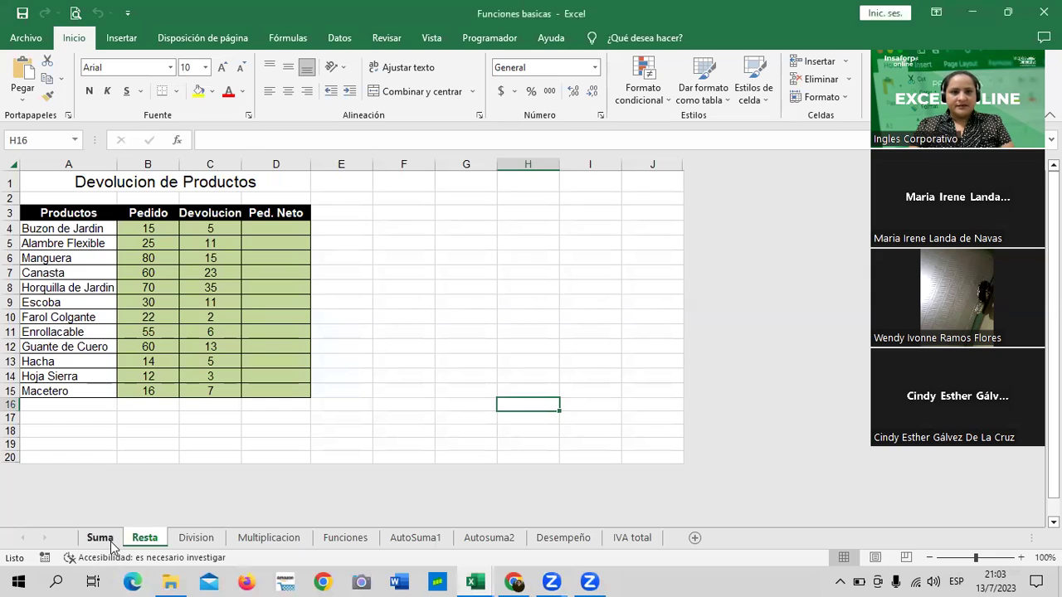
# Browse the Suma, Resta, Division, Multiplicacion, Funciones and AutoSuma1 sheets
pyautogui.click(106, 540)
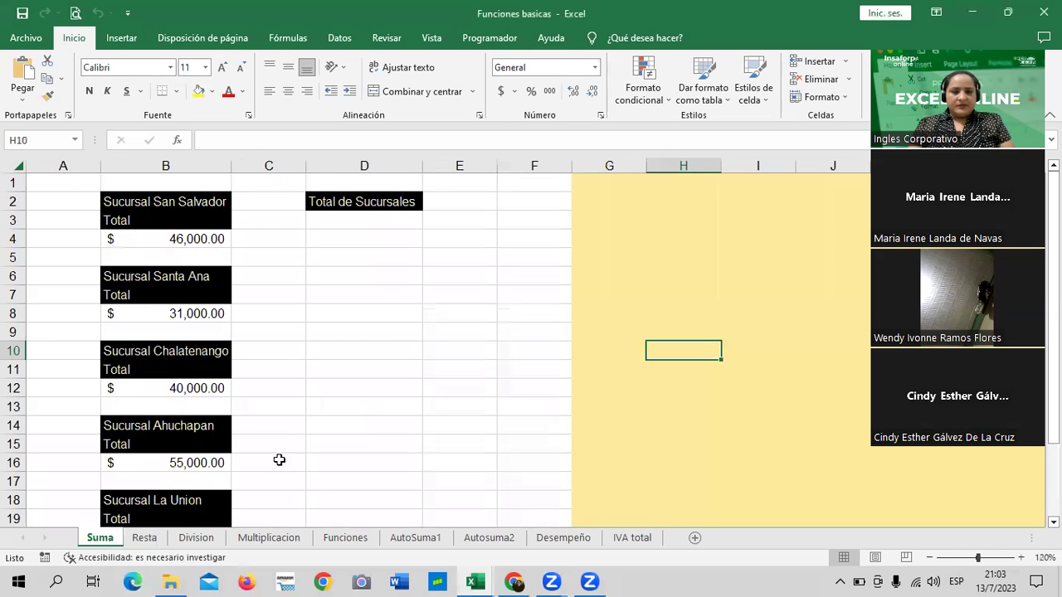
pyautogui.click(337, 440)
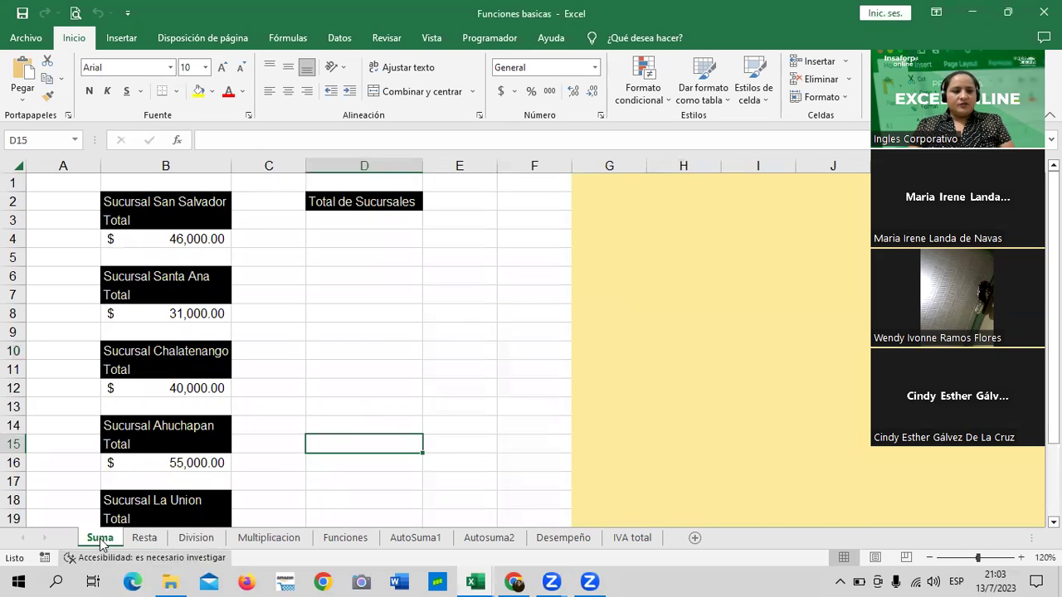
pyautogui.click(144, 540)
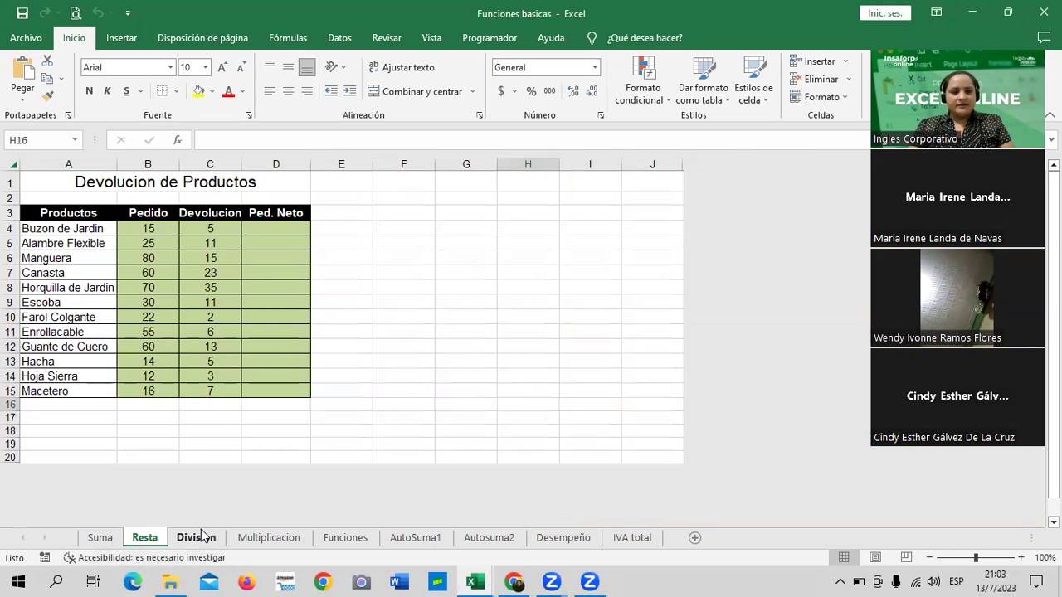
pyautogui.click(199, 536)
pyautogui.click(272, 539)
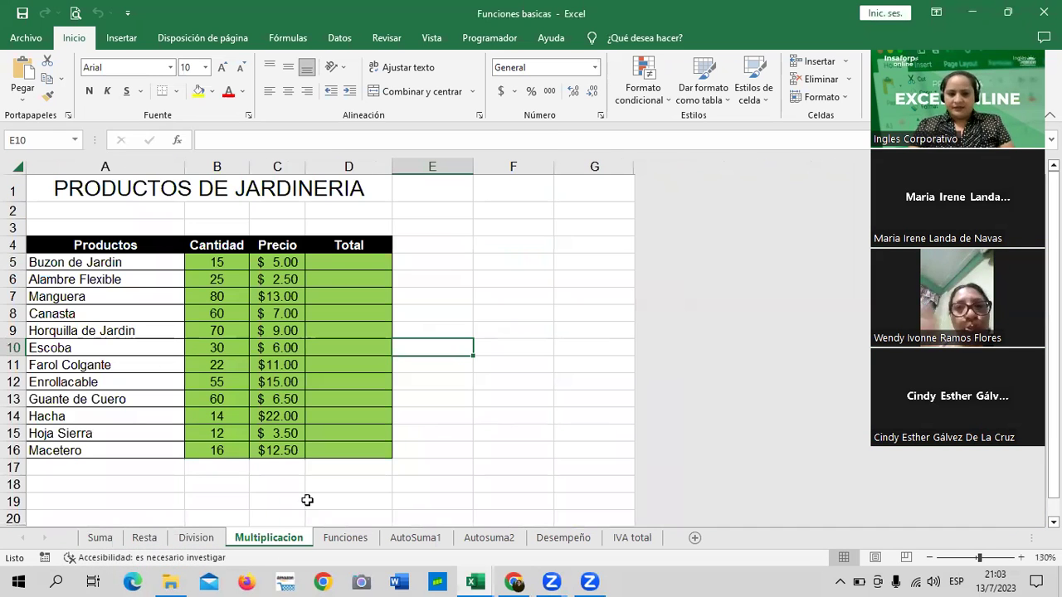
pyautogui.click(346, 538)
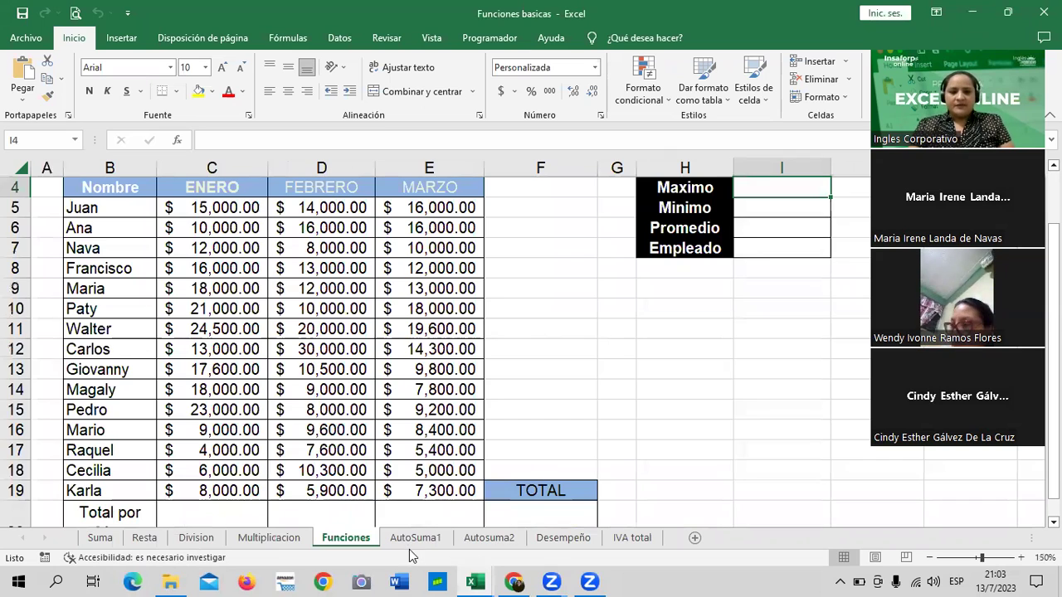
pyautogui.click(415, 539)
# Review the Max, Min and Promedio labels on the Autosuma2 sales report sheet
pyautogui.click(470, 540)
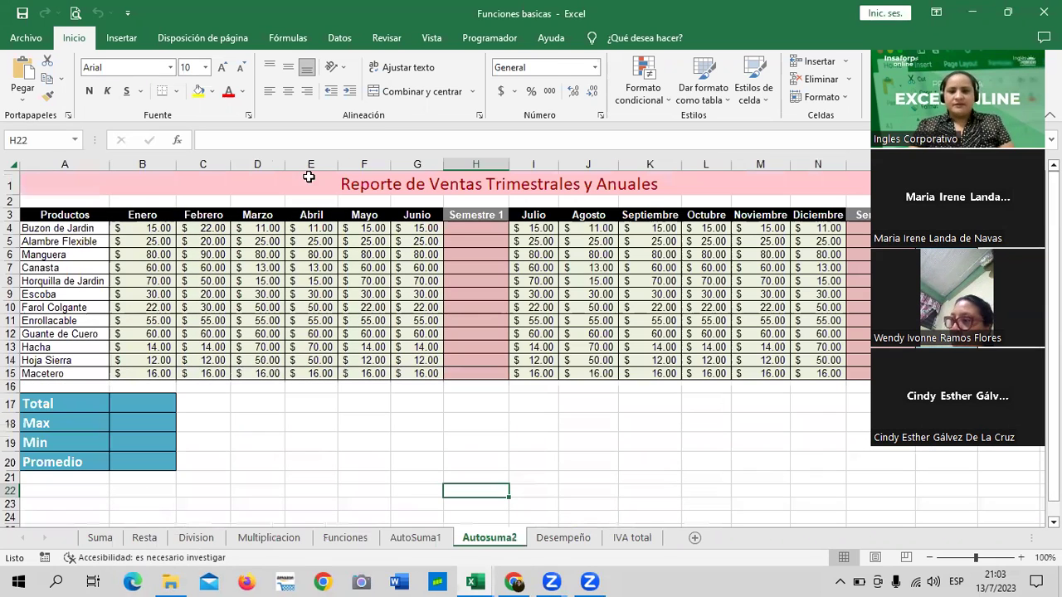
pyautogui.click(89, 426)
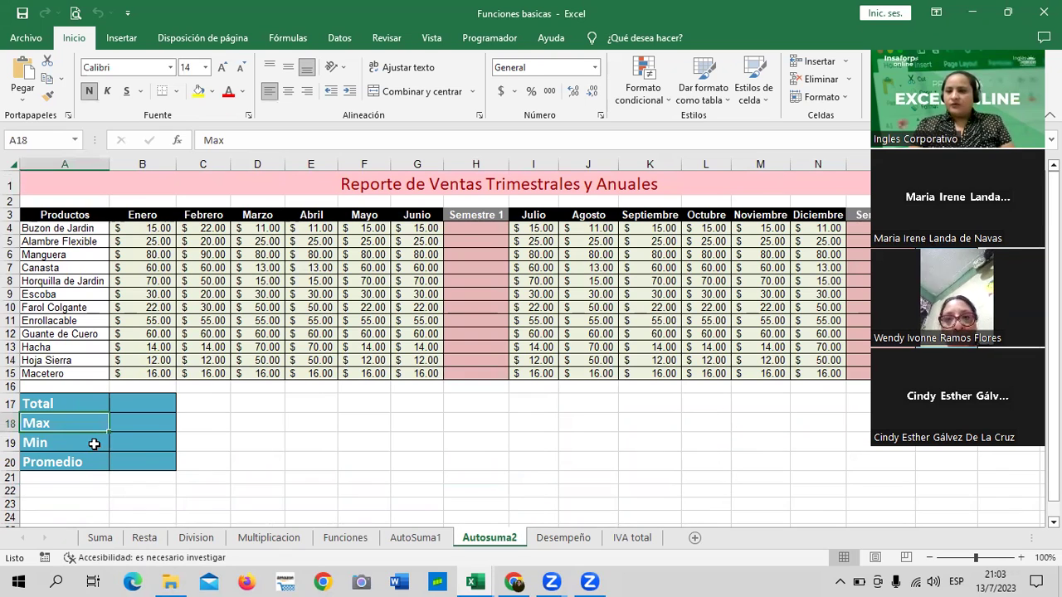
pyautogui.click(94, 444)
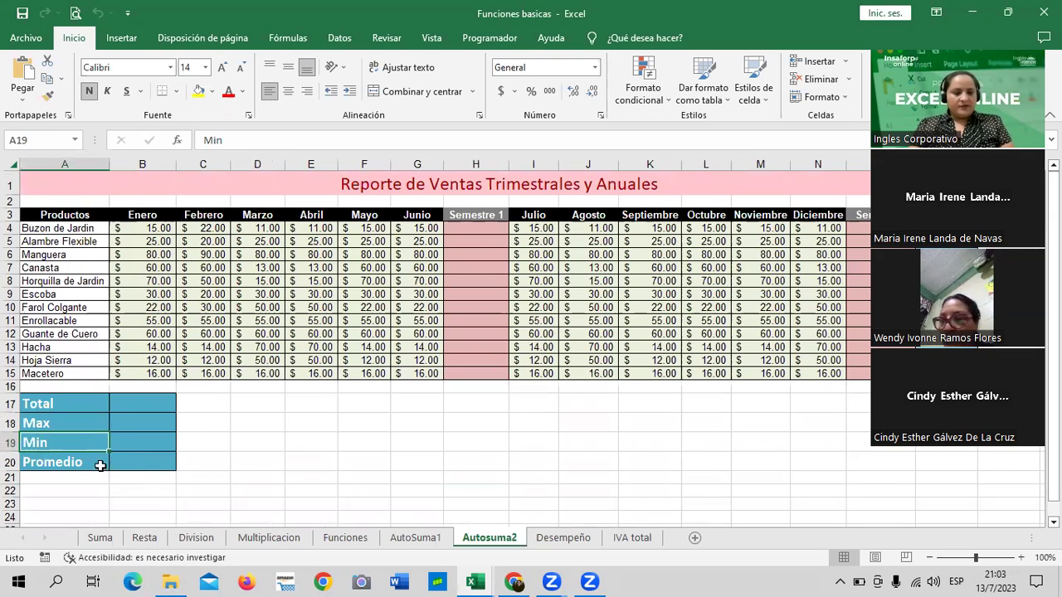
pyautogui.click(129, 464)
# Look over the Desempeño sheet's cells, then move to the IVA total sheet
pyautogui.click(545, 539)
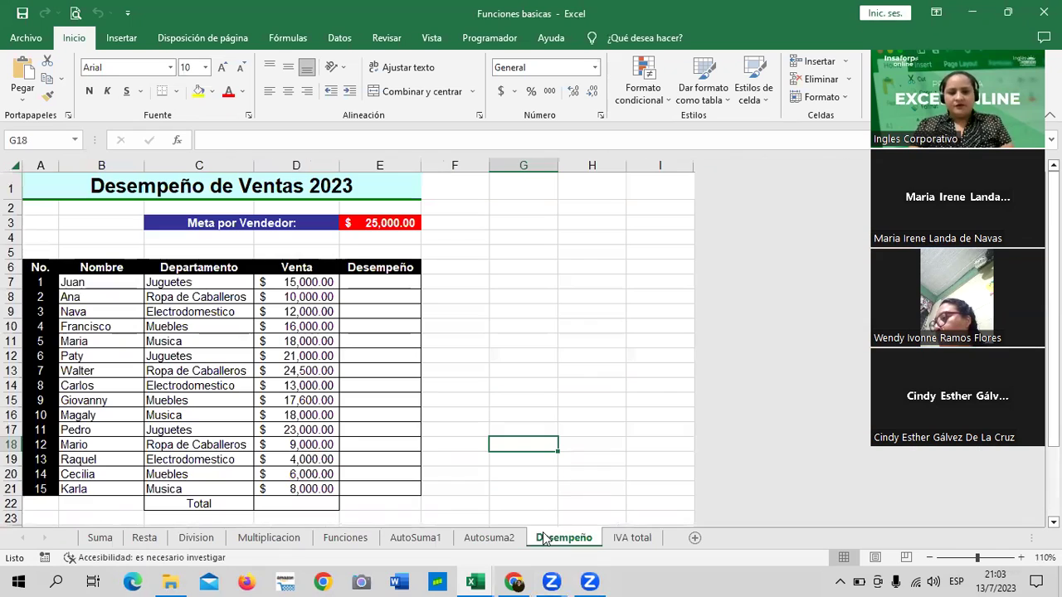
pyautogui.click(403, 280)
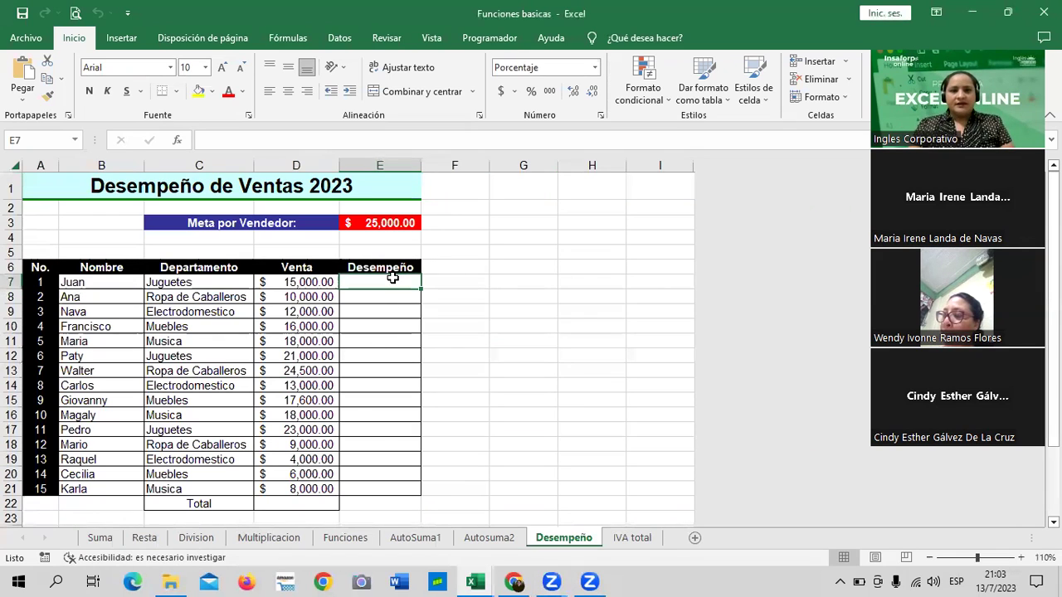
pyautogui.click(547, 337)
pyautogui.click(630, 538)
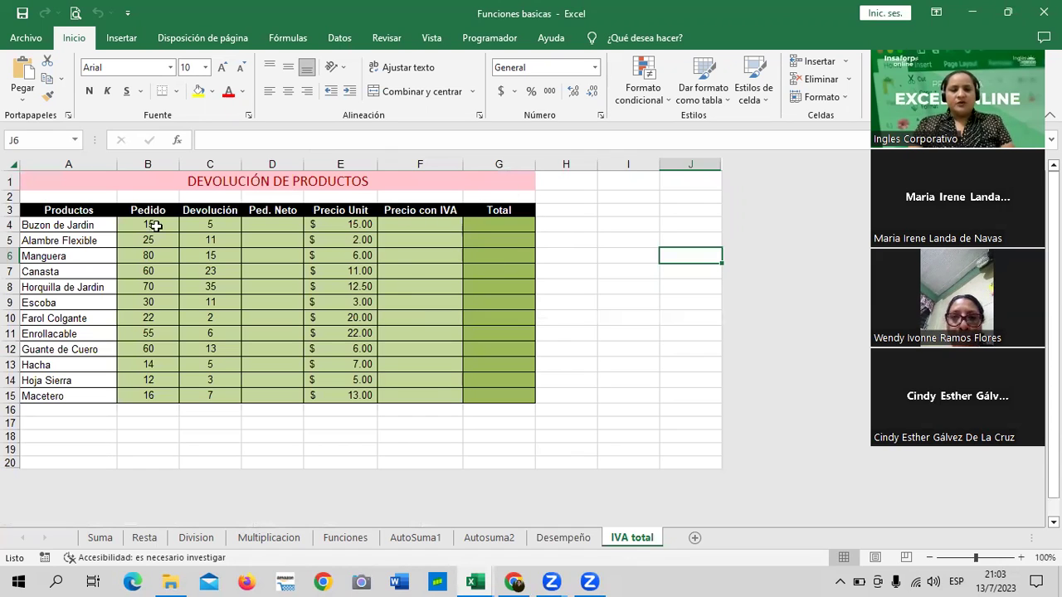
pyautogui.click(593, 362)
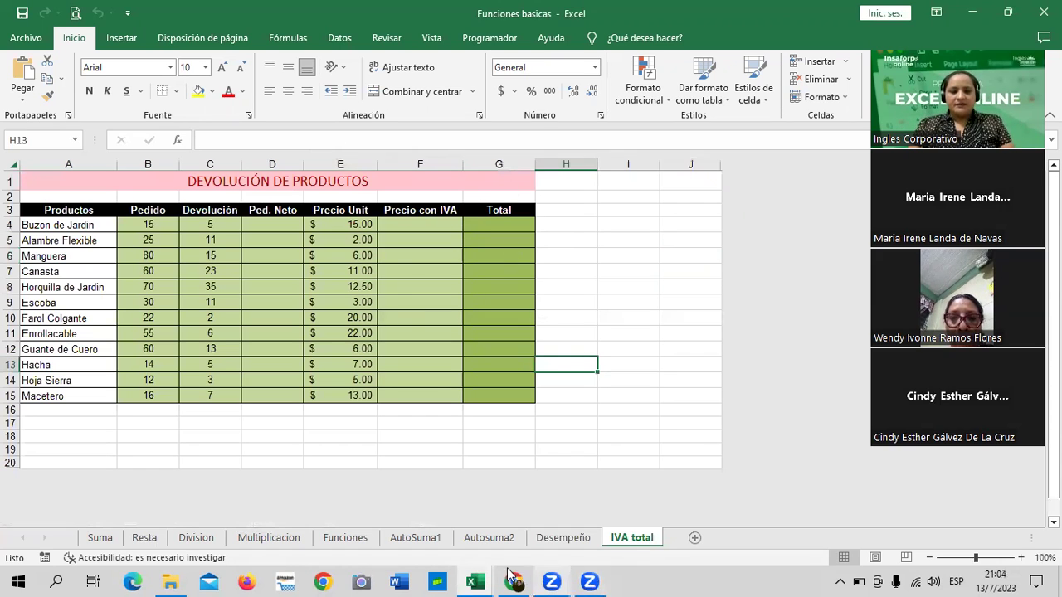
# View the 2.4 Fórmulas y funciones básicas (2) workbook's Funciones de texto and Operaciones básicas sheets
pyautogui.moveTo(477, 579)
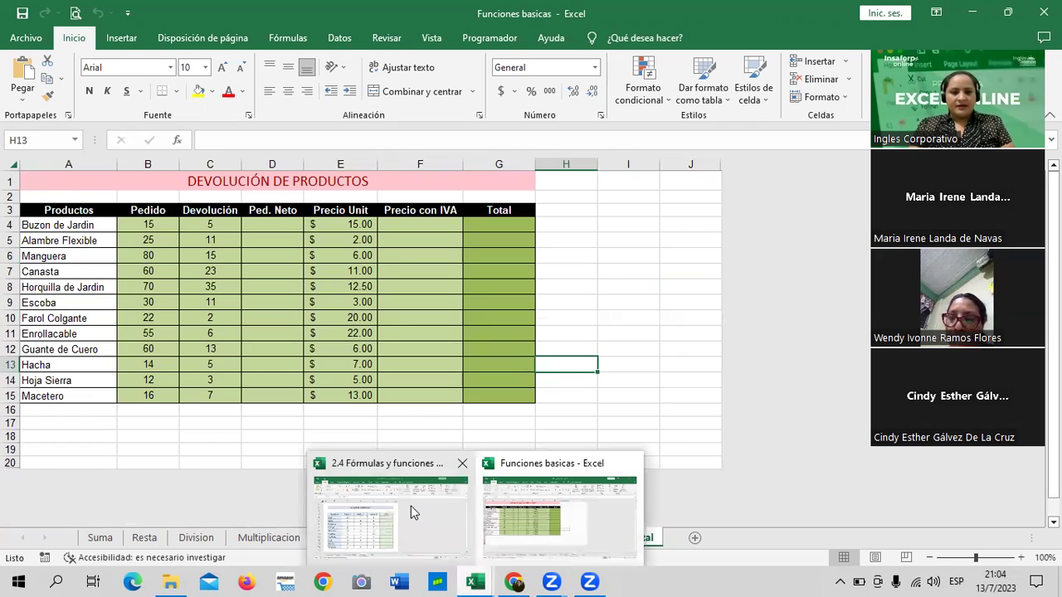
pyautogui.click(412, 506)
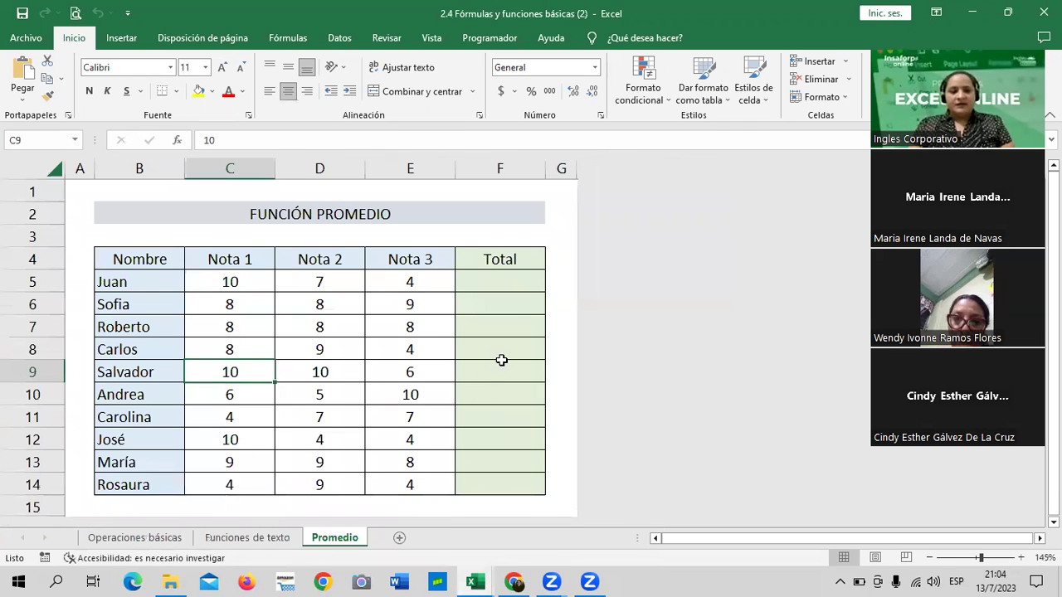
pyautogui.scroll(-2, 500, 360)
pyautogui.scroll(1, 505, 368)
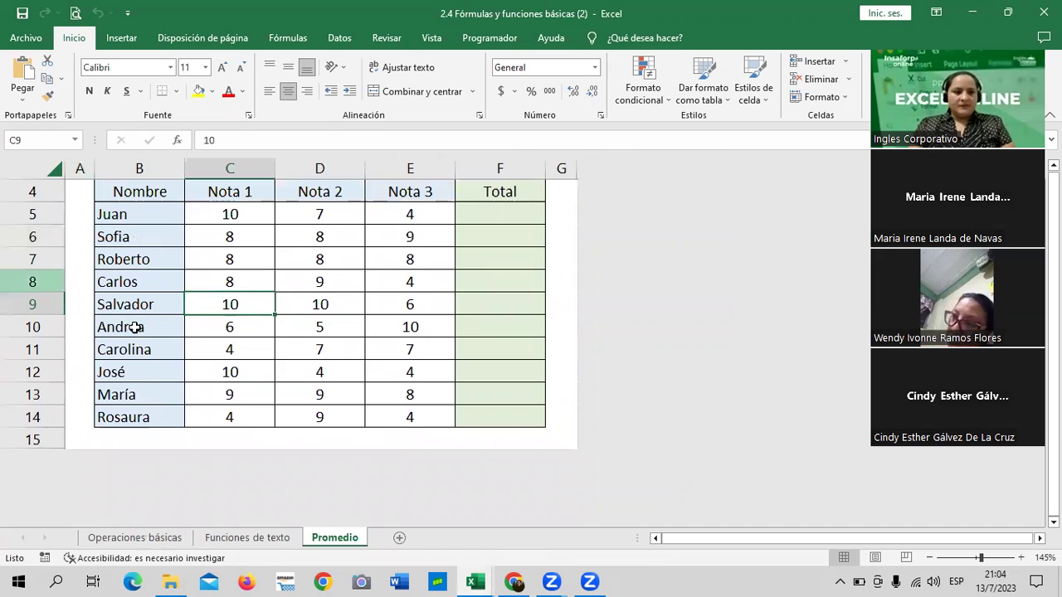
pyautogui.click(247, 537)
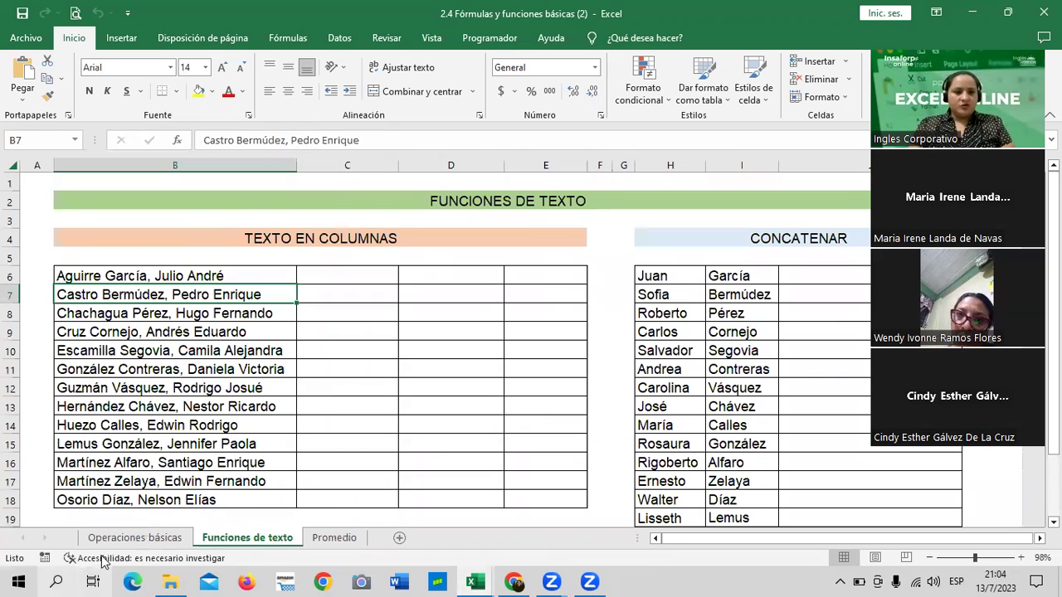
pyautogui.click(137, 538)
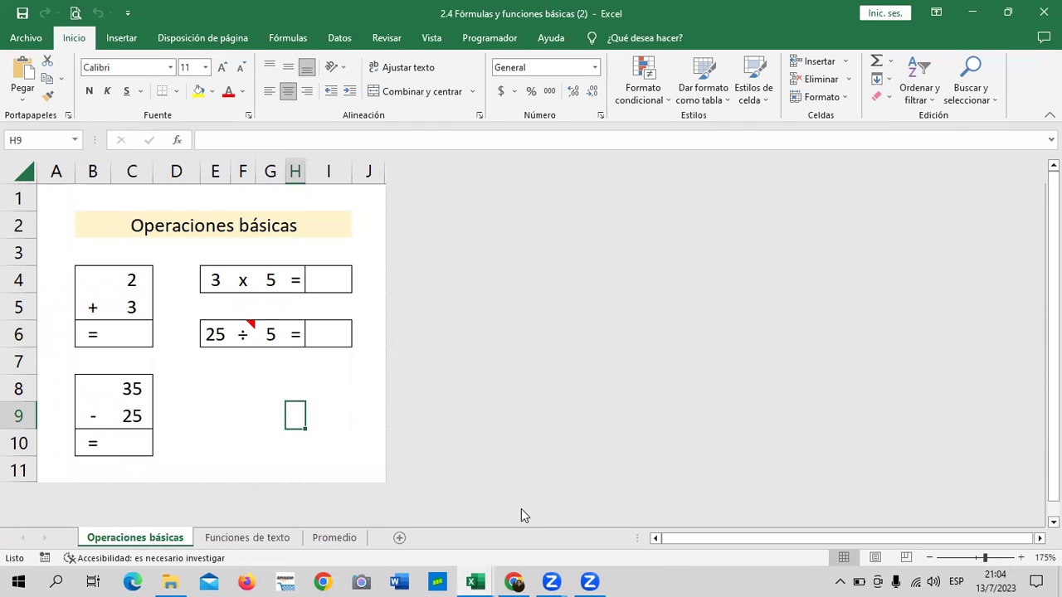
# Bring the 2.10 Fórmulas y funciones básicas course video page to the front
pyautogui.moveTo(520, 580)
pyautogui.click(518, 539)
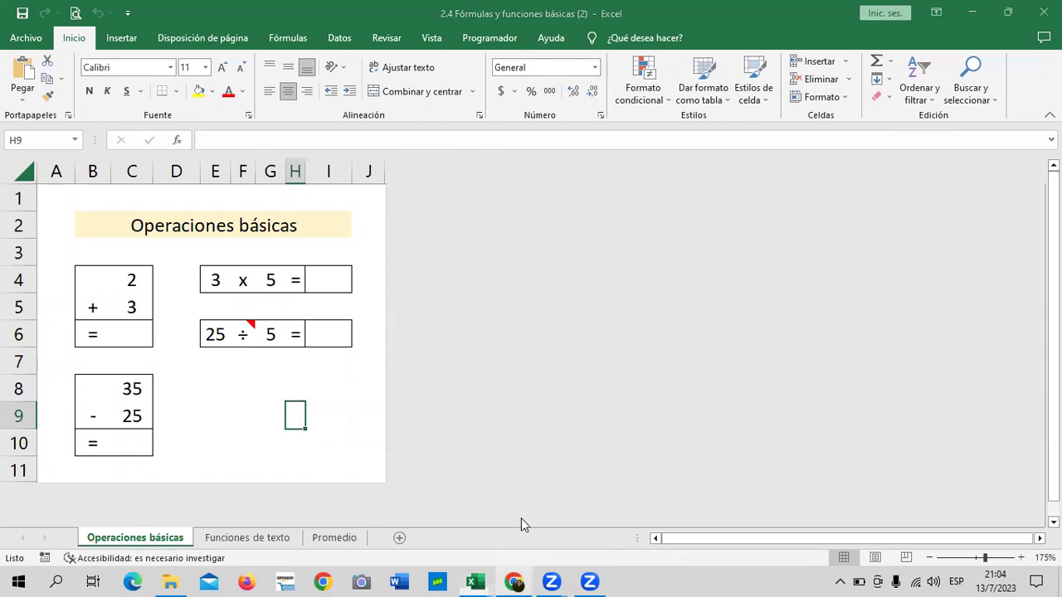
pyautogui.scroll(2, 818, 297)
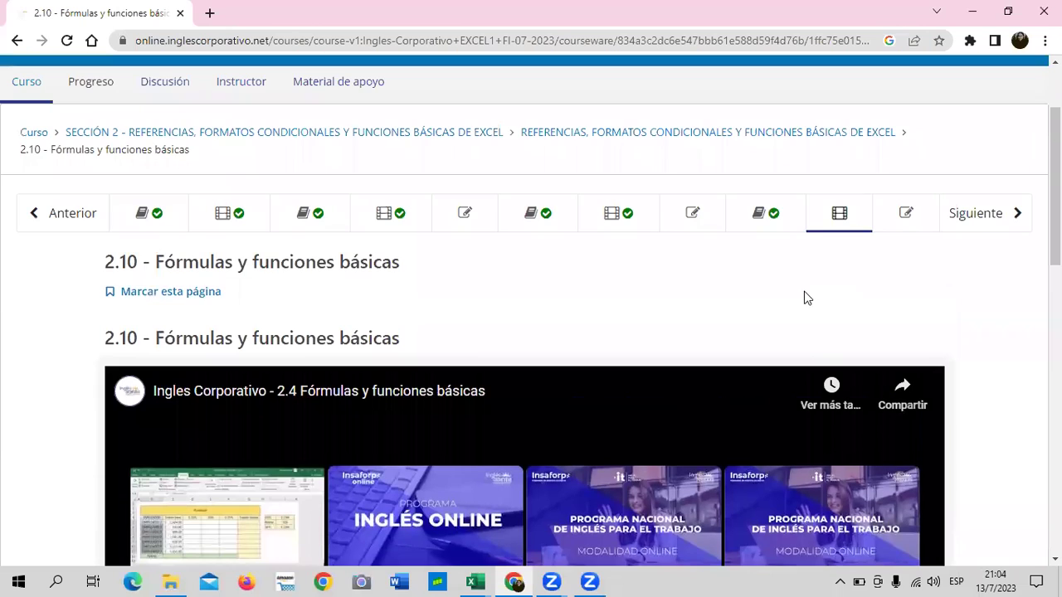
# Open unit 2.9 and scroll to the Diferencias entre Función y Fórmula SUMA example
pyautogui.click(788, 214)
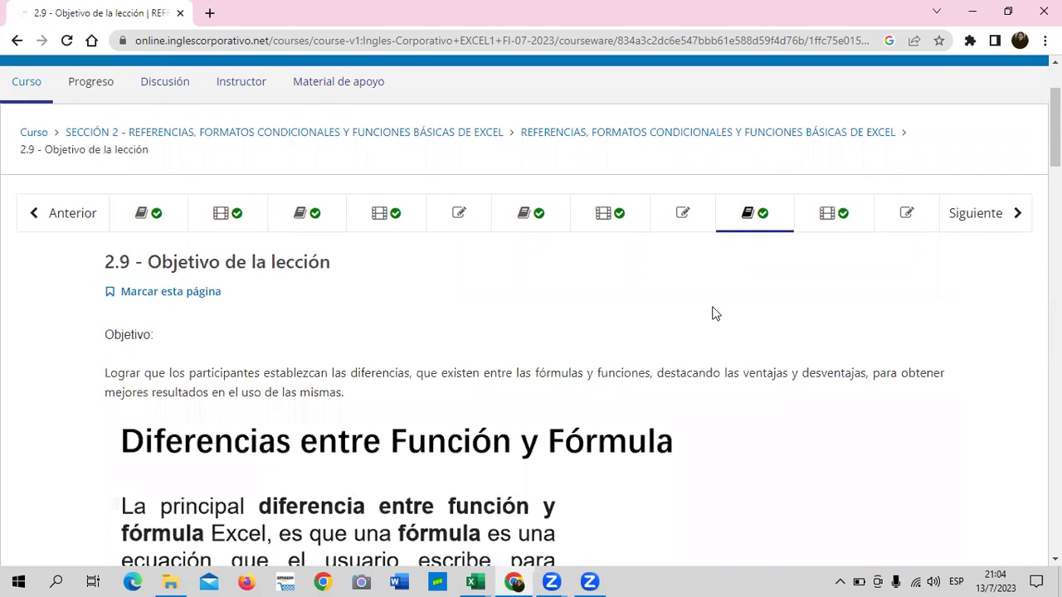
pyautogui.scroll(-3, 711, 314)
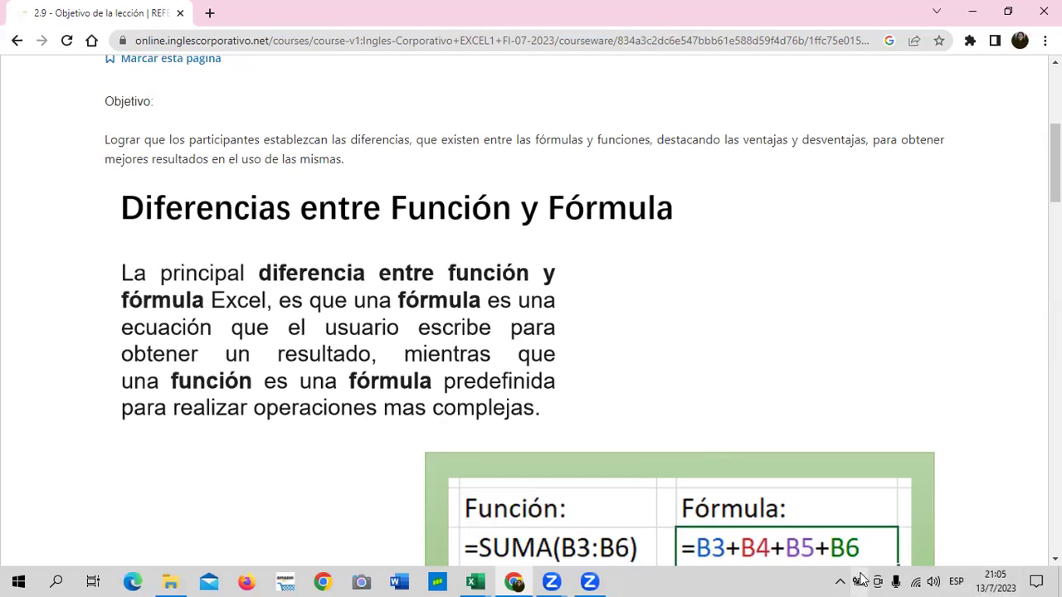
pyautogui.moveTo(861, 579)
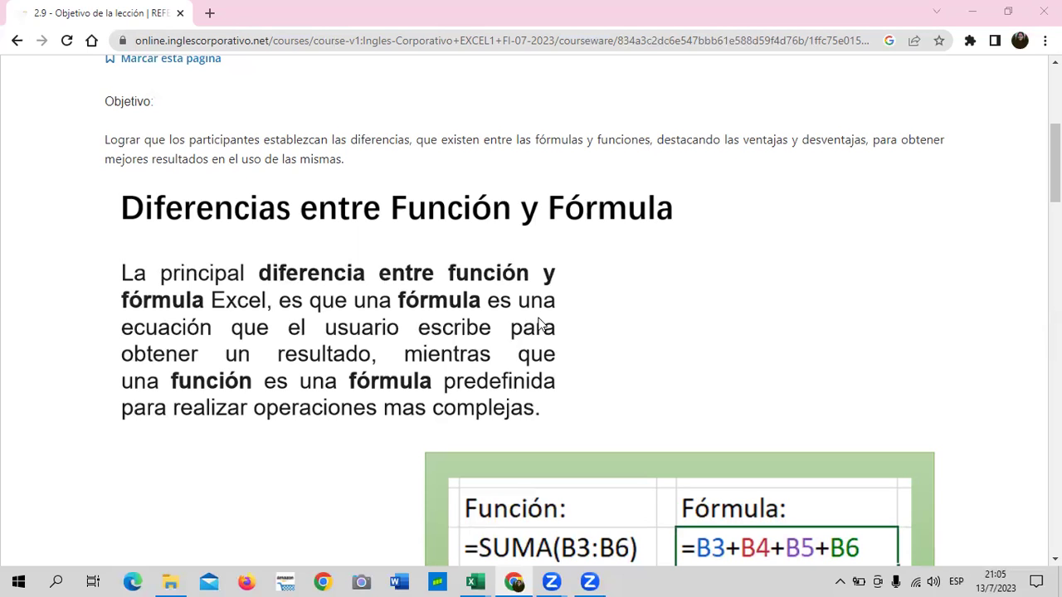
pyautogui.scroll(3, 539, 324)
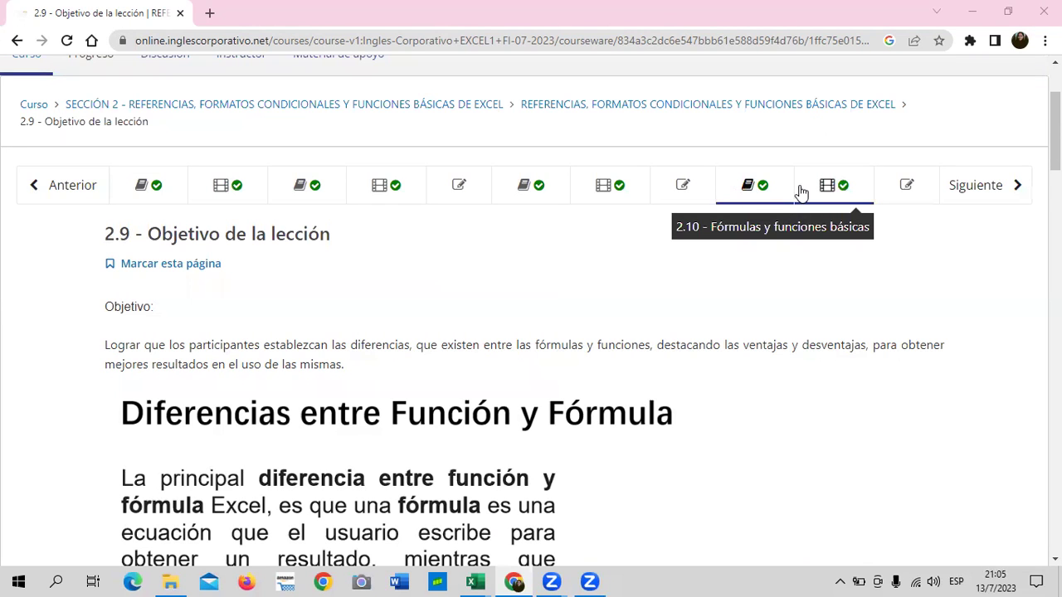
pyautogui.scroll(-1, 796, 194)
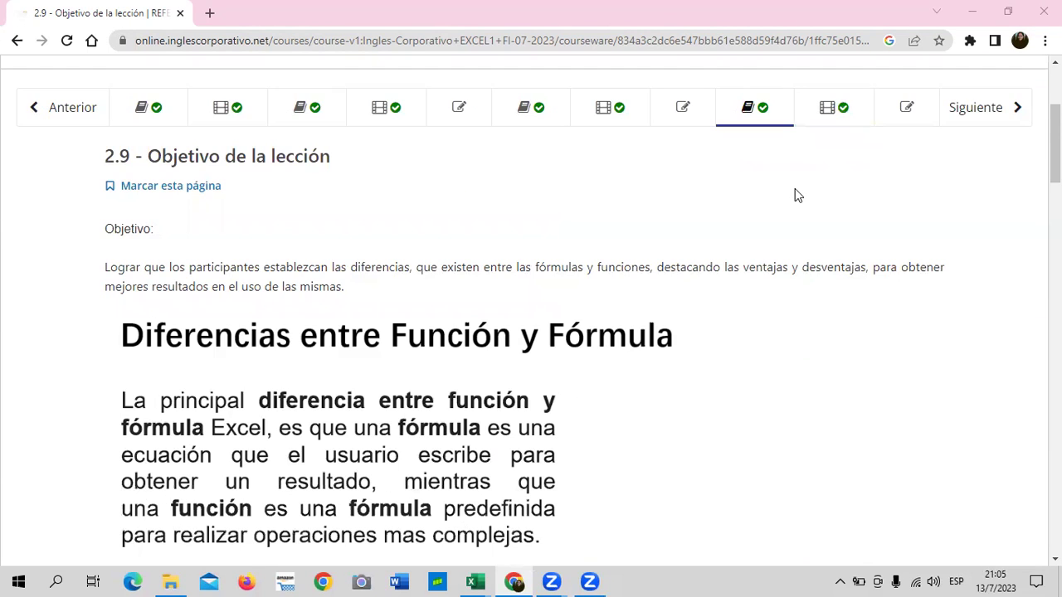
pyautogui.scroll(-1, 794, 188)
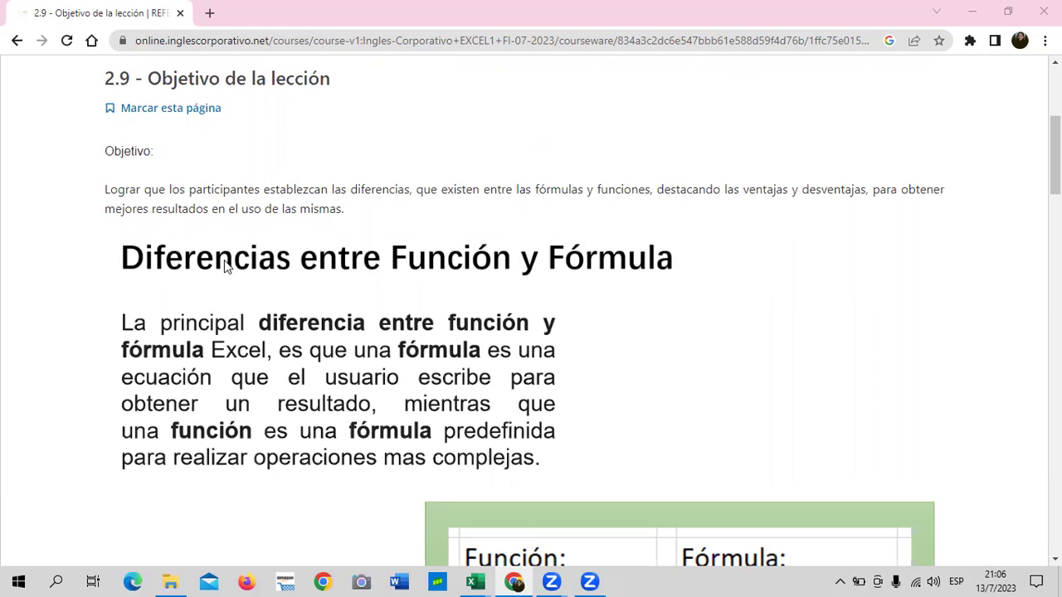
pyautogui.scroll(-1, 642, 300)
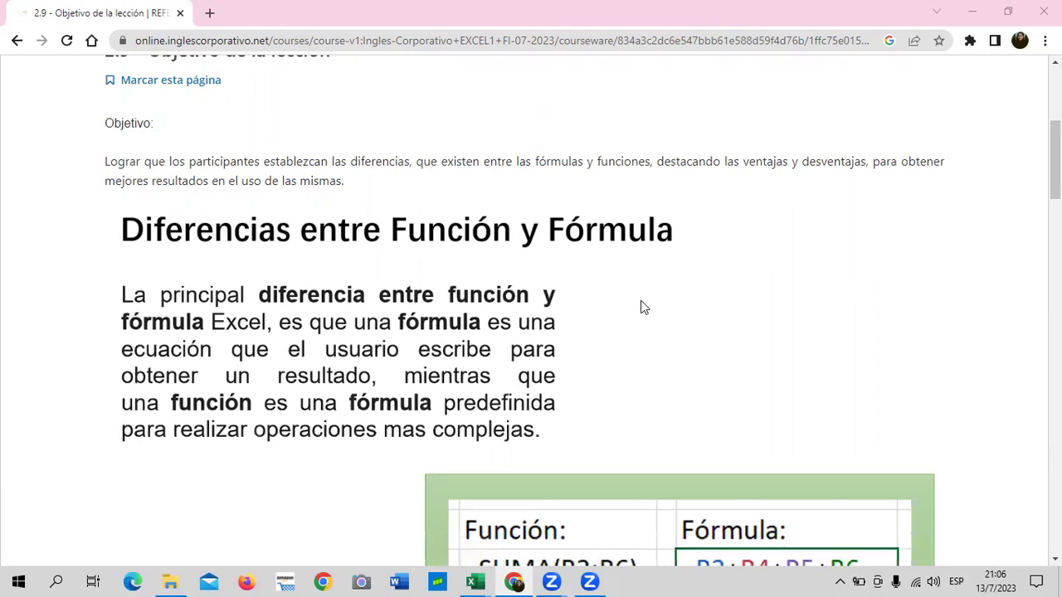
pyautogui.scroll(-3, 643, 307)
pyautogui.scroll(2, 641, 305)
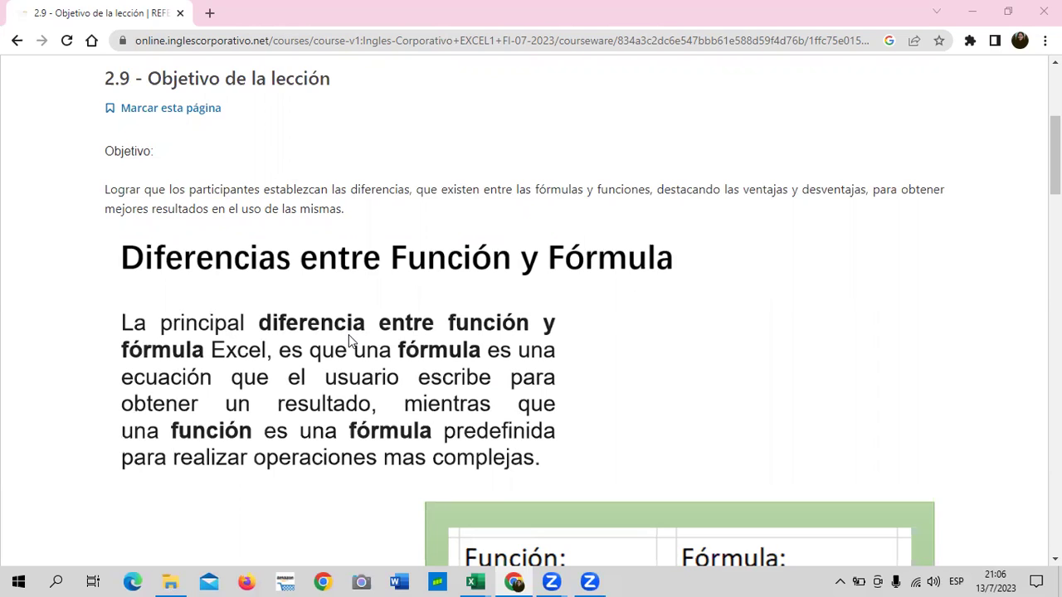
pyautogui.scroll(-1, 259, 361)
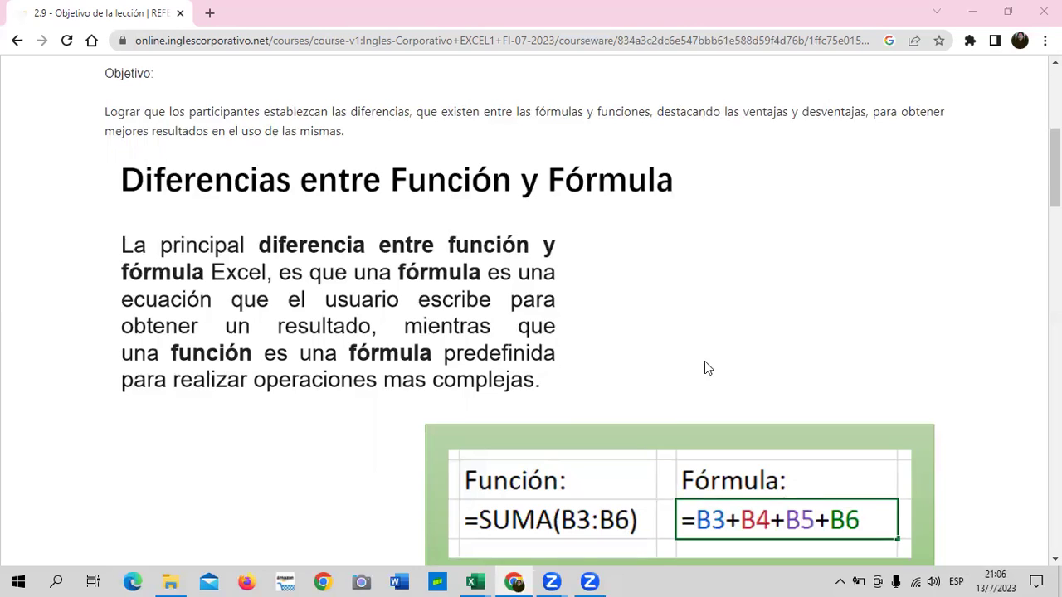
pyautogui.scroll(-2, 718, 359)
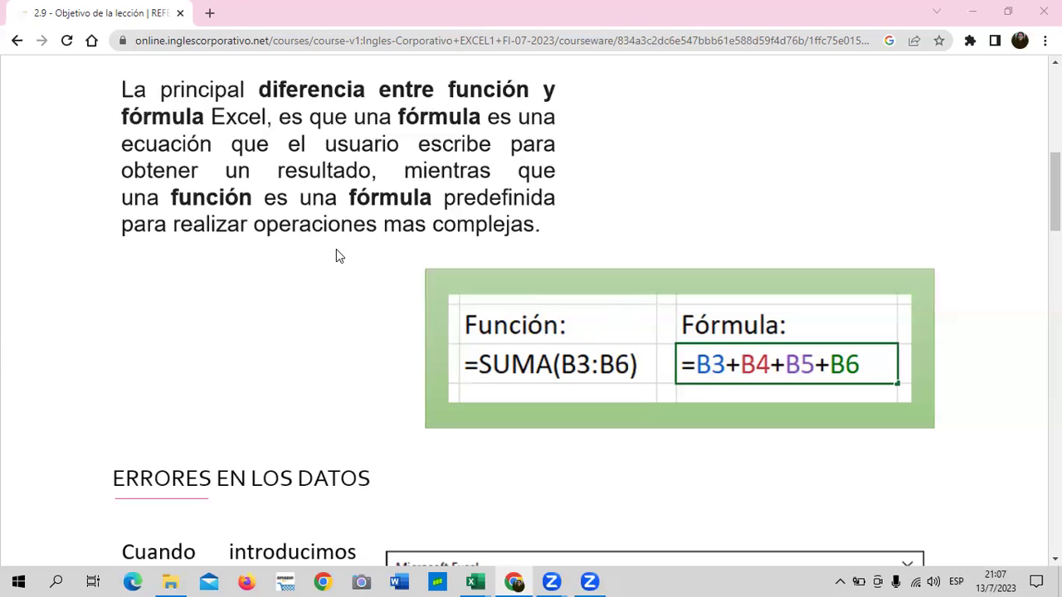
# Scroll the lesson down past Excel's formula-correction prompt to the #¿NOMBRE? example
pyautogui.scroll(-1, 349, 287)
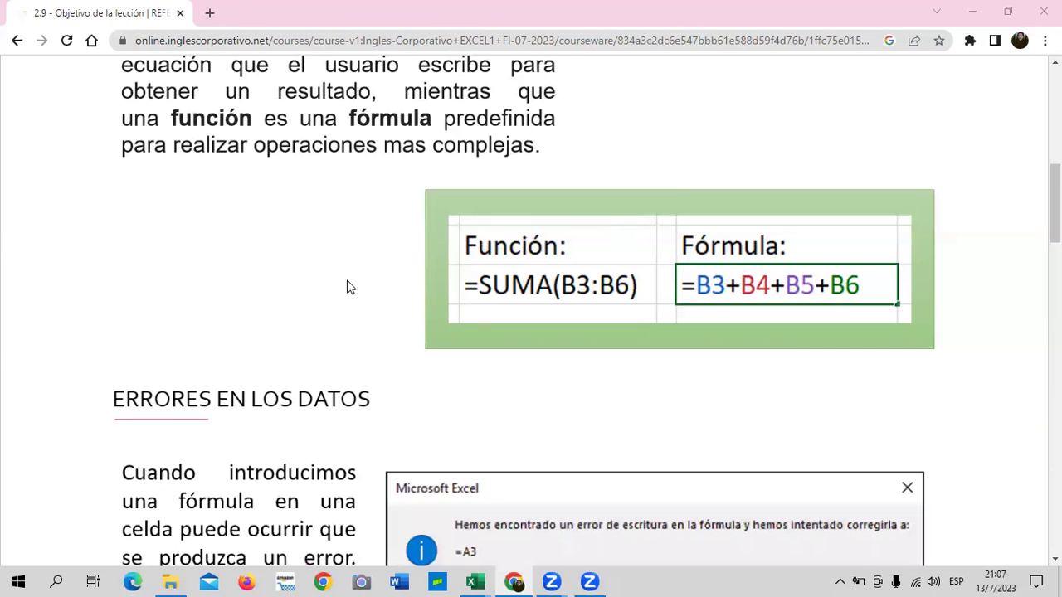
pyautogui.scroll(-2, 349, 288)
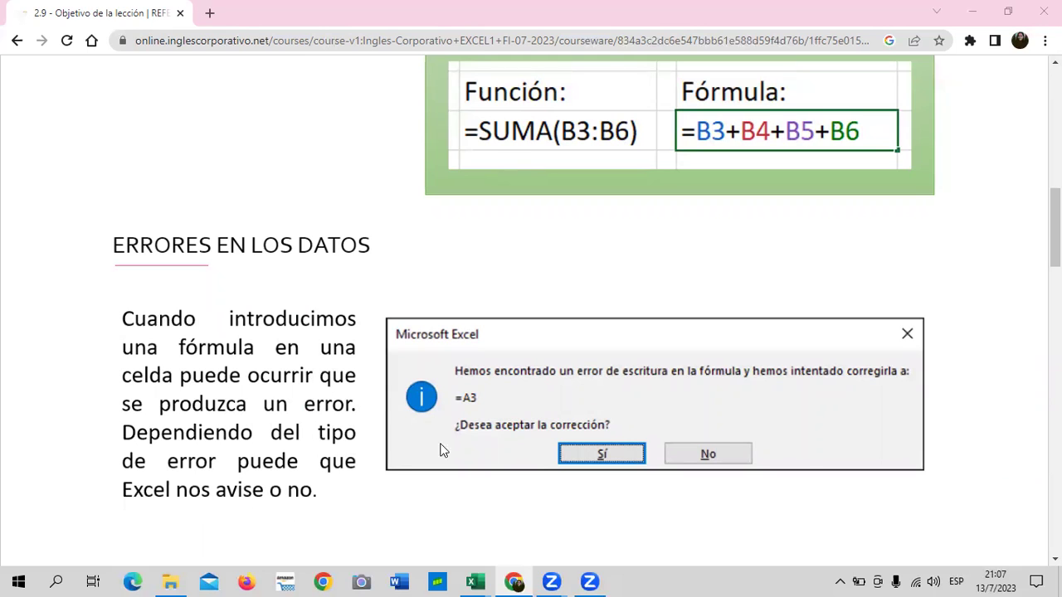
pyautogui.scroll(-1, 413, 414)
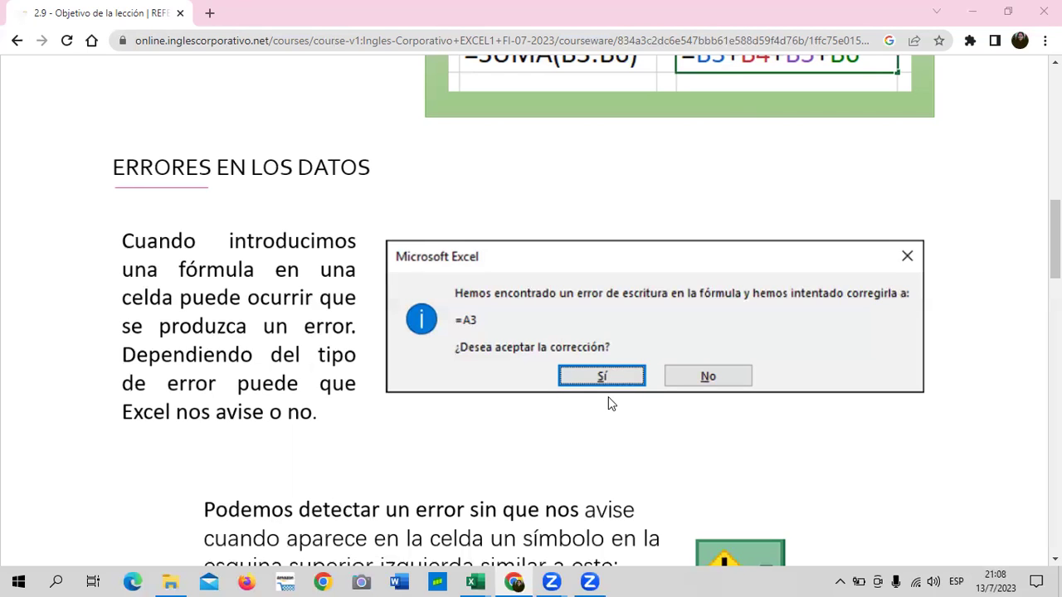
pyautogui.scroll(-2, 608, 397)
pyautogui.scroll(-1, 562, 388)
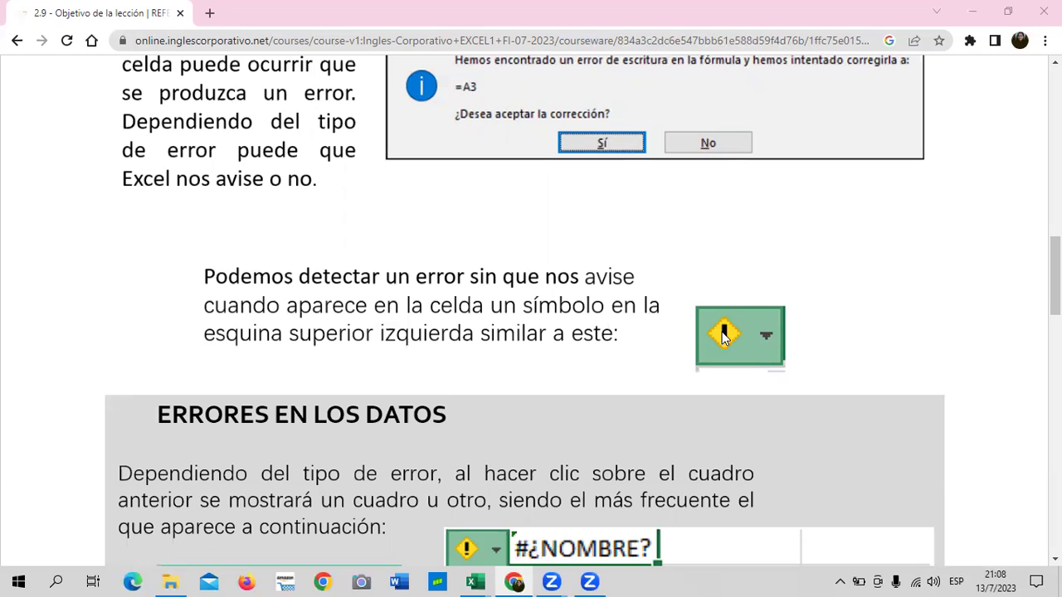
# Scroll past the error-menu image to the ERRORES EN LOS DATOS paragraph on #TEXTO
pyautogui.scroll(-3, 592, 314)
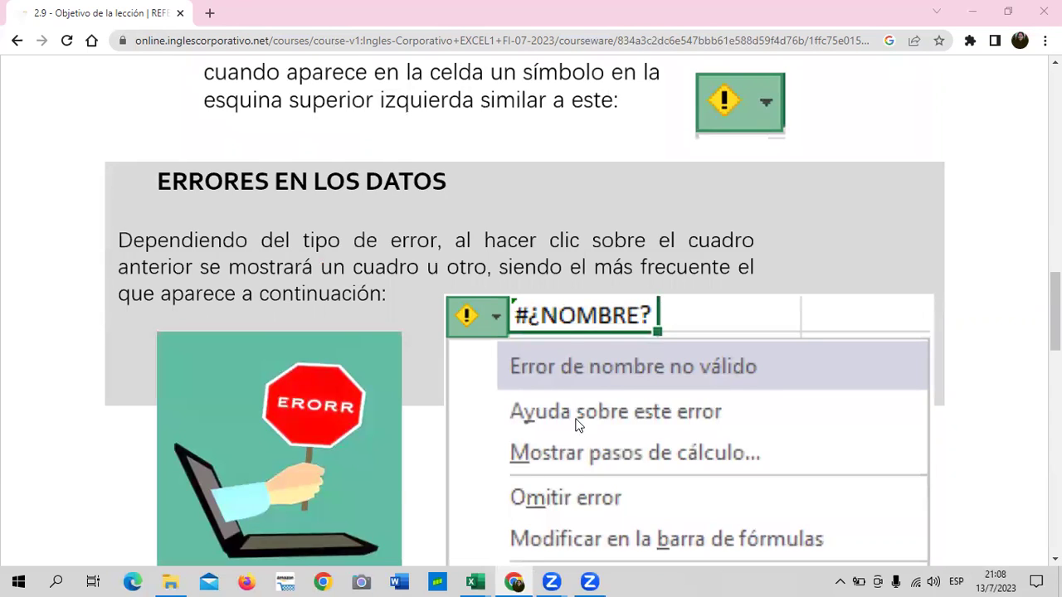
pyautogui.scroll(-2, 566, 177)
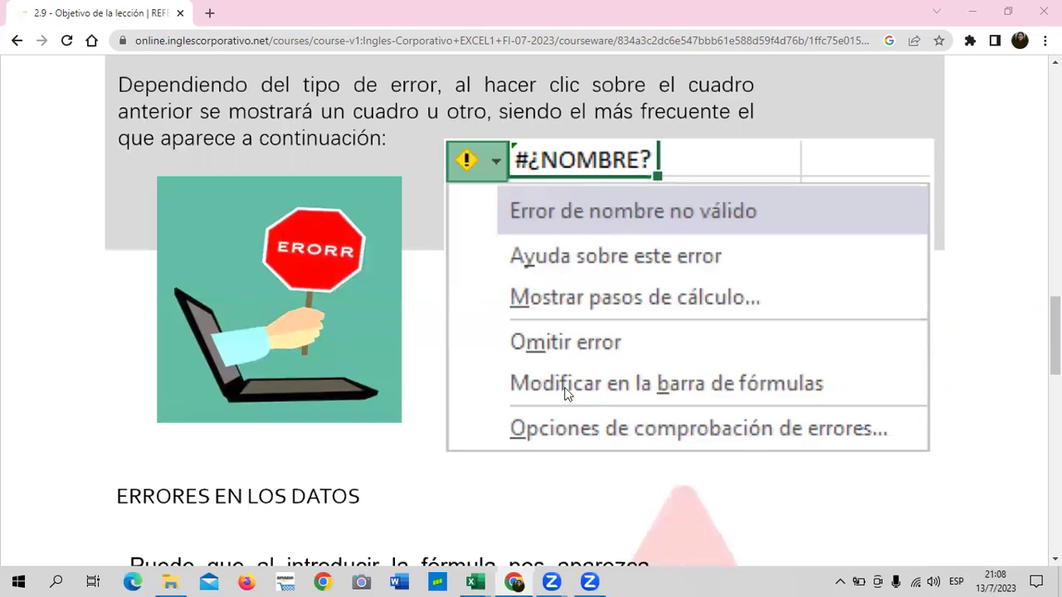
pyautogui.scroll(1, 571, 386)
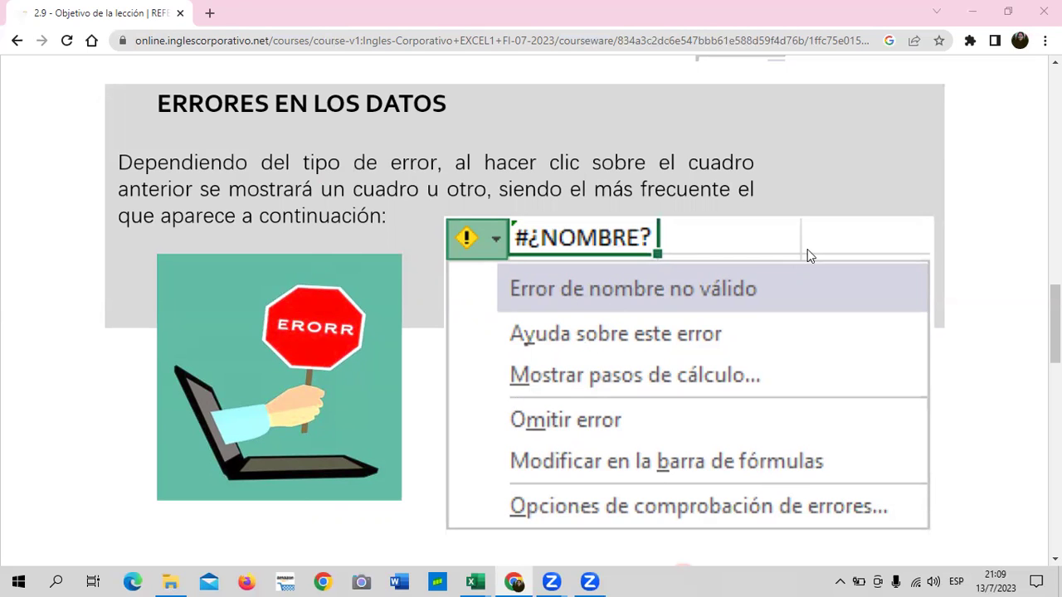
pyautogui.scroll(-2, 654, 320)
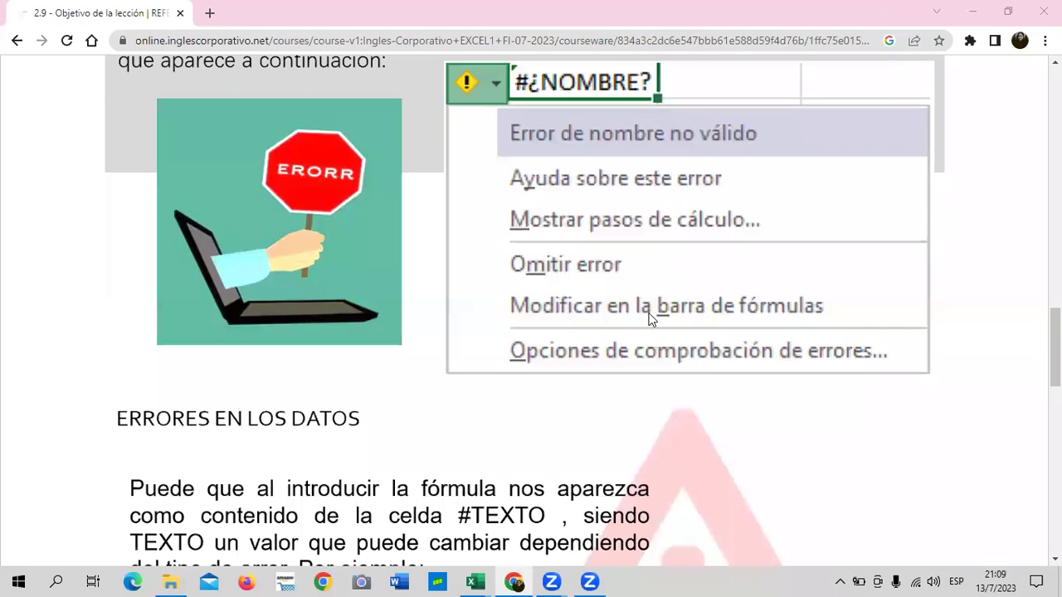
pyautogui.scroll(-1, 649, 316)
pyautogui.scroll(2, 649, 313)
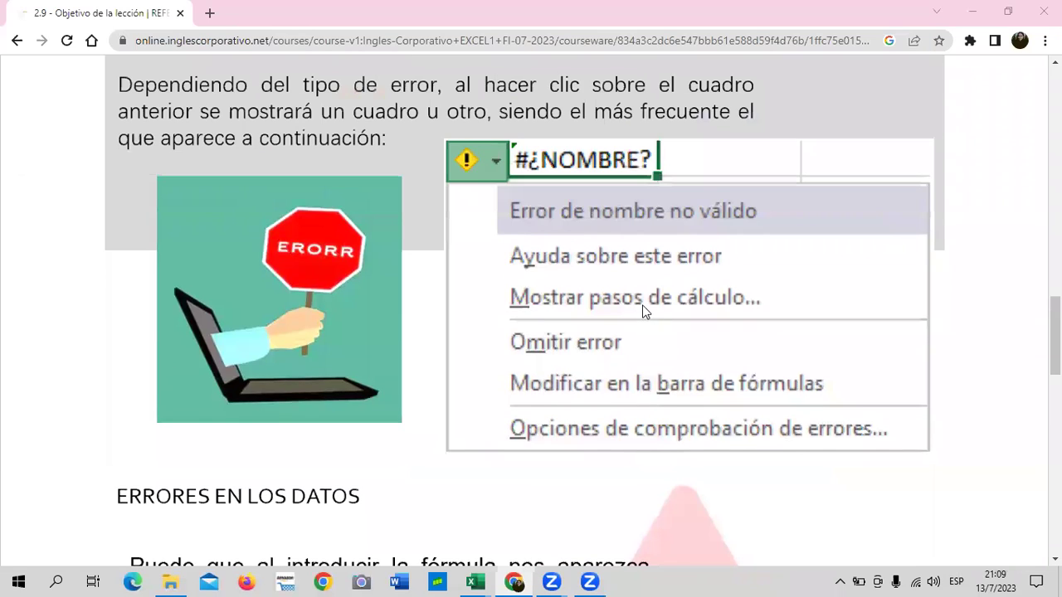
pyautogui.scroll(1, 664, 319)
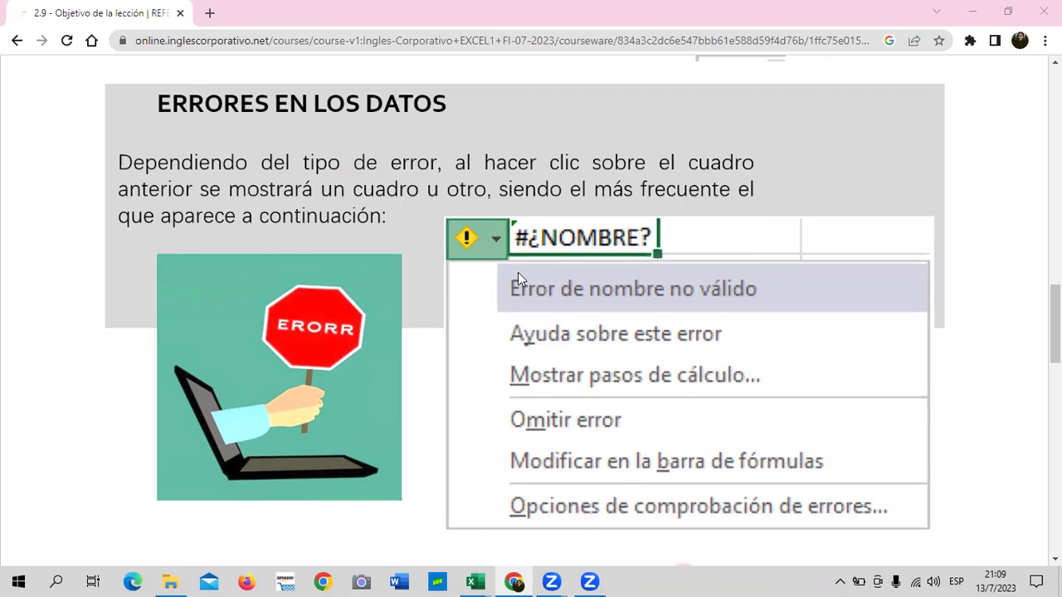
pyautogui.scroll(-1, 473, 248)
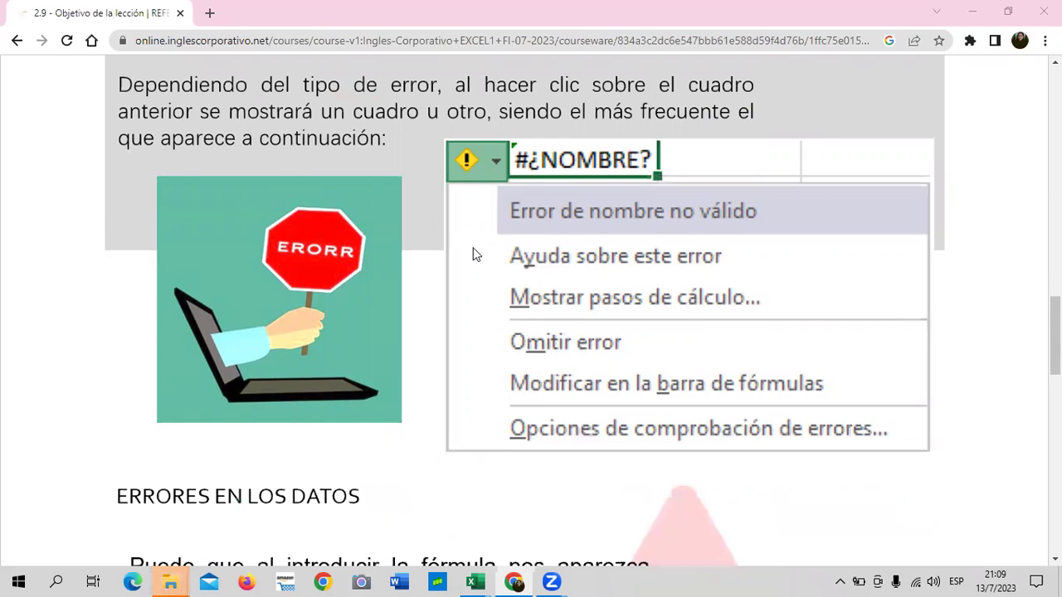
pyautogui.scroll(-1, 471, 248)
# Scroll down to the bullet list explaining the #####, #¡VALOR! and #¡DIV/0! errors
pyautogui.scroll(-2, 471, 247)
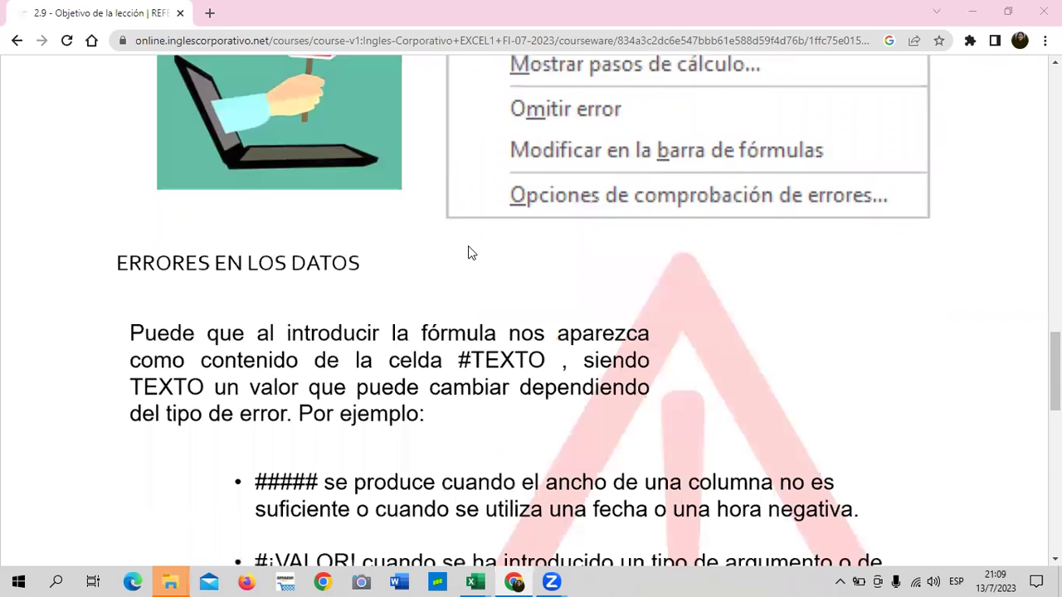
pyautogui.scroll(-1, 468, 246)
pyautogui.scroll(-1, 468, 253)
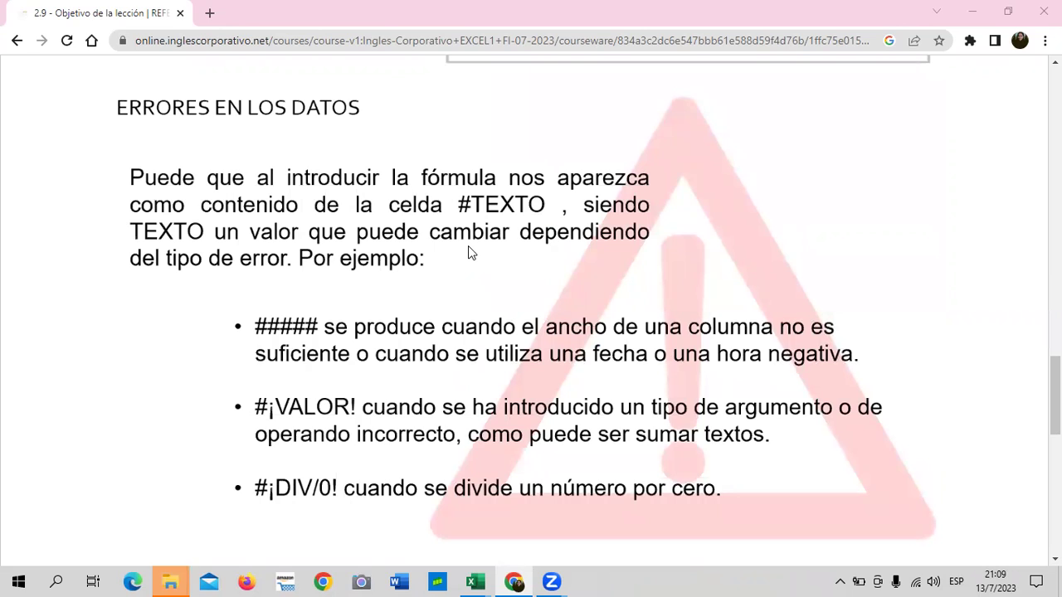
pyautogui.scroll(1, 468, 245)
pyautogui.scroll(-1, 468, 246)
pyautogui.scroll(-1, 438, 266)
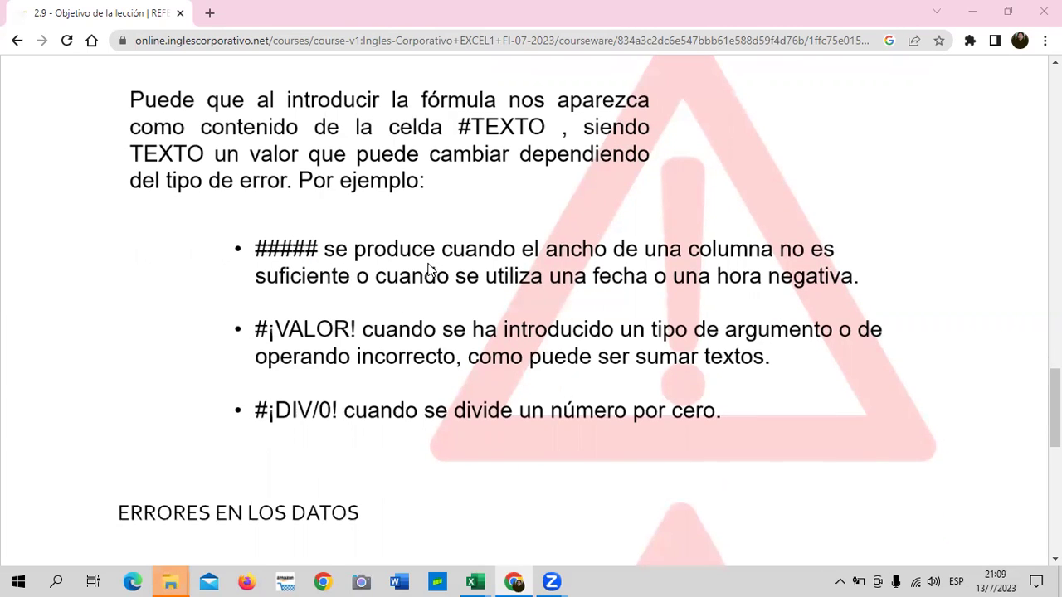
pyautogui.scroll(-1, 314, 207)
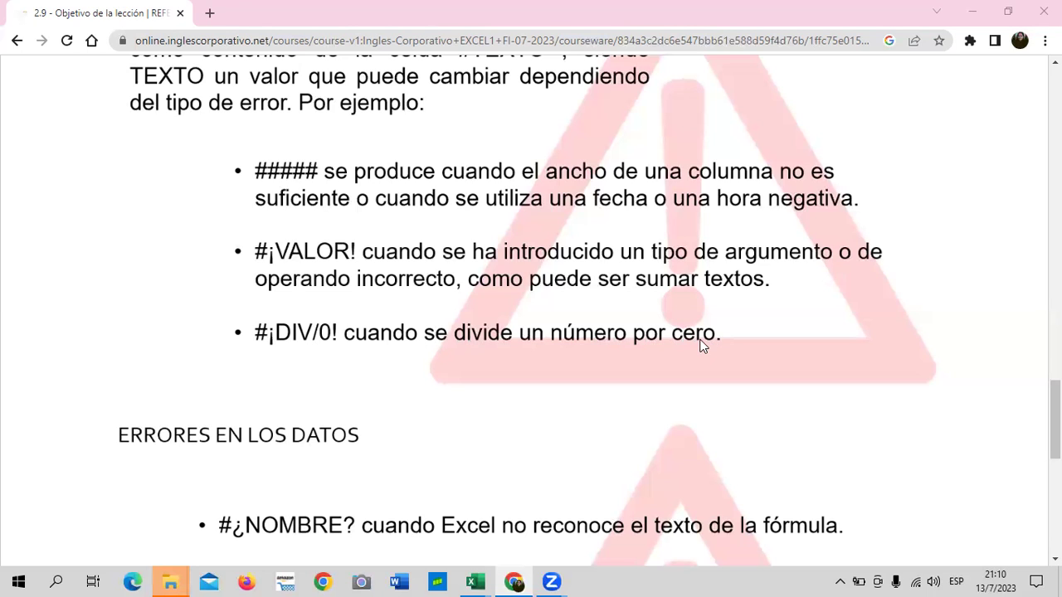
# Scroll on to the list covering #¿NOMBRE?, #N/A, #¡REF!, #¡NUM! and #¡NULO!
pyautogui.scroll(-2, 696, 338)
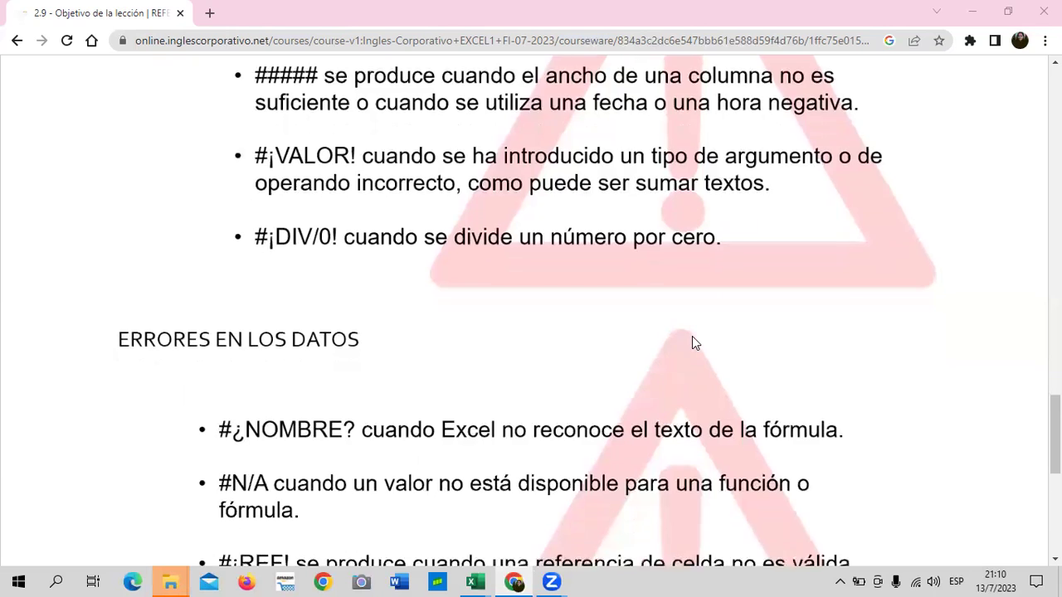
pyautogui.scroll(-2, 693, 340)
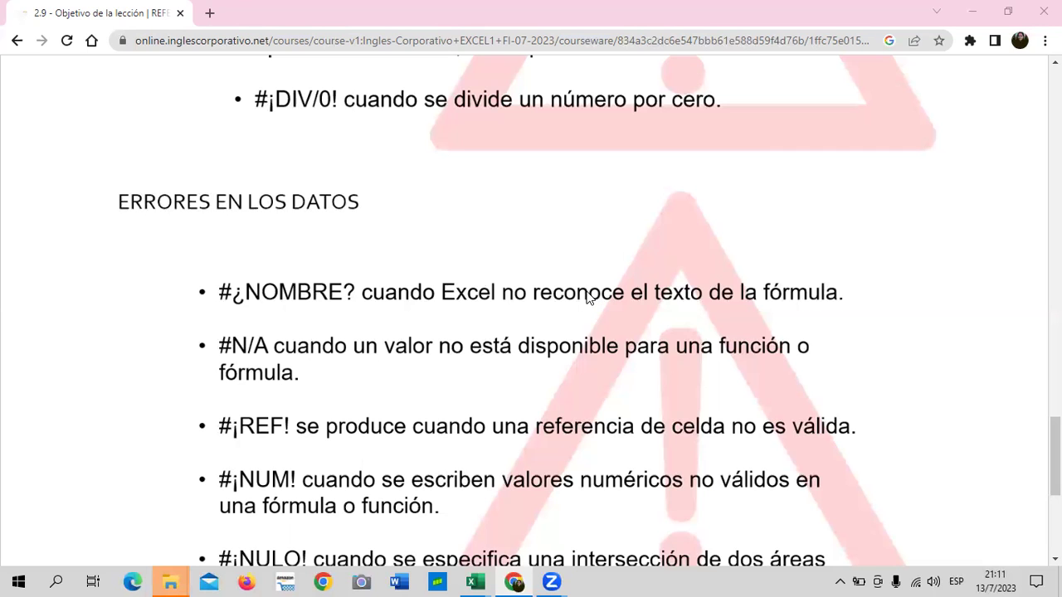
pyautogui.scroll(-1, 411, 287)
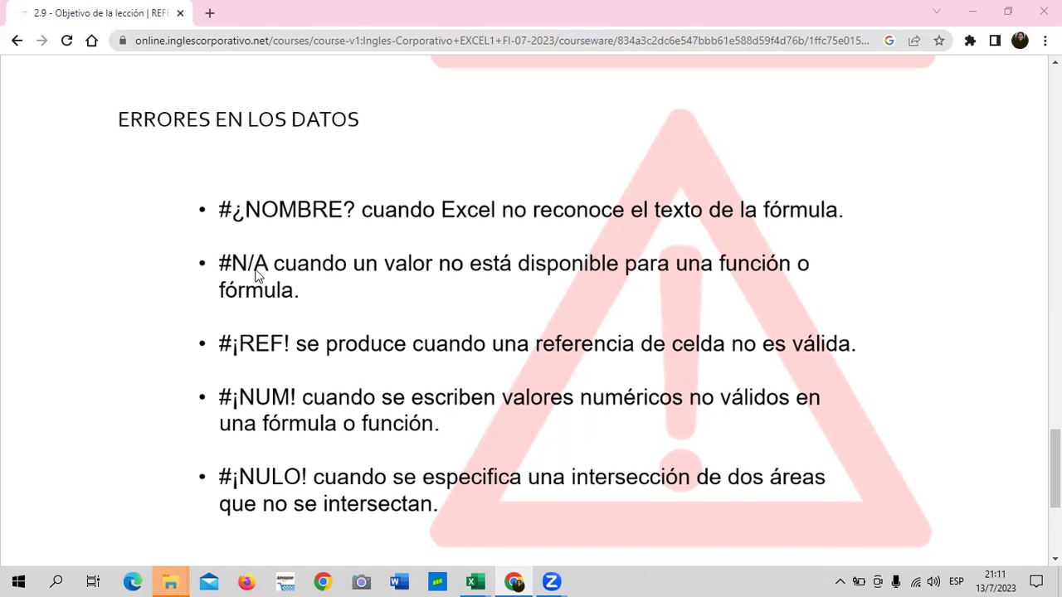
pyautogui.scroll(-1, 257, 278)
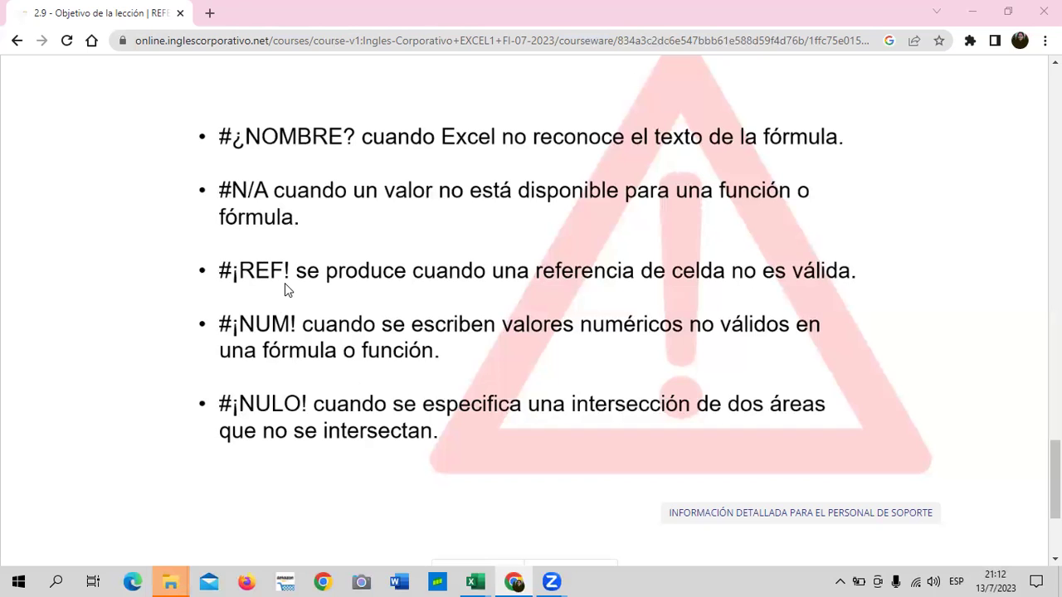
pyautogui.scroll(-1, 313, 400)
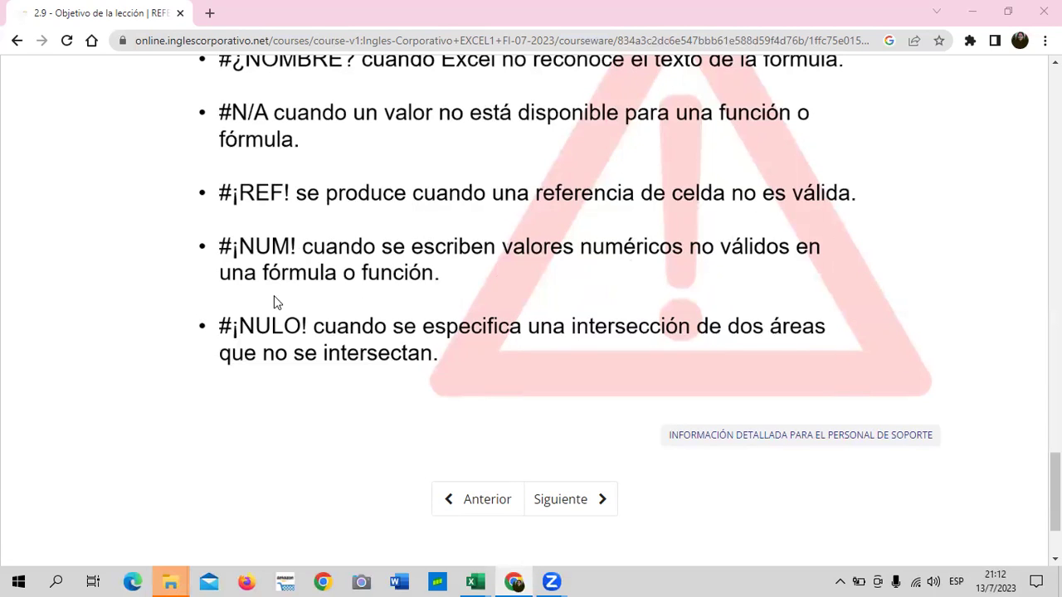
pyautogui.scroll(2, 391, 312)
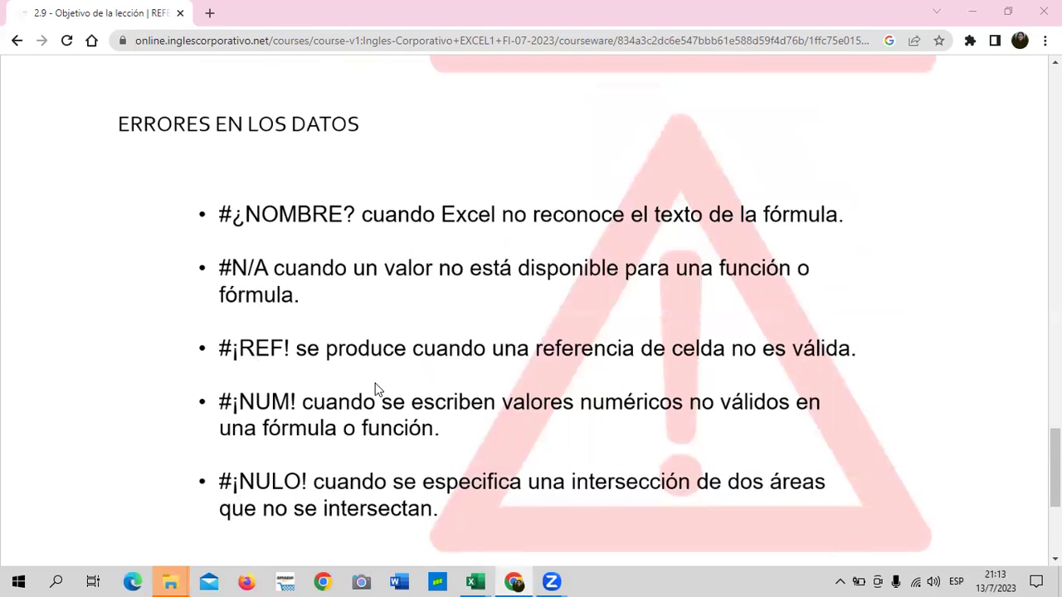
pyautogui.scroll(2, 448, 306)
pyautogui.scroll(-1, 448, 307)
pyautogui.scroll(-2, 442, 307)
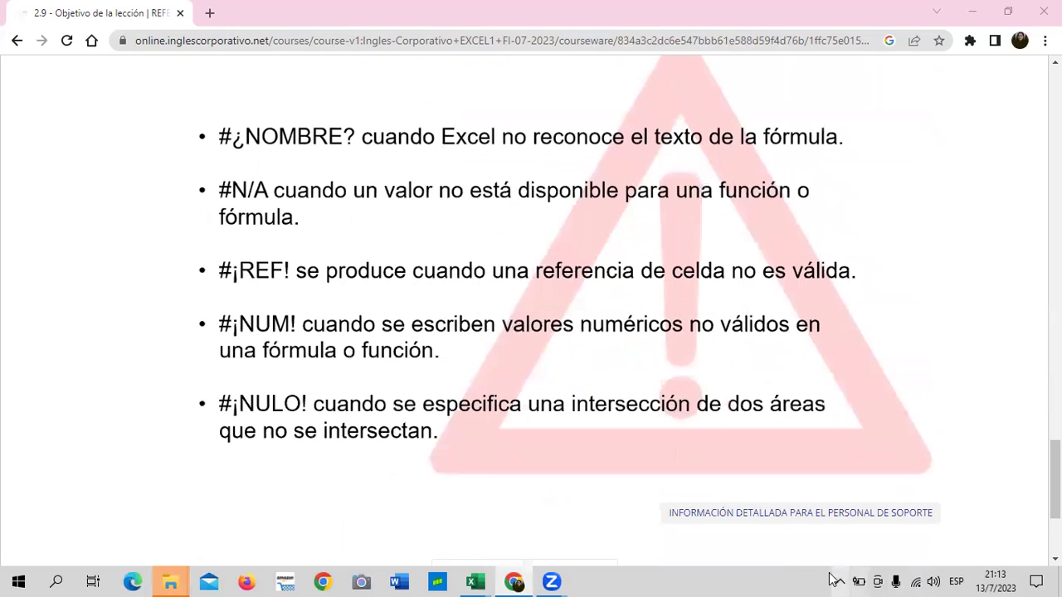
pyautogui.moveTo(859, 579)
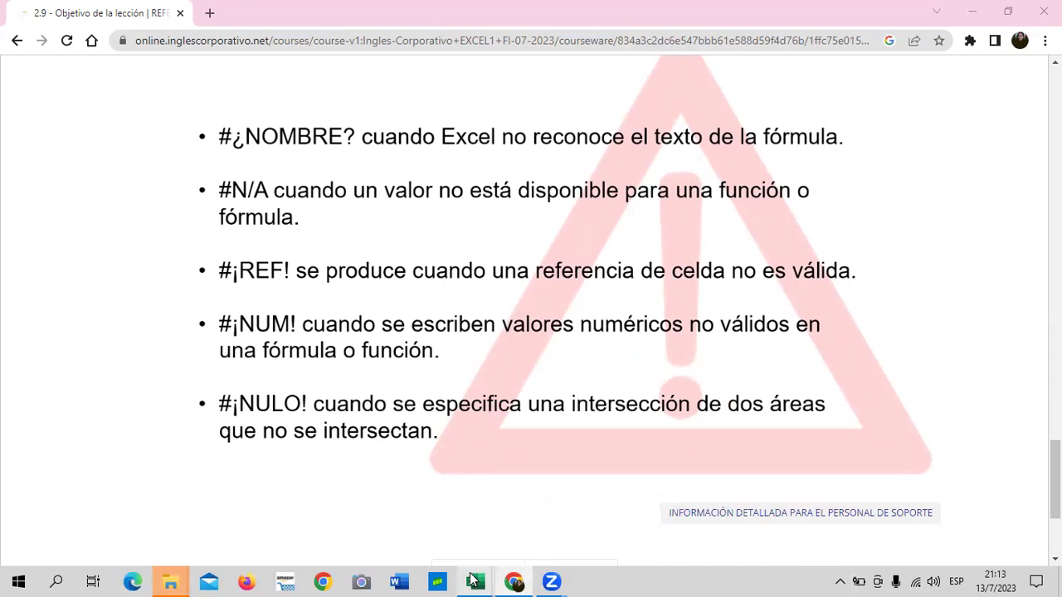
# Return to the Funciones basicas workbook and flip through the Suma to Funciones sheets
pyautogui.moveTo(473, 579)
pyautogui.click(578, 531)
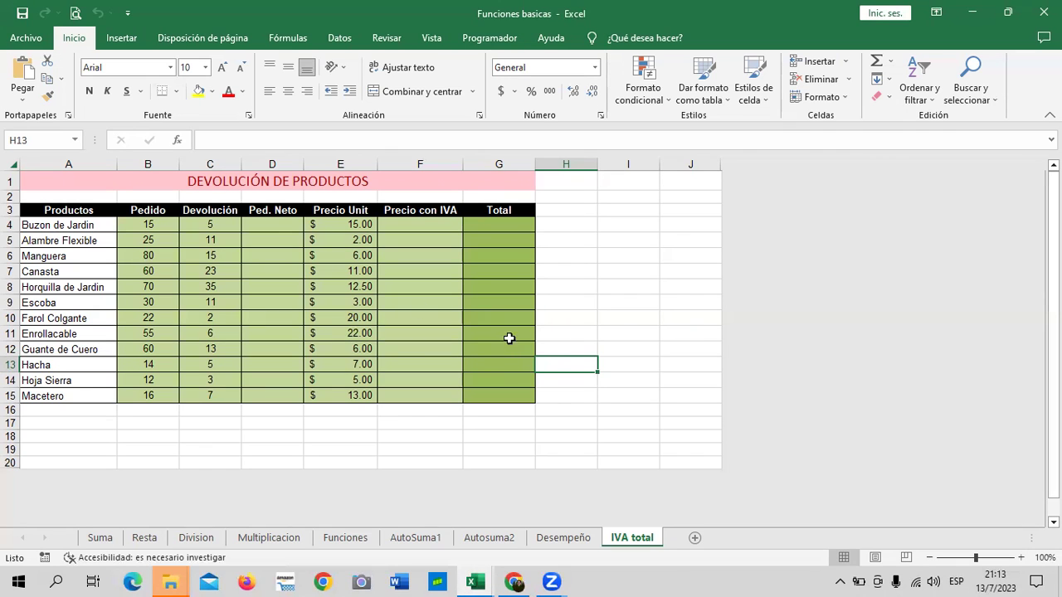
pyautogui.click(630, 329)
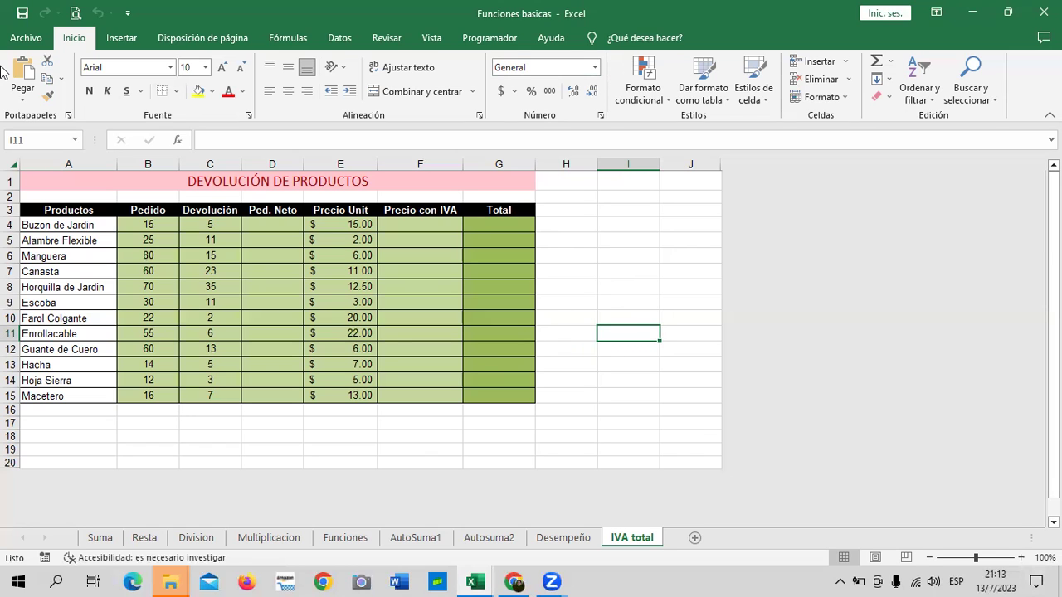
pyautogui.click(97, 537)
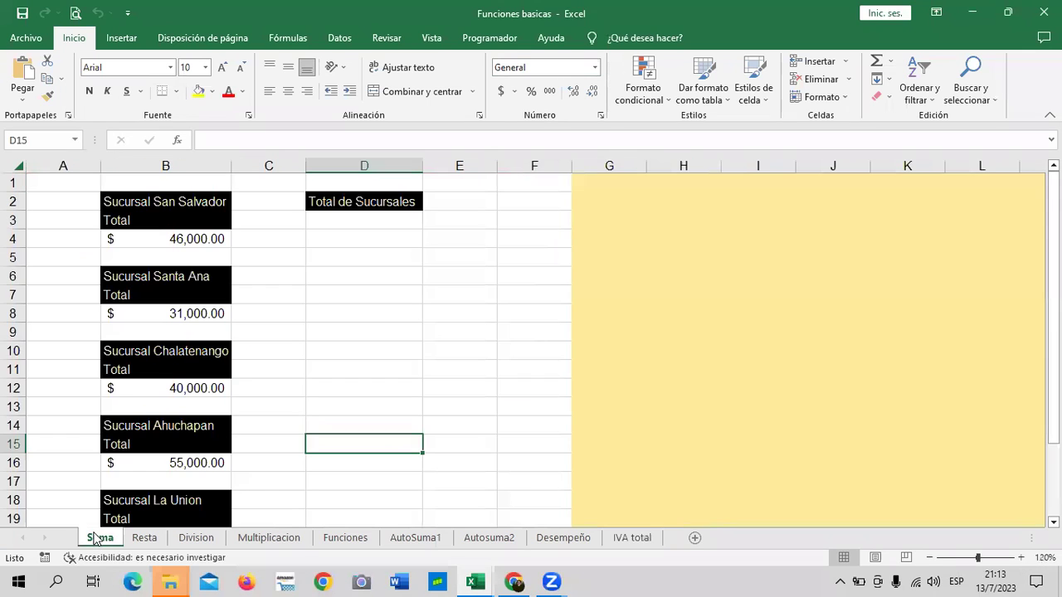
pyautogui.click(145, 539)
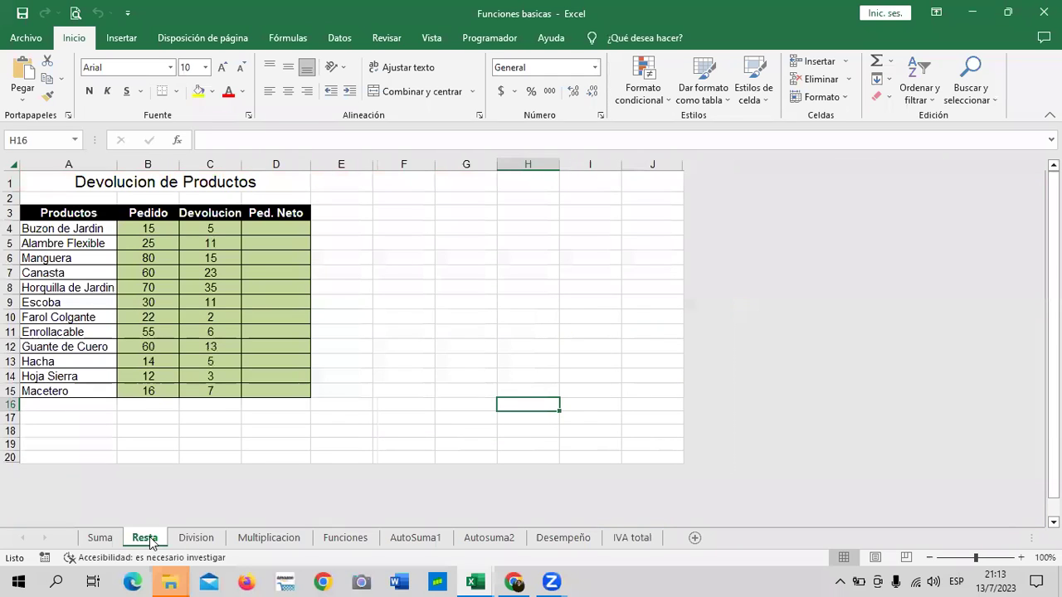
pyautogui.click(192, 540)
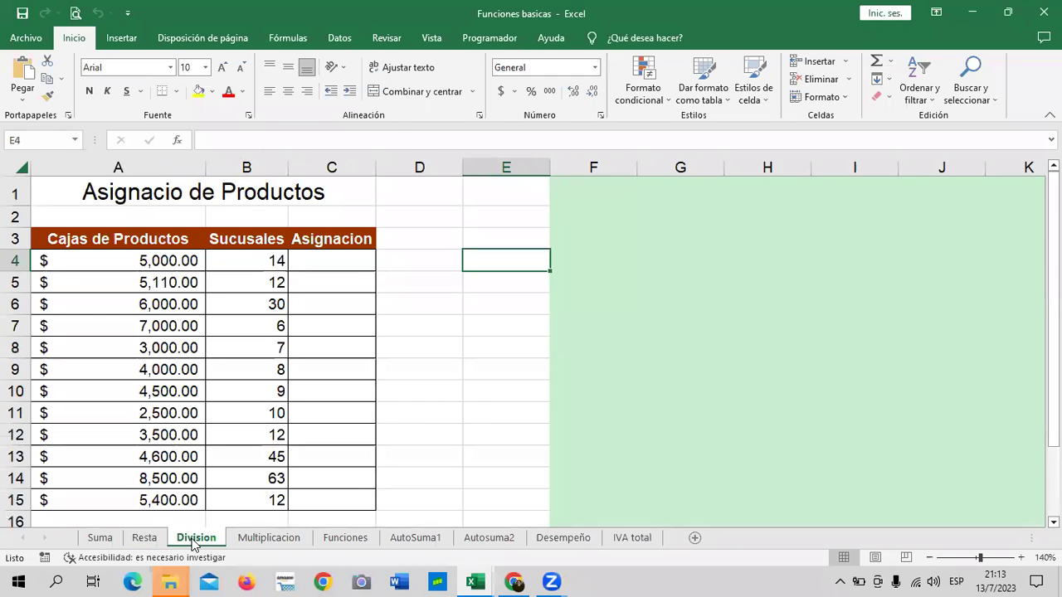
pyautogui.click(265, 539)
pyautogui.click(369, 545)
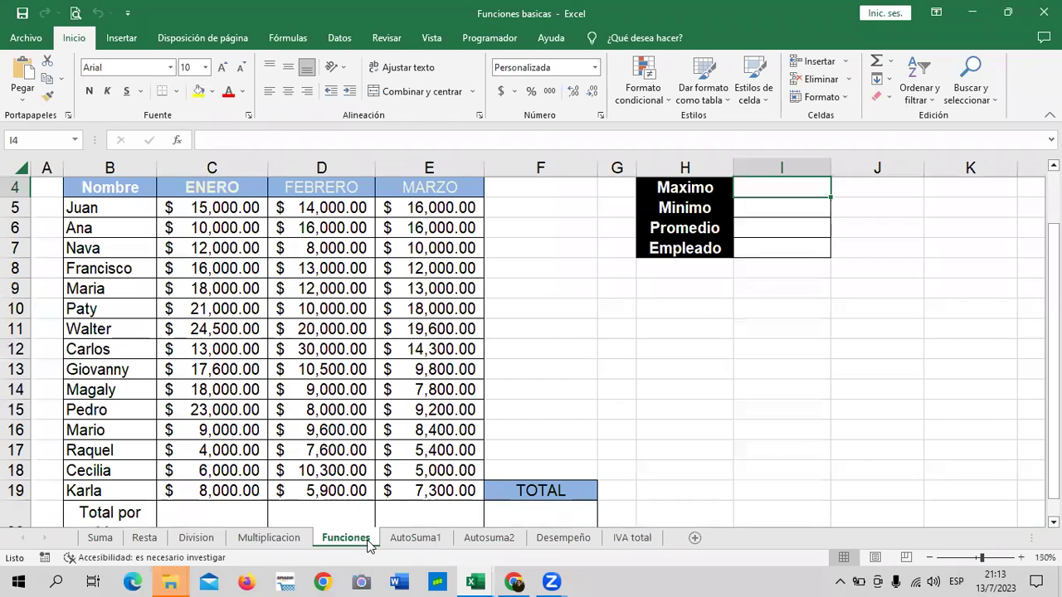
# Check the Maximo, Minimo and Promedio labels, then browse AutoSuma1 through IVA total
pyautogui.click(700, 188)
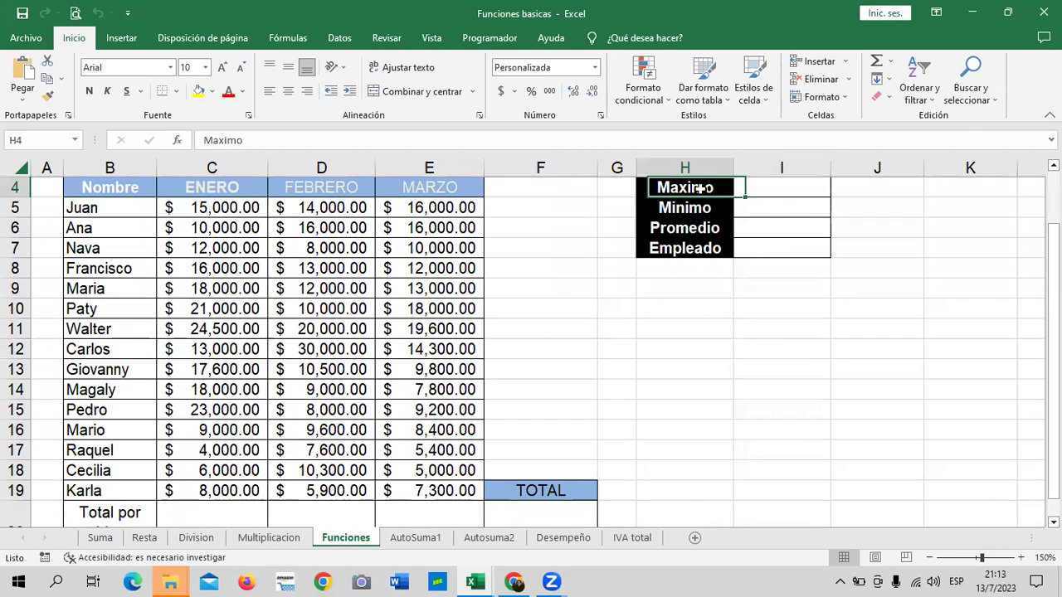
pyautogui.click(659, 210)
pyautogui.click(659, 227)
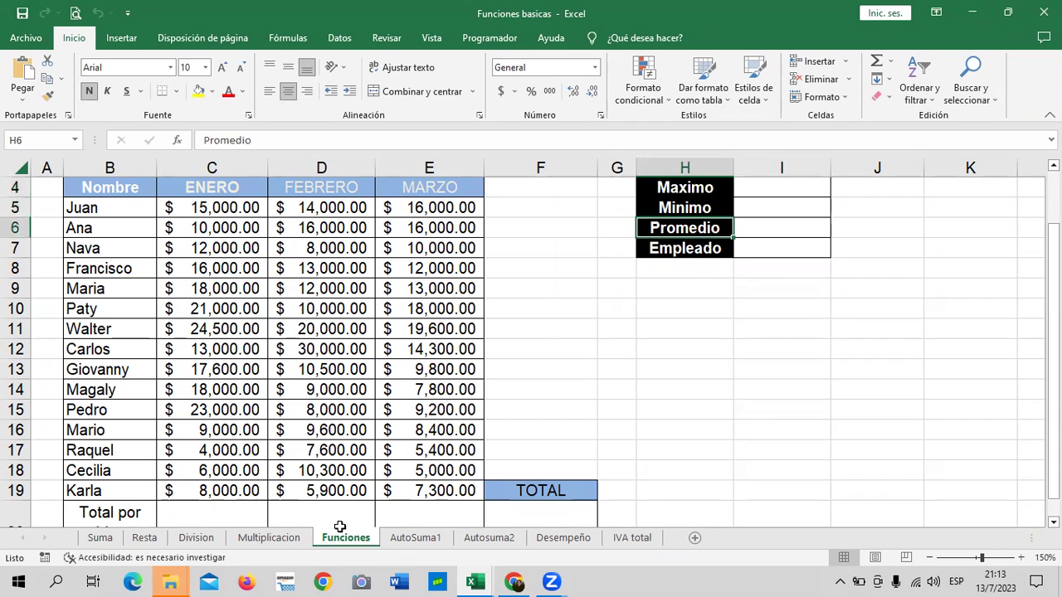
pyautogui.click(411, 536)
pyautogui.click(493, 539)
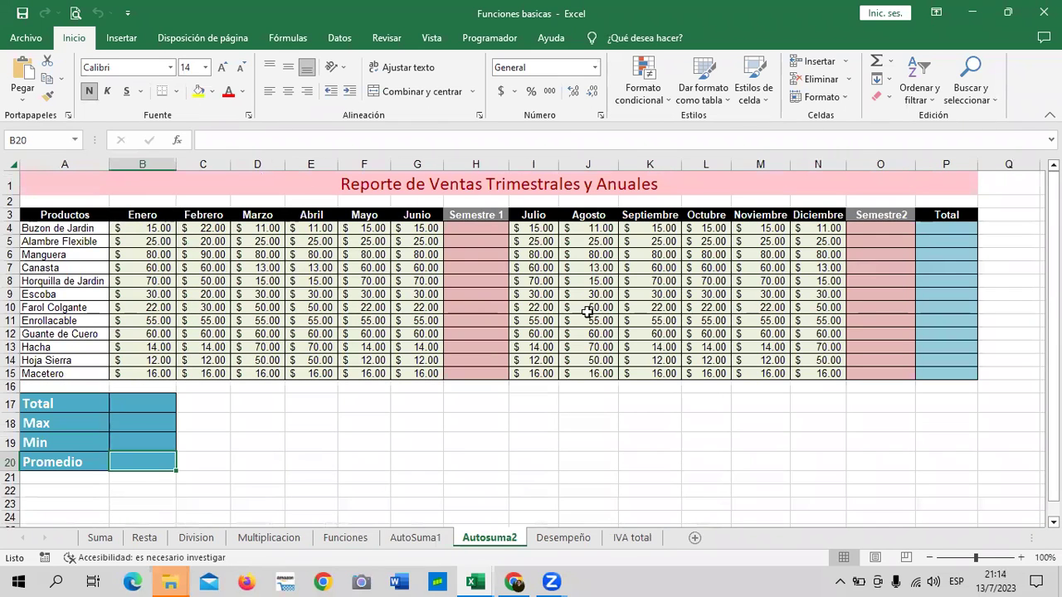
pyautogui.click(551, 538)
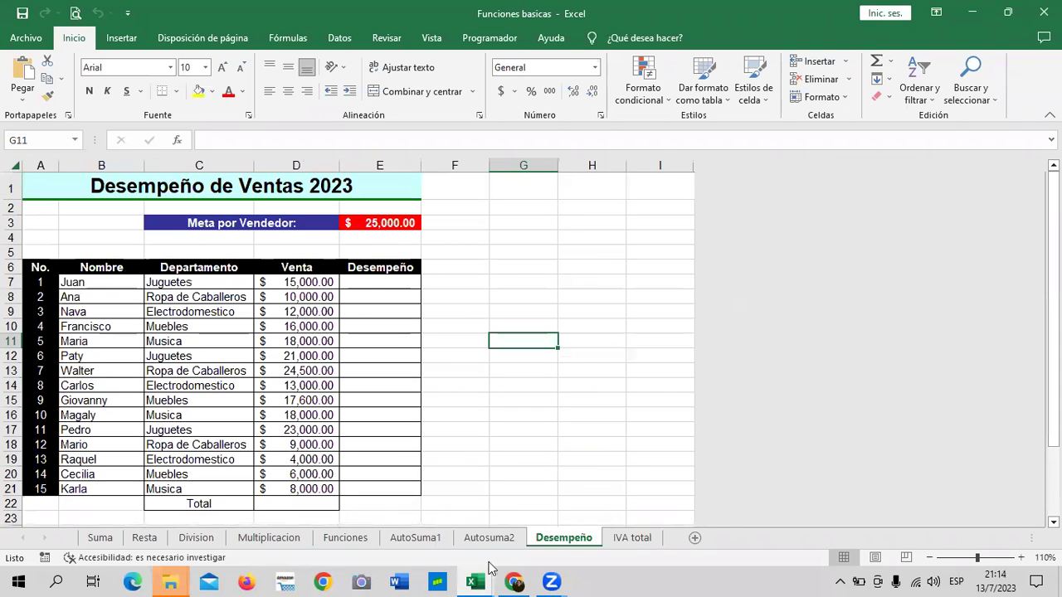
pyautogui.click(624, 539)
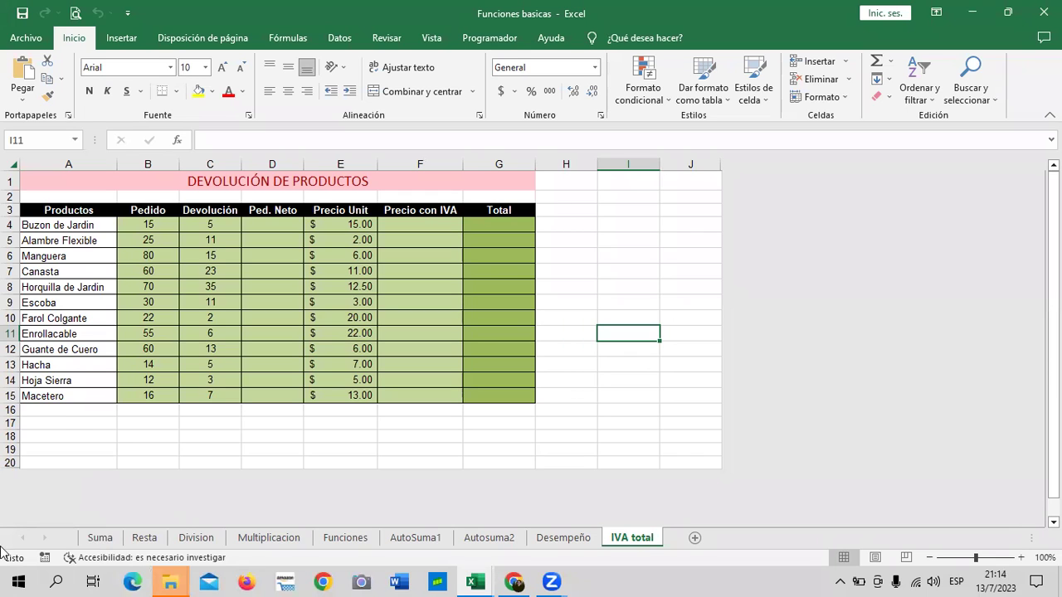
# Go back to the Suma sheet and scroll through its five branch totals
pyautogui.click(98, 539)
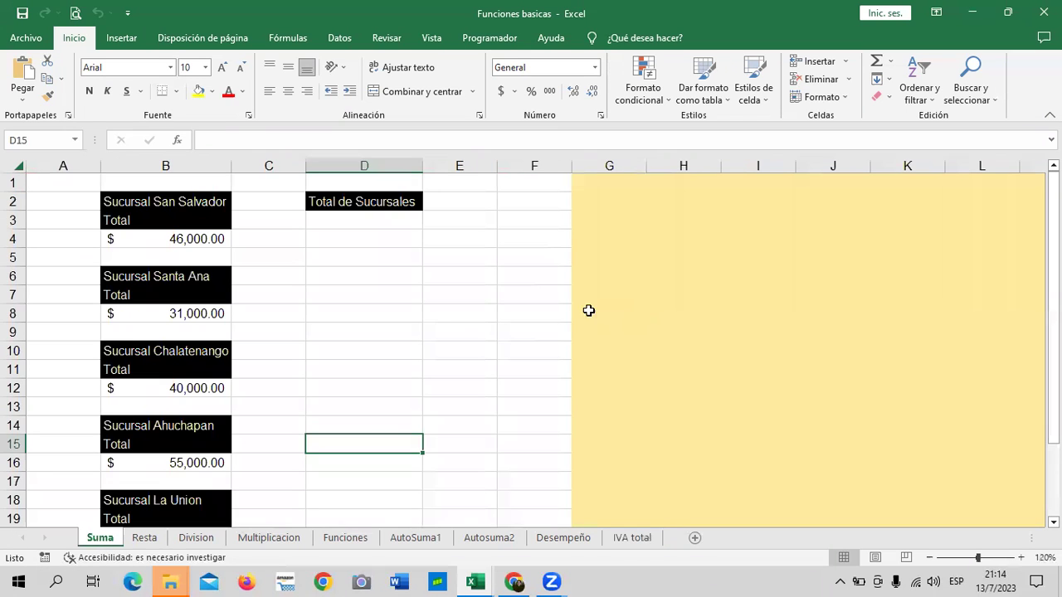
pyautogui.click(458, 308)
pyautogui.scroll(-1, 458, 308)
pyautogui.scroll(1, 458, 310)
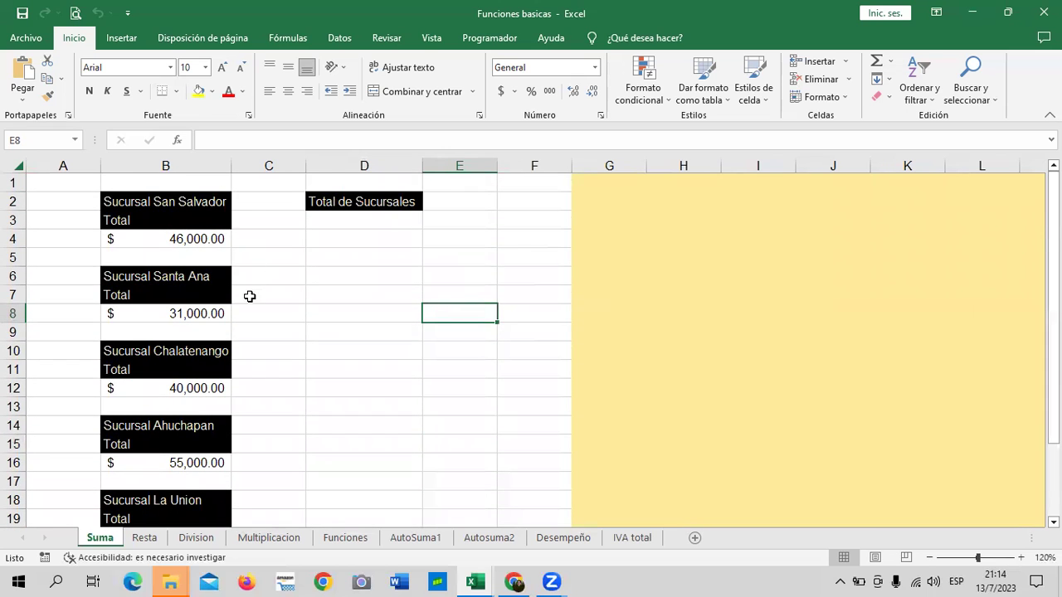
pyautogui.scroll(-2, 250, 299)
pyautogui.scroll(2, 366, 406)
# Check the Total de Sucursales heading and the five branch totals in column B
pyautogui.click(347, 200)
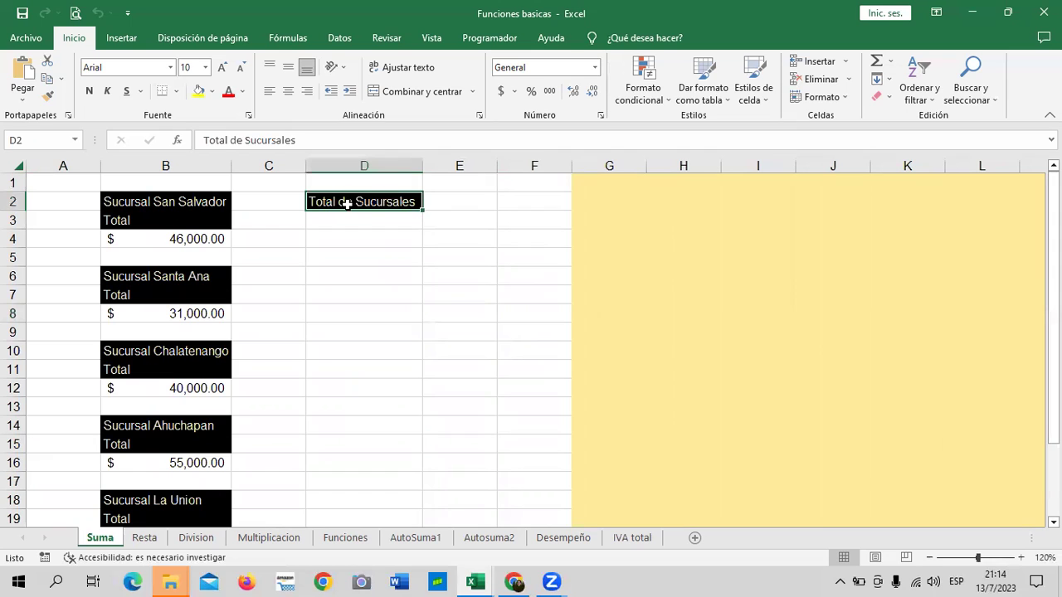
pyautogui.click(186, 215)
pyautogui.click(177, 237)
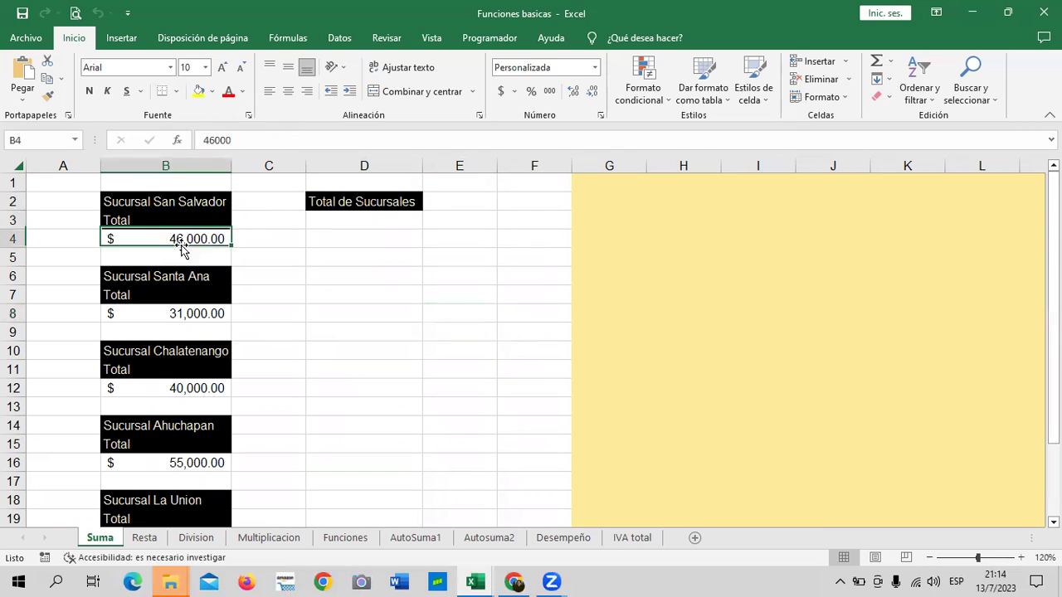
pyautogui.click(192, 316)
pyautogui.click(194, 387)
pyautogui.click(200, 464)
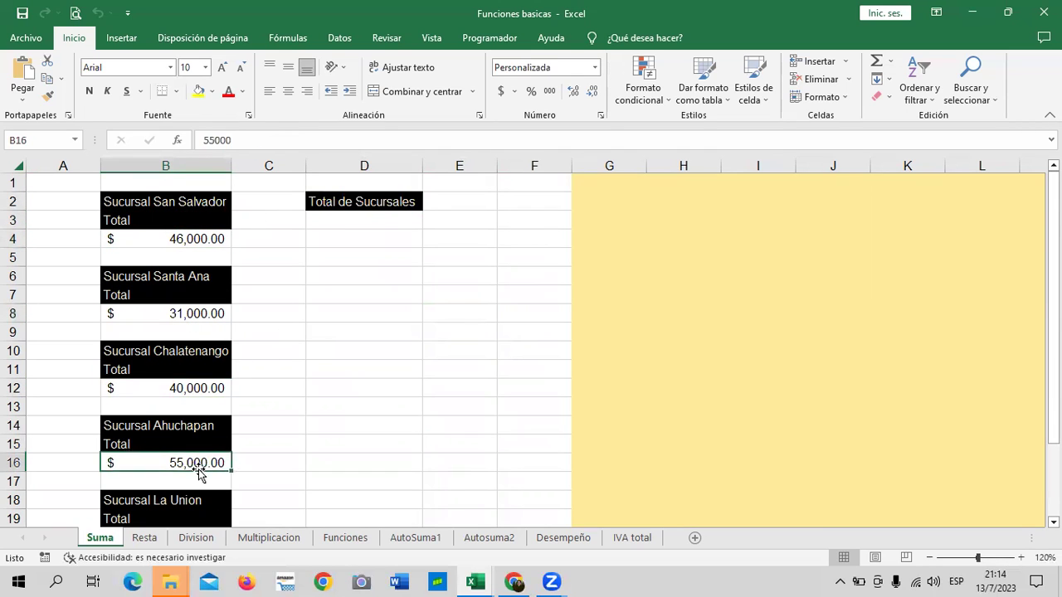
pyautogui.scroll(-1, 204, 469)
pyautogui.click(193, 487)
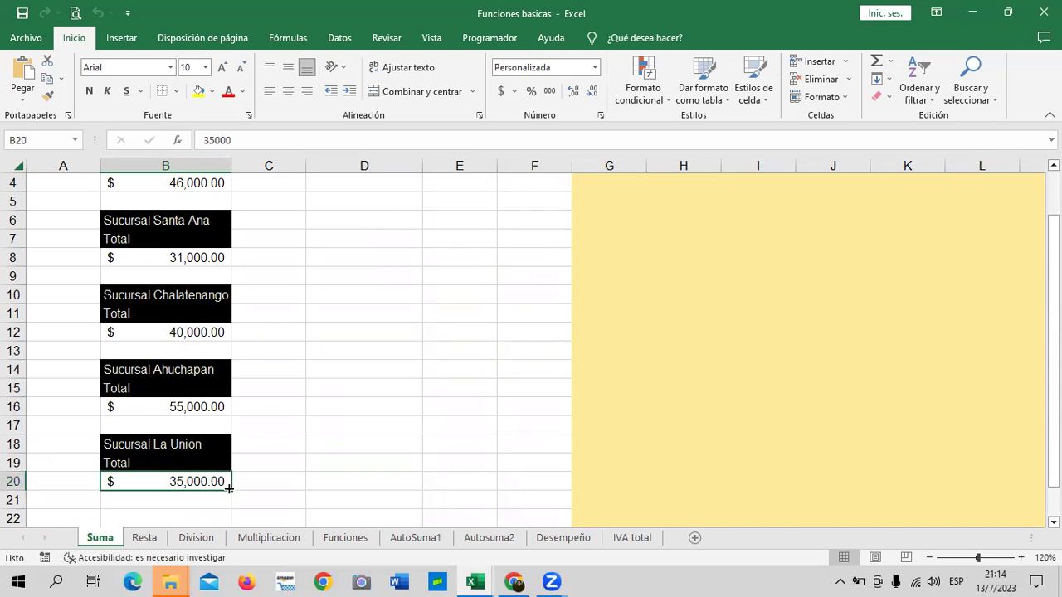
pyautogui.scroll(1, 319, 488)
# Enter =SUMA(B4;B8;B12;B16;B20) in D4, giving $207,000.00
pyautogui.click(375, 236)
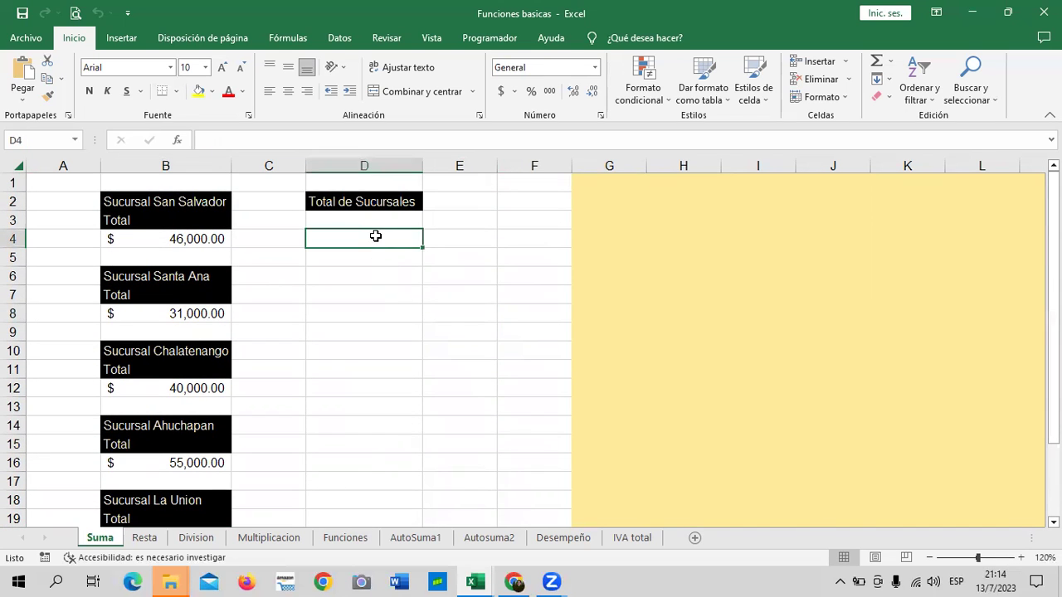
pyautogui.write('=')
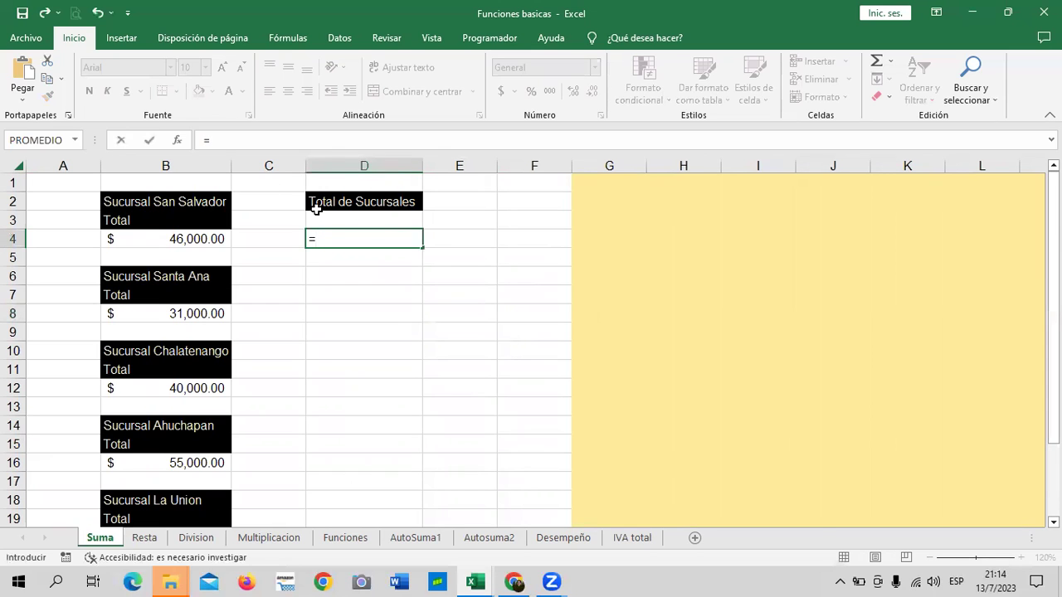
pyautogui.write('SUMA')
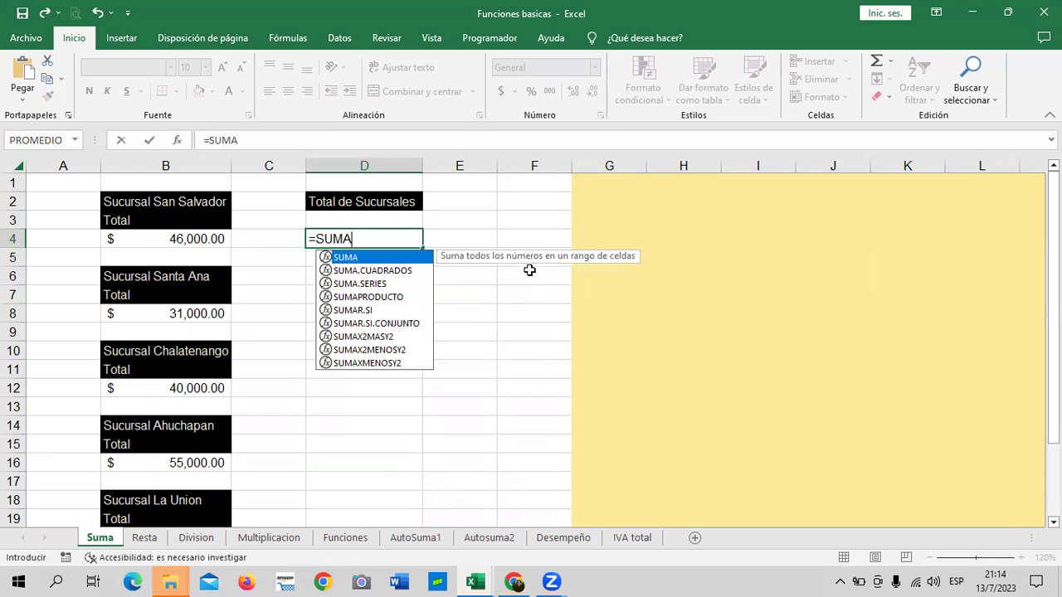
pyautogui.doubleClick(393, 258)
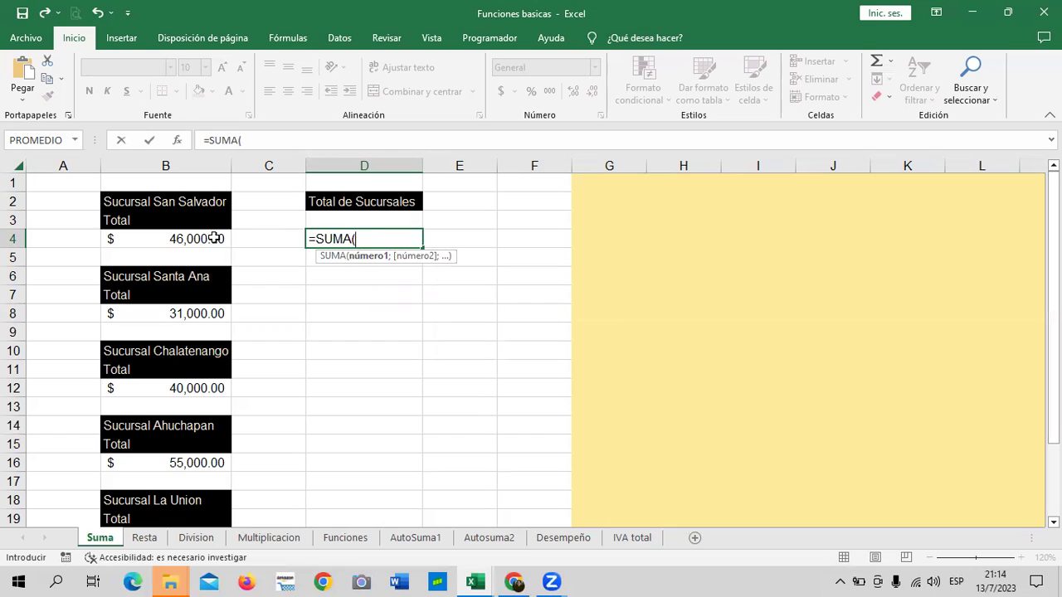
pyautogui.click(208, 239)
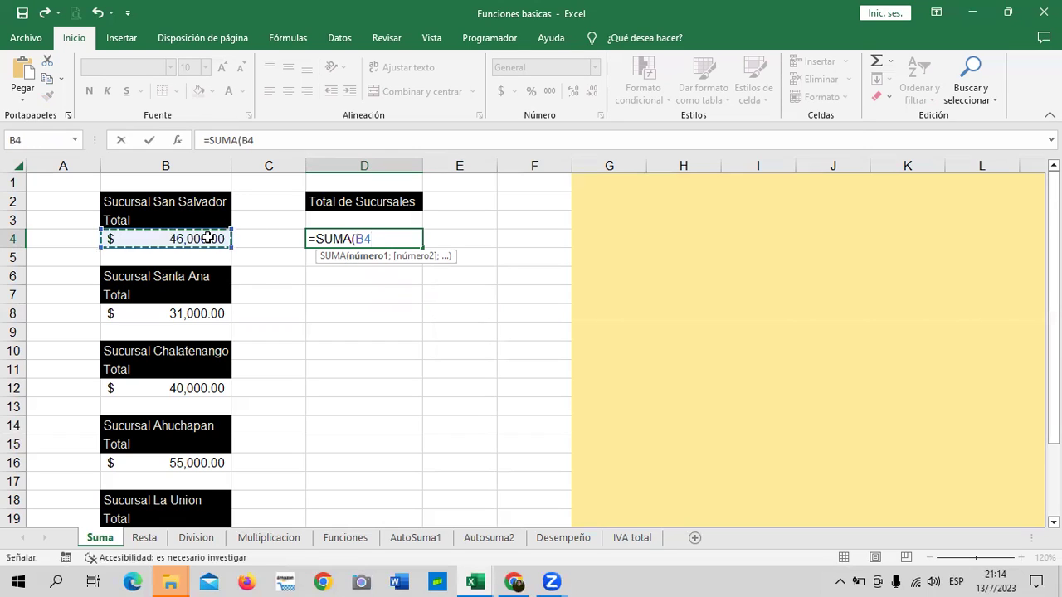
pyautogui.write(';')
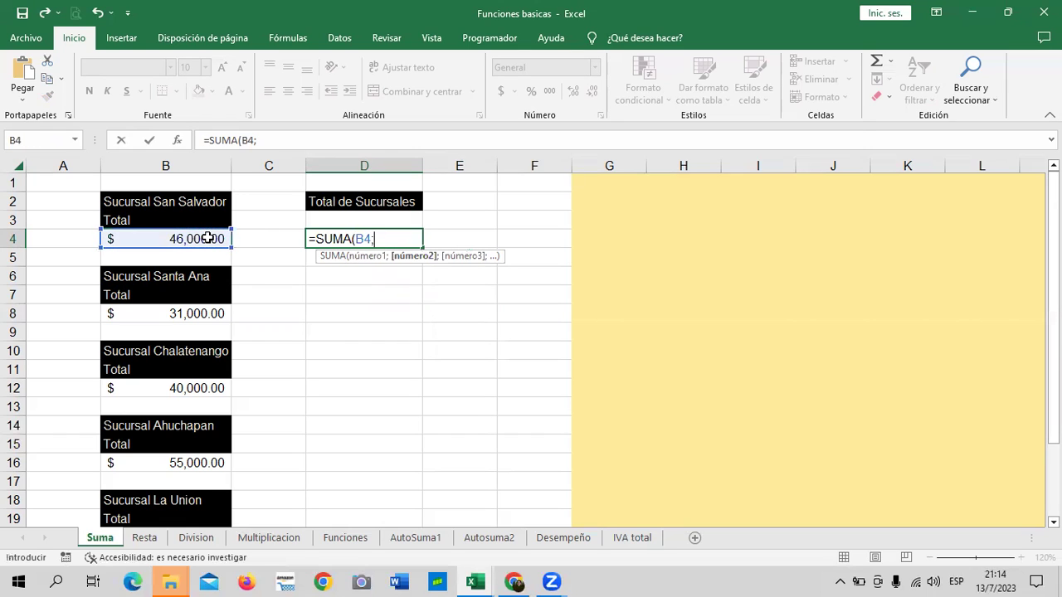
pyautogui.click(161, 316)
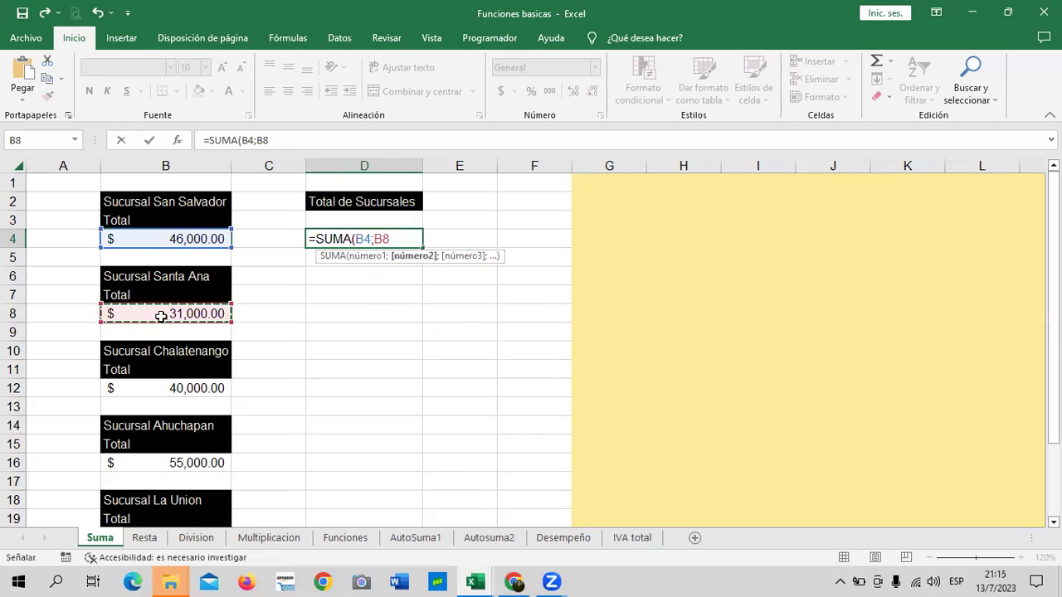
pyautogui.write(';')
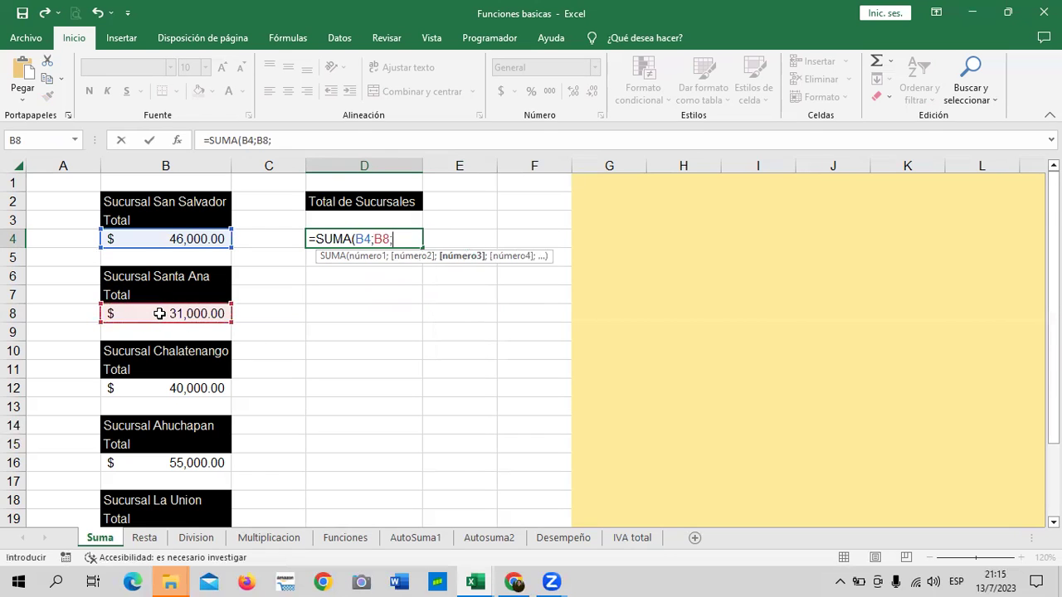
pyautogui.scroll(-1, 159, 313)
pyautogui.click(168, 334)
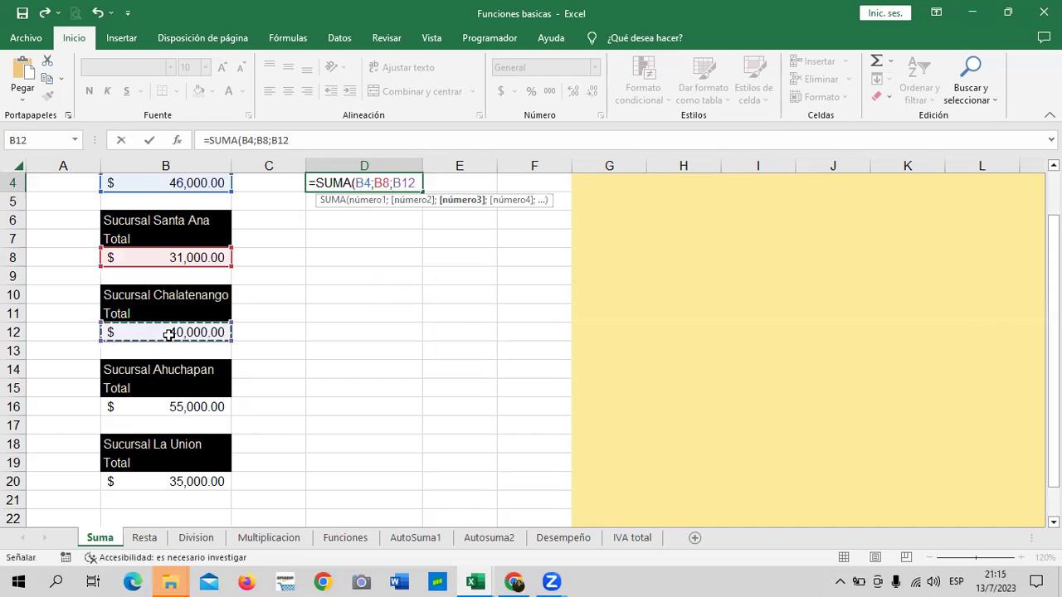
pyautogui.write(';')
pyautogui.click(148, 406)
pyautogui.write(';')
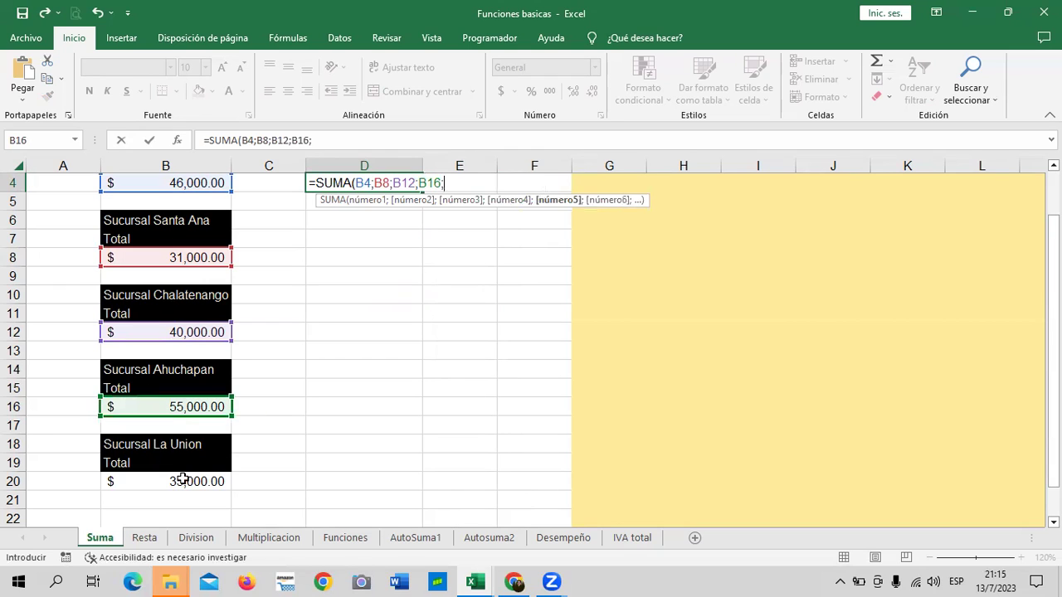
pyautogui.click(183, 479)
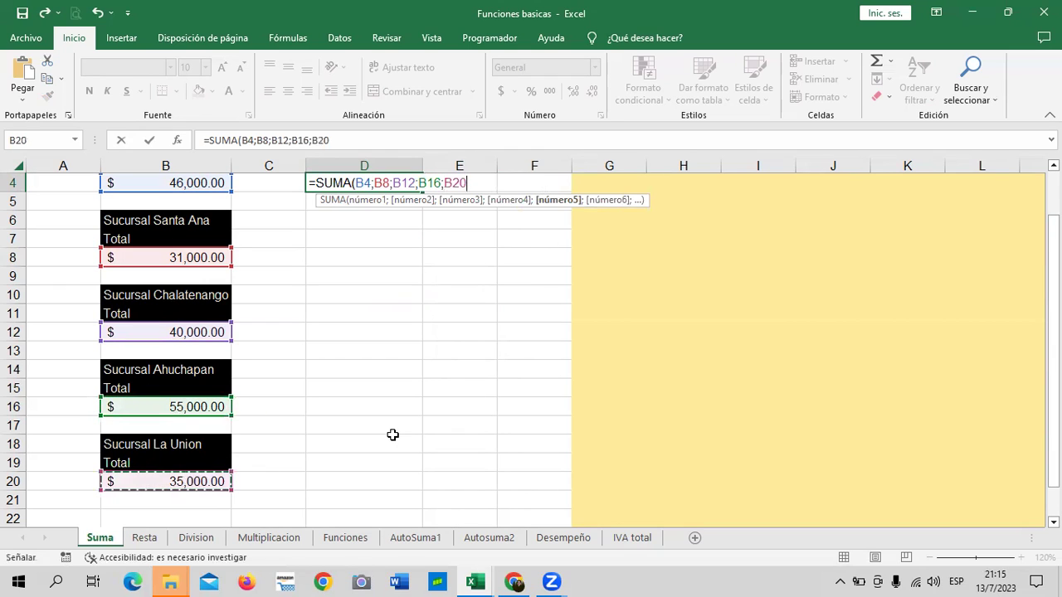
pyautogui.write(')')
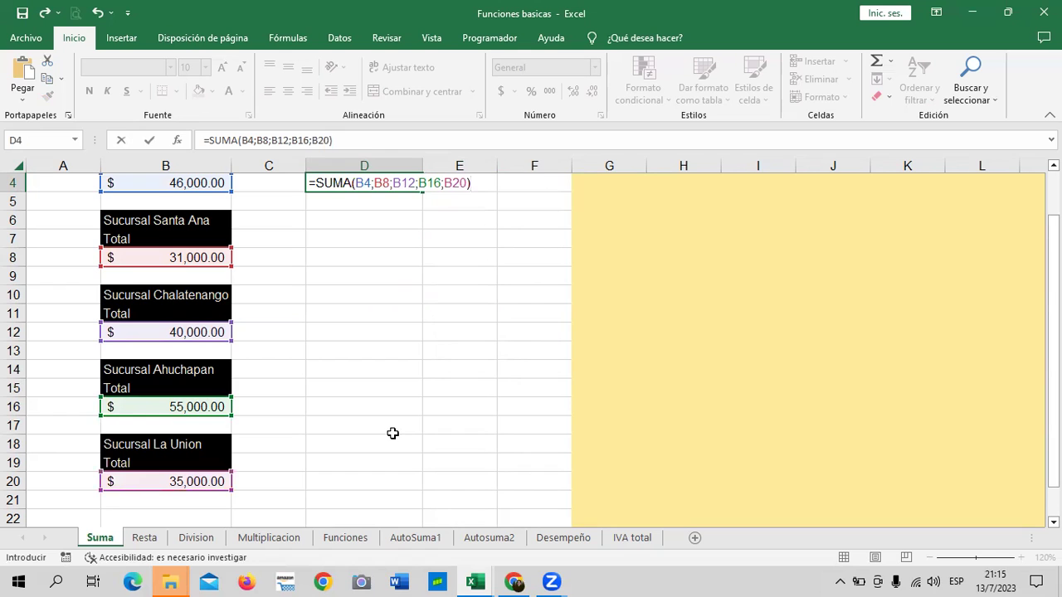
pyautogui.press('Return')
# Review the D4 SUMA formula and pick cell D6 for a second total
pyautogui.scroll(1, 395, 385)
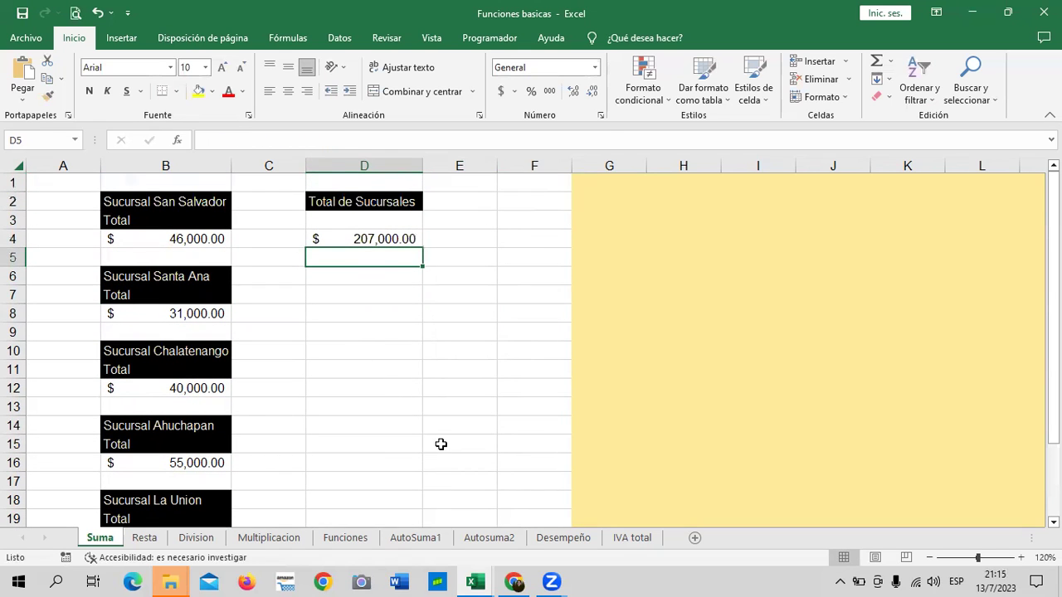
pyautogui.click(360, 237)
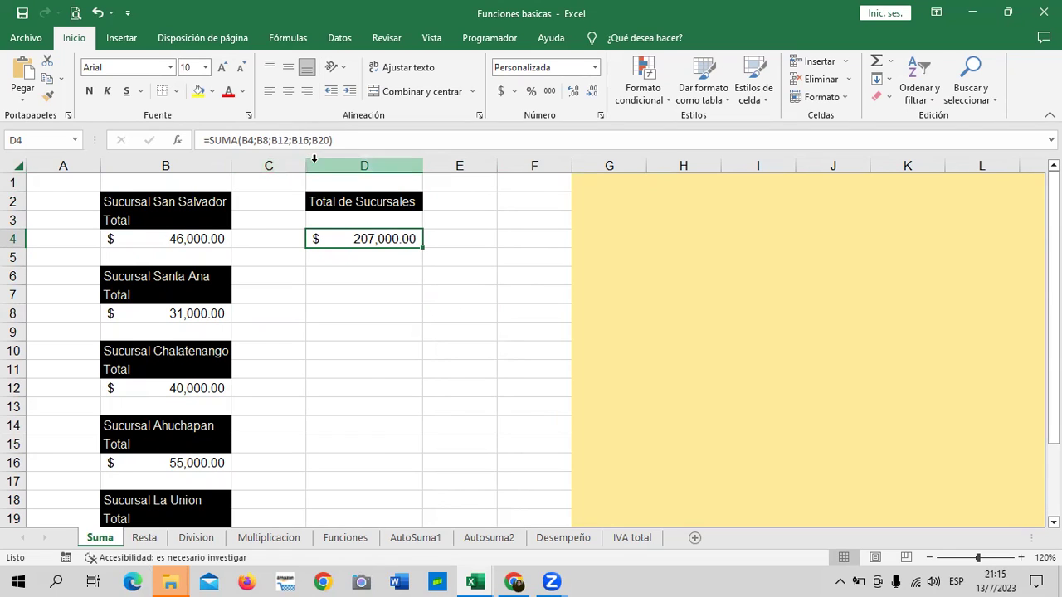
pyautogui.moveTo(322, 290); pyautogui.dragTo(358, 456)
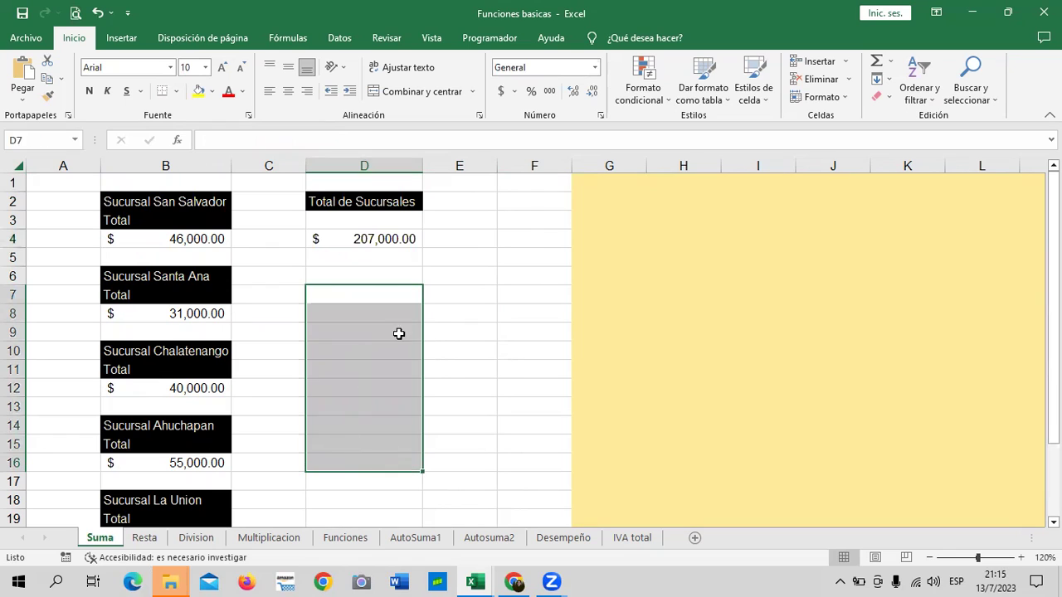
pyautogui.click(432, 332)
pyautogui.moveTo(319, 280); pyautogui.dragTo(419, 369)
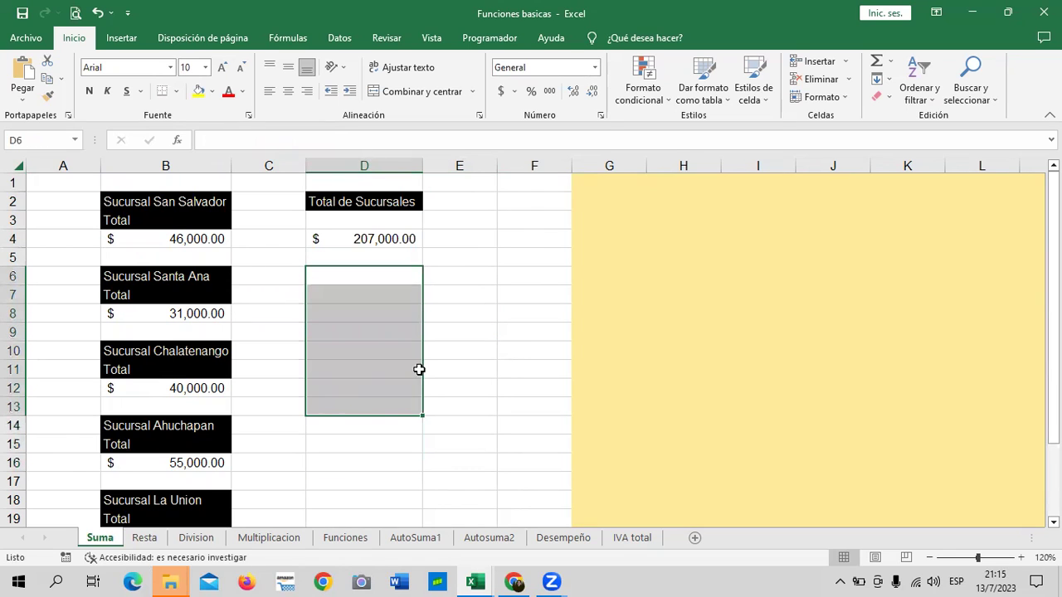
pyautogui.click(495, 352)
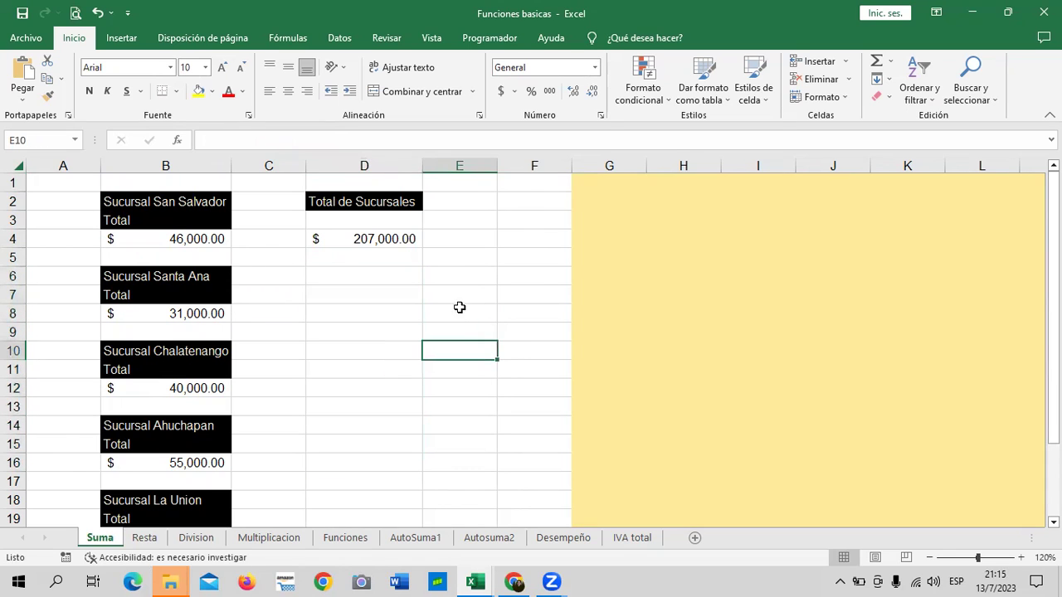
pyautogui.click(337, 272)
# Enter =B4+B8+B12+B16+B20 in D6 to add the branch totals manually
pyautogui.write('=')
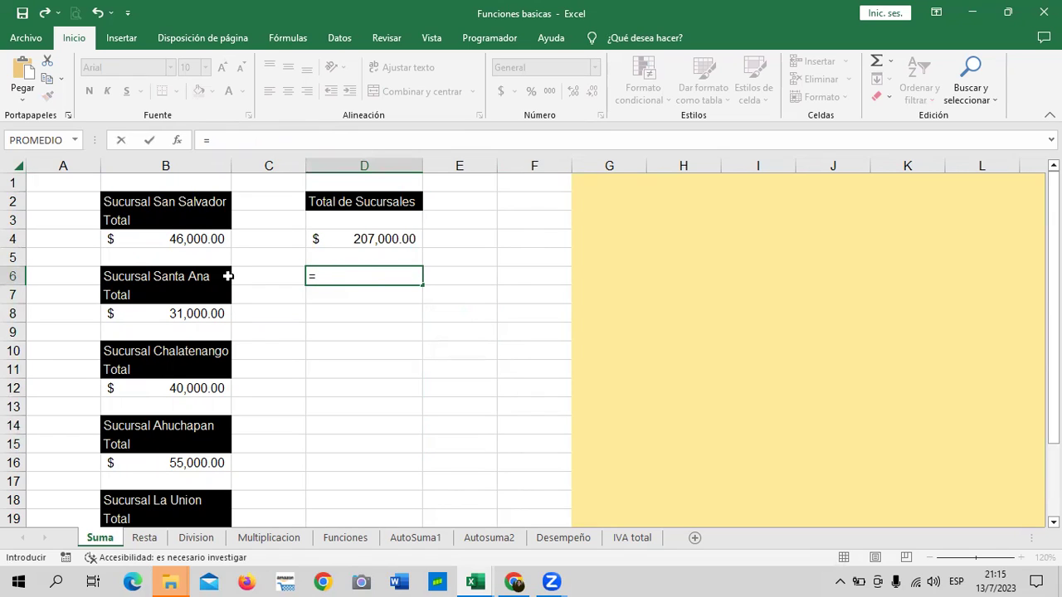
pyautogui.click(212, 238)
pyautogui.write('+')
pyautogui.click(188, 315)
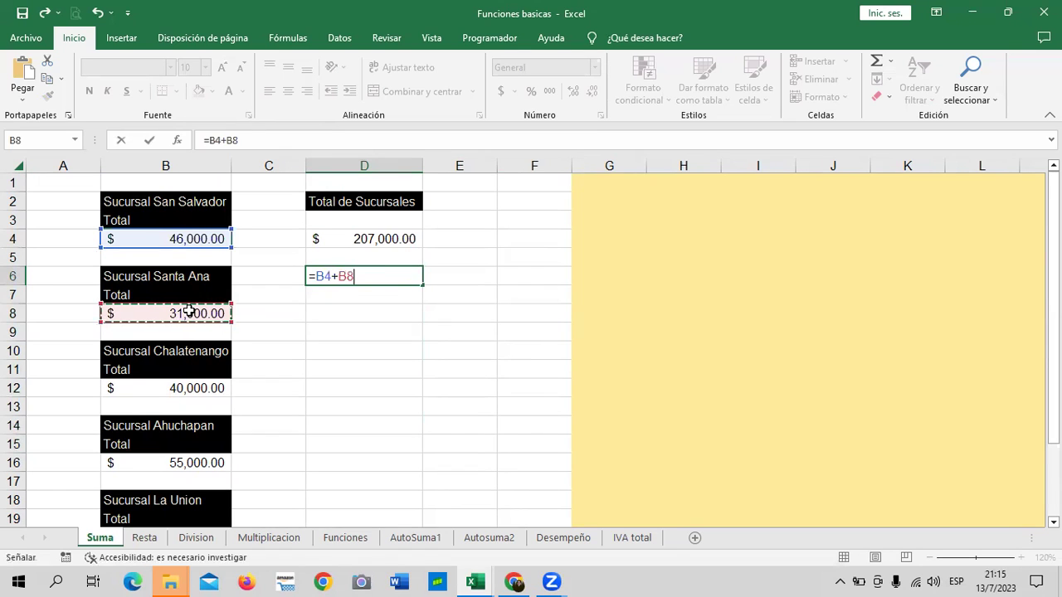
pyautogui.write('+')
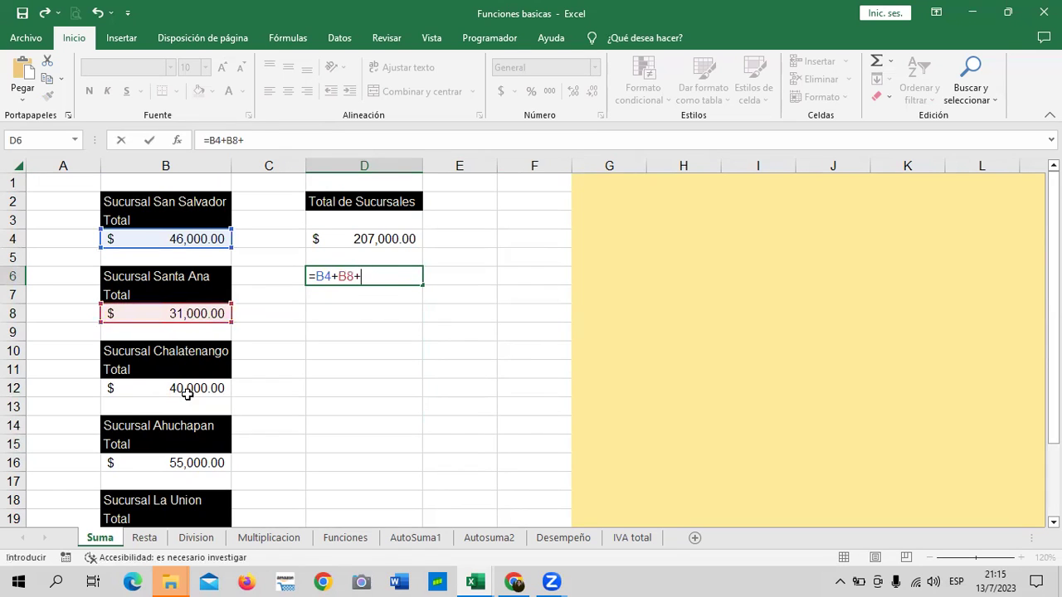
pyautogui.click(184, 387)
pyautogui.write('+')
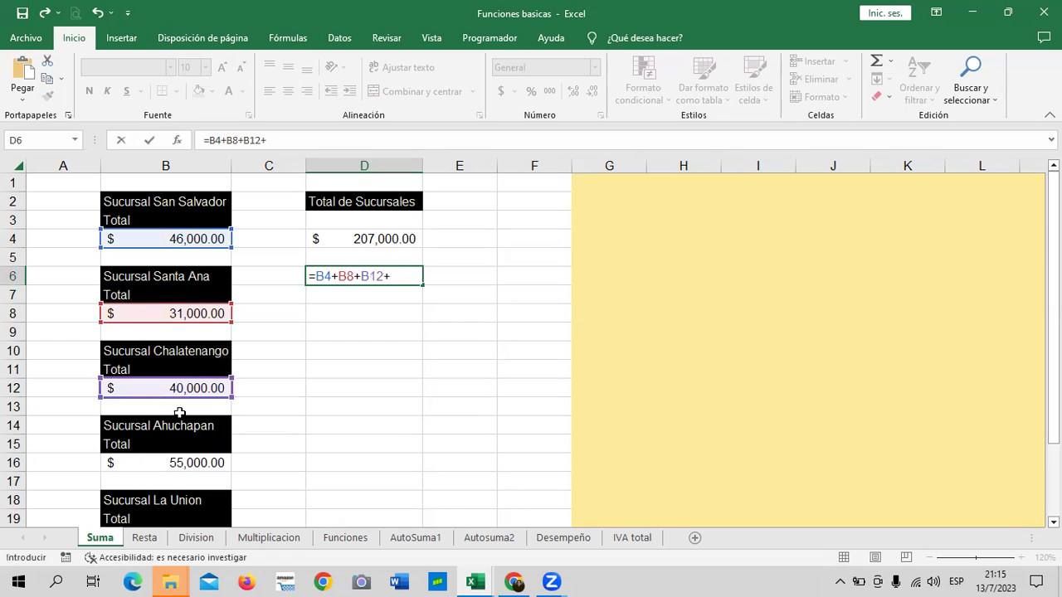
pyautogui.click(173, 465)
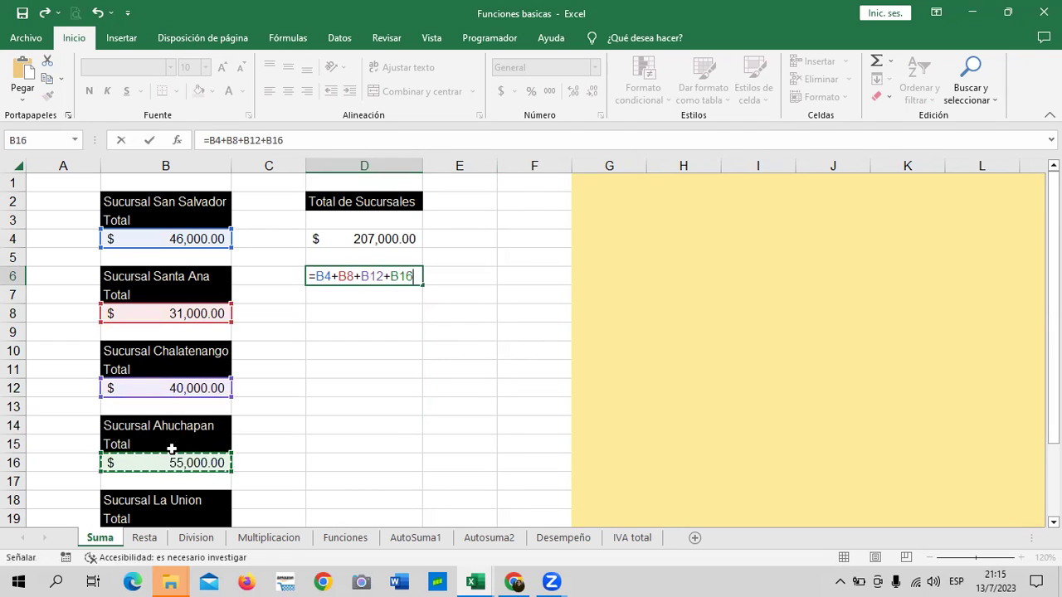
pyautogui.write('+')
pyautogui.scroll(-2, 166, 425)
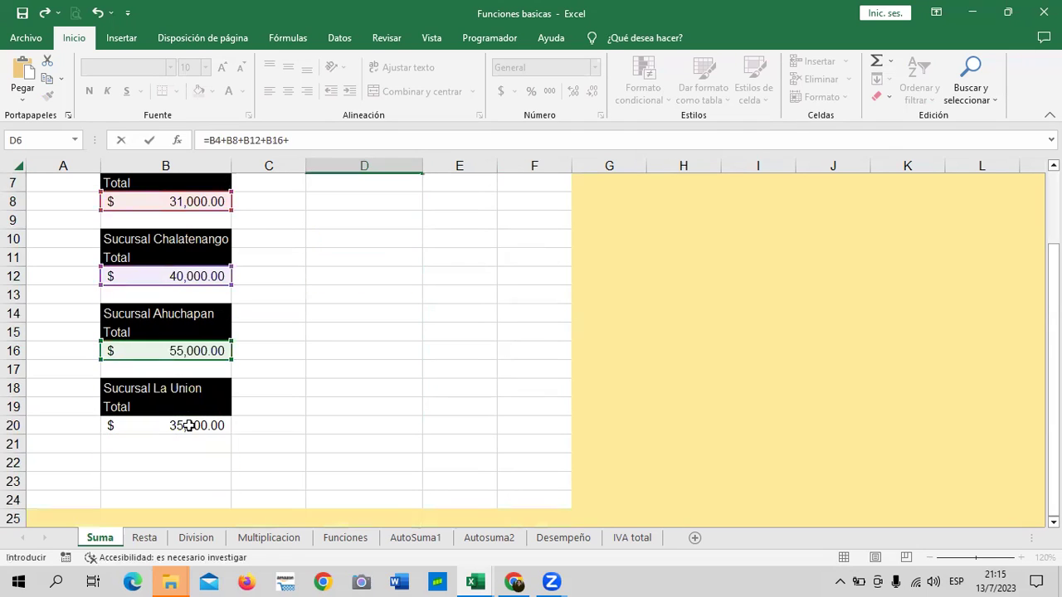
pyautogui.click(202, 426)
pyautogui.scroll(1, 326, 452)
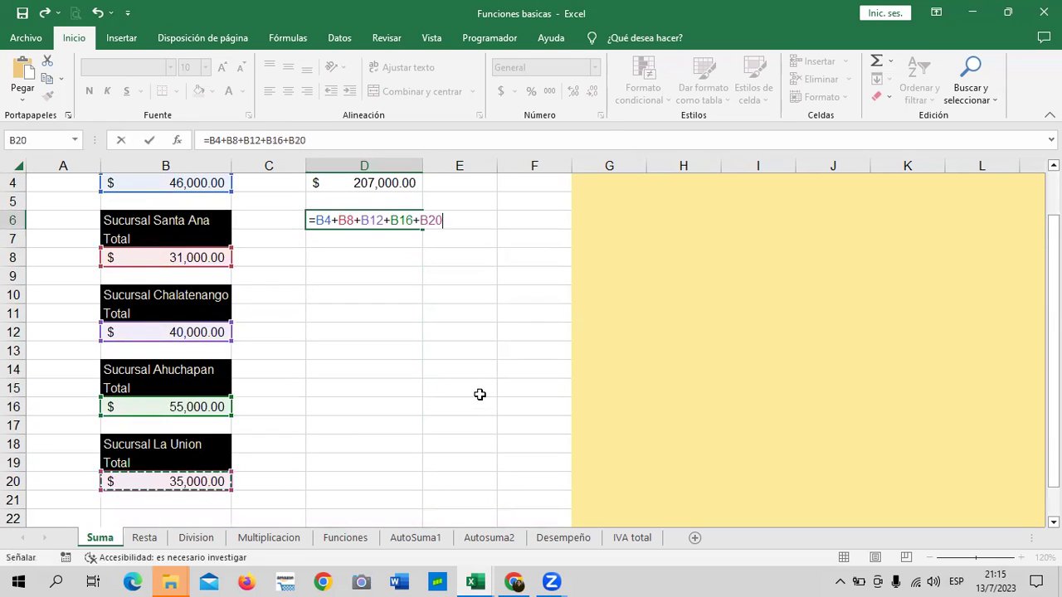
pyautogui.press('Return')
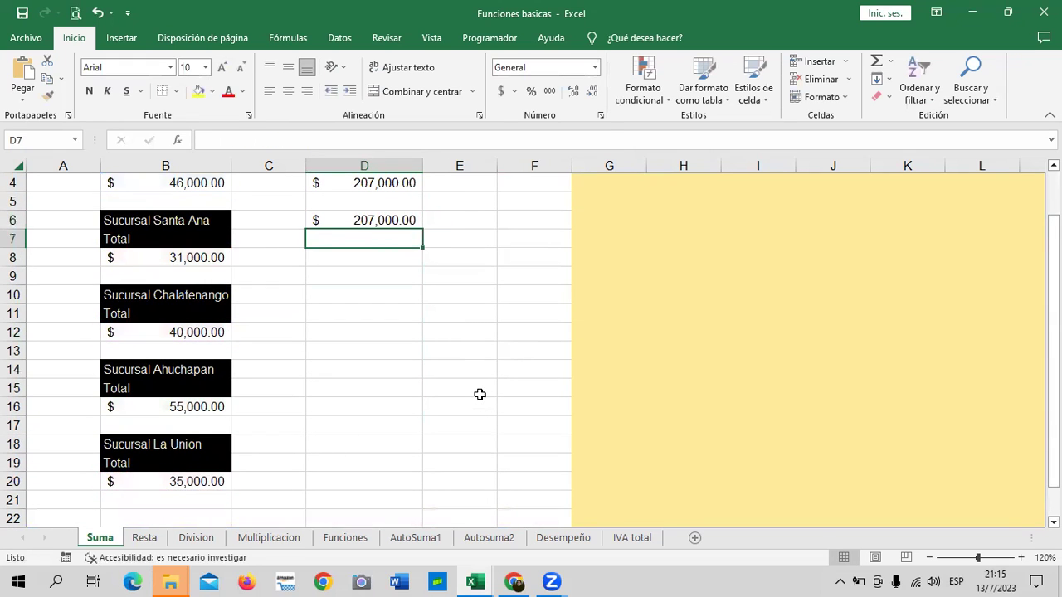
# Compare D4's SUMA formula with D6's addition formula, then go to the Resta sheet
pyautogui.scroll(1, 464, 356)
pyautogui.click(392, 235)
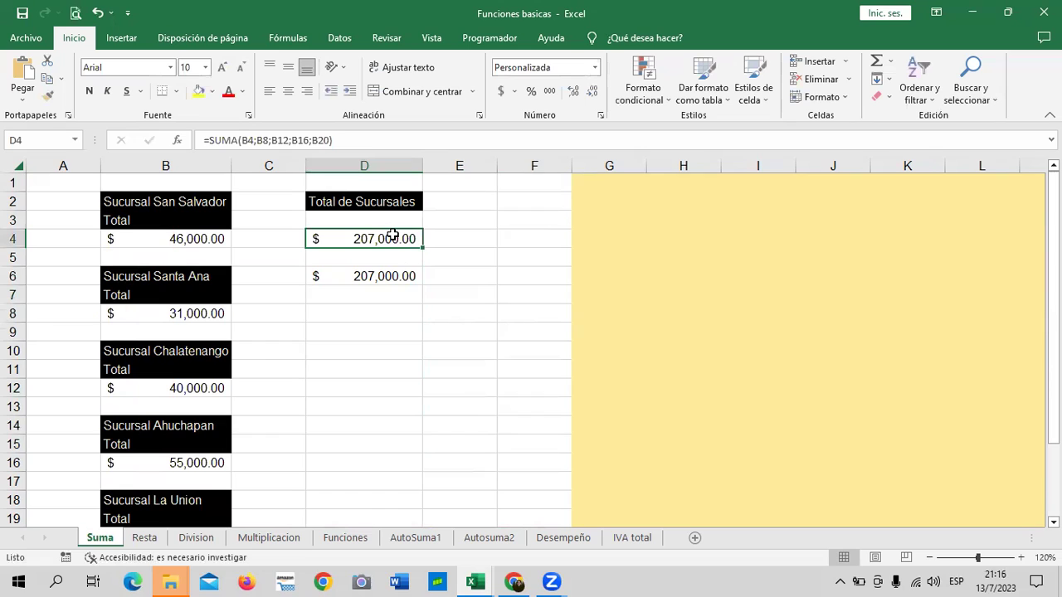
pyautogui.click(384, 276)
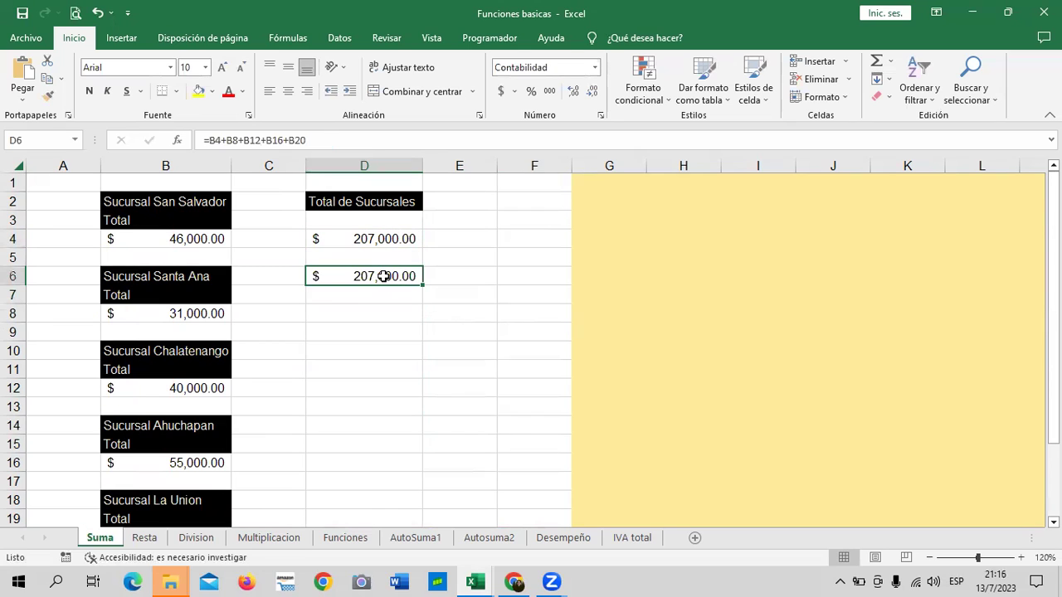
pyautogui.click(380, 237)
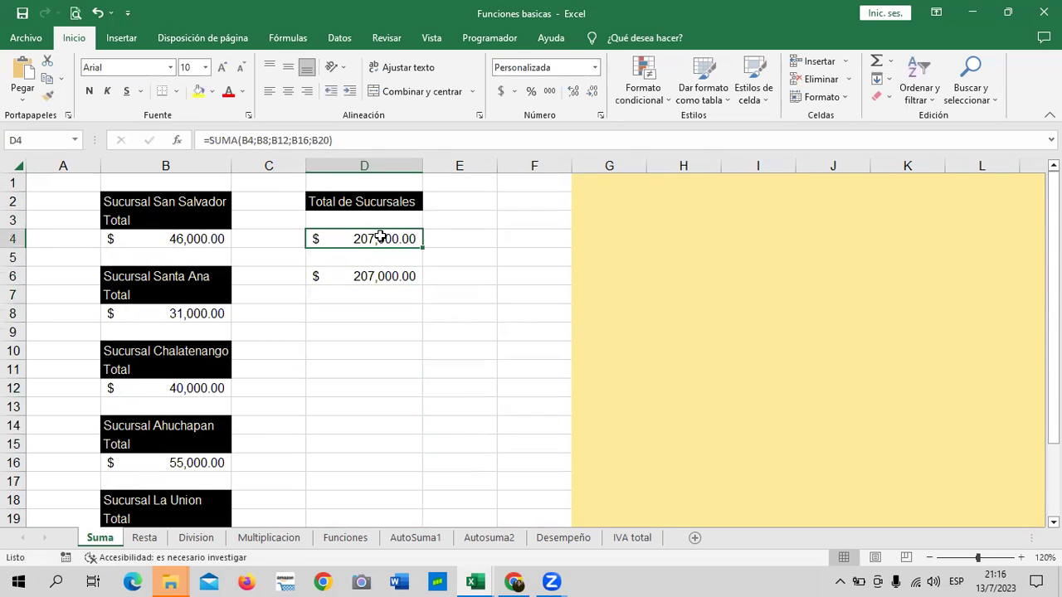
pyautogui.click(384, 277)
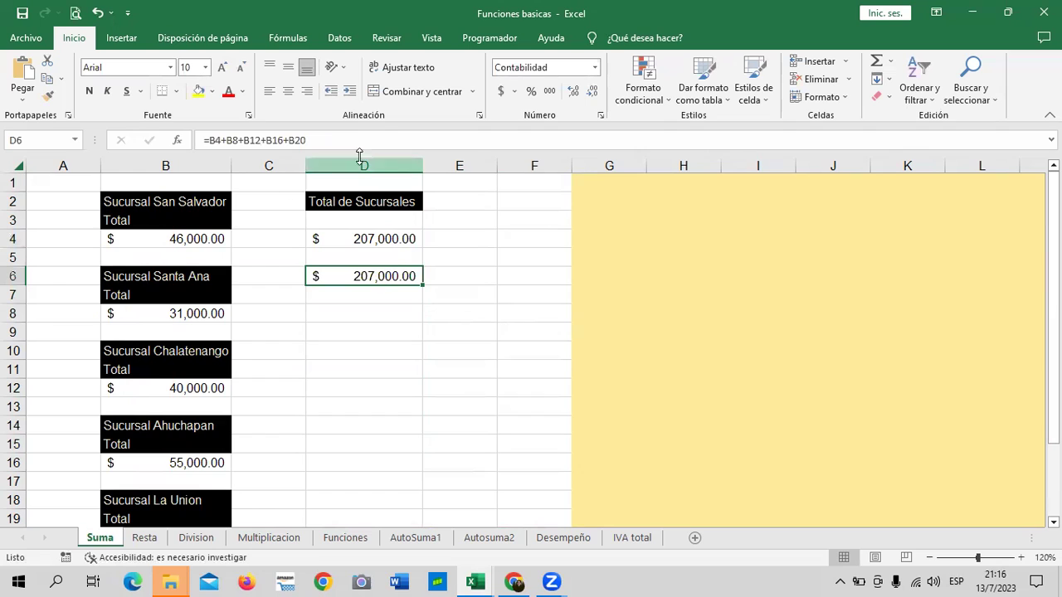
pyautogui.click(383, 135)
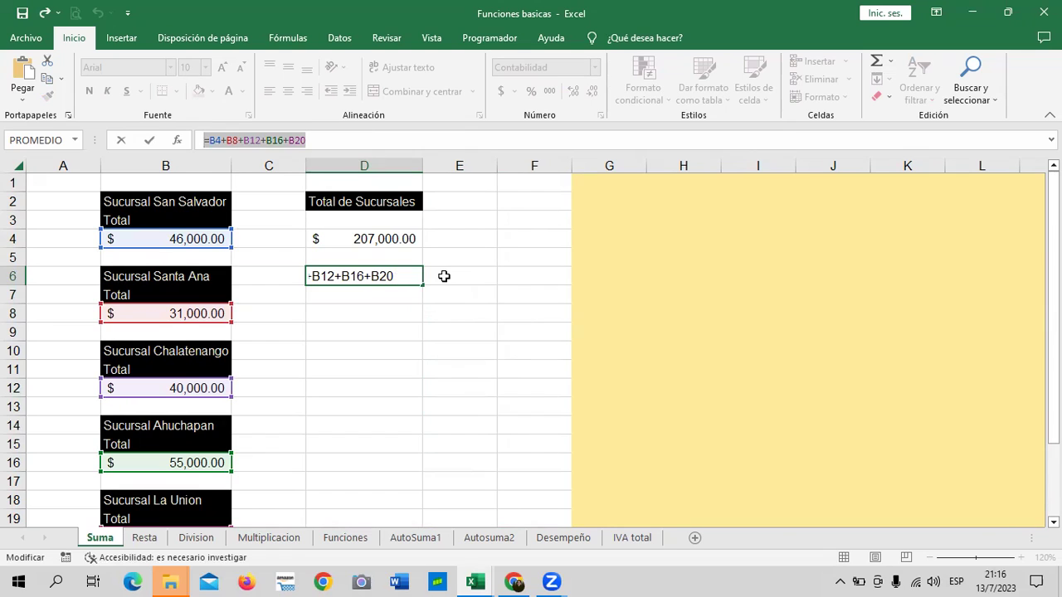
pyautogui.press('Return')
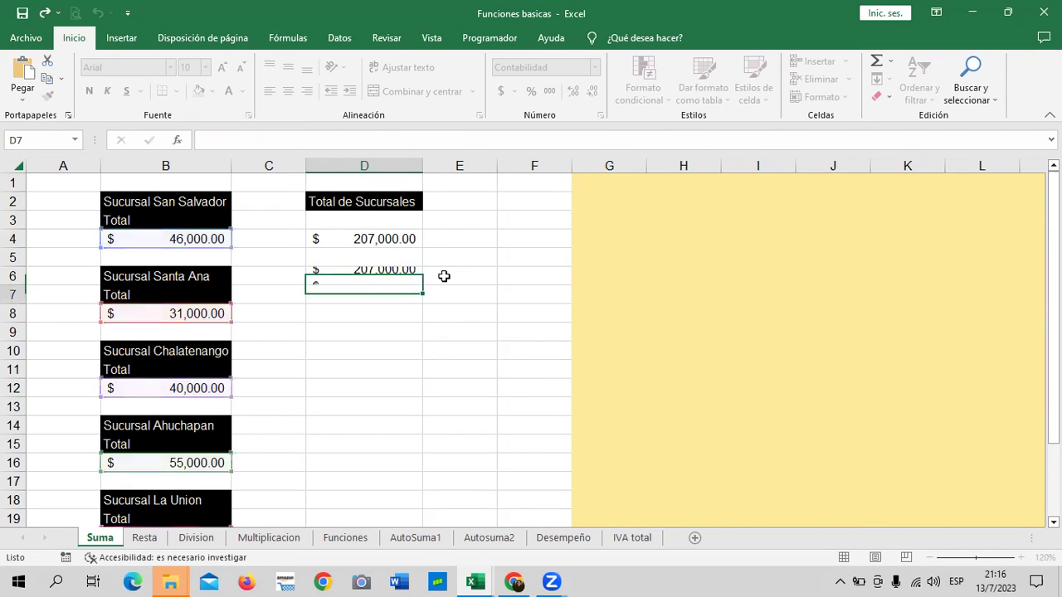
pyautogui.click(410, 418)
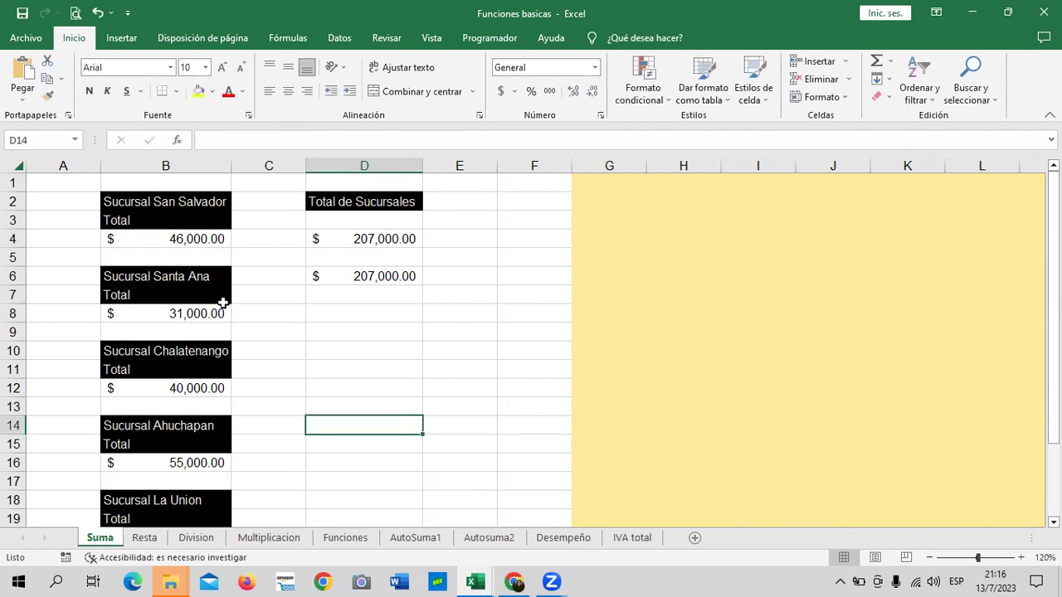
pyautogui.click(146, 540)
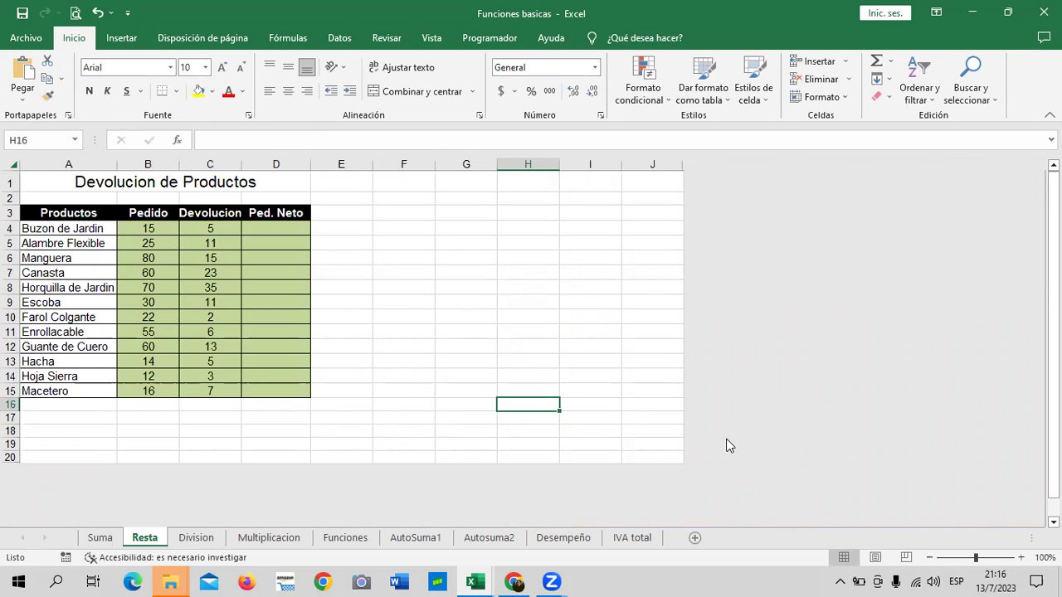
# Zoom the Resta sheet to 120%
pyautogui.click(469, 343)
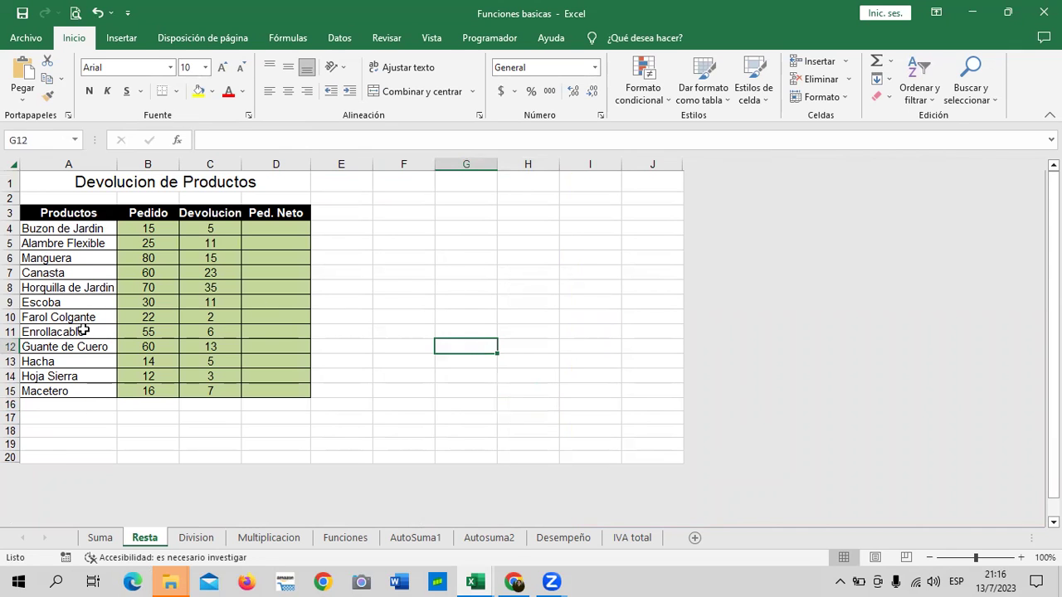
pyautogui.click(1019, 558)
pyautogui.click(1020, 557)
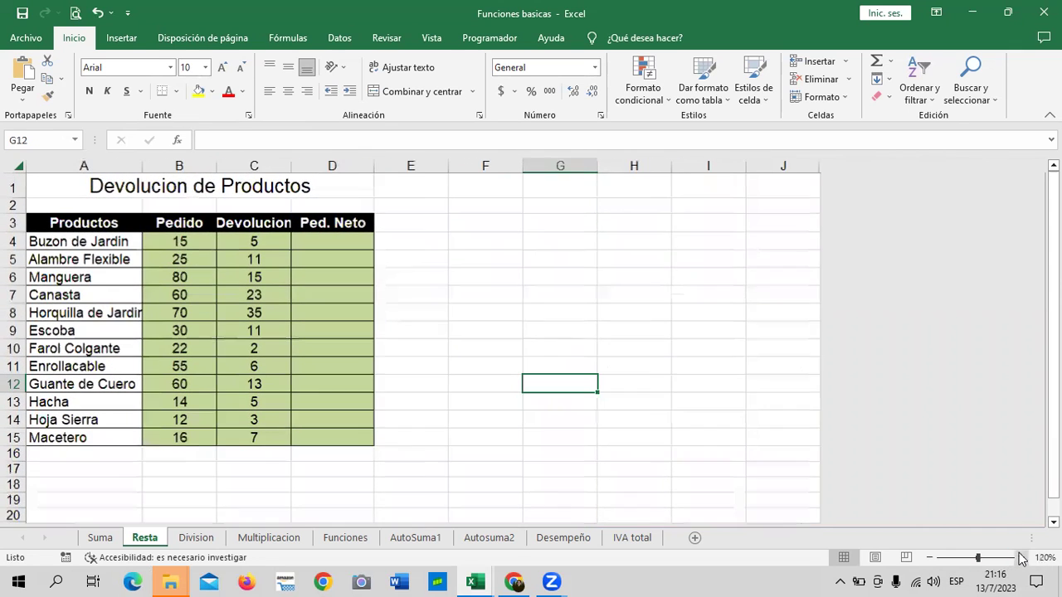
# Enter =B4-C4 in D4 so Buzon de Jardin's Ped. Neto shows 10
pyautogui.click(199, 239)
pyautogui.click(258, 239)
pyautogui.click(326, 239)
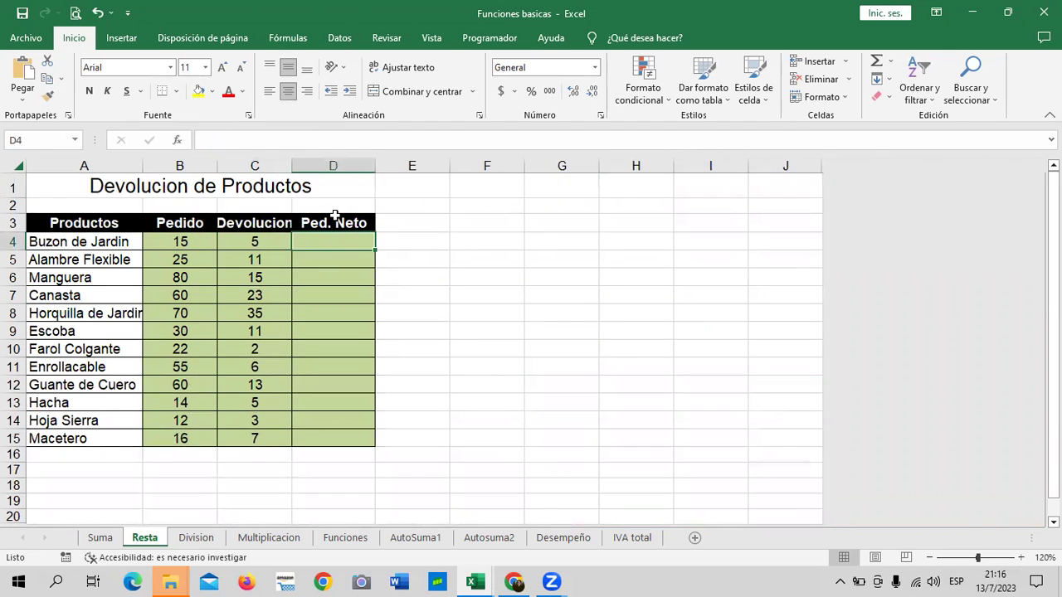
pyautogui.write('=')
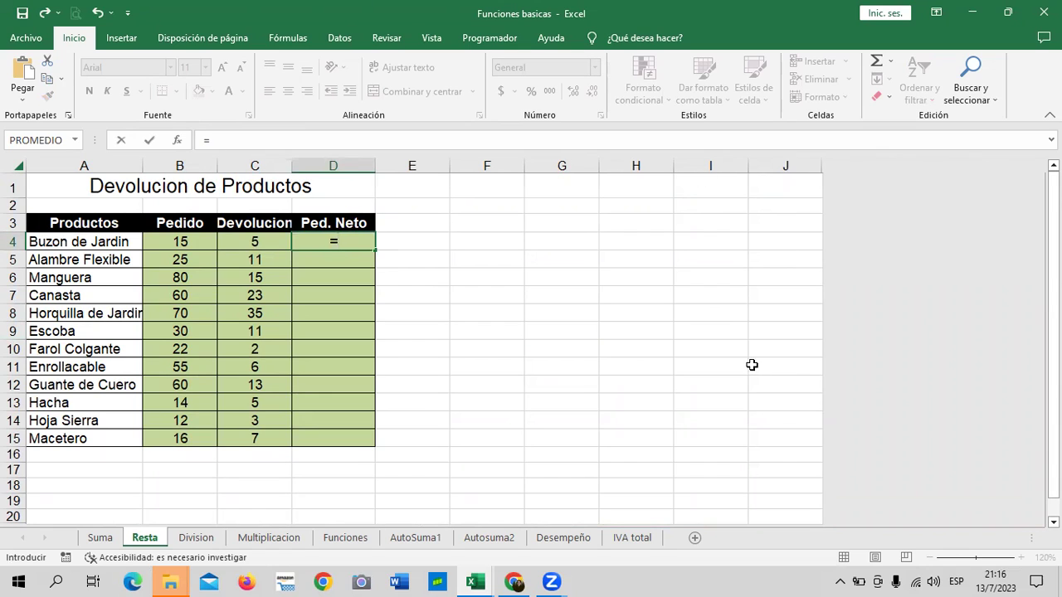
pyautogui.click(206, 238)
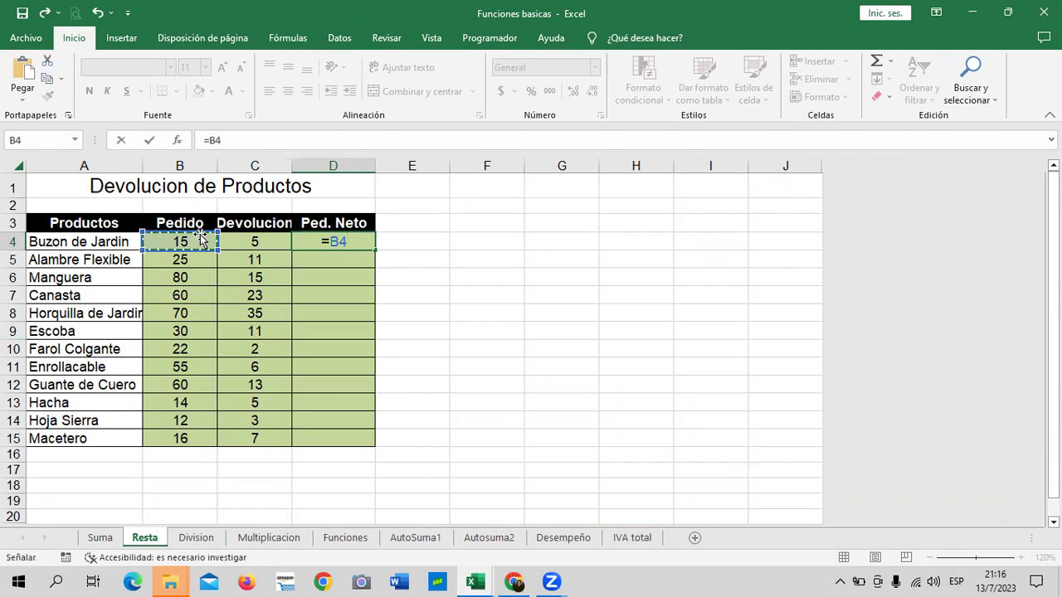
pyautogui.write('-')
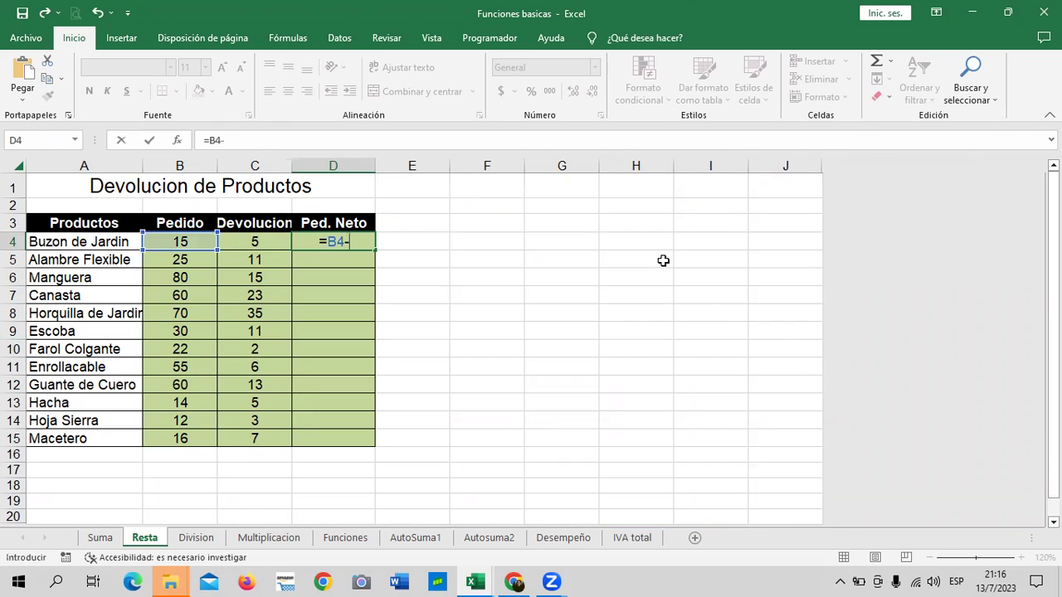
pyautogui.click(252, 240)
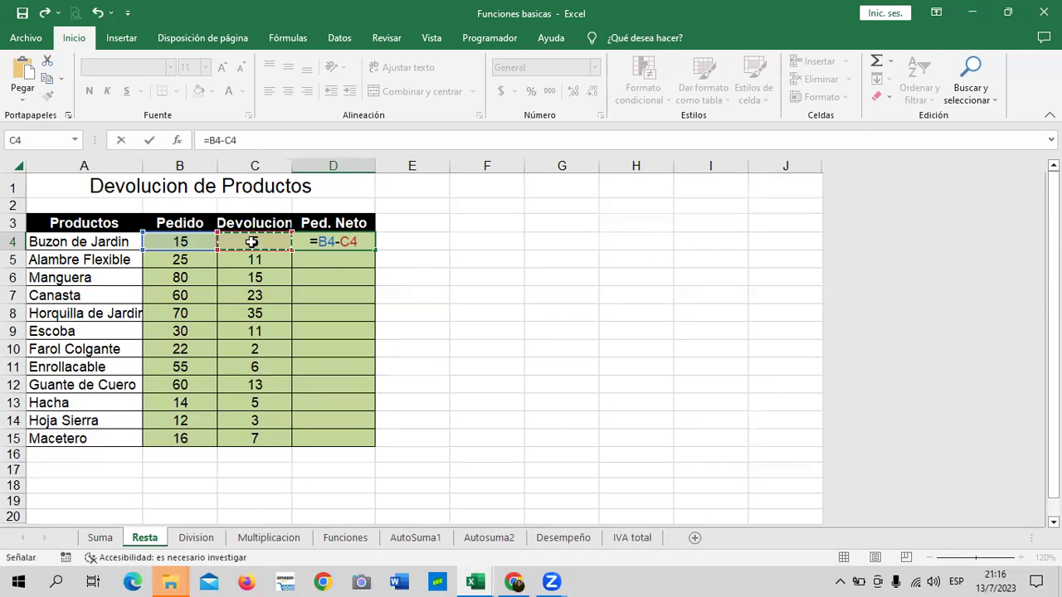
pyautogui.press('Return')
pyautogui.click(357, 241)
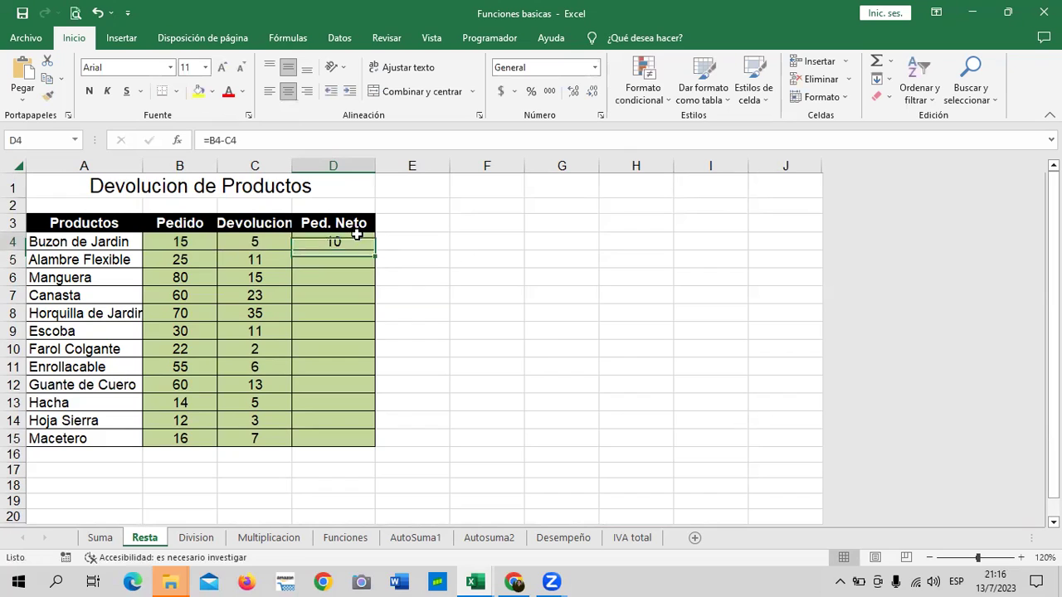
pyautogui.click(353, 261)
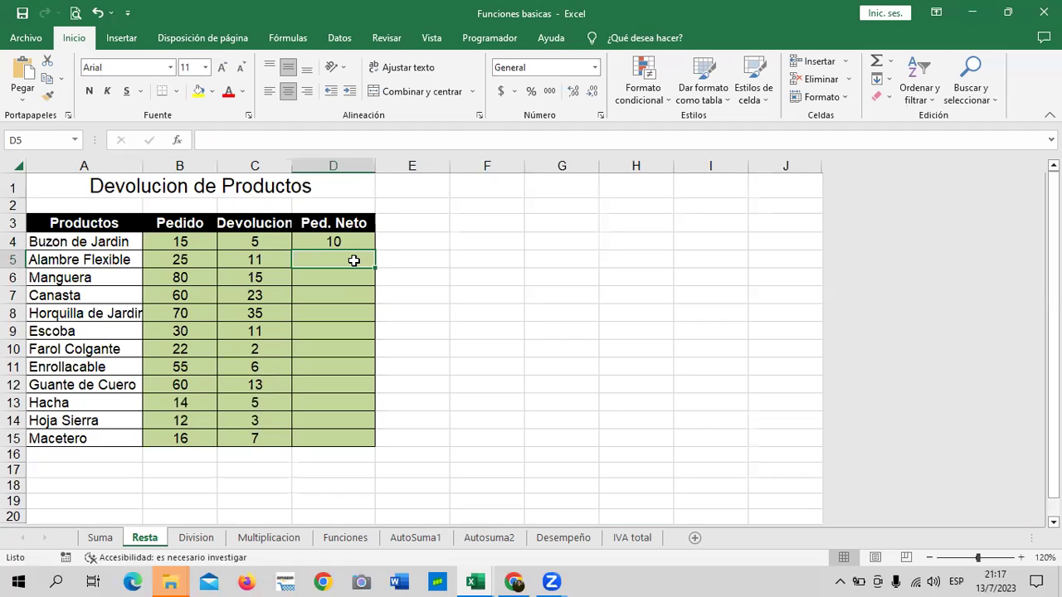
# Enter =B5-C5 in the Ped. Neto cell D5
pyautogui.click(344, 243)
pyautogui.click(339, 253)
pyautogui.write('=')
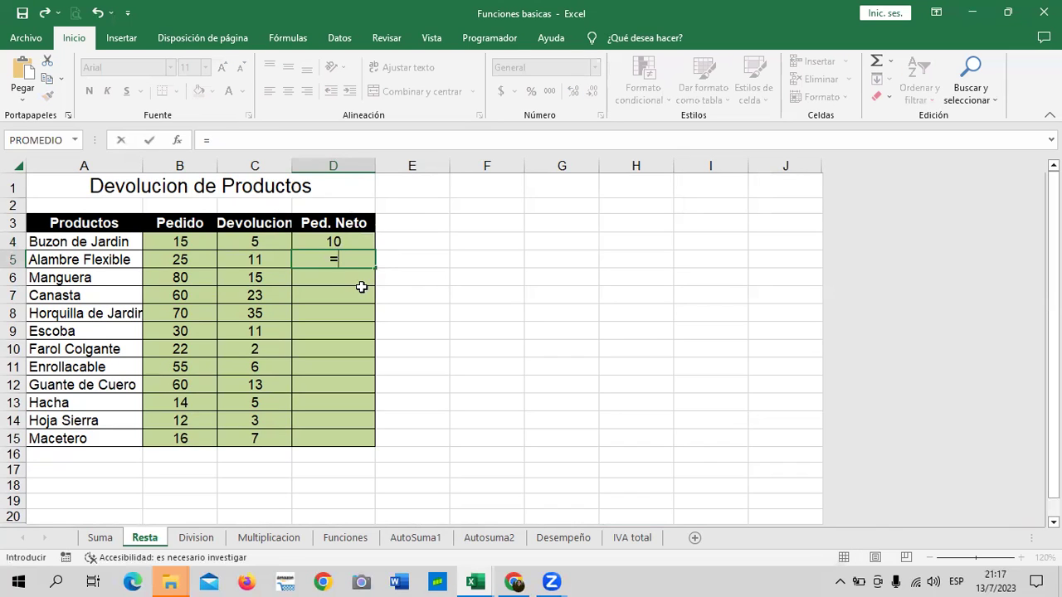
pyautogui.click(176, 255)
pyautogui.write('-')
pyautogui.click(246, 257)
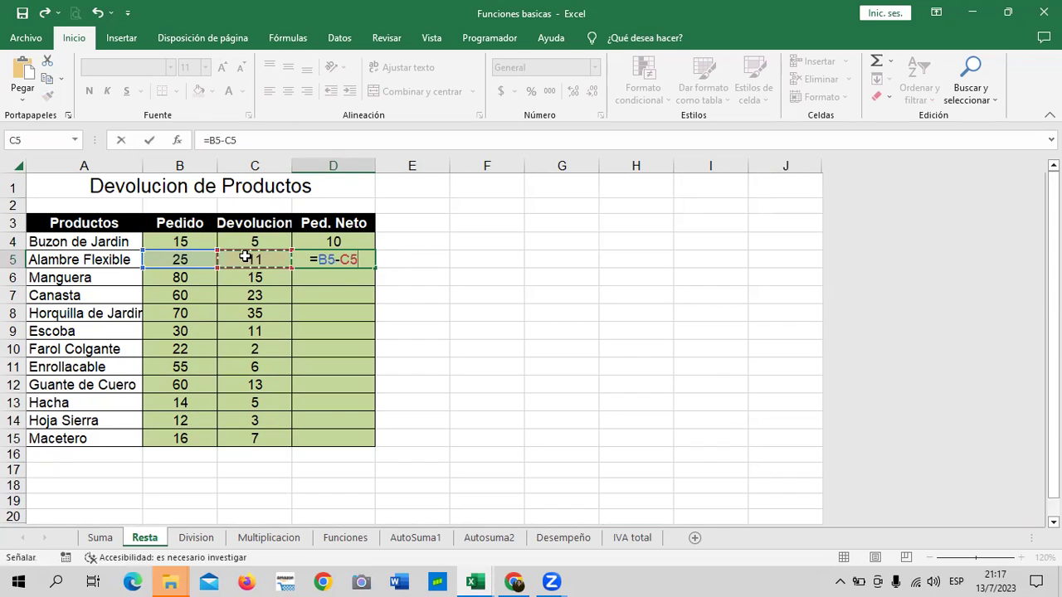
pyautogui.press('Return')
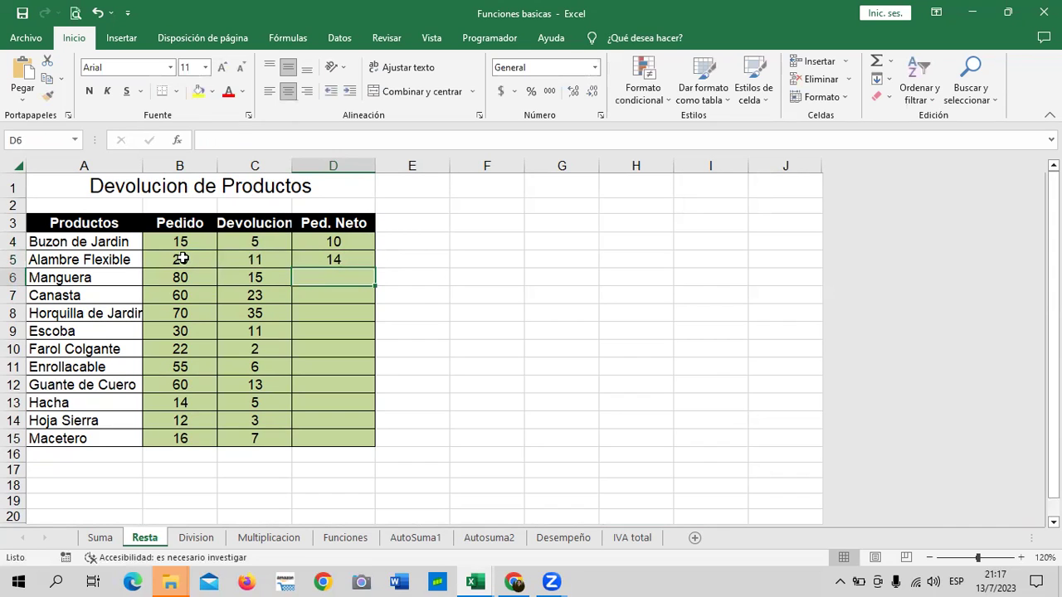
# Fill the subtraction formula down D5:D15 and verify the formula in D9
pyautogui.click(184, 258)
pyautogui.click(266, 258)
pyautogui.click(328, 261)
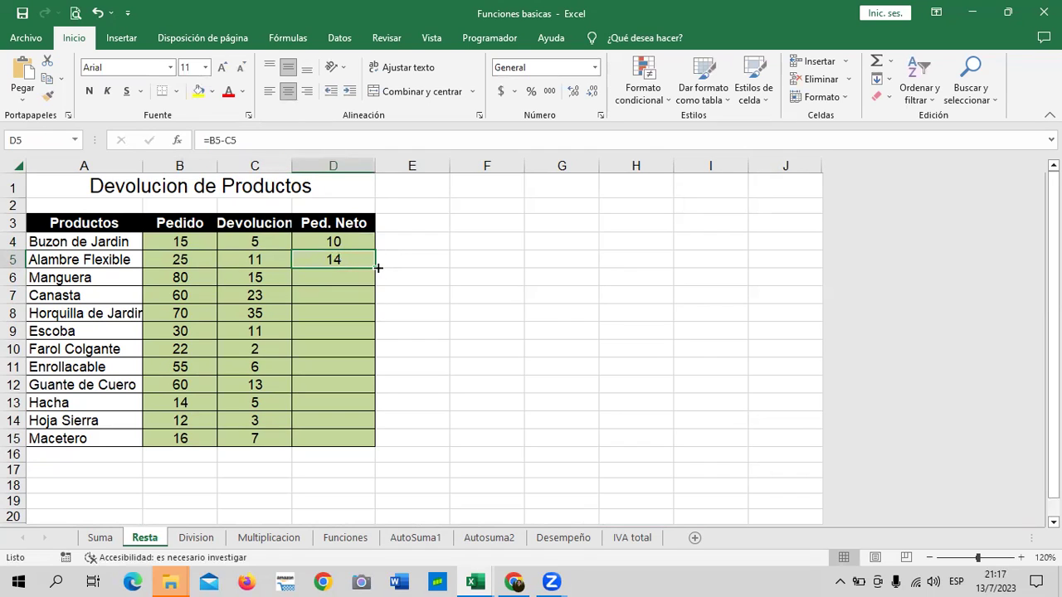
pyautogui.moveTo(376, 267); pyautogui.dragTo(376, 442)
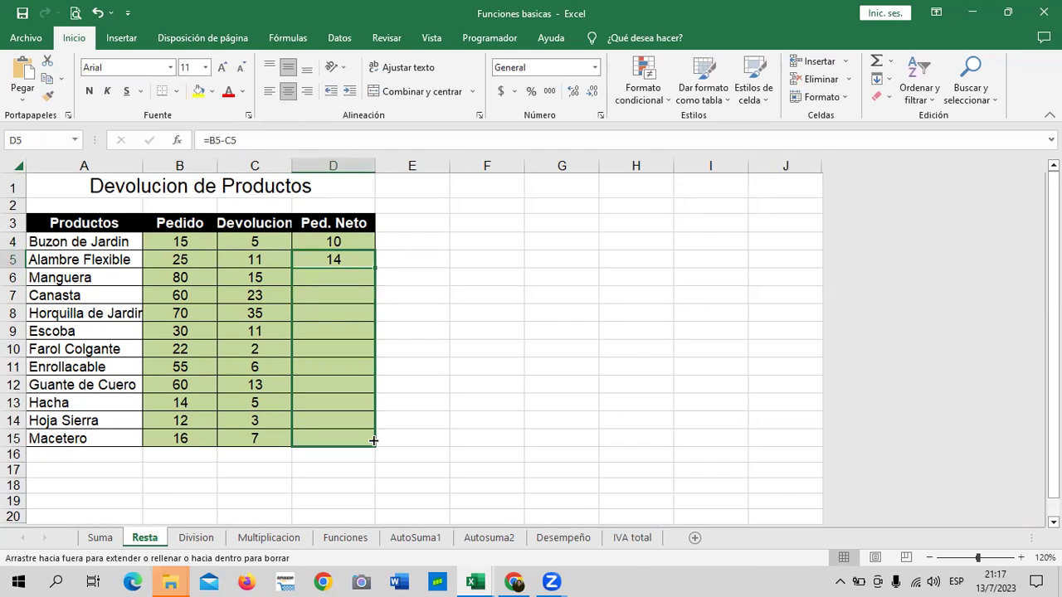
pyautogui.click(534, 315)
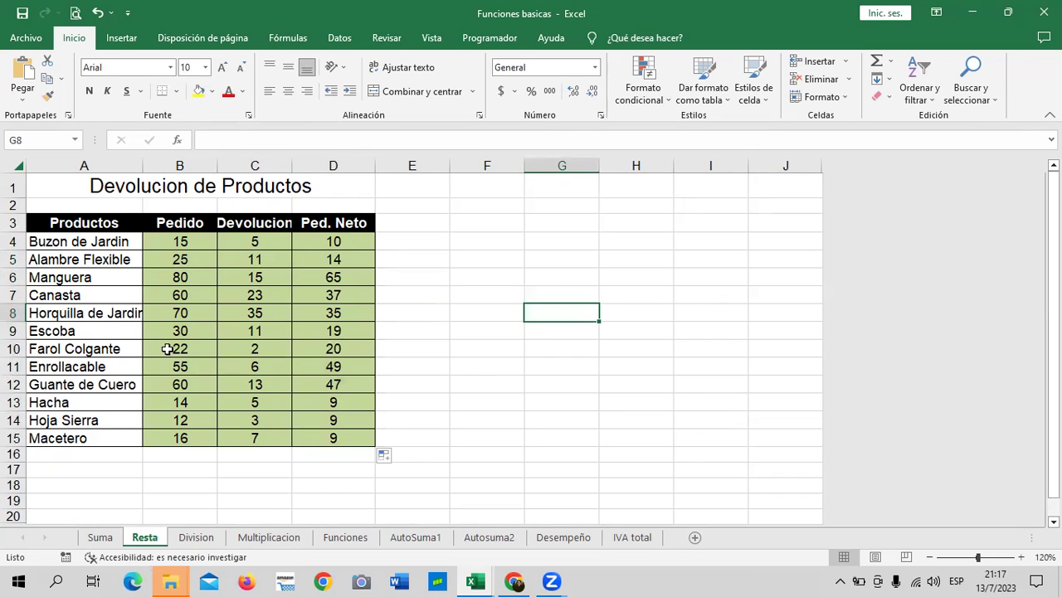
pyautogui.click(332, 333)
pyautogui.click(329, 137)
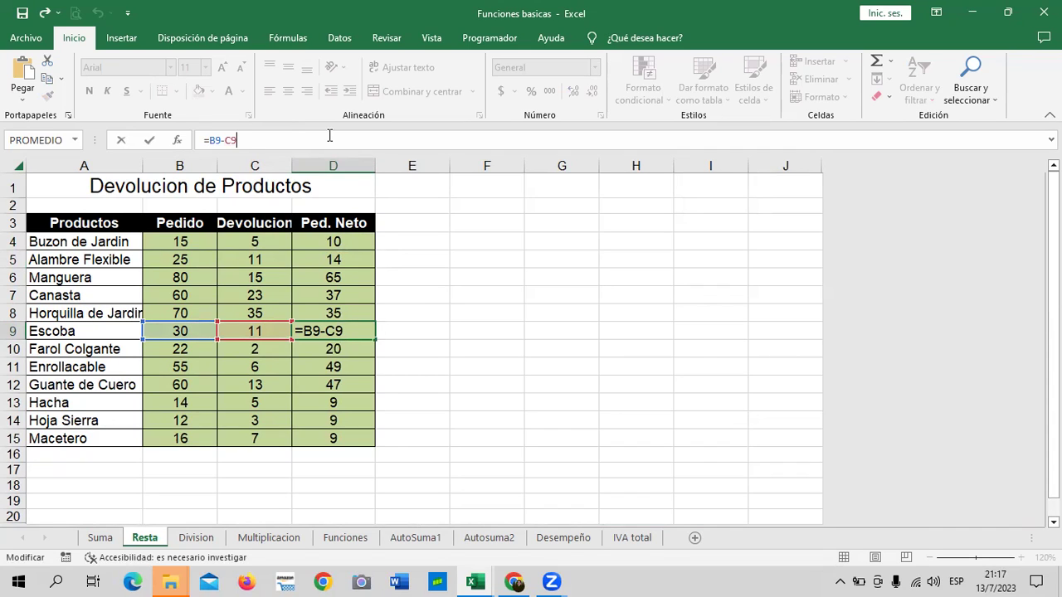
pyautogui.press('Return')
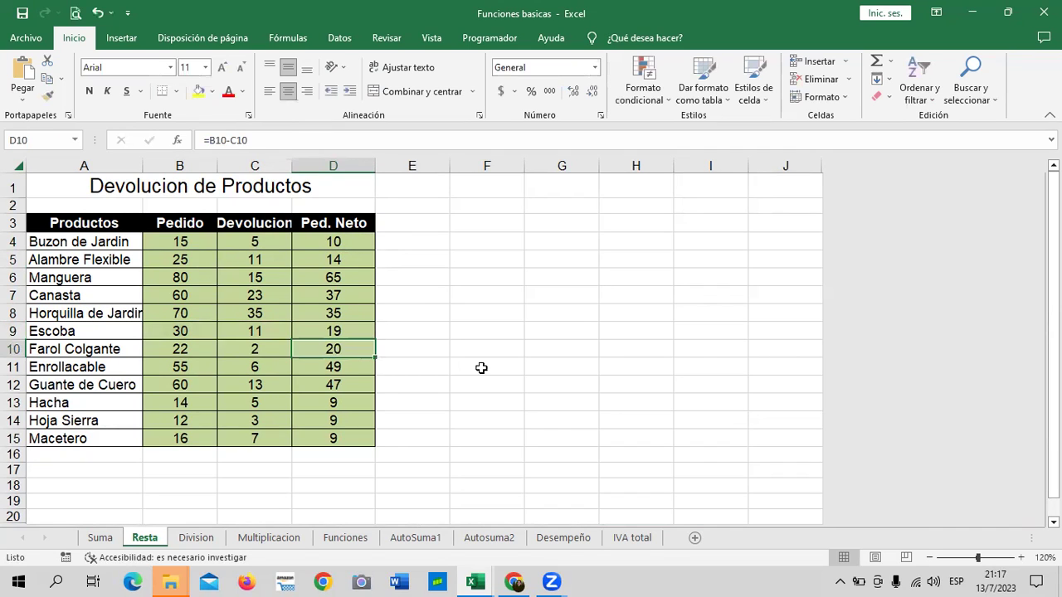
pyautogui.moveTo(481, 368); pyautogui.dragTo(483, 296)
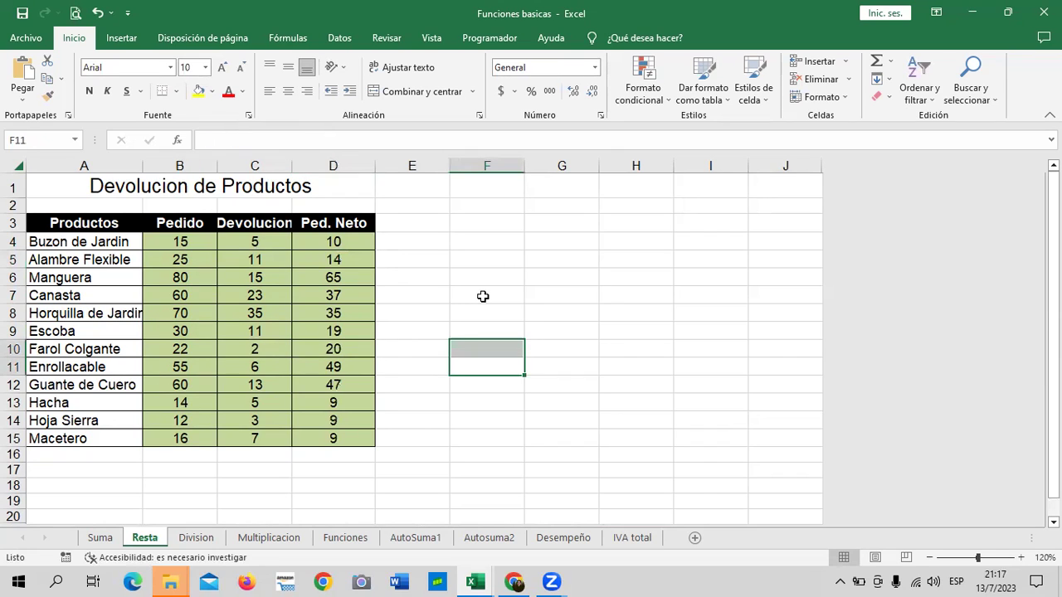
# Switch to the Division sheet and select the 'Asignacio de Productos' title cell
pyautogui.click(198, 540)
pyautogui.scroll(-1, 414, 390)
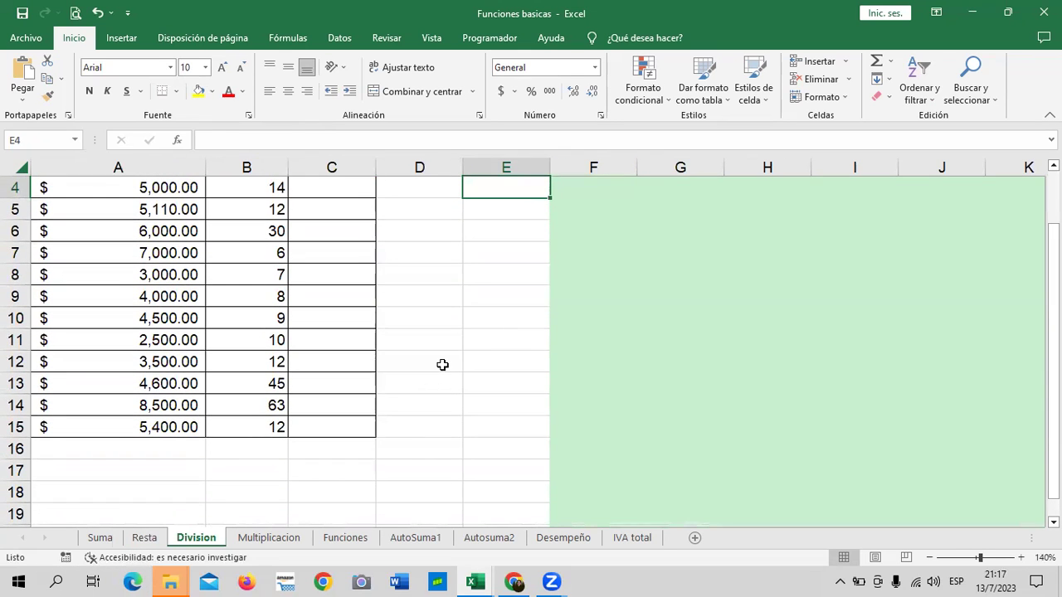
pyautogui.scroll(1, 415, 365)
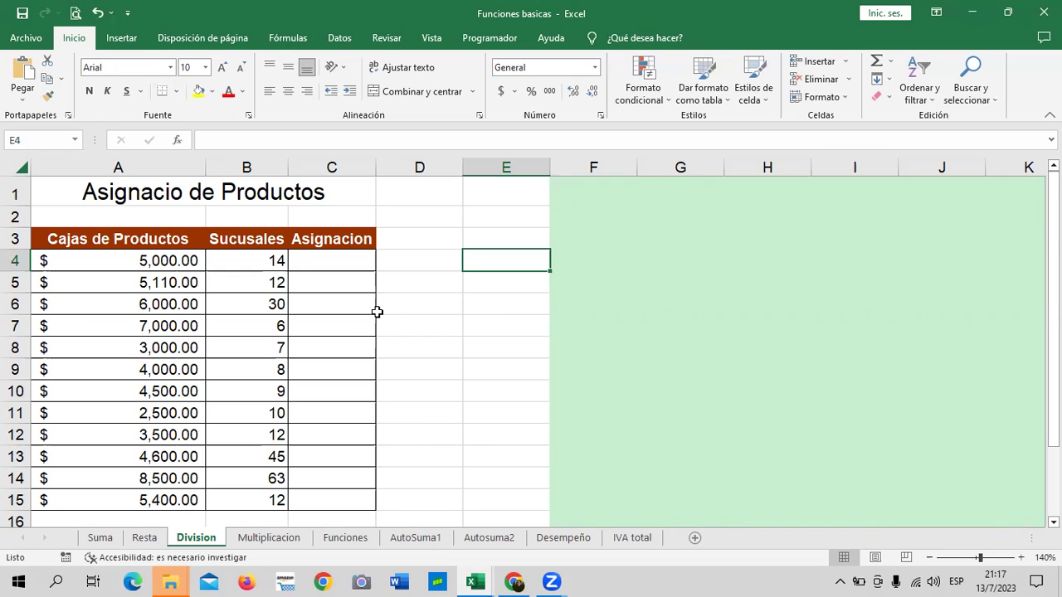
pyautogui.click(113, 191)
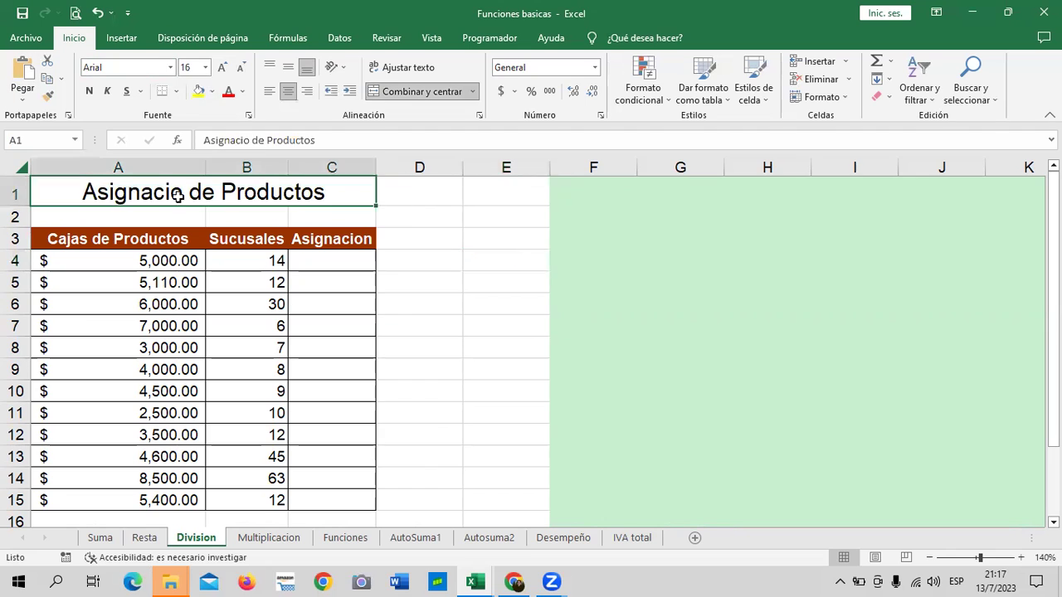
# Add the missing 'n' so the title reads 'Asignacion de Productos'
pyautogui.click(248, 140)
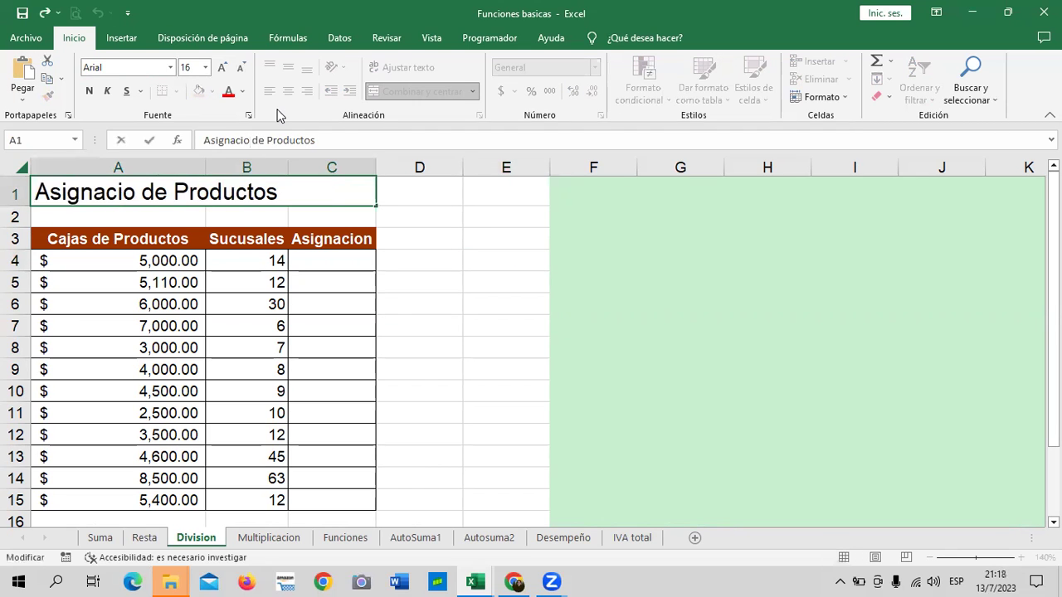
pyautogui.write('n')
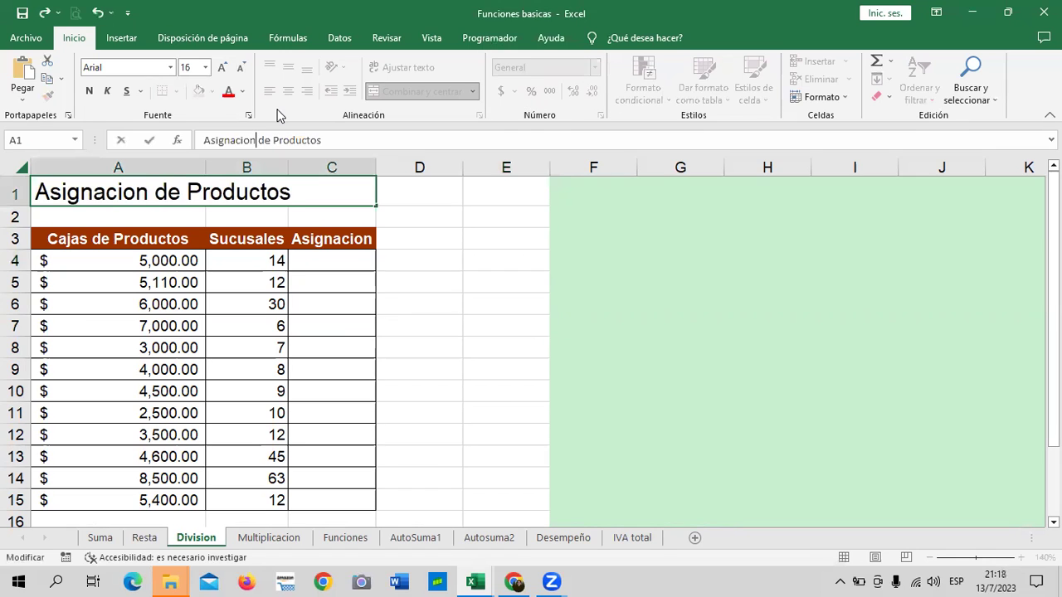
pyautogui.click(430, 277)
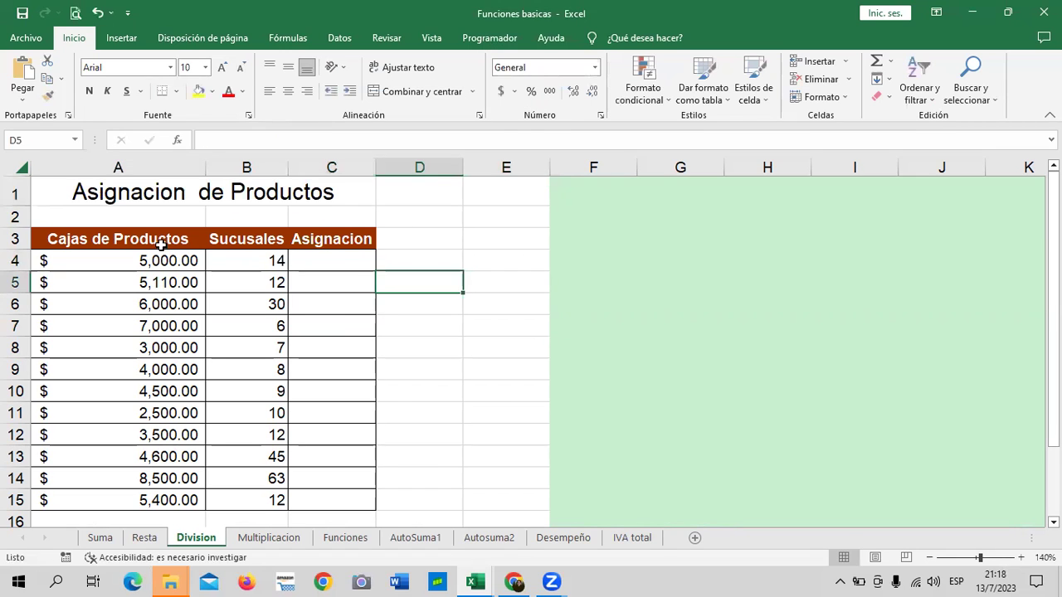
pyautogui.click(150, 258)
pyautogui.click(231, 257)
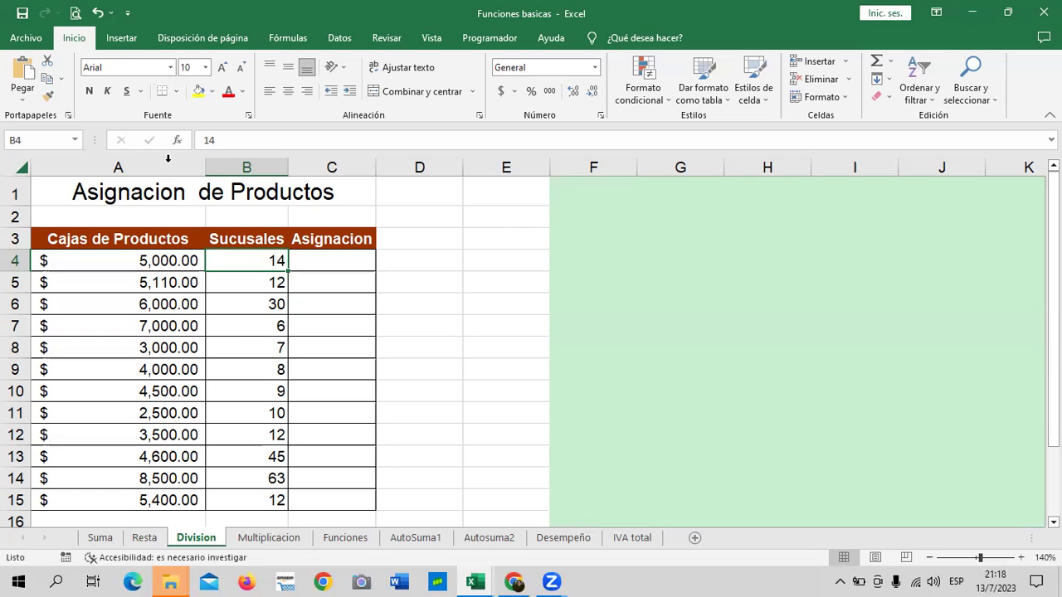
pyautogui.click(199, 305)
pyautogui.click(249, 305)
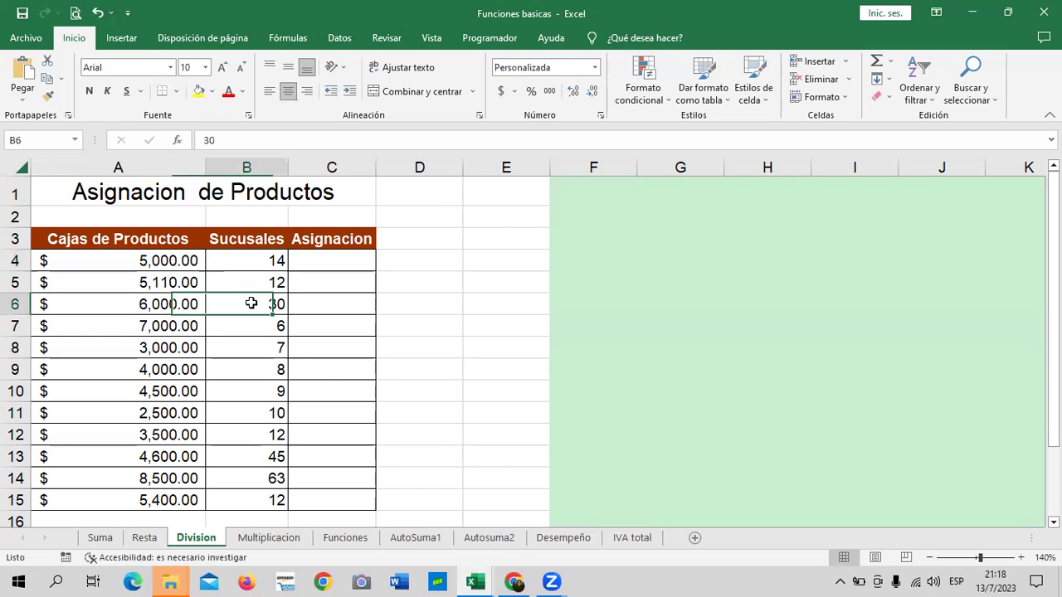
pyautogui.click(344, 258)
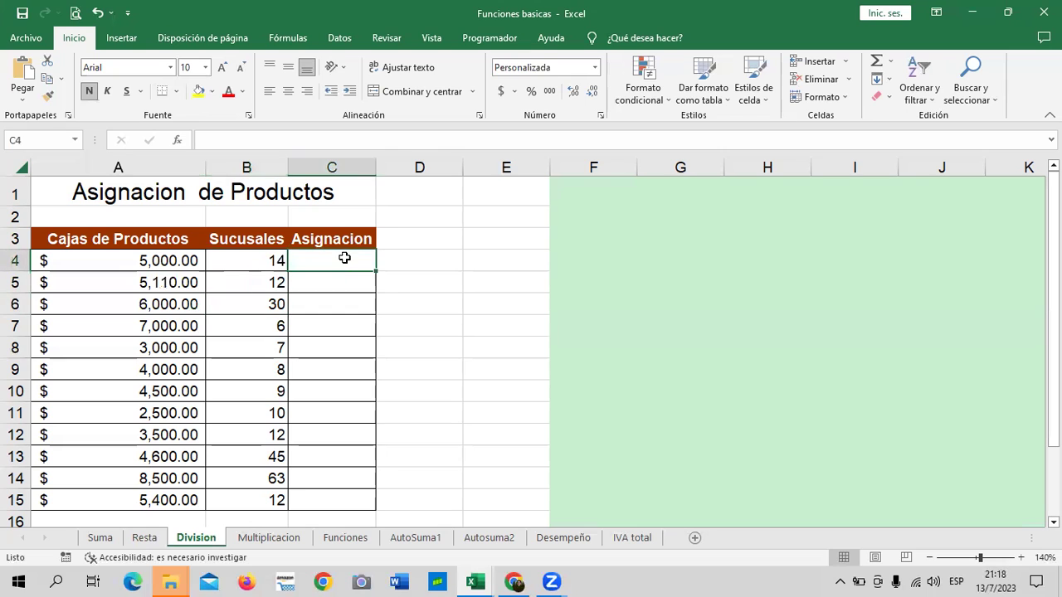
# Enter =A4/B4 in C4, giving 357.14
pyautogui.write('=')
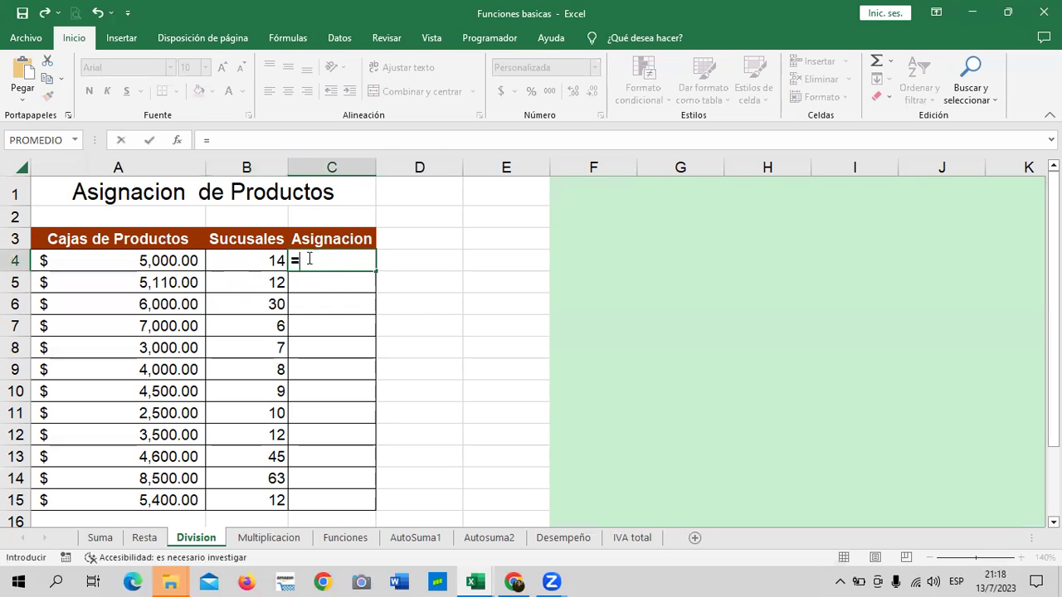
pyautogui.click(160, 260)
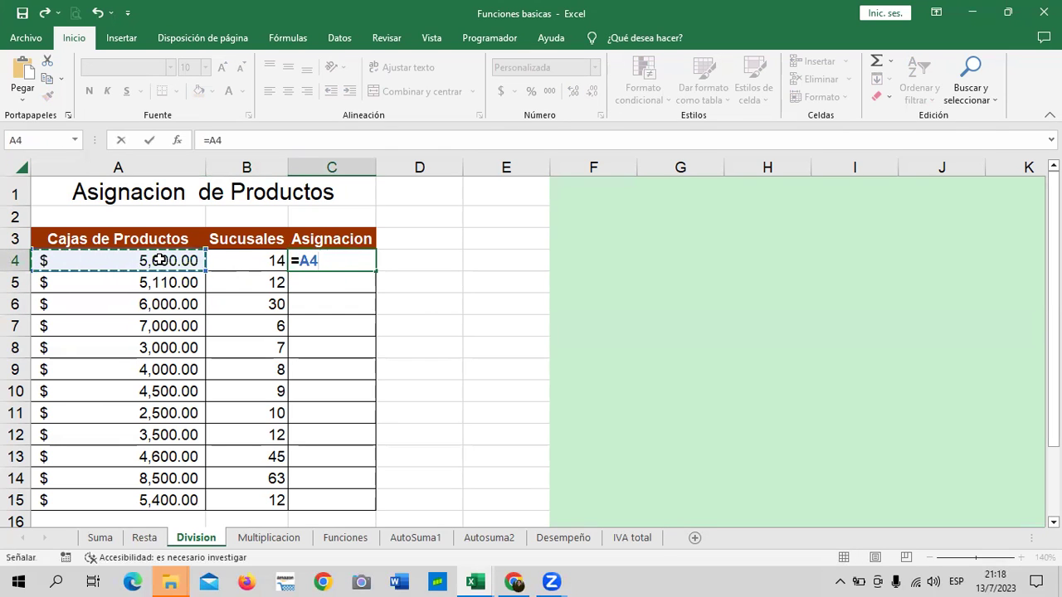
pyautogui.write('/')
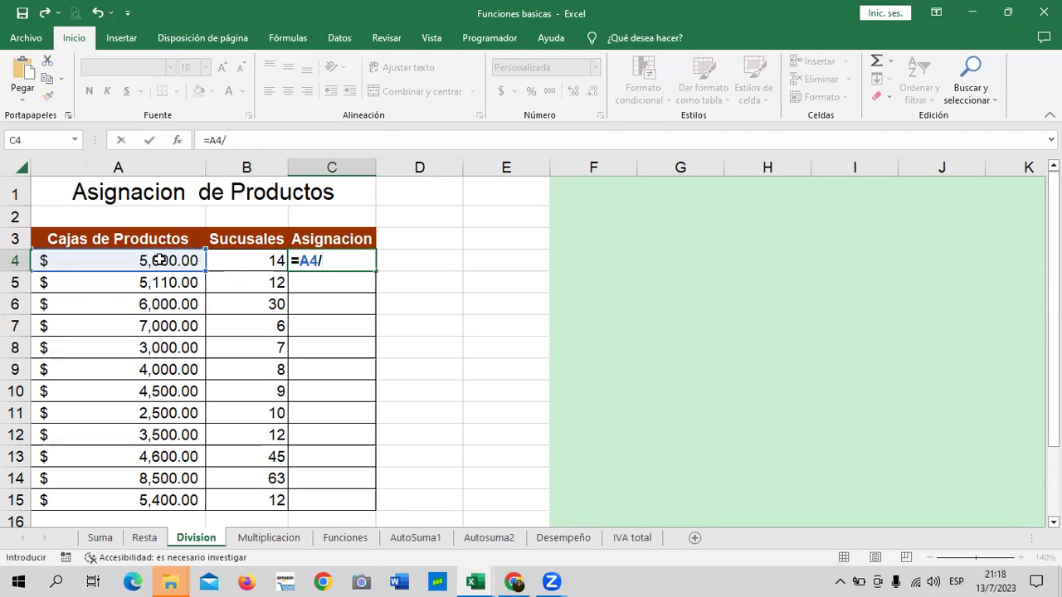
pyautogui.click(265, 262)
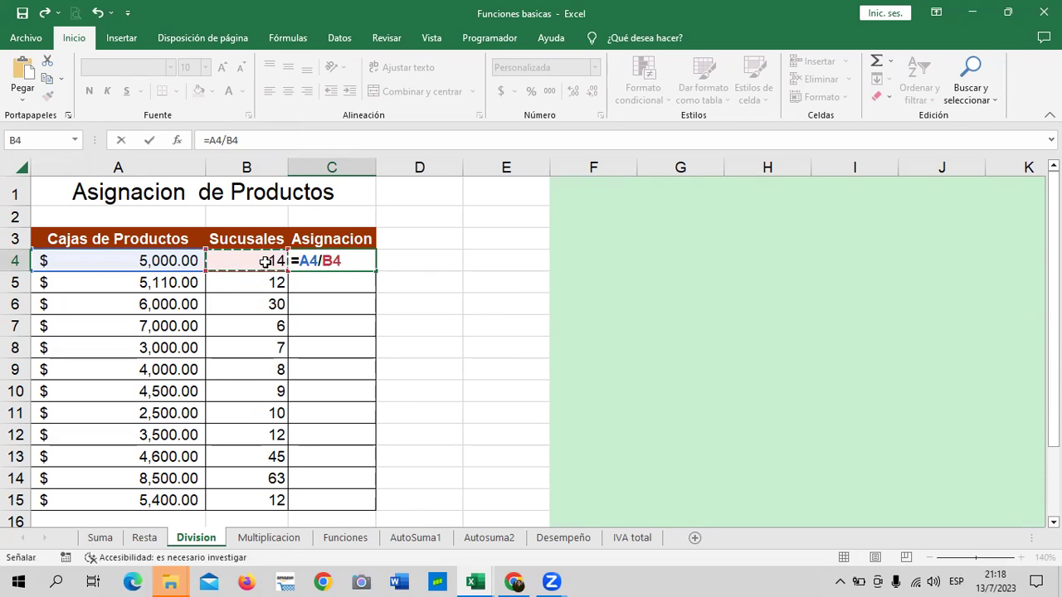
pyautogui.press('Return')
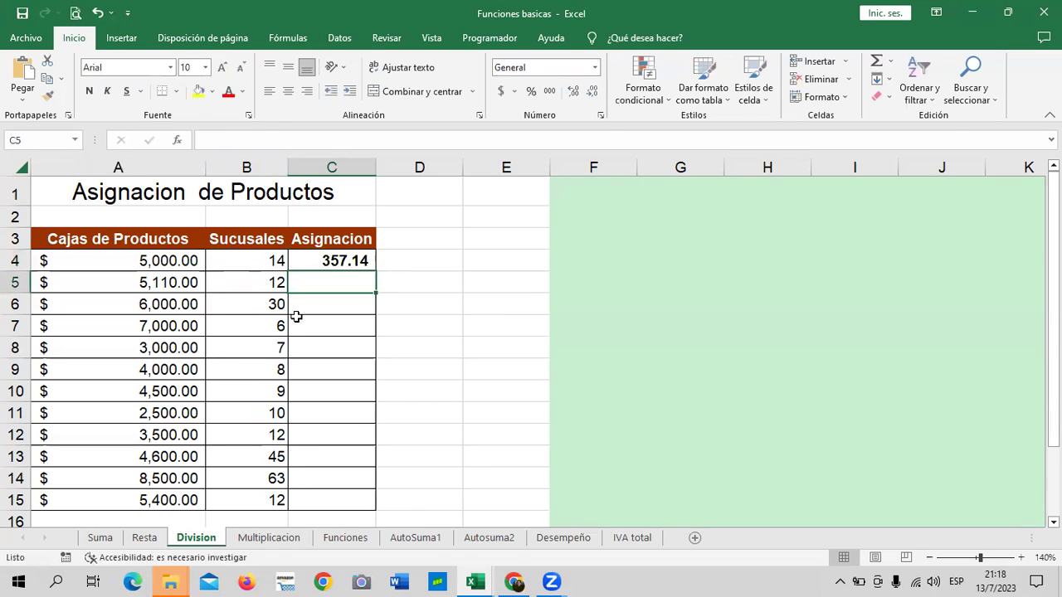
pyautogui.click(177, 259)
pyautogui.click(233, 260)
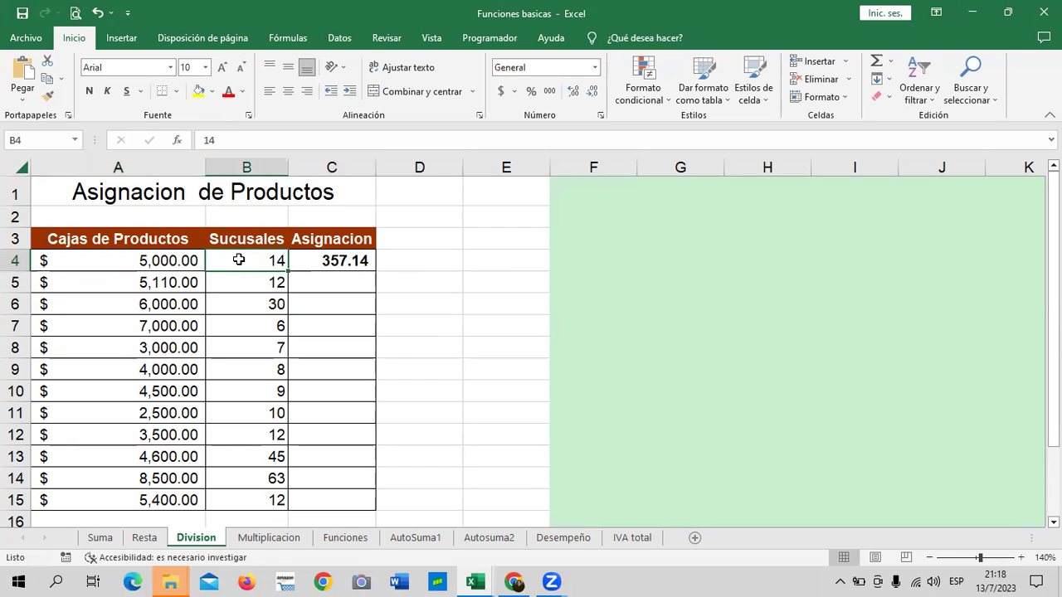
pyautogui.click(323, 261)
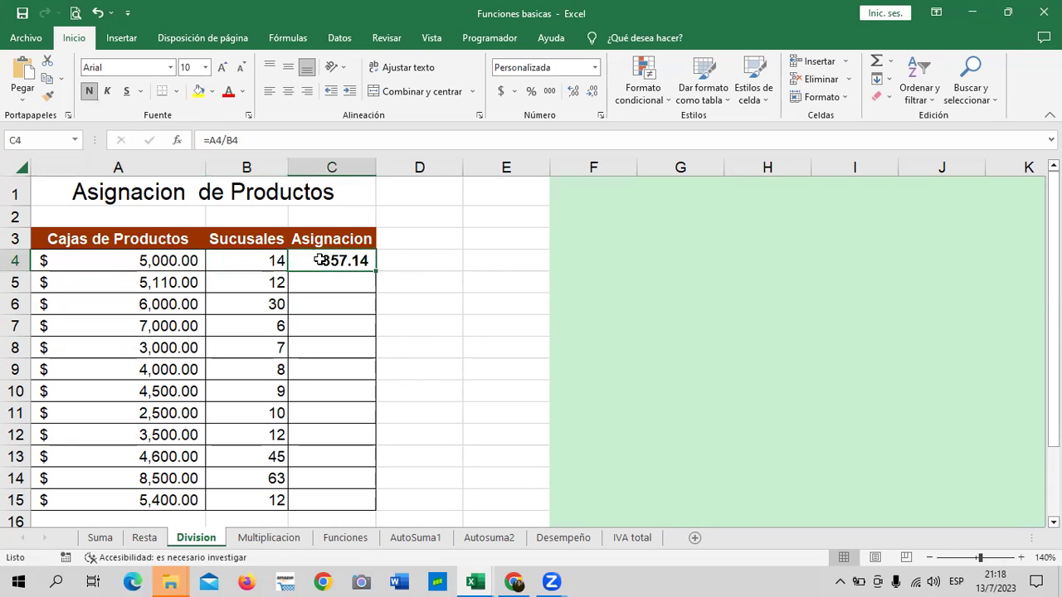
pyautogui.click(319, 282)
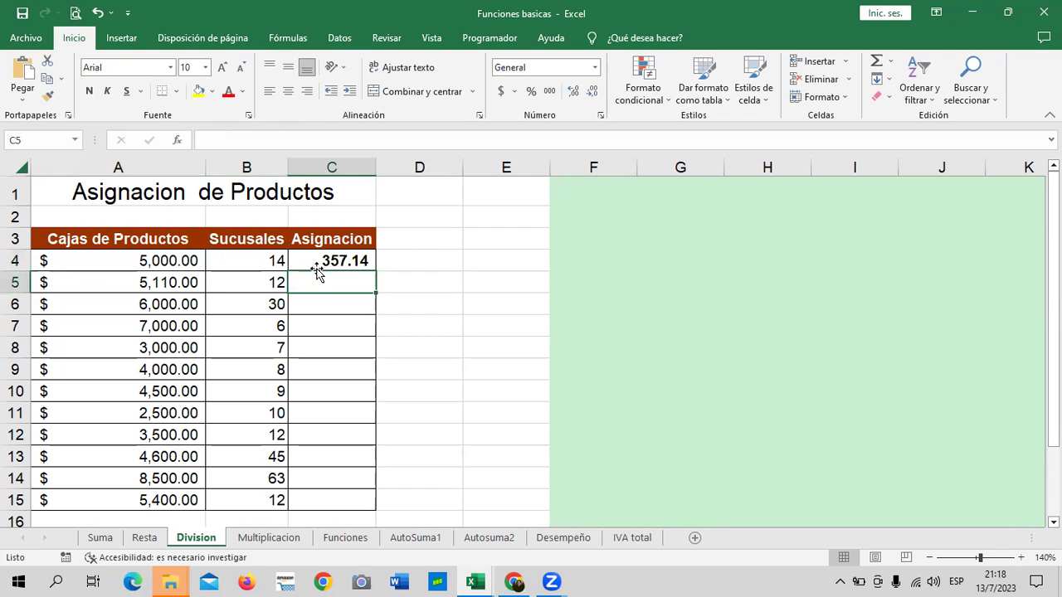
# Enter =A5/B5 in C5, giving $425.83
pyautogui.write('=')
pyautogui.click(179, 282)
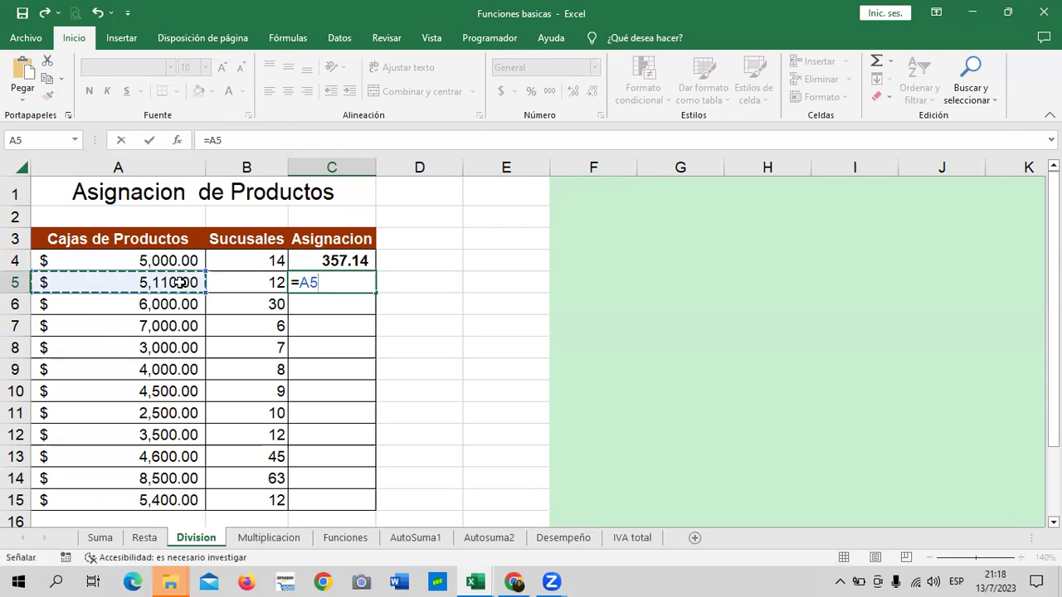
pyautogui.write('/')
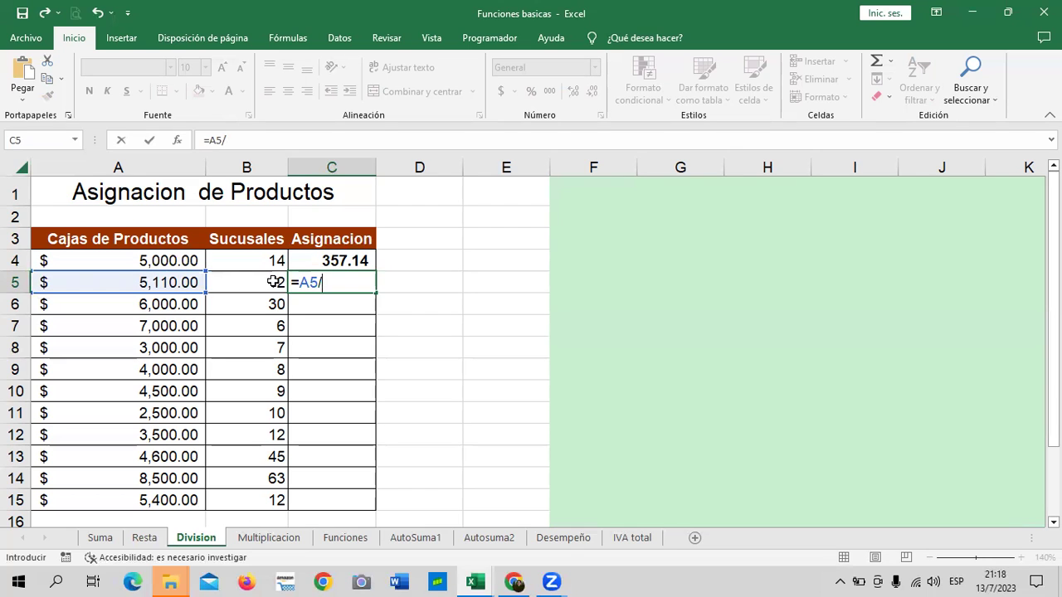
pyautogui.click(274, 282)
pyautogui.press('Return')
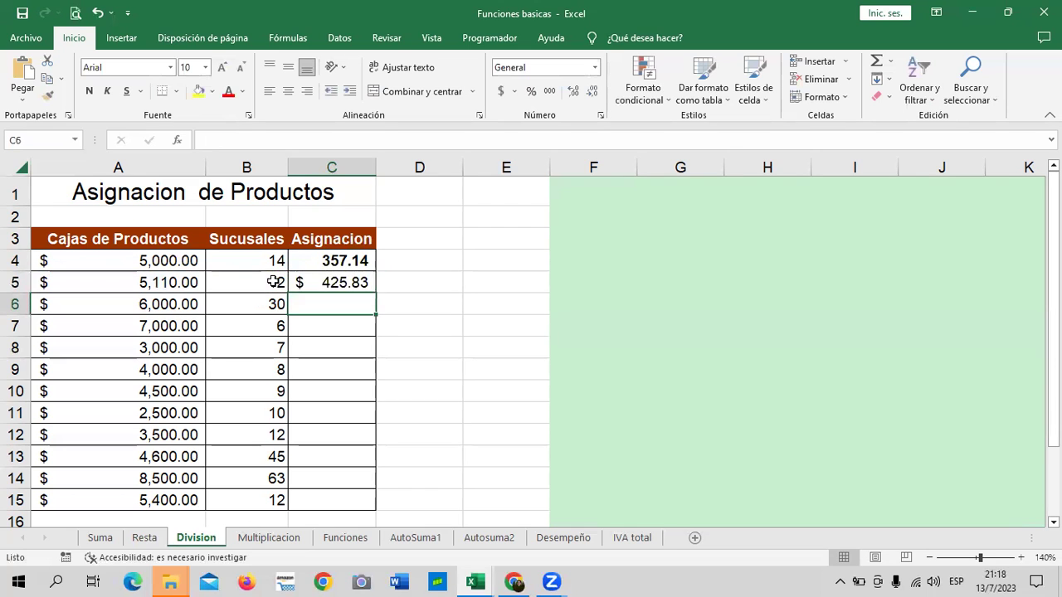
pyautogui.click(326, 279)
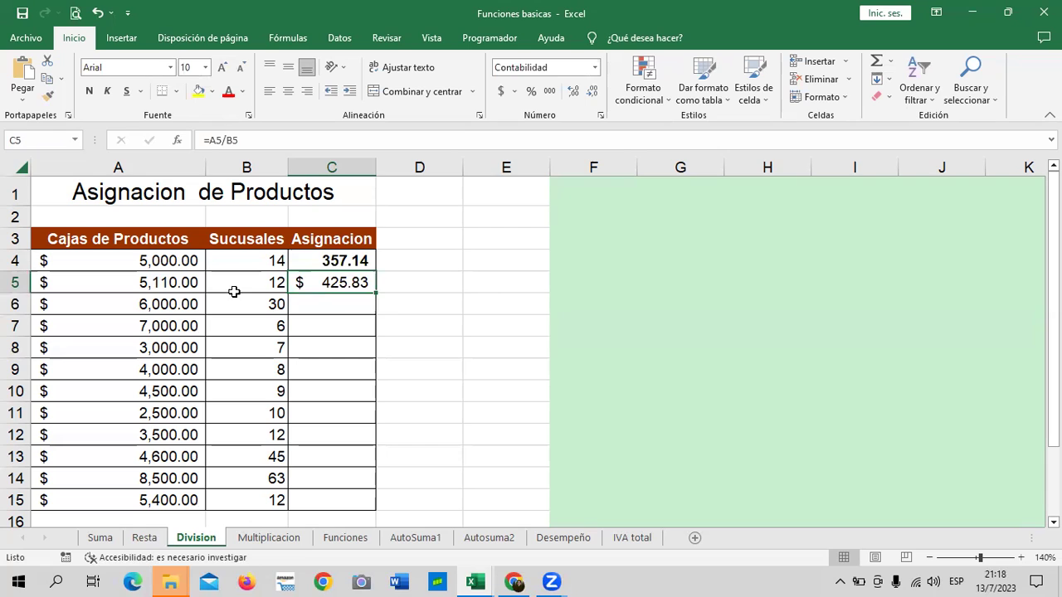
pyautogui.click(149, 283)
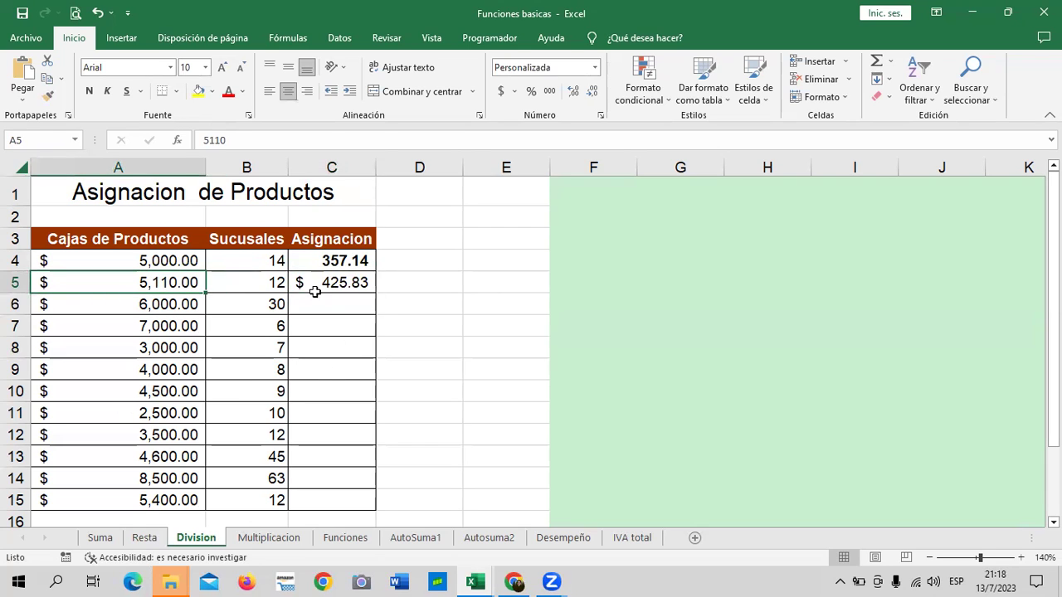
pyautogui.click(267, 279)
pyautogui.click(323, 287)
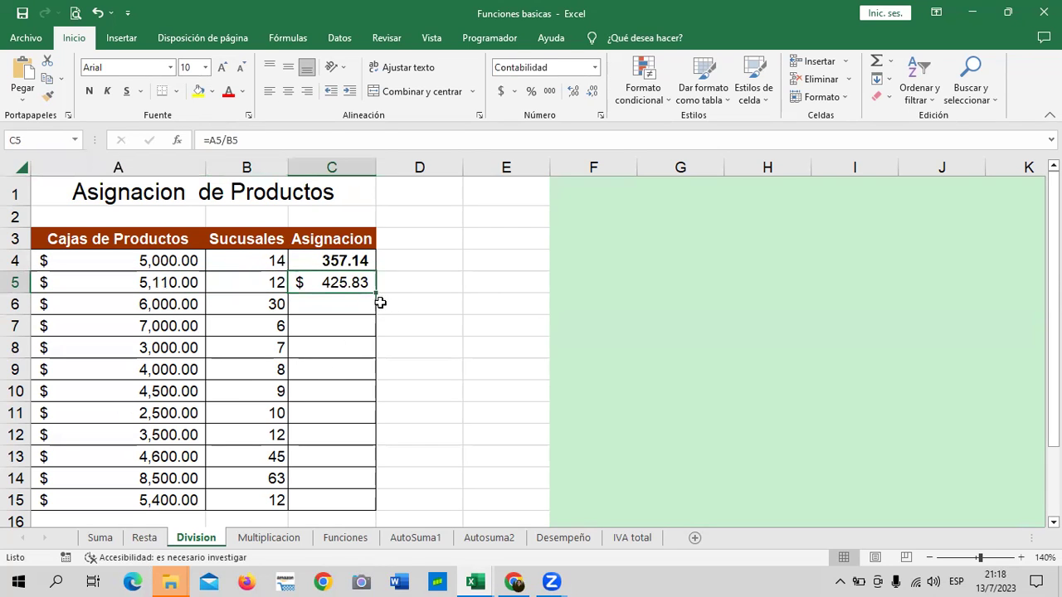
# Fill the division formula down to C15, spot-check rows 12 and 15, then go to Multiplicacion
pyautogui.moveTo(374, 293); pyautogui.dragTo(375, 510)
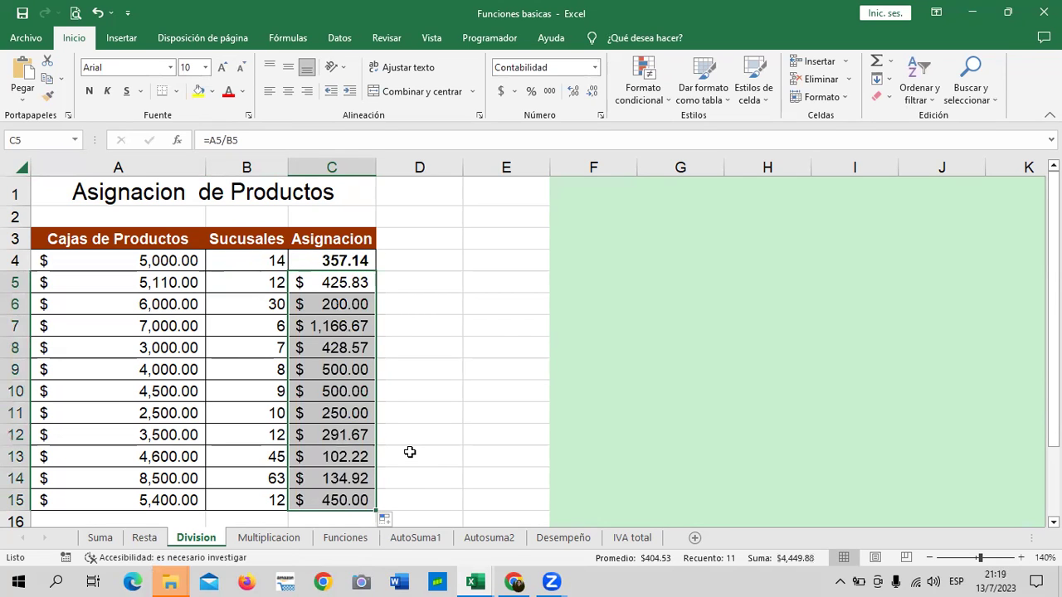
pyautogui.click(490, 374)
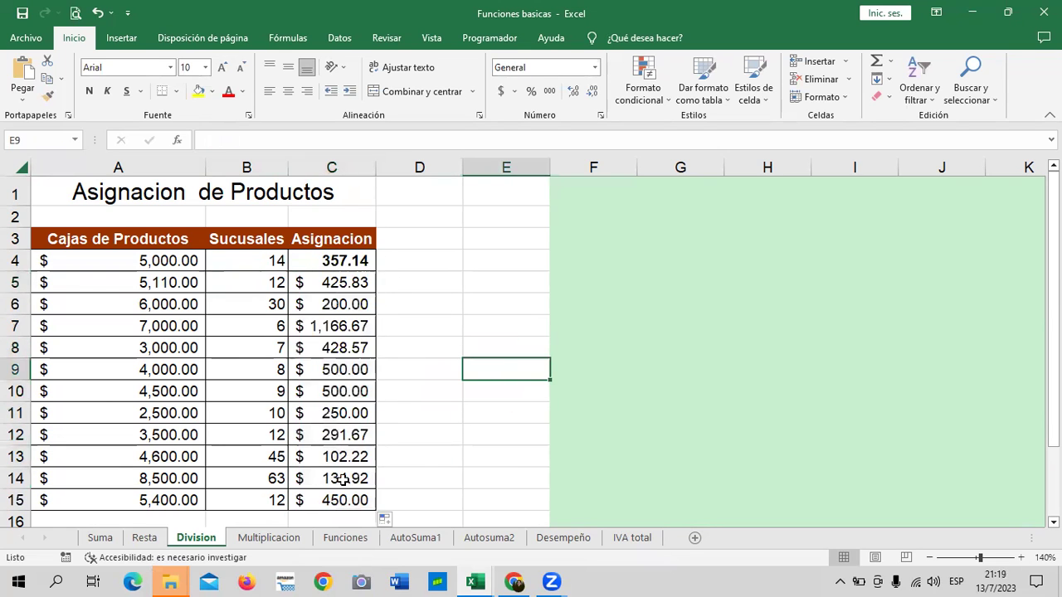
pyautogui.scroll(-1, 343, 479)
pyautogui.click(422, 427)
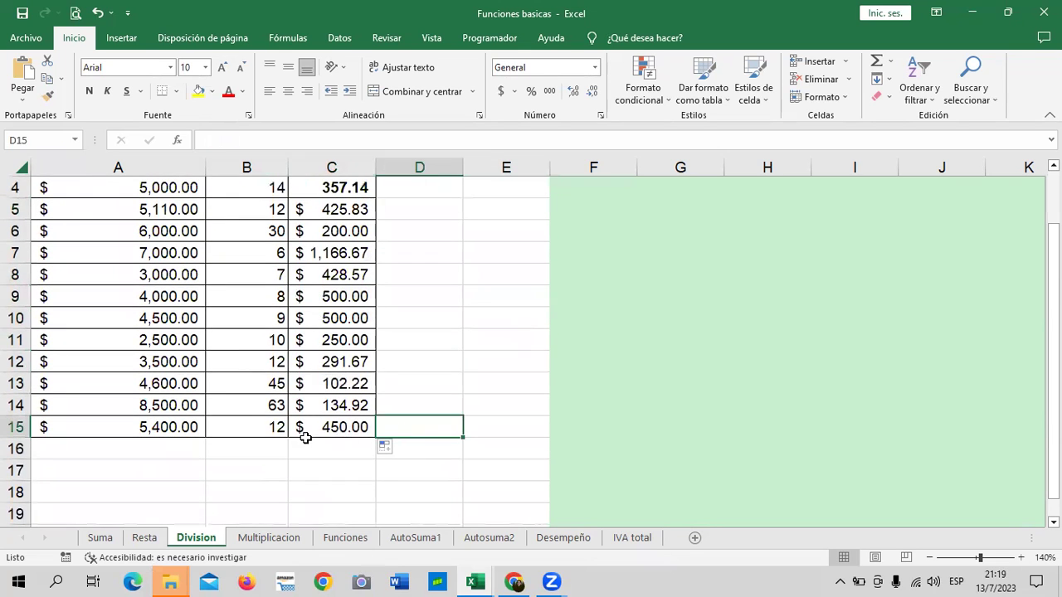
pyautogui.click(305, 429)
pyautogui.click(339, 368)
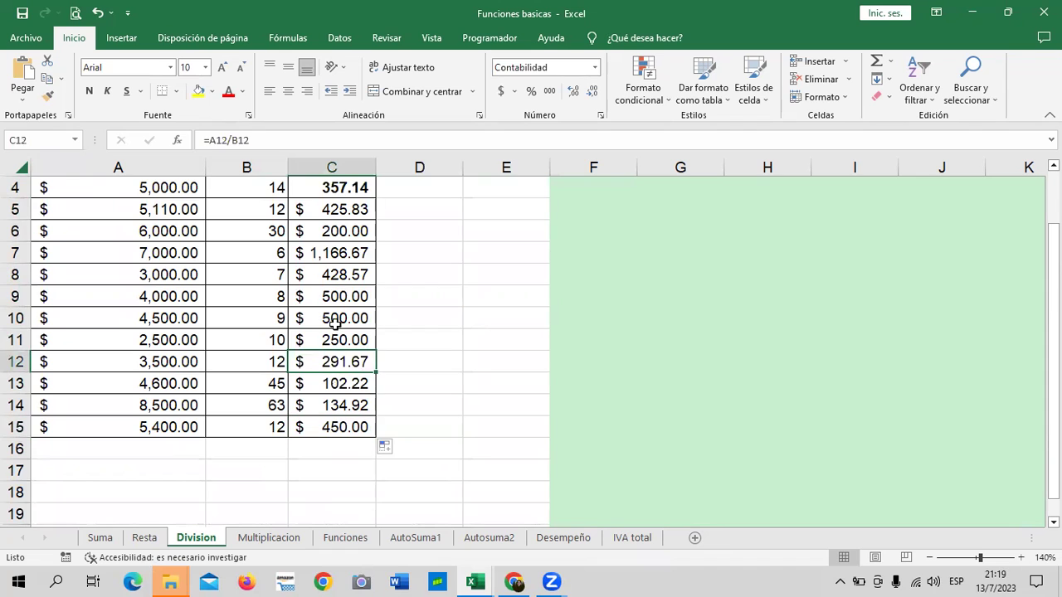
pyautogui.click(355, 182)
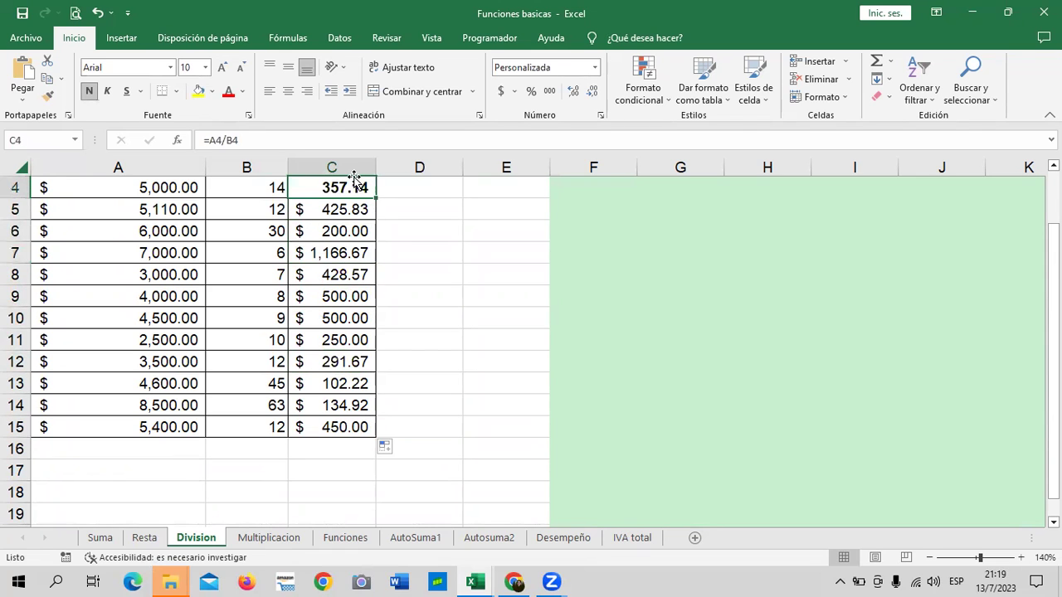
pyautogui.click(284, 538)
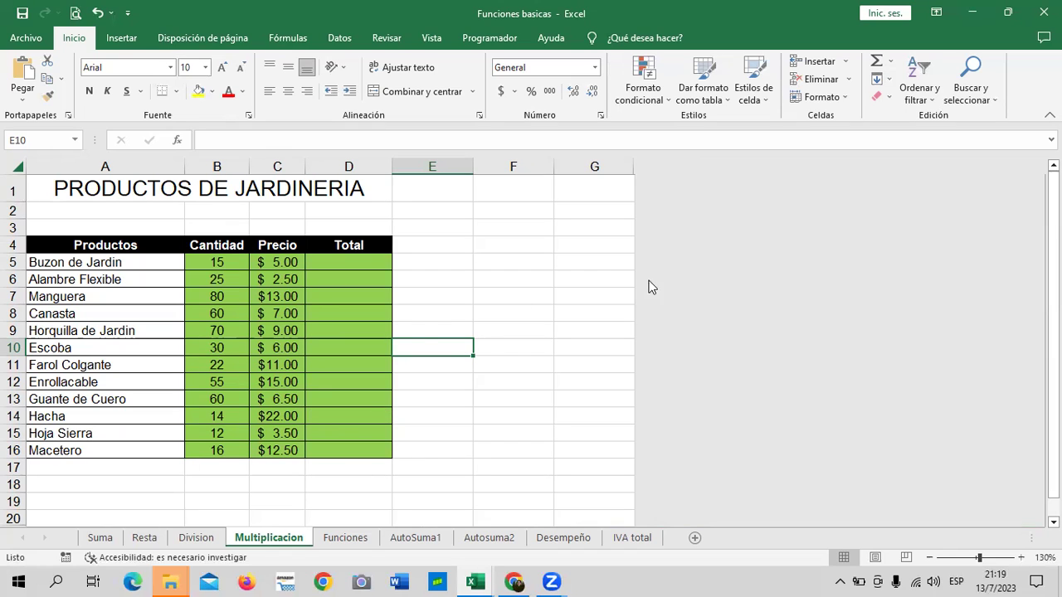
pyautogui.click(466, 245)
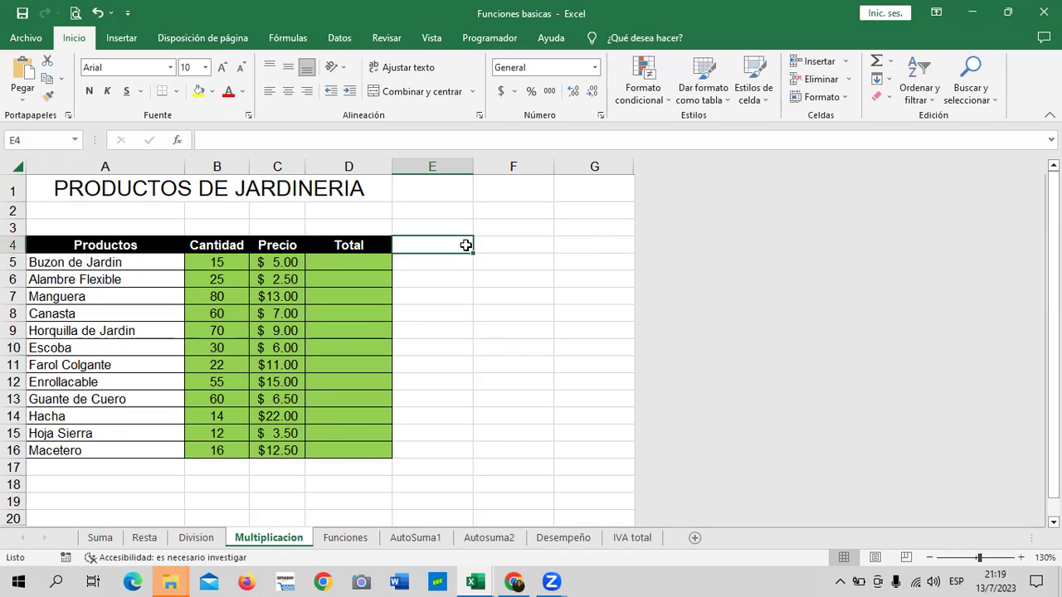
pyautogui.click(353, 263)
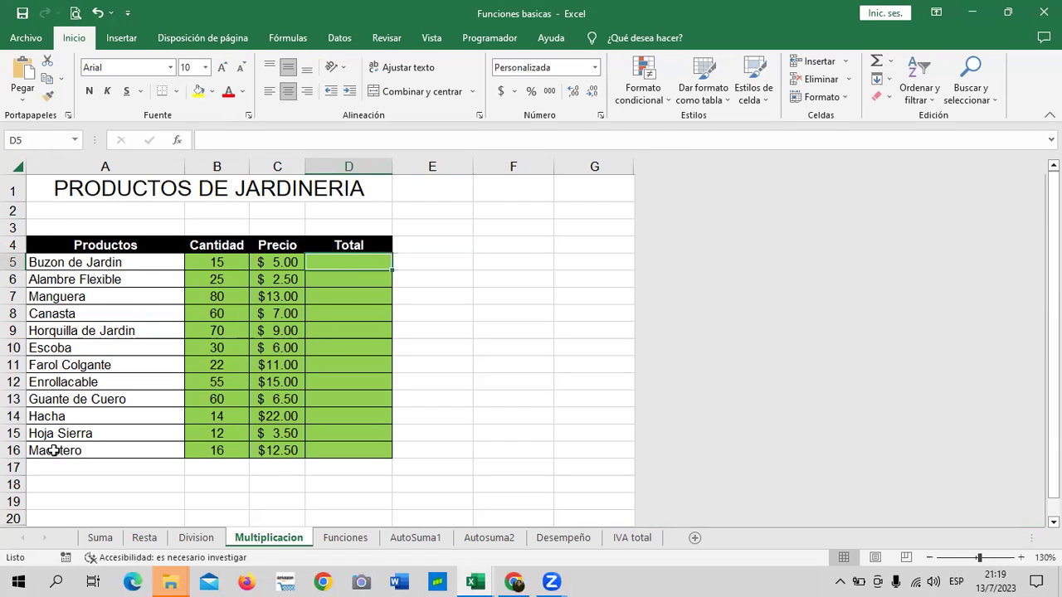
pyautogui.click(207, 262)
pyautogui.click(293, 261)
pyautogui.click(353, 259)
pyautogui.click(213, 263)
pyautogui.click(326, 258)
# Enter =B5*C5 so Buzon de Jardin's Total shows $75.00
pyautogui.write('=')
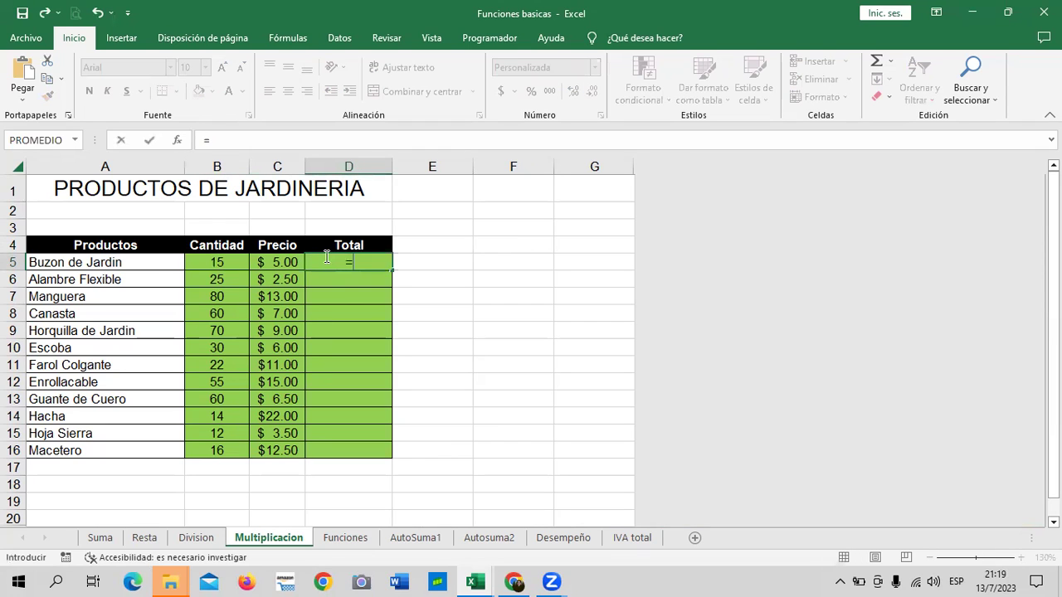
pyautogui.click(222, 261)
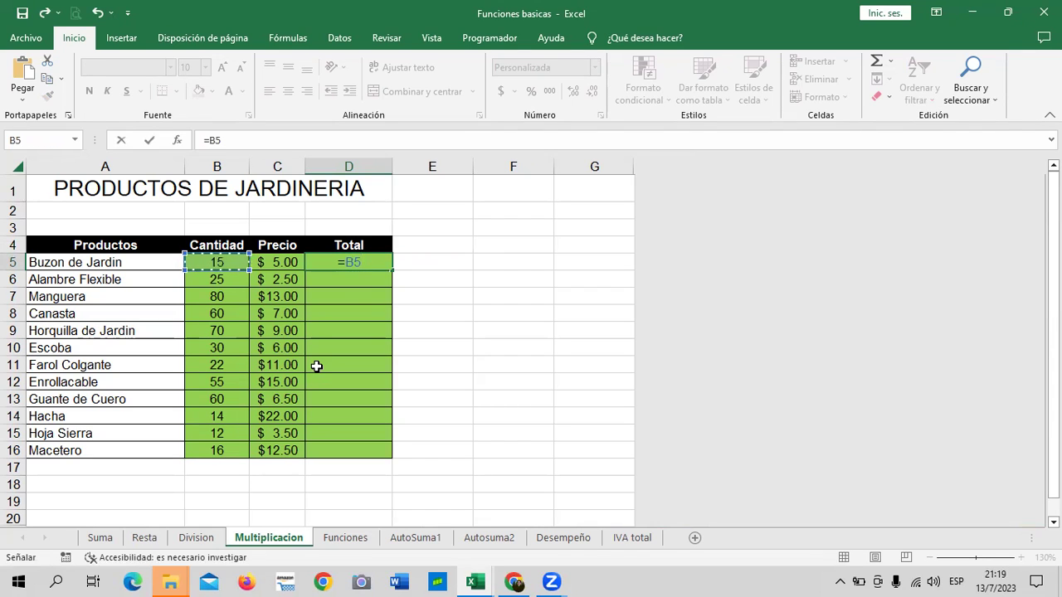
pyautogui.write('*')
pyautogui.click(269, 260)
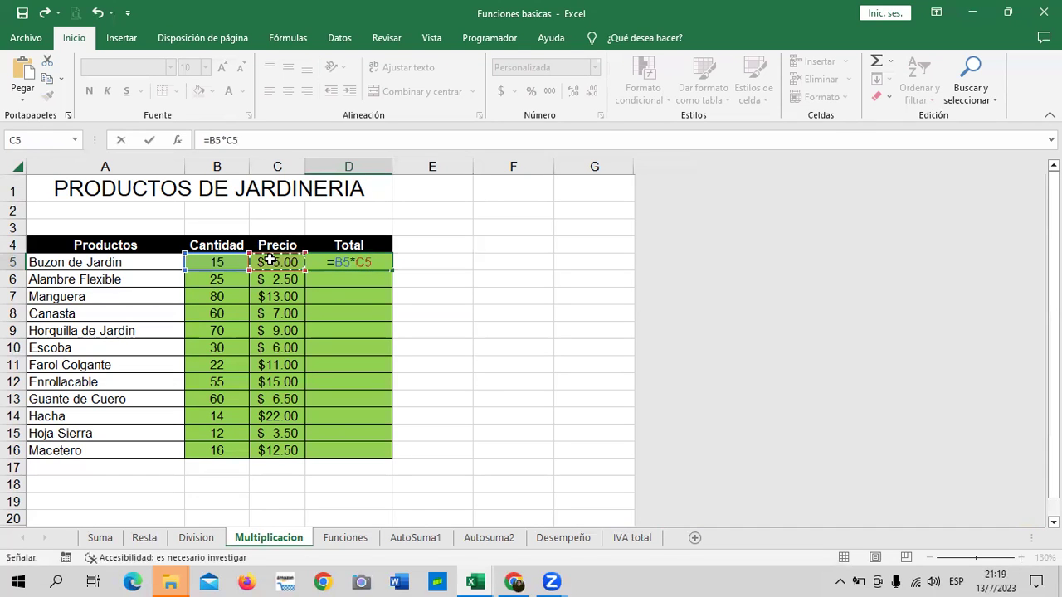
pyautogui.press('Return')
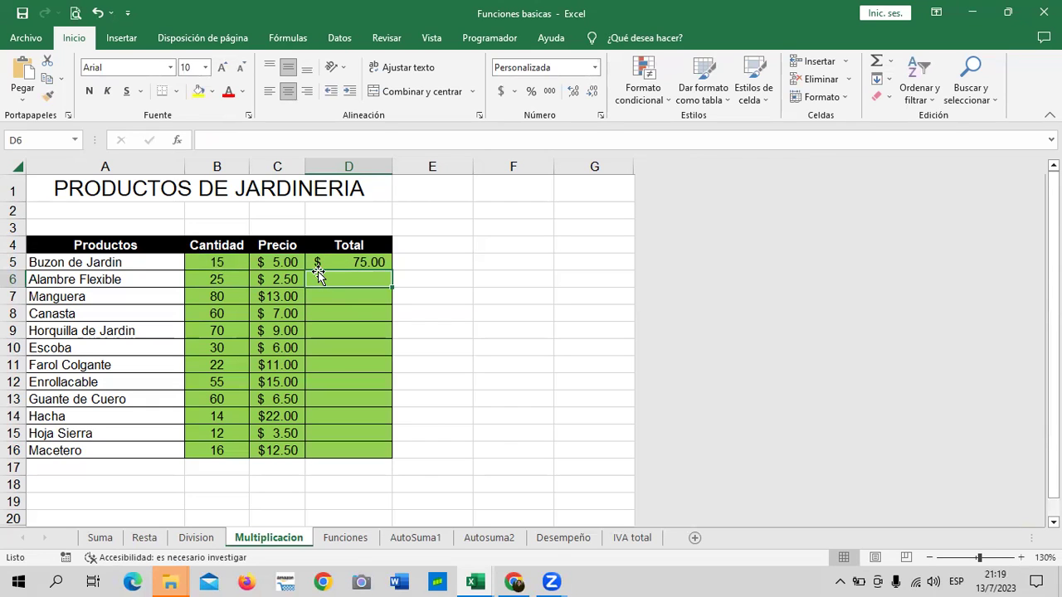
# Enter =B6*C6 in D6 so Alambre Flexible's Total shows $62.50
pyautogui.write('=')
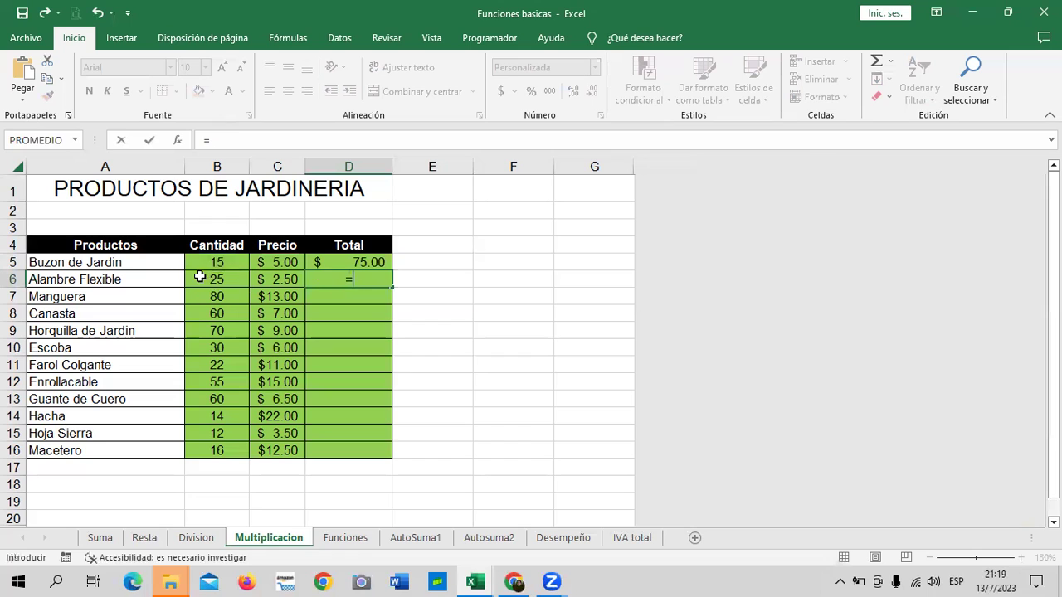
pyautogui.click(200, 277)
pyautogui.write('*')
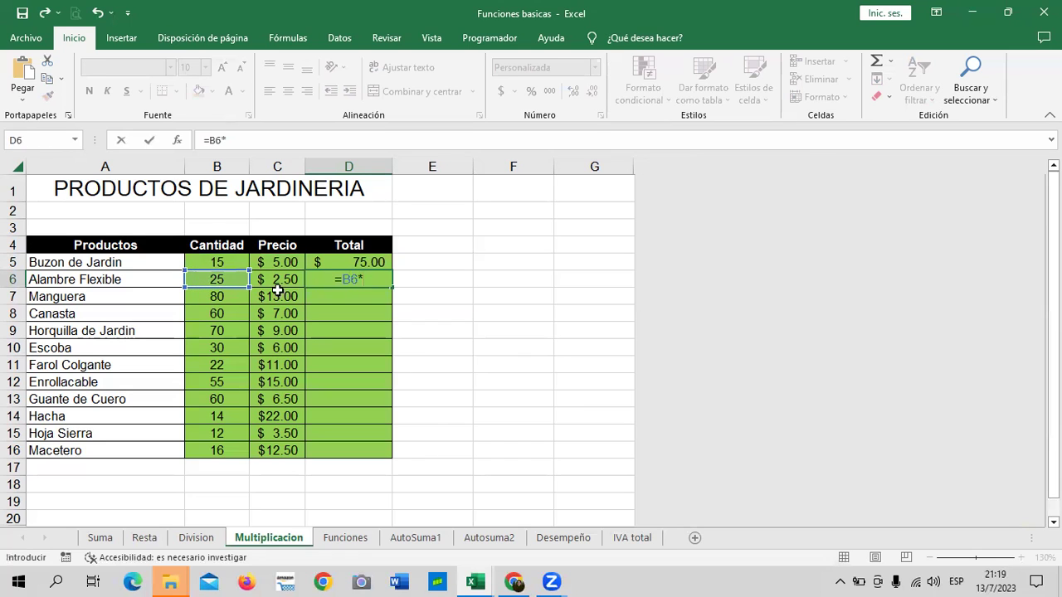
pyautogui.click(286, 278)
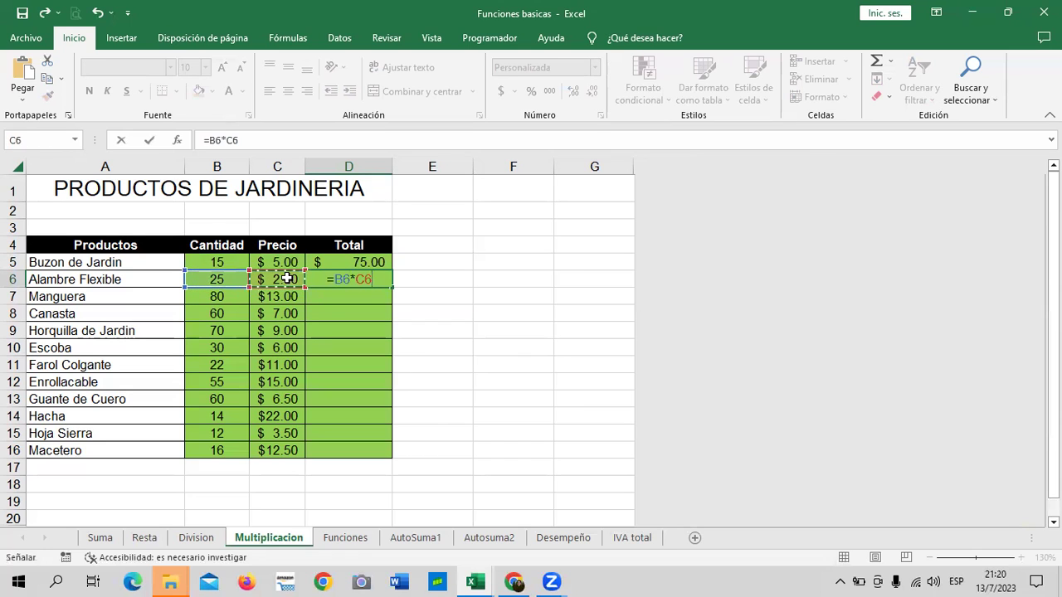
pyautogui.press('Return')
pyautogui.click(227, 278)
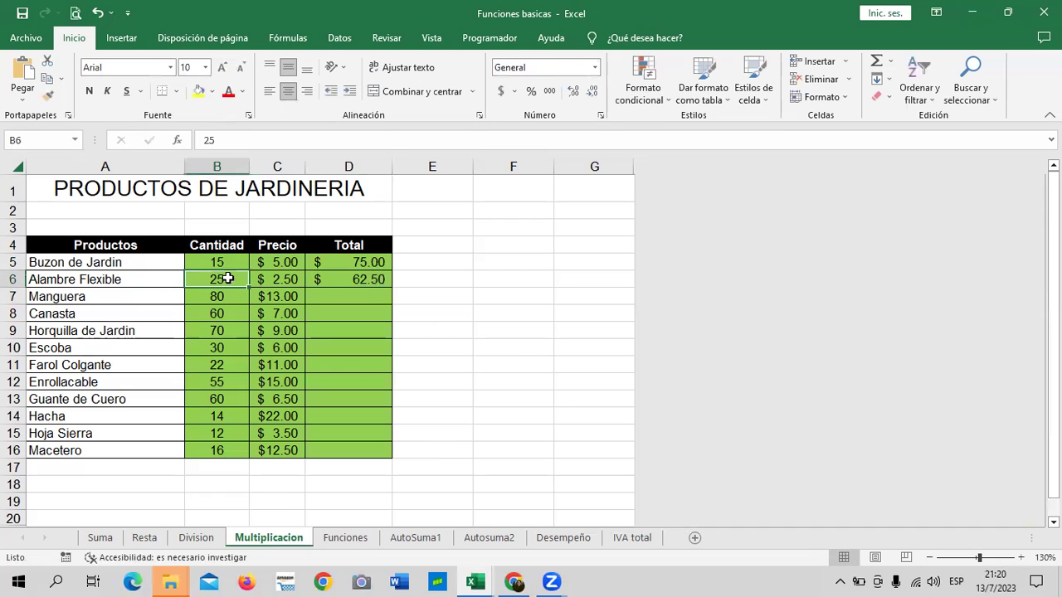
pyautogui.click(368, 279)
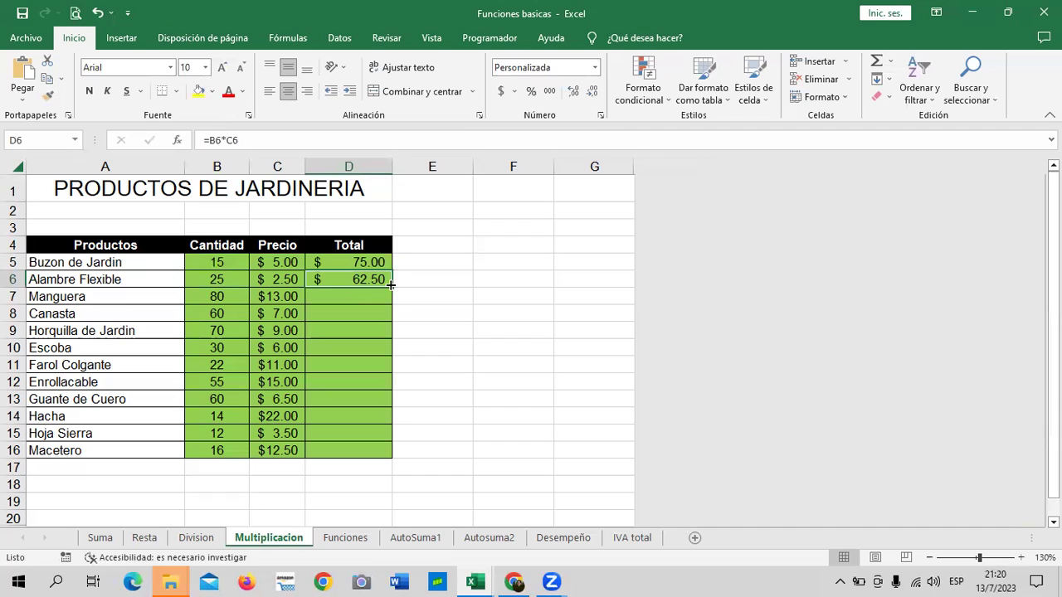
# Fill the D6 multiplication formula down to D16, then switch to the Funciones sheet
pyautogui.moveTo(393, 289); pyautogui.dragTo(398, 464)
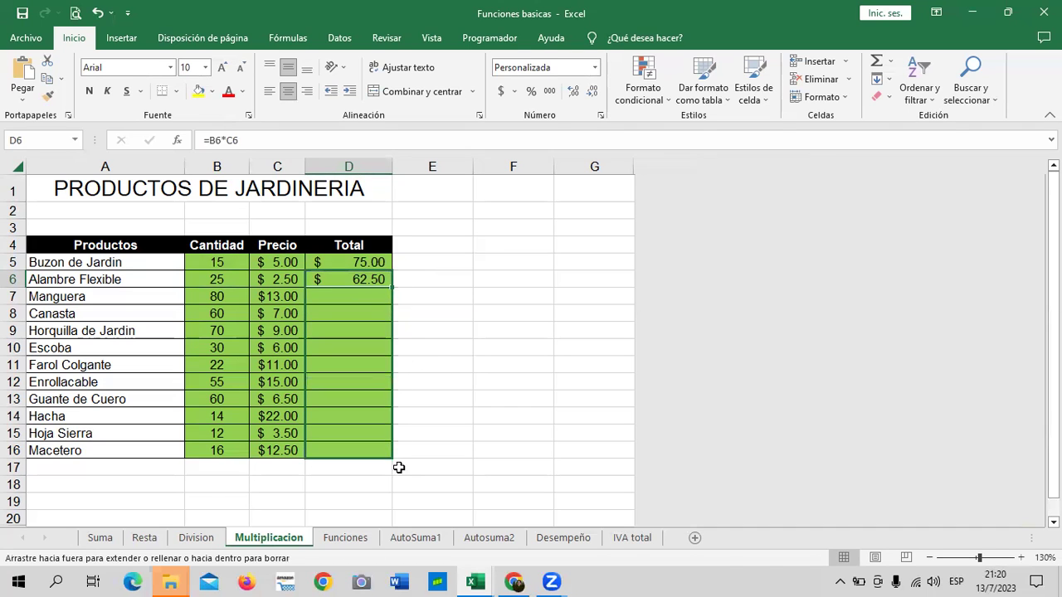
pyautogui.click(461, 418)
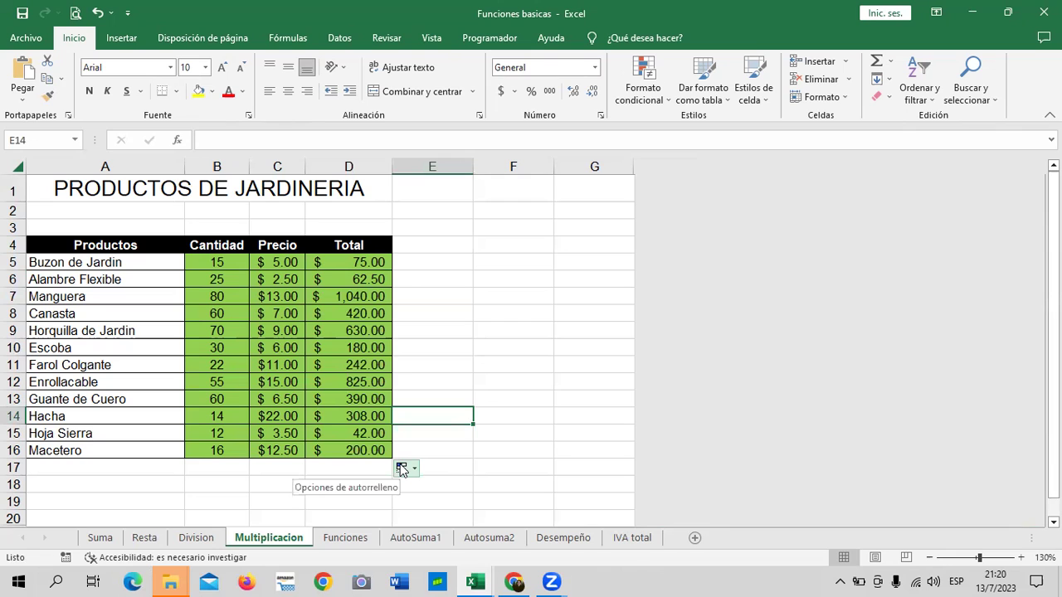
pyautogui.click(523, 380)
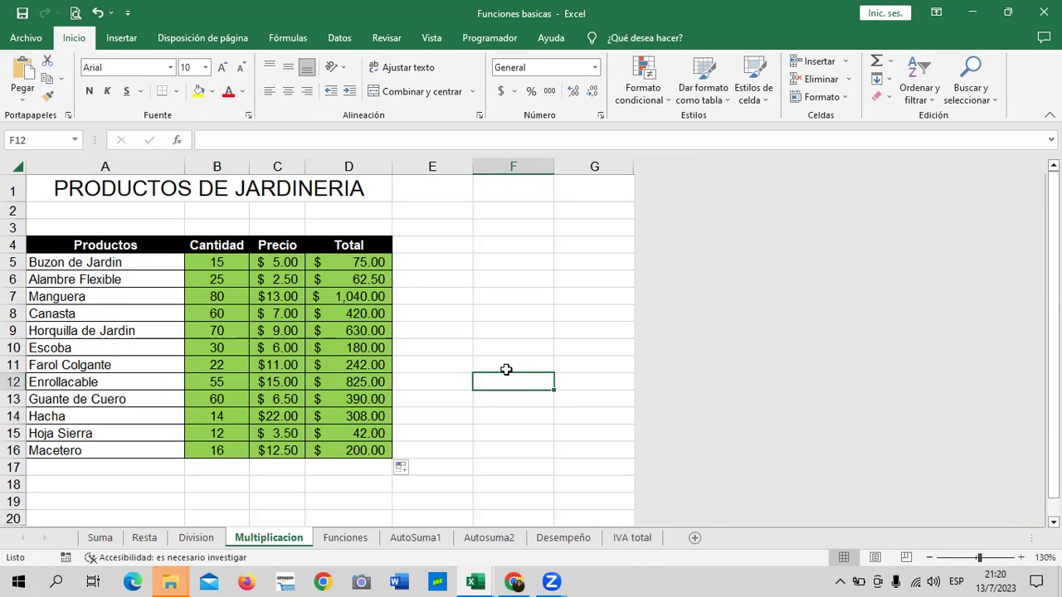
pyautogui.click(348, 541)
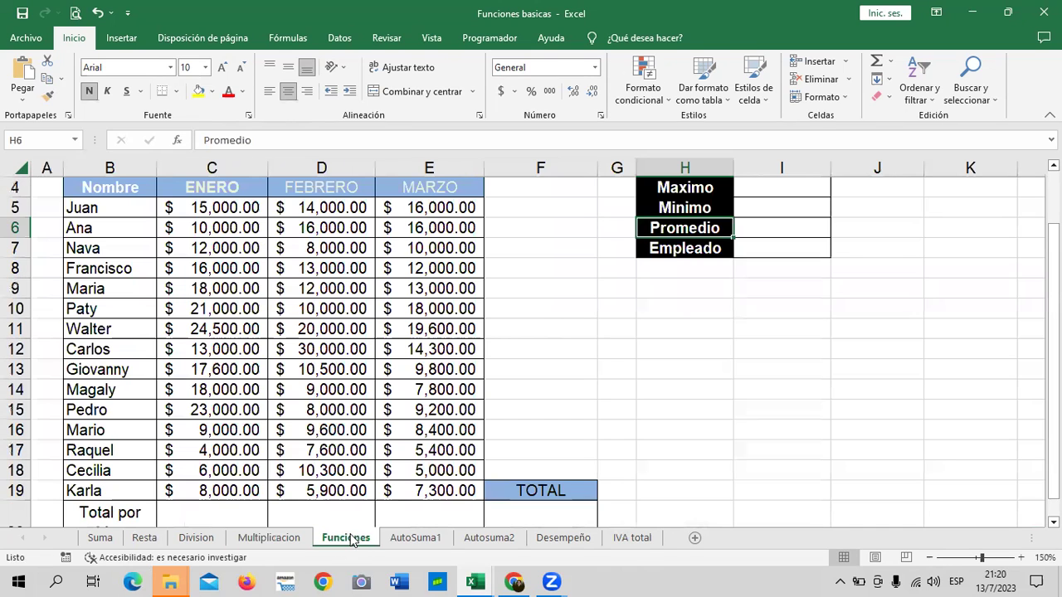
pyautogui.click(612, 413)
pyautogui.scroll(1, 591, 438)
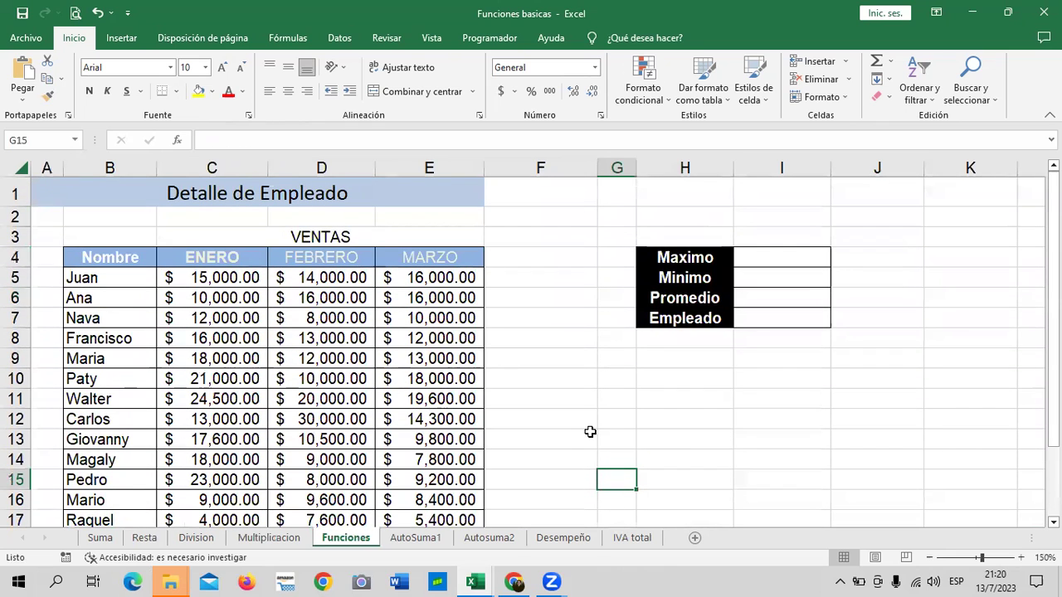
pyautogui.scroll(-1, 590, 428)
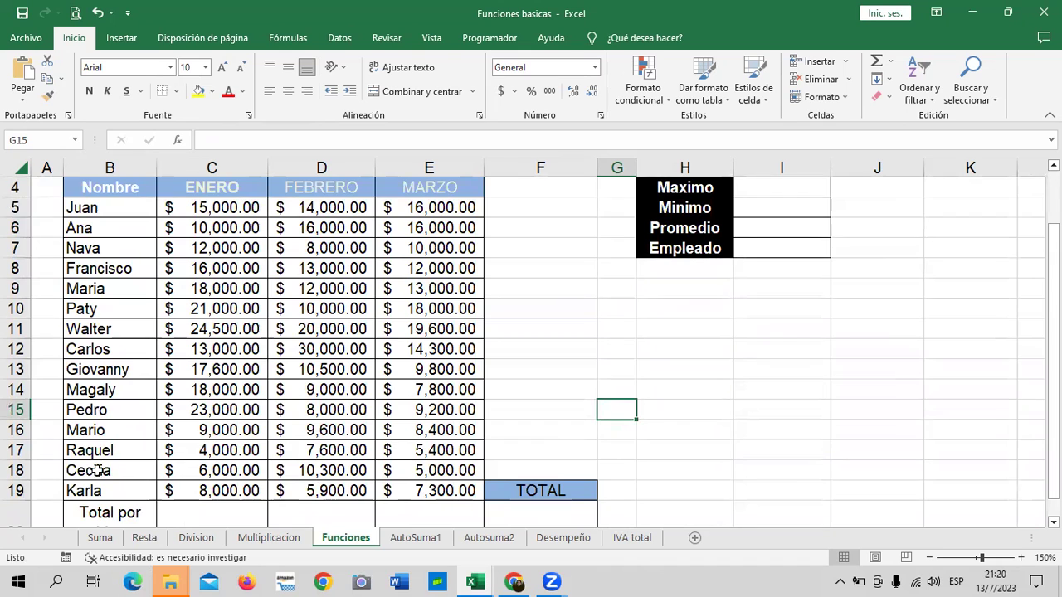
pyautogui.scroll(1, 116, 472)
pyautogui.click(230, 257)
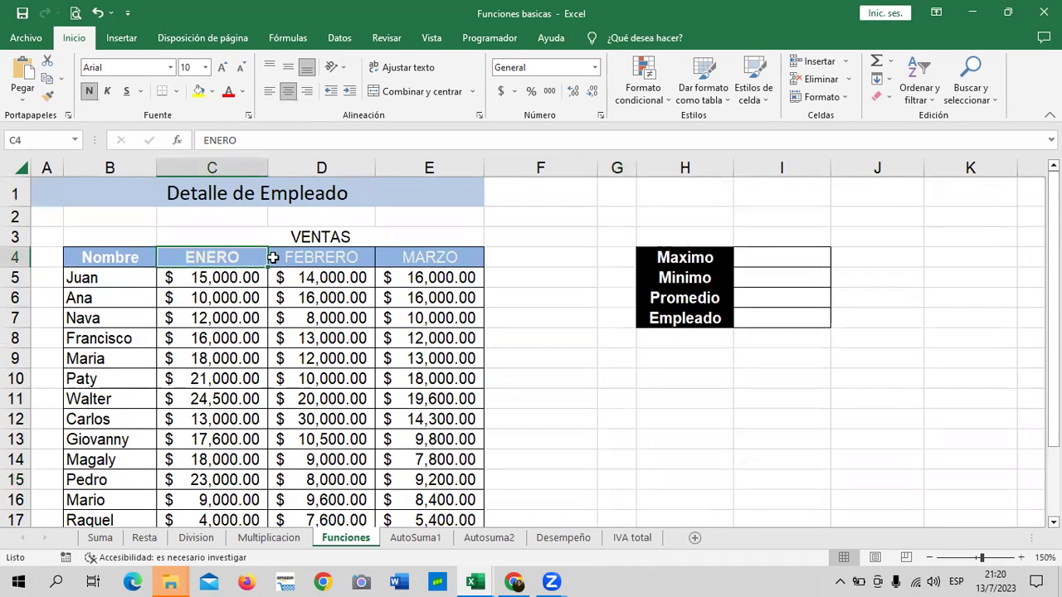
pyautogui.click(305, 262)
pyautogui.click(419, 261)
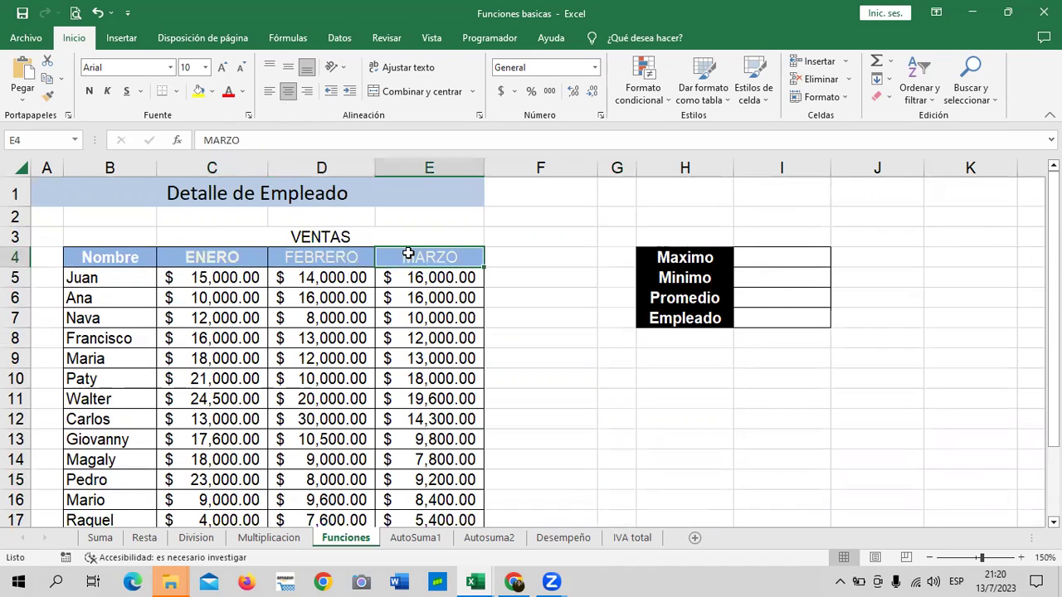
pyautogui.scroll(-2, 407, 250)
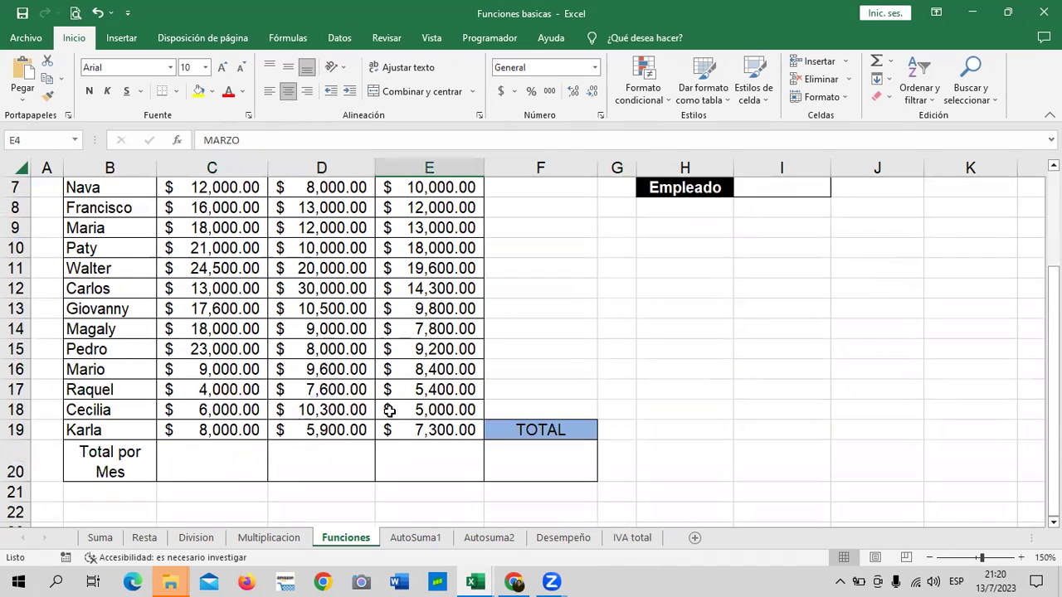
pyautogui.scroll(-2, 384, 402)
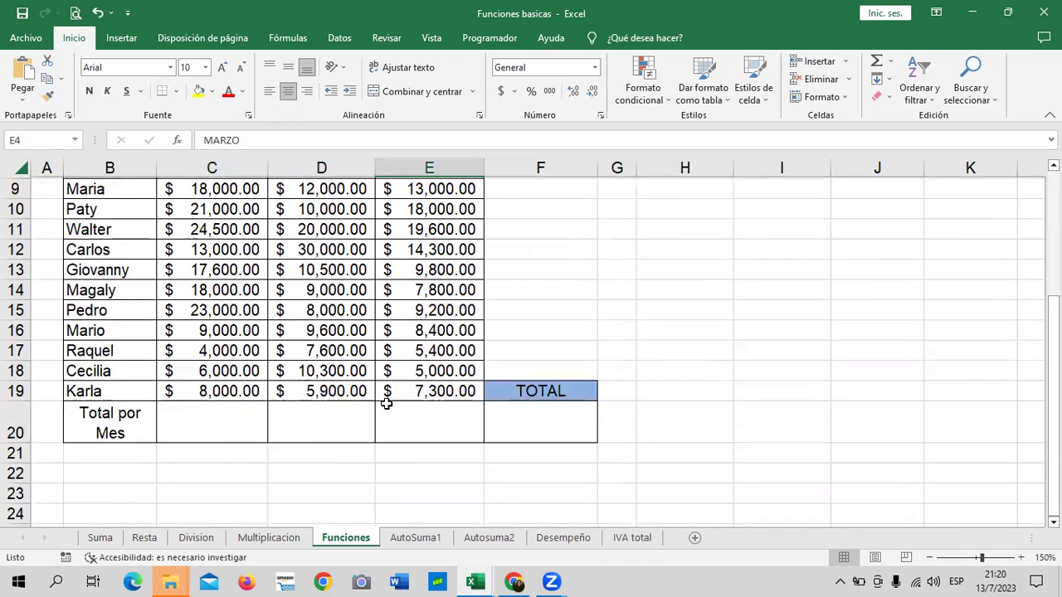
pyautogui.scroll(2, 382, 403)
pyautogui.scroll(2, 380, 400)
pyautogui.scroll(-2, 379, 399)
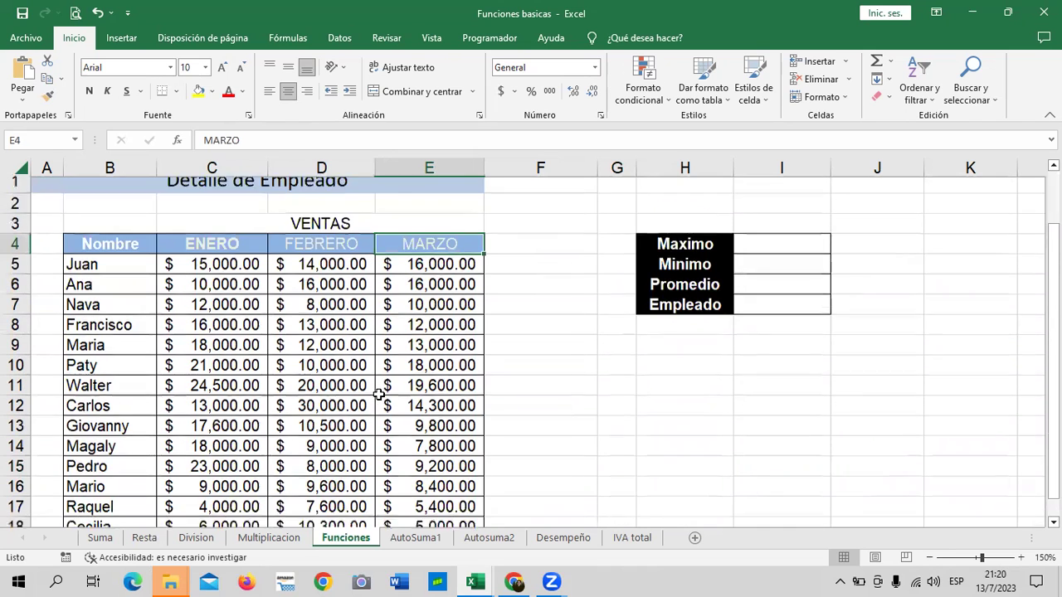
pyautogui.click(215, 456)
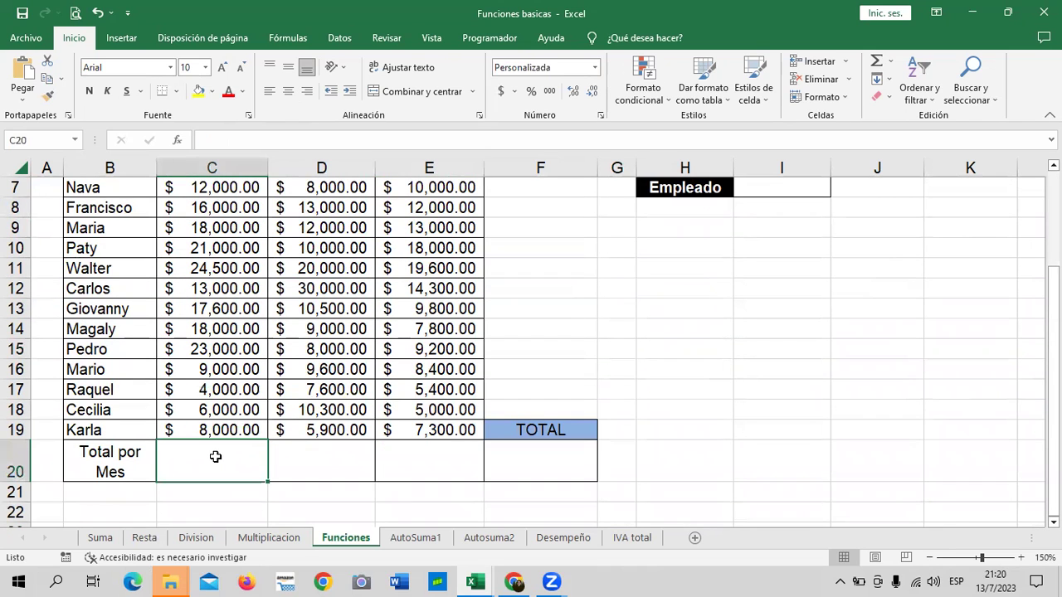
# AutoSum ENERO into C20 ($215,100.00) and FEBRERO into D20 ($183,900.00)
pyautogui.click(875, 62)
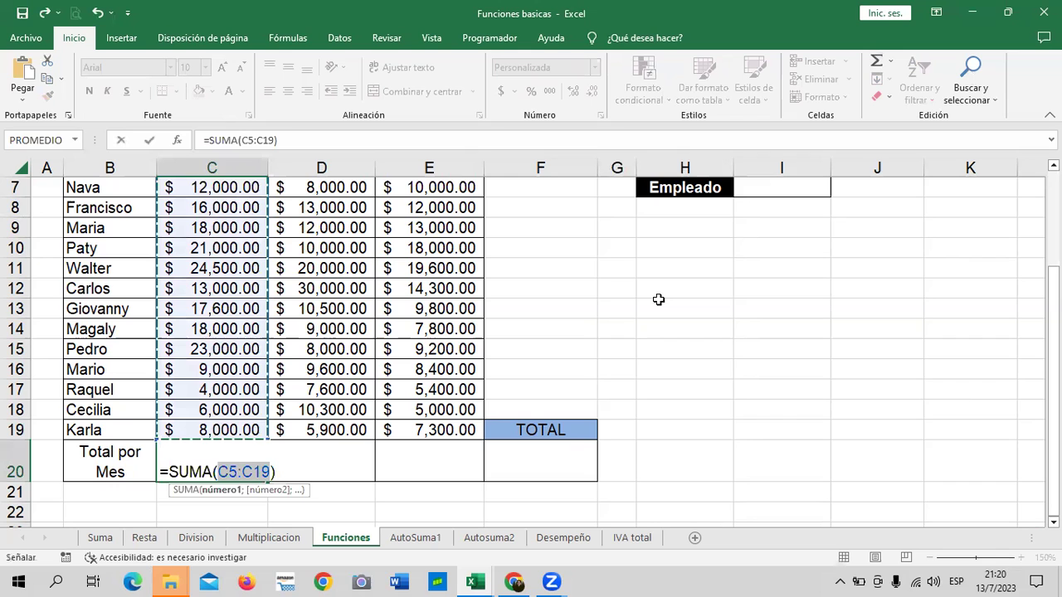
pyautogui.press('Return')
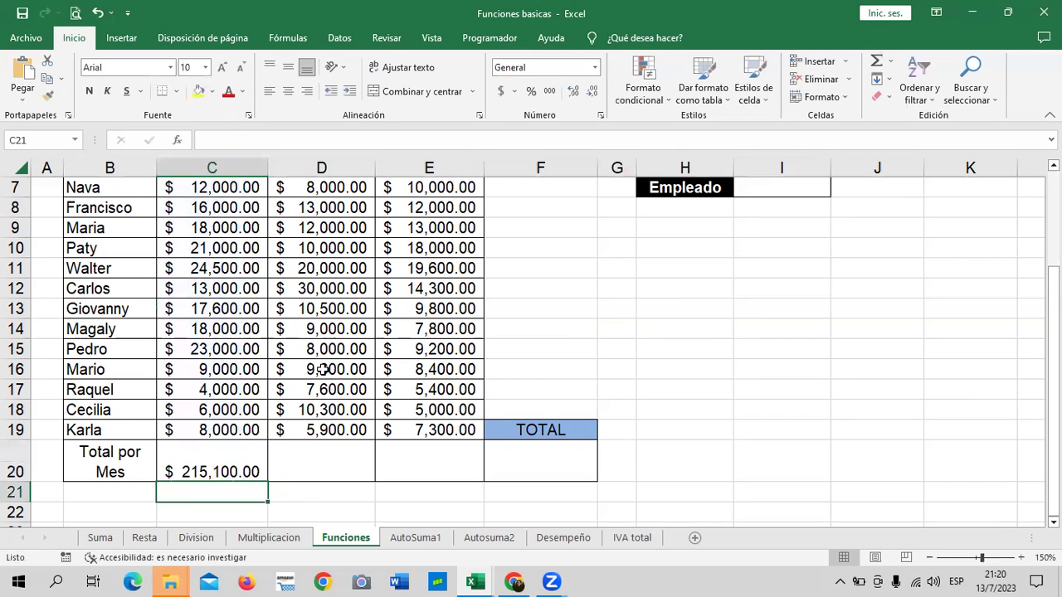
pyautogui.scroll(2, 267, 390)
pyautogui.scroll(-2, 267, 390)
pyautogui.click(324, 456)
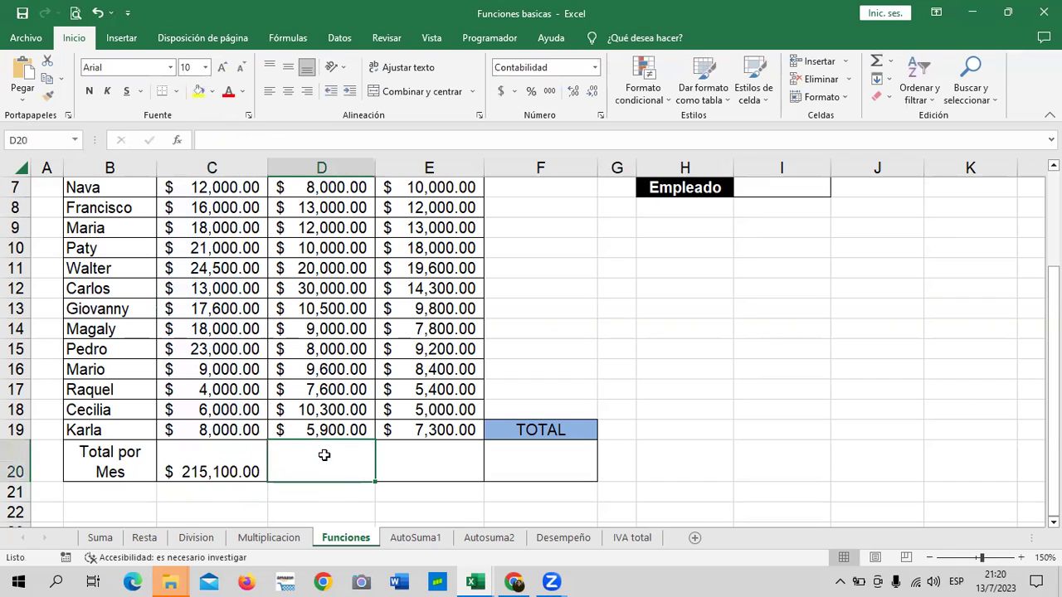
pyautogui.click(875, 64)
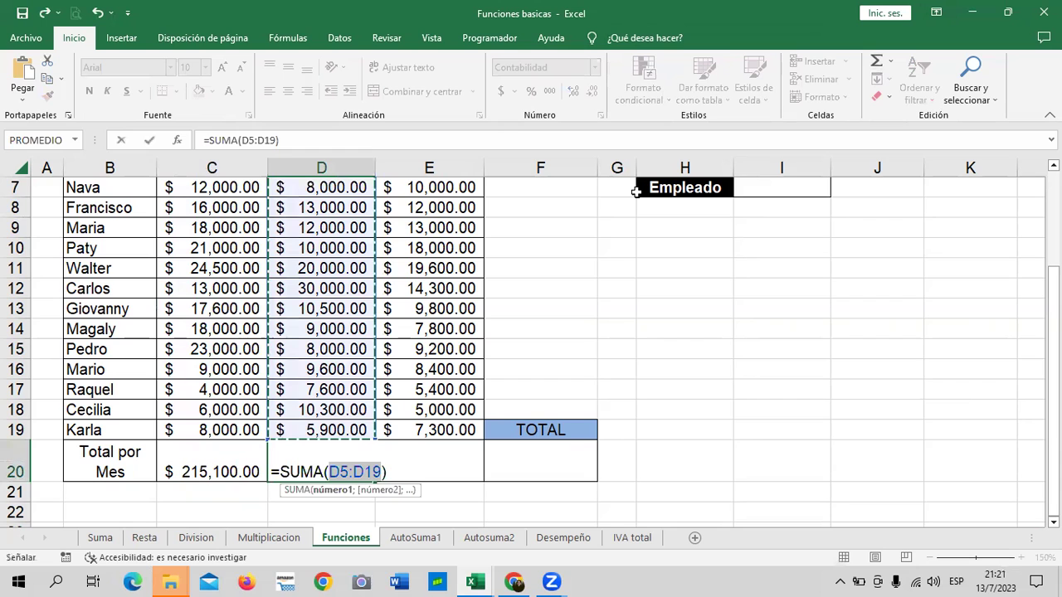
pyautogui.press('Return')
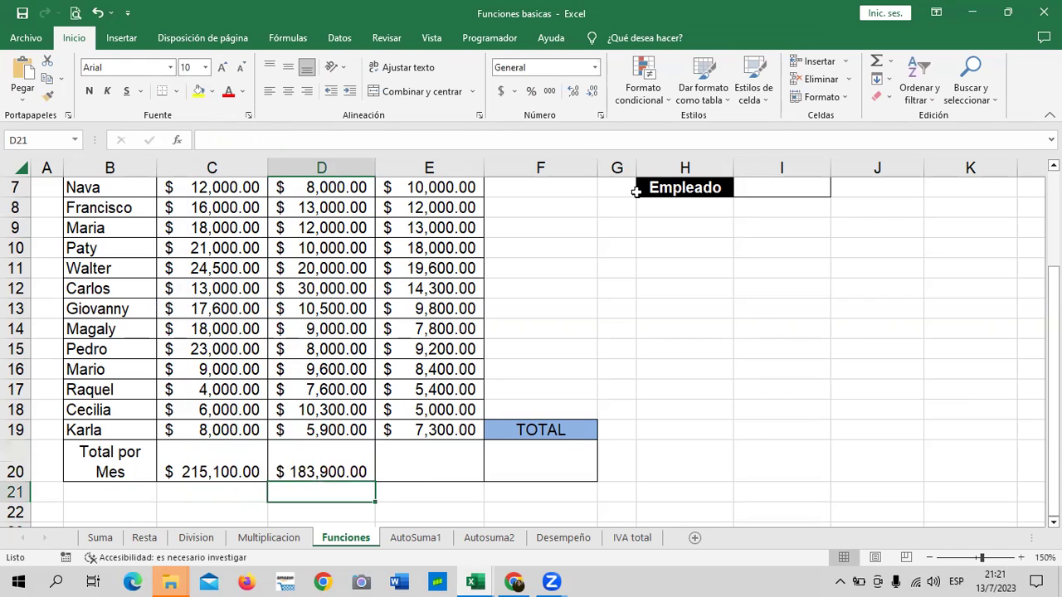
# AutoSum the MARZO column into E20, giving $171,800.00
pyautogui.scroll(1, 549, 262)
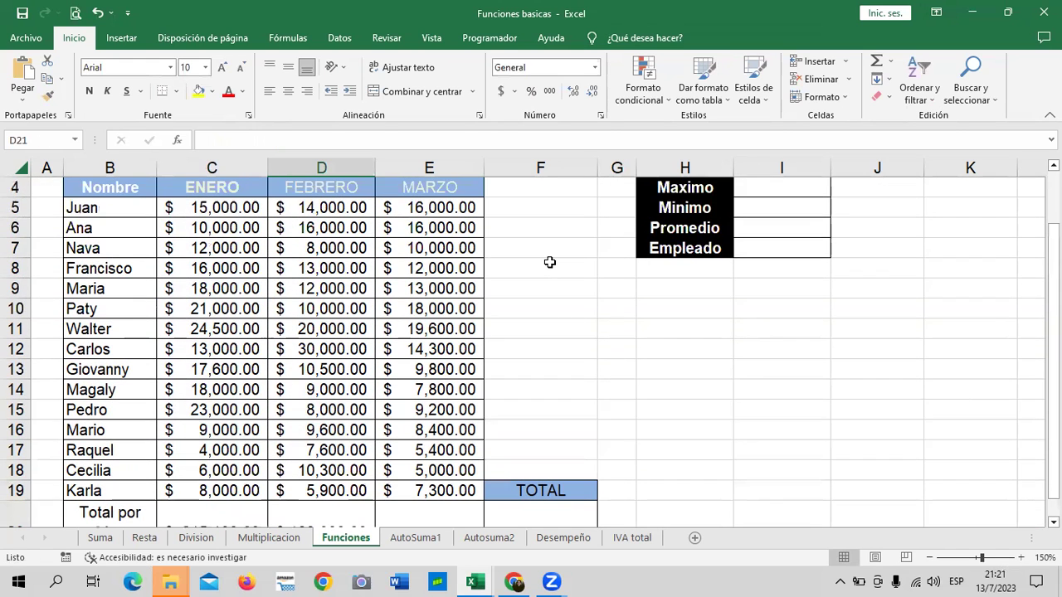
pyautogui.scroll(-1, 549, 263)
pyautogui.click(437, 458)
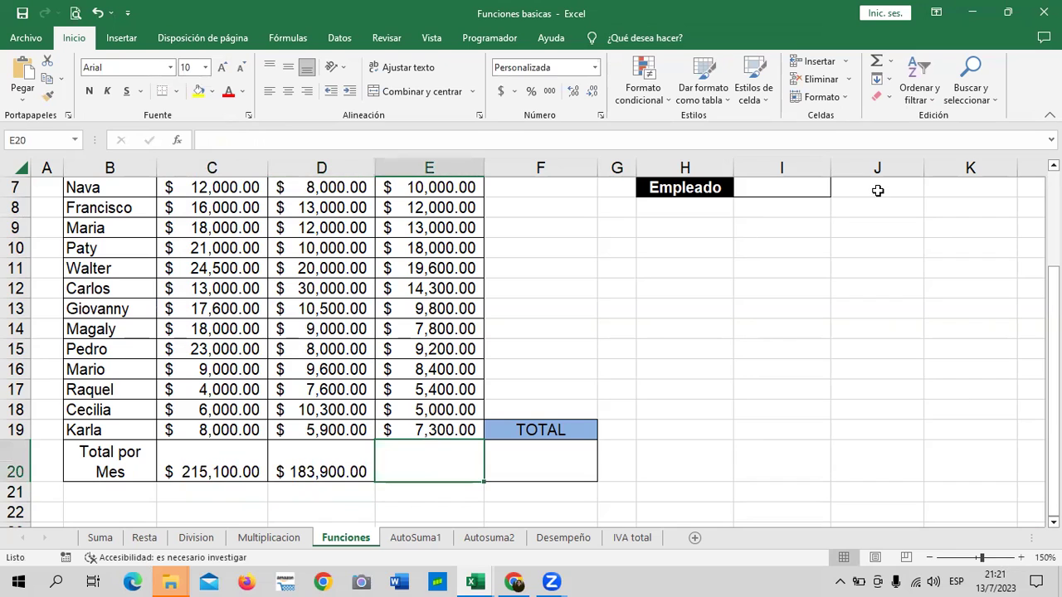
pyautogui.click(877, 61)
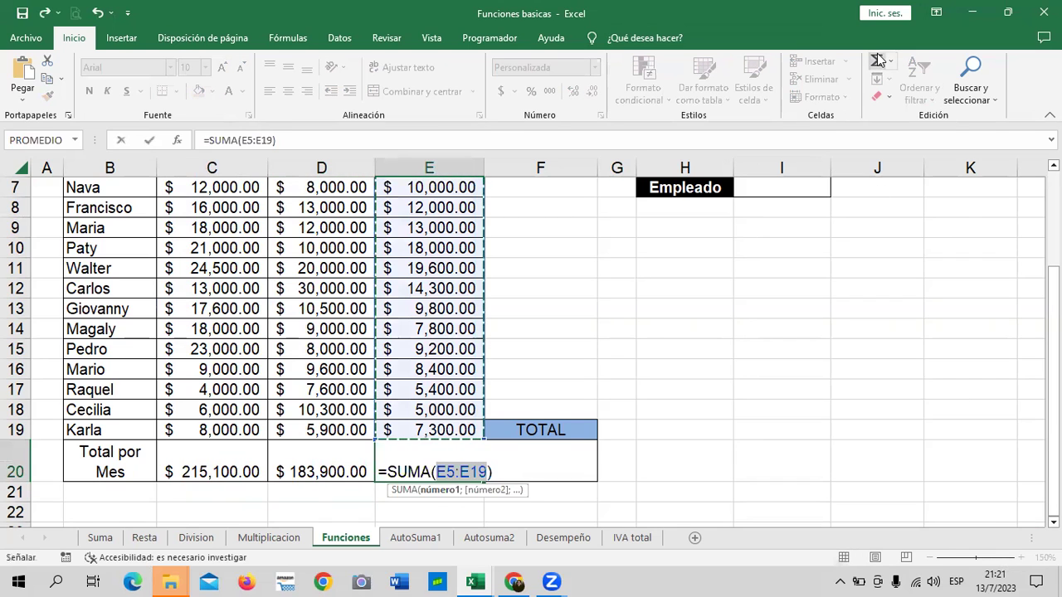
pyautogui.press('Return')
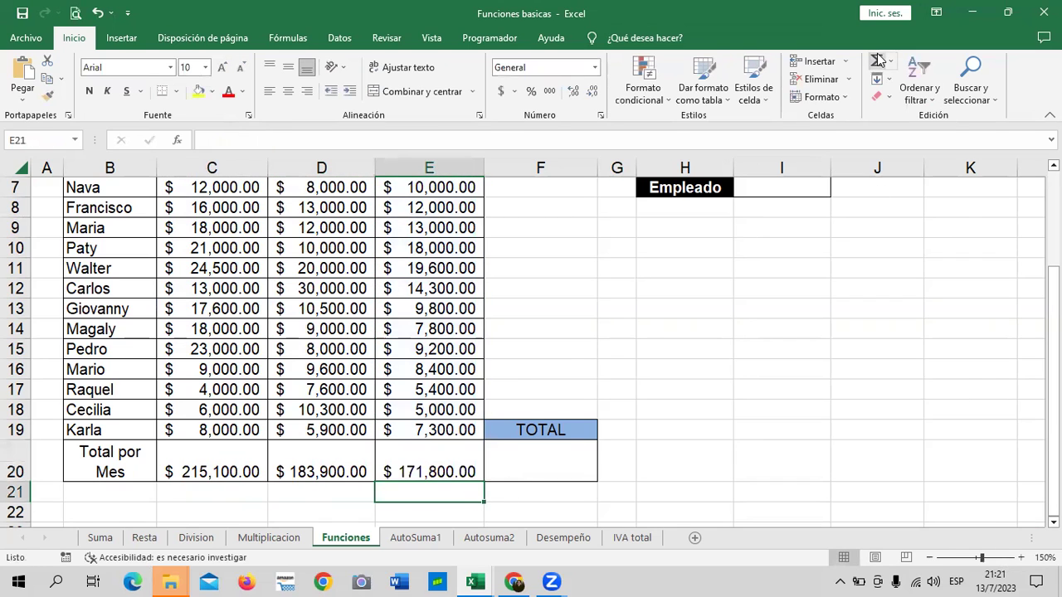
pyautogui.scroll(2, 712, 465)
pyautogui.scroll(-1, 712, 465)
pyautogui.scroll(-1, 712, 465)
pyautogui.click(554, 472)
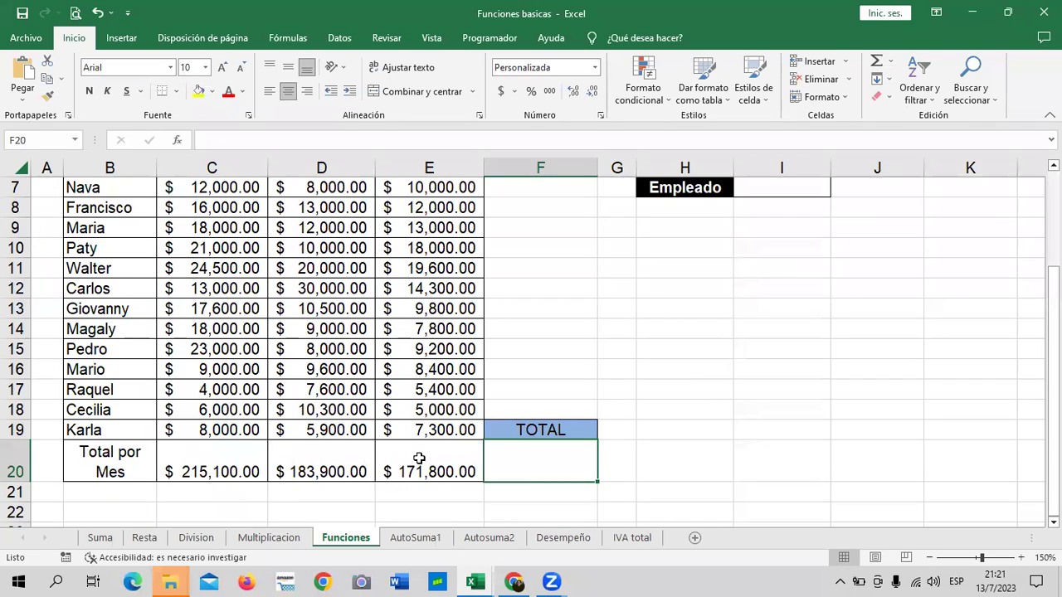
pyautogui.click(879, 64)
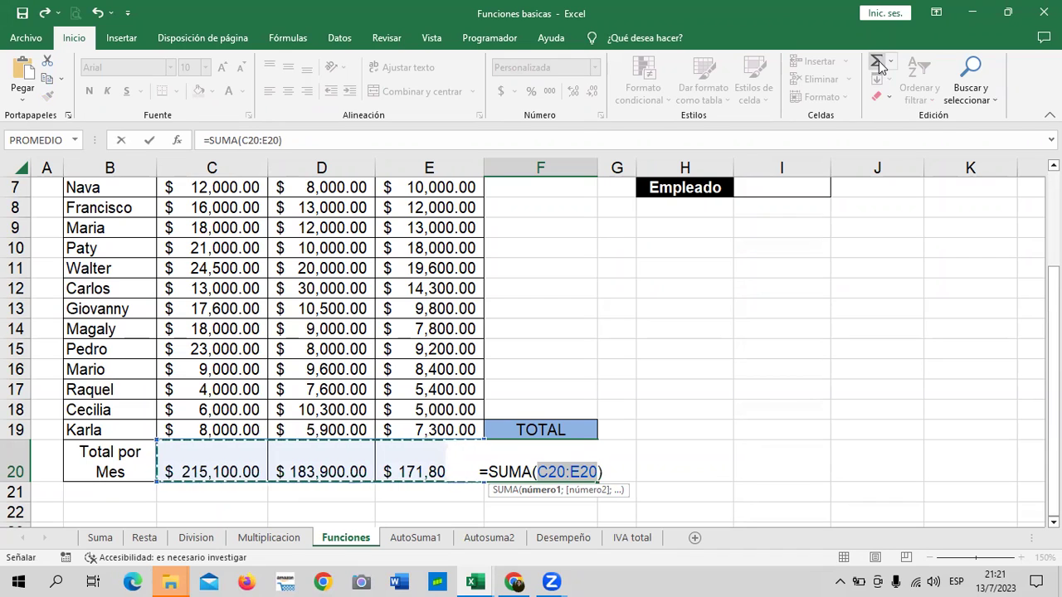
pyautogui.press('Return')
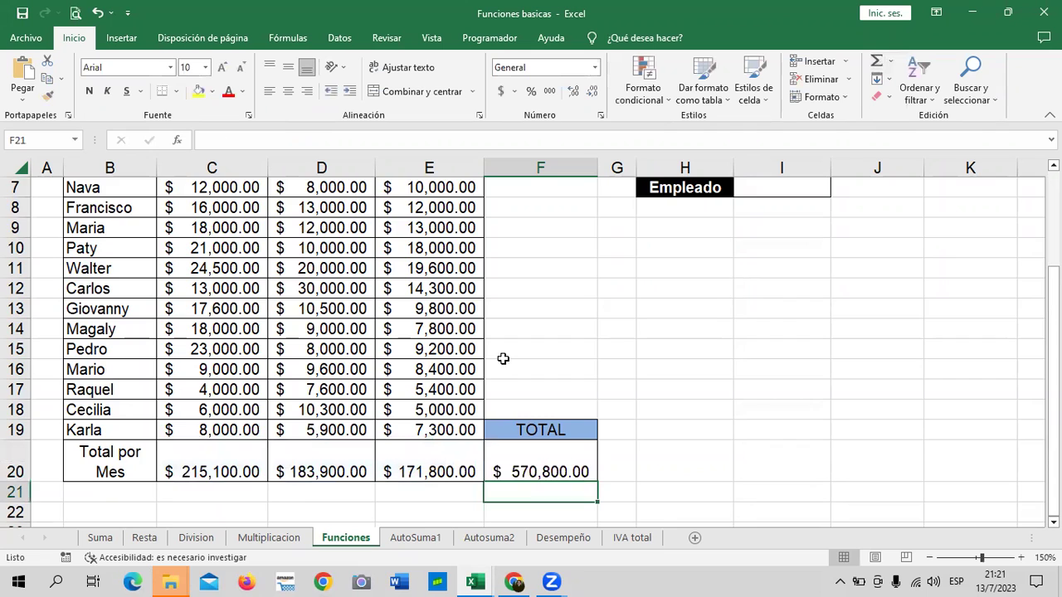
pyautogui.scroll(2, 502, 359)
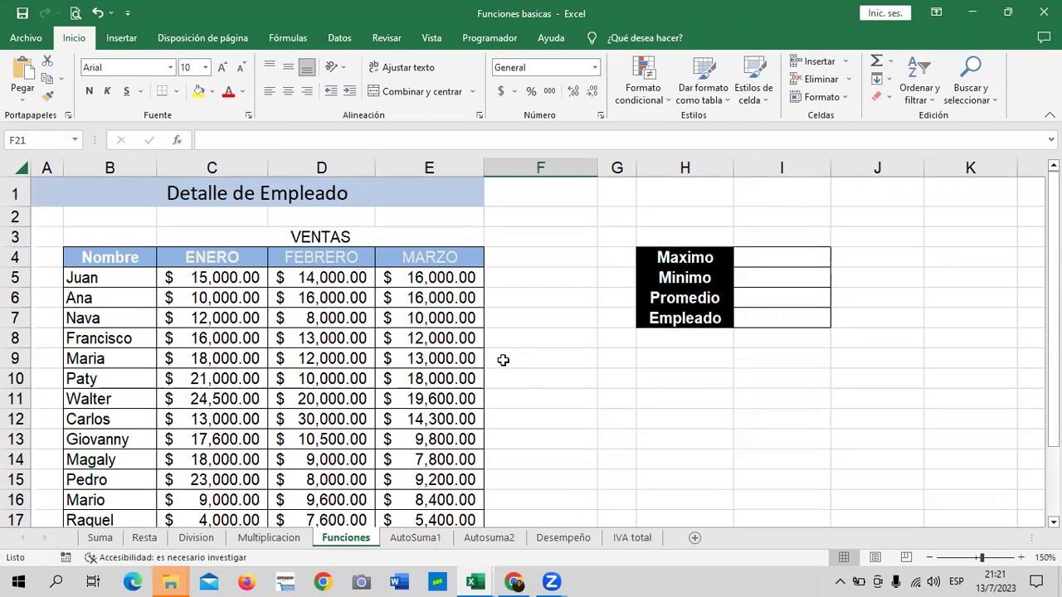
pyautogui.scroll(-1, 502, 360)
pyautogui.scroll(-2, 501, 359)
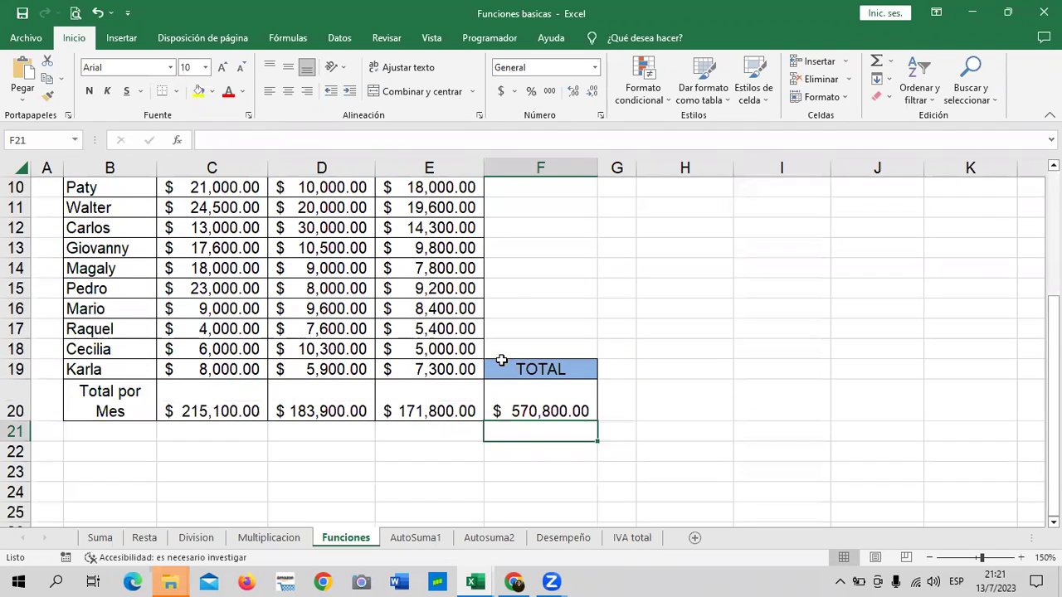
pyautogui.click(538, 407)
pyautogui.scroll(2, 672, 452)
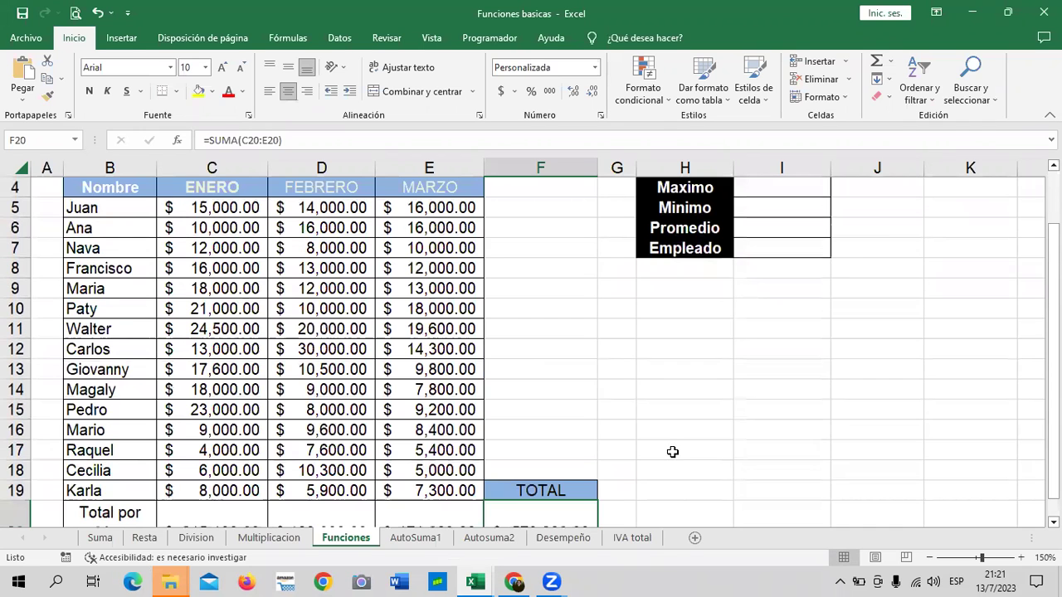
pyautogui.scroll(1, 672, 453)
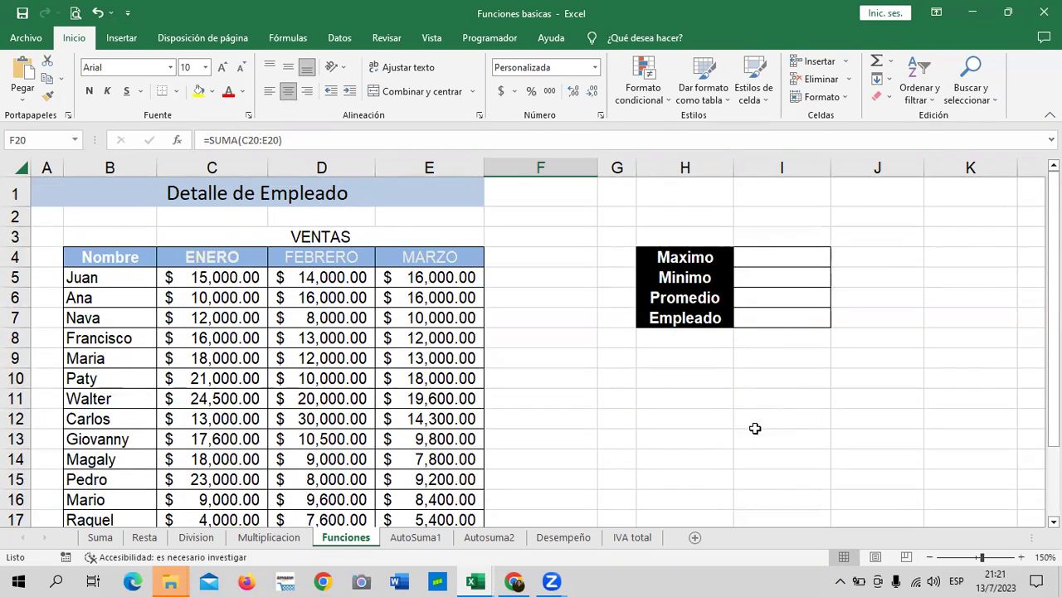
pyautogui.scroll(-1, 751, 427)
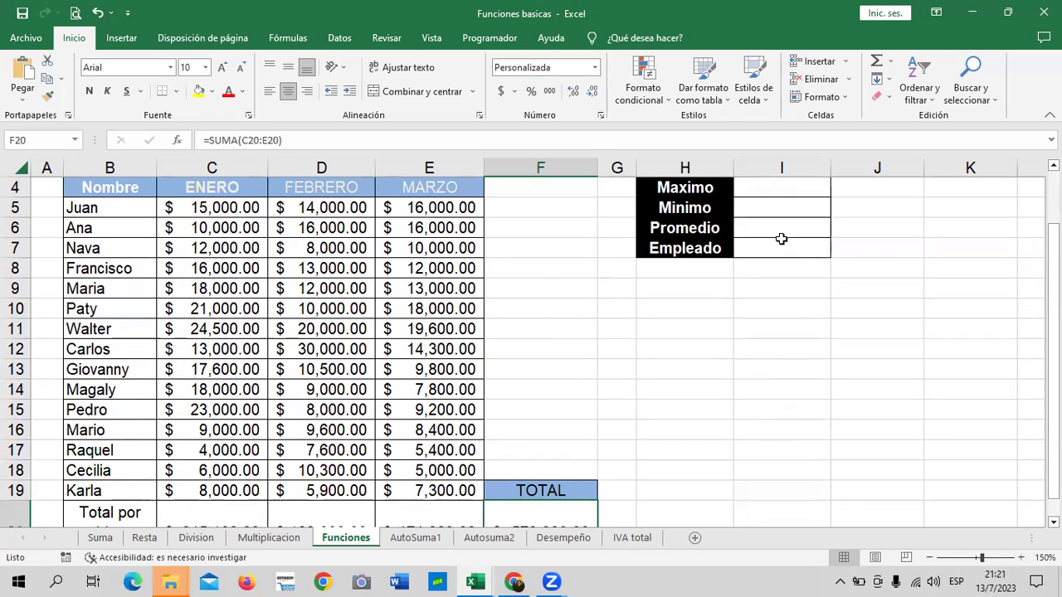
pyautogui.click(781, 249)
pyautogui.scroll(1, 741, 367)
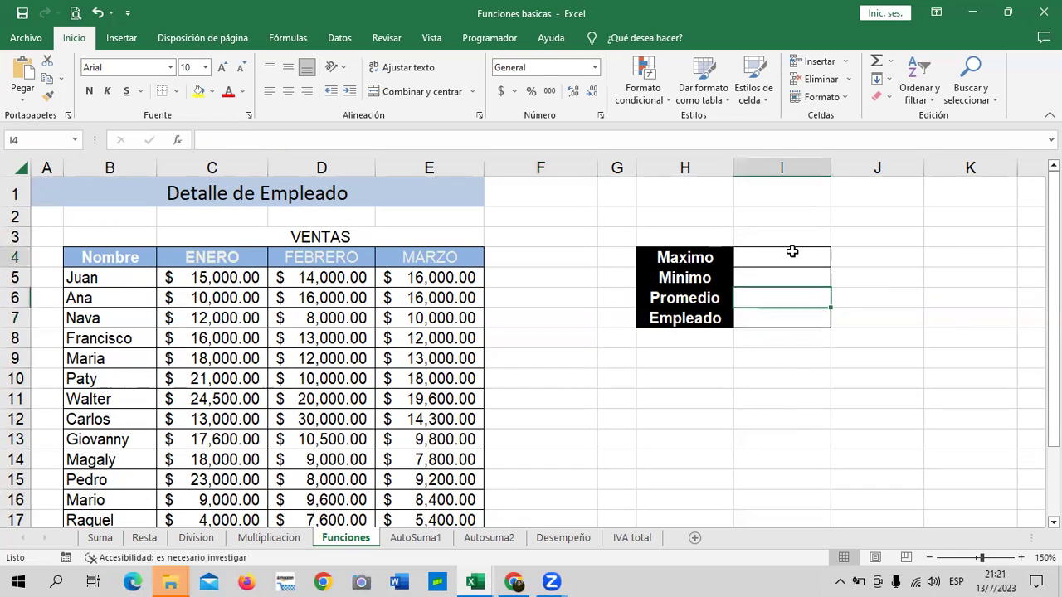
pyautogui.click(785, 297)
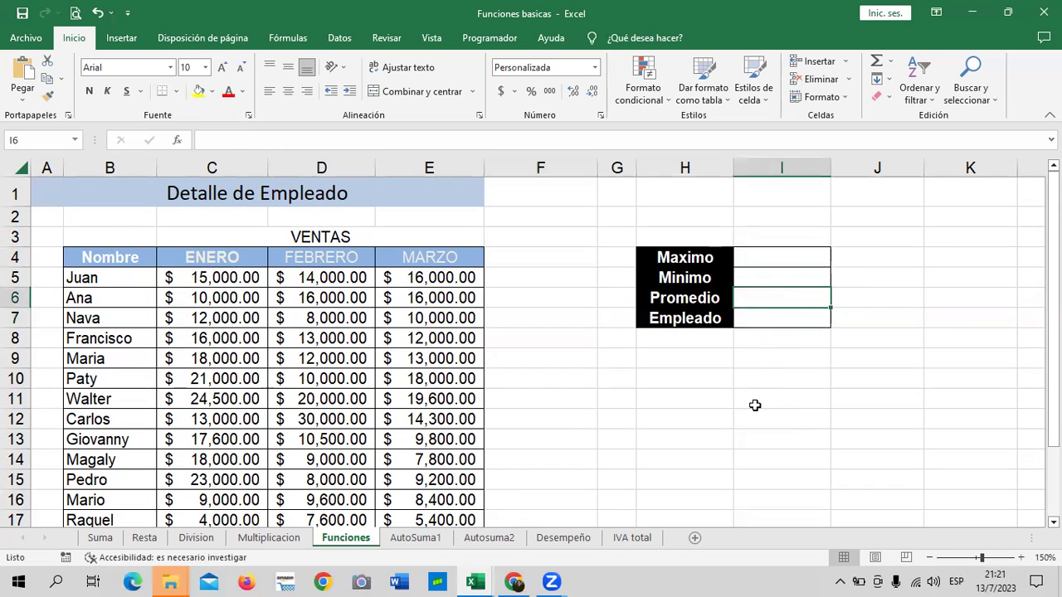
pyautogui.click(763, 253)
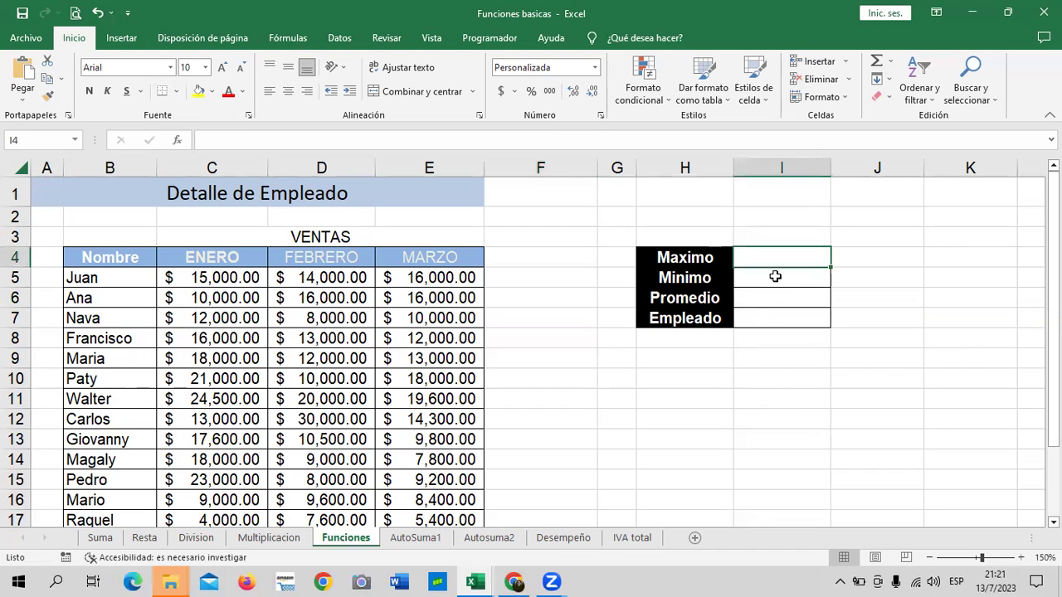
pyautogui.click(775, 277)
pyautogui.click(761, 295)
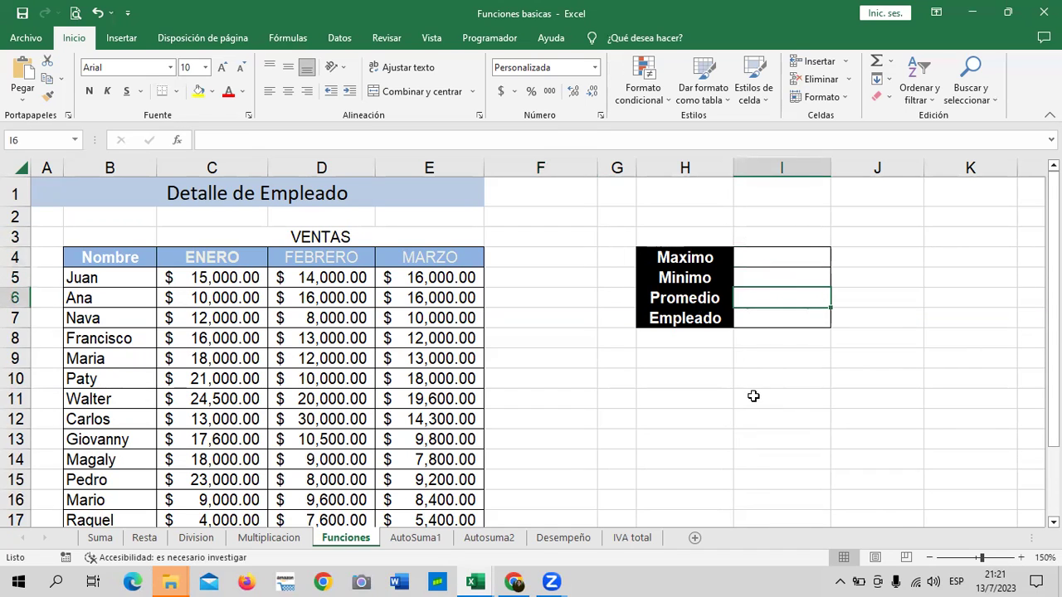
pyautogui.click(764, 258)
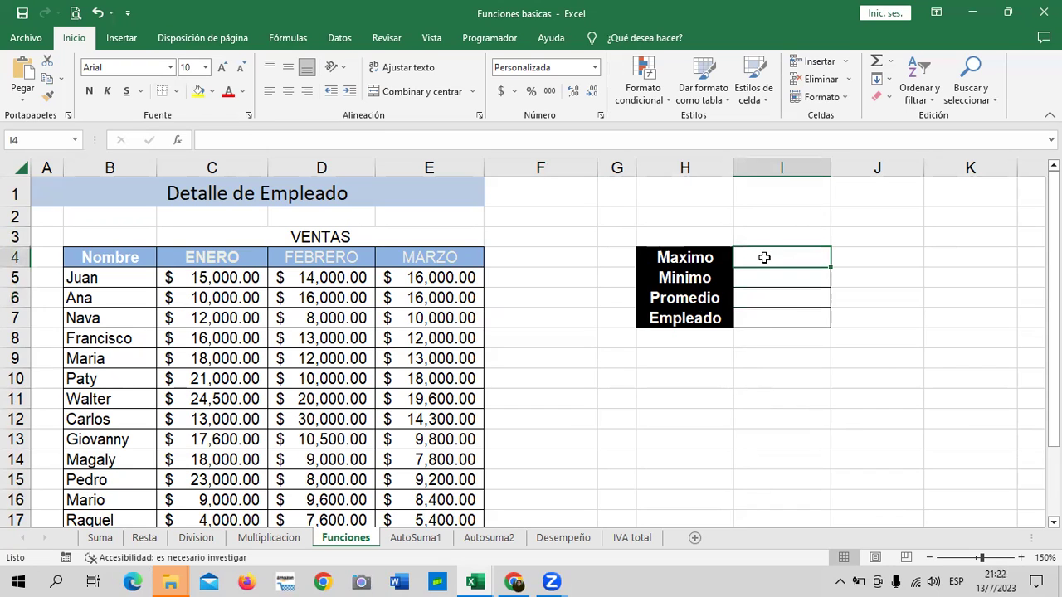
# Enter =MAX(C5:E19) in the Maximo cell, returning $30,000.00
pyautogui.write('=m')
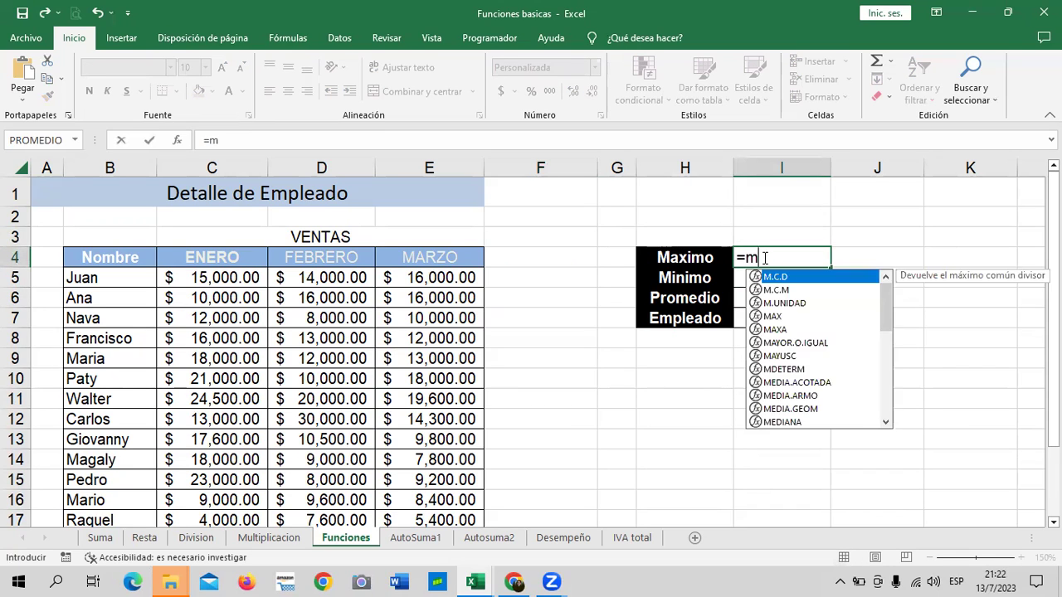
pyautogui.write('ax')
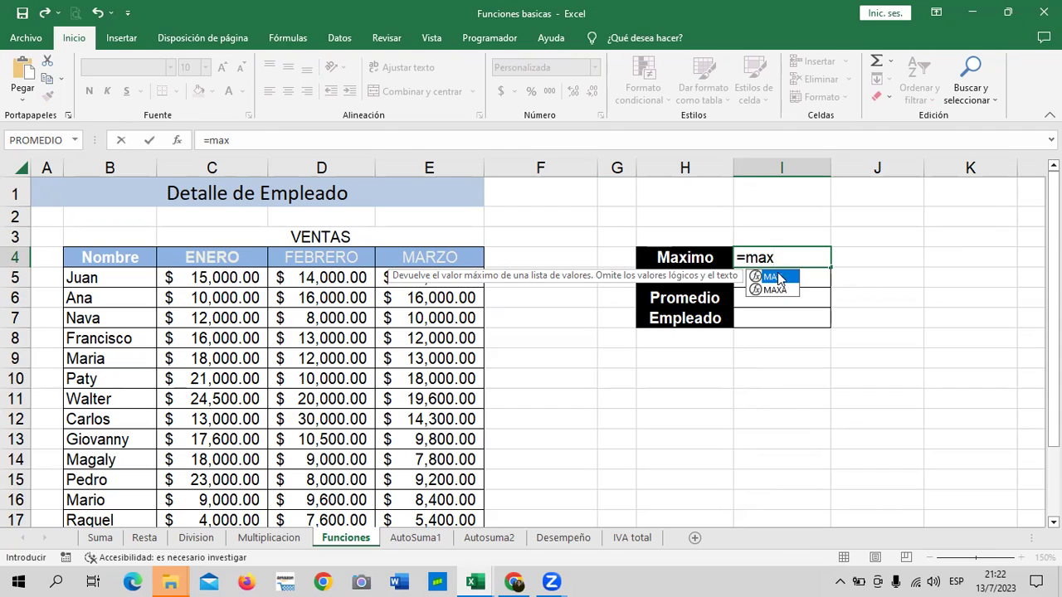
pyautogui.doubleClick(780, 278)
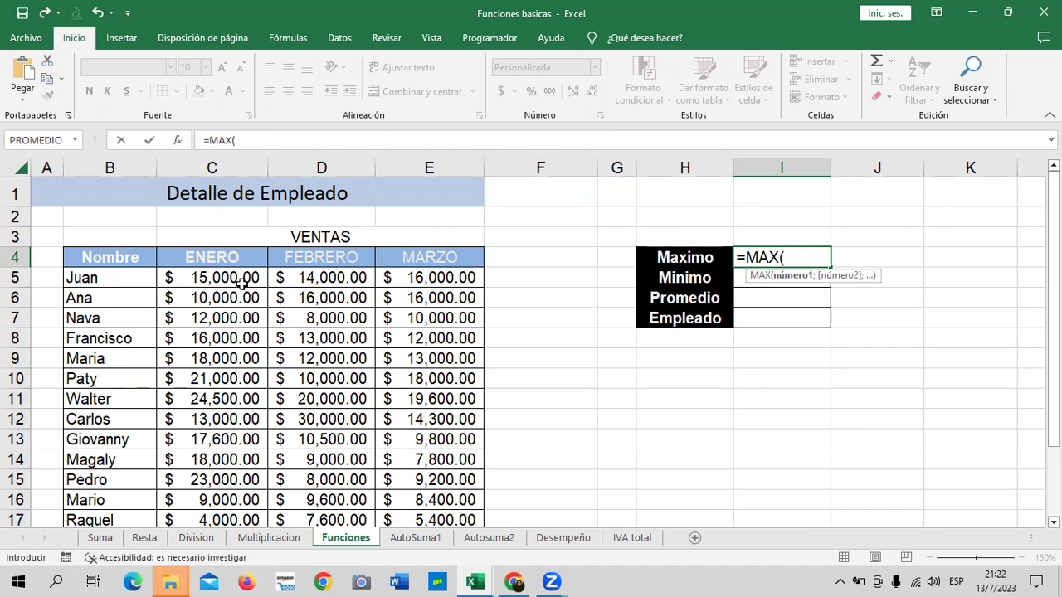
pyautogui.scroll(-1, 232, 276)
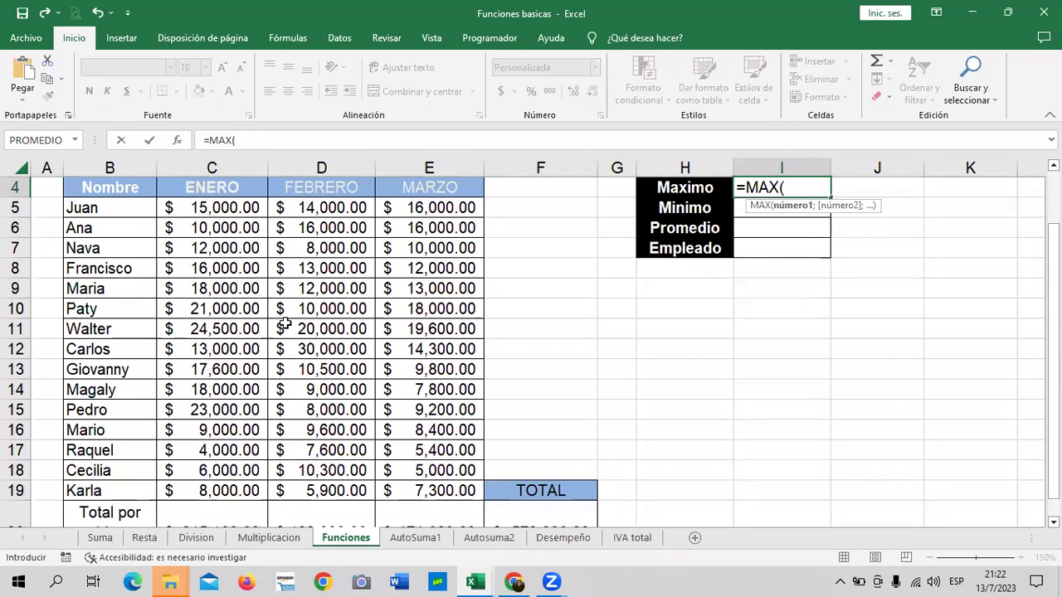
pyautogui.click(235, 209)
pyautogui.moveTo(235, 207); pyautogui.dragTo(406, 485)
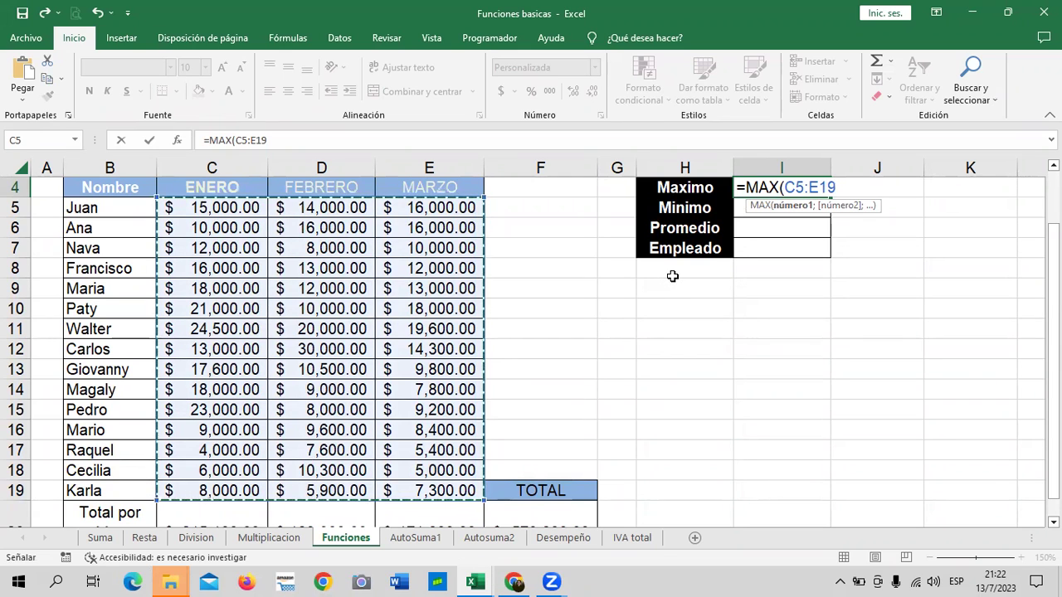
pyautogui.write(')')
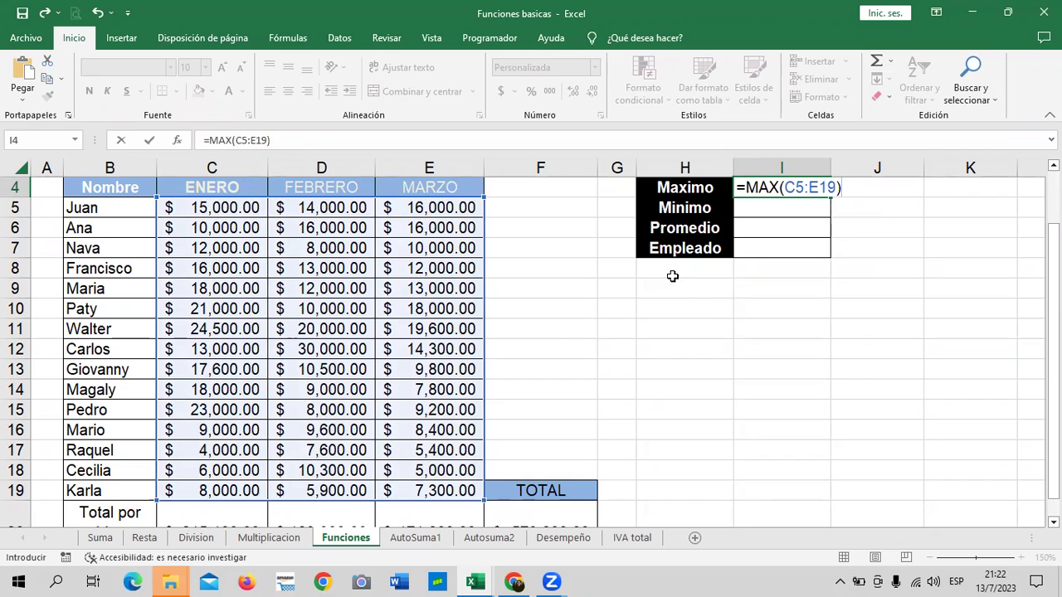
pyautogui.press('Return')
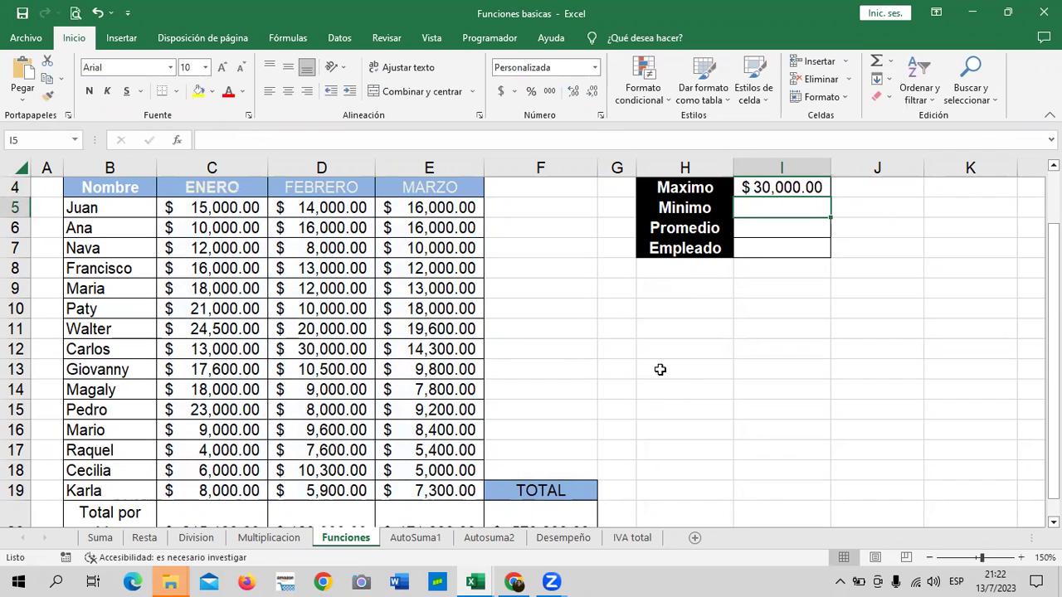
pyautogui.click(820, 184)
# Reselect the monthly sales range C5:E19
pyautogui.scroll(1, 801, 342)
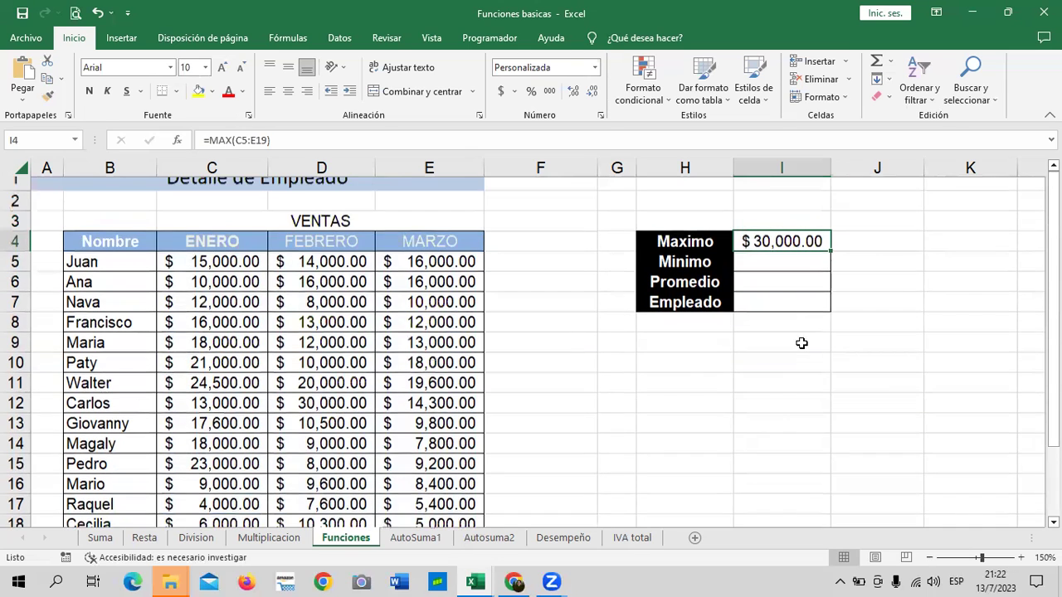
pyautogui.scroll(1, 802, 343)
pyautogui.moveTo(224, 280)
pyautogui.mouseDown()
pyautogui.moveTo(419, 570)
pyautogui.moveTo(492, 426)
pyautogui.mouseUp()
pyautogui.click(617, 369)
pyautogui.scroll(2, 275, 351)
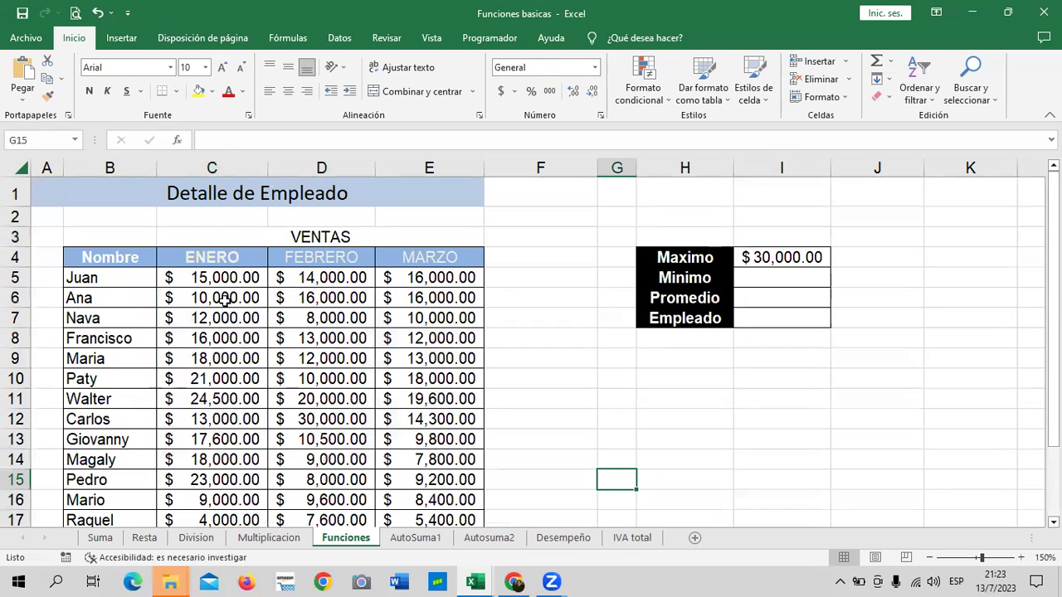
pyautogui.moveTo(217, 278)
pyautogui.mouseDown()
pyautogui.moveTo(428, 562)
pyautogui.moveTo(415, 450)
pyautogui.mouseUp()
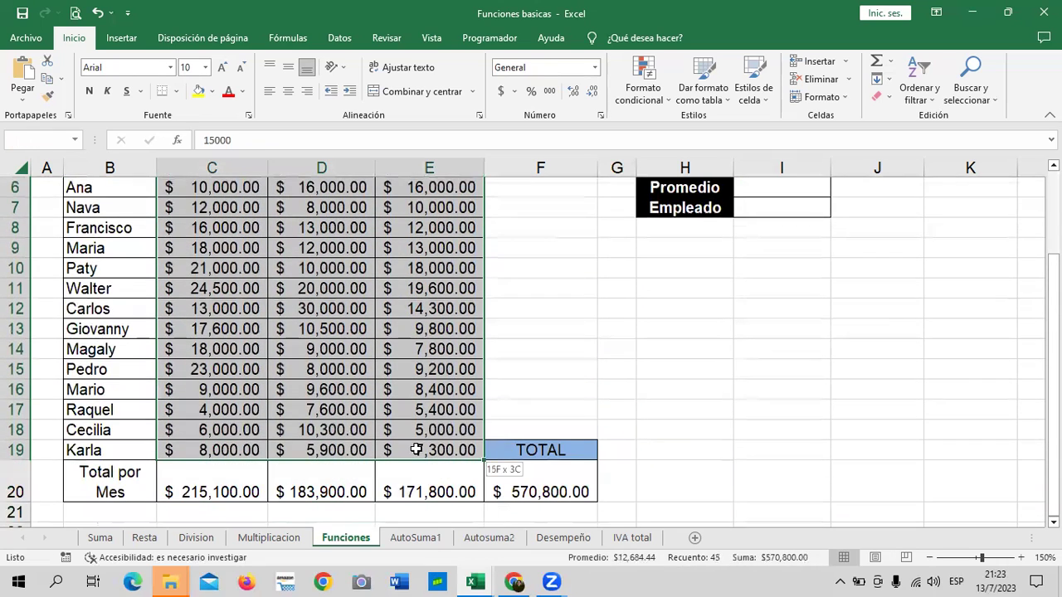
pyautogui.click(659, 93)
# Highlight sales equal to 30000 with green fill and dark green text
pyautogui.moveTo(736, 132)
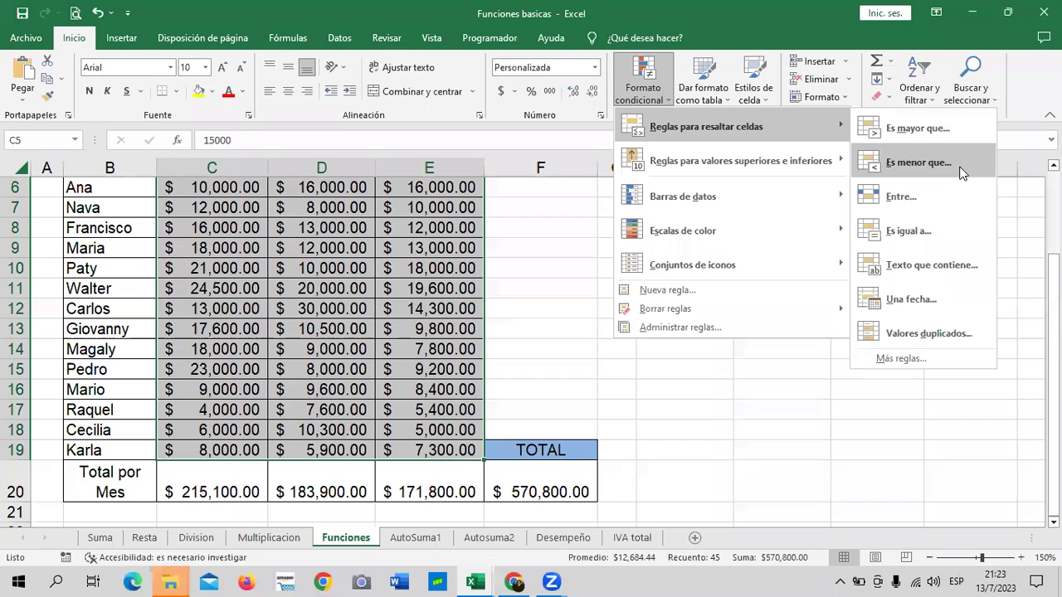
pyautogui.click(962, 239)
pyautogui.write('30')
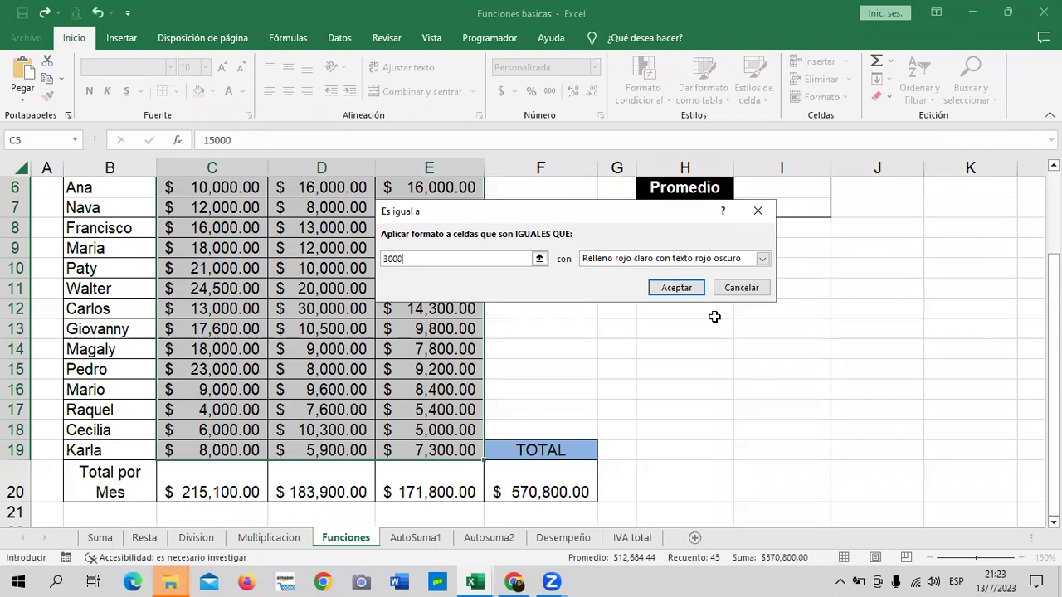
pyautogui.write('0')
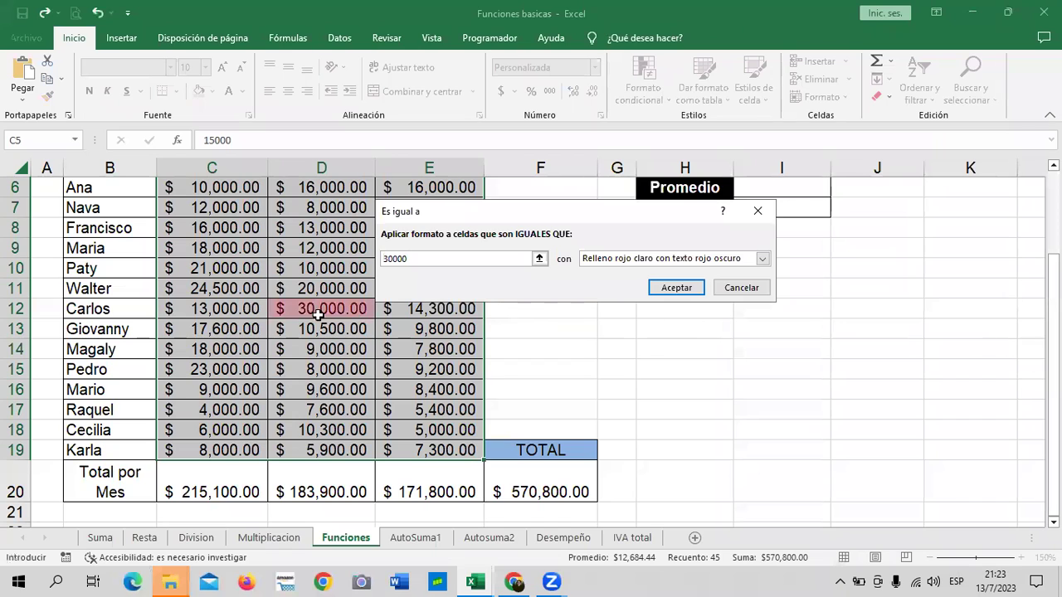
pyautogui.click(763, 258)
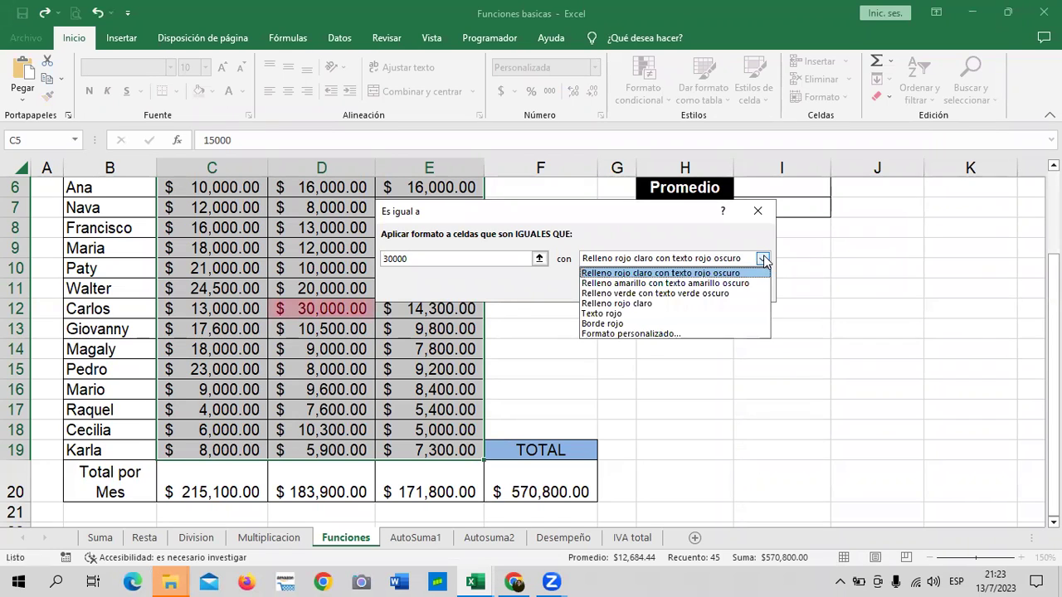
pyautogui.click(650, 294)
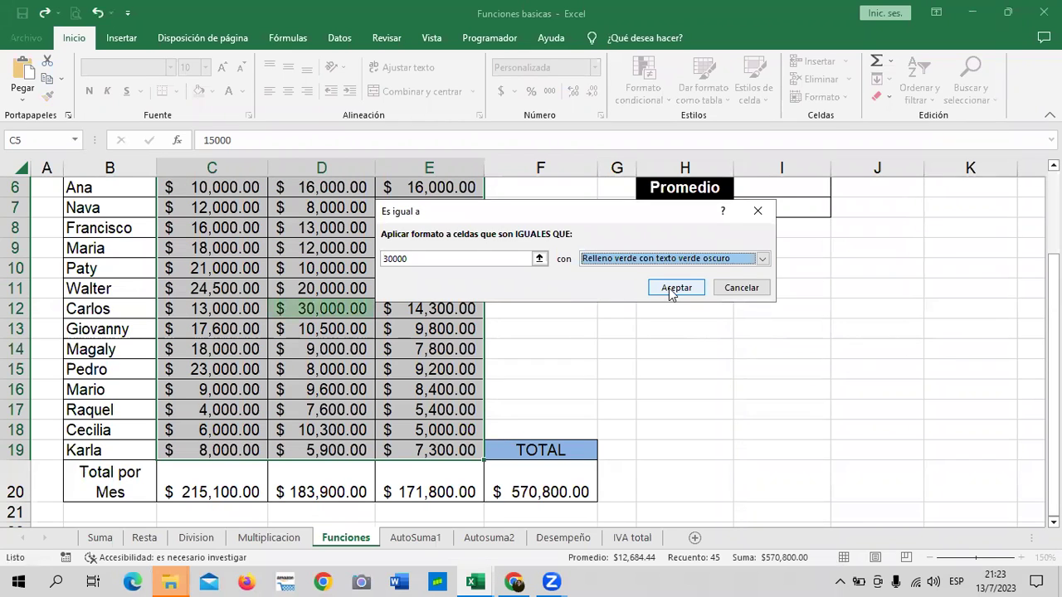
pyautogui.click(673, 289)
pyautogui.click(706, 313)
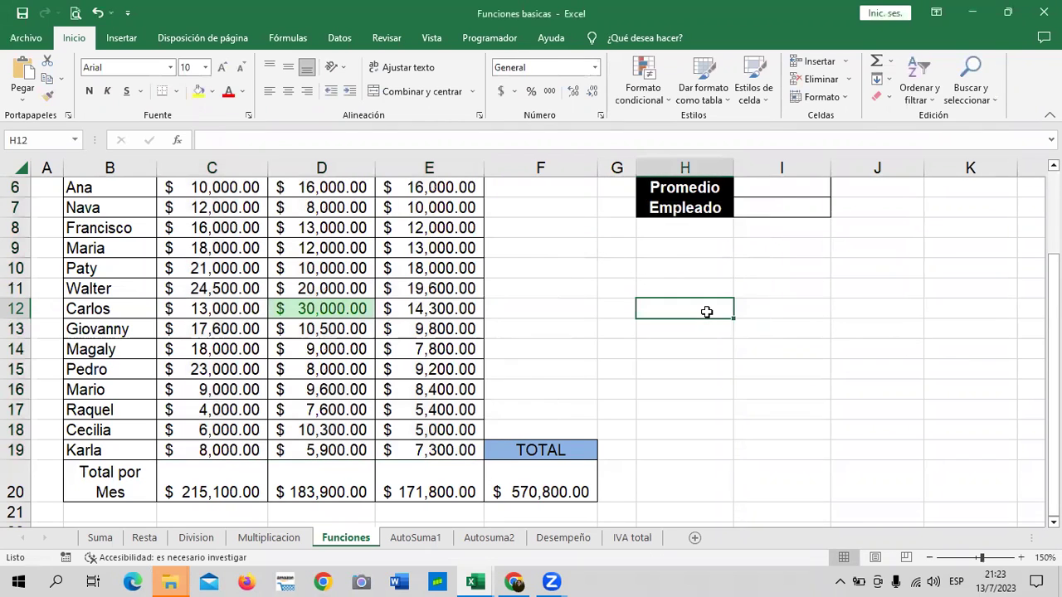
# Give the Maximo result cell I4 an olive-green fill
pyautogui.scroll(2, 688, 365)
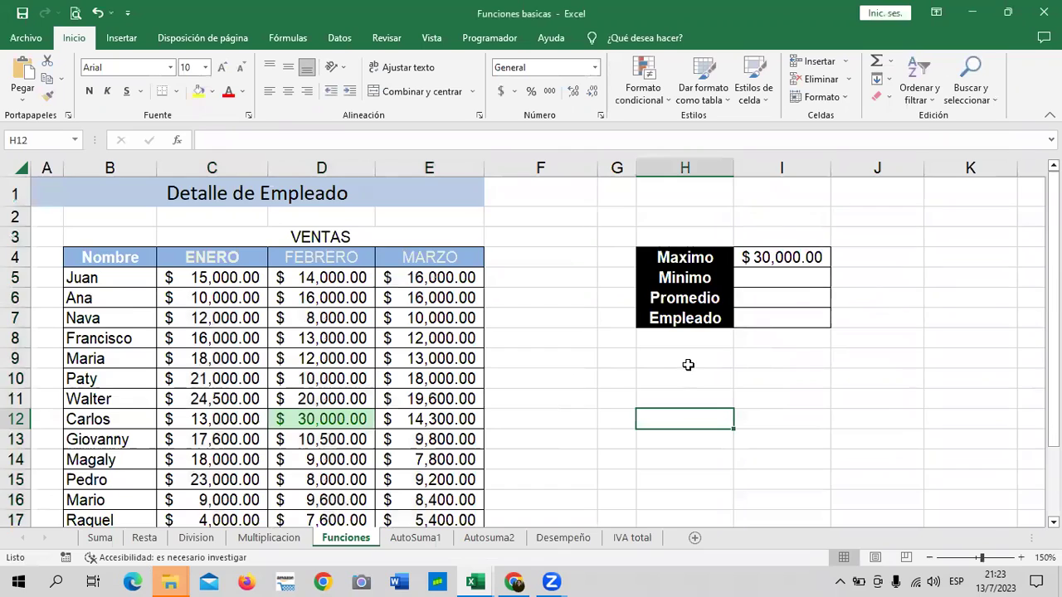
pyautogui.scroll(-1, 688, 365)
pyautogui.scroll(1, 682, 362)
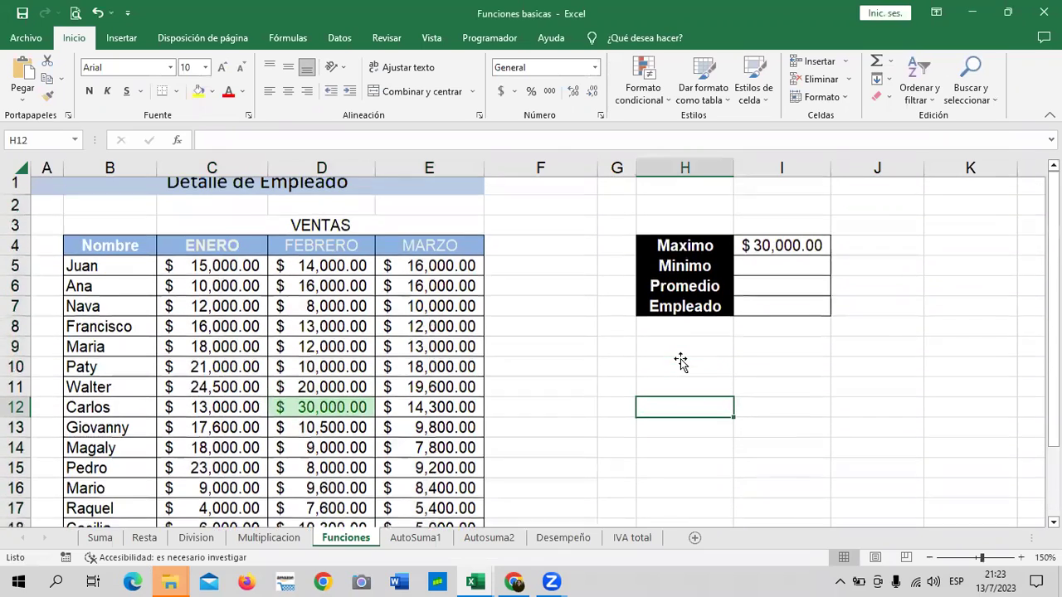
pyautogui.scroll(-1, 630, 469)
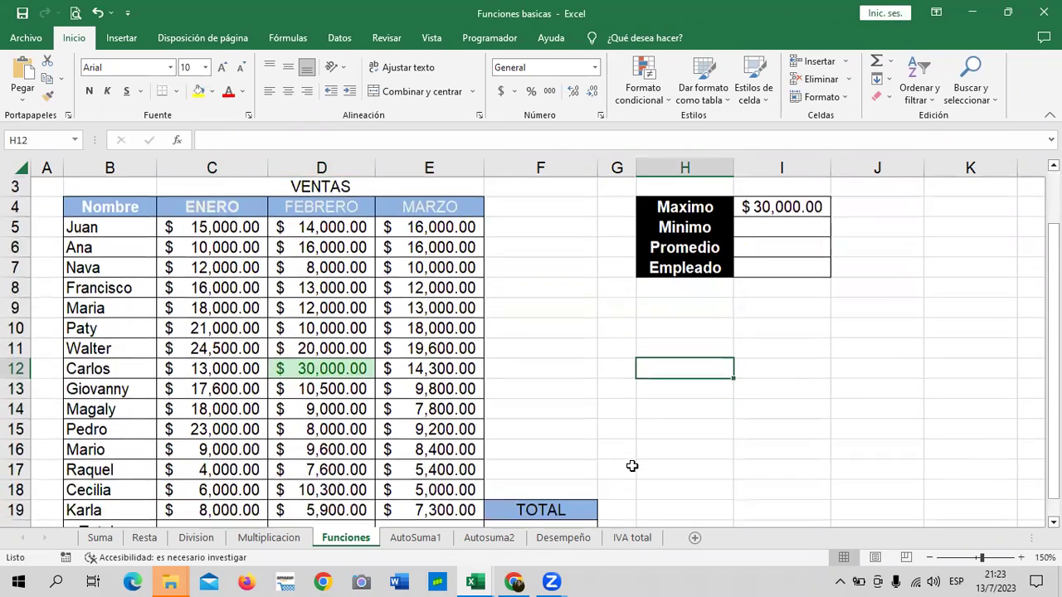
pyautogui.scroll(1, 747, 365)
pyautogui.click(765, 257)
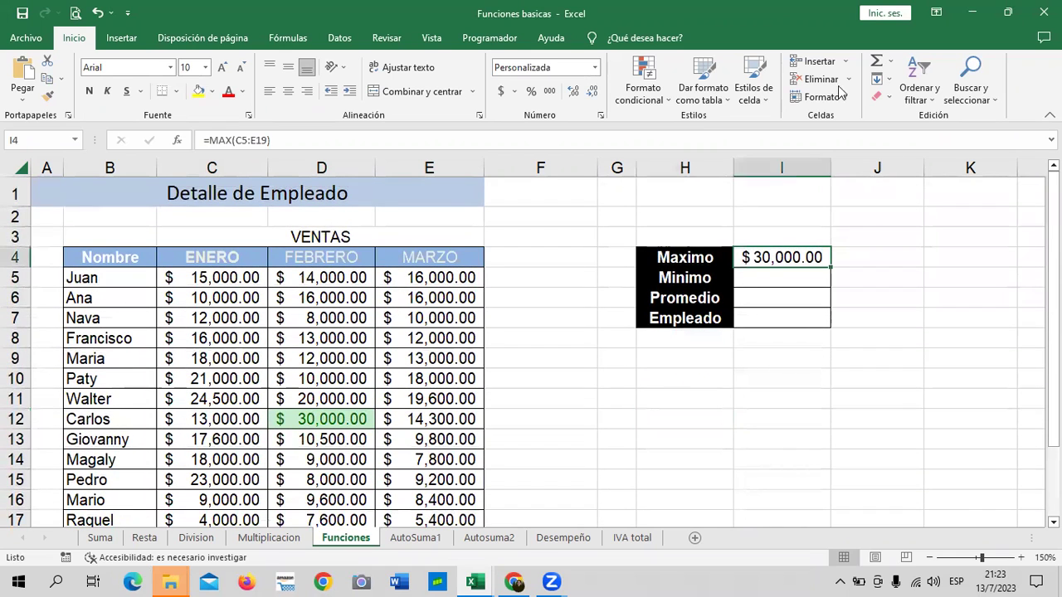
pyautogui.hotkey('ctrl', 'z')
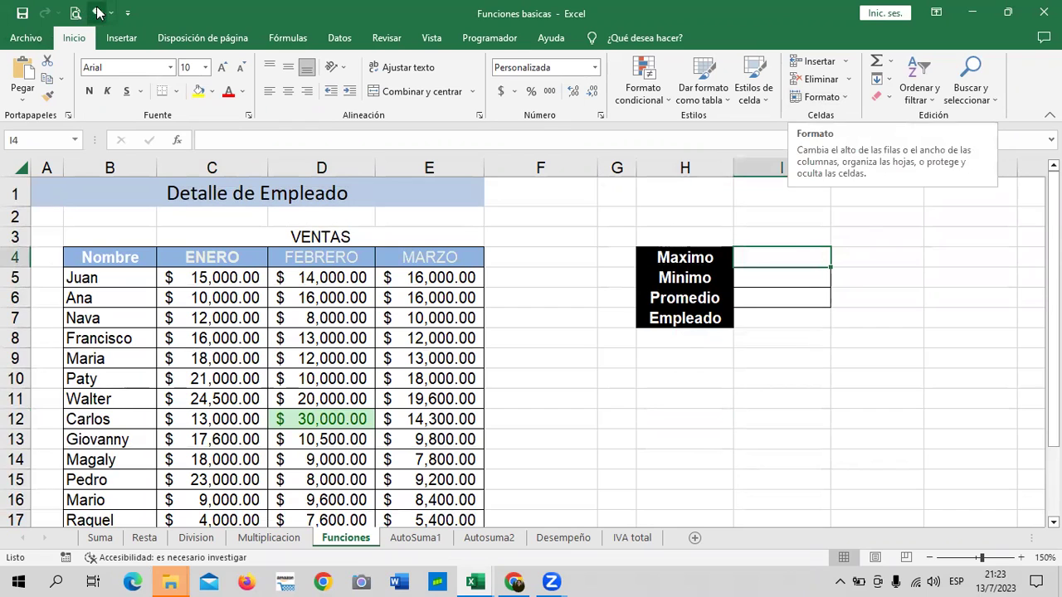
pyautogui.hotkey('ctrl', 'y')
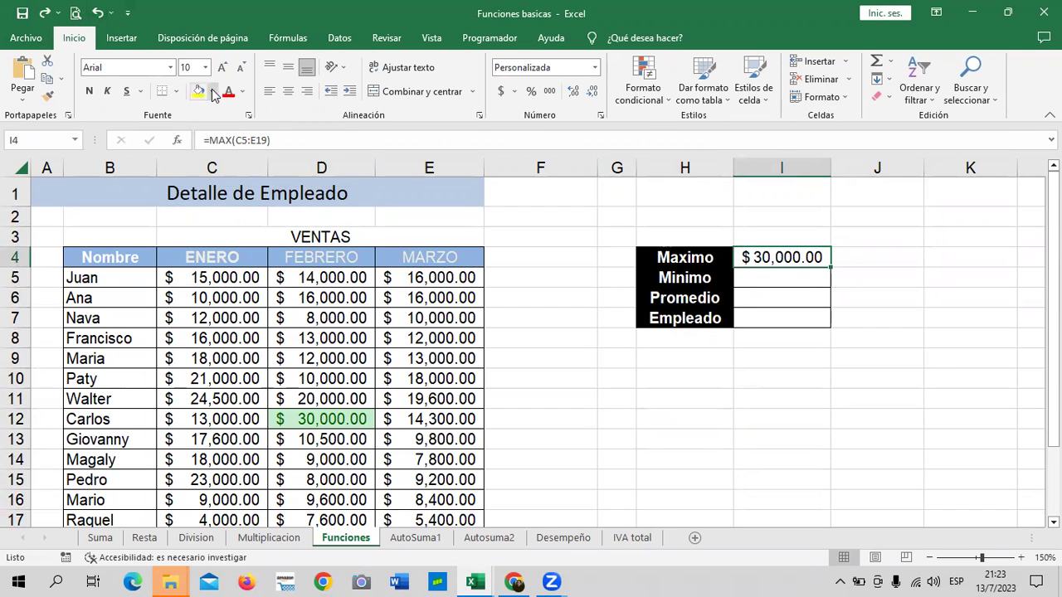
pyautogui.click(212, 91)
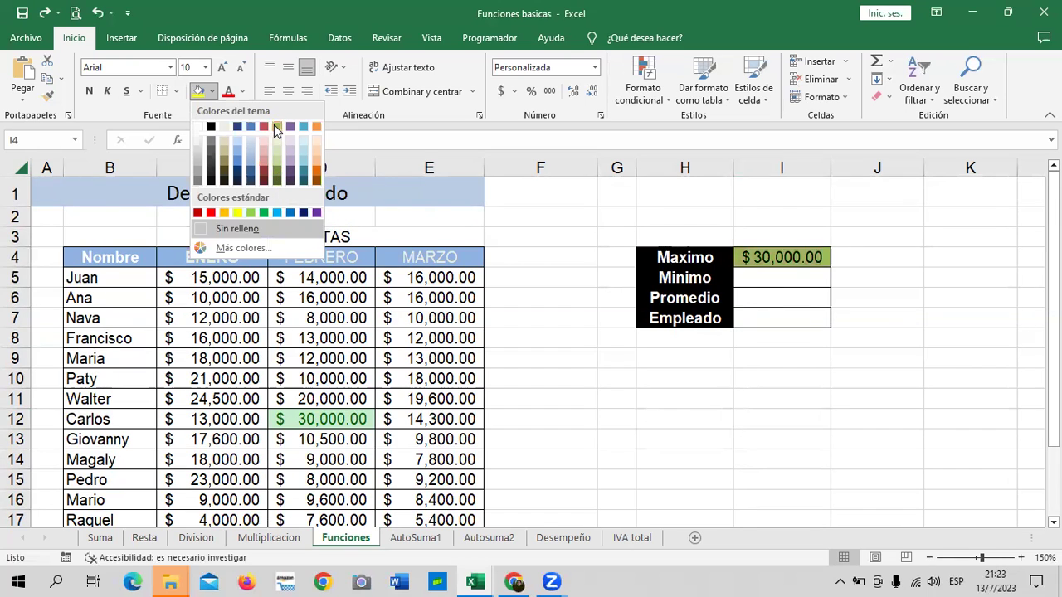
pyautogui.click(276, 166)
# Check the highlighted 30,000.00 in D12 and the MAX formula in I4
pyautogui.click(861, 375)
pyautogui.click(323, 423)
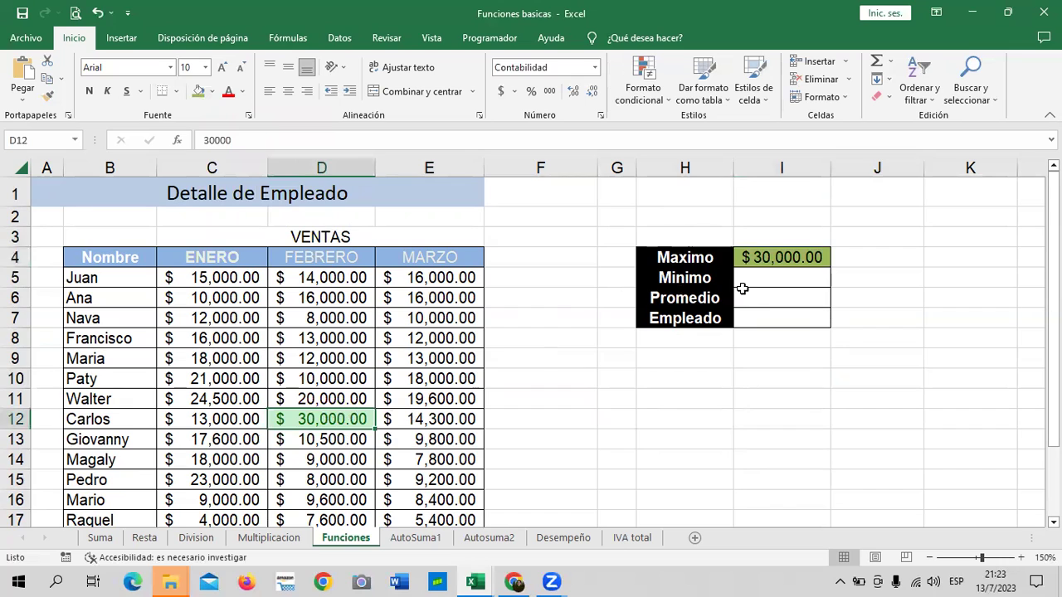
pyautogui.click(821, 261)
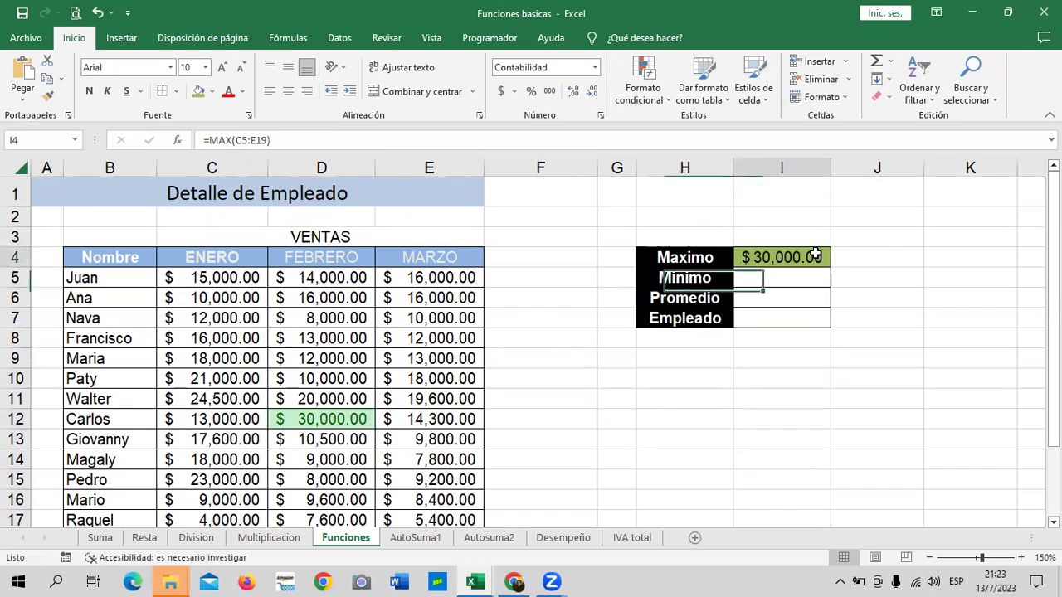
# Enter =MIN(C5:E19) in I5, returning the $4,000.00 lowest sale
pyautogui.click(764, 279)
pyautogui.write('=')
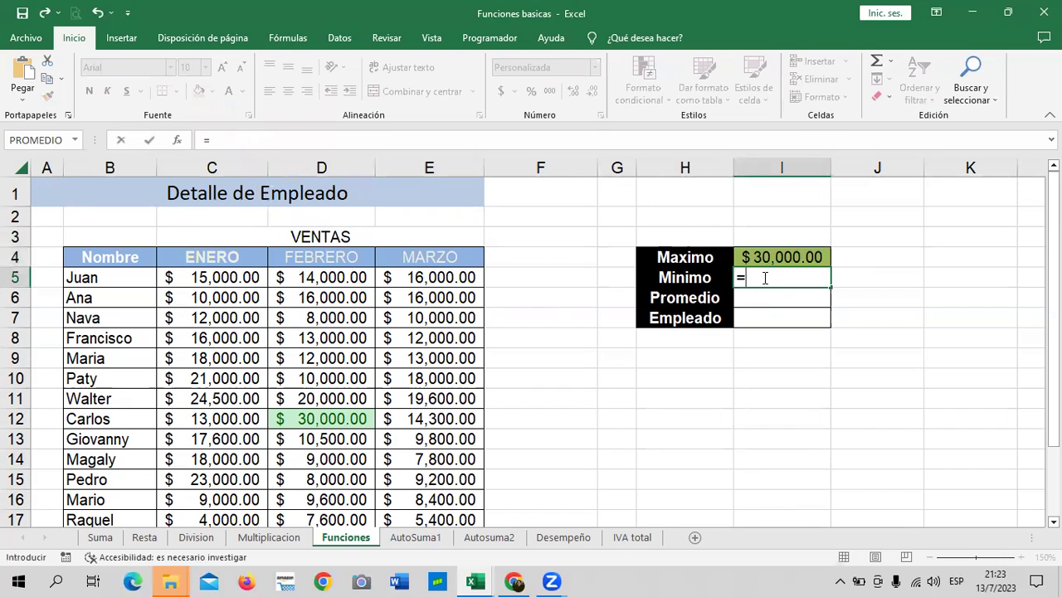
pyautogui.write('min')
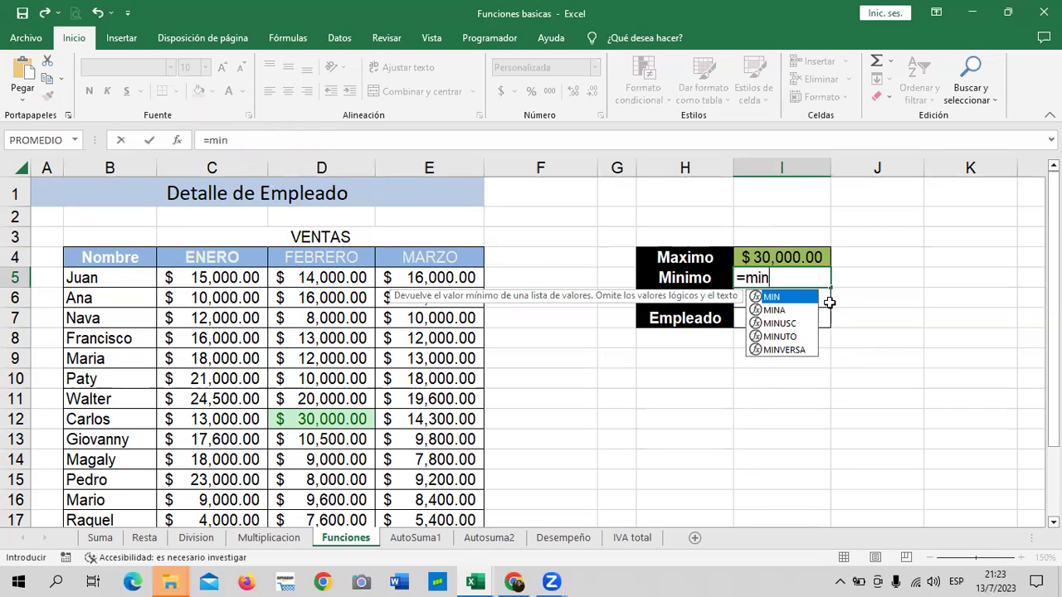
pyautogui.doubleClick(796, 297)
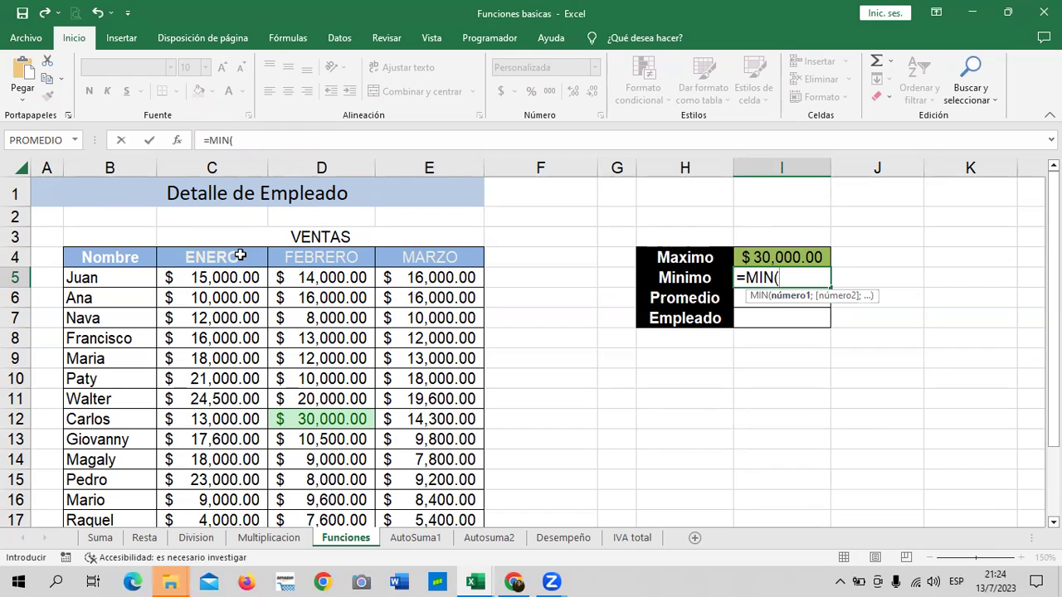
pyautogui.moveTo(177, 279)
pyautogui.mouseDown()
pyautogui.moveTo(414, 437)
pyautogui.moveTo(415, 449)
pyautogui.mouseUp()
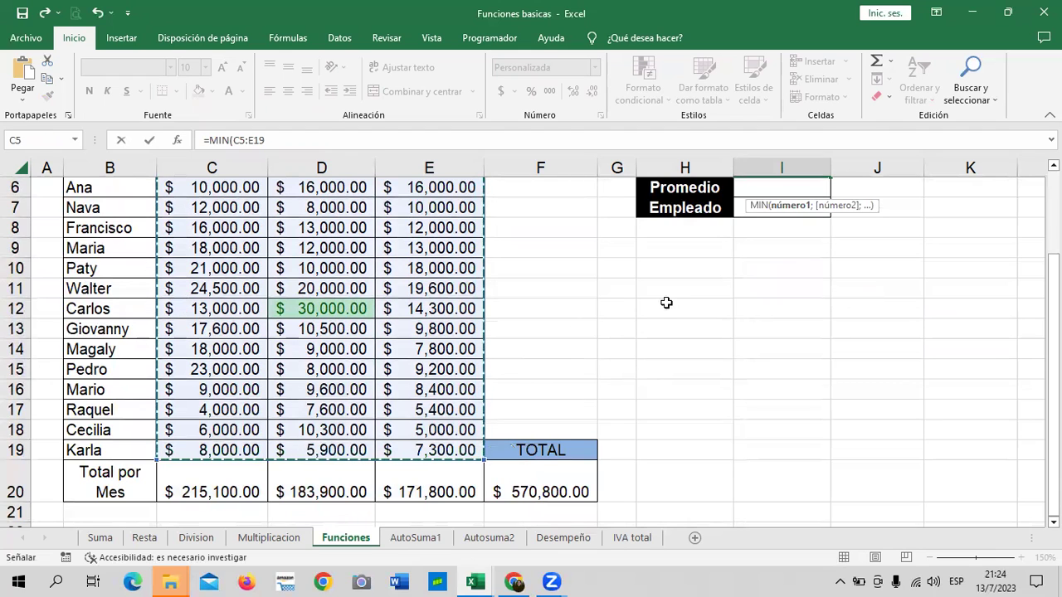
pyautogui.scroll(2, 667, 303)
pyautogui.scroll(1, 921, 253)
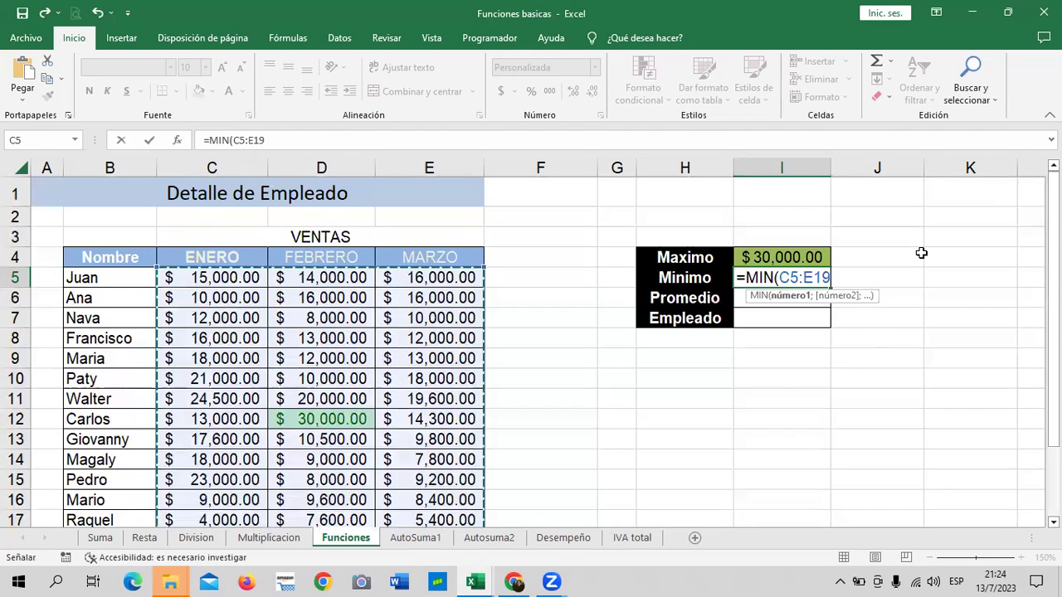
pyautogui.write(')')
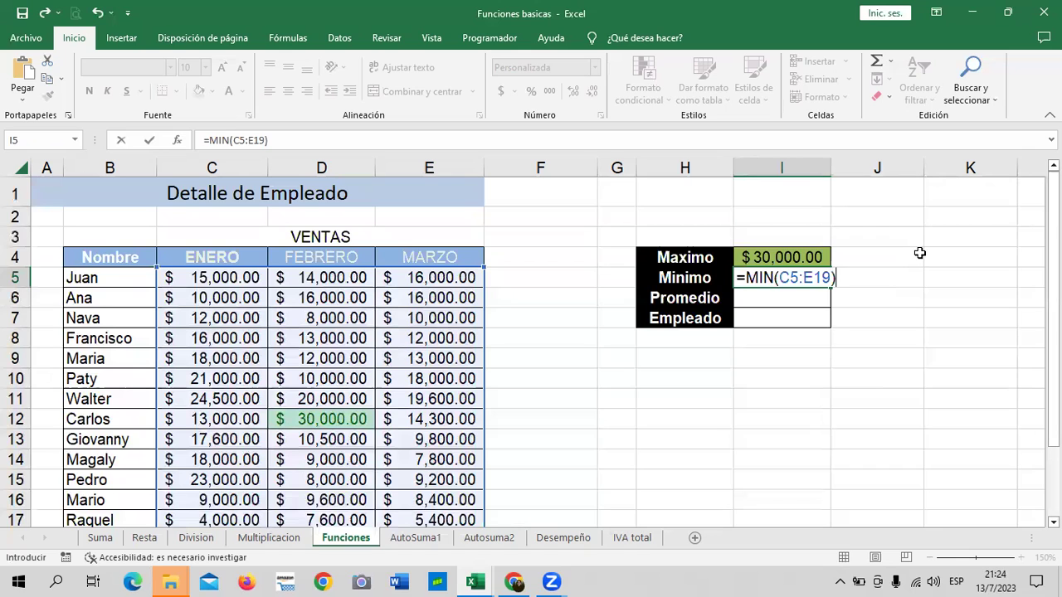
pyautogui.press('Return')
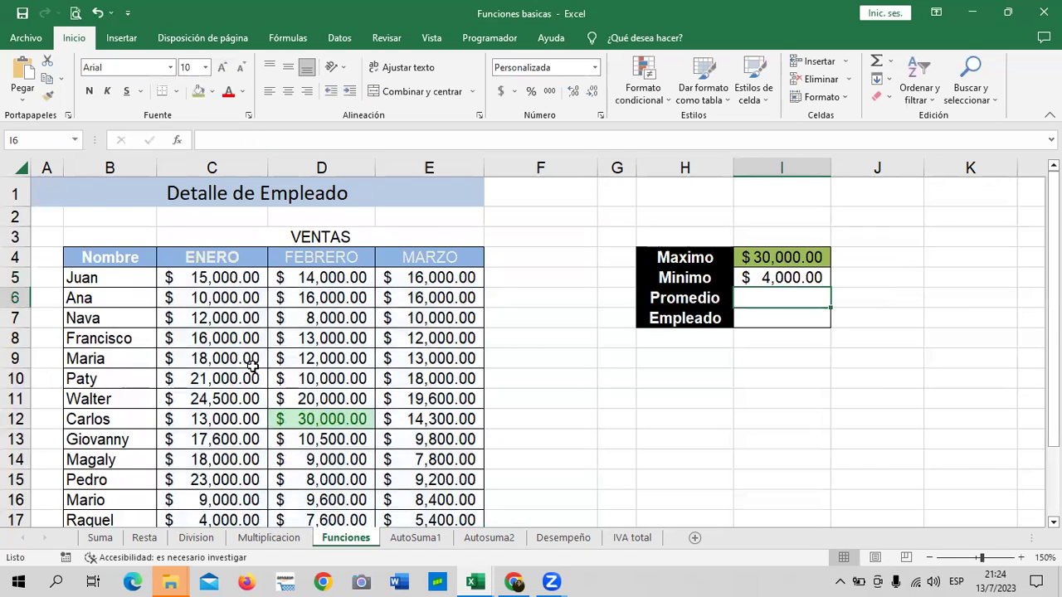
pyautogui.scroll(-1, 249, 367)
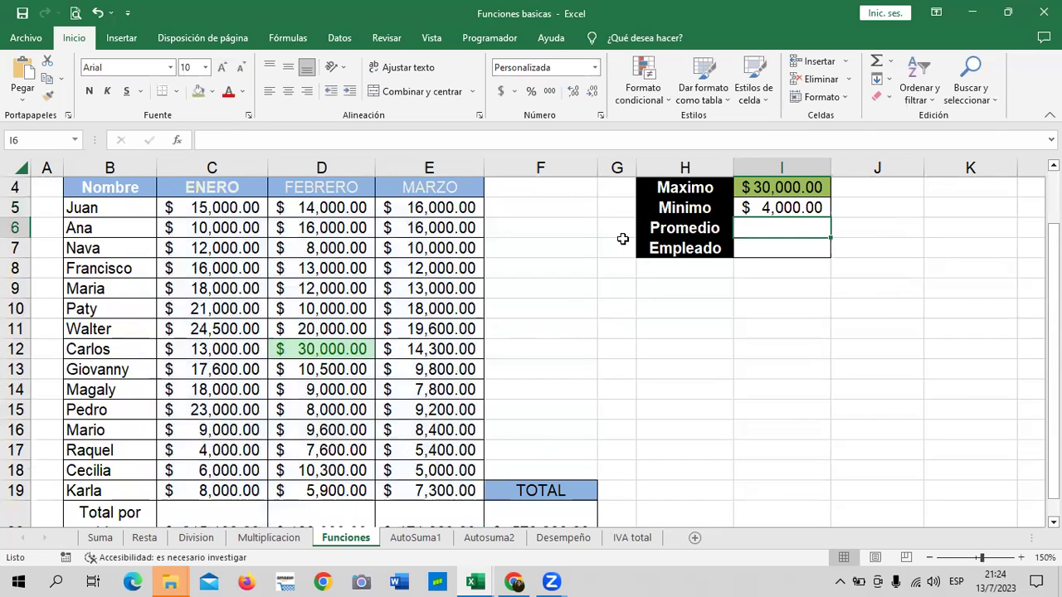
pyautogui.click(773, 207)
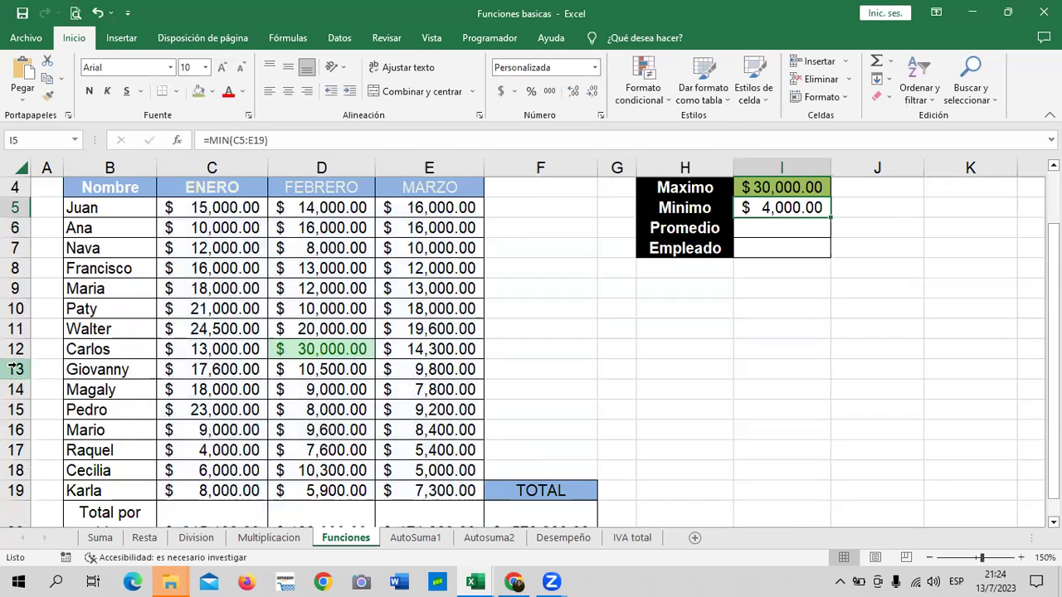
# Highlight sales in C5:E19 equal to 4000 in light red, marking Raquel's 4,000.00
pyautogui.click(235, 209)
pyautogui.moveTo(235, 208); pyautogui.dragTo(403, 475)
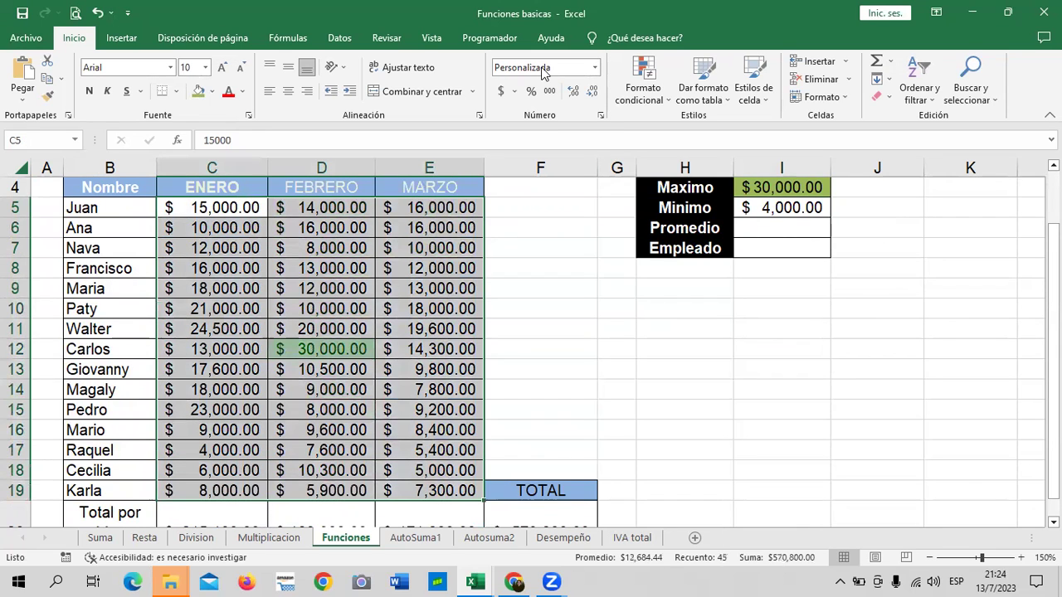
pyautogui.click(643, 83)
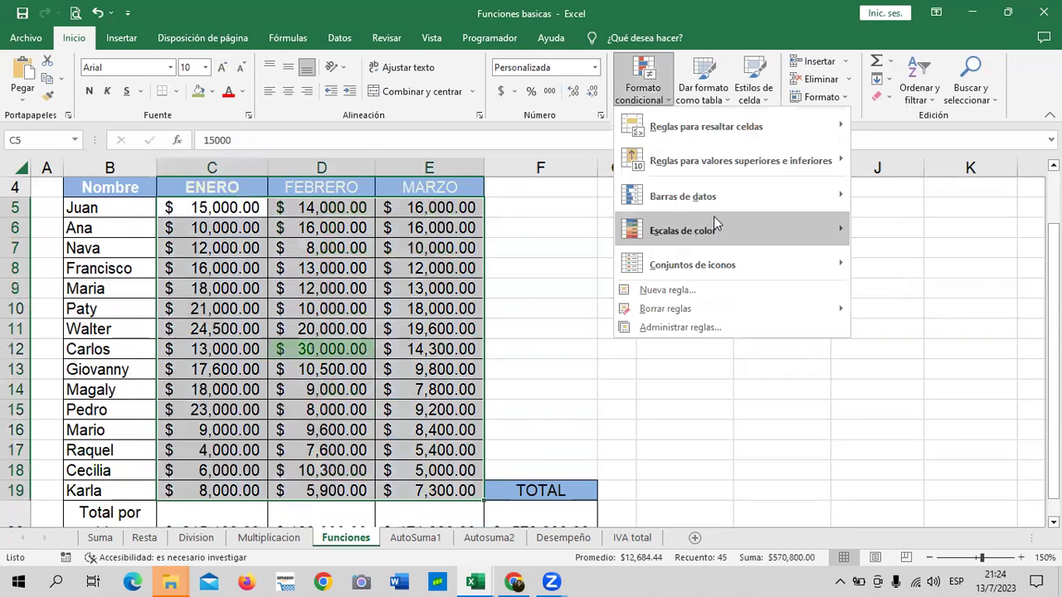
pyautogui.moveTo(755, 133)
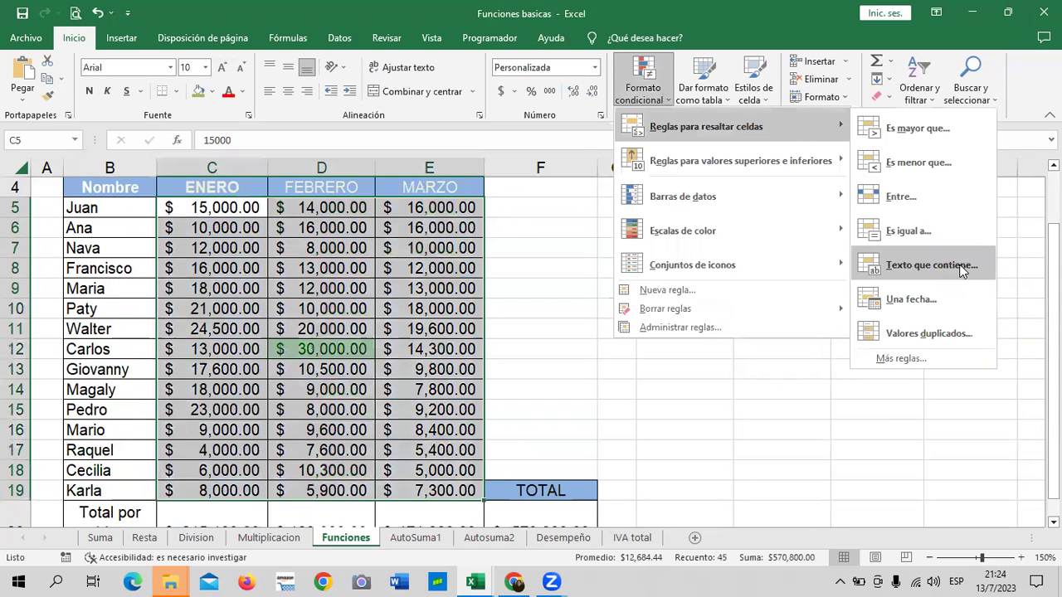
pyautogui.click(964, 227)
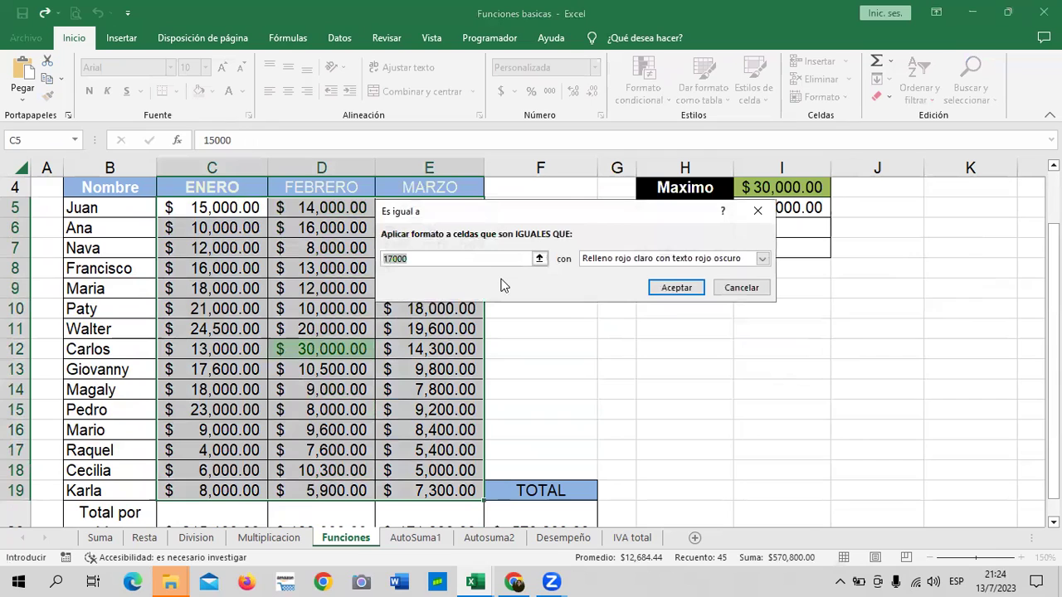
pyautogui.write('4000')
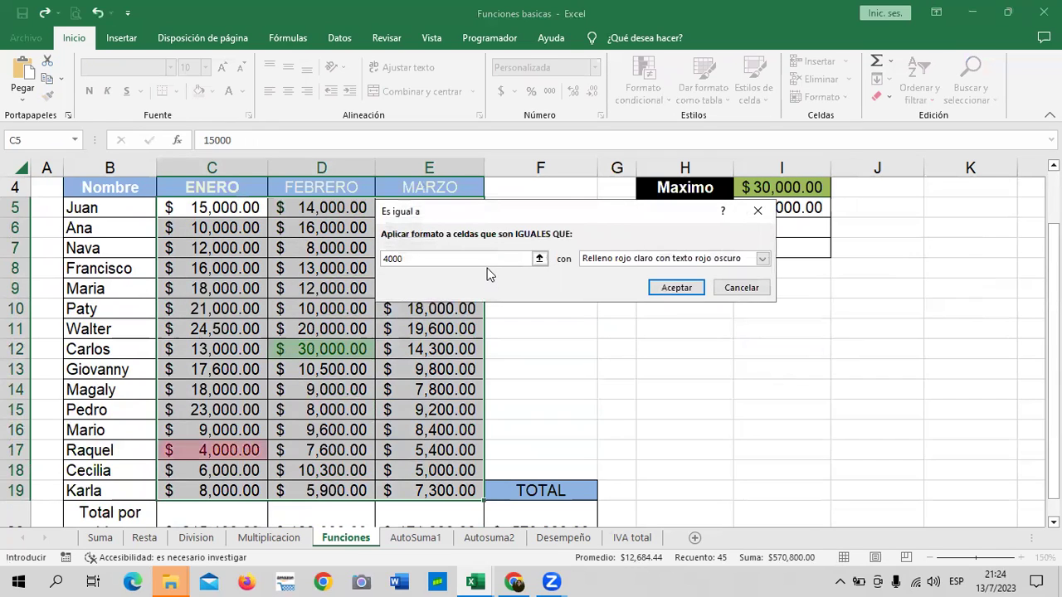
pyautogui.click(676, 287)
pyautogui.click(755, 354)
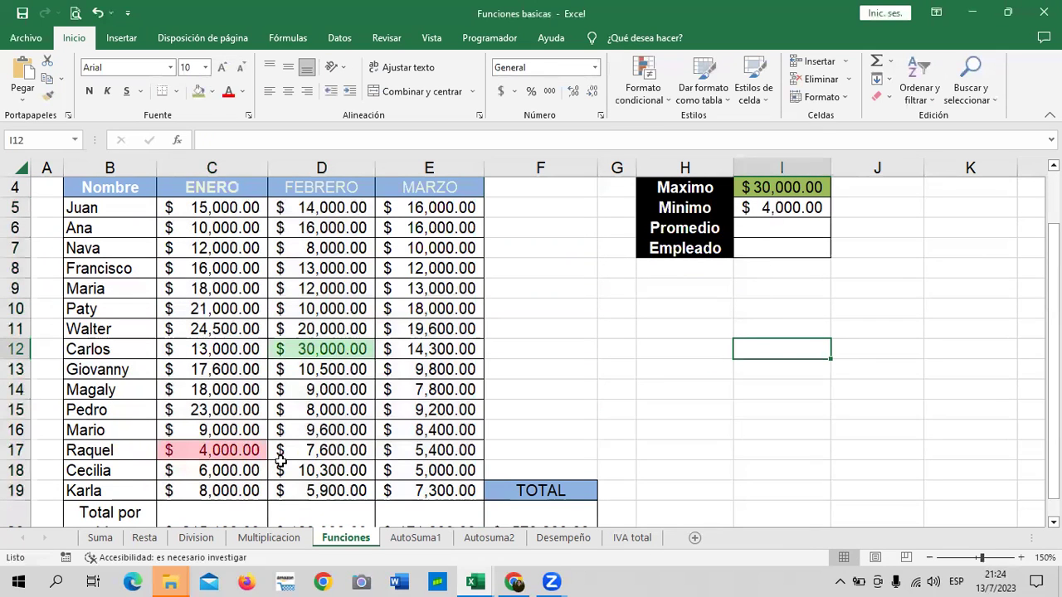
pyautogui.click(247, 456)
pyautogui.scroll(1, 239, 448)
pyautogui.scroll(-1, 237, 446)
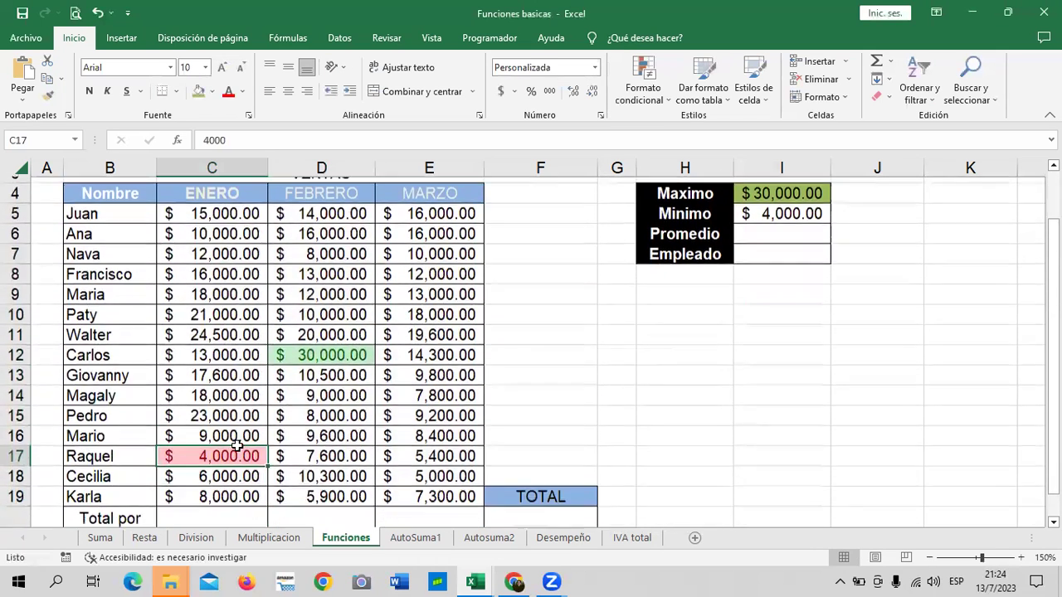
pyautogui.click(108, 452)
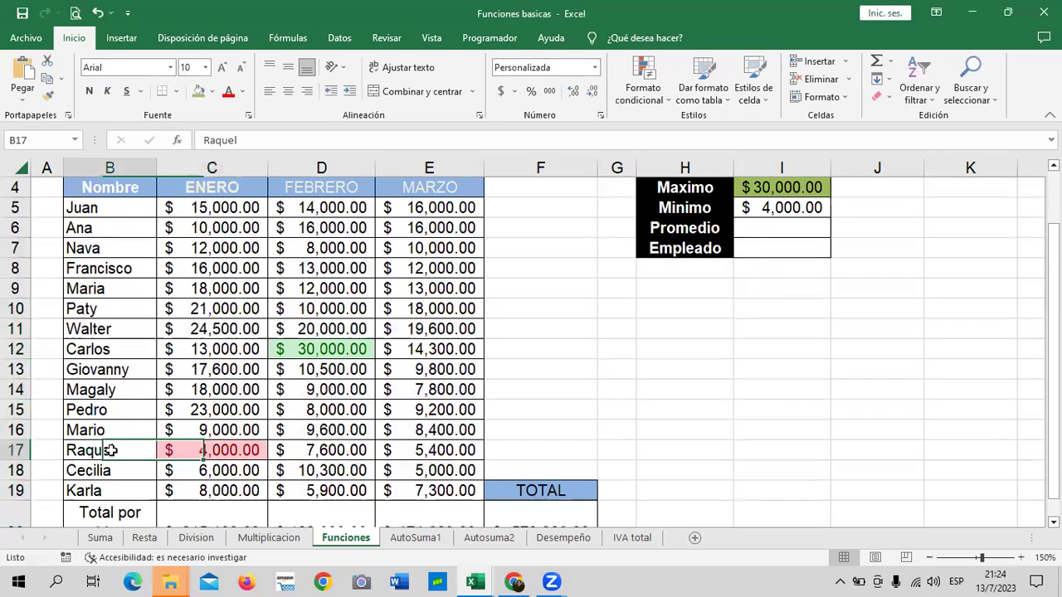
# Give the Minimo result cell I5 a light pink fill
pyautogui.click(779, 209)
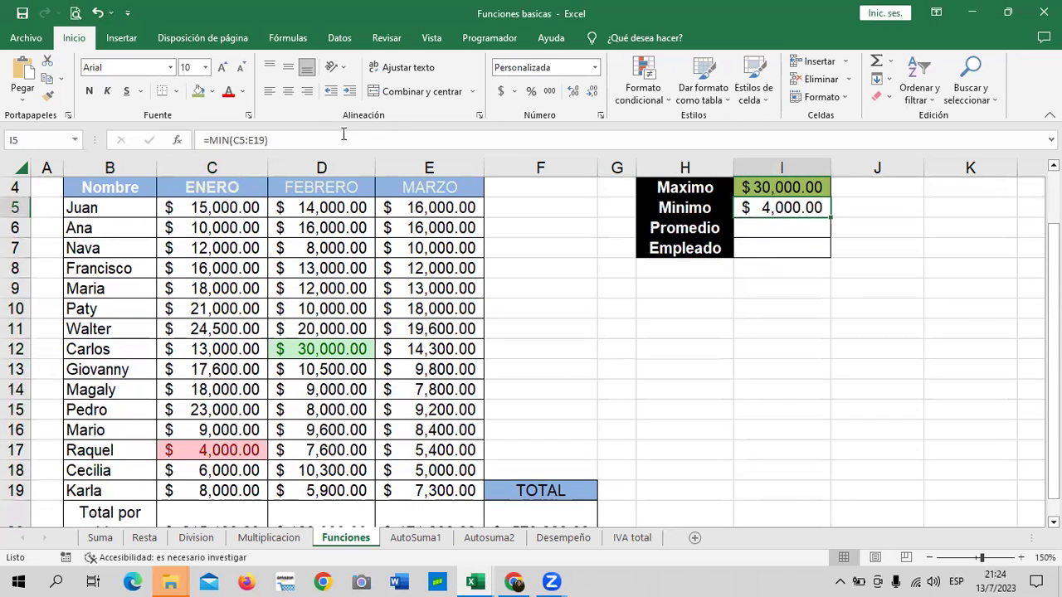
pyautogui.click(213, 91)
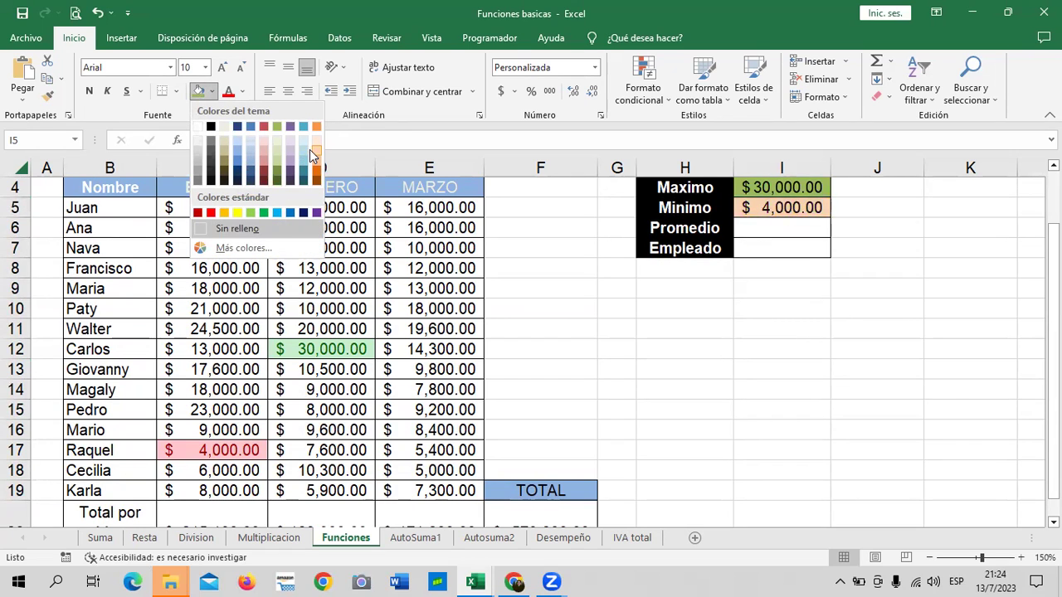
pyautogui.click(264, 150)
pyautogui.click(934, 378)
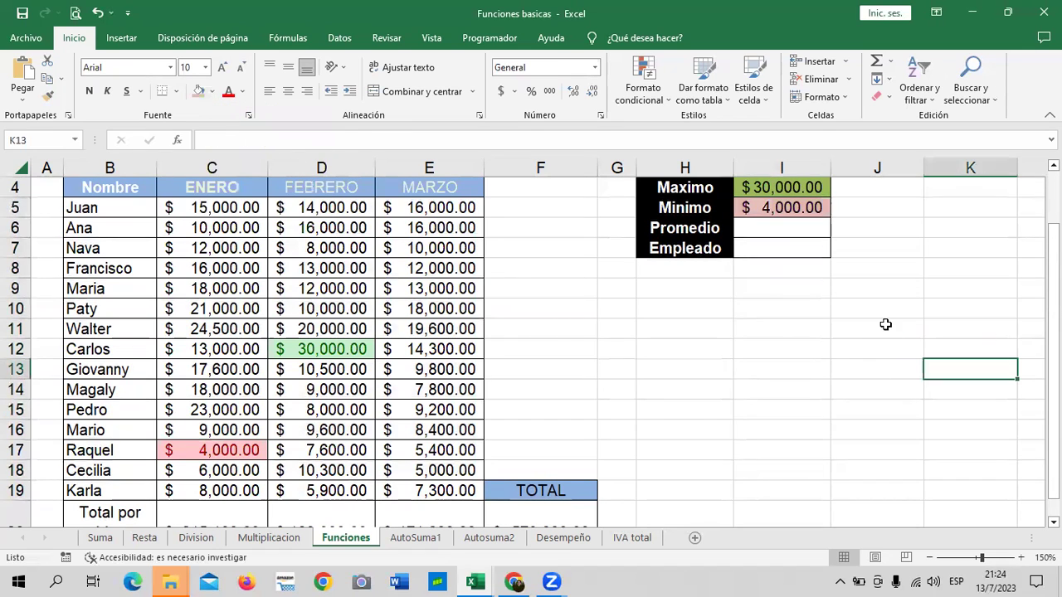
pyautogui.click(788, 227)
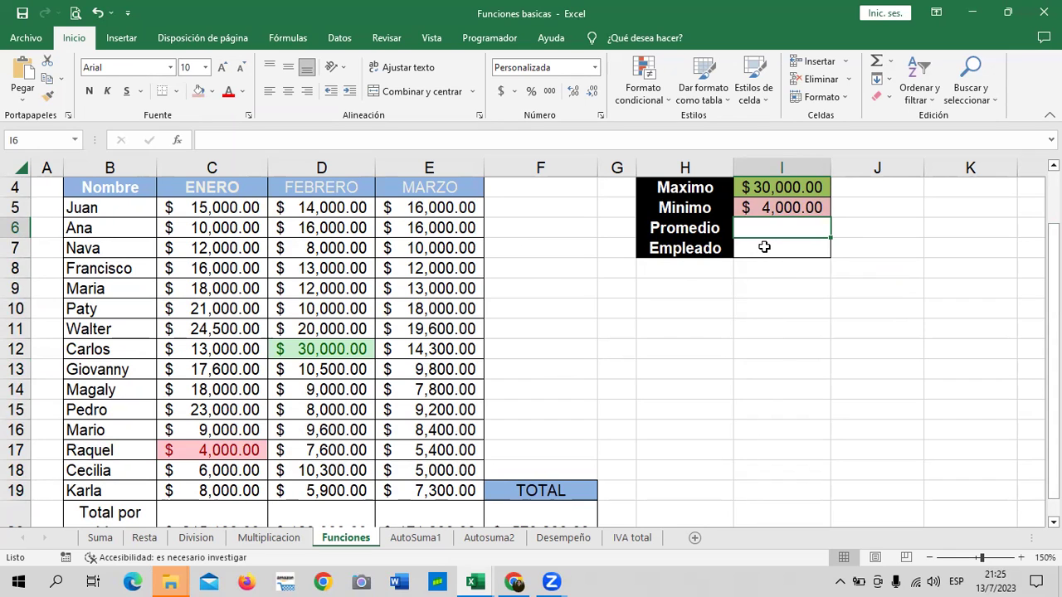
# Start the average formula in I6 as =PROMEDIO( via autocomplete
pyautogui.write('=prom')
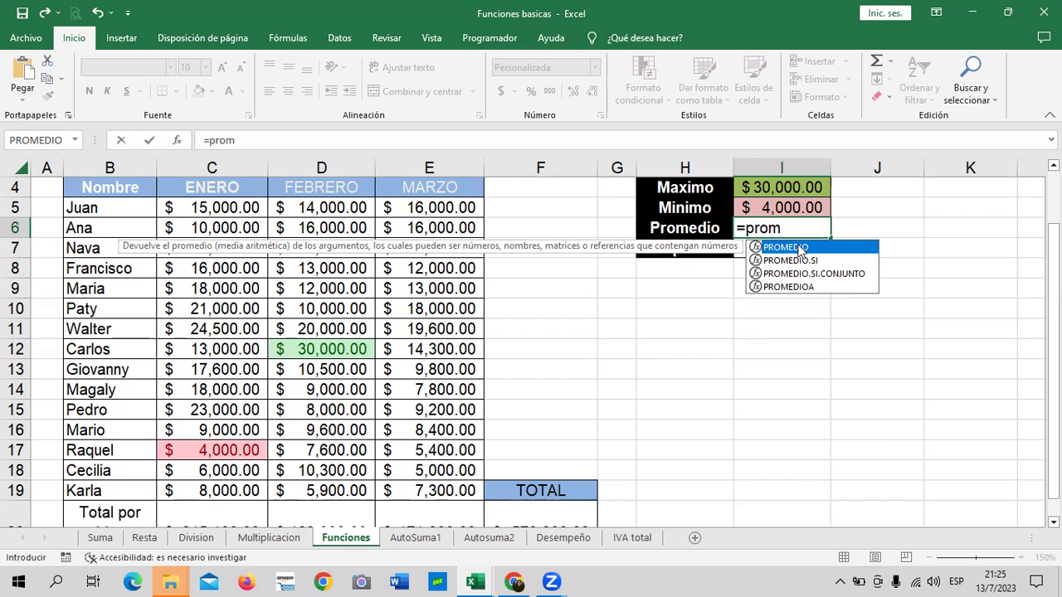
pyautogui.doubleClick(844, 248)
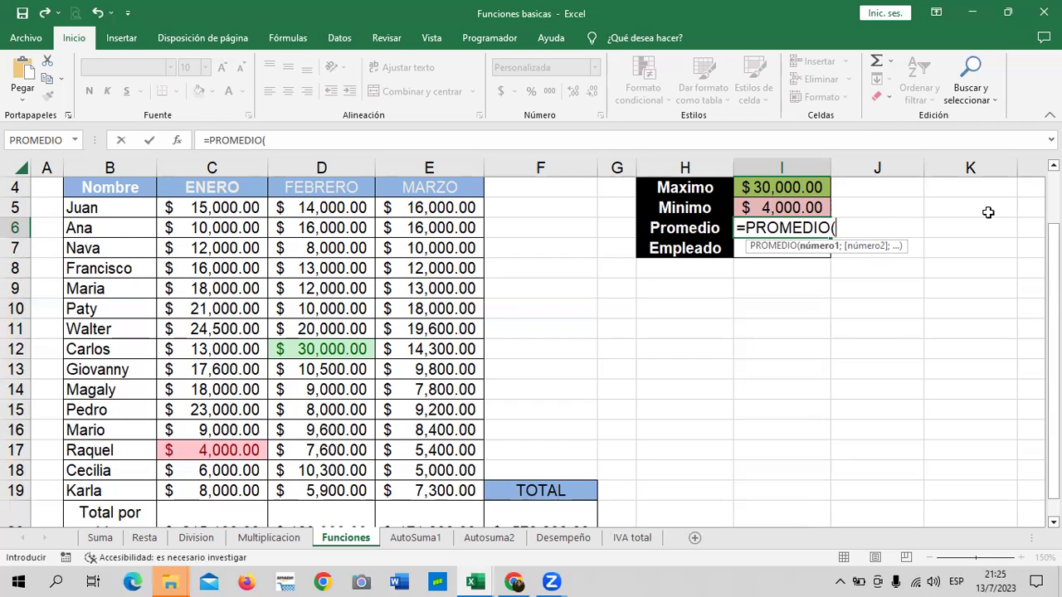
# Complete =PROMEDIO(C5:E19) in I6 so Promedio shows $12,684.44, then recheck the formula
pyautogui.moveTo(204, 209); pyautogui.dragTo(422, 490)
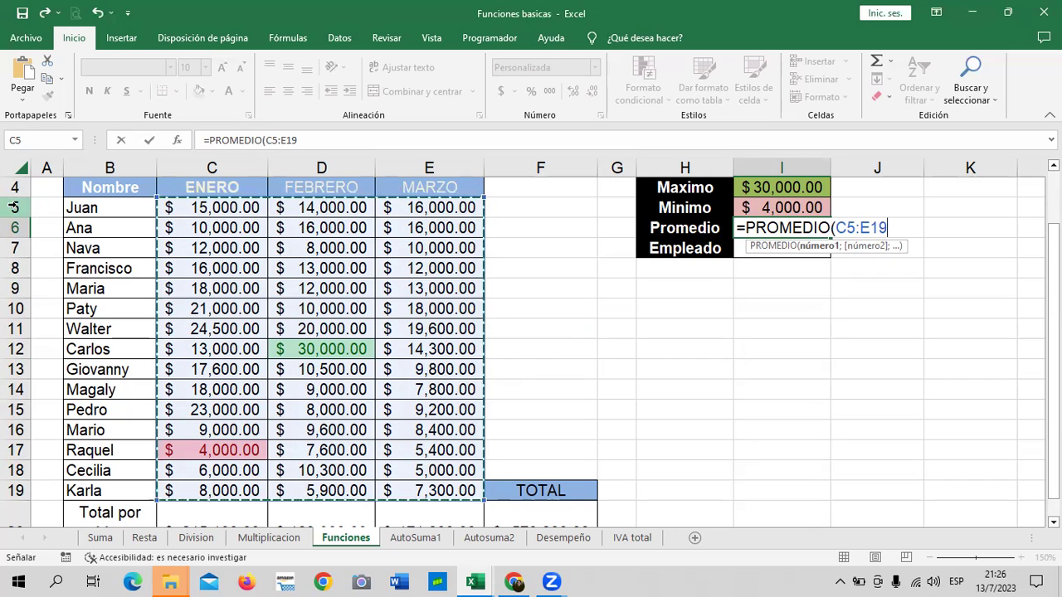
pyautogui.write(')')
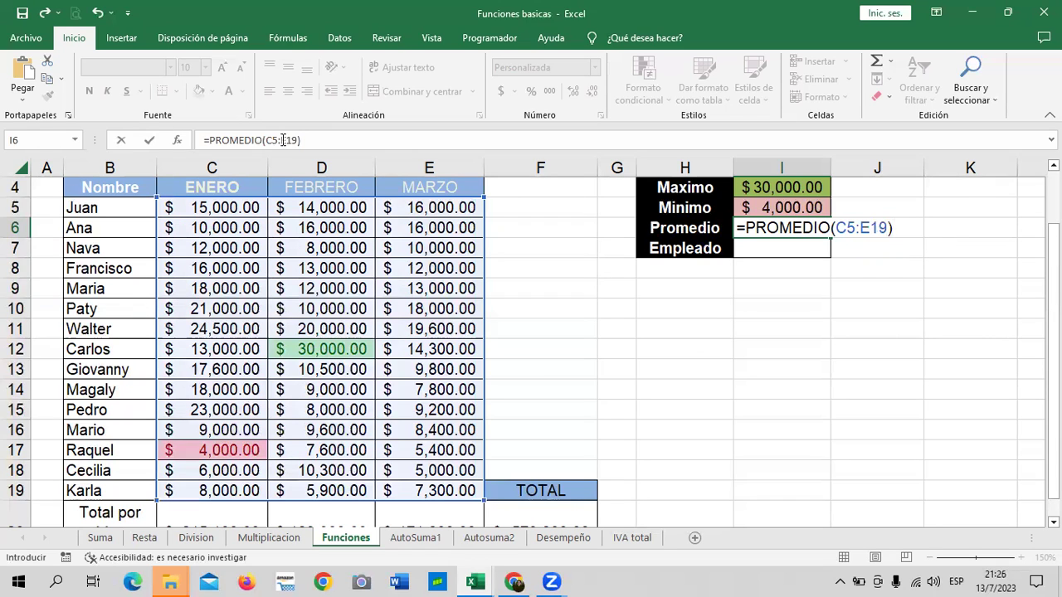
pyautogui.press('Return')
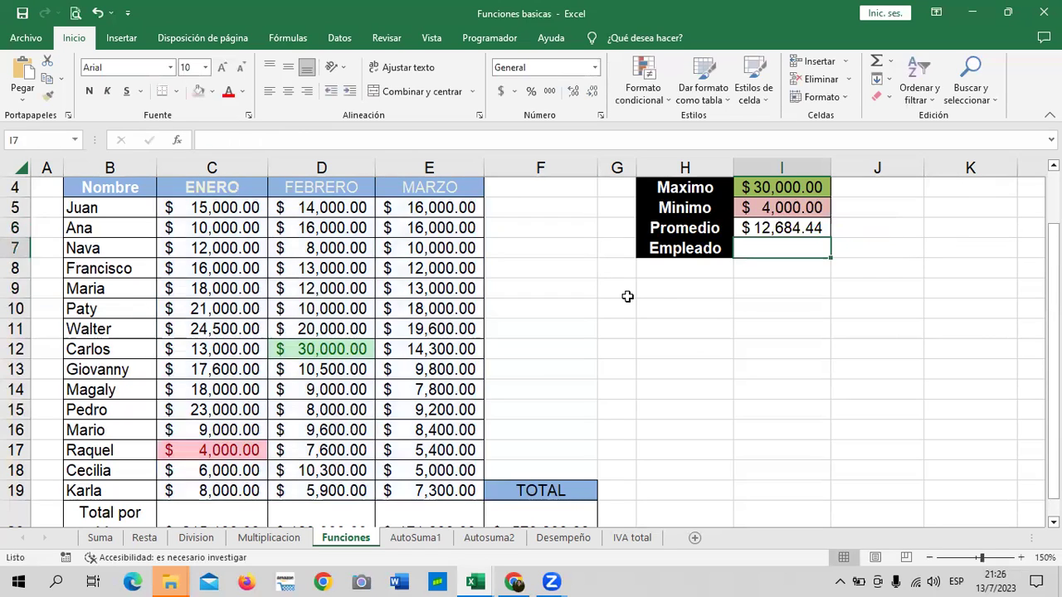
pyautogui.click(770, 228)
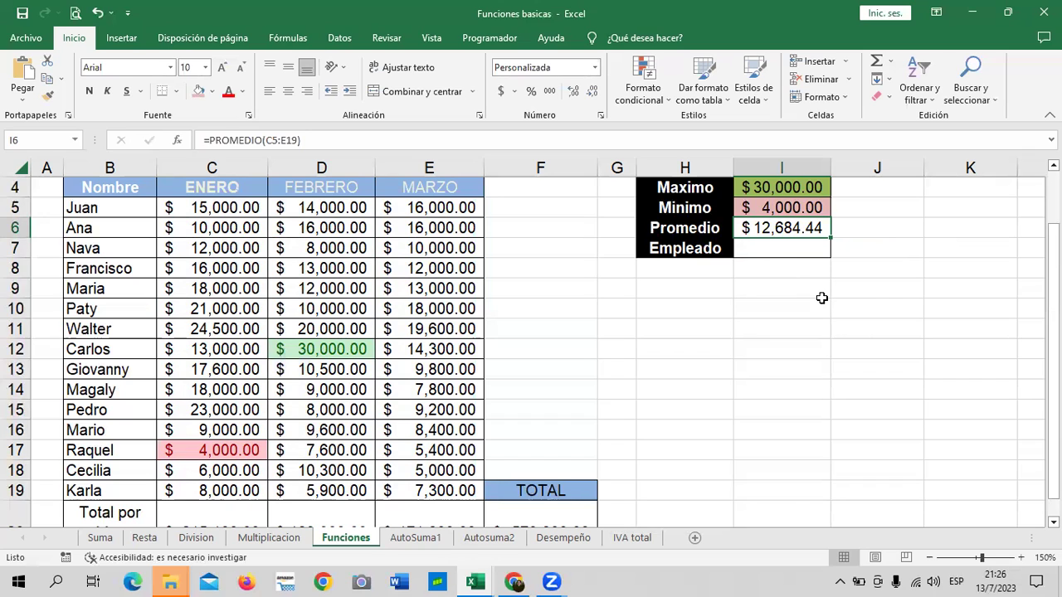
pyautogui.click(426, 140)
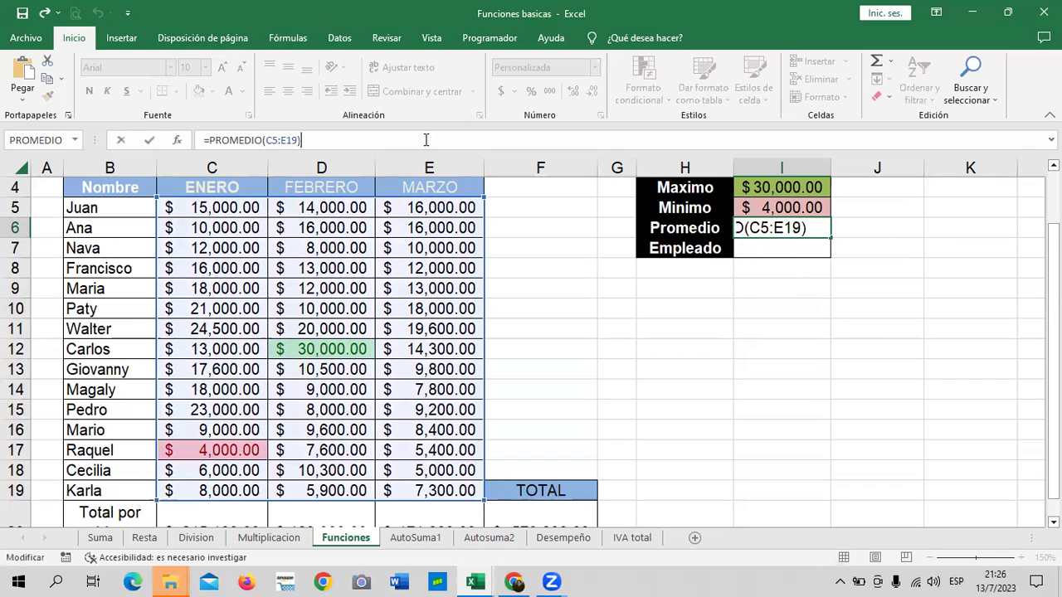
pyautogui.click(741, 387)
pyautogui.click(764, 303)
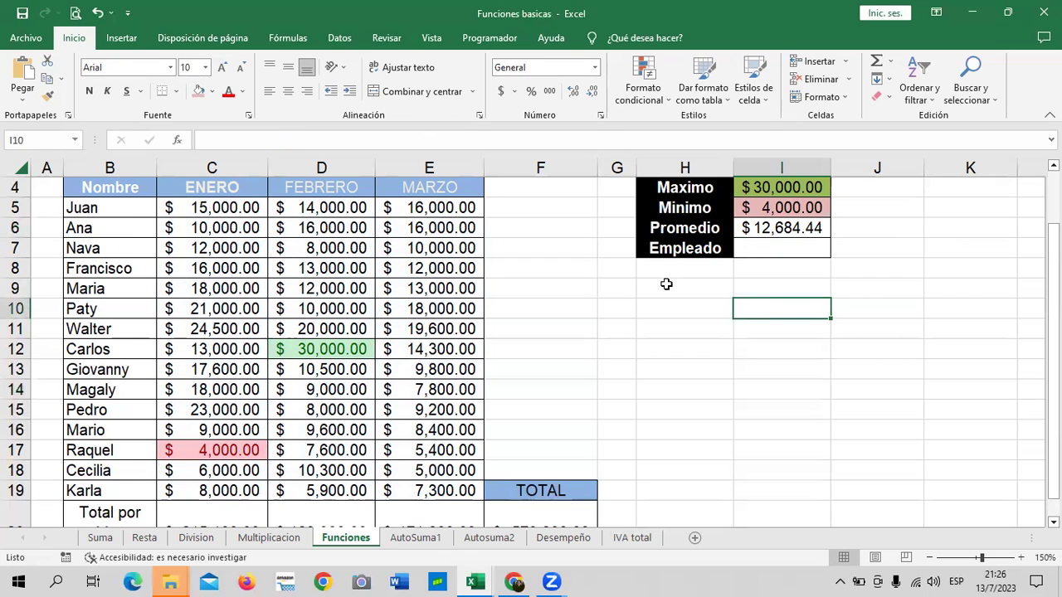
# Enter =PROMEDIO(C4:C19) in I10 and format the $14,340.00 January average as currency
pyautogui.write('=prom')
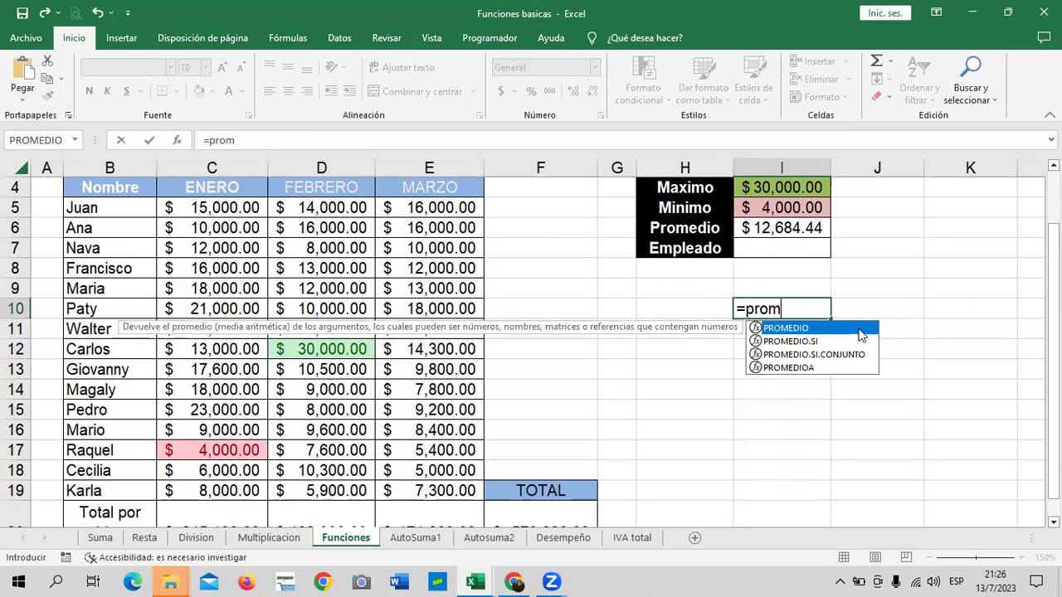
pyautogui.doubleClick(846, 327)
pyautogui.moveTo(222, 195); pyautogui.dragTo(231, 491)
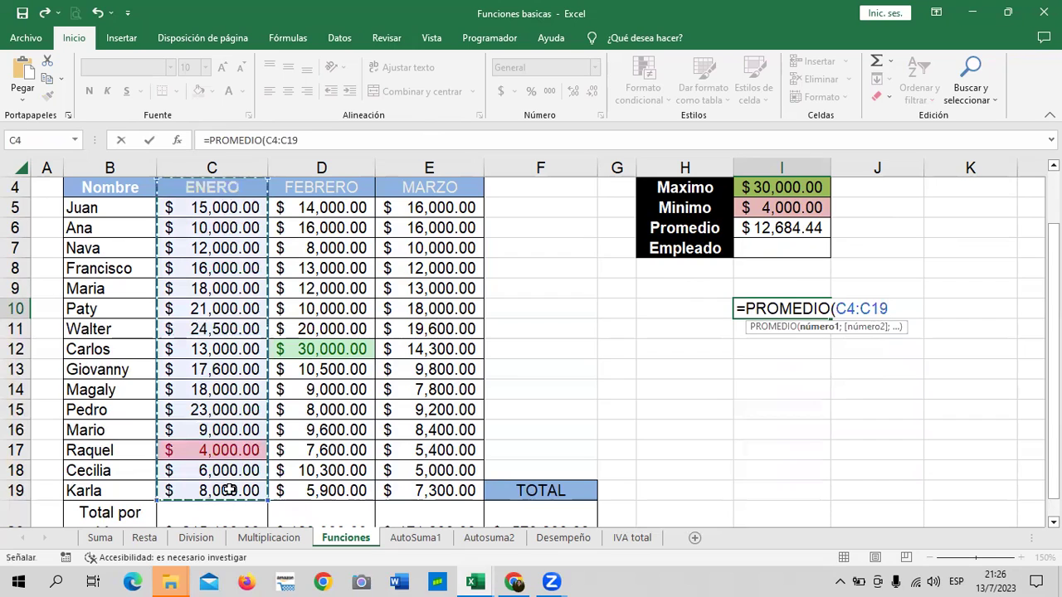
pyautogui.write(')')
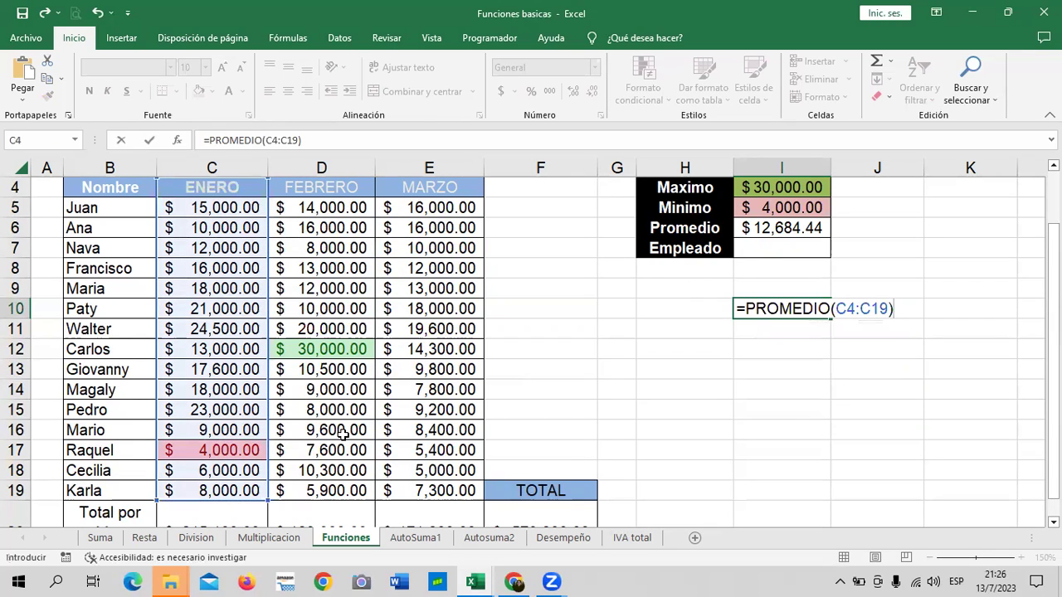
pyautogui.press('Return')
pyautogui.click(796, 308)
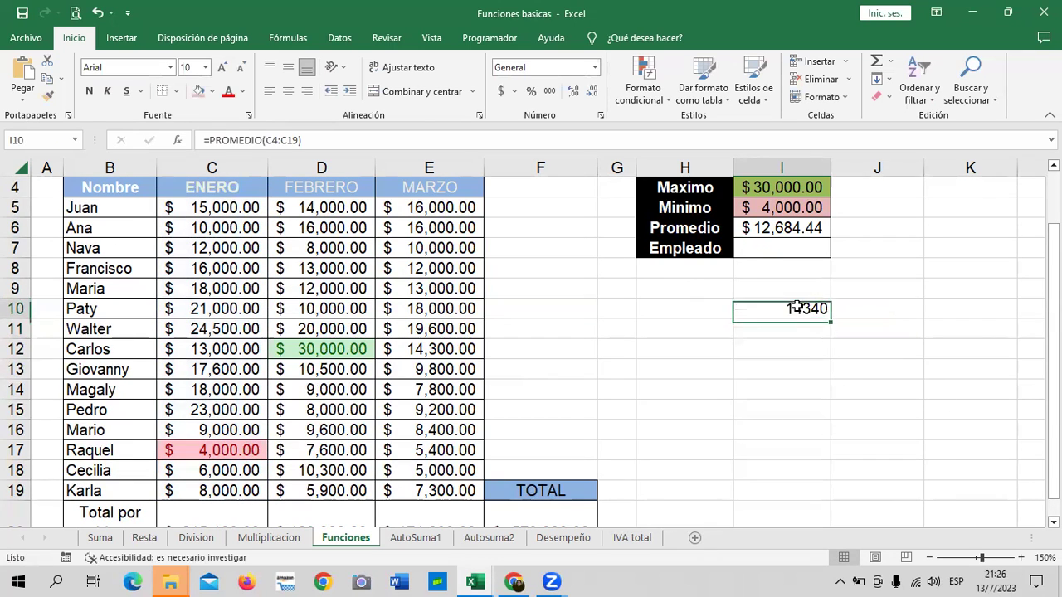
pyautogui.click(501, 92)
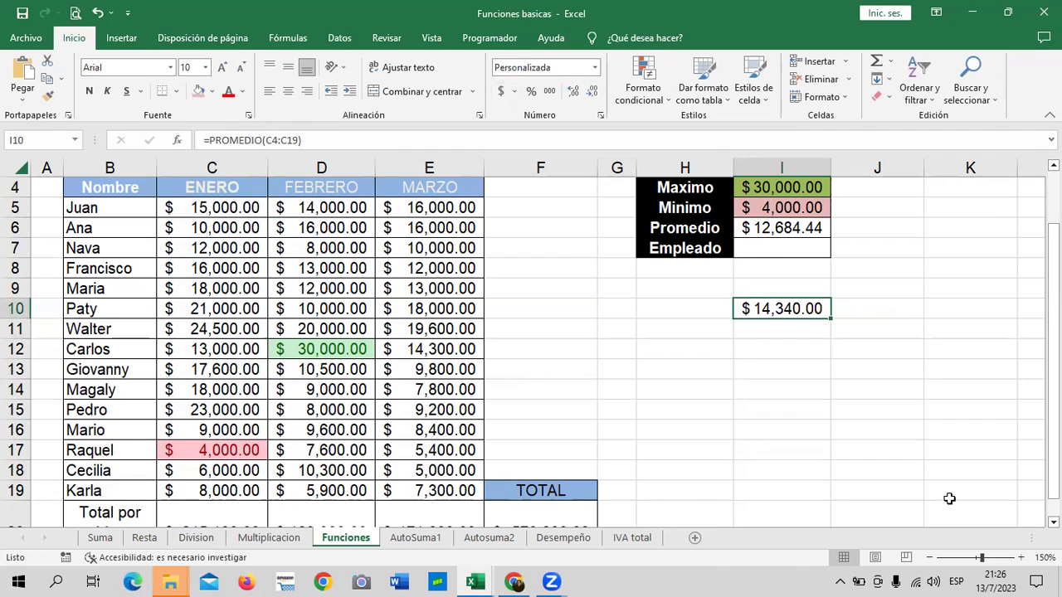
pyautogui.click(839, 403)
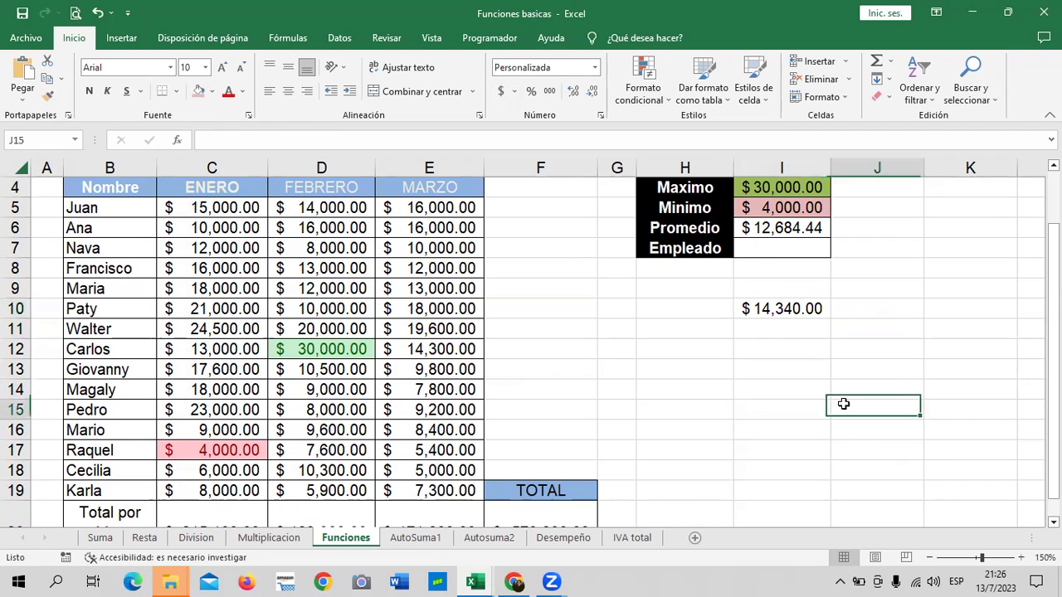
# Label the January average in H10 as 'P. ENERO'
pyautogui.click(688, 308)
pyautogui.write('enero')
pyautogui.press('capslock')
pyautogui.press('BackSpace')
pyautogui.press('BackSpace')
pyautogui.press('BackSpace')
pyautogui.press('BackSpace')
pyautogui.press('BackSpace')
pyautogui.write('P')
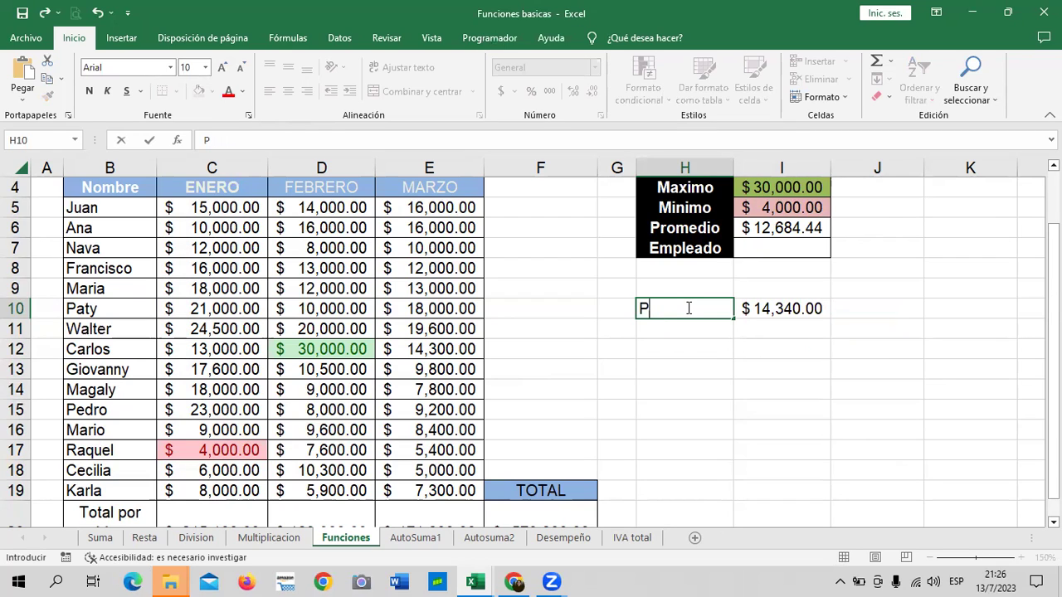
pyautogui.write('. ENERO')
pyautogui.press('Return')
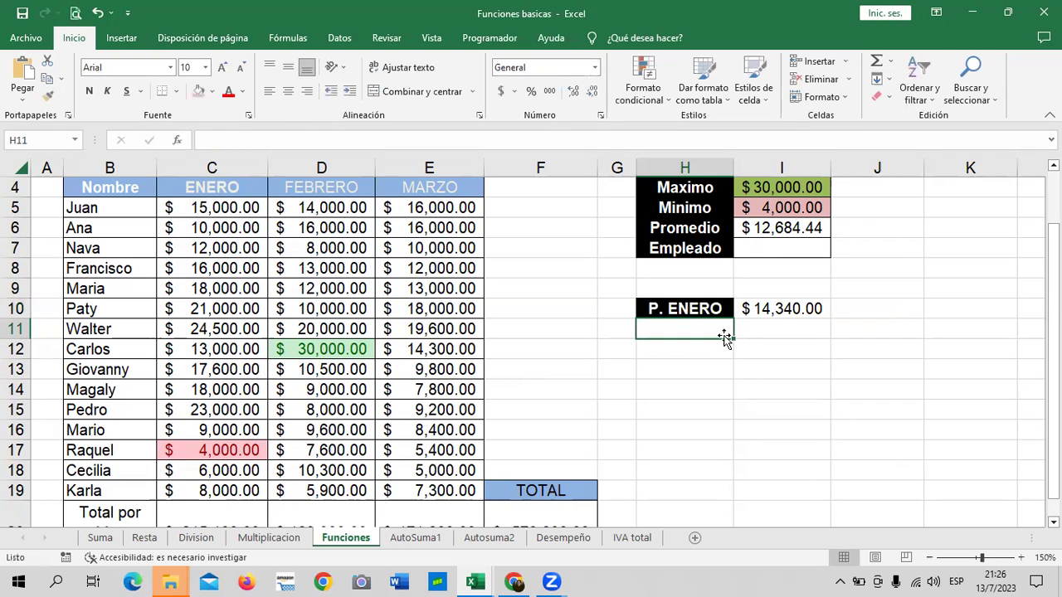
pyautogui.click(778, 330)
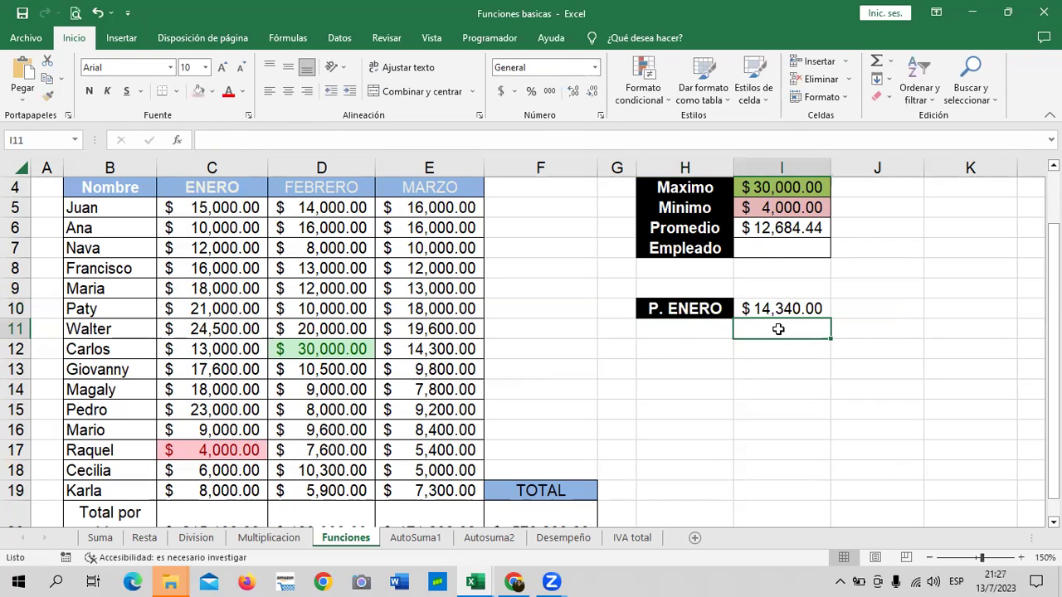
# Enter =PROMEDIO(D5:D19) in I11 for the $12,260.00 February average
pyautogui.write('=PROM')
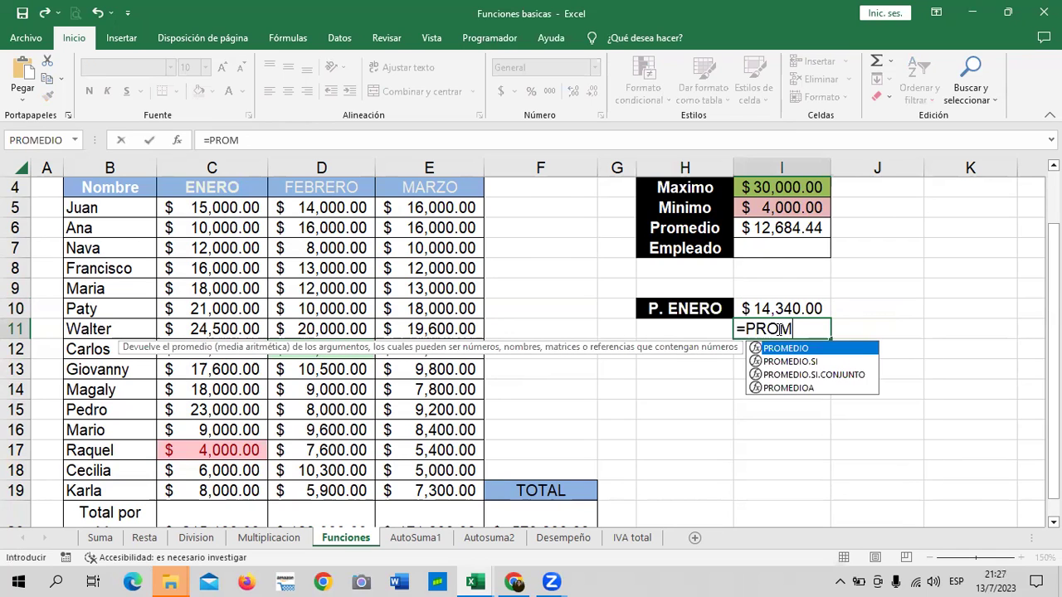
pyautogui.doubleClick(857, 348)
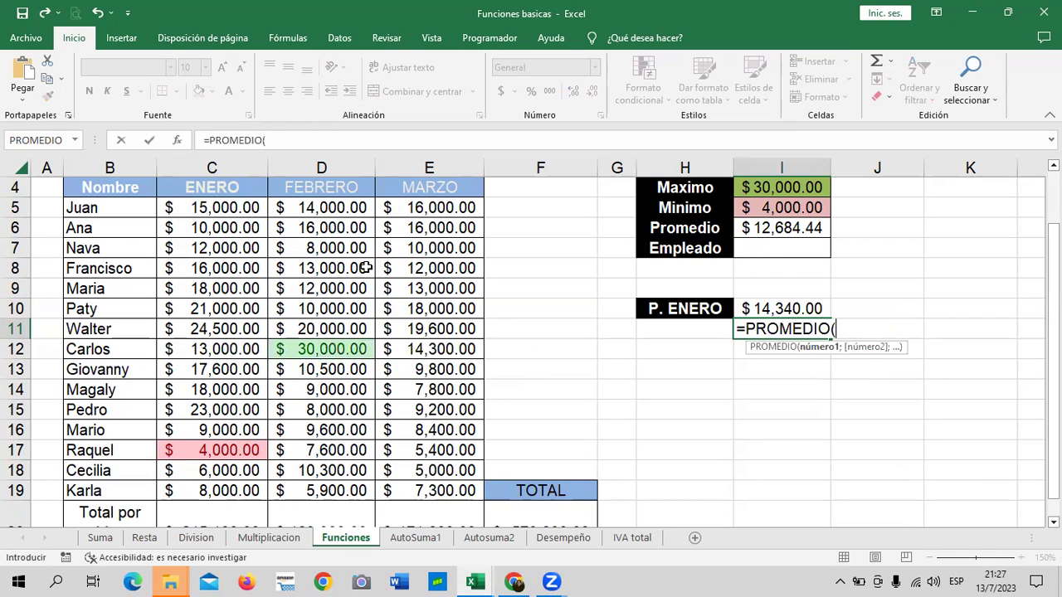
pyautogui.moveTo(336, 208)
pyautogui.mouseDown()
pyautogui.moveTo(326, 379)
pyautogui.moveTo(338, 472)
pyautogui.mouseUp()
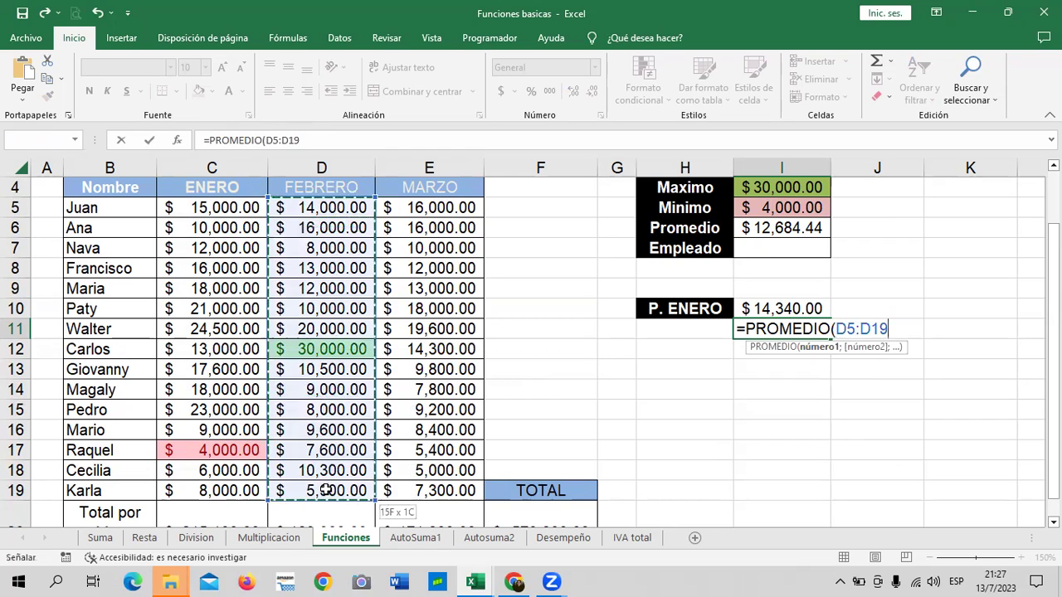
pyautogui.write(')')
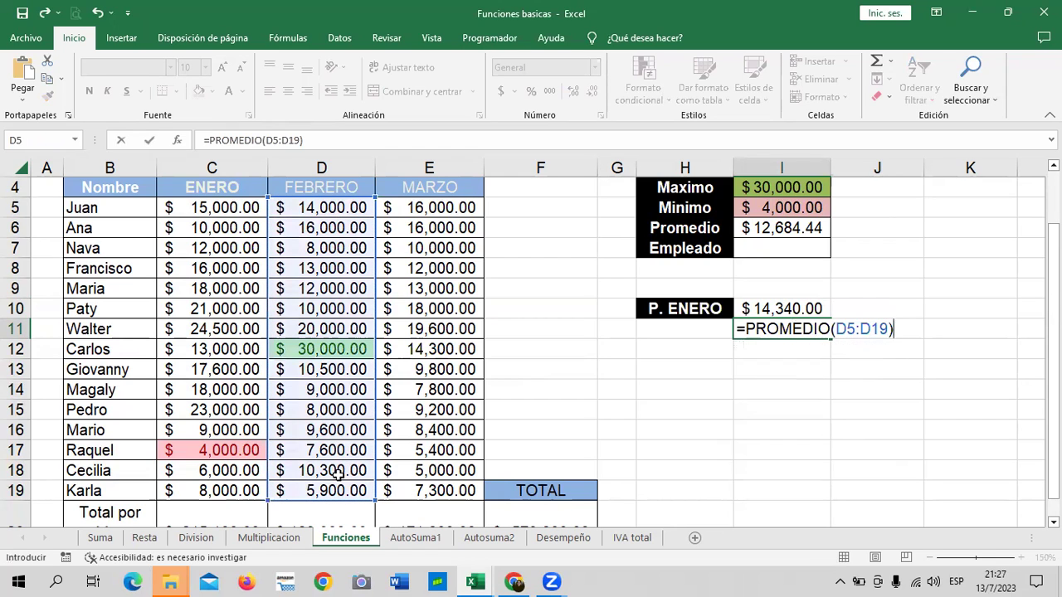
pyautogui.press('Return')
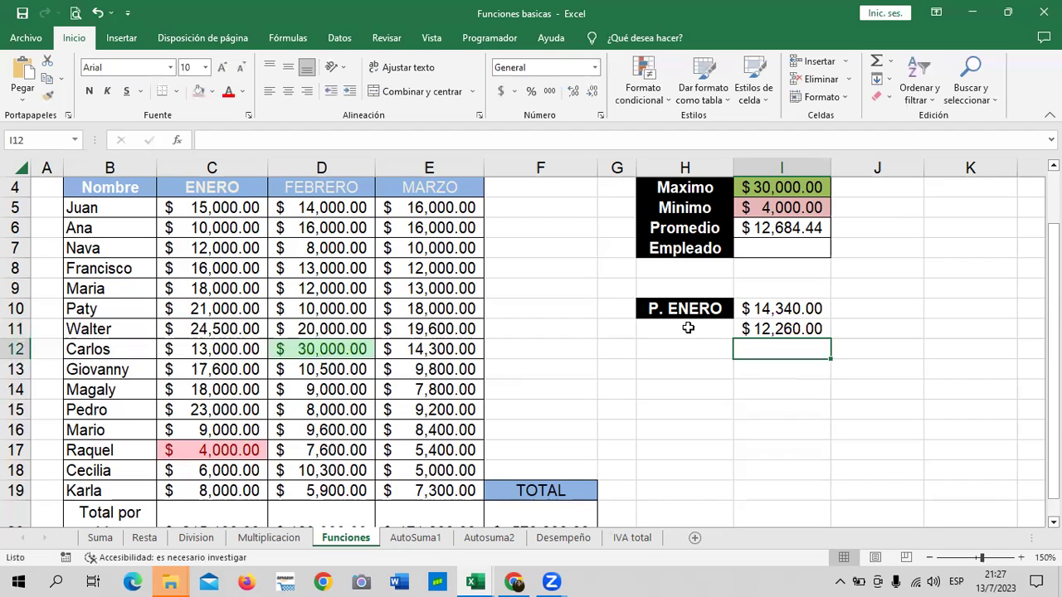
# Label H11 as 'P. FEBRERO' and begin the PROMEDIO formula in I12
pyautogui.click(679, 332)
pyautogui.write('P')
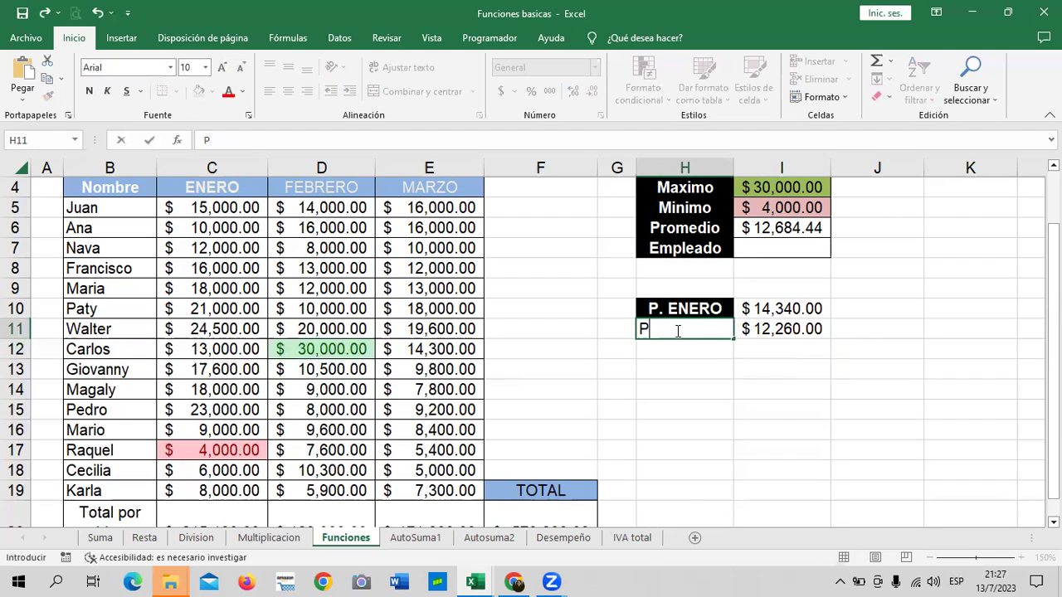
pyautogui.write('. FEBRERO')
pyautogui.press('Return')
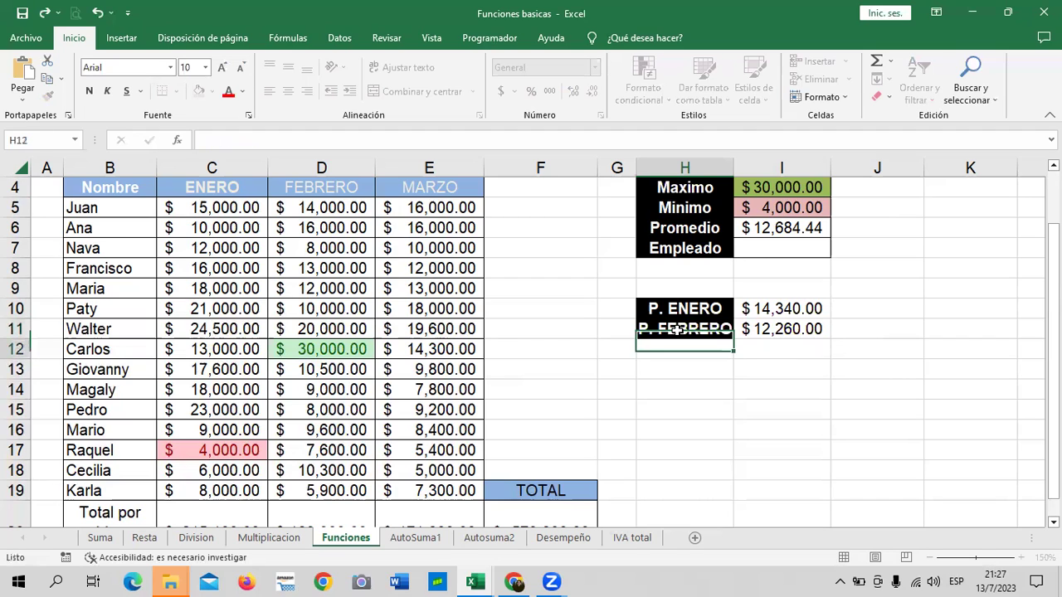
pyautogui.click(761, 343)
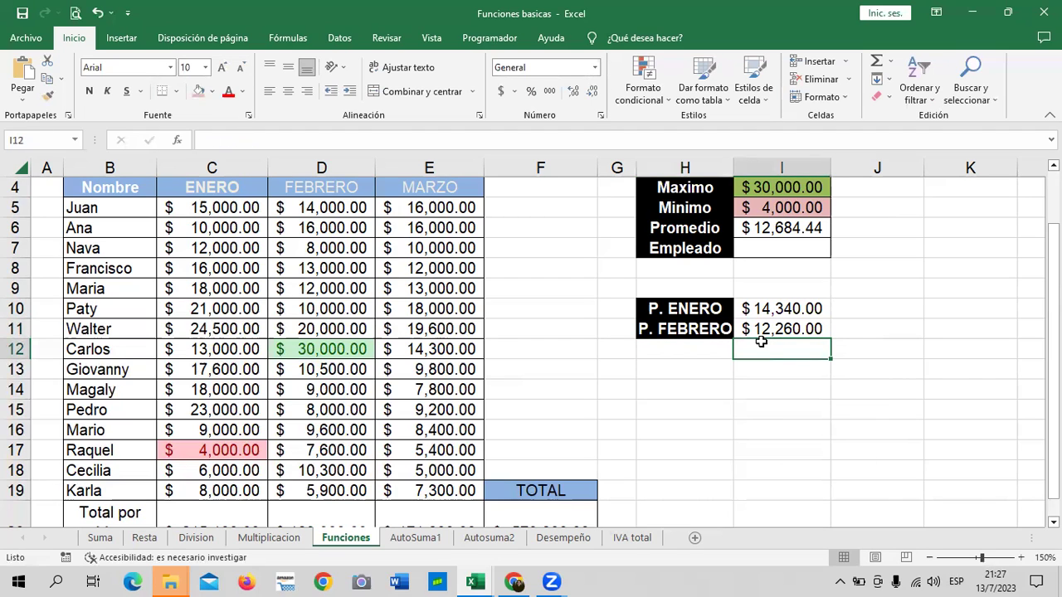
pyautogui.write('=P')
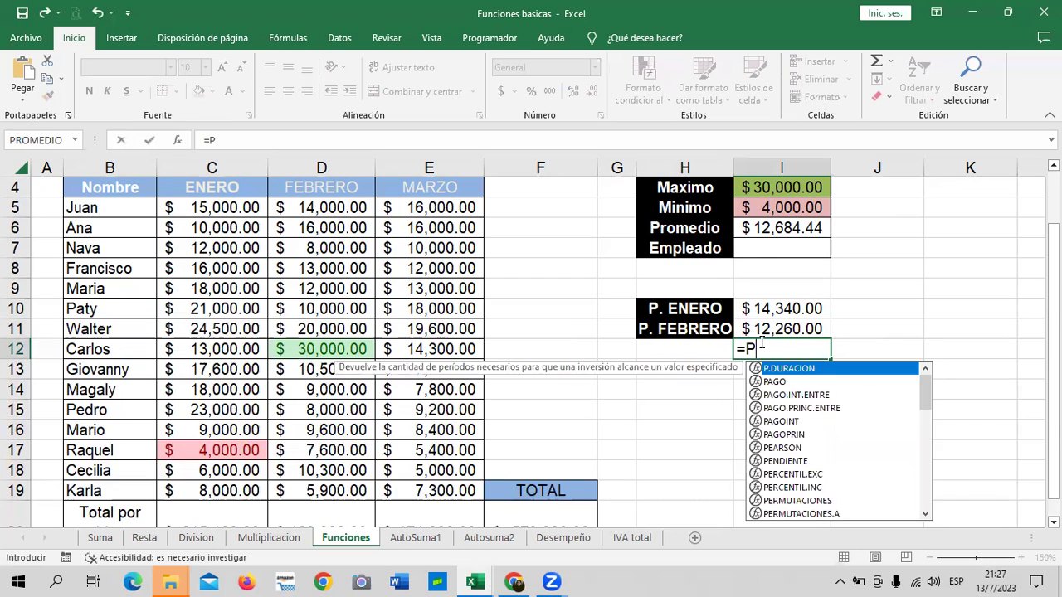
pyautogui.write('ROM')
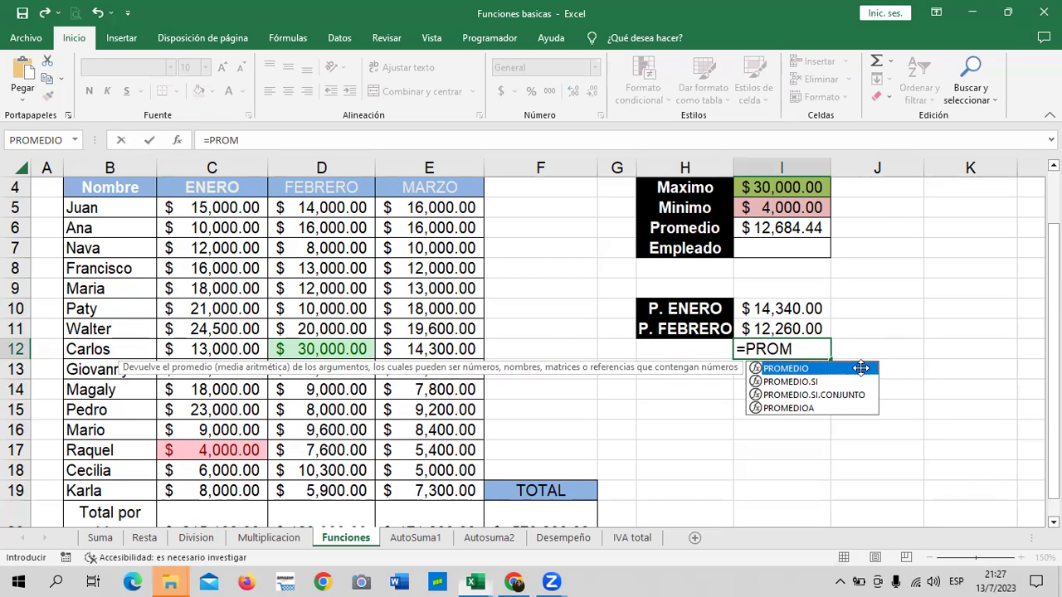
# Average E5:E19 into I12 ($11,453.33) and label H12 as 'P. MARZO'
pyautogui.doubleClick(867, 369)
pyautogui.moveTo(455, 203); pyautogui.dragTo(425, 482)
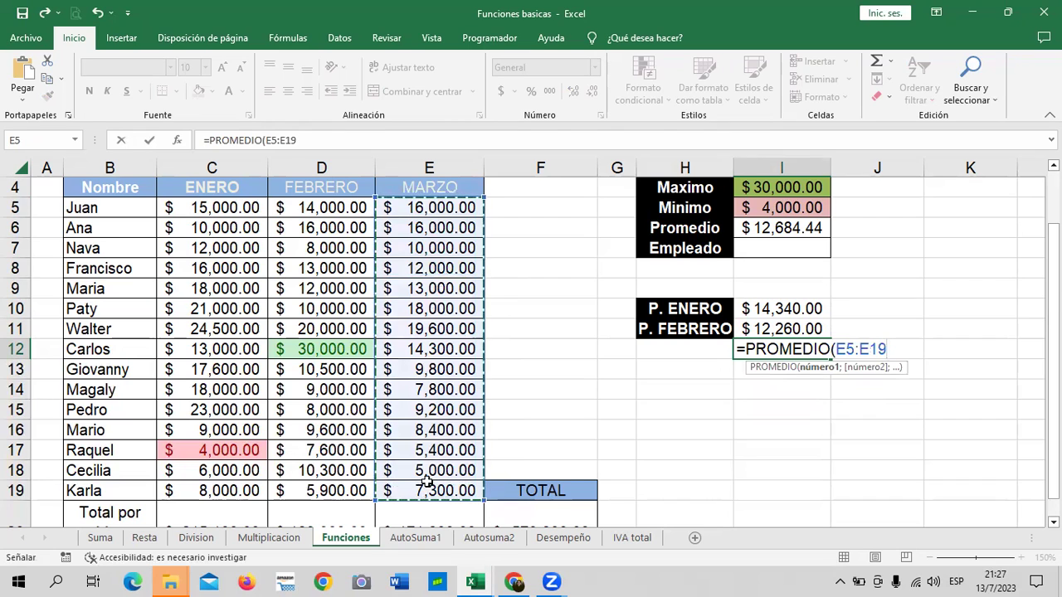
pyautogui.press('Return')
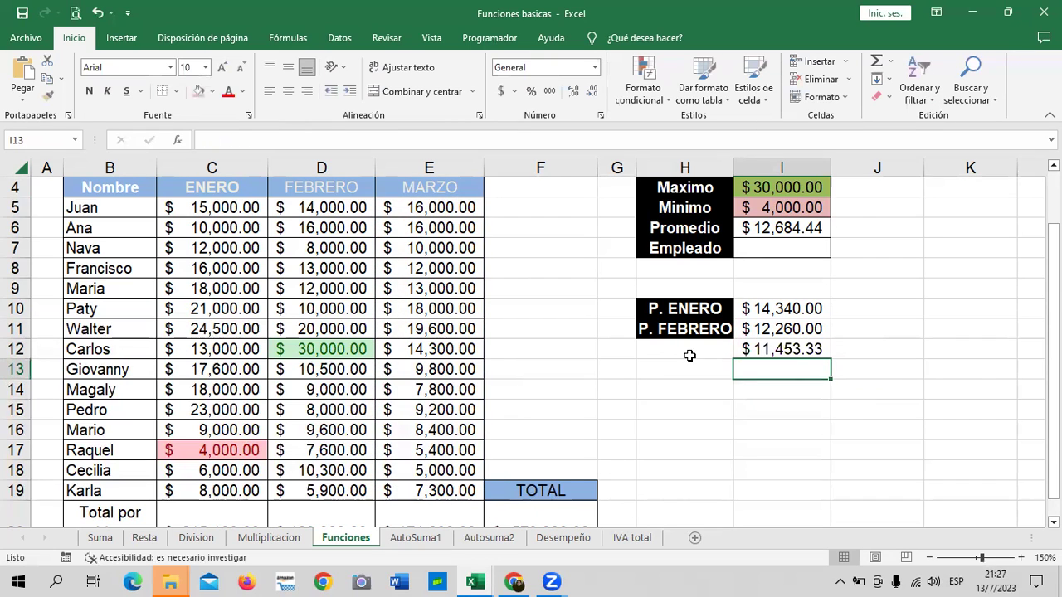
pyautogui.click(687, 352)
pyautogui.write('P. F')
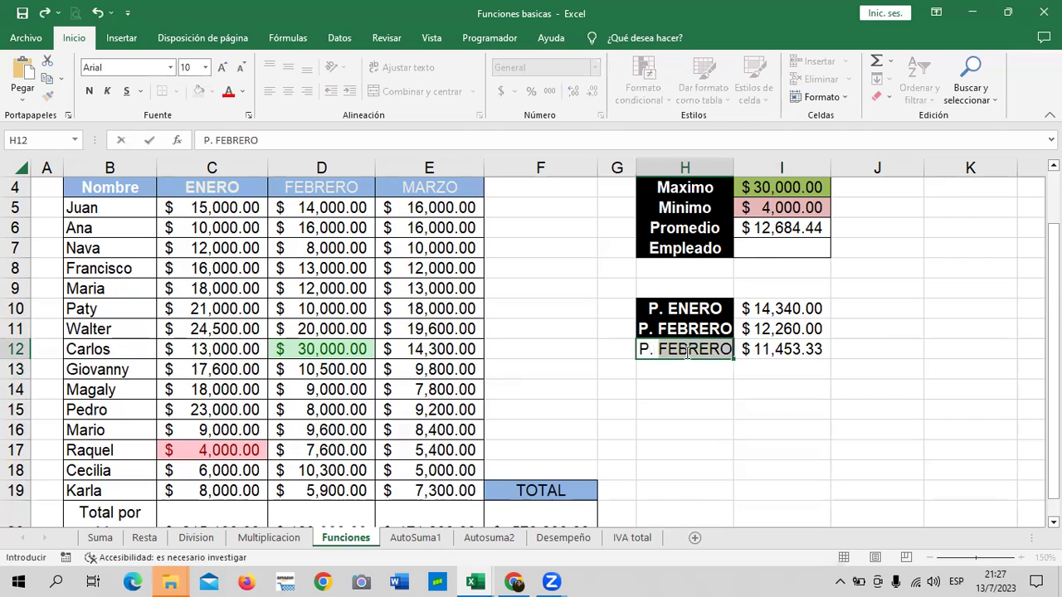
pyautogui.write('MARZO')
pyautogui.press('Return')
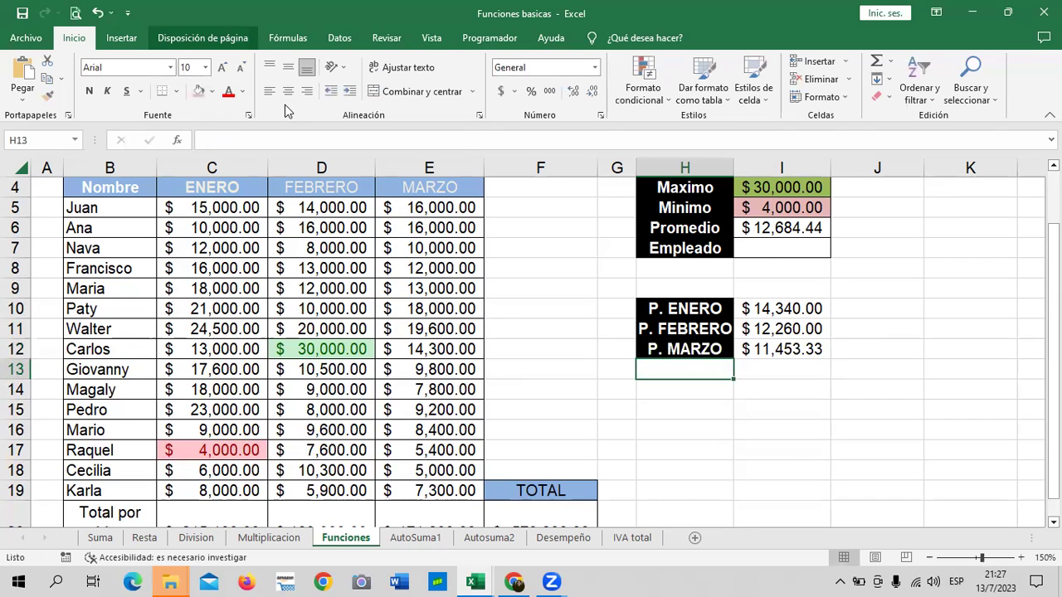
pyautogui.click(783, 432)
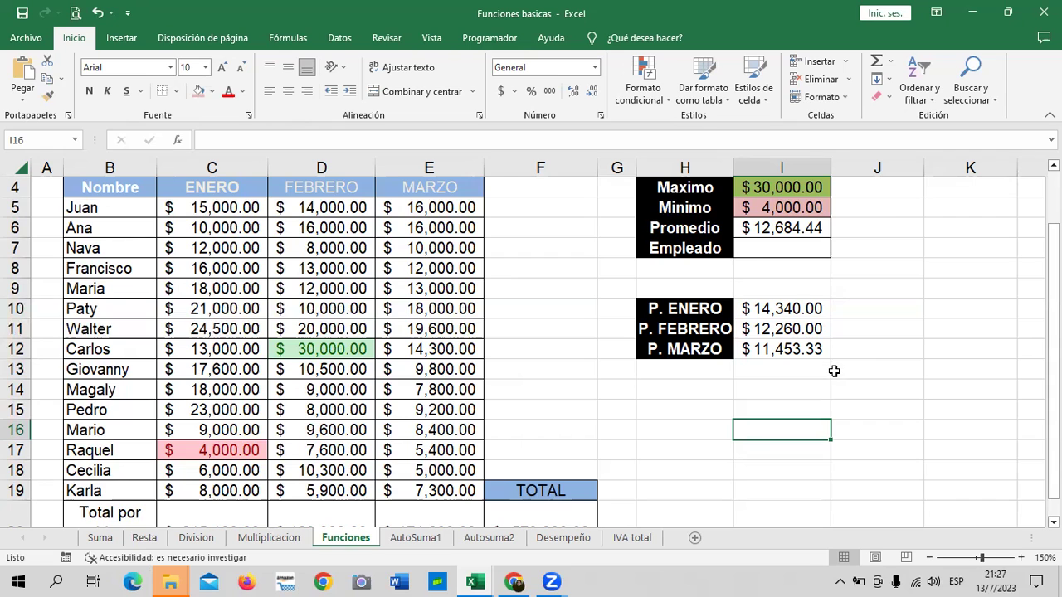
pyautogui.scroll(-1, 834, 371)
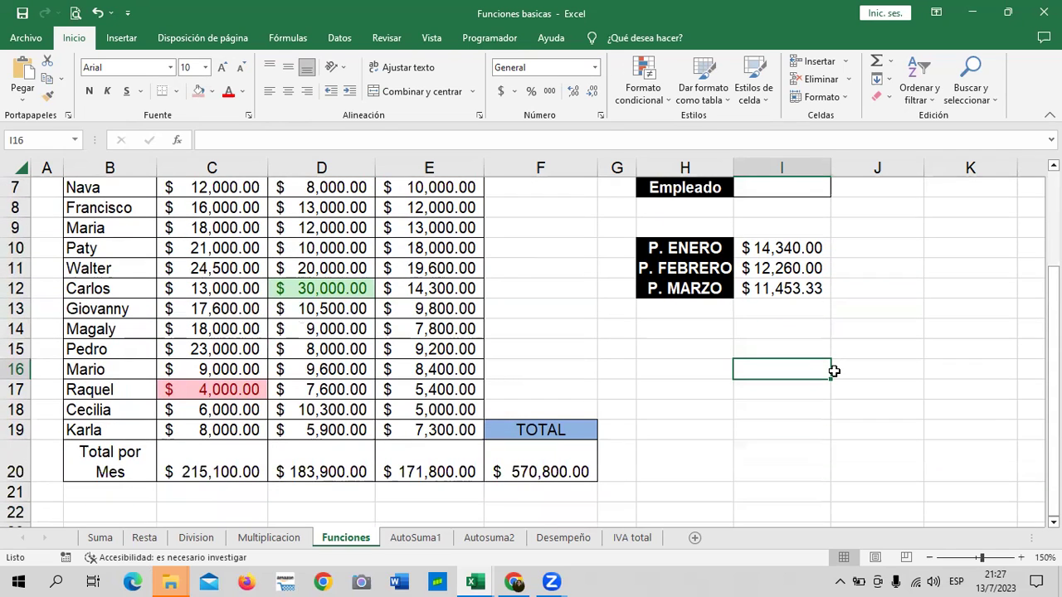
pyautogui.click(748, 247)
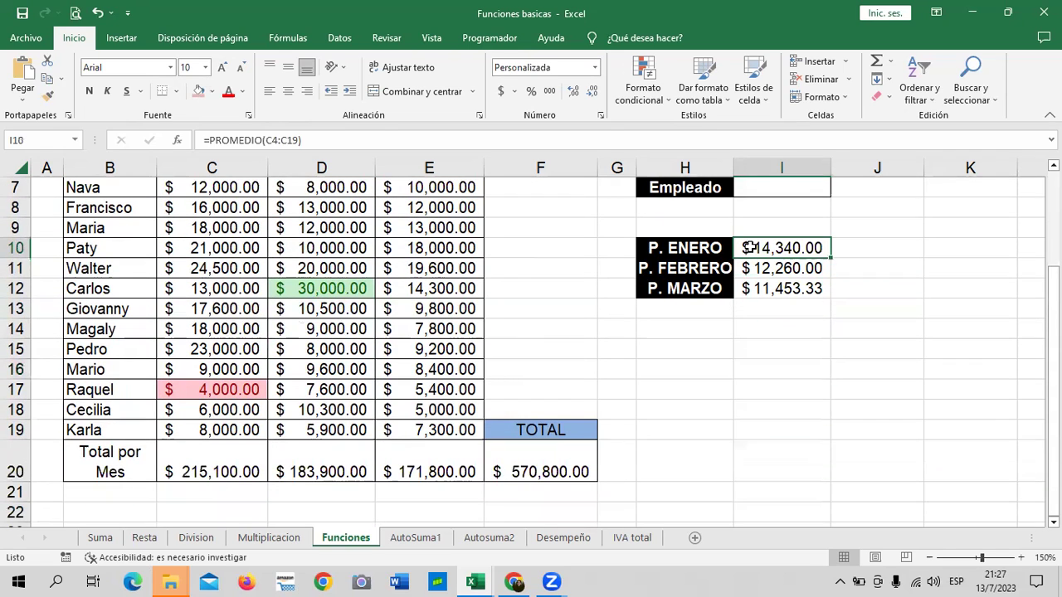
pyautogui.click(224, 445)
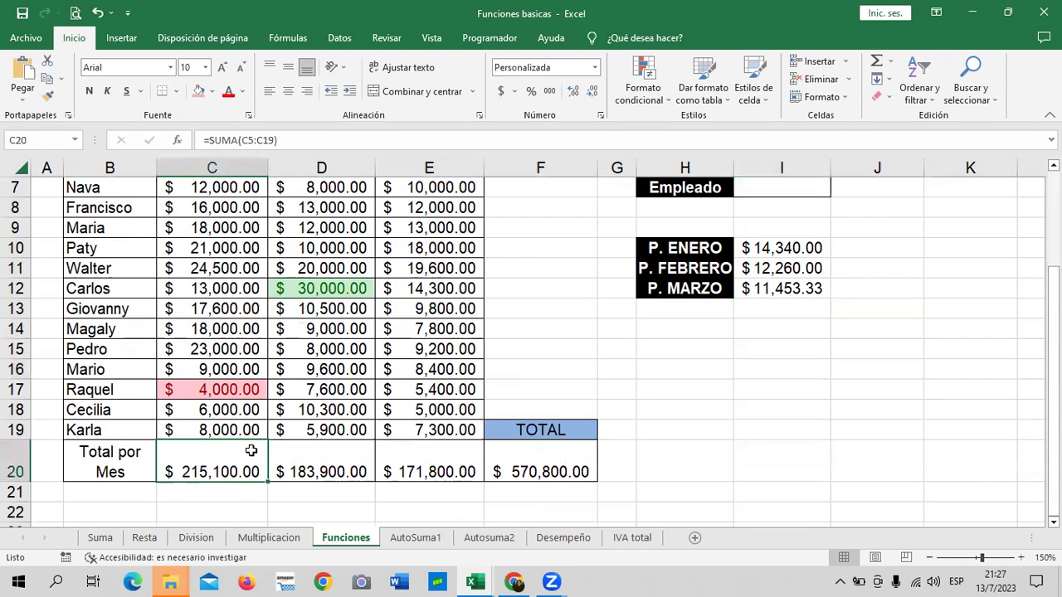
pyautogui.click(307, 463)
pyautogui.click(415, 466)
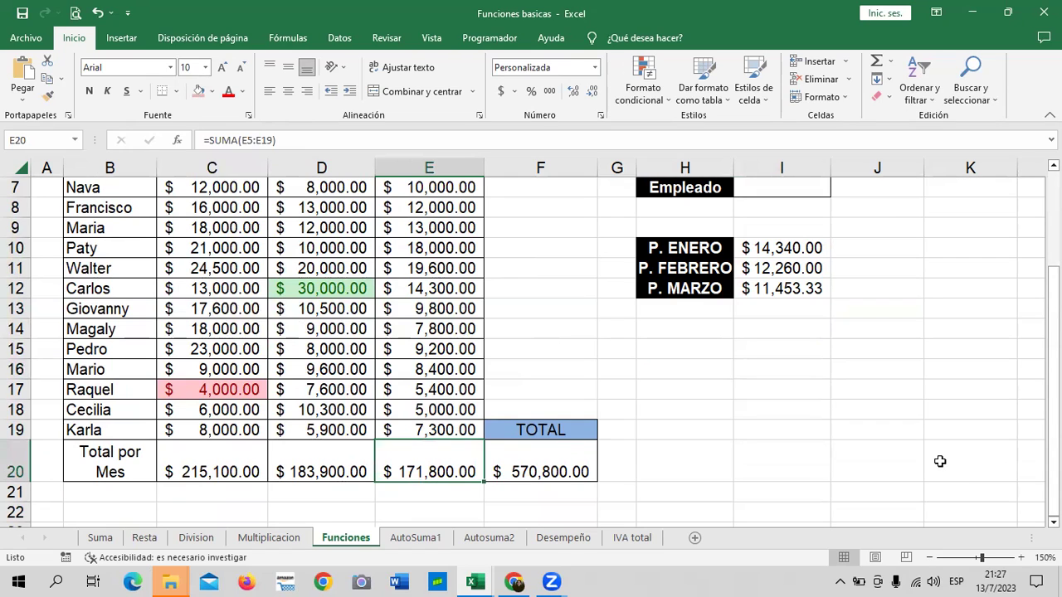
pyautogui.click(797, 292)
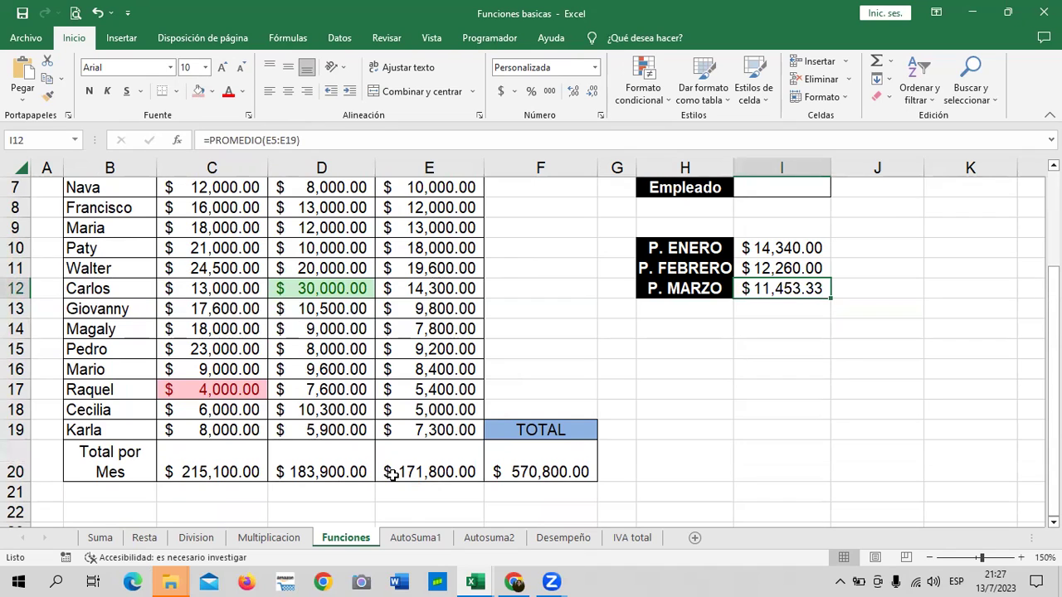
pyautogui.click(445, 465)
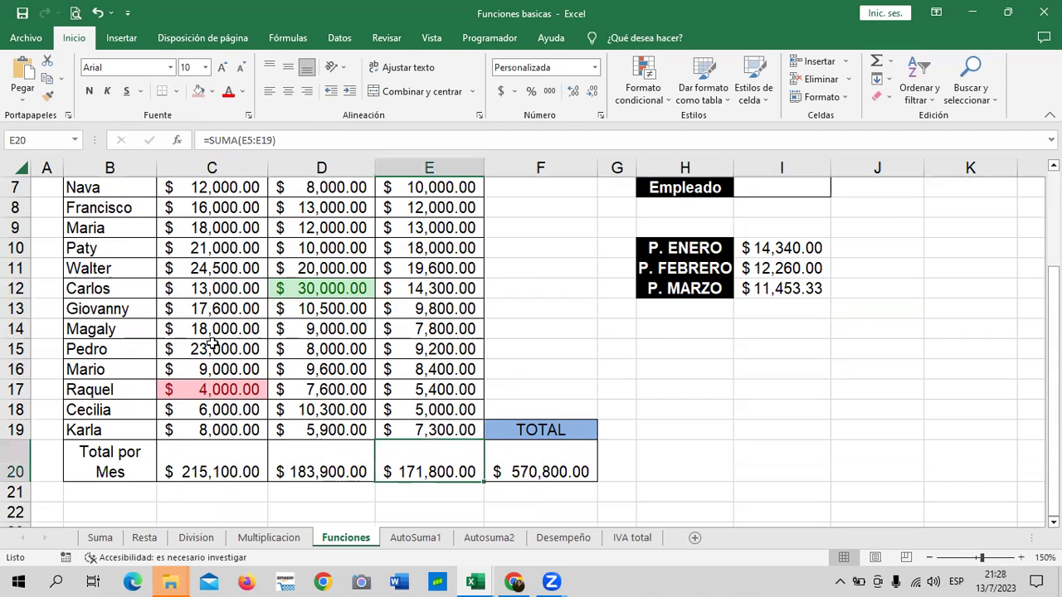
pyautogui.click(236, 393)
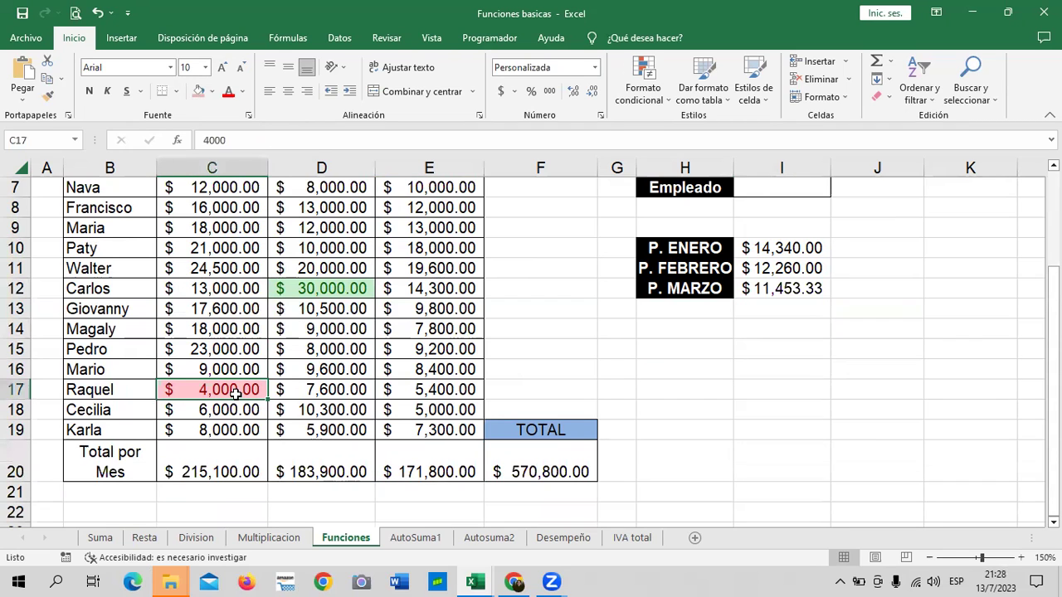
pyautogui.scroll(2, 757, 437)
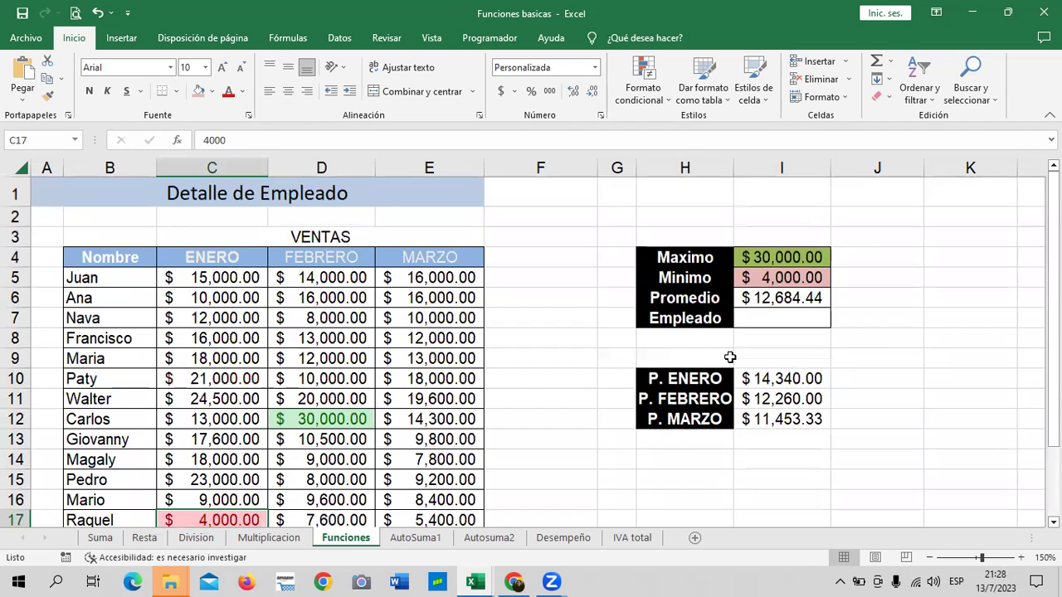
# Set the Empleado cell I7 to =B15 so it shows Pedro
pyautogui.scroll(-1, 722, 355)
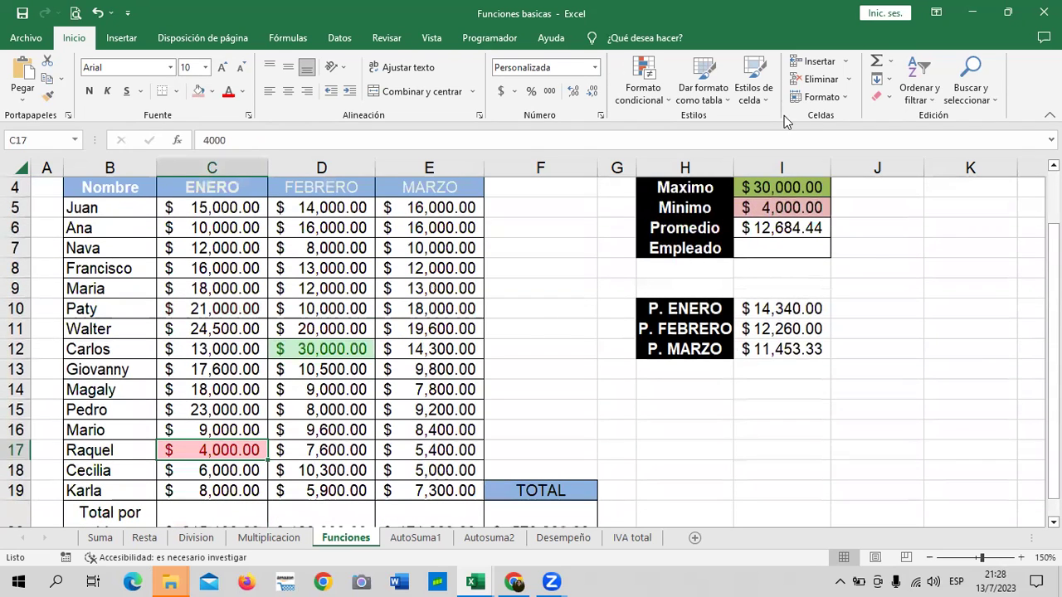
pyautogui.click(684, 248)
pyautogui.click(795, 251)
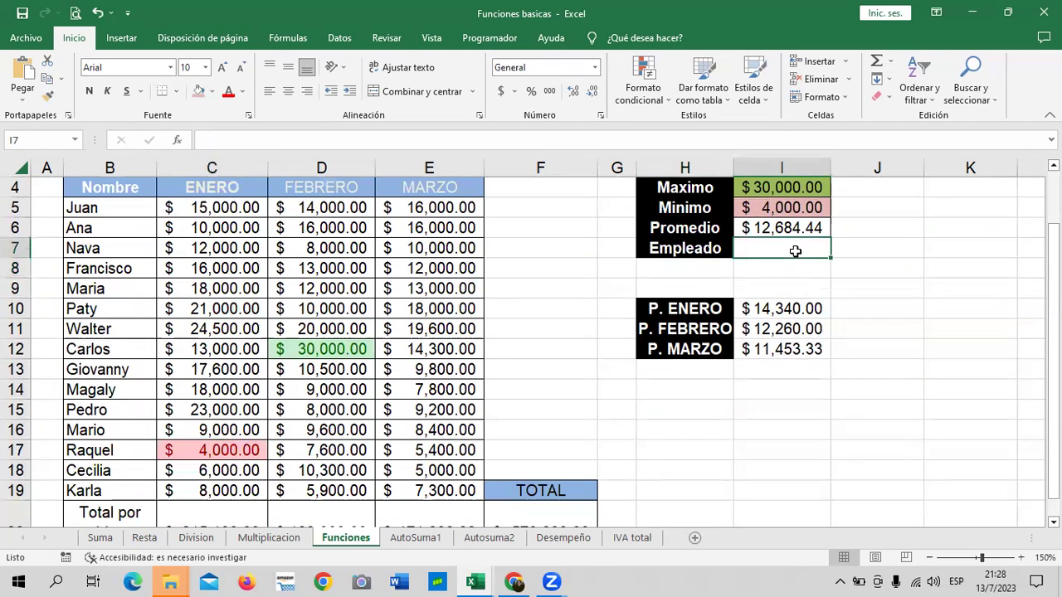
pyautogui.write('0')
pyautogui.press('BackSpace')
pyautogui.write('=')
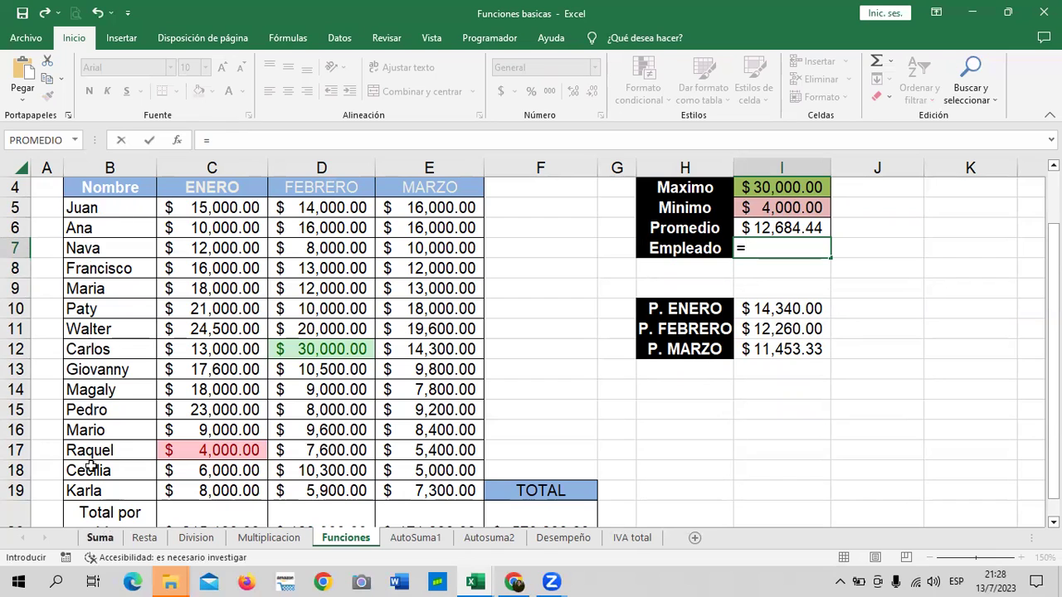
pyautogui.click(125, 411)
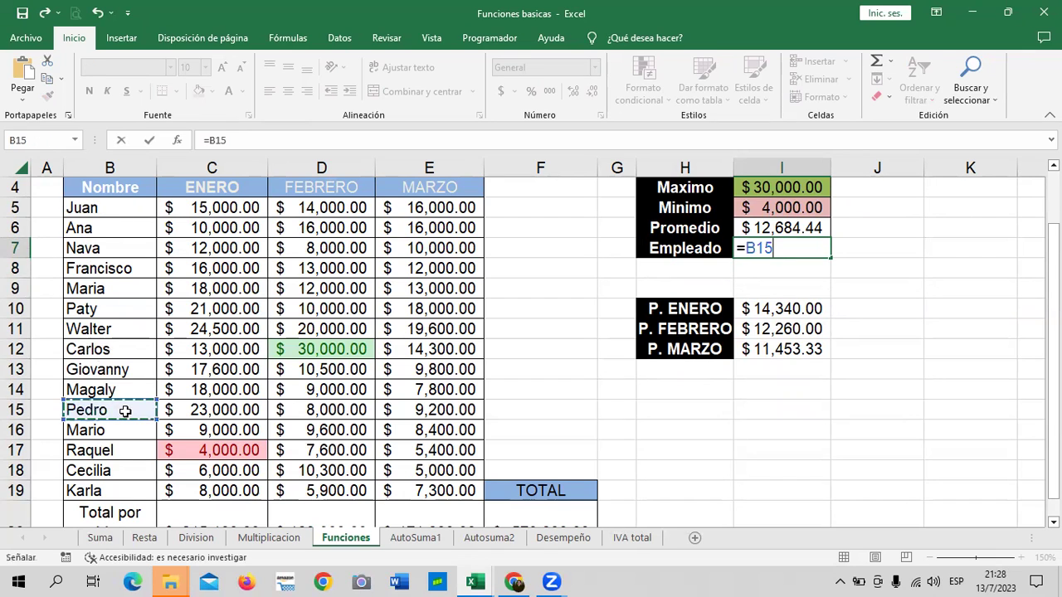
pyautogui.press('Return')
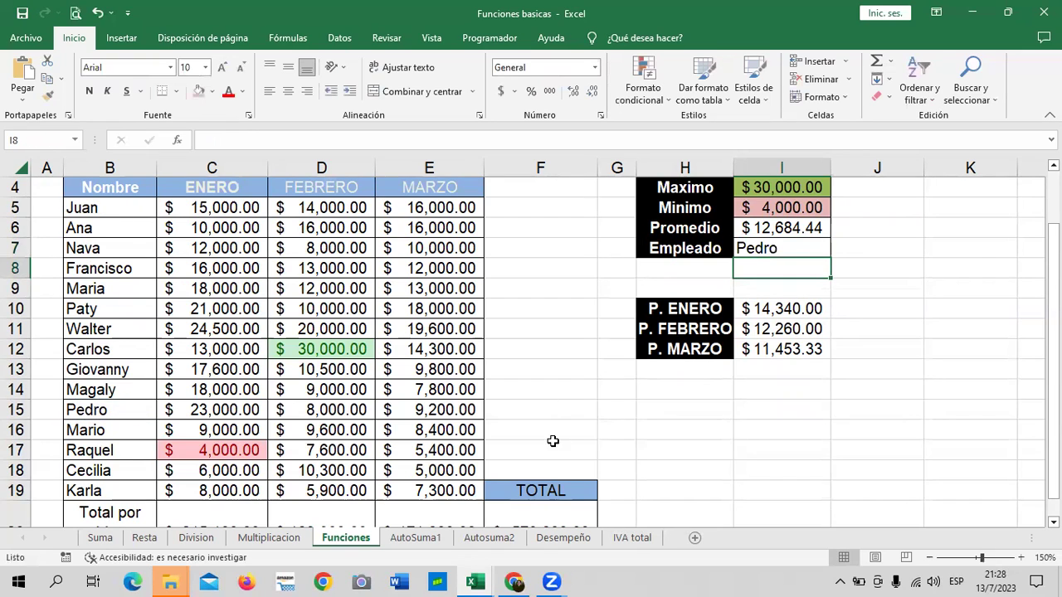
# Check the Maximo, Minimo and Promedio formulas, then delete them from I4:I6
pyautogui.scroll(2, 779, 275)
pyautogui.click(781, 260)
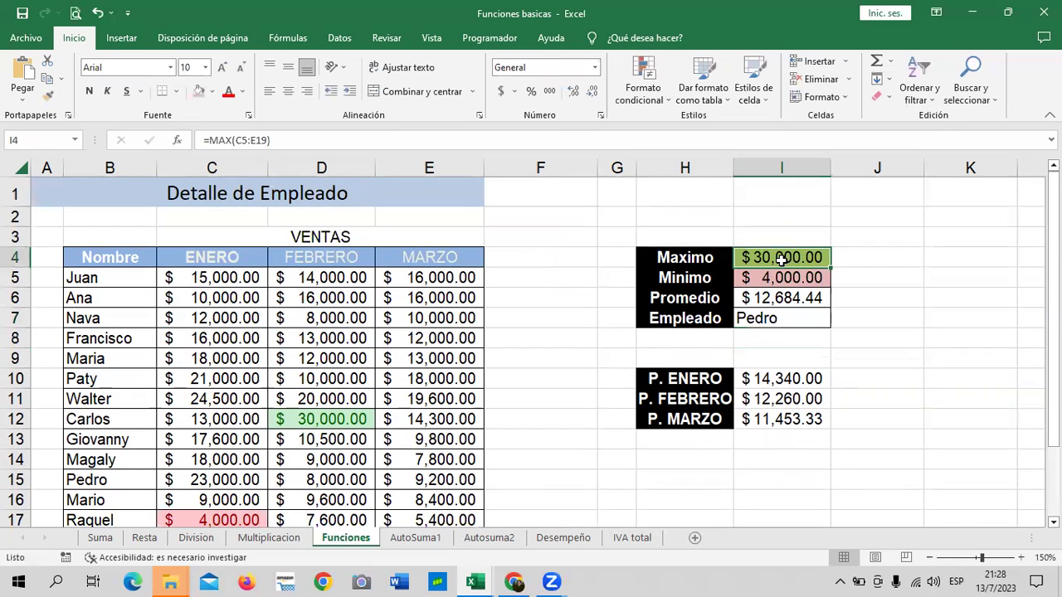
pyautogui.click(764, 282)
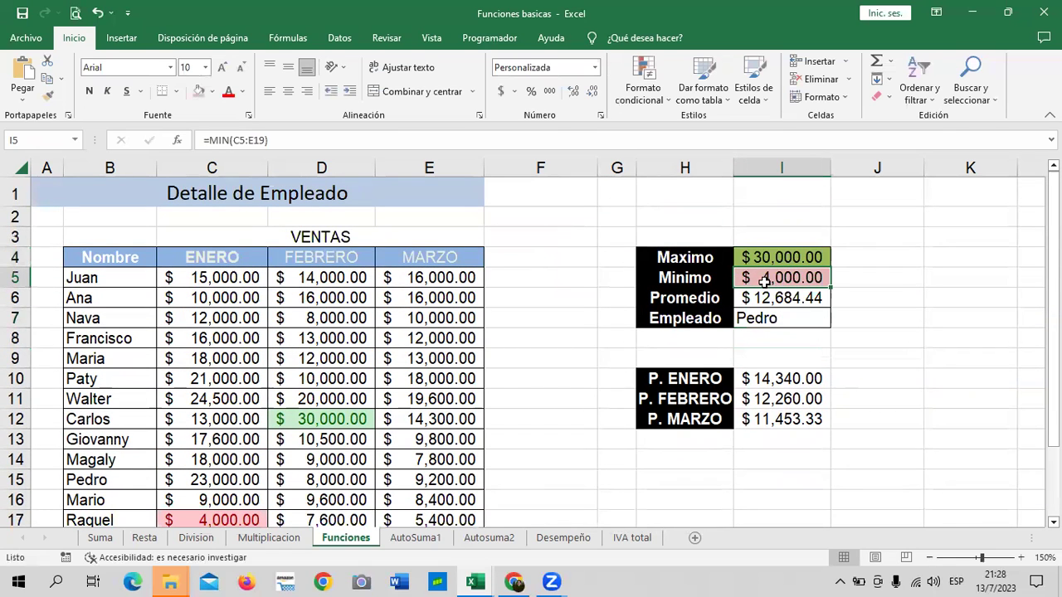
pyautogui.click(749, 303)
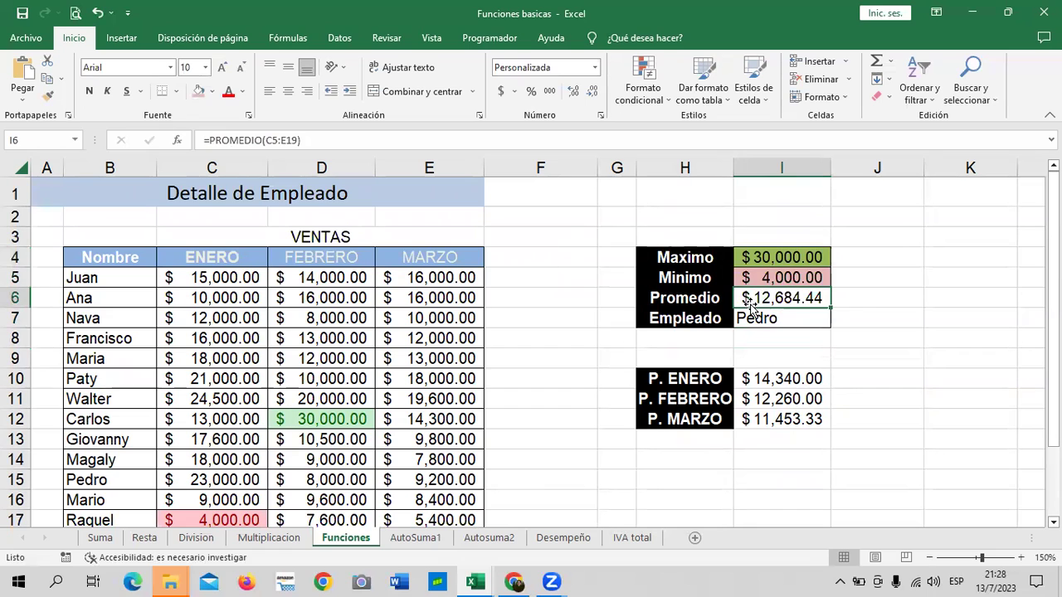
pyautogui.moveTo(782, 251); pyautogui.dragTo(761, 292)
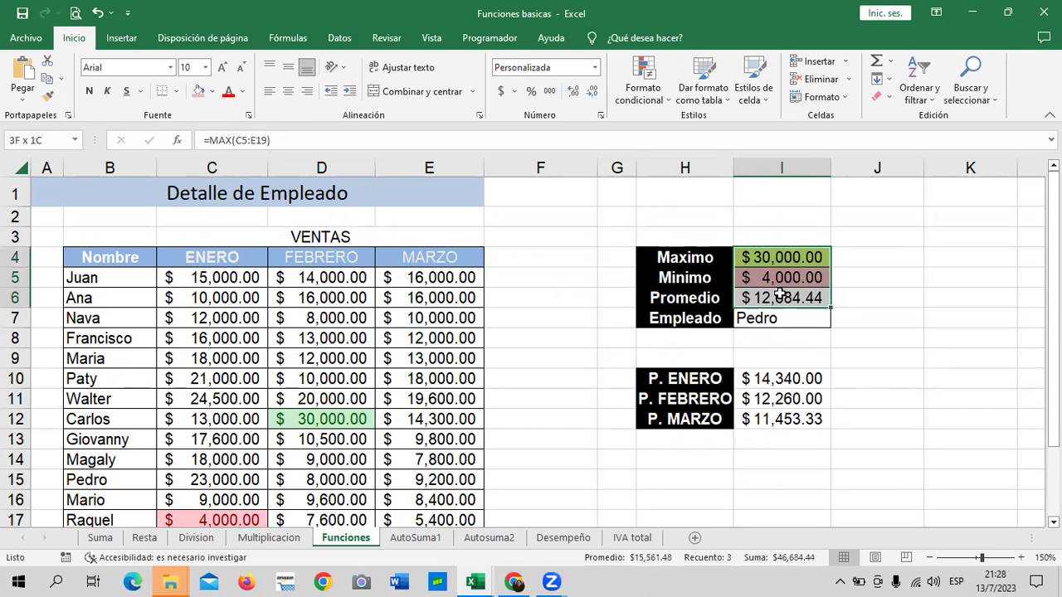
pyautogui.press('Delete')
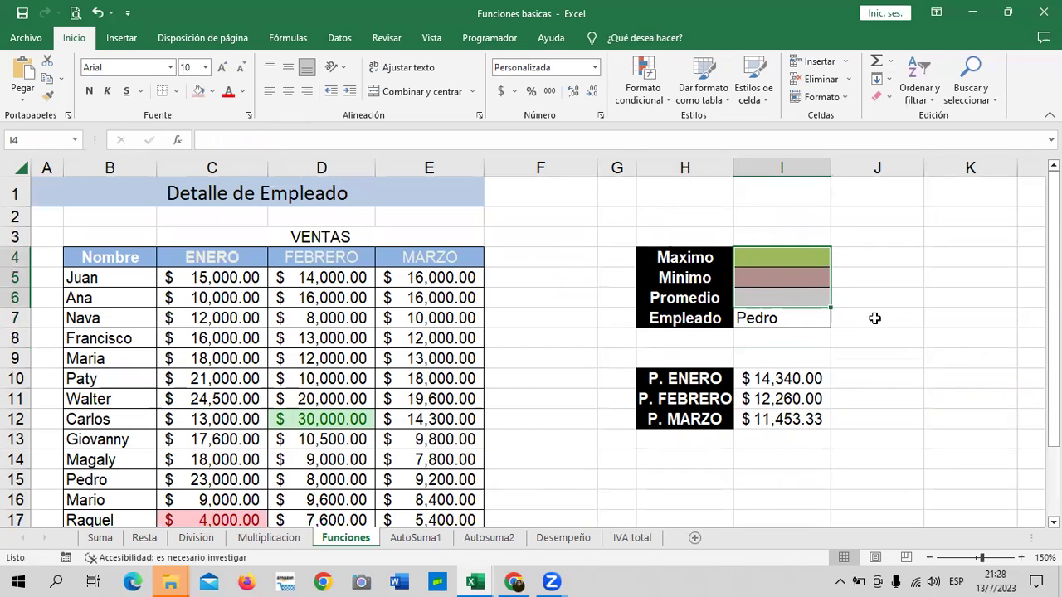
pyautogui.click(875, 316)
pyautogui.click(803, 258)
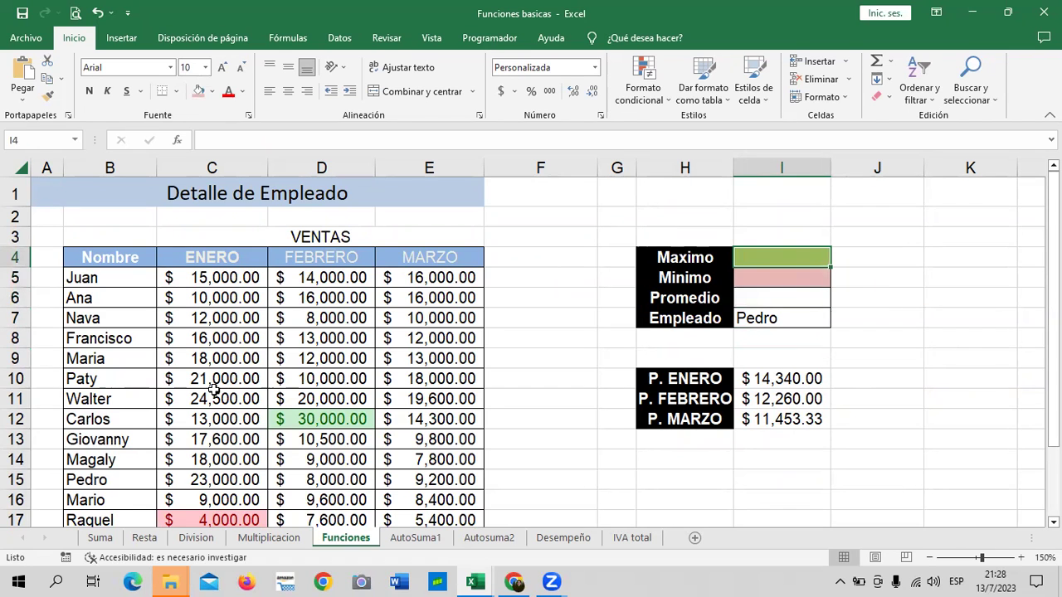
pyautogui.scroll(-1, 214, 390)
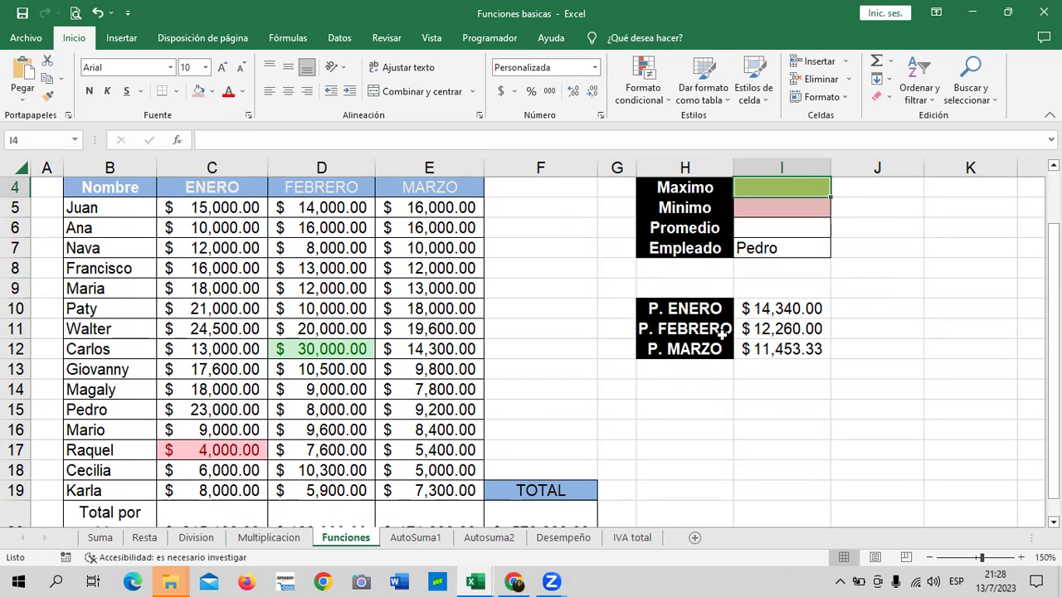
pyautogui.scroll(1, 722, 332)
# Enter =MAX(C15:E15) in I4 for Pedro's highest monthly sale, $23,000.00
pyautogui.write('=')
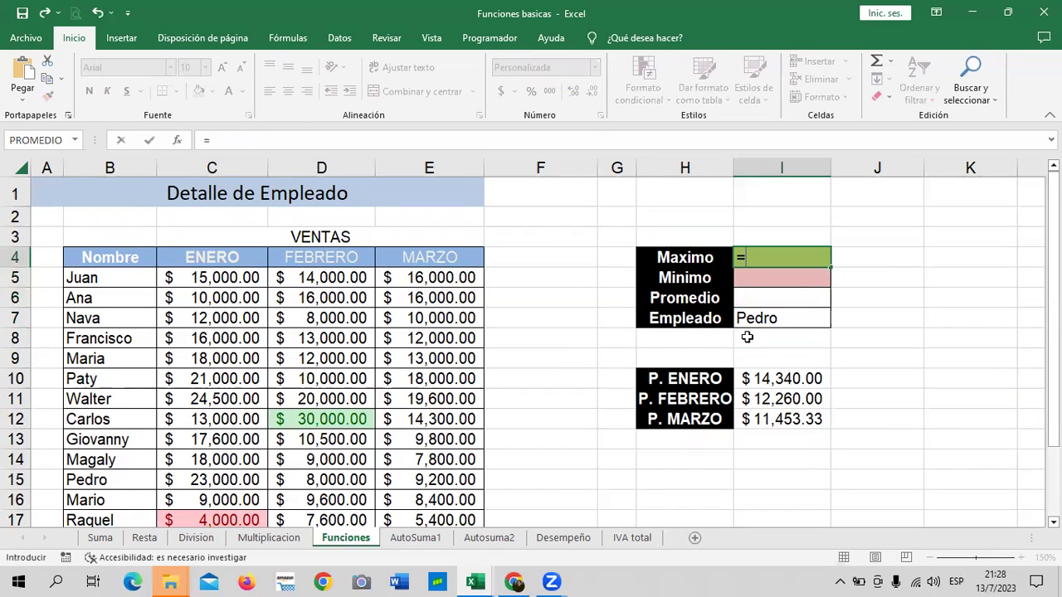
pyautogui.write('MAX')
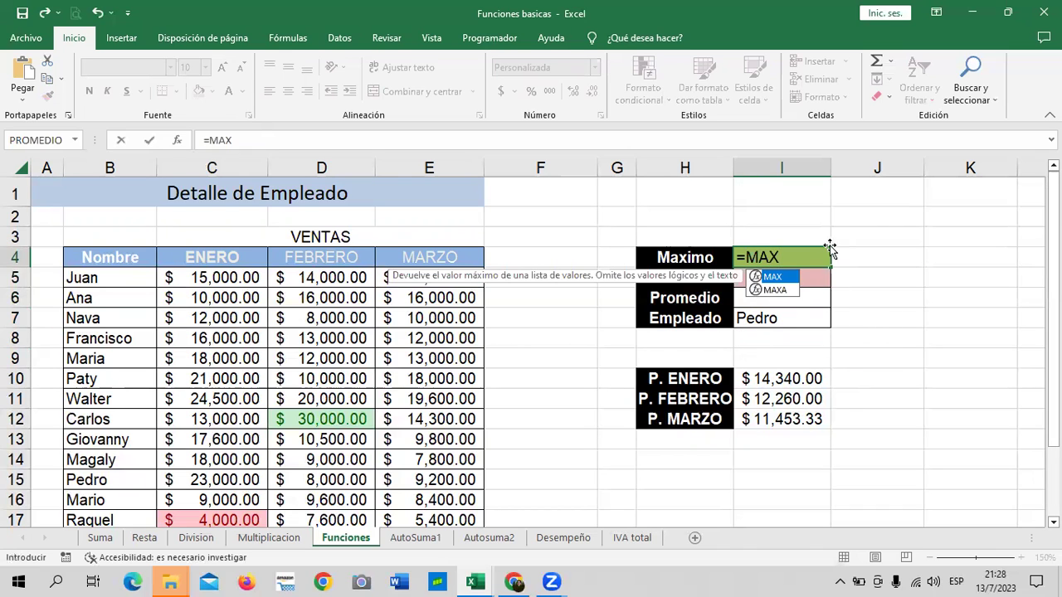
pyautogui.write('(')
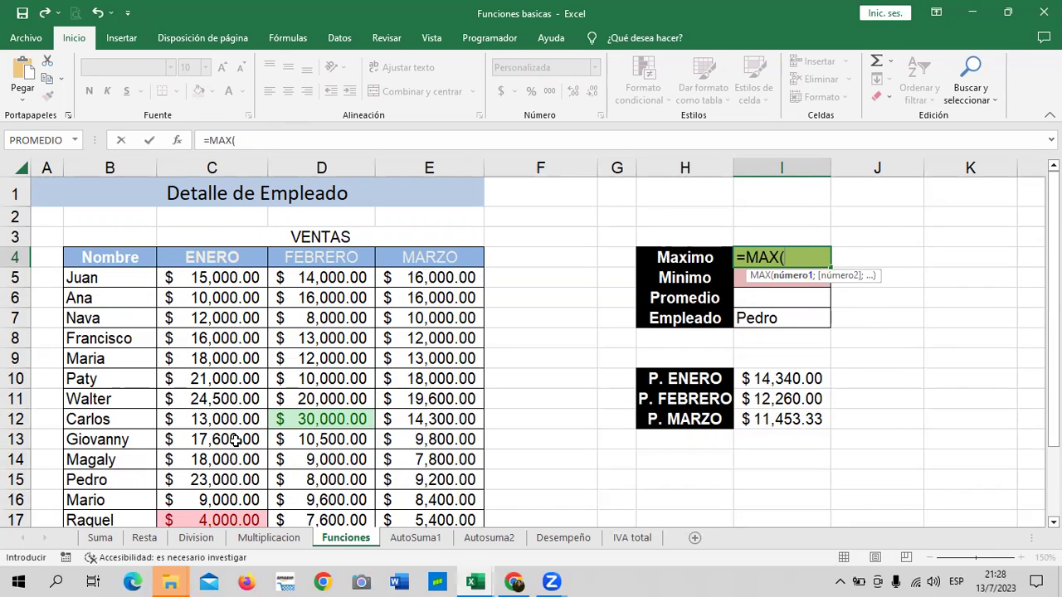
pyautogui.scroll(-1, 235, 440)
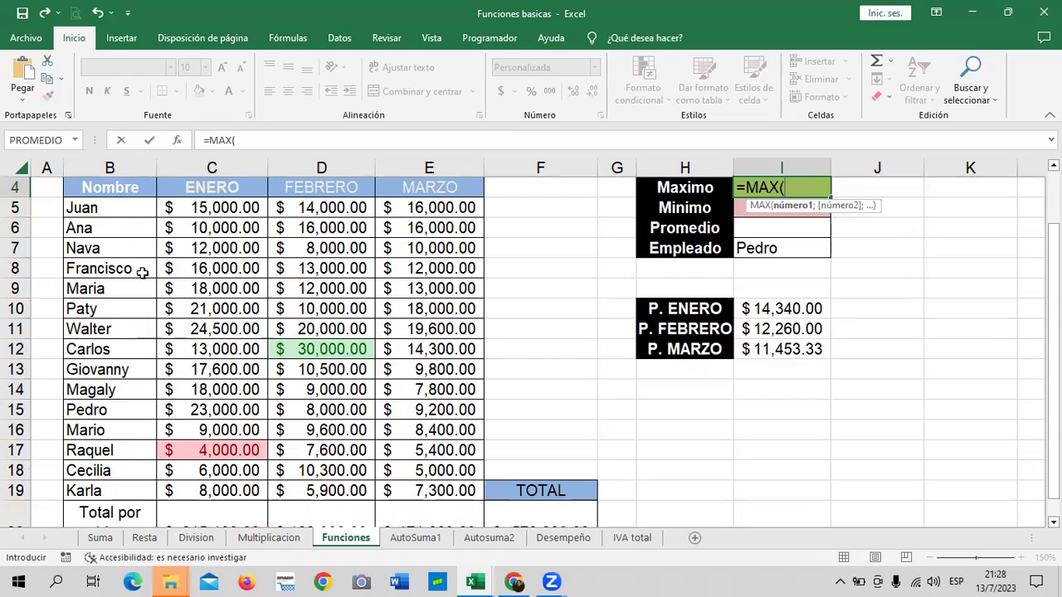
pyautogui.moveTo(177, 409); pyautogui.dragTo(420, 404)
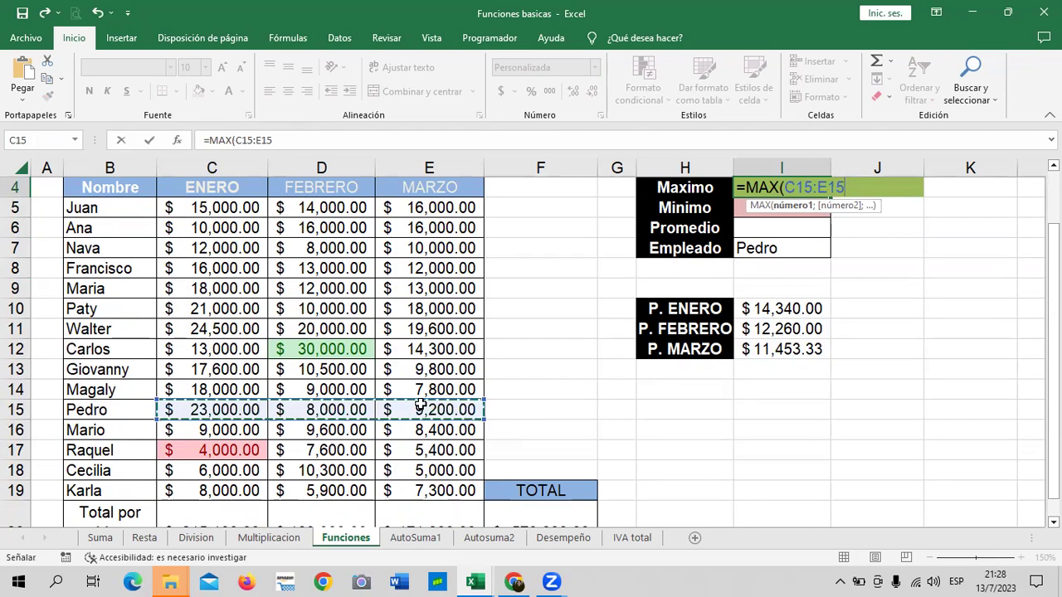
pyautogui.write(')')
pyautogui.press('Return')
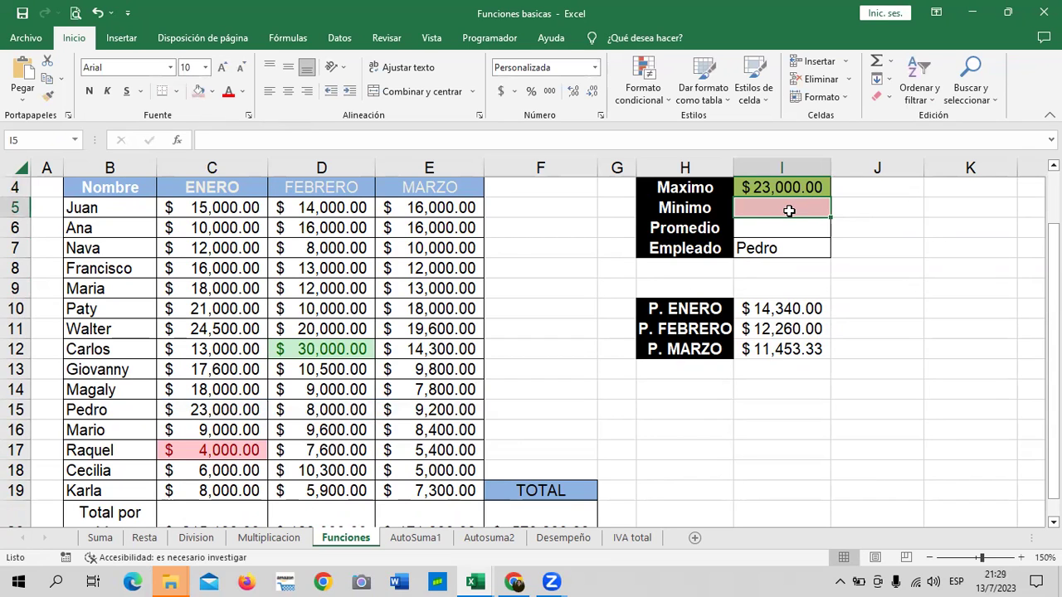
# Enter =MIN(C15:E15) in I5, giving $8,000.00
pyautogui.write('=MIN')
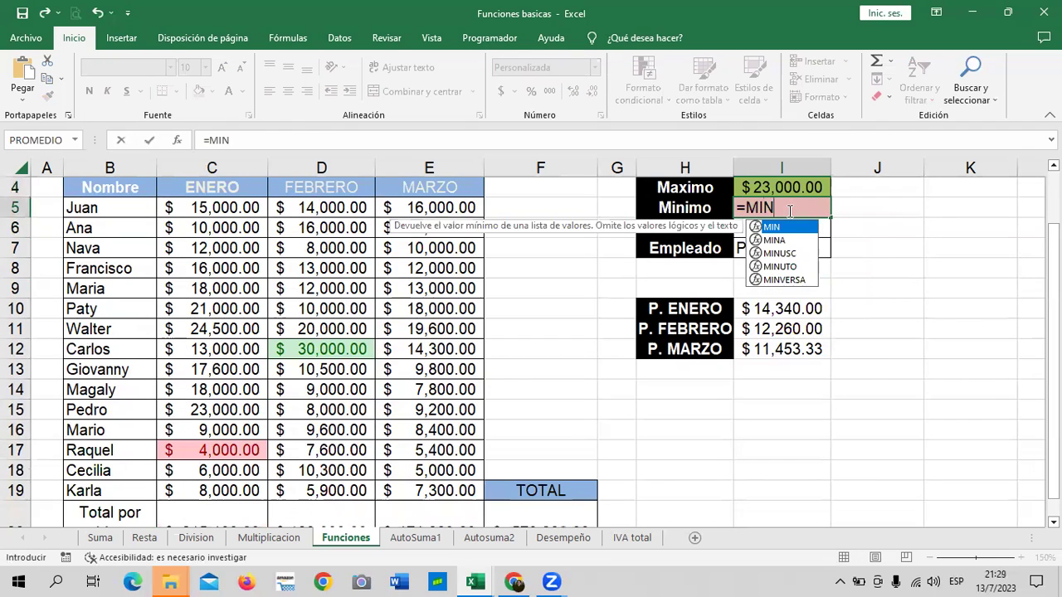
pyautogui.doubleClick(780, 227)
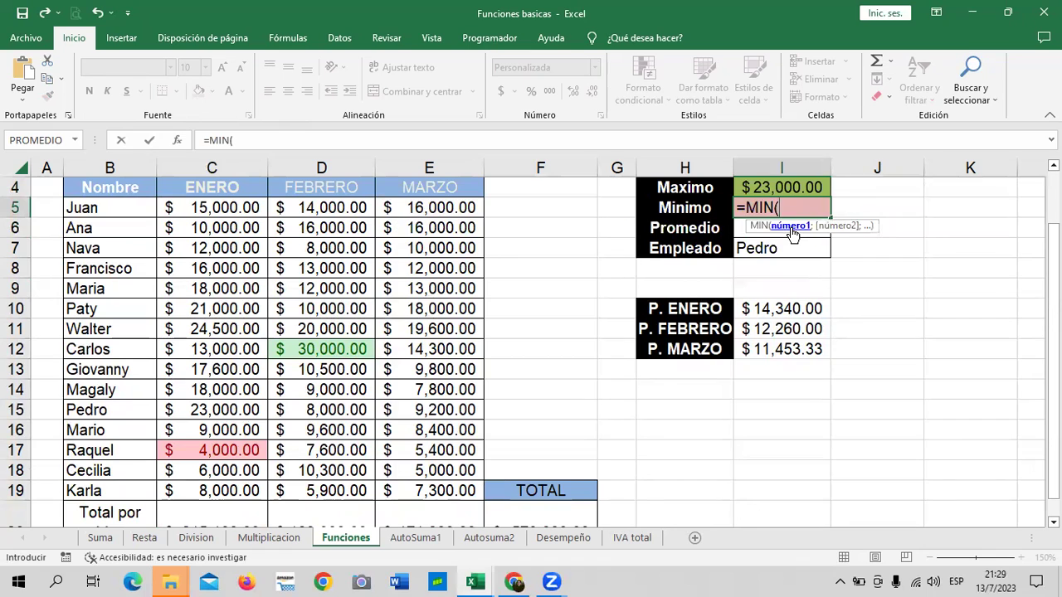
pyautogui.moveTo(195, 407); pyautogui.dragTo(415, 410)
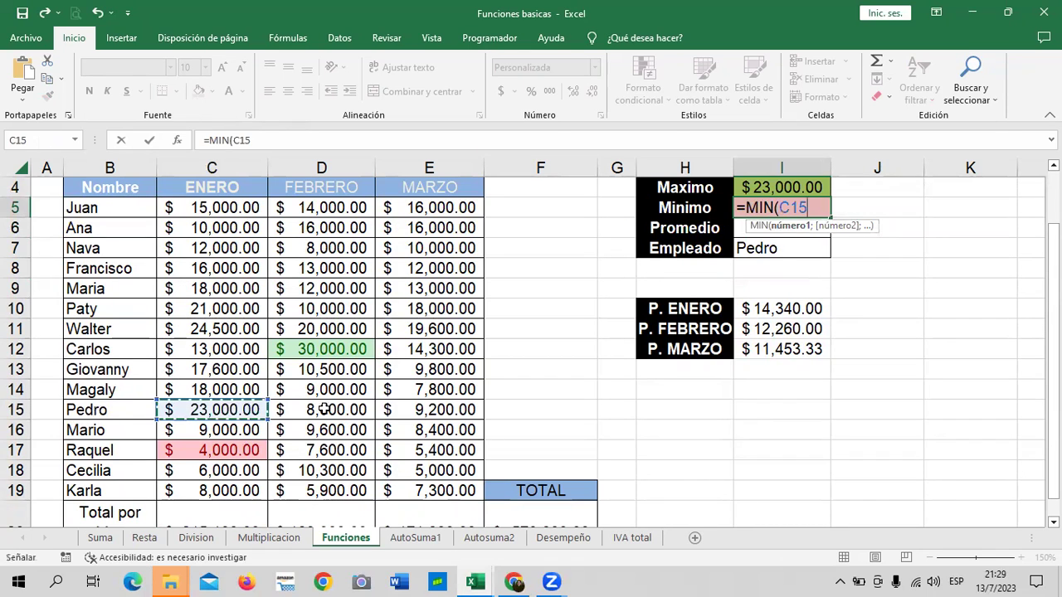
pyautogui.write(')')
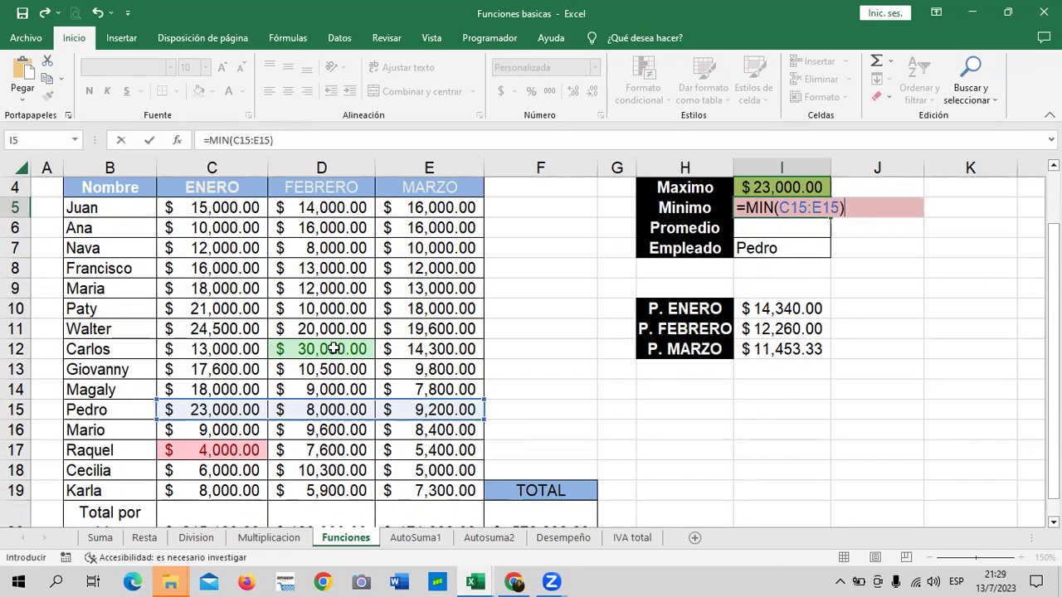
pyautogui.press('Return')
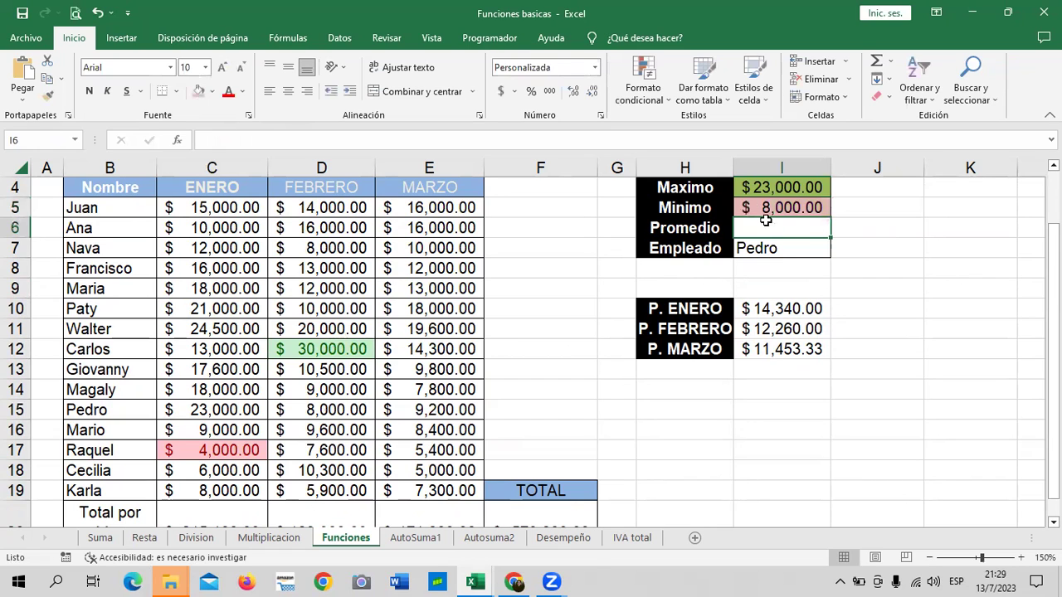
# Enter =PROMEDIO(C15:E15) in I6, giving $13,400.00
pyautogui.write('=PR')
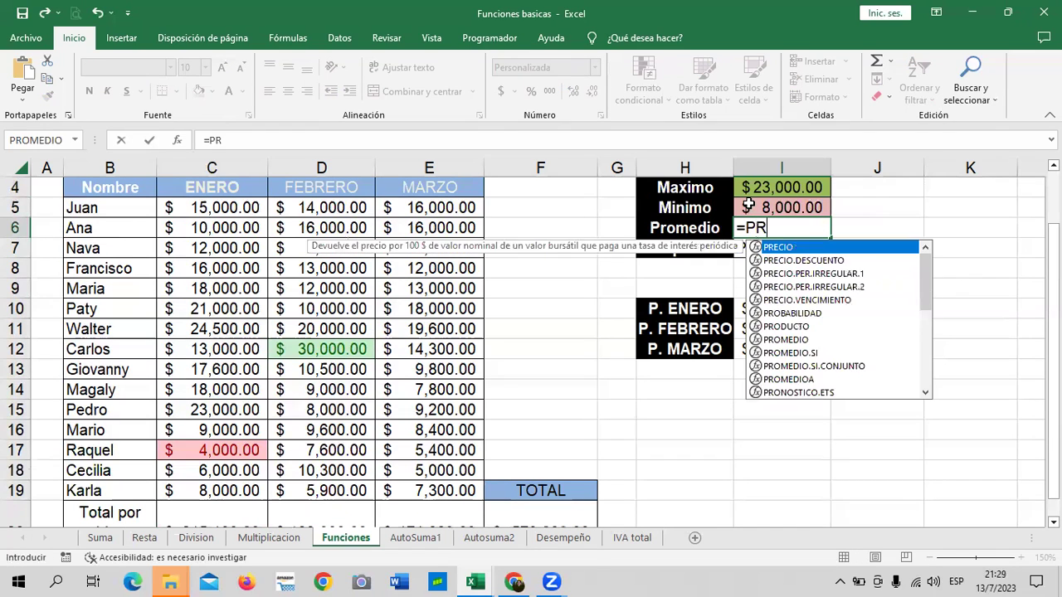
pyautogui.write('OM')
pyautogui.doubleClick(851, 243)
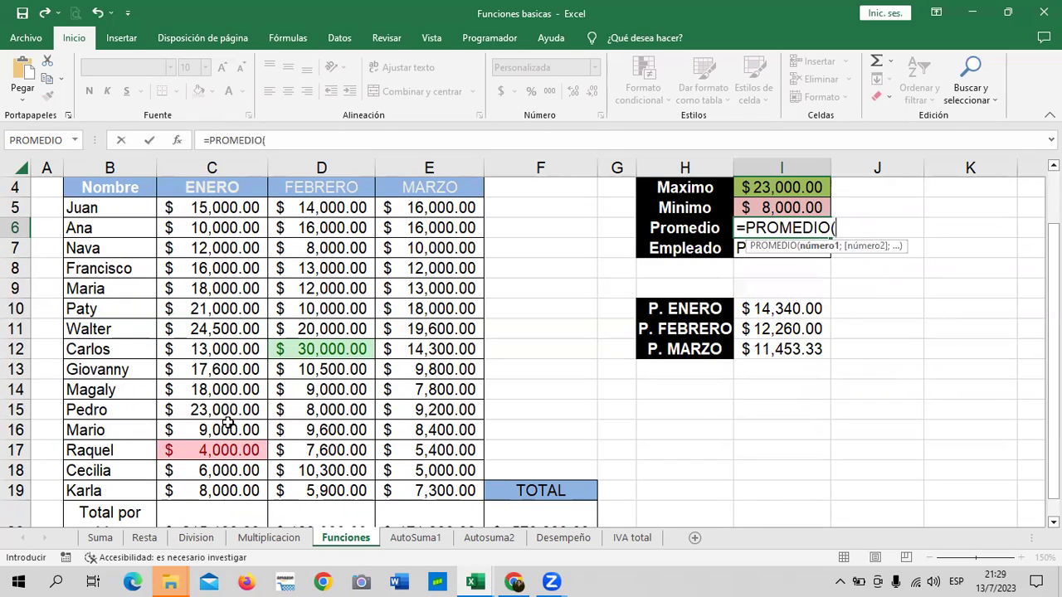
pyautogui.moveTo(207, 410); pyautogui.dragTo(400, 416)
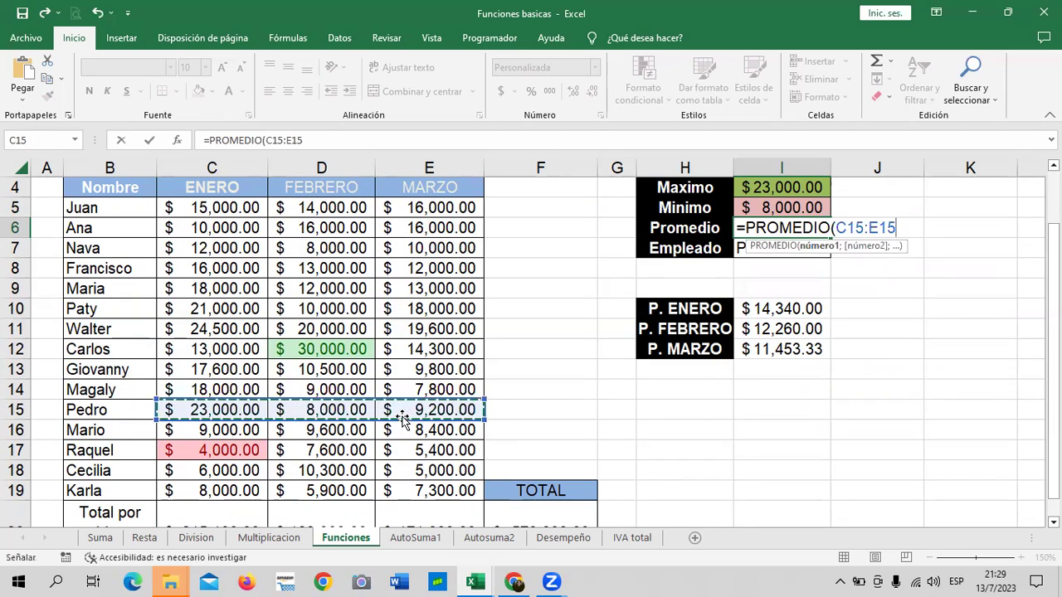
pyautogui.write(')')
pyautogui.press('Return')
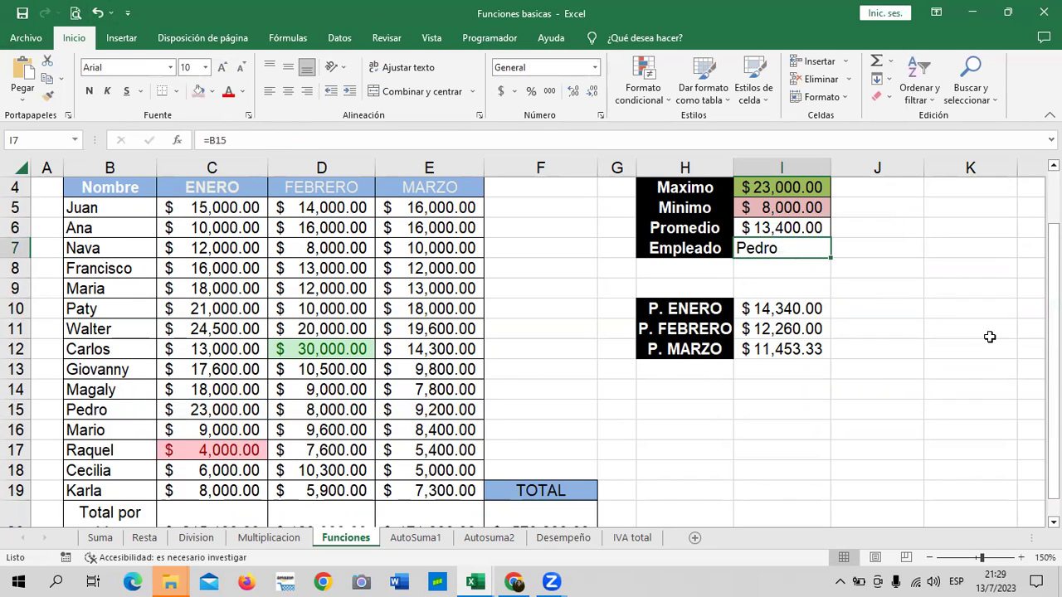
pyautogui.scroll(-1, 987, 335)
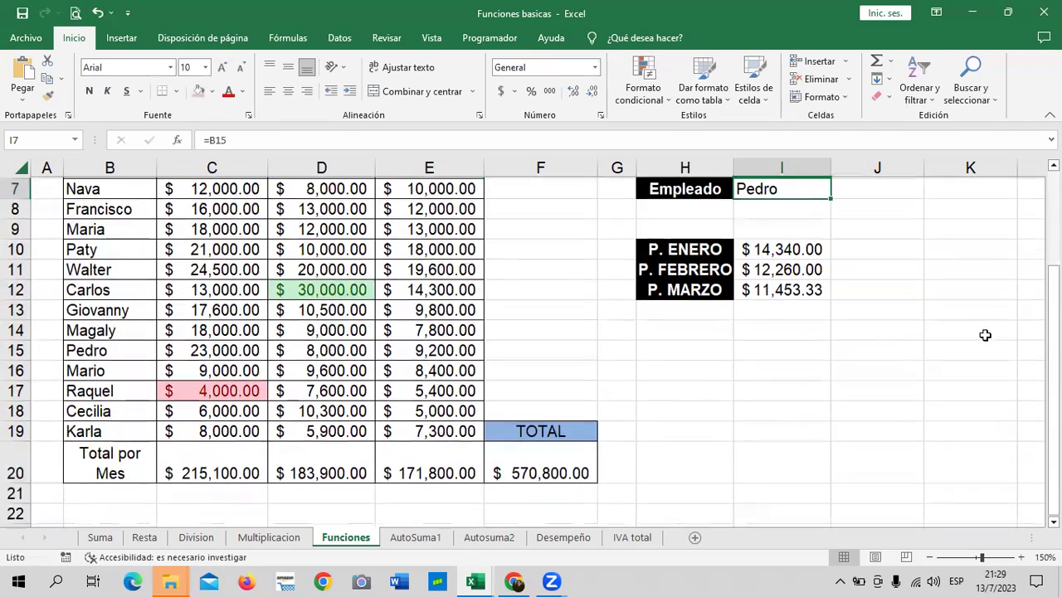
pyautogui.scroll(1, 982, 332)
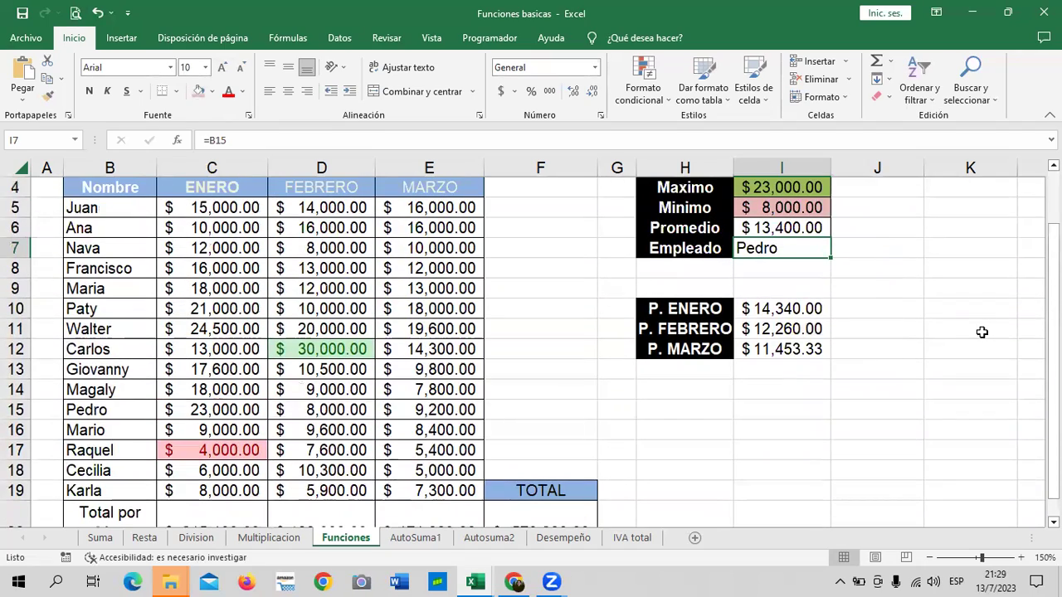
pyautogui.scroll(1, 982, 332)
pyautogui.scroll(-1, 982, 332)
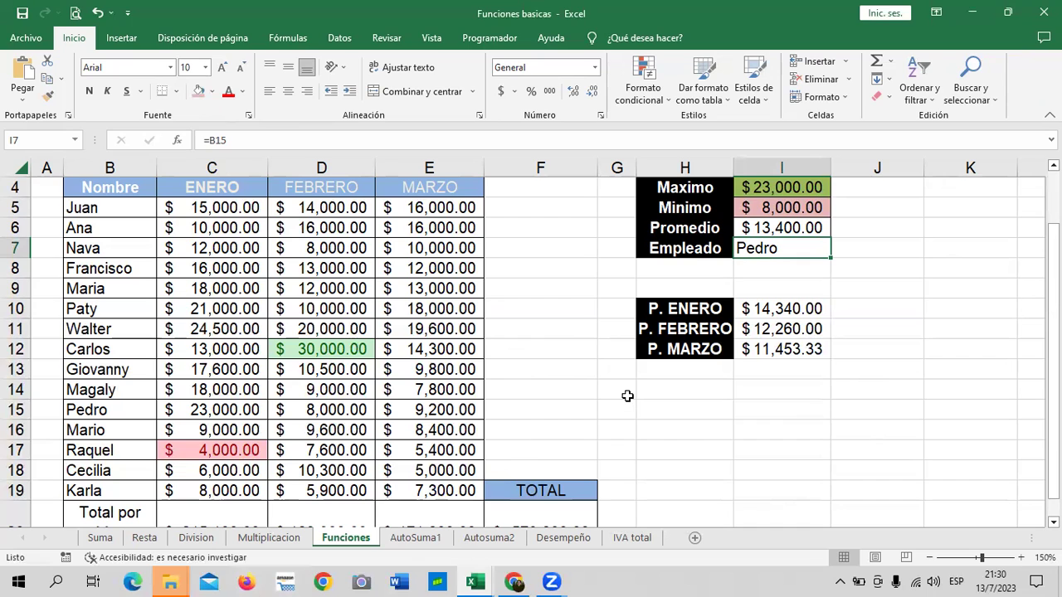
pyautogui.scroll(-1, 625, 394)
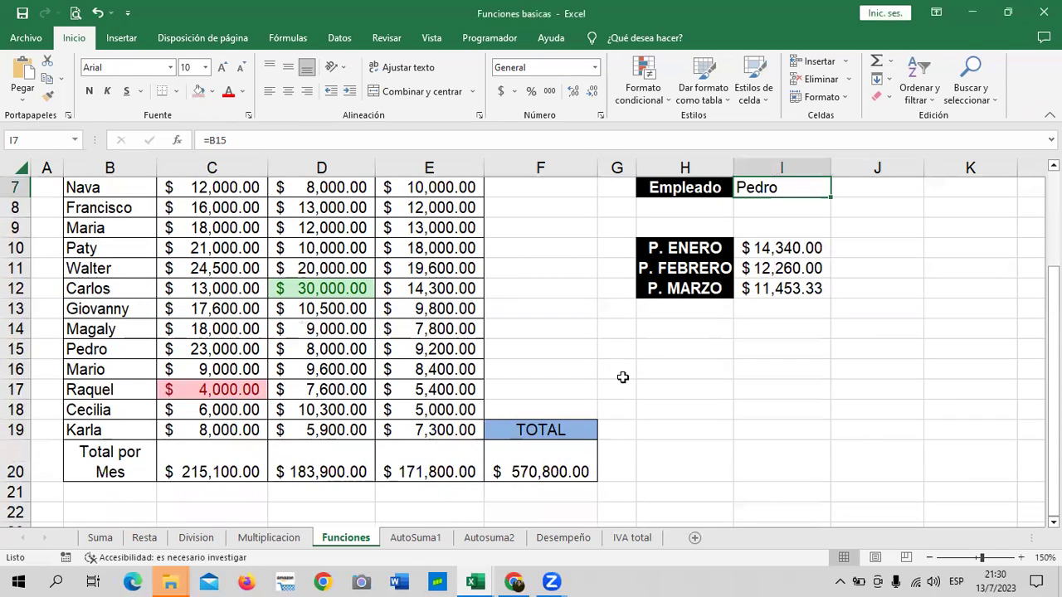
pyautogui.scroll(2, 623, 371)
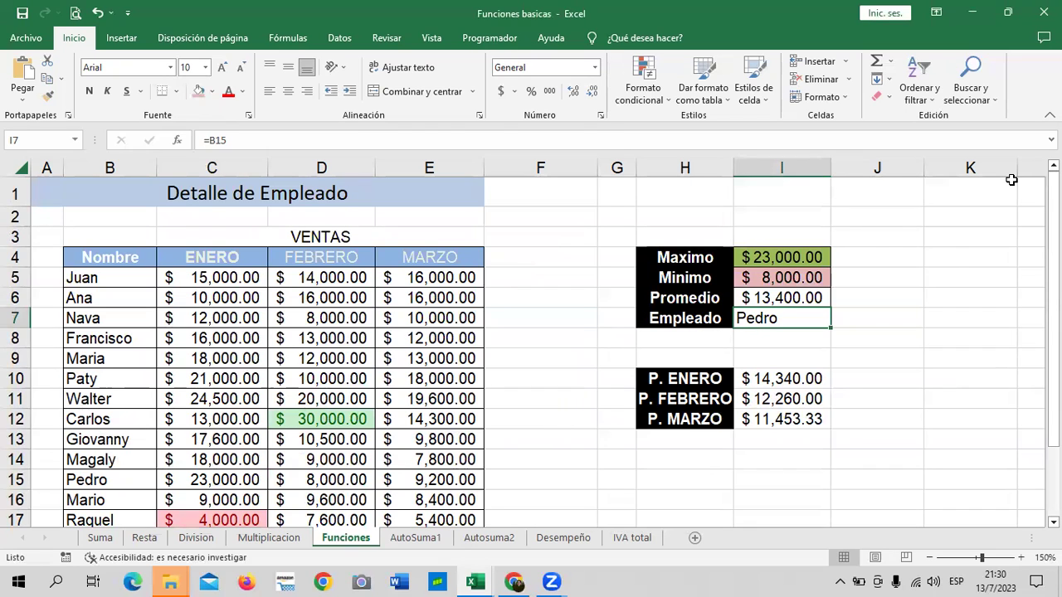
# On the AutoSuma1 sheet, AutoSum the Enero, Febrero and Marzo totals into B16:D16
pyautogui.click(416, 541)
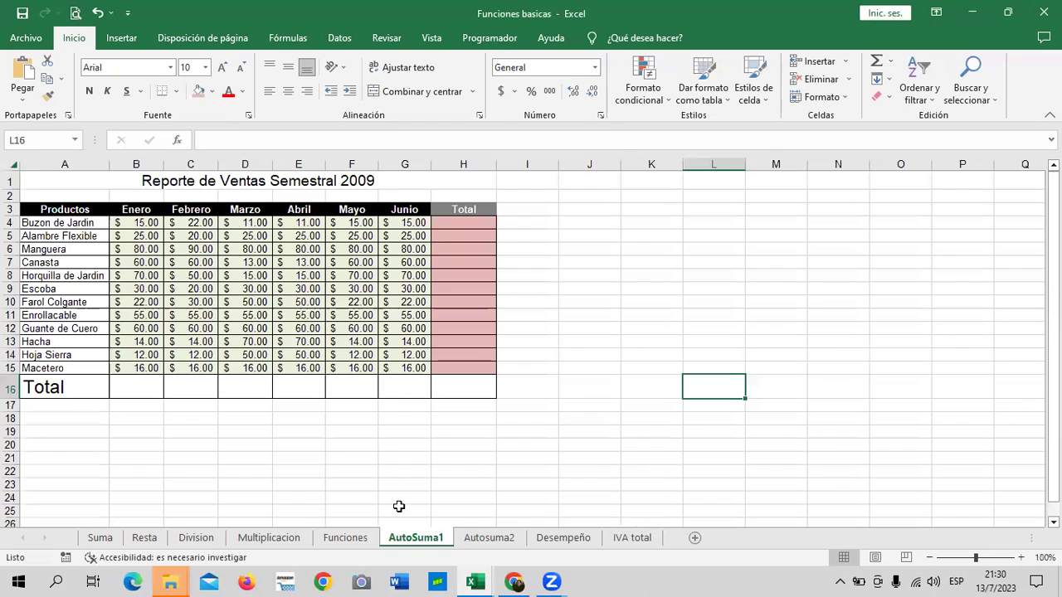
pyautogui.click(570, 348)
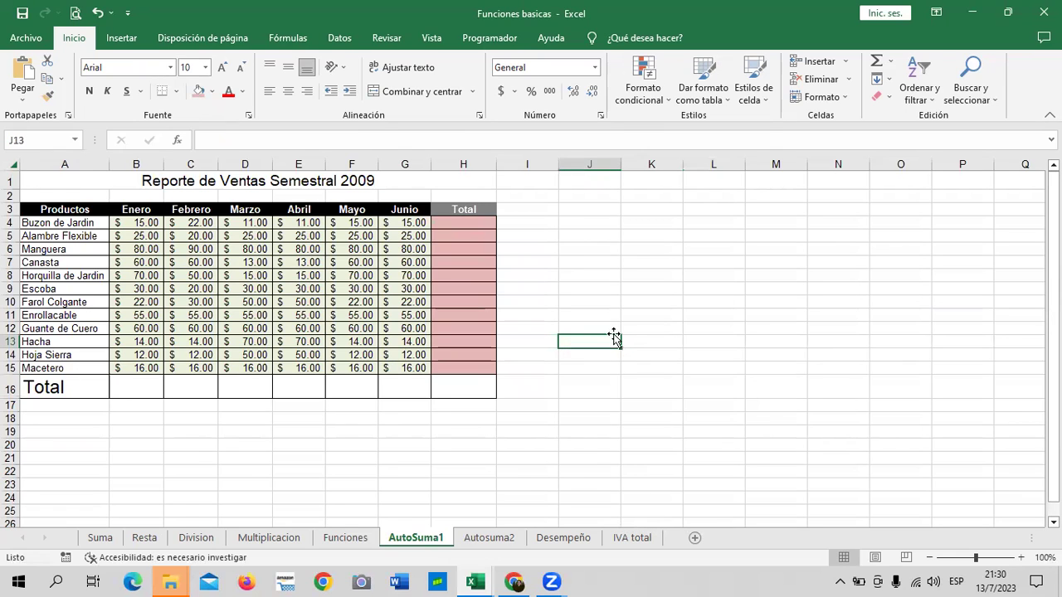
pyautogui.click(132, 387)
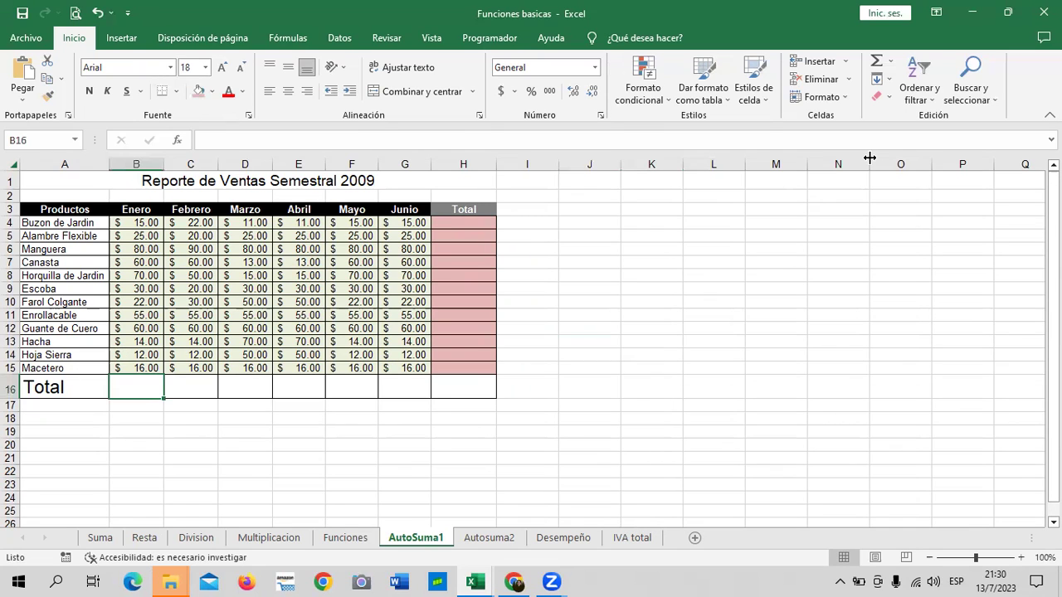
pyautogui.click(878, 65)
pyautogui.press('Return')
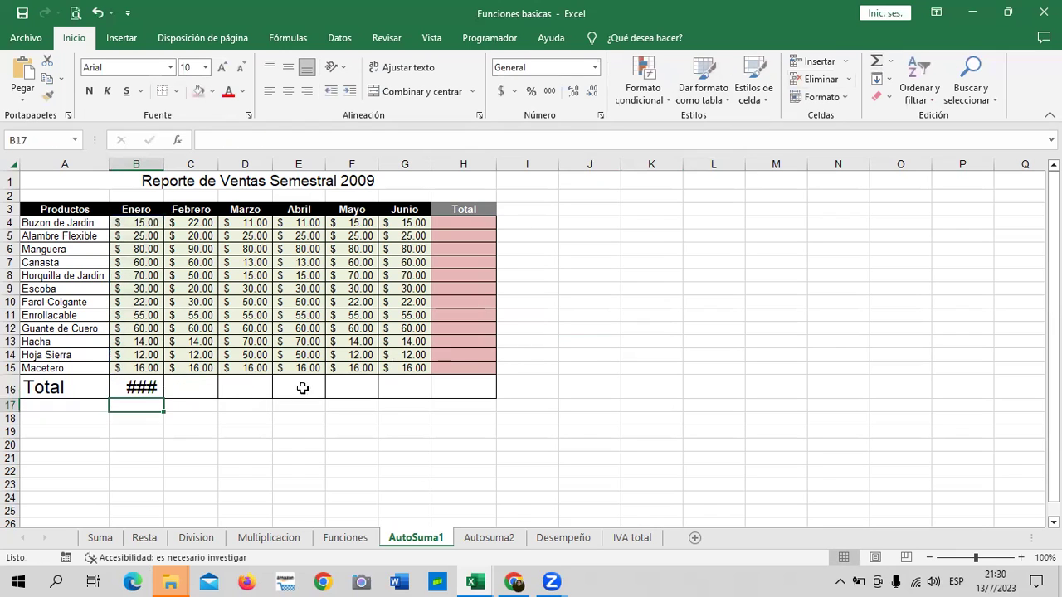
pyautogui.click(190, 384)
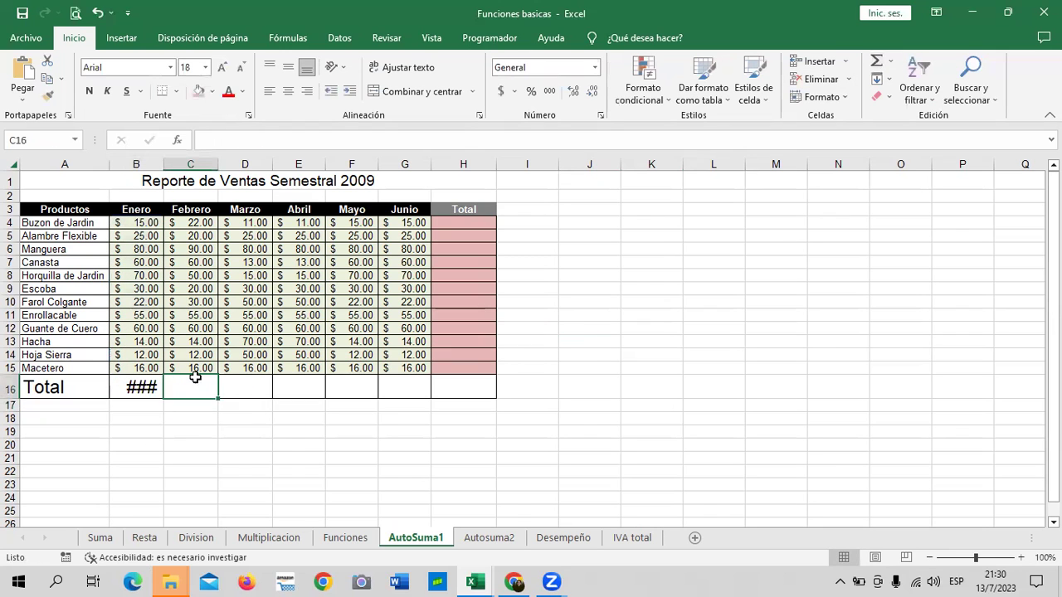
pyautogui.click(877, 61)
pyautogui.press('Return')
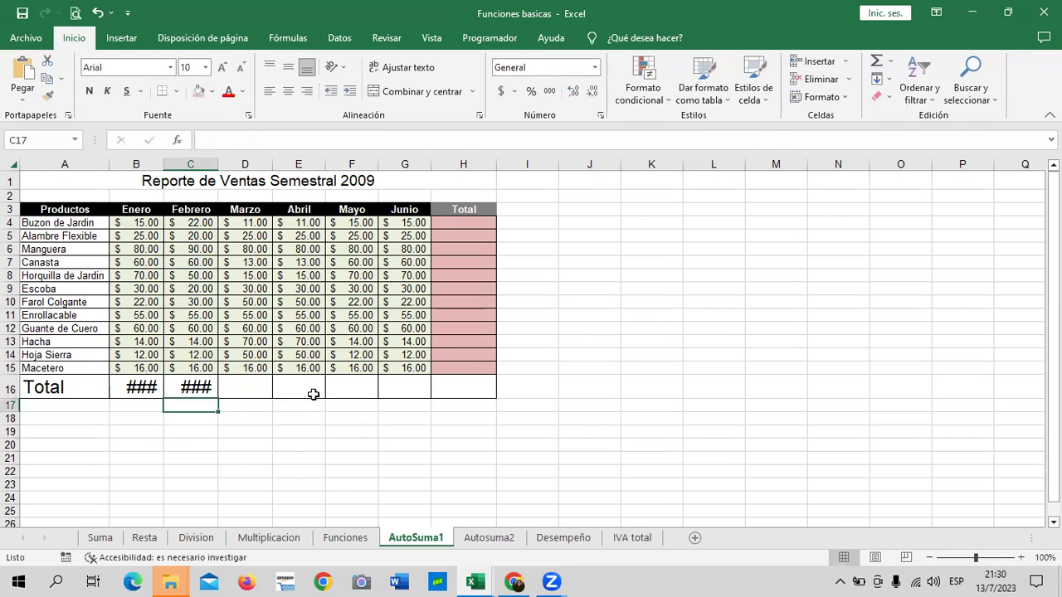
pyautogui.click(257, 379)
pyautogui.click(877, 61)
pyautogui.press('Return')
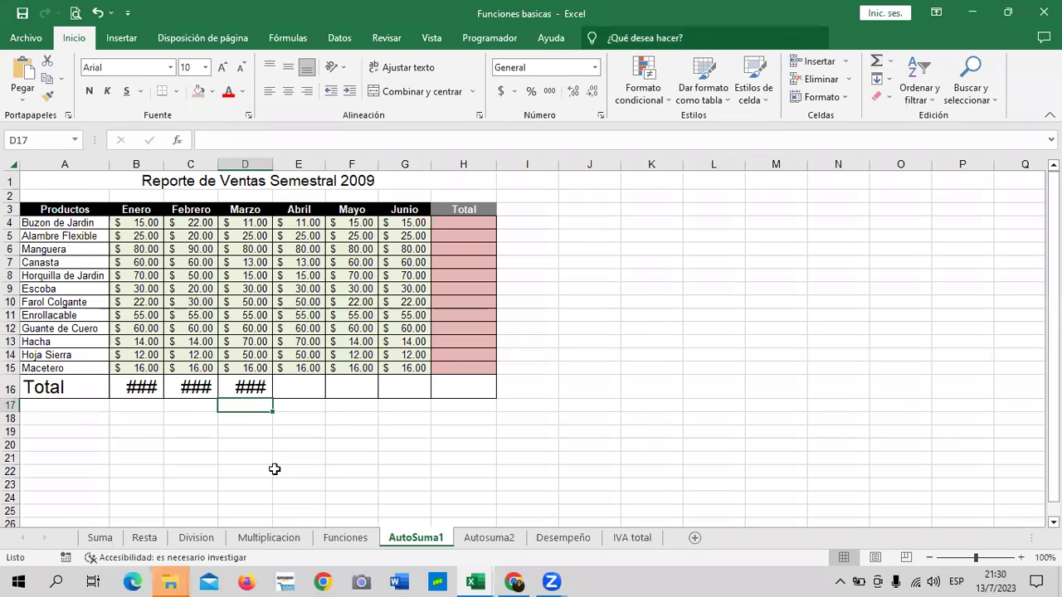
# AutoSum the Abril, Mayo and Junio totals into E16:G16
pyautogui.click(298, 388)
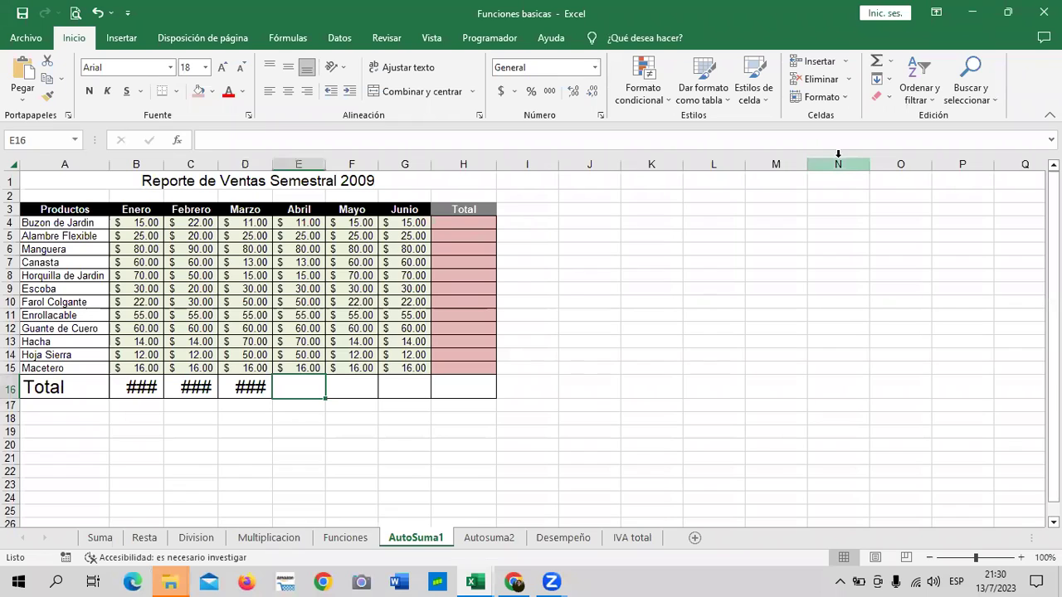
pyautogui.click(877, 61)
pyautogui.press('Return')
pyautogui.click(346, 388)
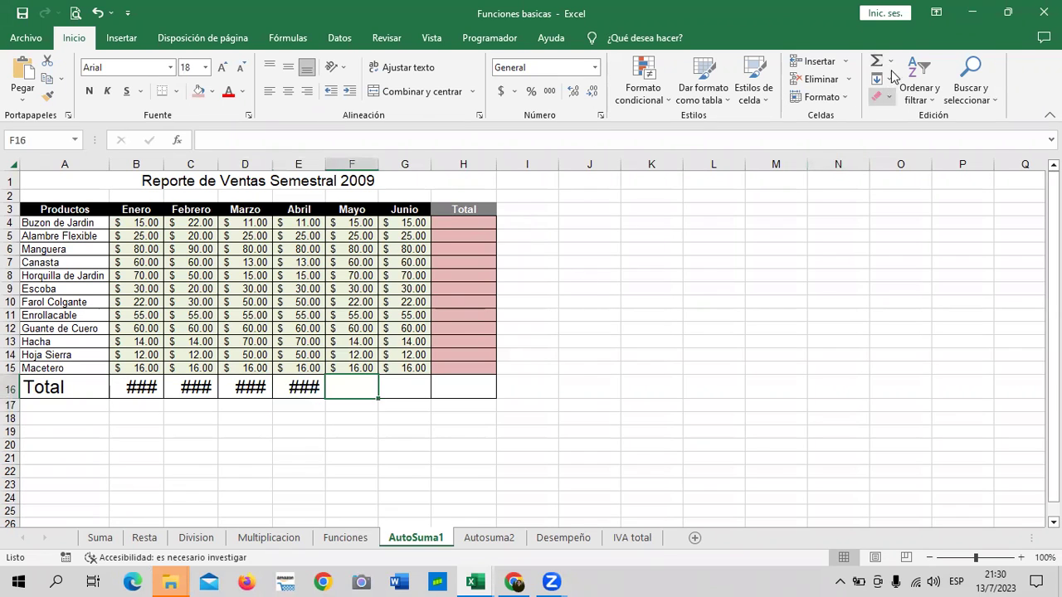
pyautogui.click(879, 65)
pyautogui.press('Return')
pyautogui.click(406, 387)
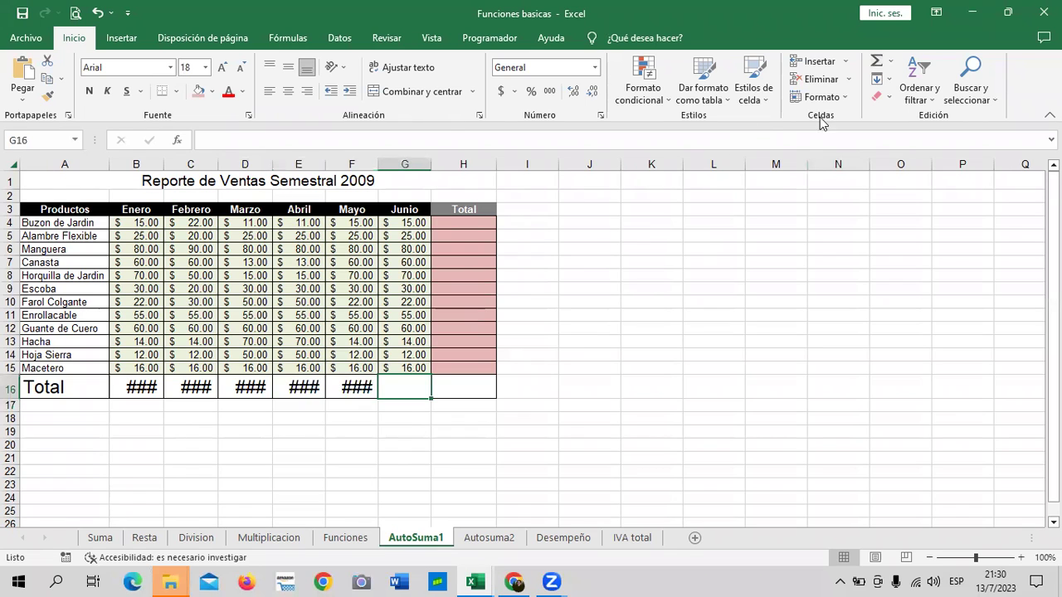
pyautogui.click(876, 65)
pyautogui.press('Return')
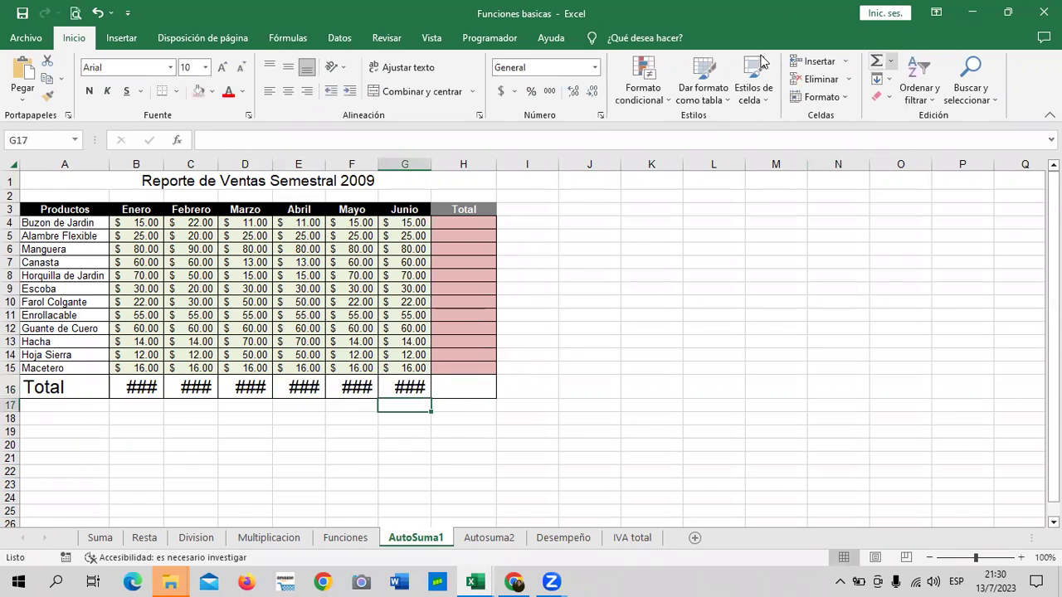
pyautogui.click(763, 320)
# Shrink the Total row font and zoom to 120% so the Abril–Junio totals display
pyautogui.moveTo(143, 387); pyautogui.dragTo(446, 389)
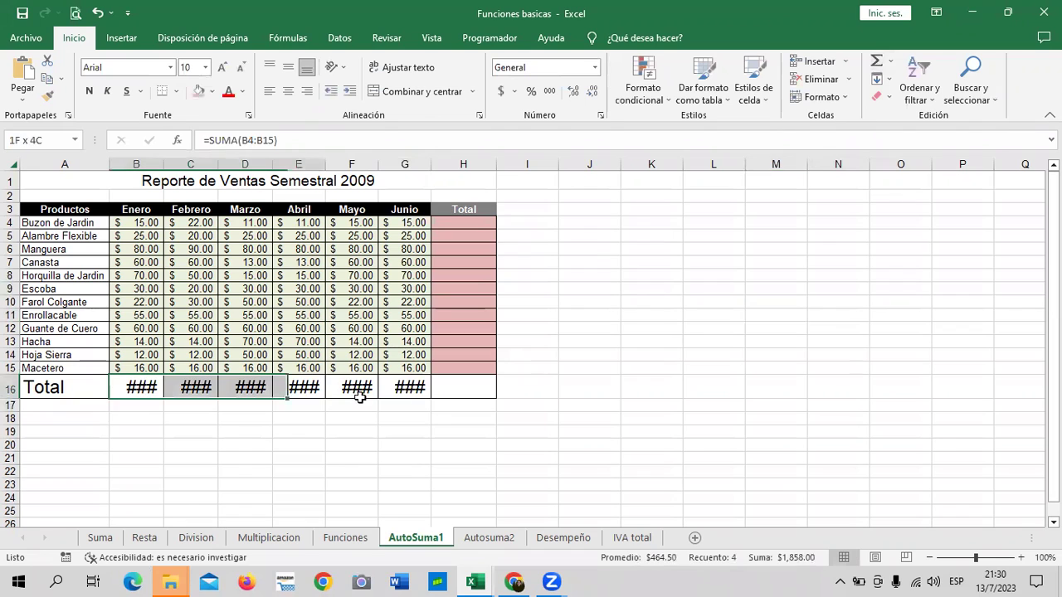
pyautogui.click(240, 68)
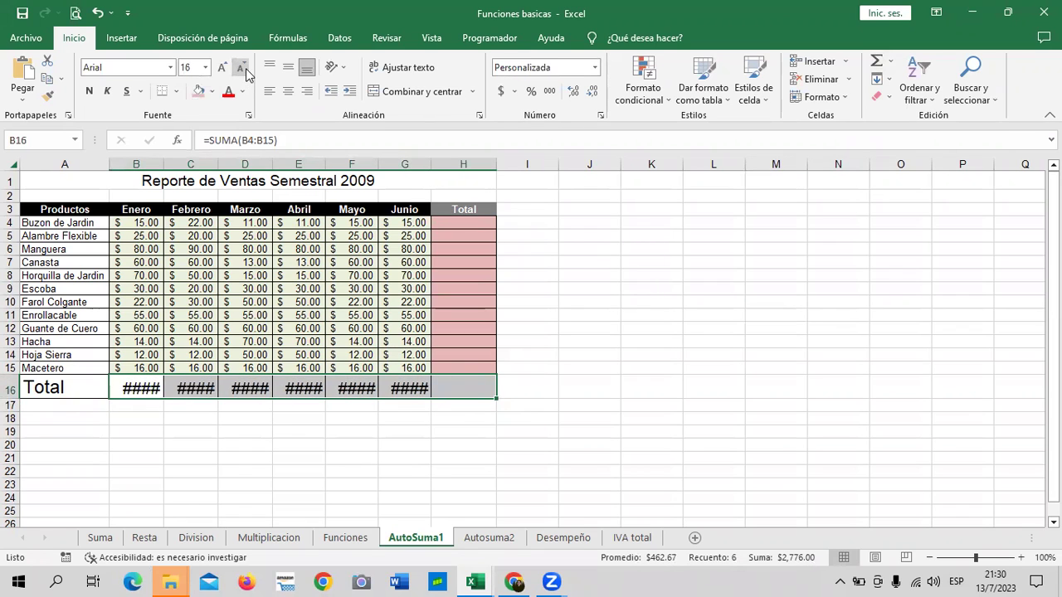
pyautogui.click(245, 72)
pyautogui.click(245, 72)
pyautogui.click(245, 73)
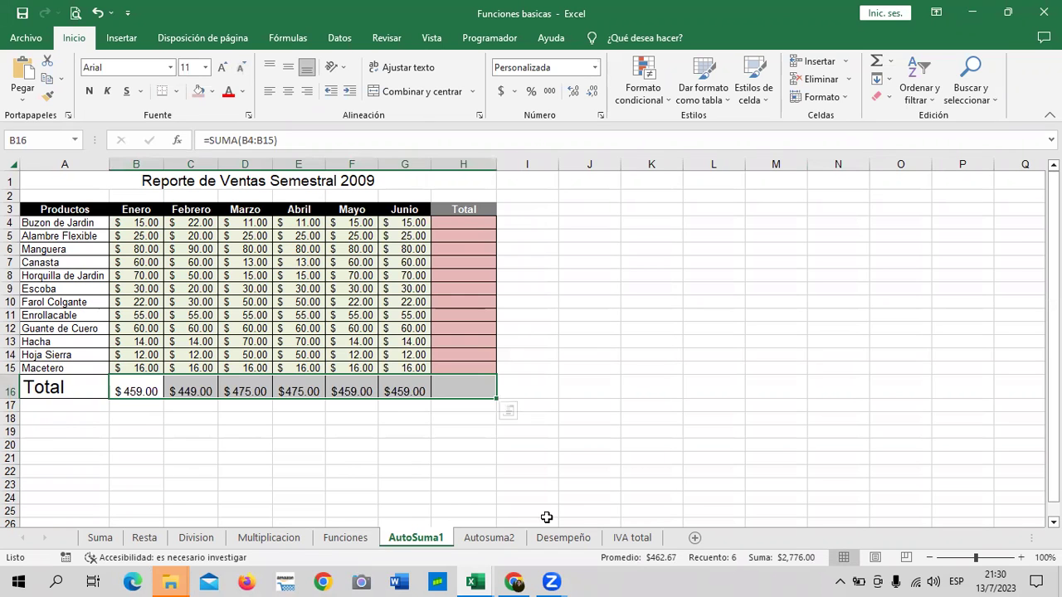
pyautogui.click(758, 388)
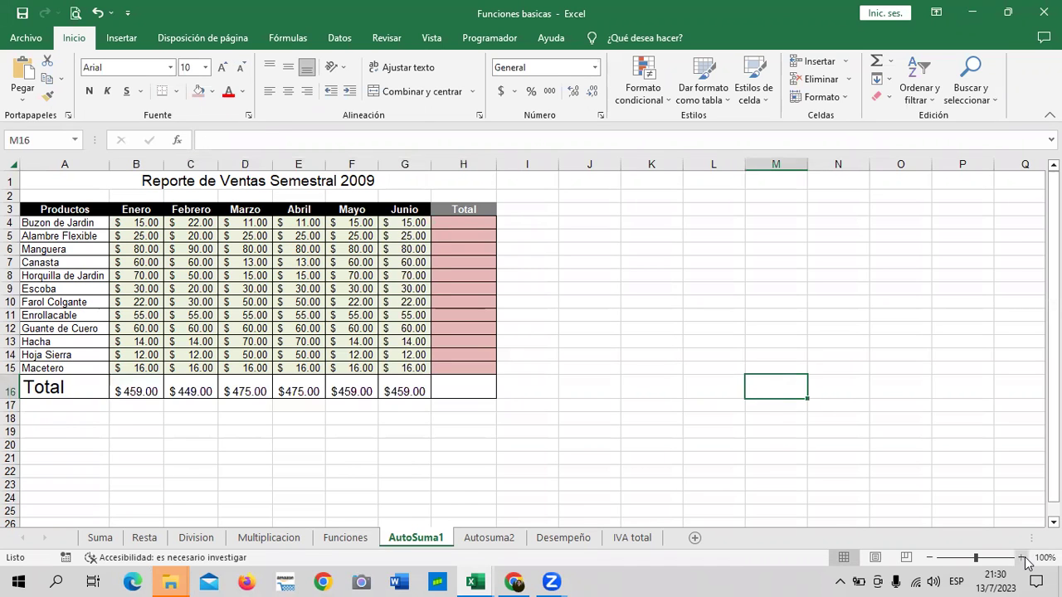
pyautogui.click(1020, 558)
pyautogui.click(1021, 558)
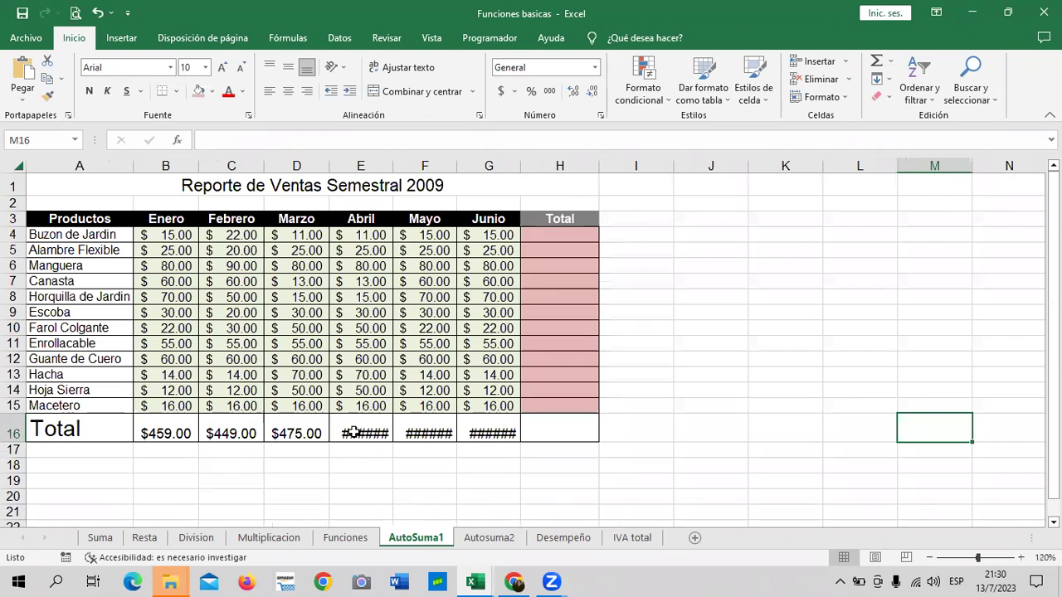
pyautogui.moveTo(351, 430); pyautogui.dragTo(490, 432)
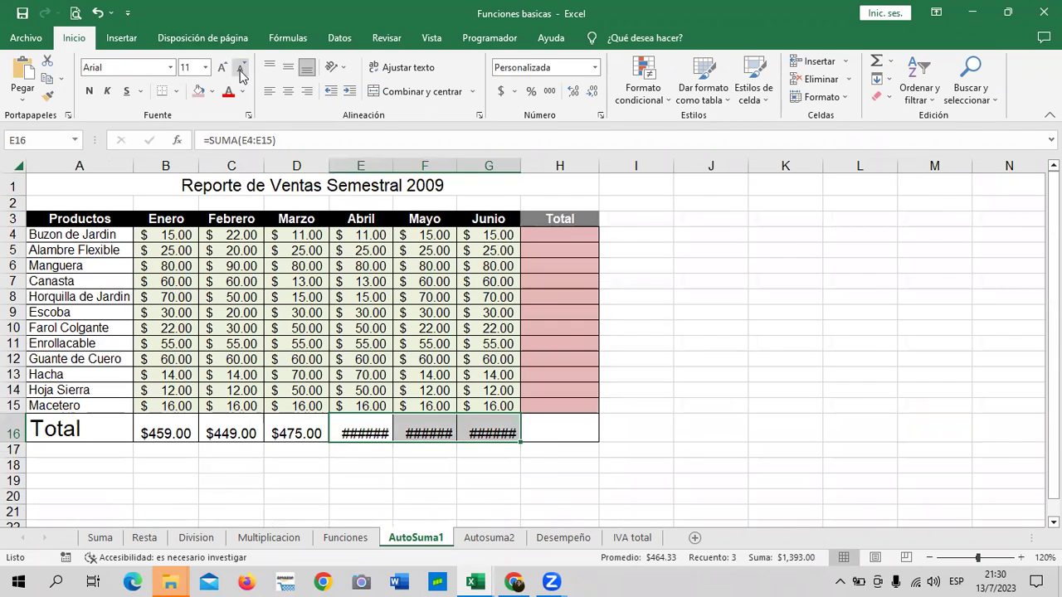
pyautogui.click(240, 68)
pyautogui.click(711, 421)
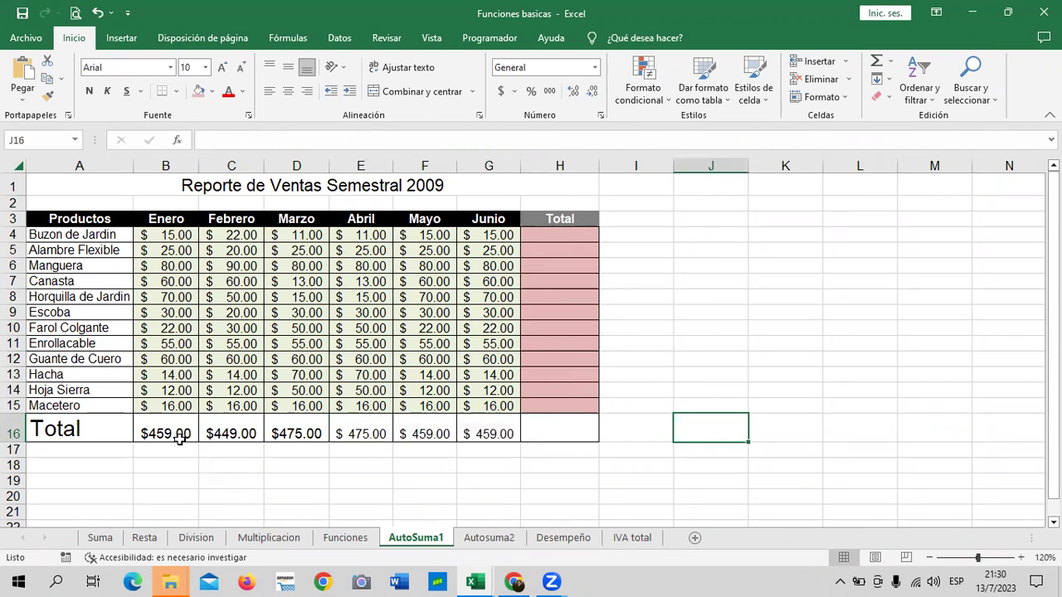
# Make the six monthly totals in B16:G16 bold
pyautogui.moveTo(154, 430); pyautogui.dragTo(469, 437)
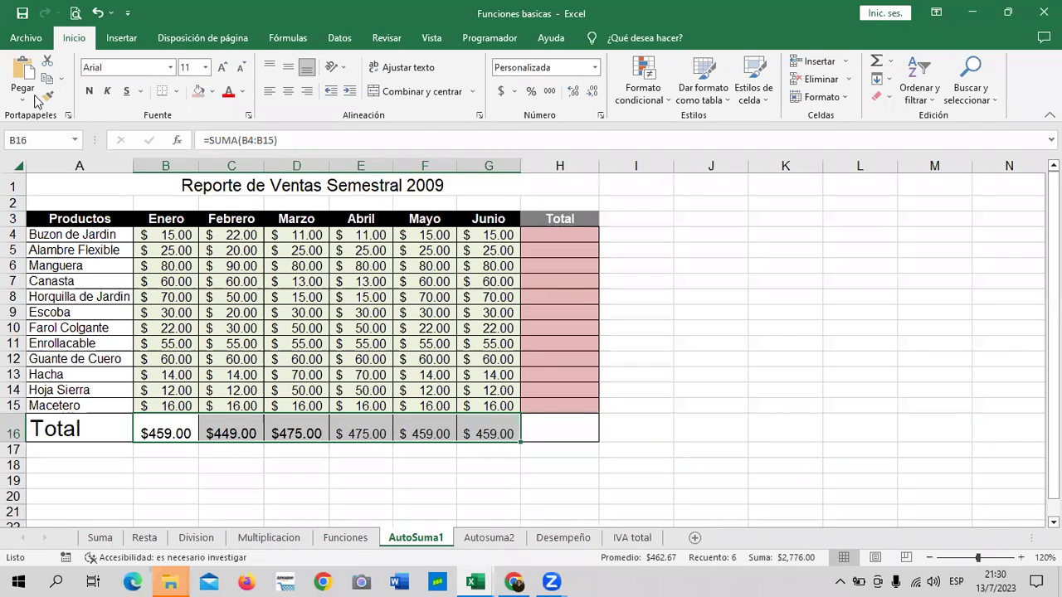
pyautogui.click(90, 95)
pyautogui.click(751, 427)
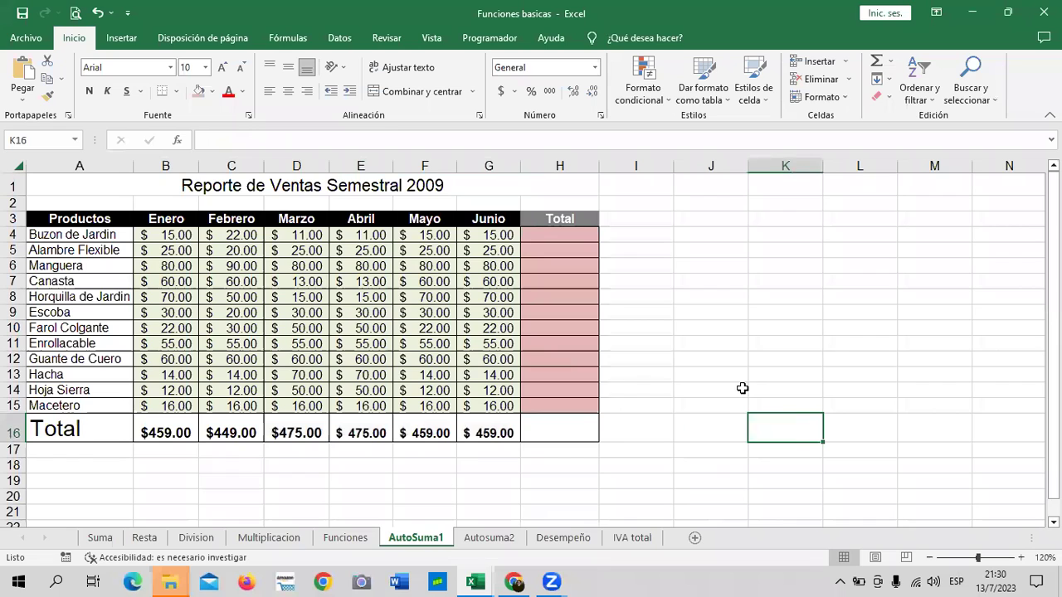
# AutoSum row 4's months into H4 and fill the formula down to H15
pyautogui.click(556, 415)
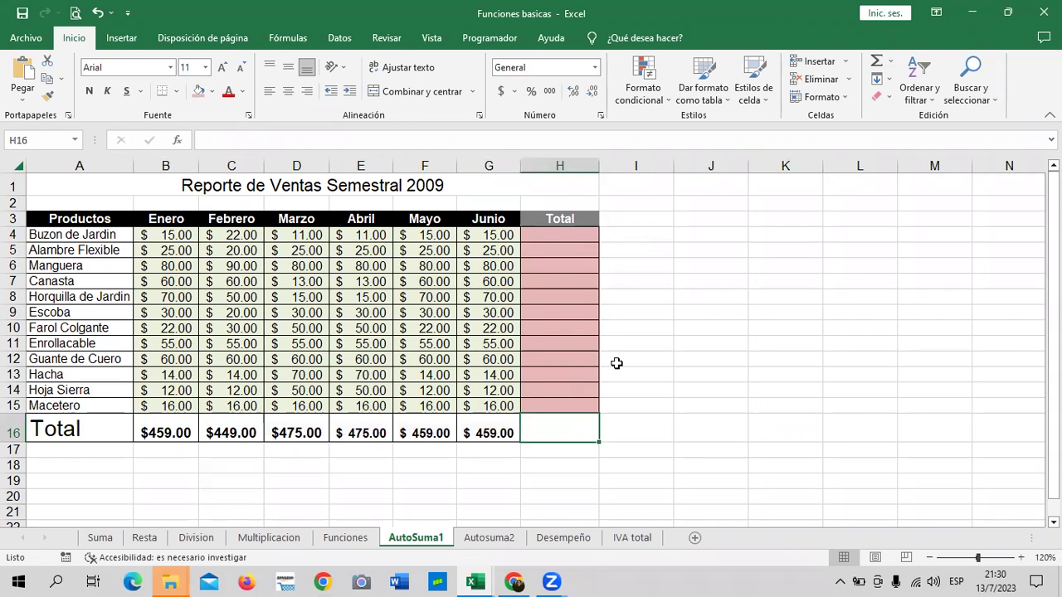
pyautogui.click(878, 60)
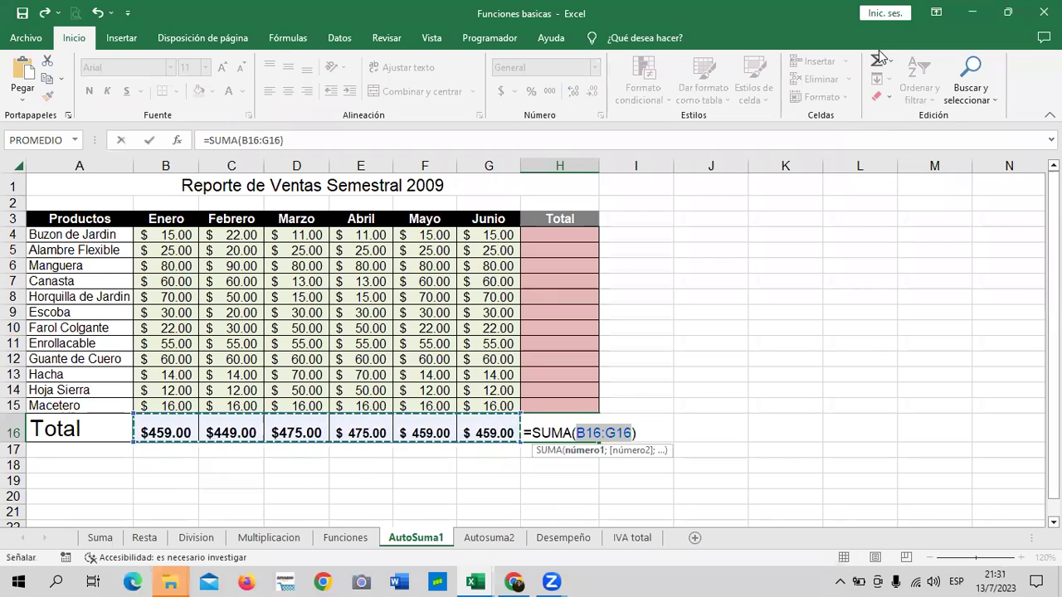
pyautogui.press('Escape')
pyautogui.press('Down')
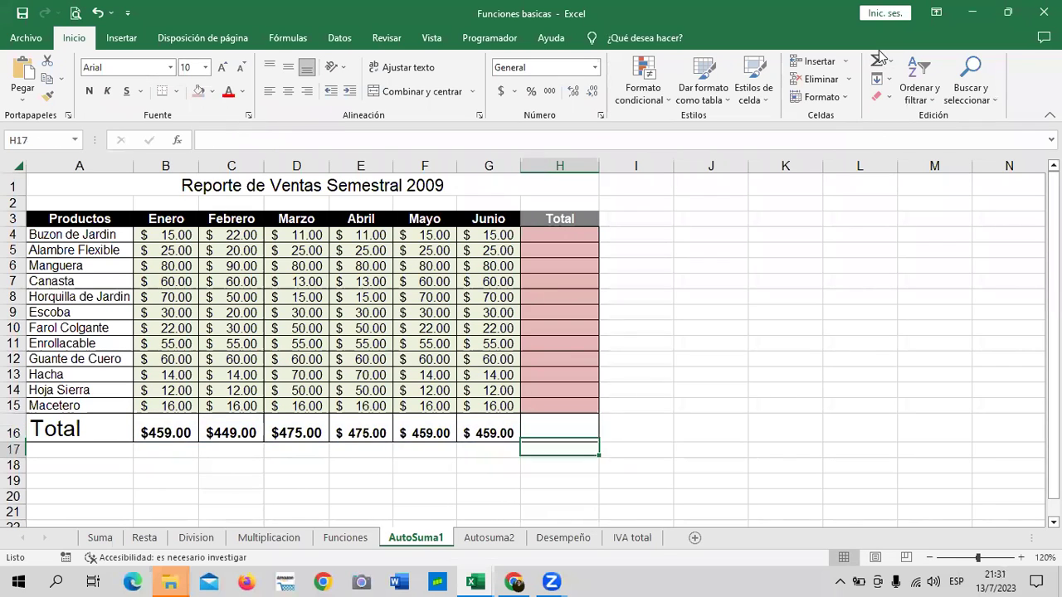
pyautogui.click(561, 237)
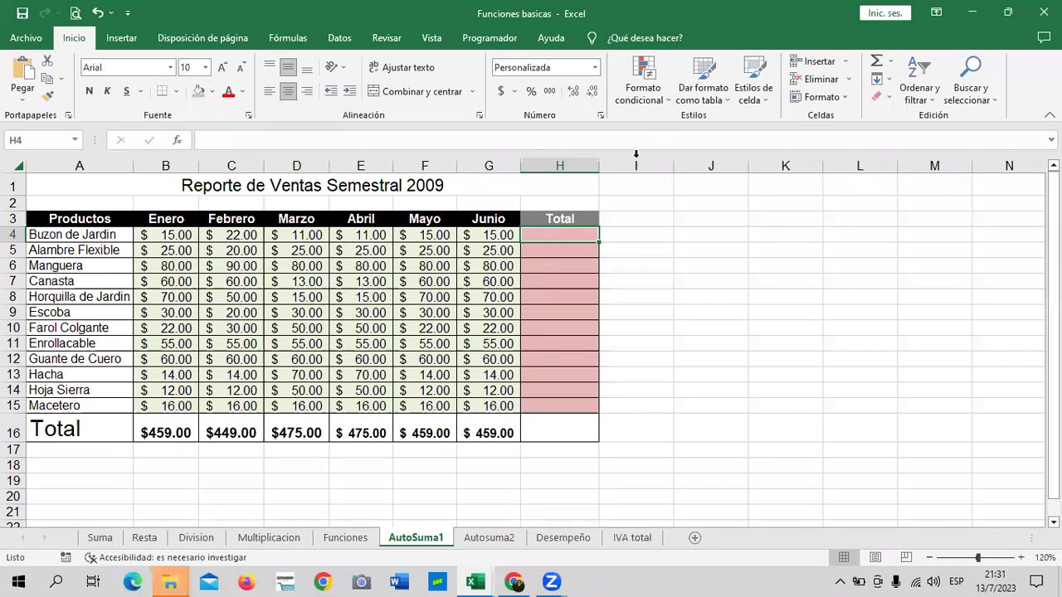
pyautogui.click(876, 63)
pyautogui.press('Return')
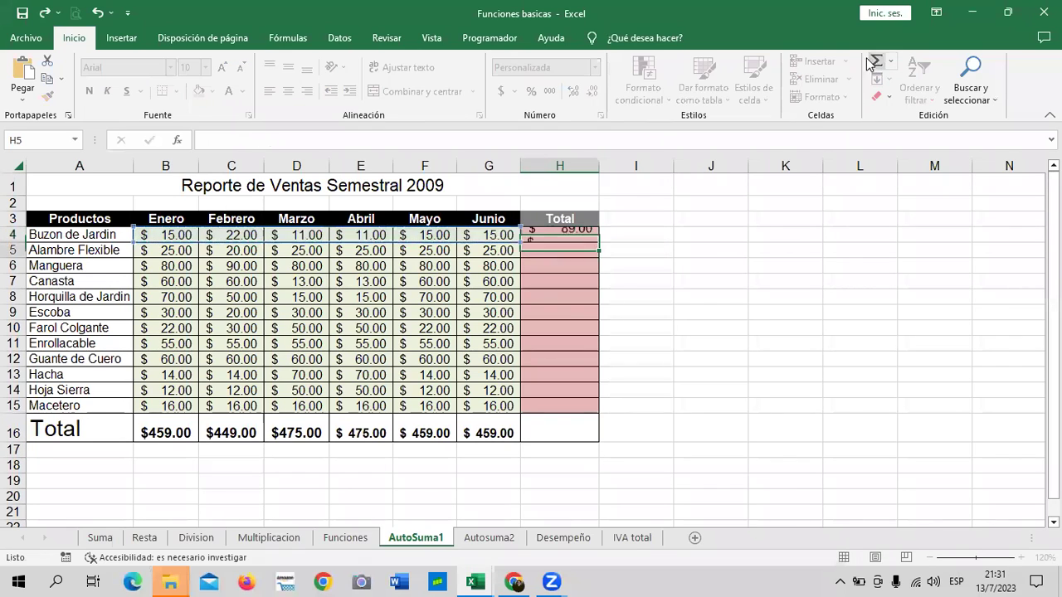
pyautogui.click(547, 234)
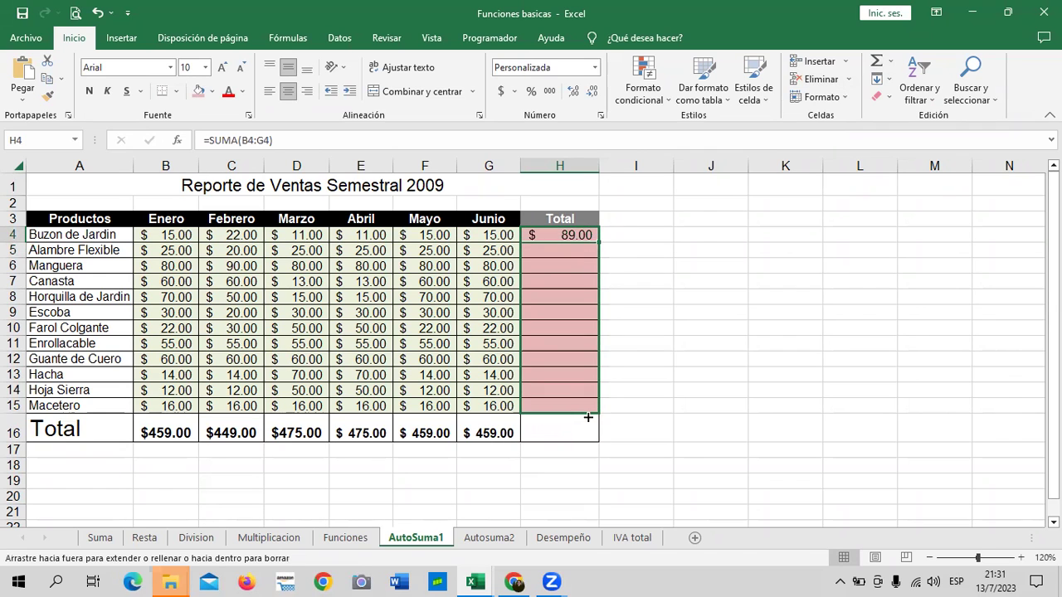
pyautogui.moveTo(598, 240); pyautogui.dragTo(589, 410)
pyautogui.click(715, 356)
# Sum column H into a $2,776.00 grand total in H16, then go to the Autosuma2 sheet
pyautogui.click(578, 407)
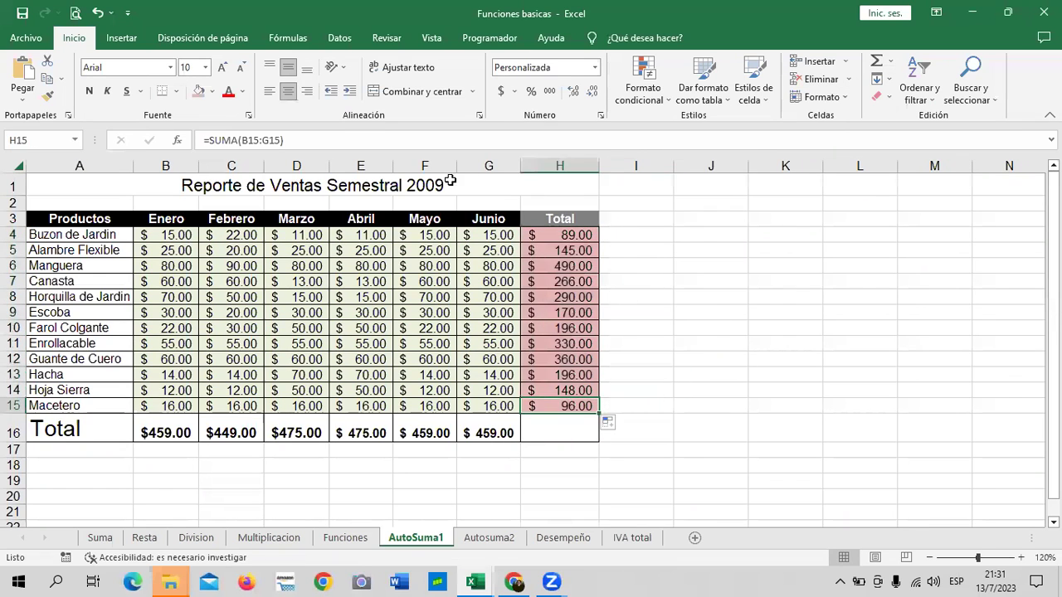
pyautogui.click(459, 137)
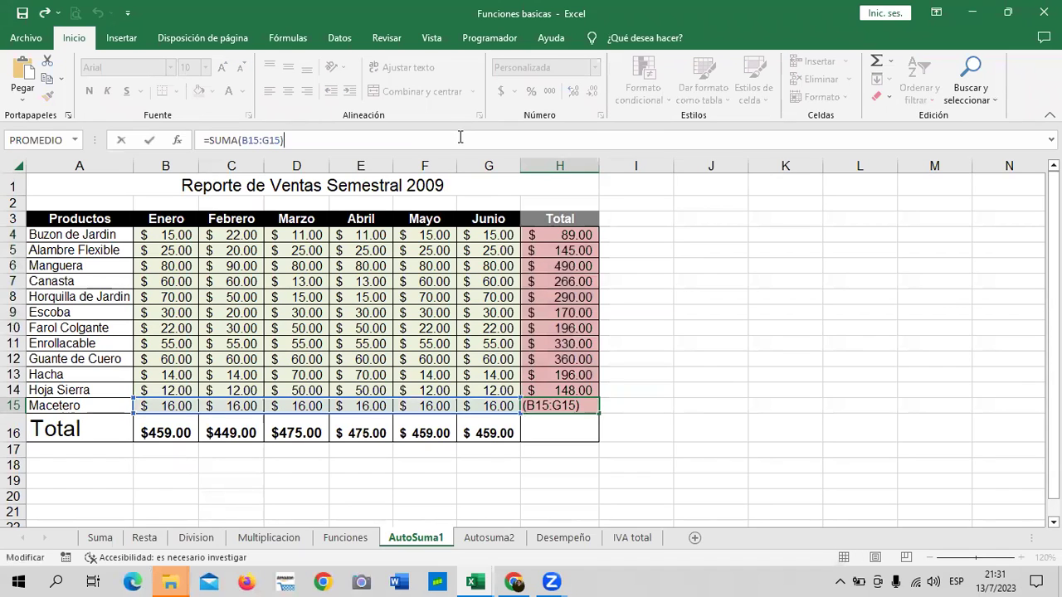
pyautogui.press('Return')
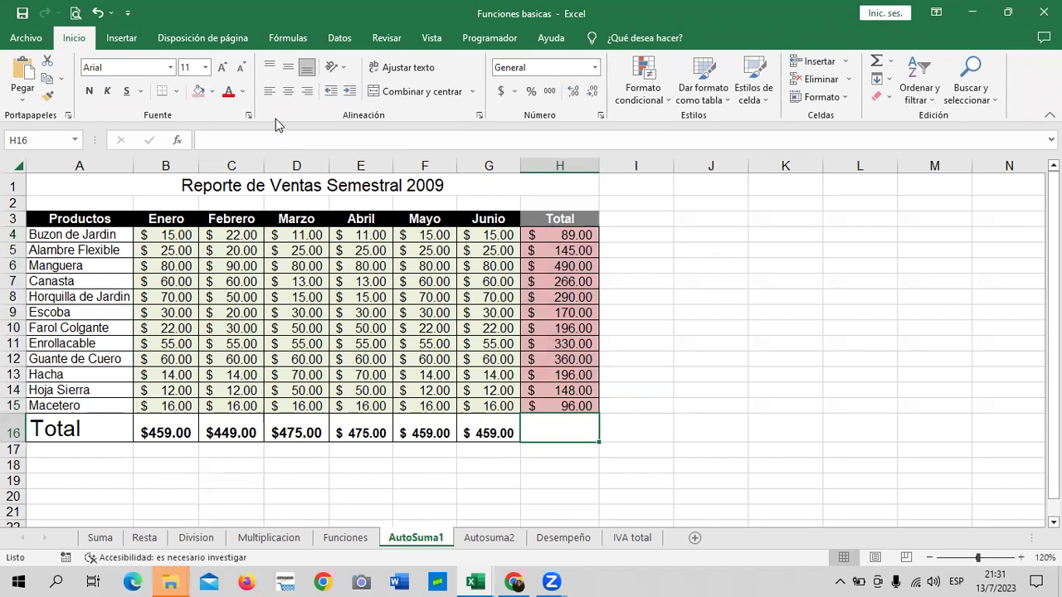
pyautogui.click(873, 62)
pyautogui.press('Return')
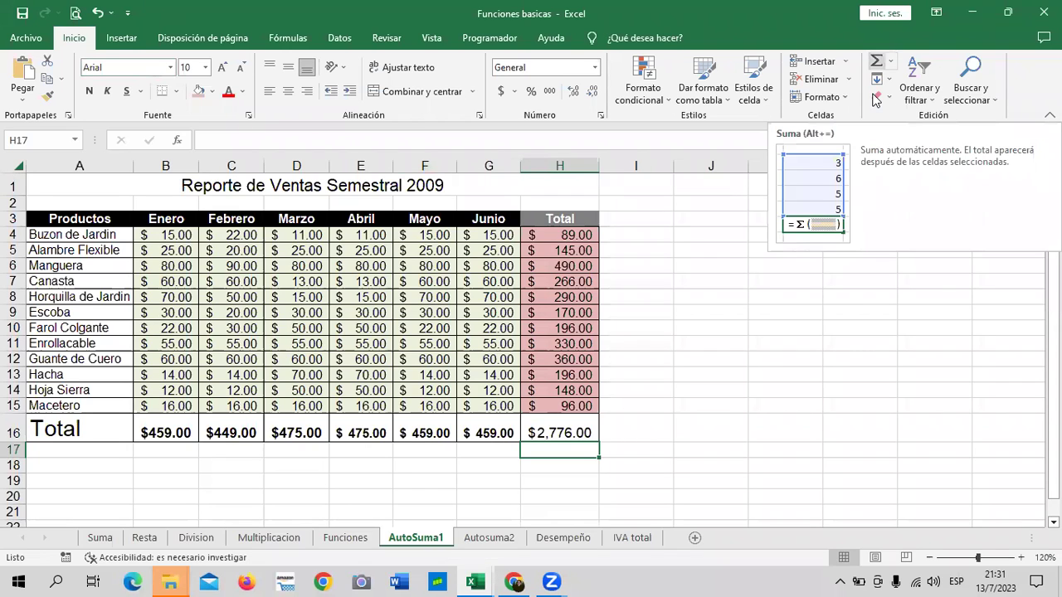
pyautogui.click(647, 360)
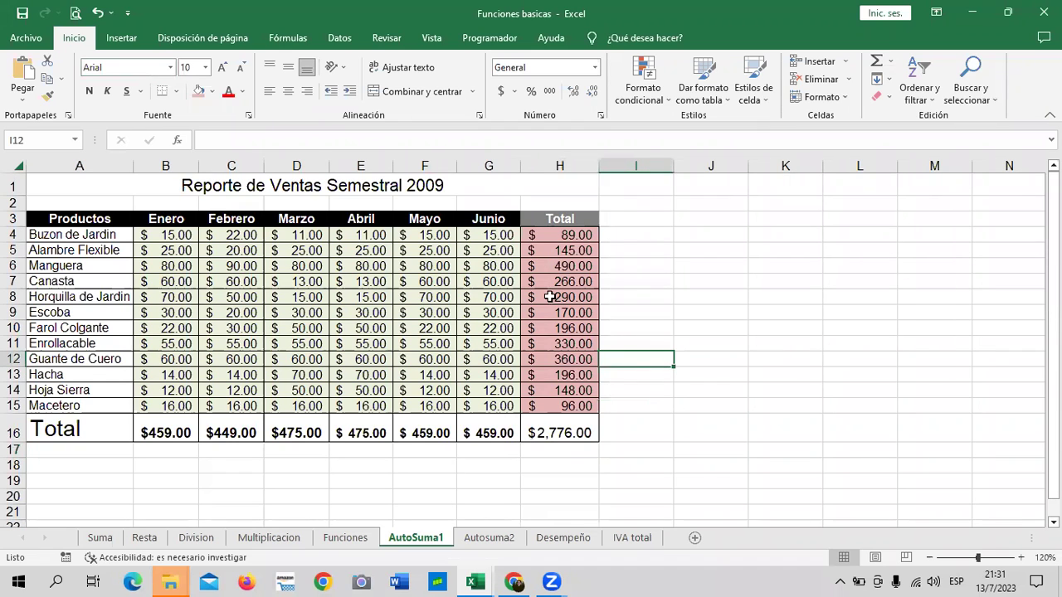
pyautogui.click(485, 539)
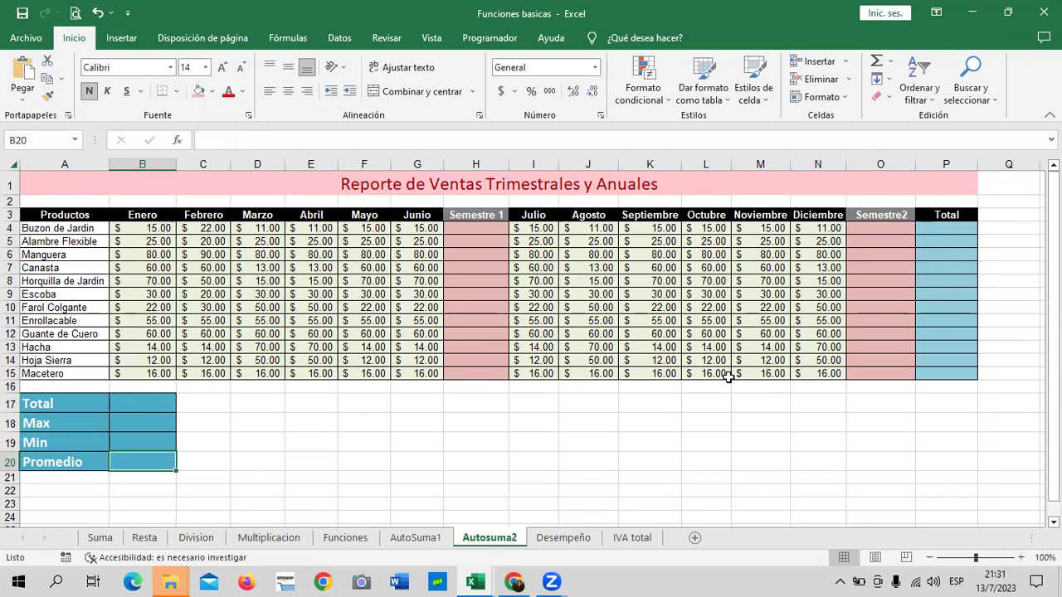
# AutoSum Enero–Junio into H4 and fill the Semestre 1 sum down the column
pyautogui.click(489, 228)
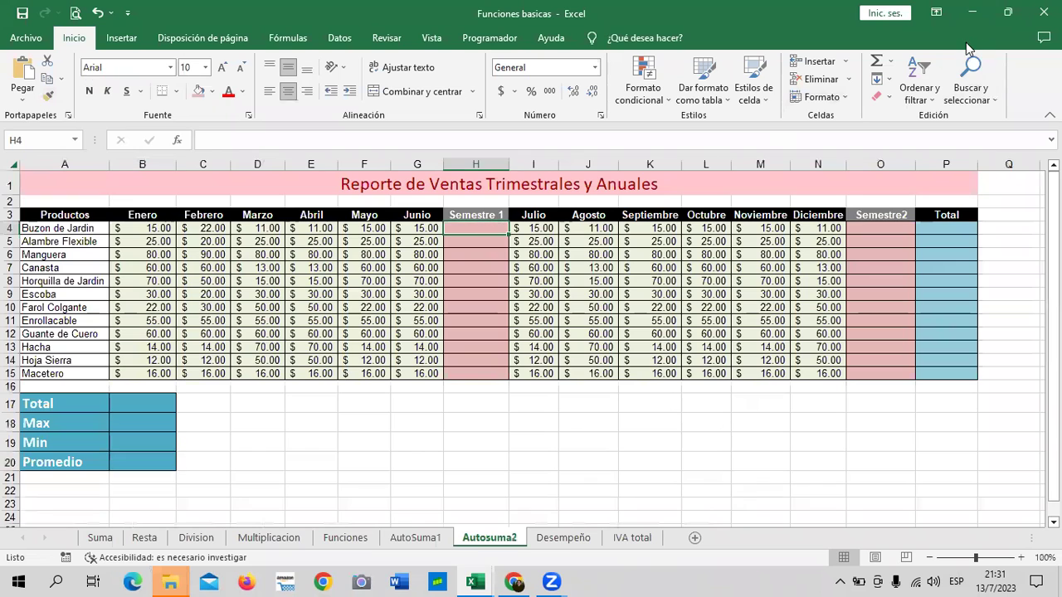
pyautogui.click(876, 61)
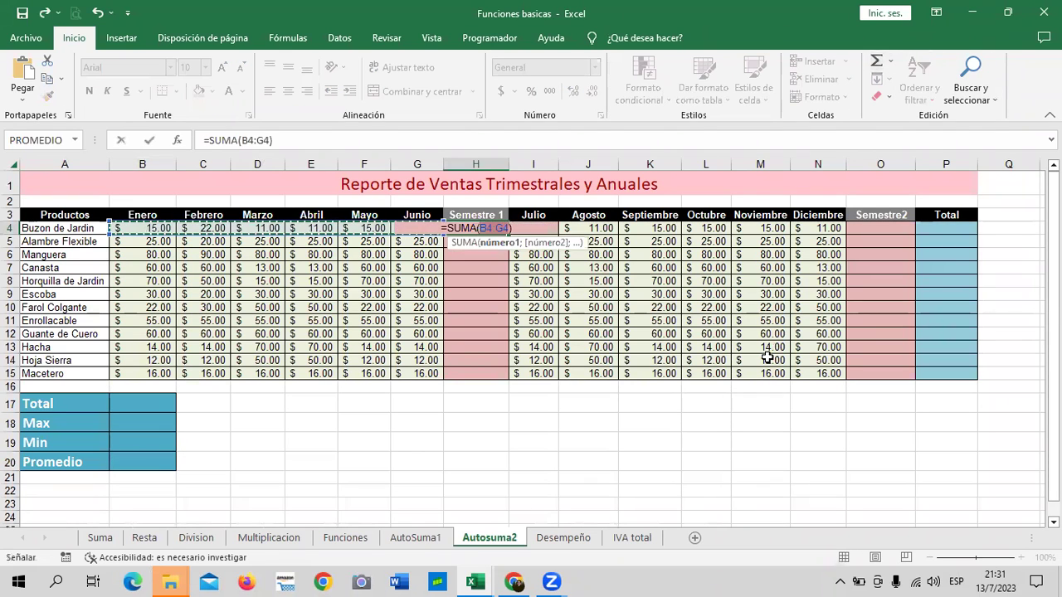
pyautogui.press('Return')
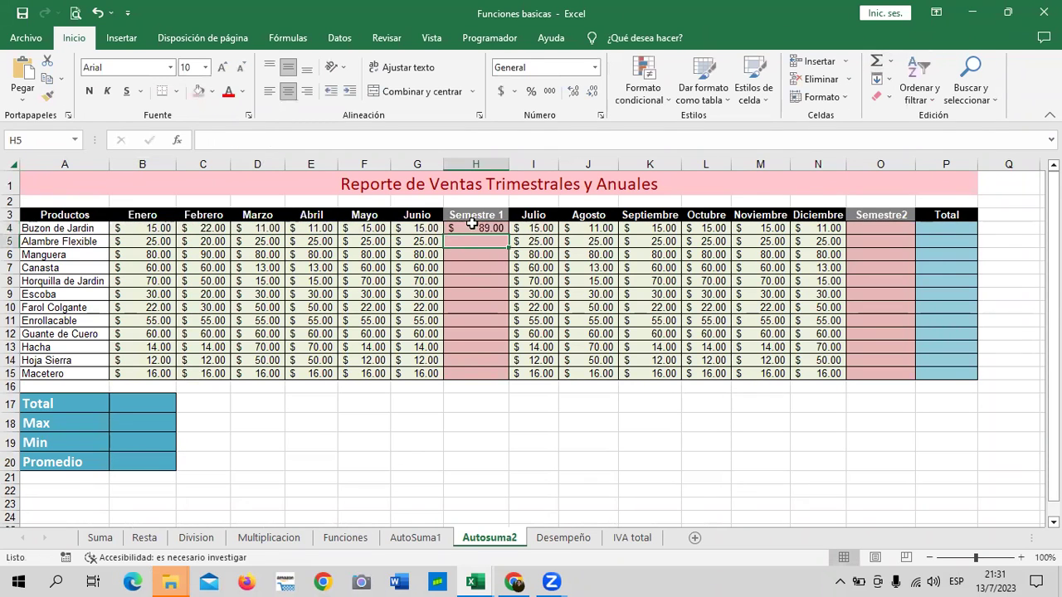
pyautogui.click(472, 225)
pyautogui.moveTo(508, 236); pyautogui.dragTo(511, 380)
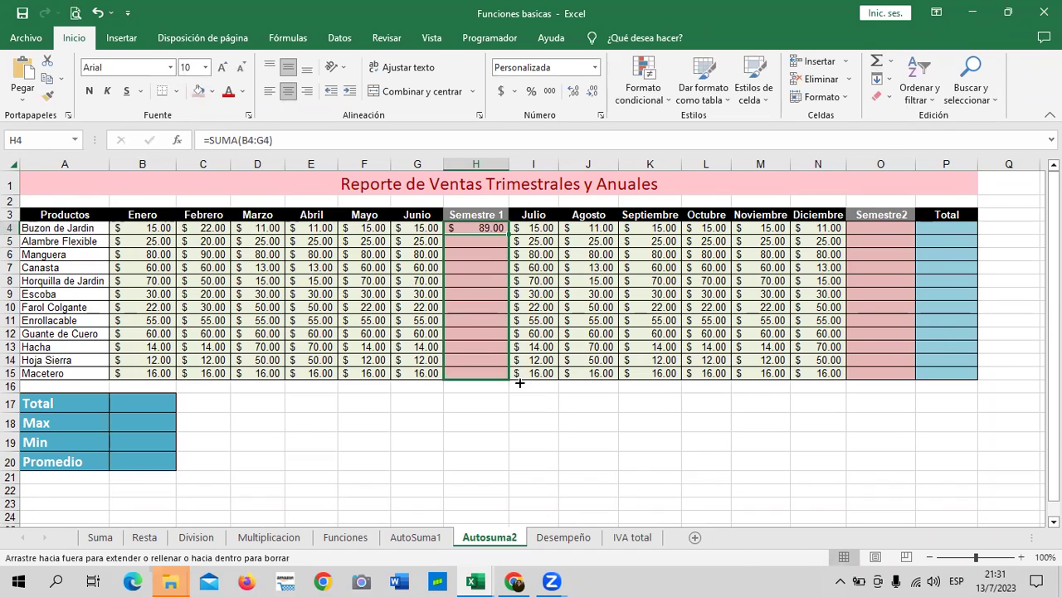
pyautogui.click(570, 439)
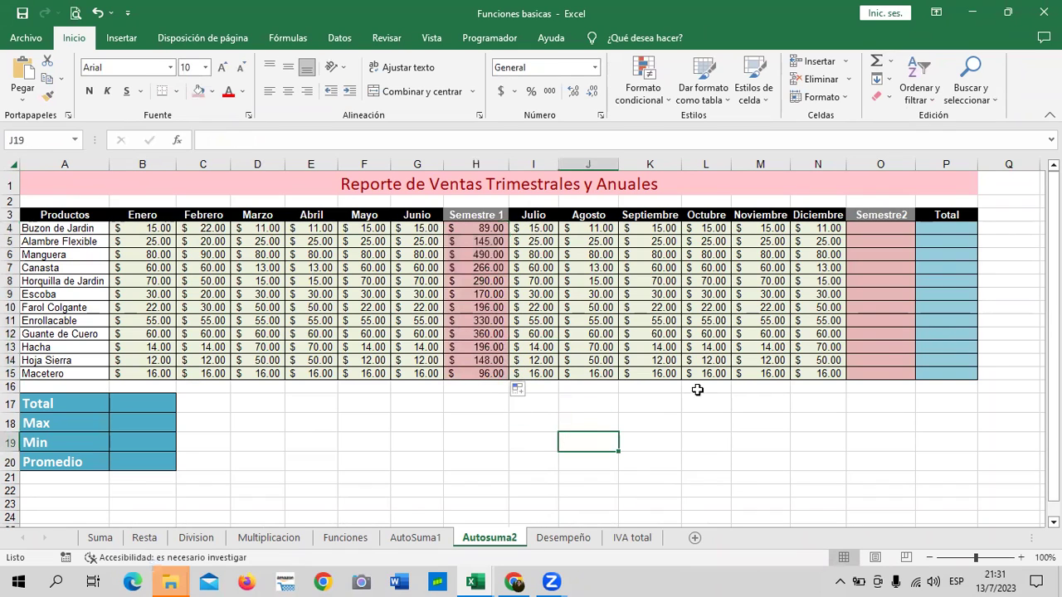
# AutoSum Julio–Diciembre into O4 and fill the Semestre2 sum down the column
pyautogui.click(889, 227)
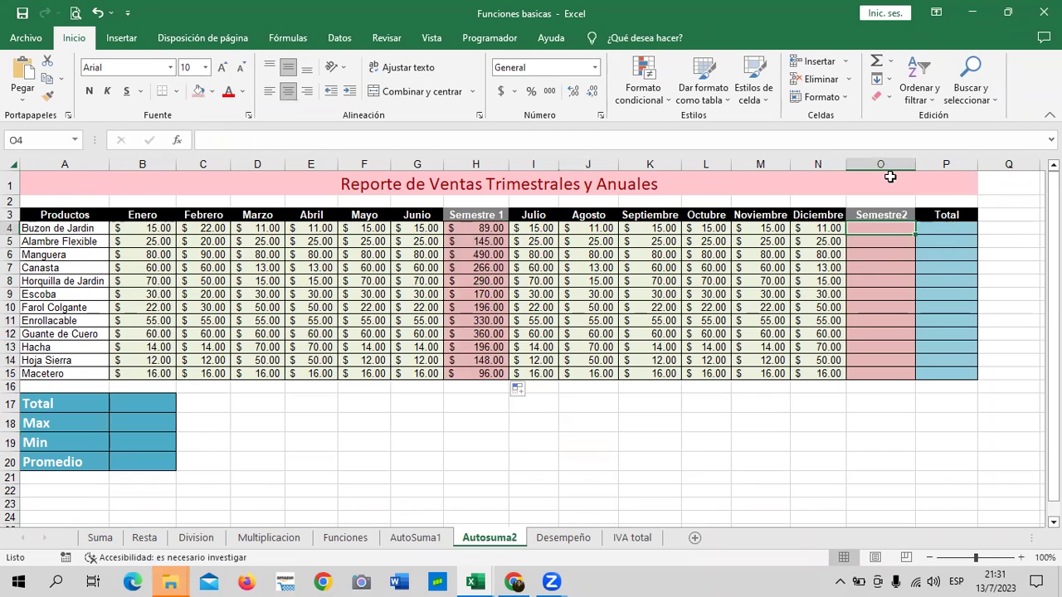
pyautogui.click(878, 66)
pyautogui.press('Return')
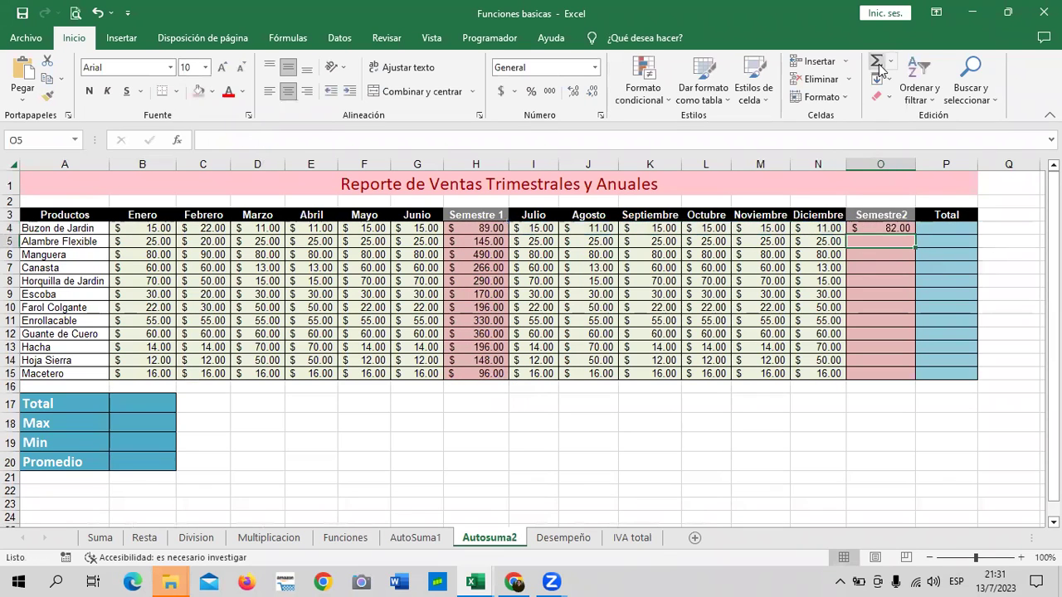
pyautogui.click(895, 226)
pyautogui.moveTo(914, 235); pyautogui.dragTo(919, 365)
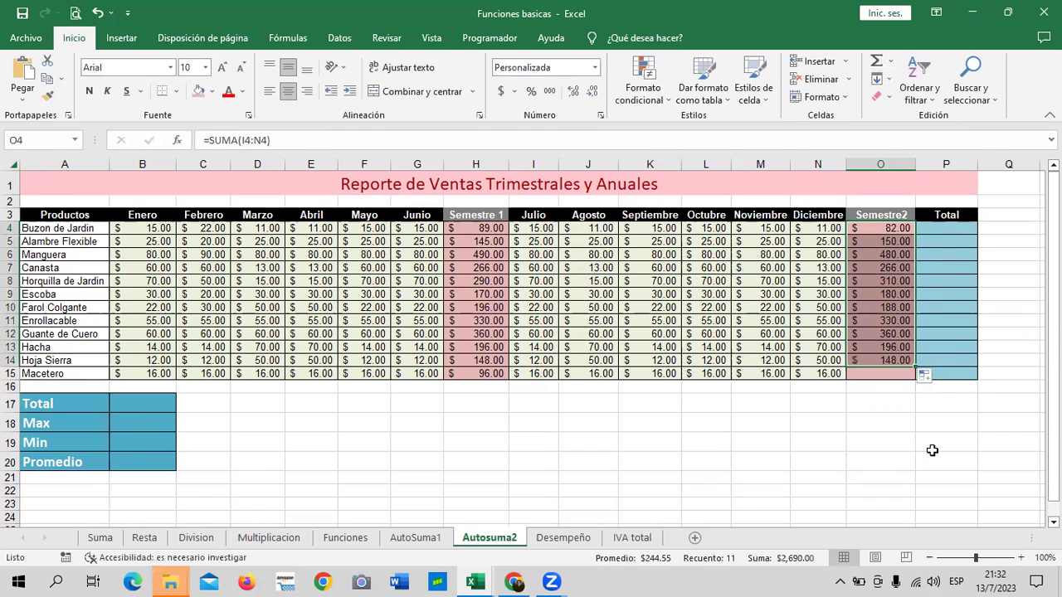
# Total both semesters in P4 with =SUMA(O4;H4), giving $171.00
pyautogui.click(941, 233)
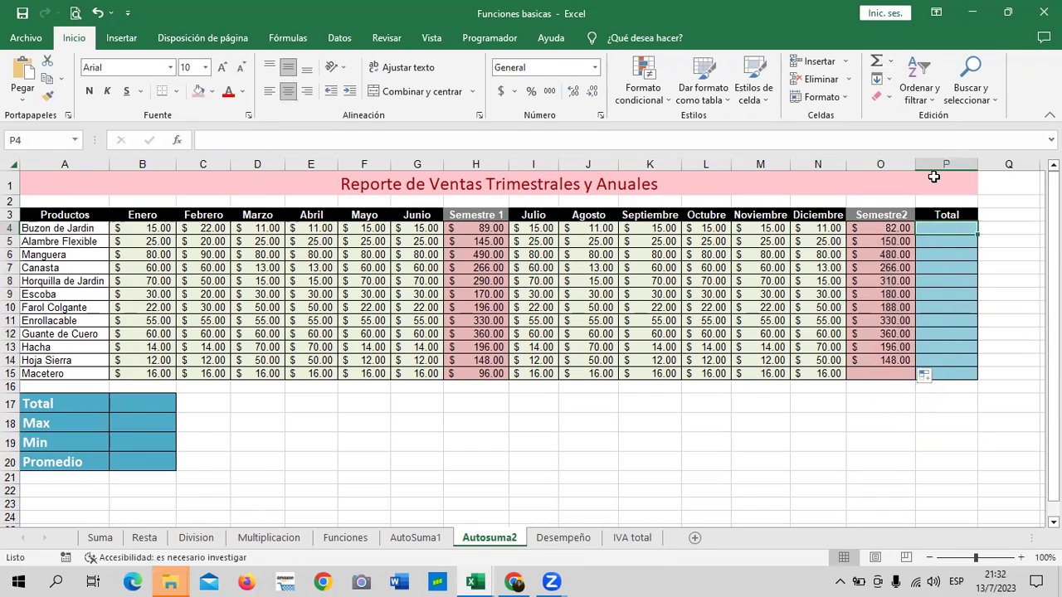
pyautogui.hotkey('alt', '=')
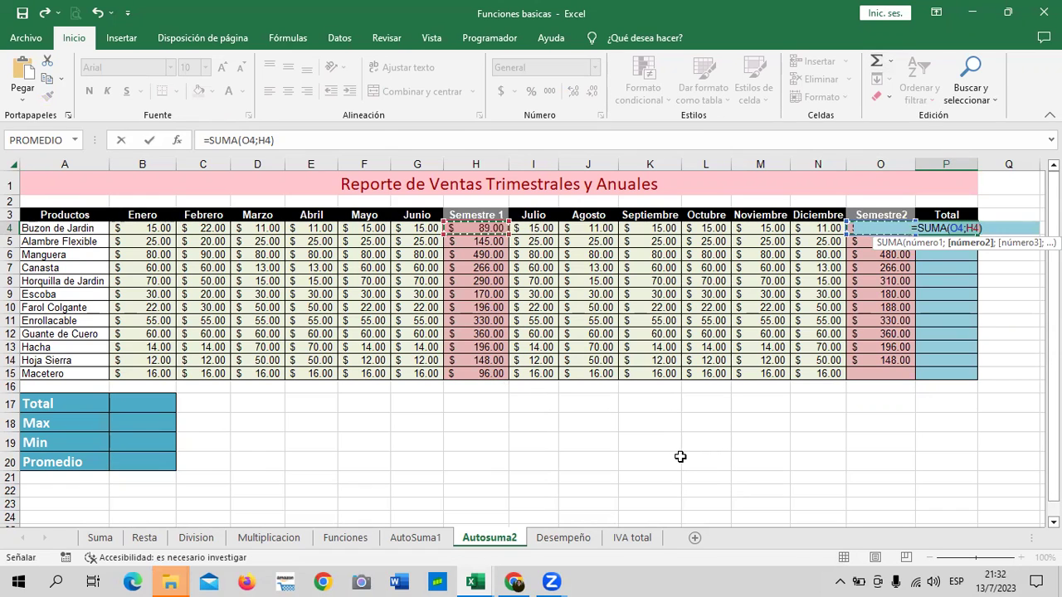
pyautogui.press('Return')
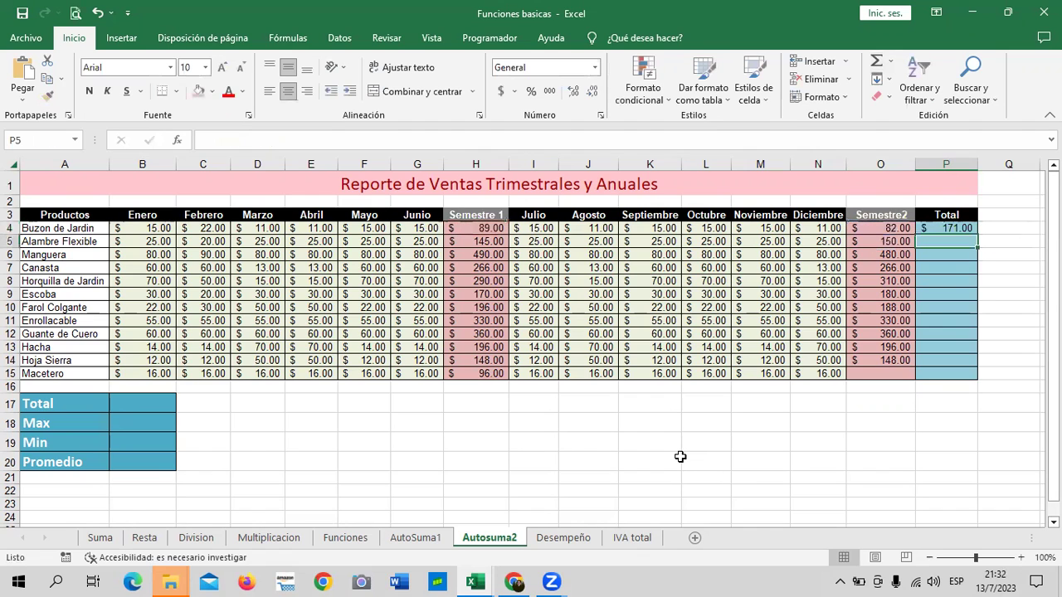
pyautogui.click(946, 227)
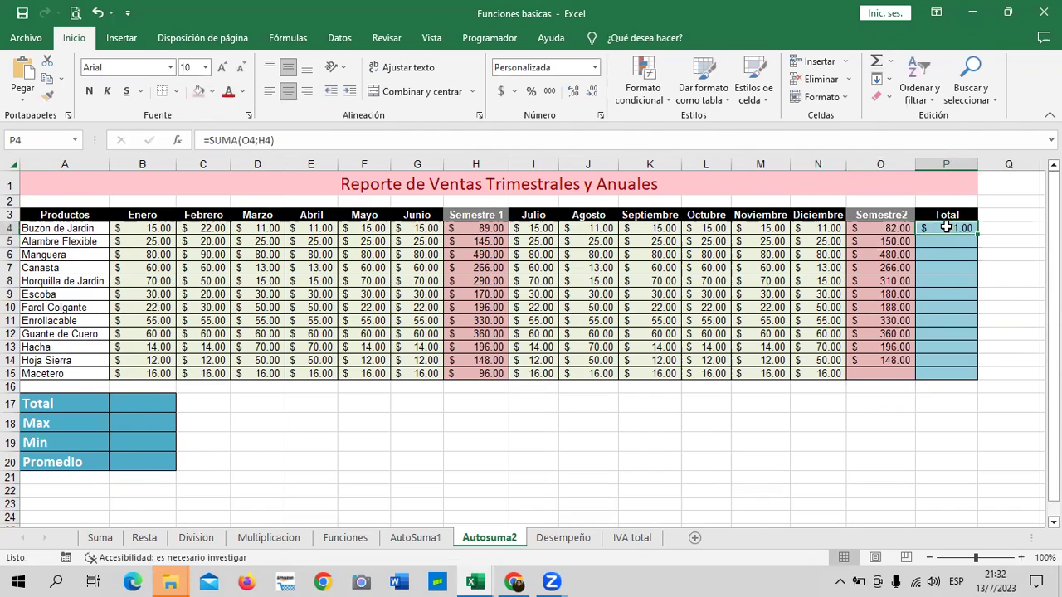
# Replace P4's formula with =H4+O4
pyautogui.click(407, 139)
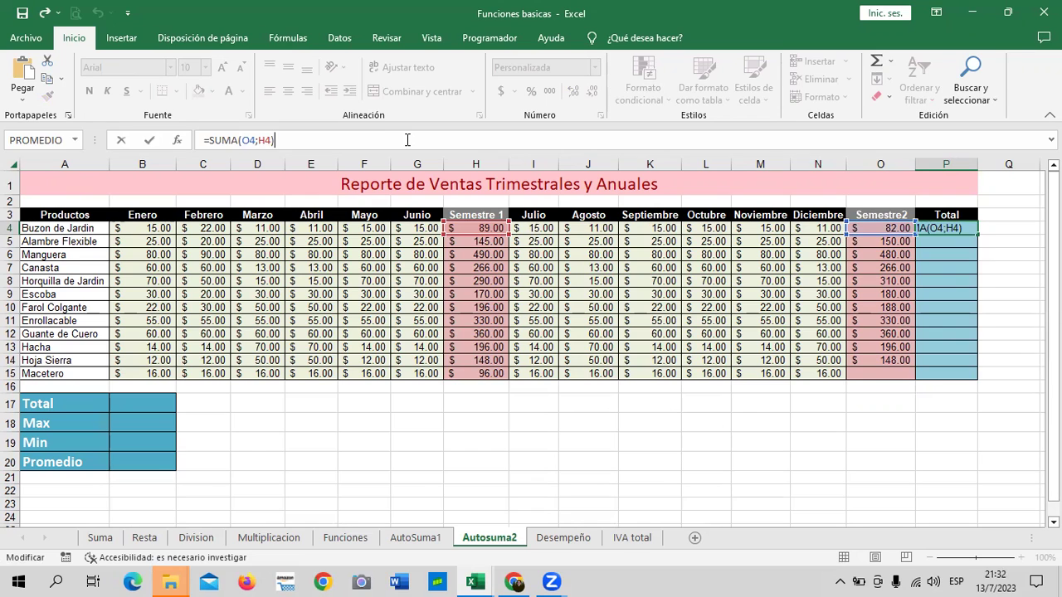
pyautogui.press('Return')
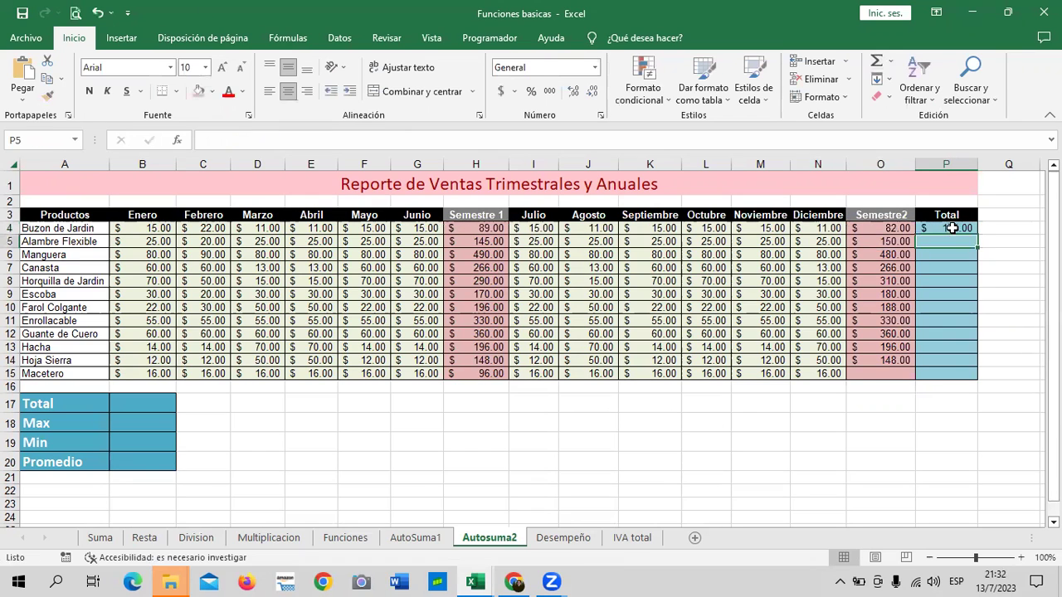
pyautogui.click(952, 228)
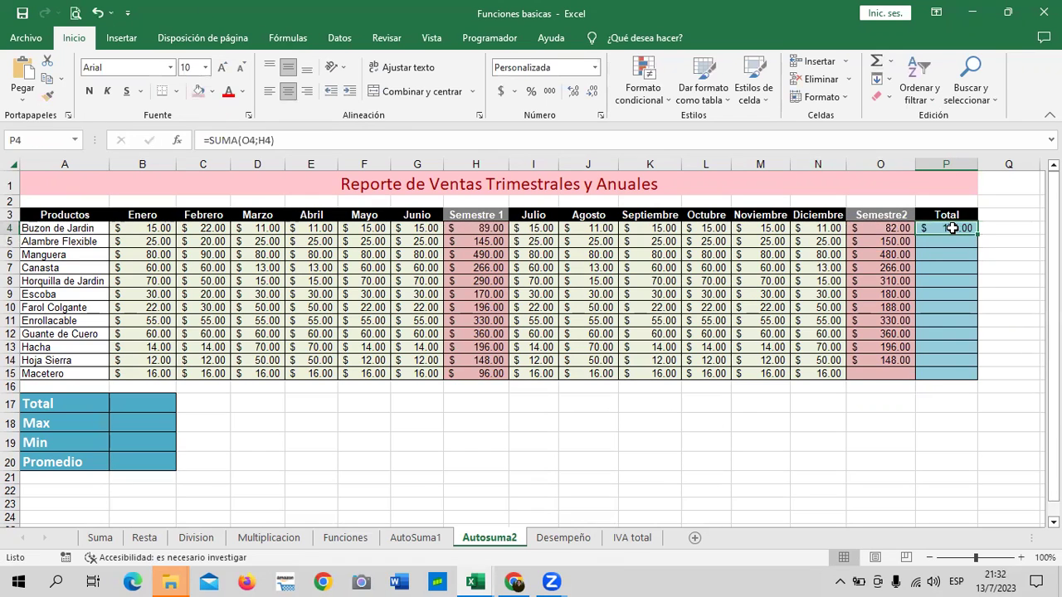
pyautogui.press('Delete')
pyautogui.write('=')
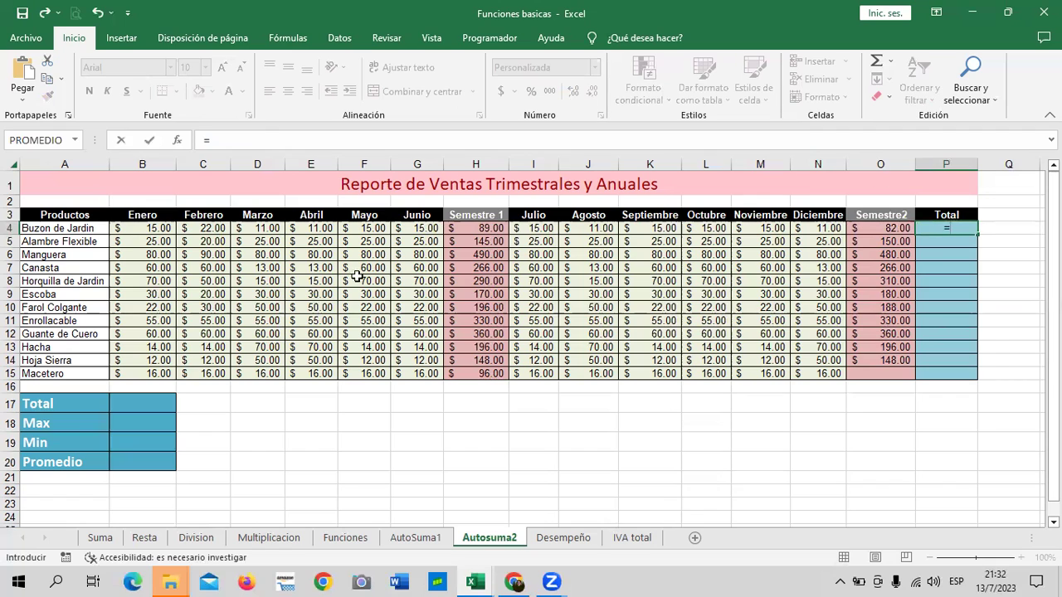
pyautogui.click(470, 230)
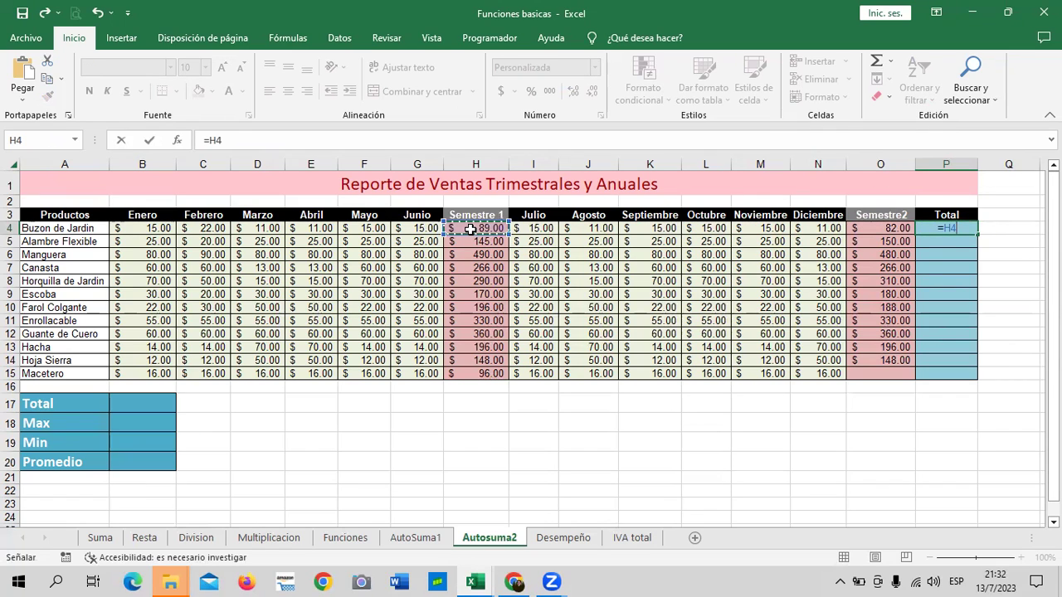
pyautogui.write('+')
pyautogui.click(874, 229)
pyautogui.press('Return')
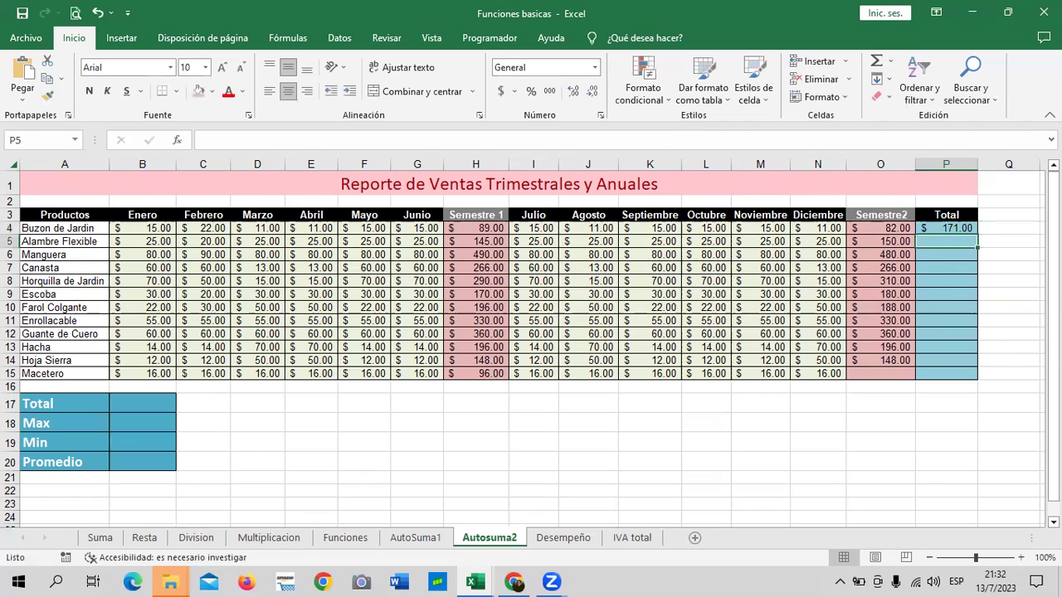
# Fill the Total formula to P15 and extend O14 and P14 to row 15 for Macetero
pyautogui.click(963, 229)
pyautogui.moveTo(977, 234); pyautogui.dragTo(979, 366)
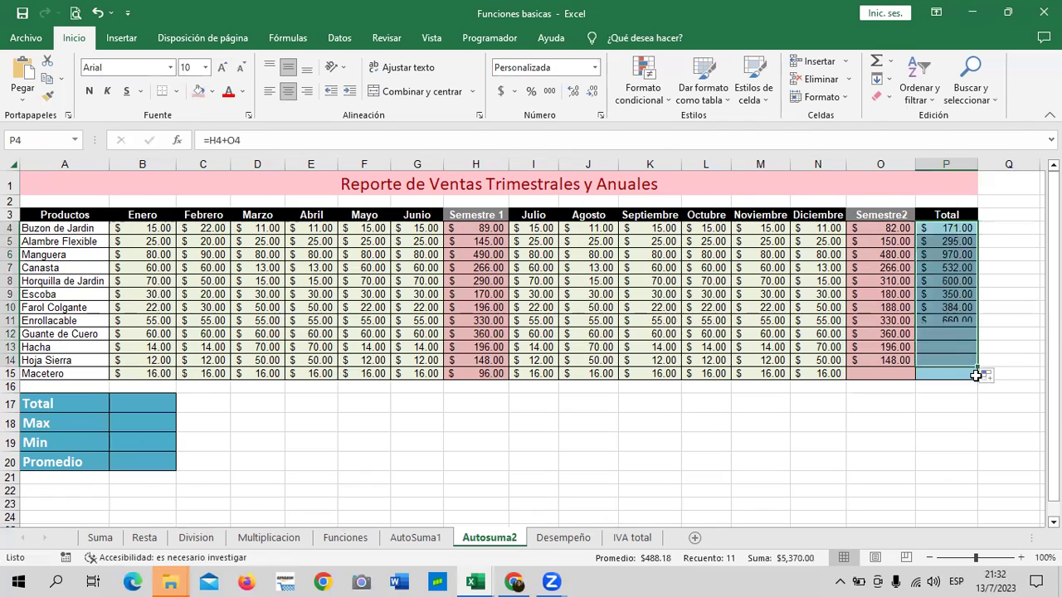
pyautogui.click(882, 362)
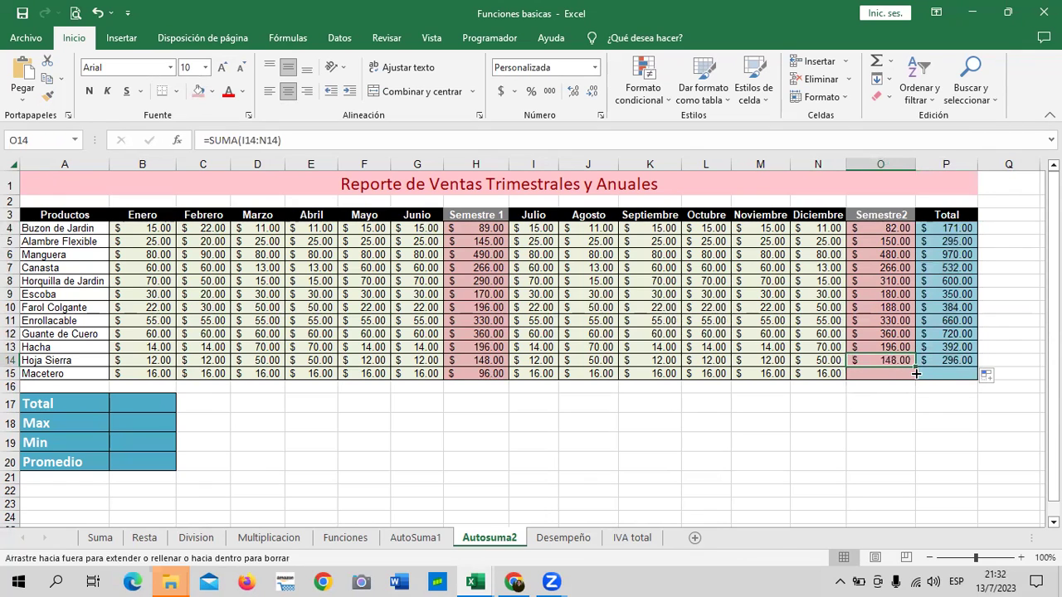
pyautogui.moveTo(914, 369); pyautogui.dragTo(914, 380)
pyautogui.click(957, 365)
pyautogui.moveTo(978, 366); pyautogui.dragTo(977, 379)
pyautogui.click(963, 441)
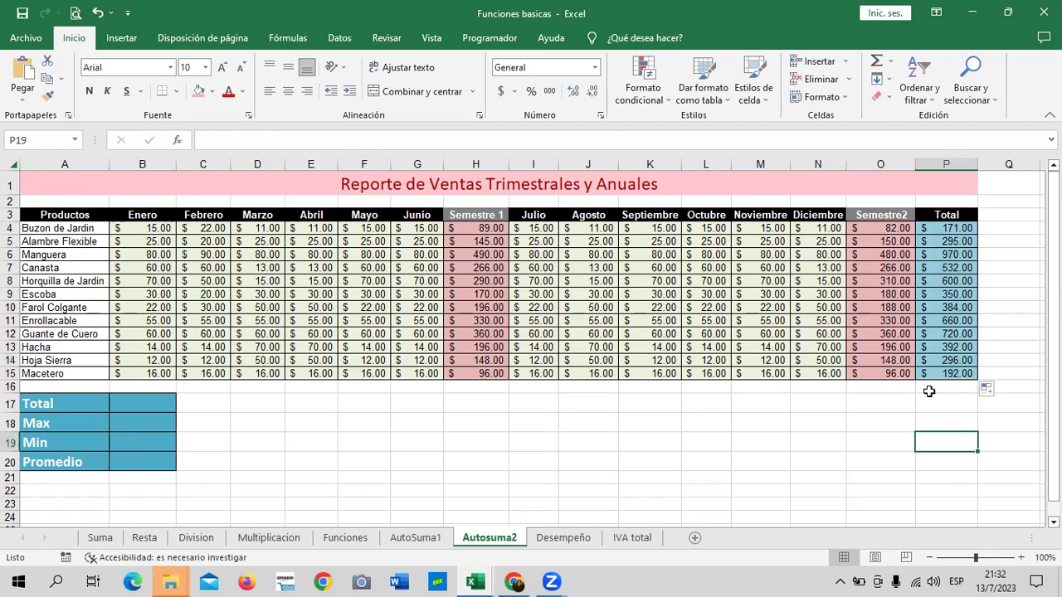
pyautogui.click(142, 399)
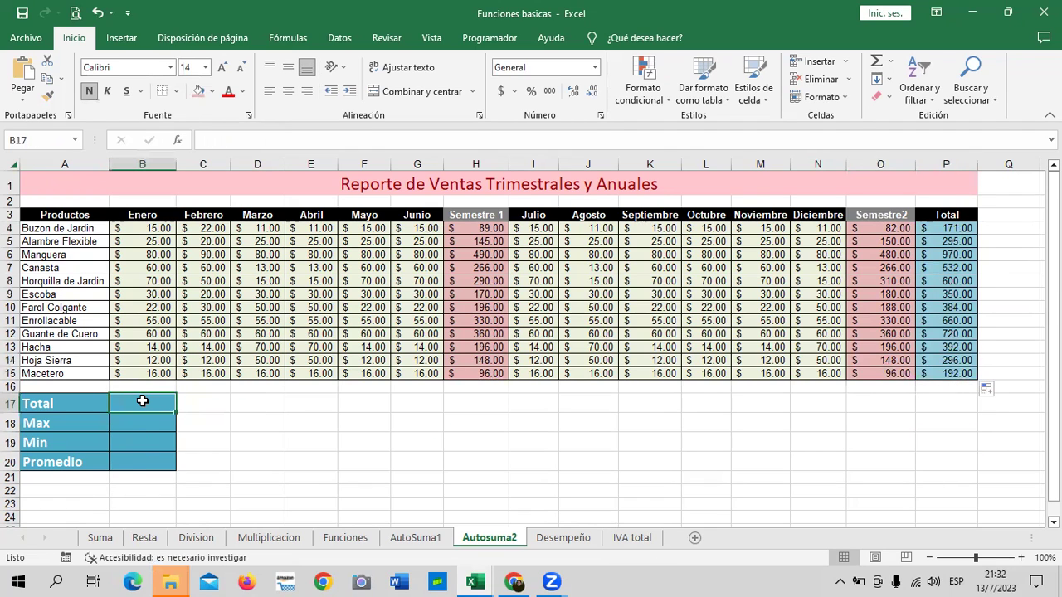
# Enter =SUMA(P4:P15) in B17, totaling $5,562.00
pyautogui.write('=')
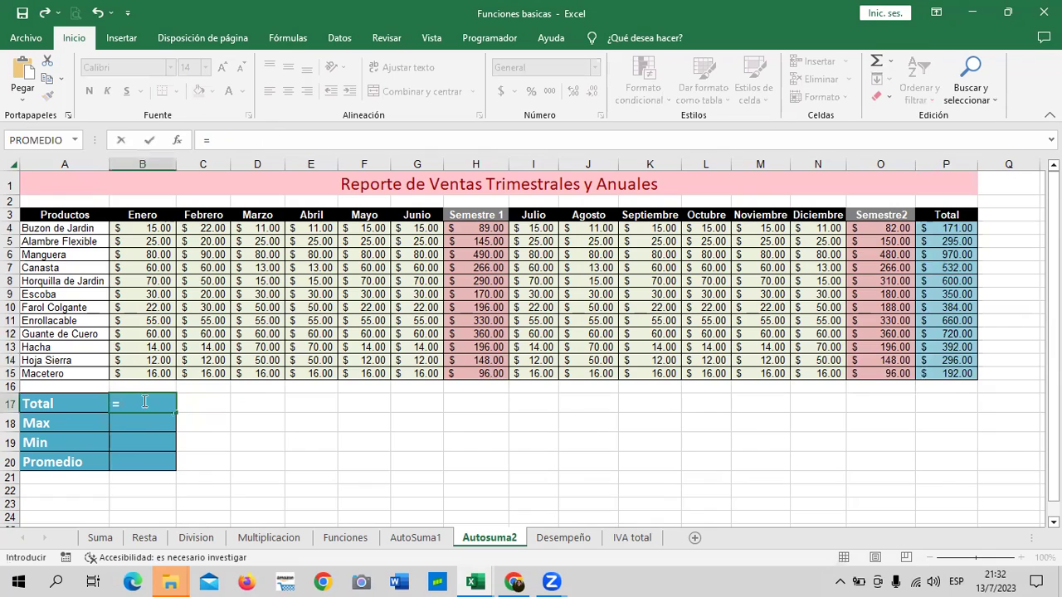
pyautogui.write('SUM')
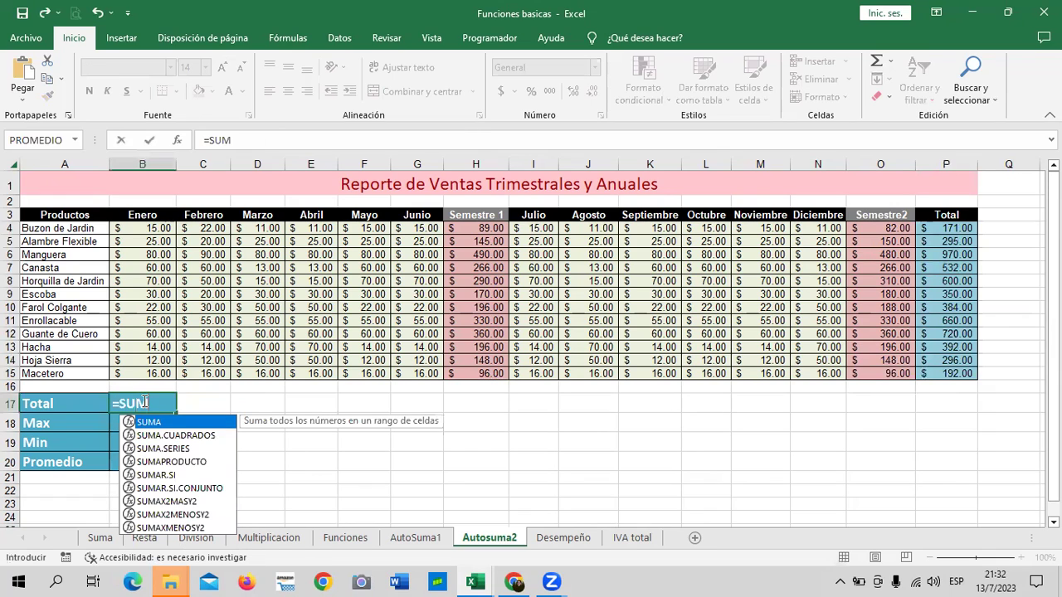
pyautogui.doubleClick(224, 423)
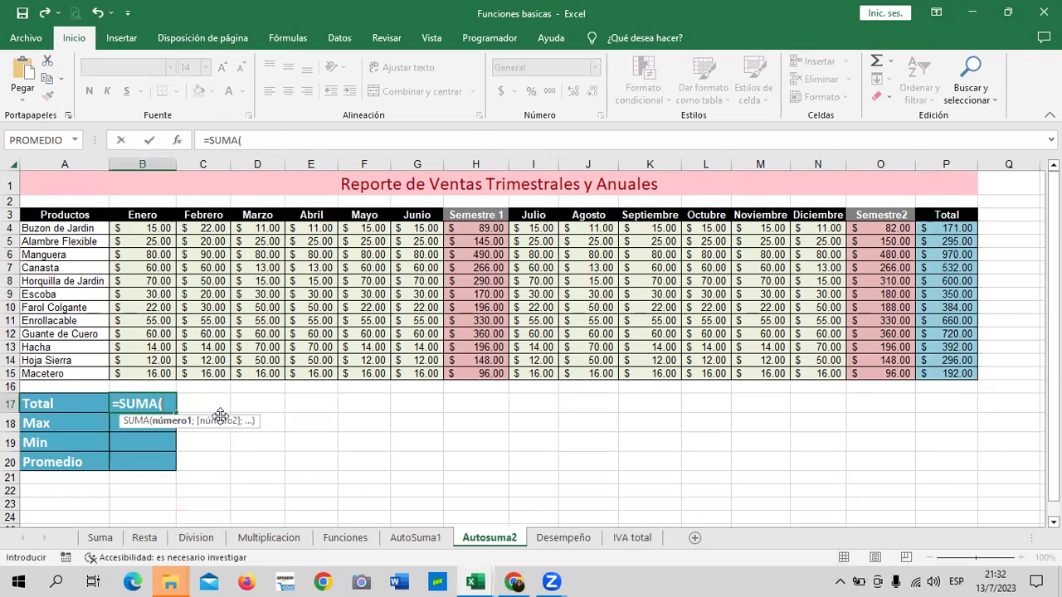
pyautogui.moveTo(950, 228); pyautogui.dragTo(946, 375)
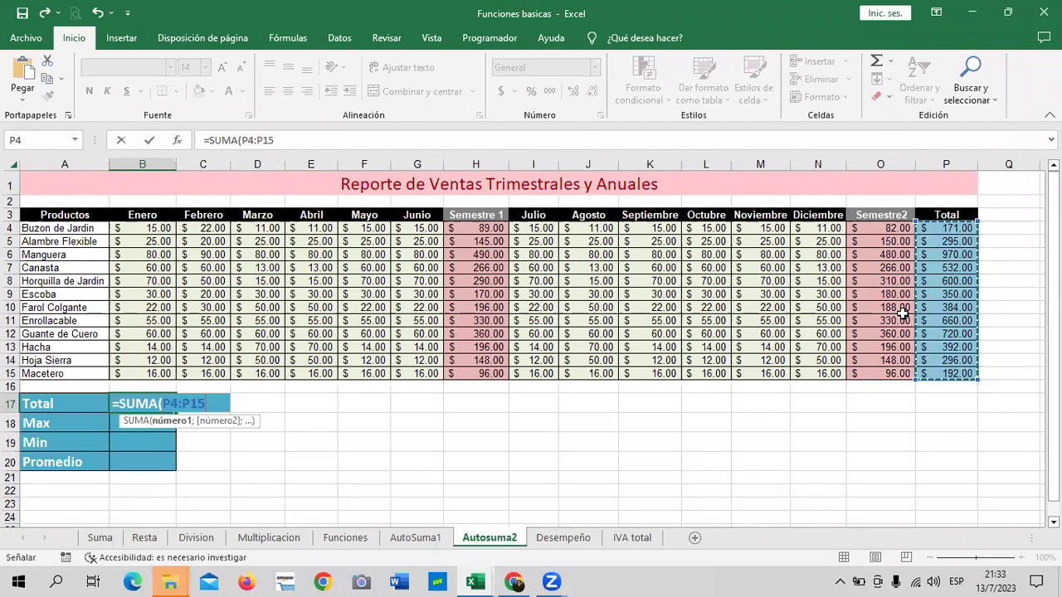
pyautogui.write(')')
pyautogui.press('Return')
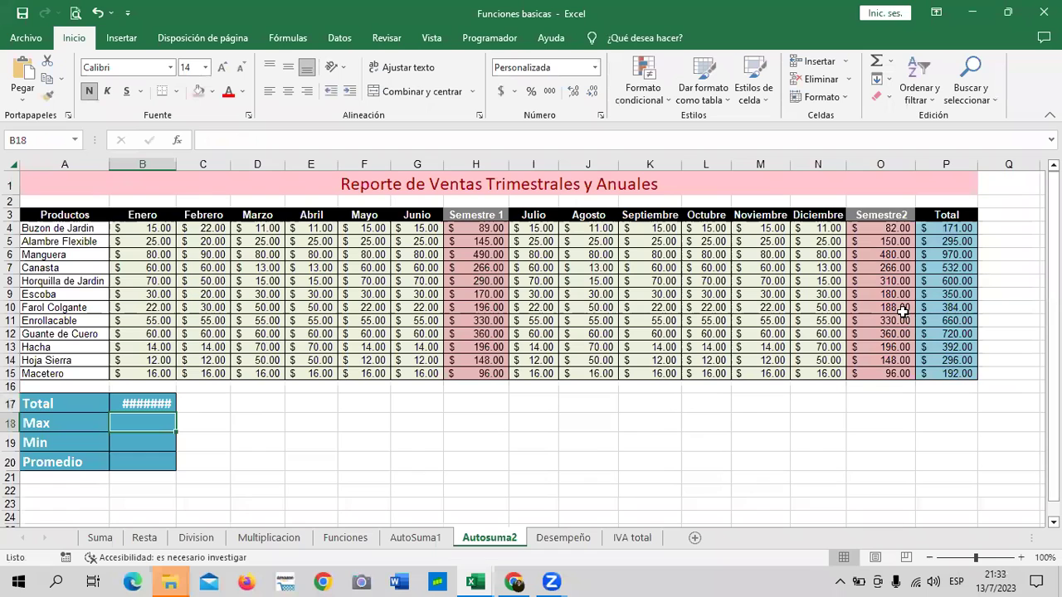
# Adjust column B's width so the $5,562.00 total displays properly
pyautogui.moveTo(175, 168); pyautogui.dragTo(220, 169)
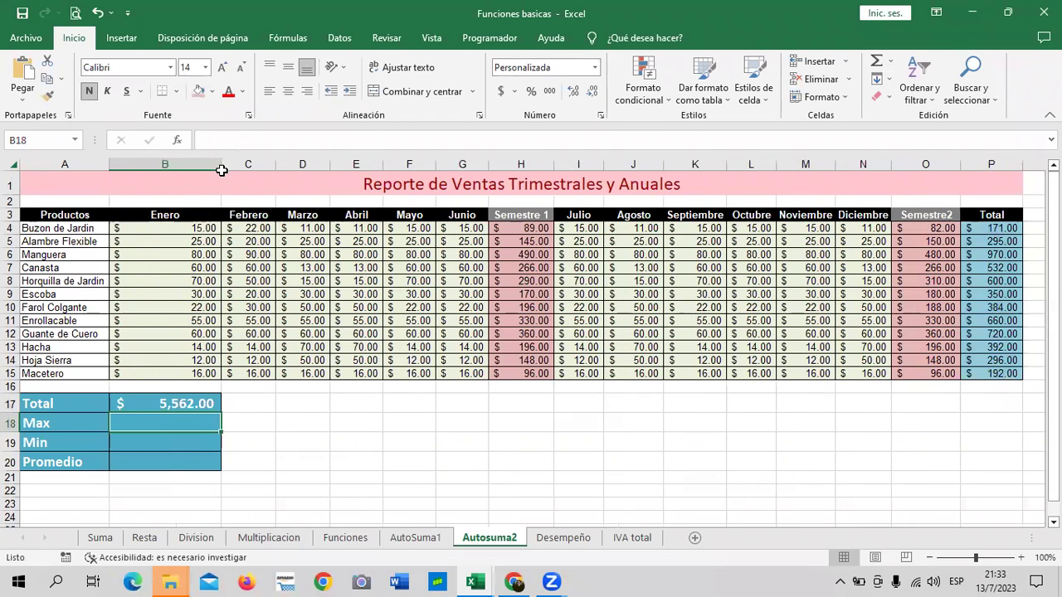
pyautogui.click(221, 178)
pyautogui.click(268, 537)
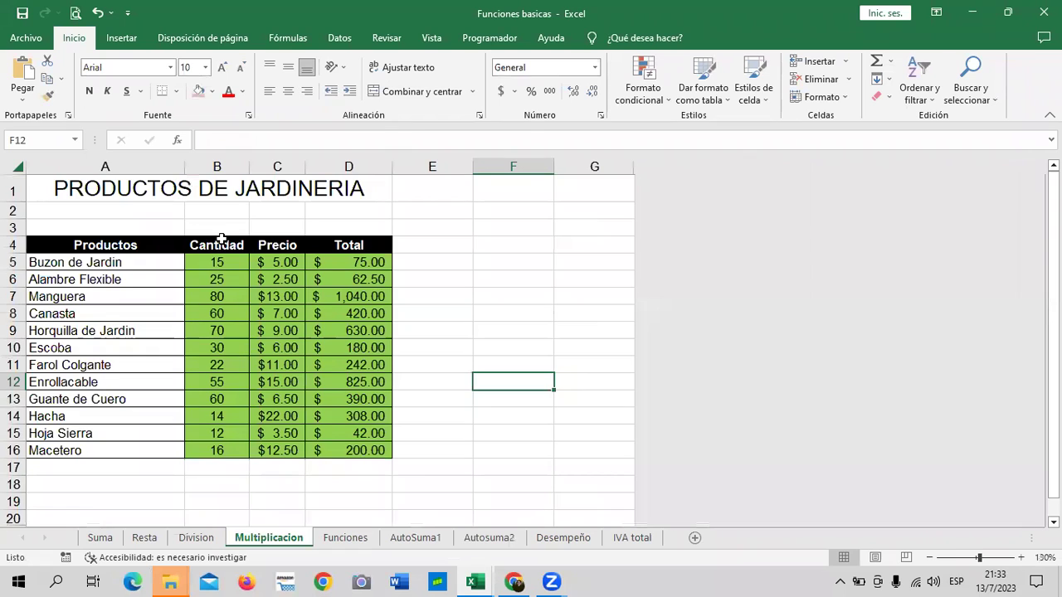
pyautogui.click(488, 541)
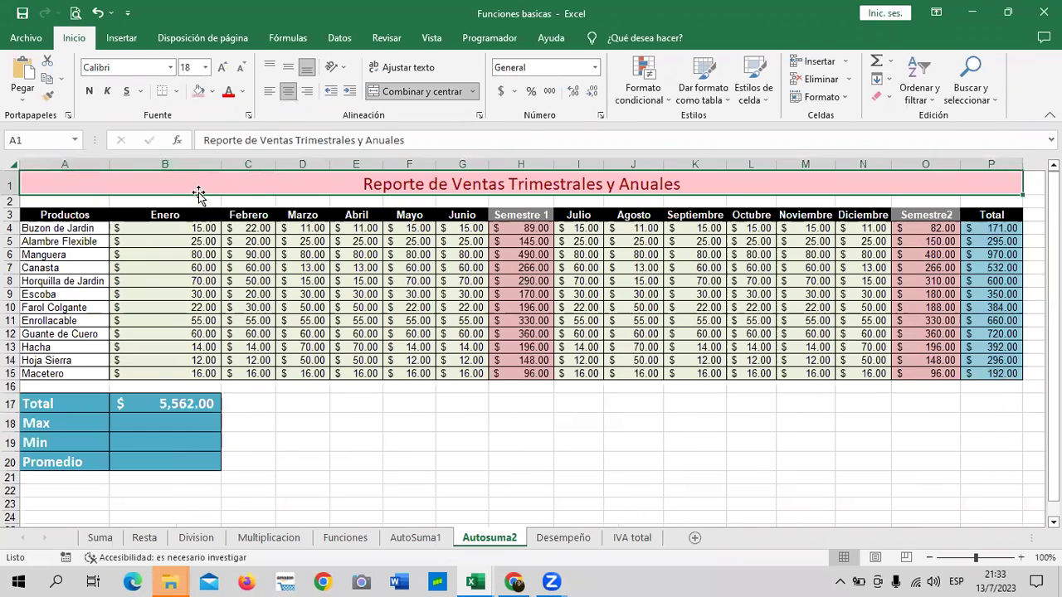
pyautogui.moveTo(221, 165); pyautogui.dragTo(193, 147)
pyautogui.click(282, 490)
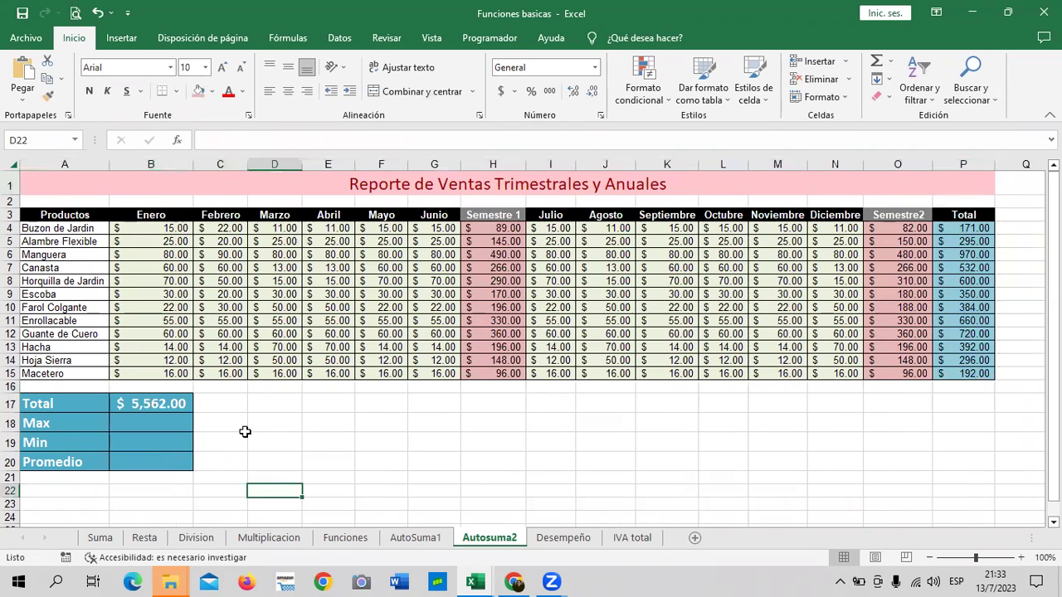
pyautogui.click(323, 422)
pyautogui.click(157, 401)
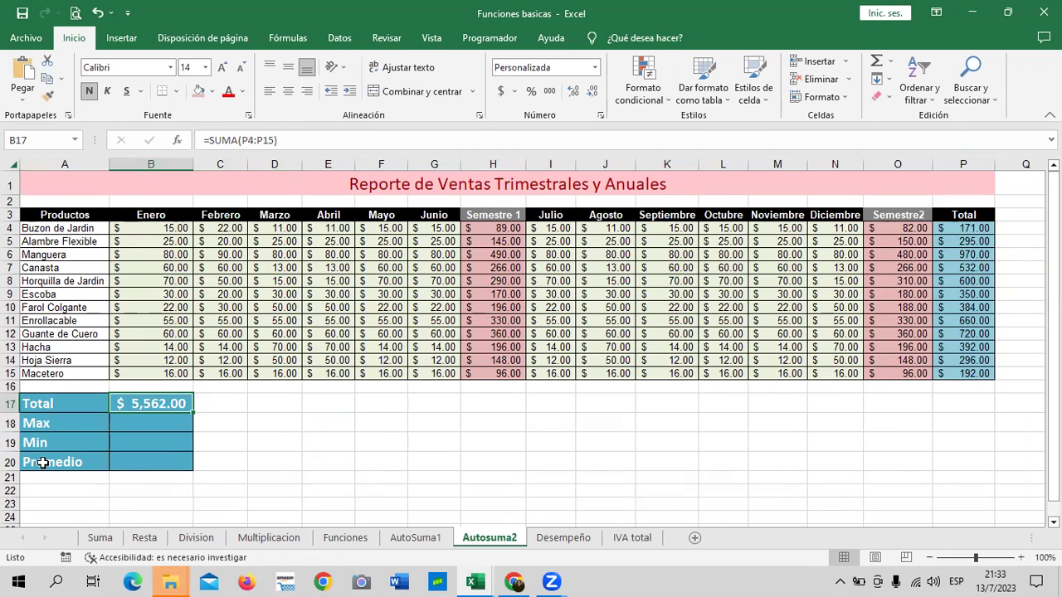
# Enter =MAX(B4:G15;I4:N15) in B18, showing the $90.00 maximum
pyautogui.click(147, 421)
pyautogui.write('=MAX')
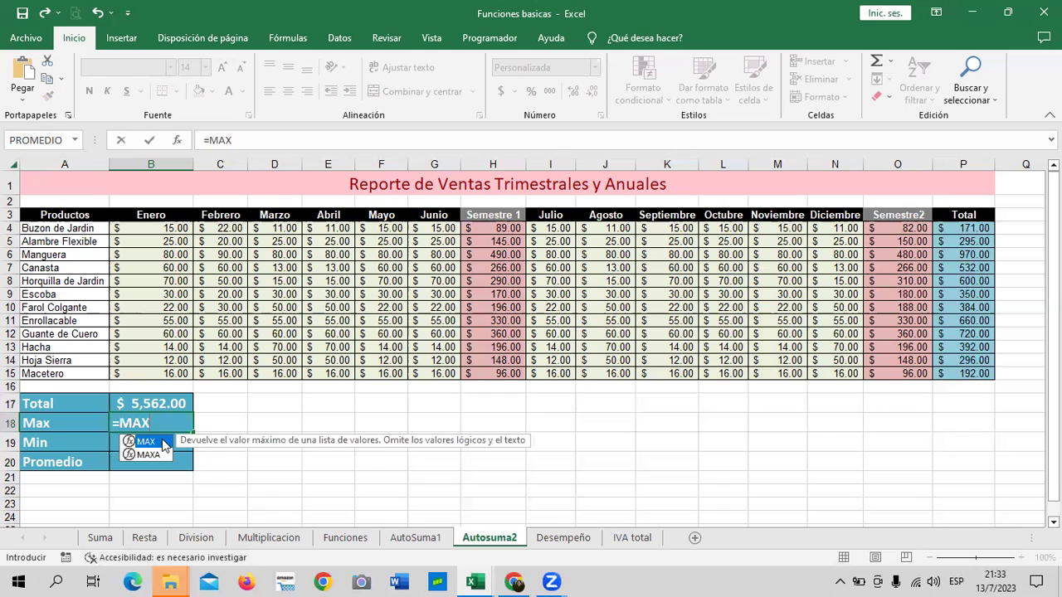
pyautogui.doubleClick(146, 441)
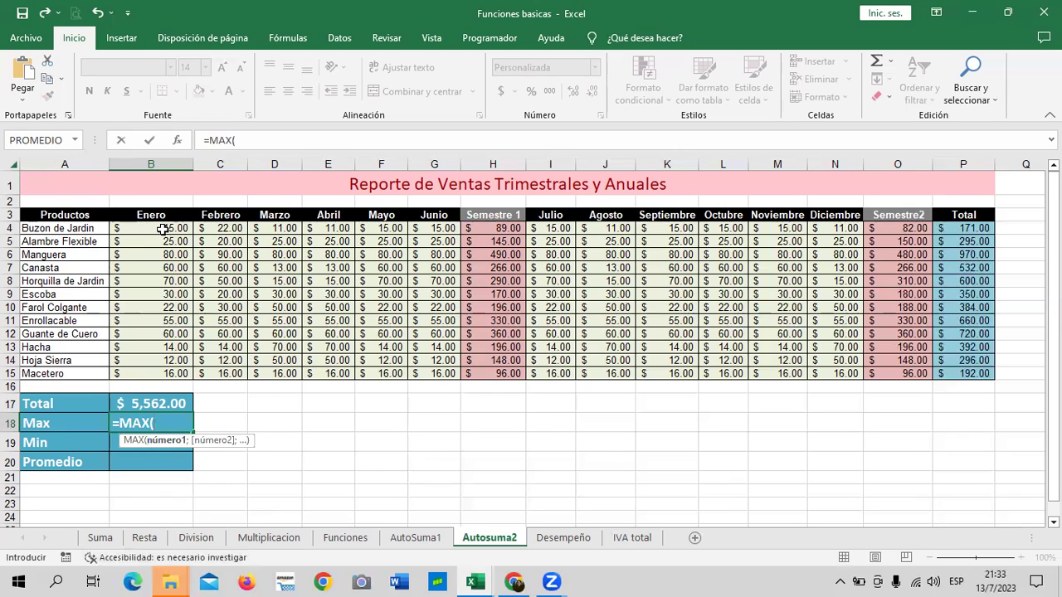
pyautogui.moveTo(163, 228); pyautogui.dragTo(418, 362)
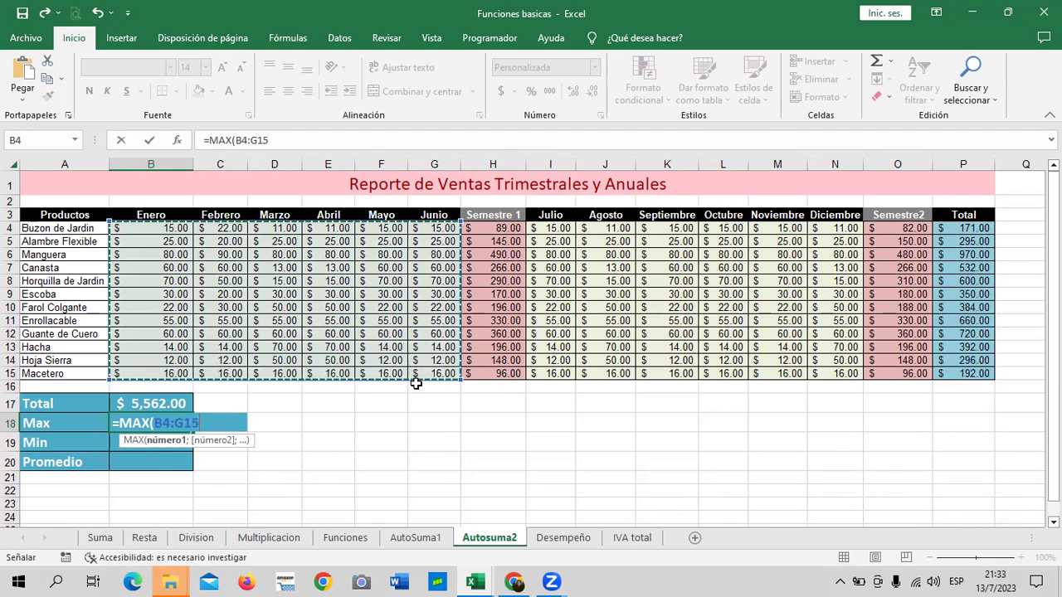
pyautogui.write(';')
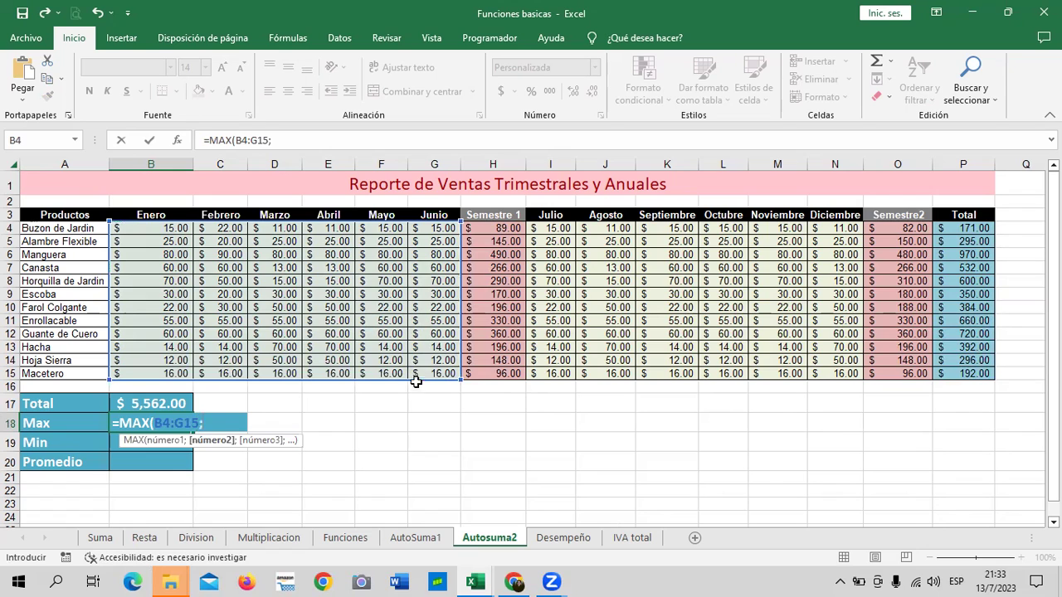
pyautogui.moveTo(561, 229)
pyautogui.mouseDown()
pyautogui.moveTo(839, 363)
pyautogui.moveTo(839, 373)
pyautogui.mouseUp()
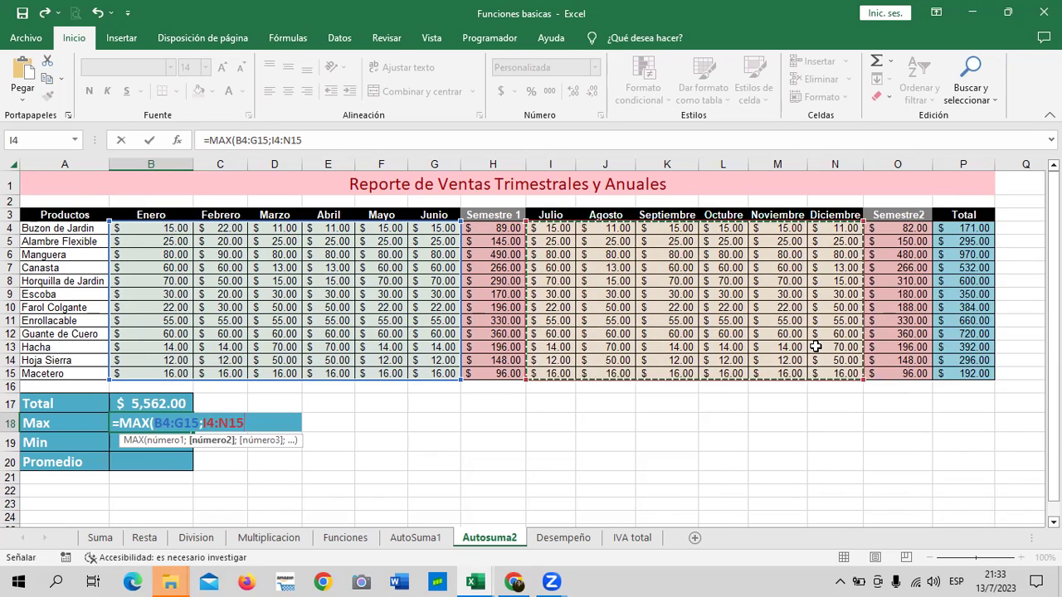
pyautogui.write(')')
pyautogui.press('Return')
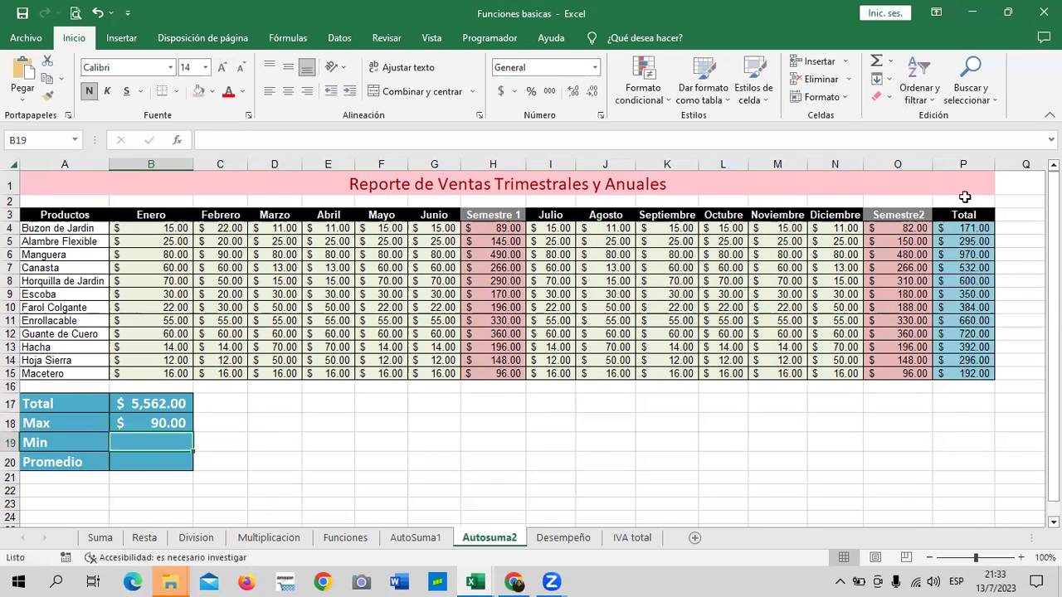
pyautogui.click(123, 419)
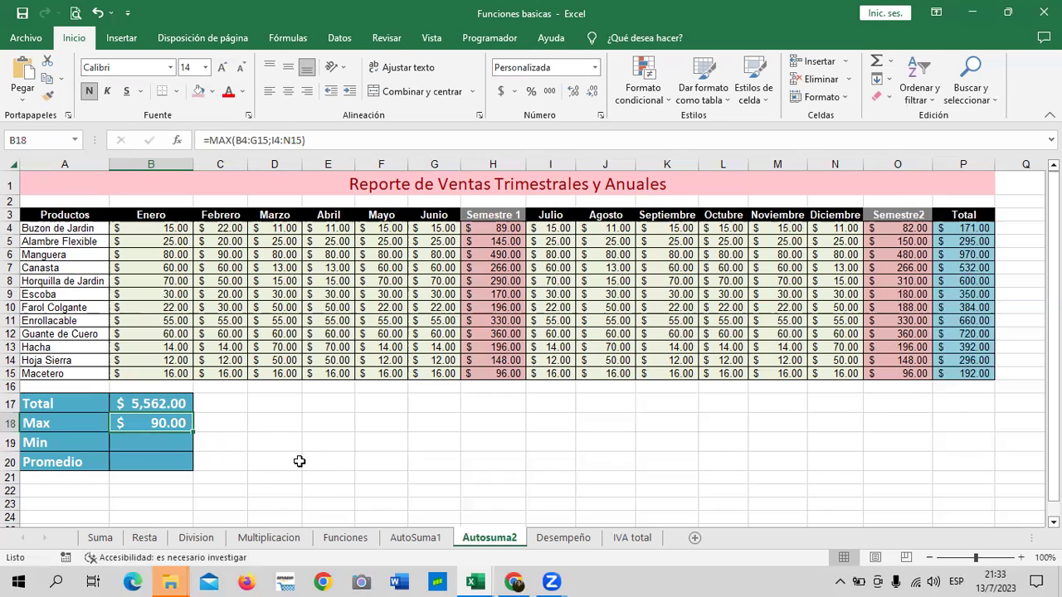
pyautogui.click(375, 437)
pyautogui.moveTo(178, 229)
pyautogui.mouseDown()
pyautogui.moveTo(741, 283)
pyautogui.moveTo(962, 373)
pyautogui.mouseUp()
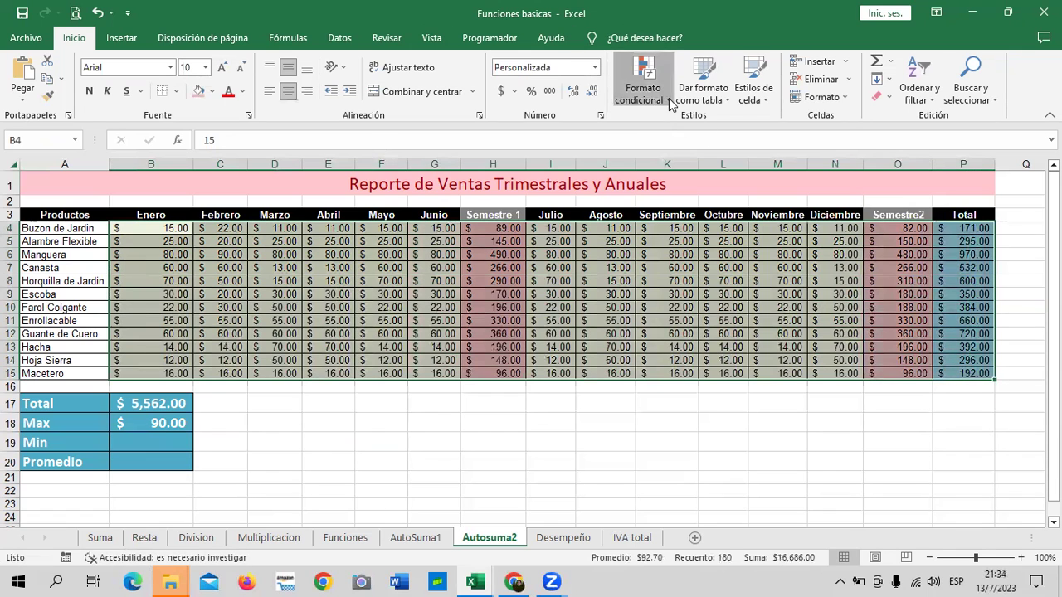
pyautogui.click(643, 89)
pyautogui.moveTo(717, 132)
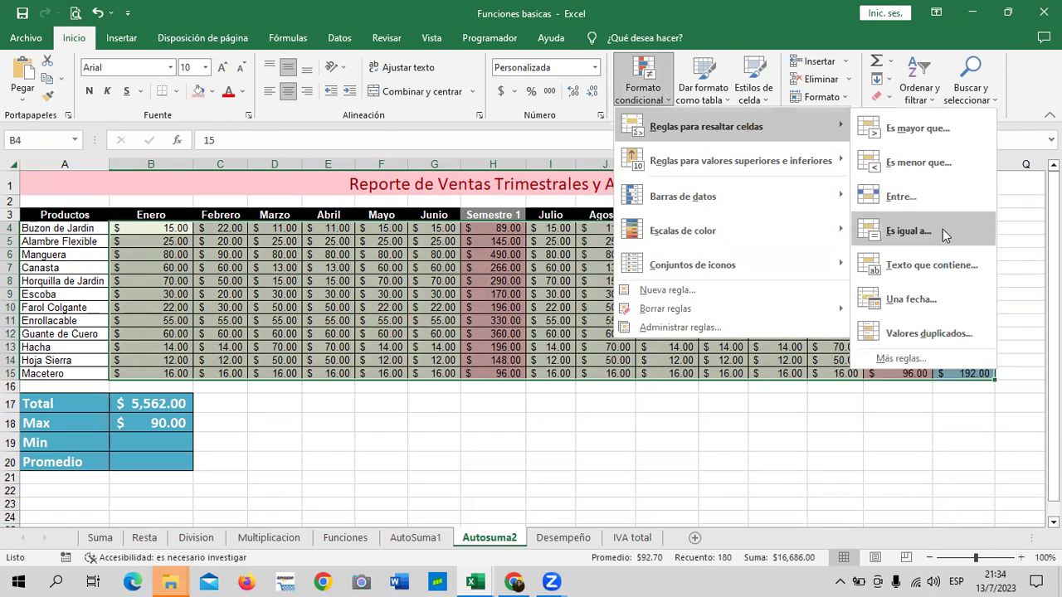
pyautogui.click(943, 229)
pyautogui.write('90')
pyautogui.press('Return')
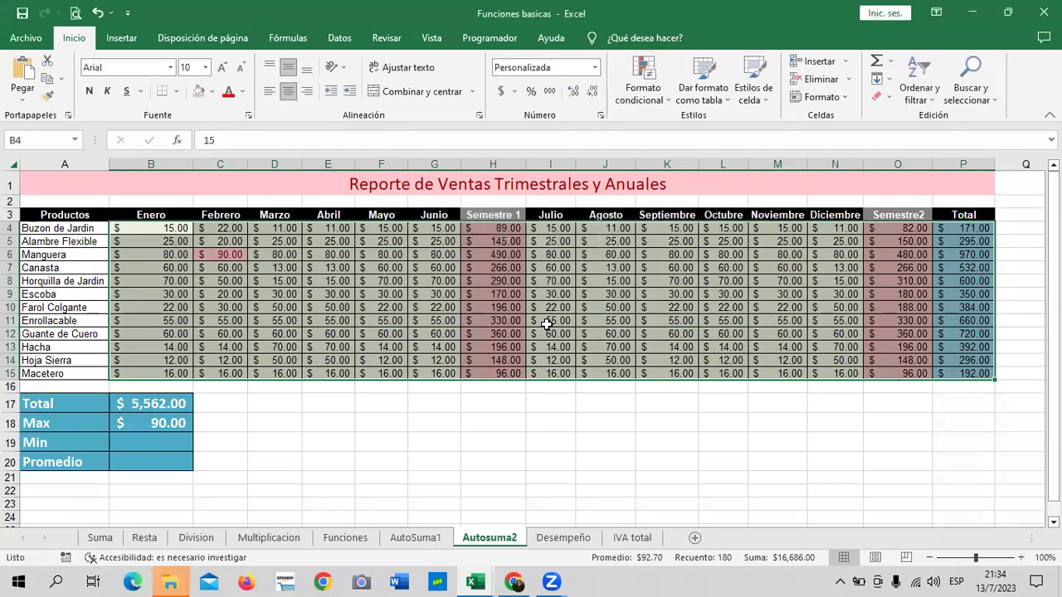
pyautogui.click(390, 444)
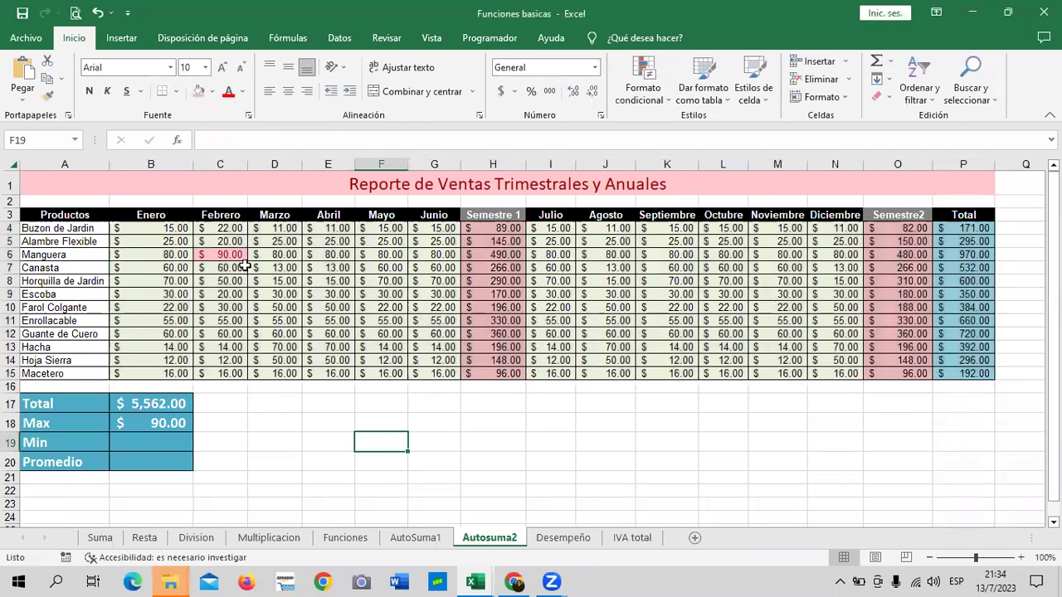
pyautogui.click(216, 254)
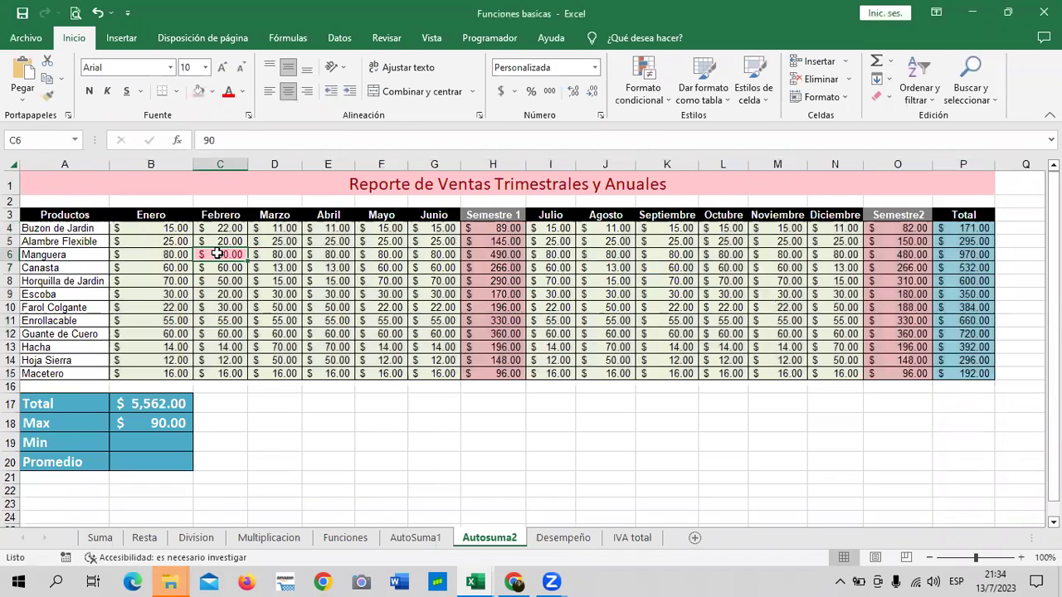
pyautogui.click(65, 257)
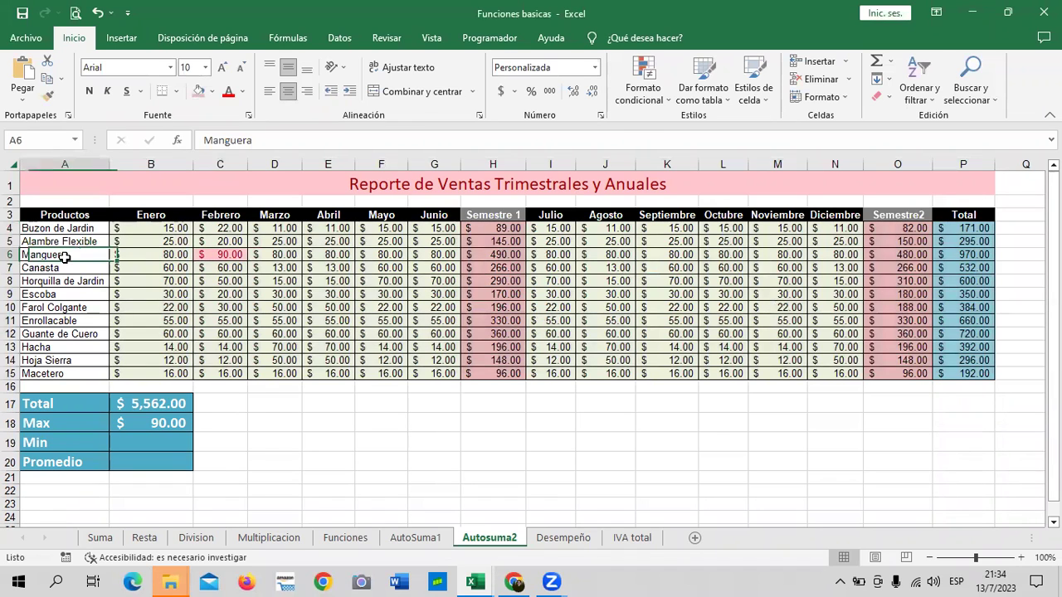
pyautogui.click(233, 257)
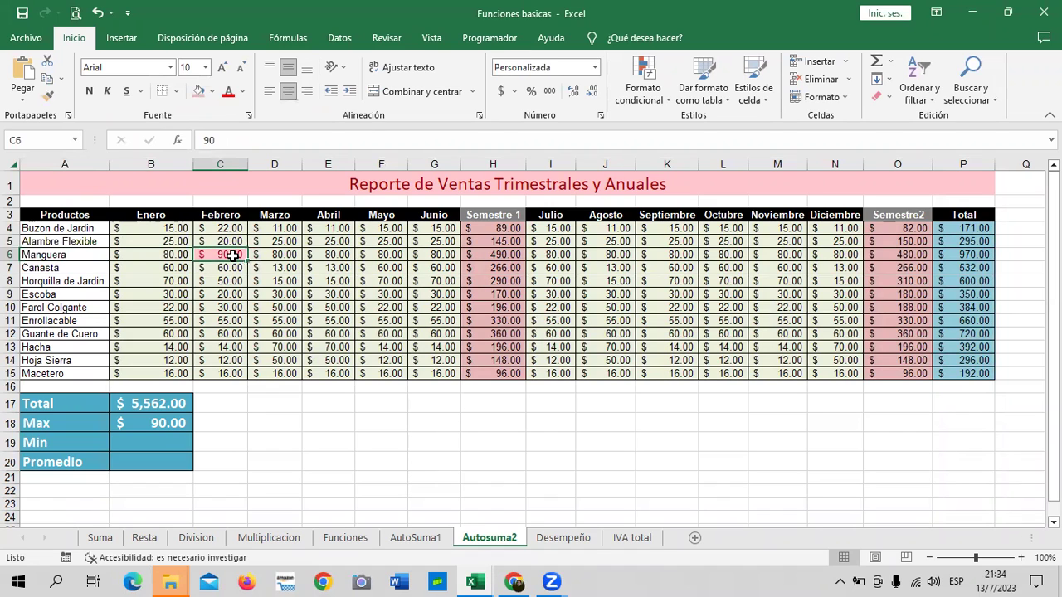
pyautogui.click(141, 440)
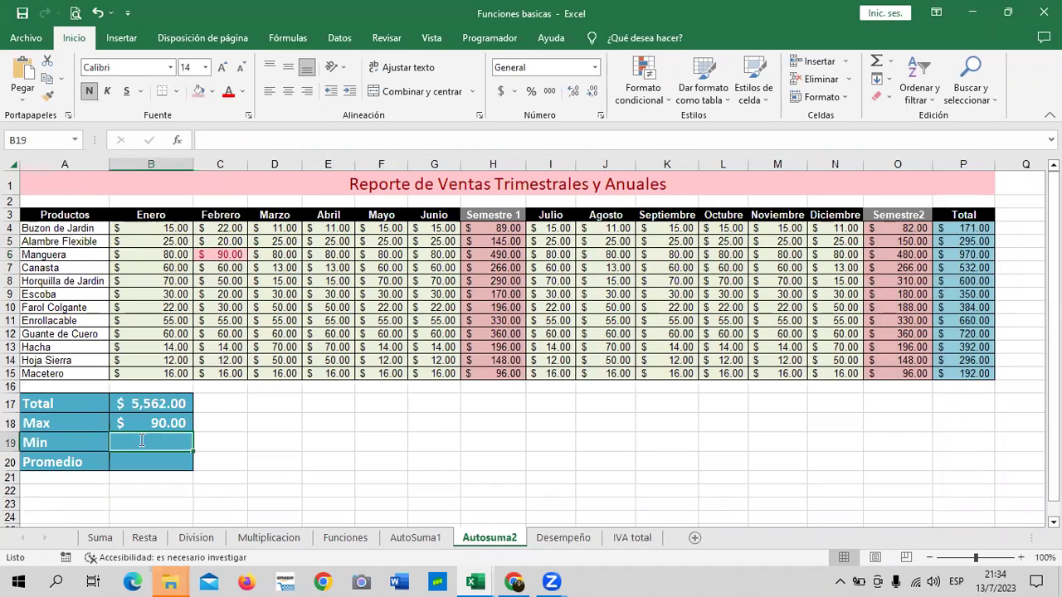
# Enter =MIN(B4:G15;I4:N15) in B19, showing the $11.00 minimum
pyautogui.write('=MIN')
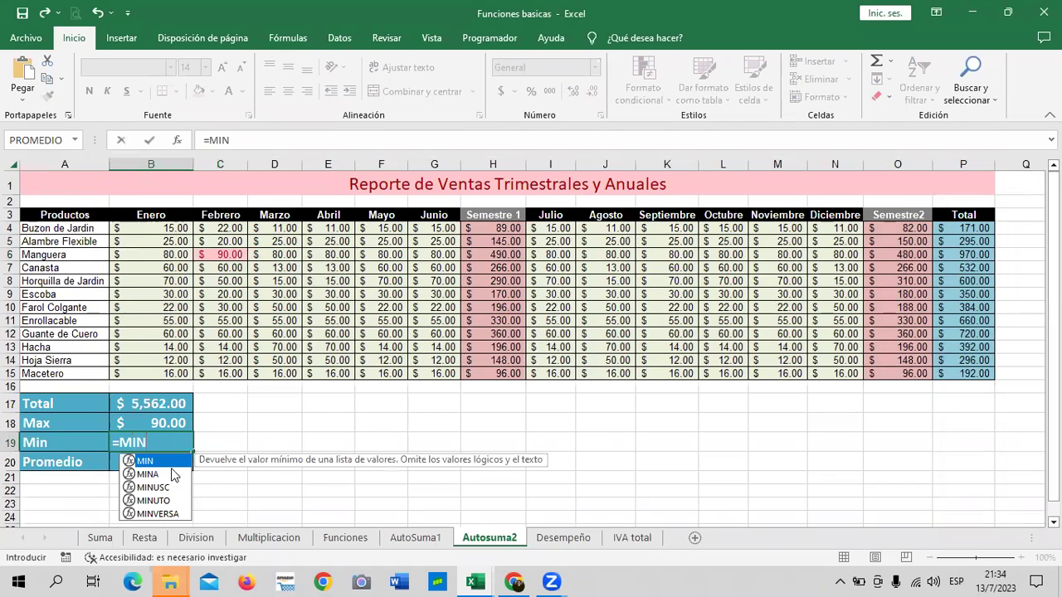
pyautogui.doubleClick(176, 462)
pyautogui.moveTo(174, 230)
pyautogui.mouseDown()
pyautogui.moveTo(440, 339)
pyautogui.moveTo(439, 373)
pyautogui.mouseUp()
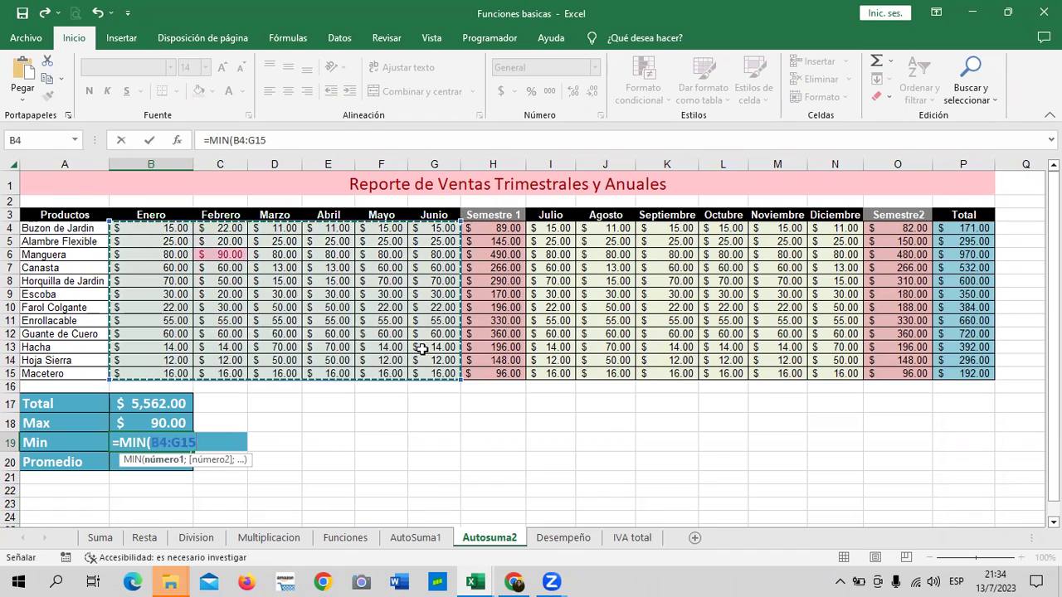
pyautogui.write(';')
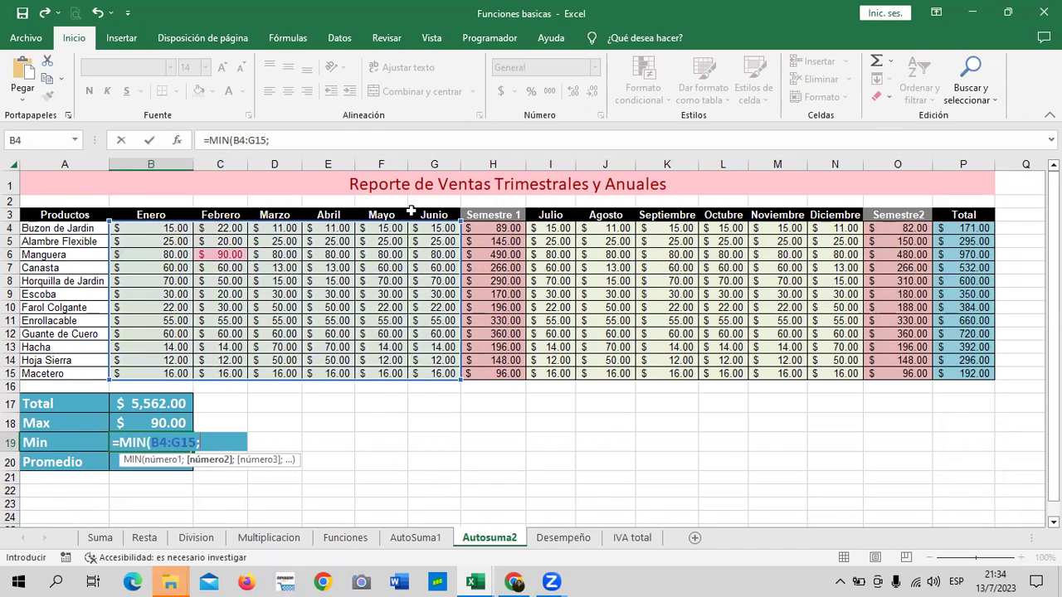
pyautogui.moveTo(554, 231); pyautogui.dragTo(830, 373)
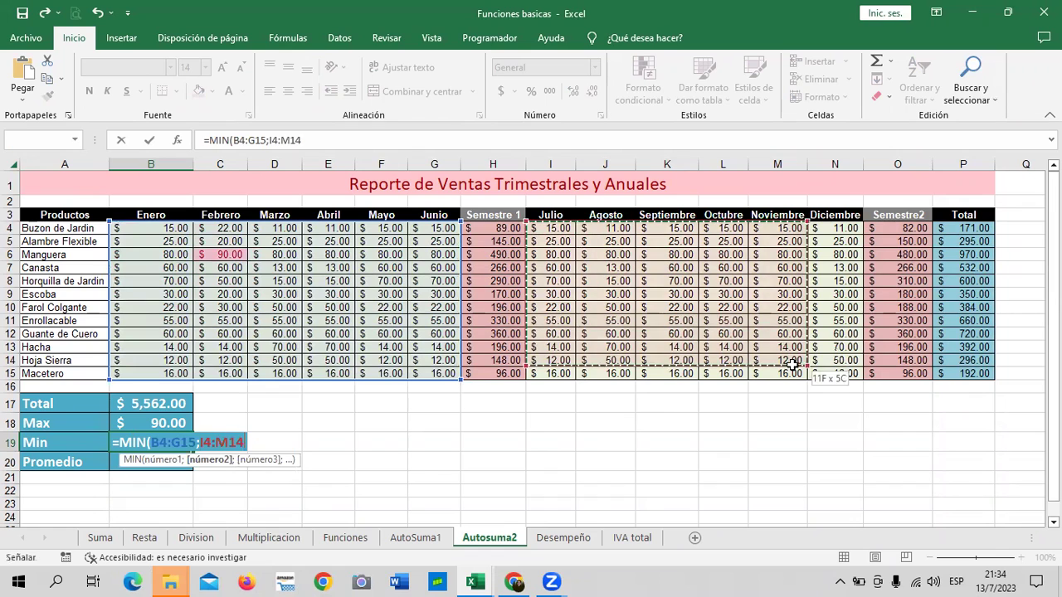
pyautogui.write(')')
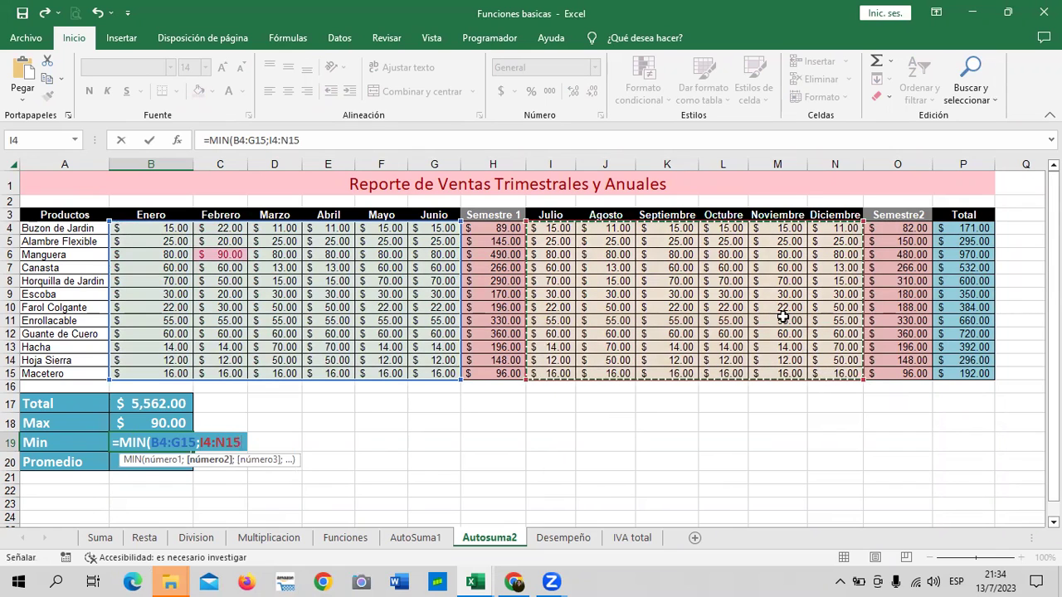
pyautogui.press('Return')
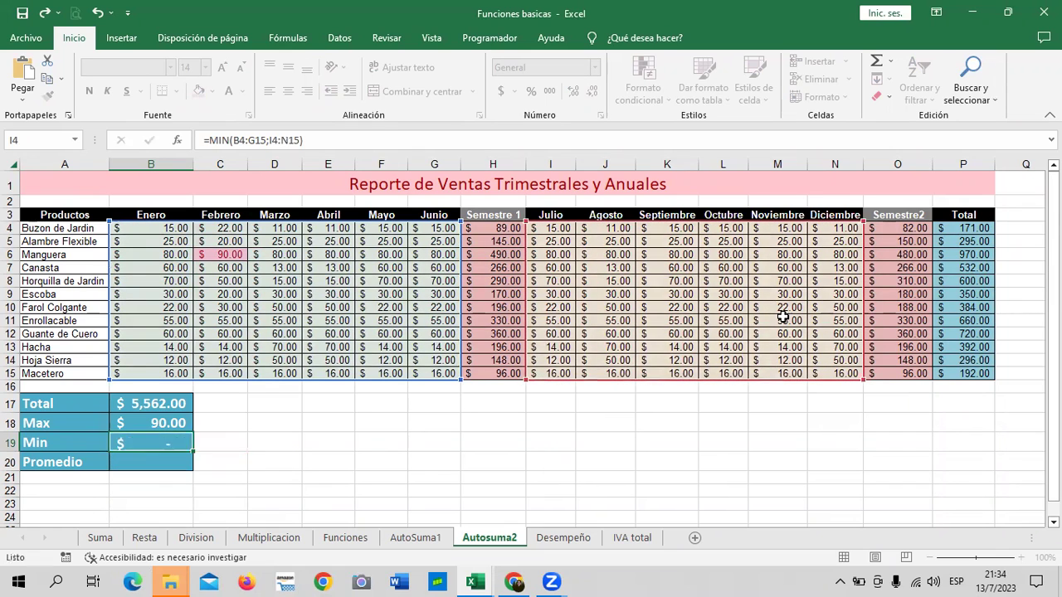
pyautogui.click(168, 440)
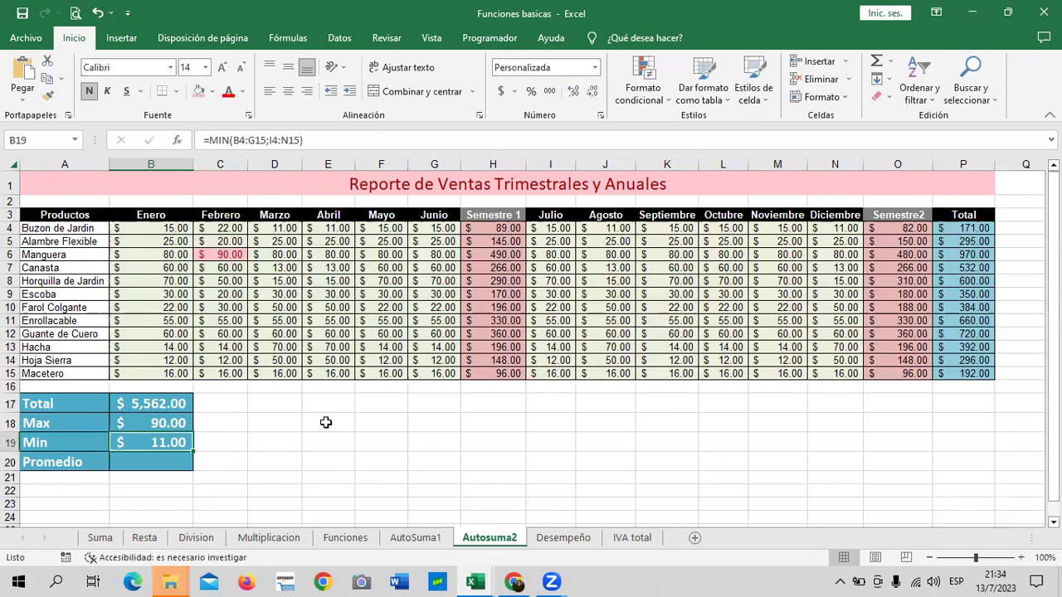
# Add a conditional format highlighting B4:N15 cells equal to 11 with yellow fill
pyautogui.moveTo(184, 230); pyautogui.dragTo(794, 372)
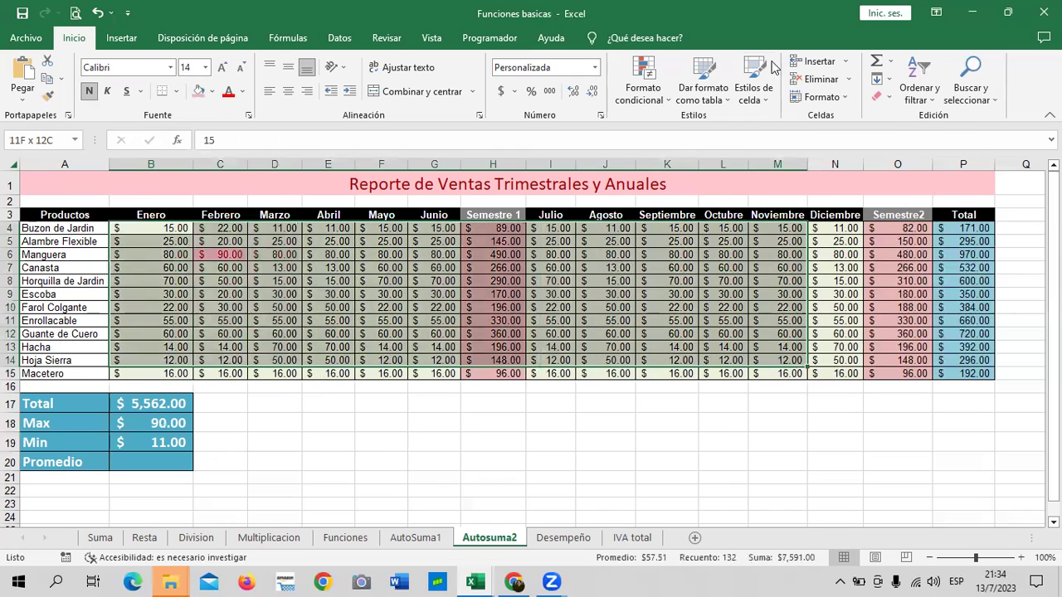
pyautogui.moveTo(794, 372); pyautogui.dragTo(833, 373)
pyautogui.click(661, 103)
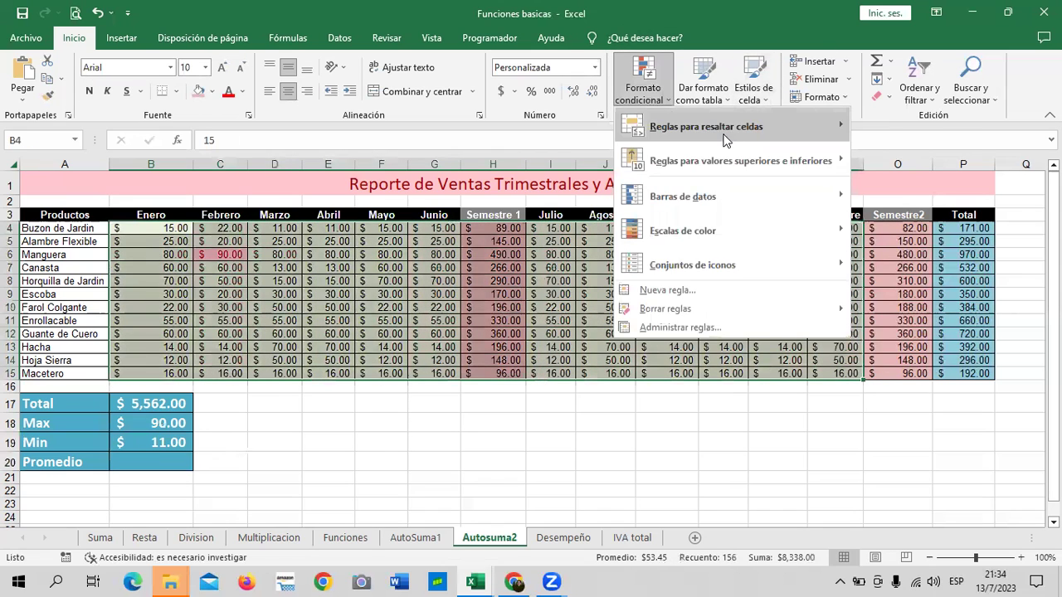
pyautogui.moveTo(809, 124)
pyautogui.click(948, 235)
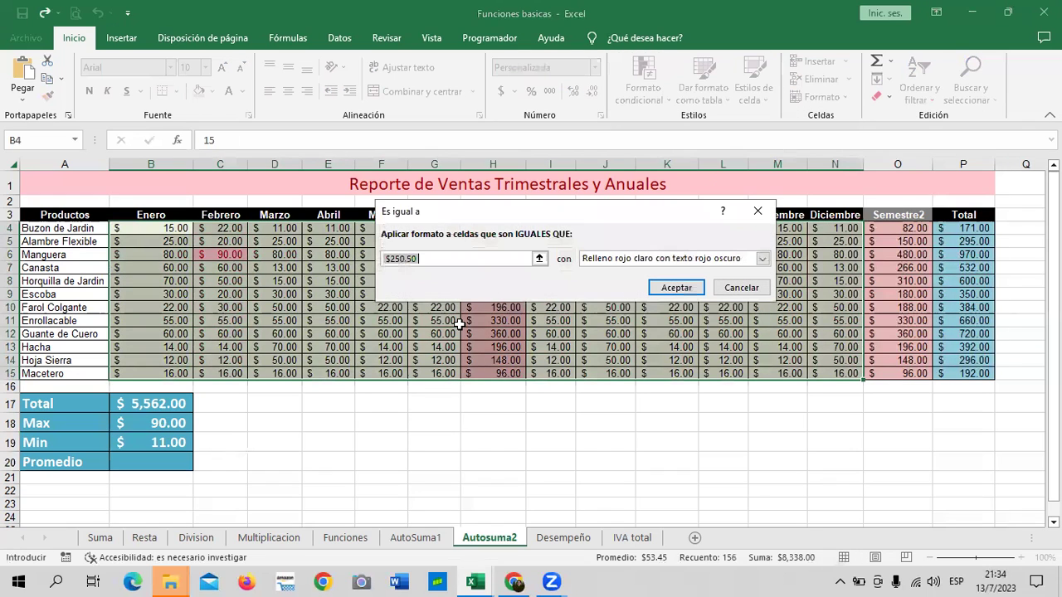
pyautogui.write('11')
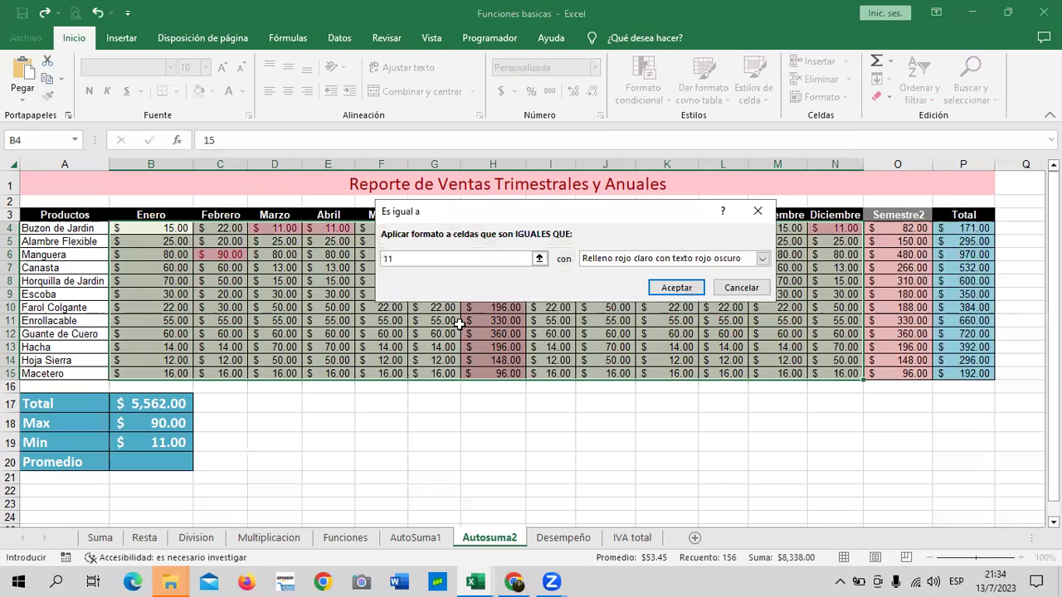
pyautogui.click(760, 258)
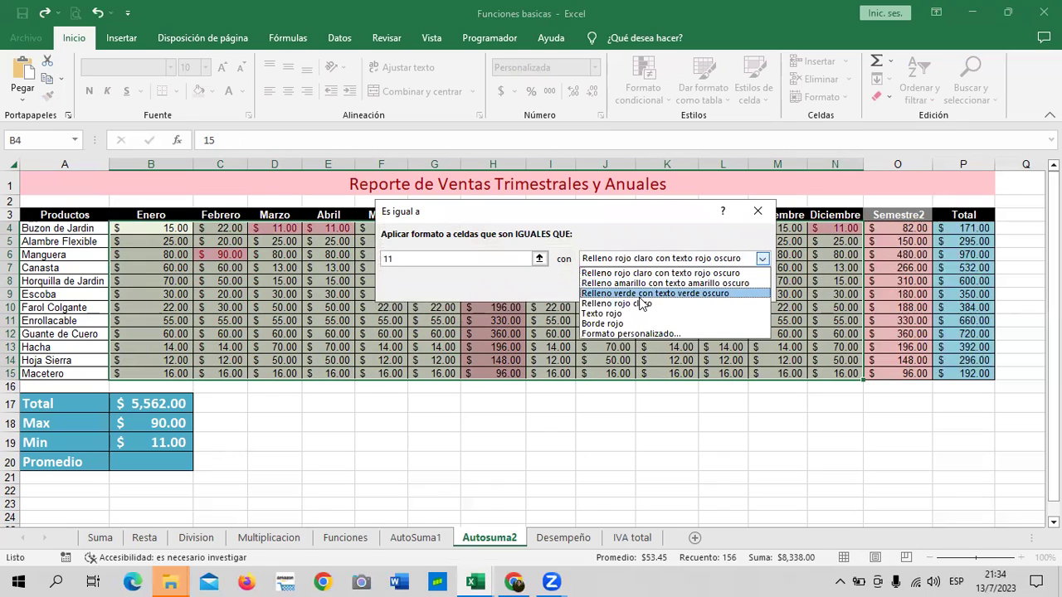
pyautogui.click(631, 283)
pyautogui.click(674, 287)
pyautogui.click(546, 440)
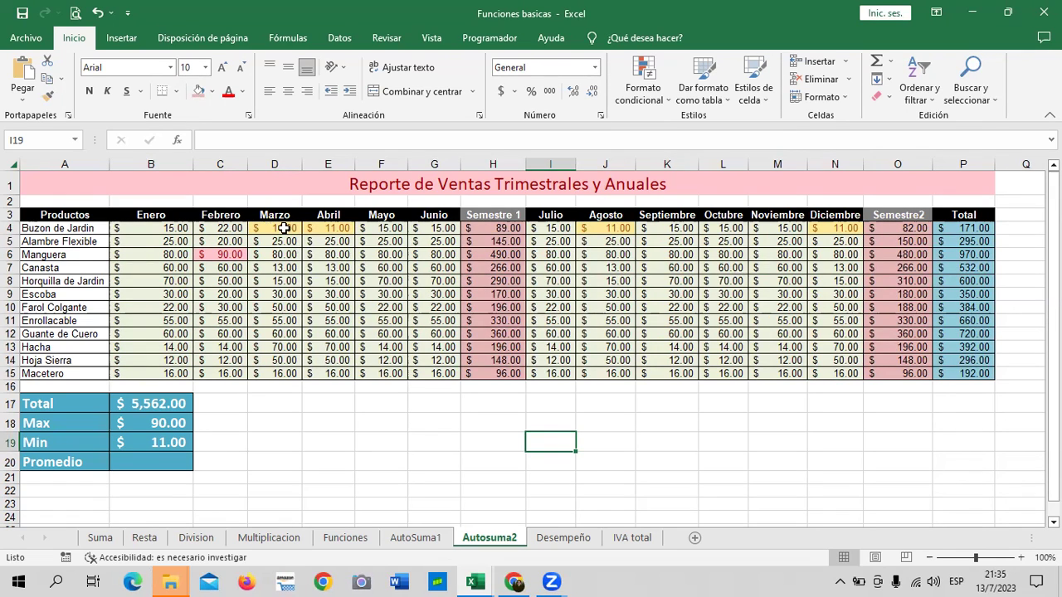
# Check the highlighted 11.00 values in row 4, such as J4 and N4
pyautogui.moveTo(284, 228); pyautogui.dragTo(328, 228)
pyautogui.click(621, 229)
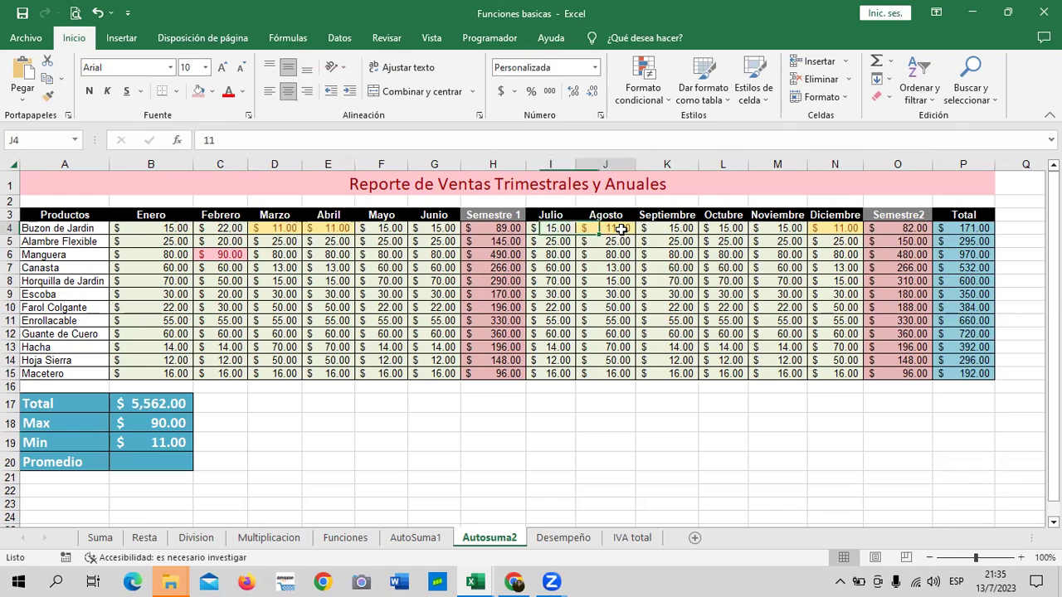
pyautogui.click(842, 229)
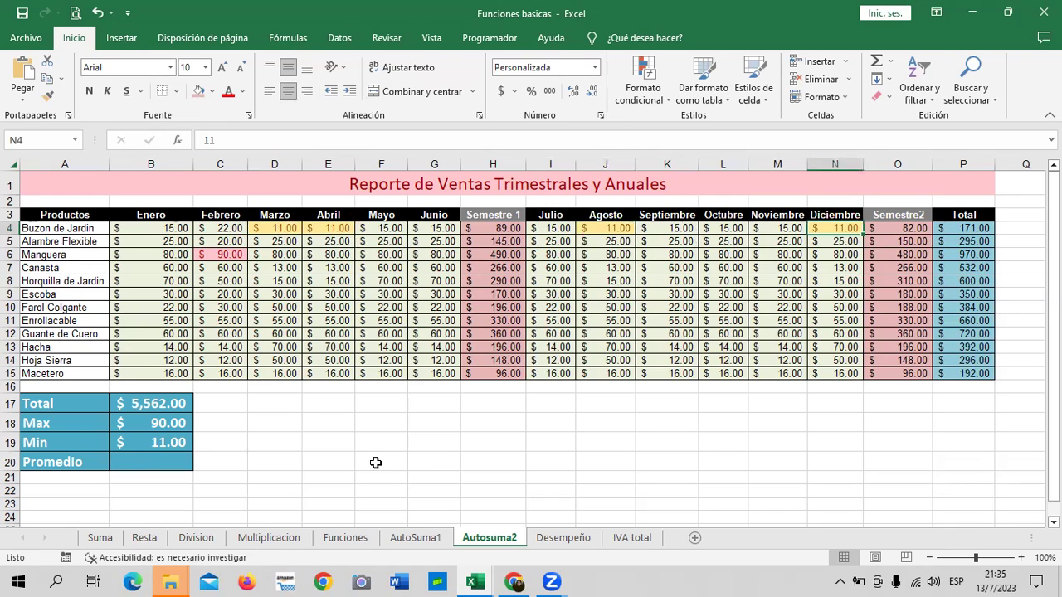
pyautogui.click(386, 423)
pyautogui.click(131, 460)
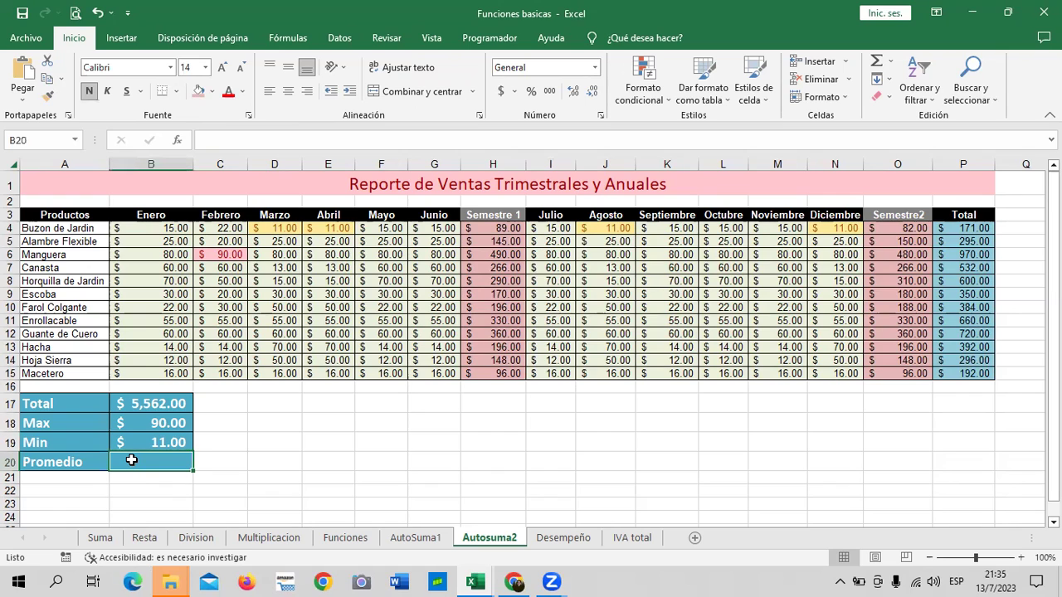
# Enter =PROMEDIO(B4:G15;I4:N15) in B20, showing the $38.63 average
pyautogui.write('=PROM')
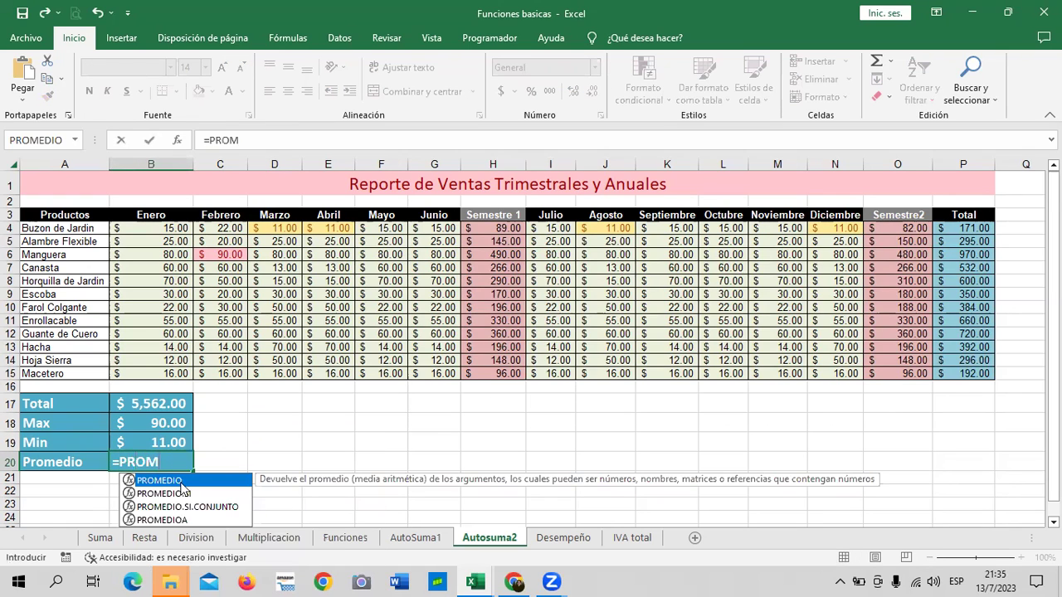
pyautogui.doubleClick(218, 482)
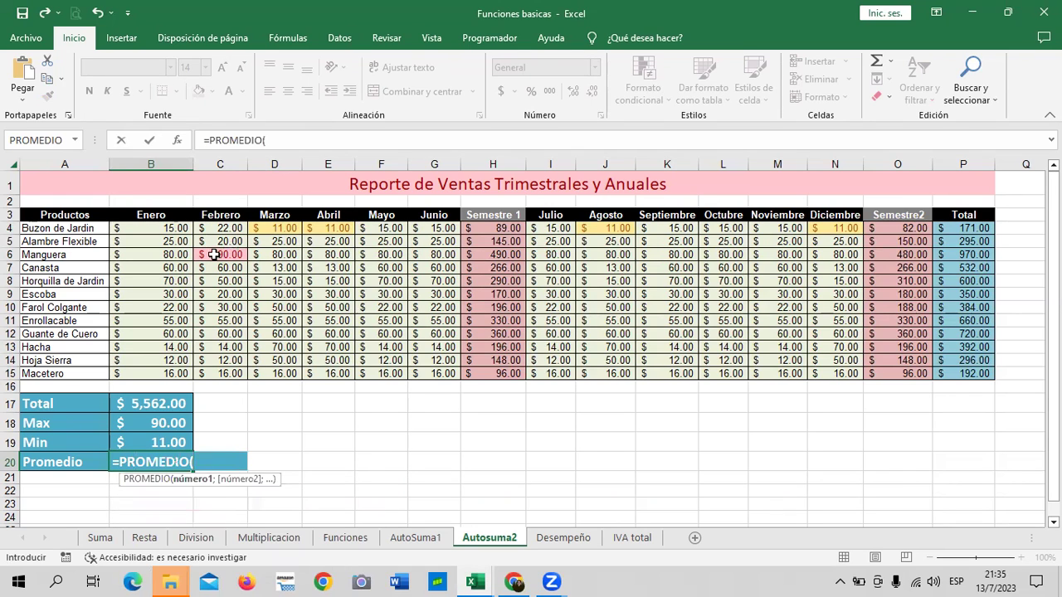
pyautogui.moveTo(170, 229); pyautogui.dragTo(437, 375)
pyautogui.write(';')
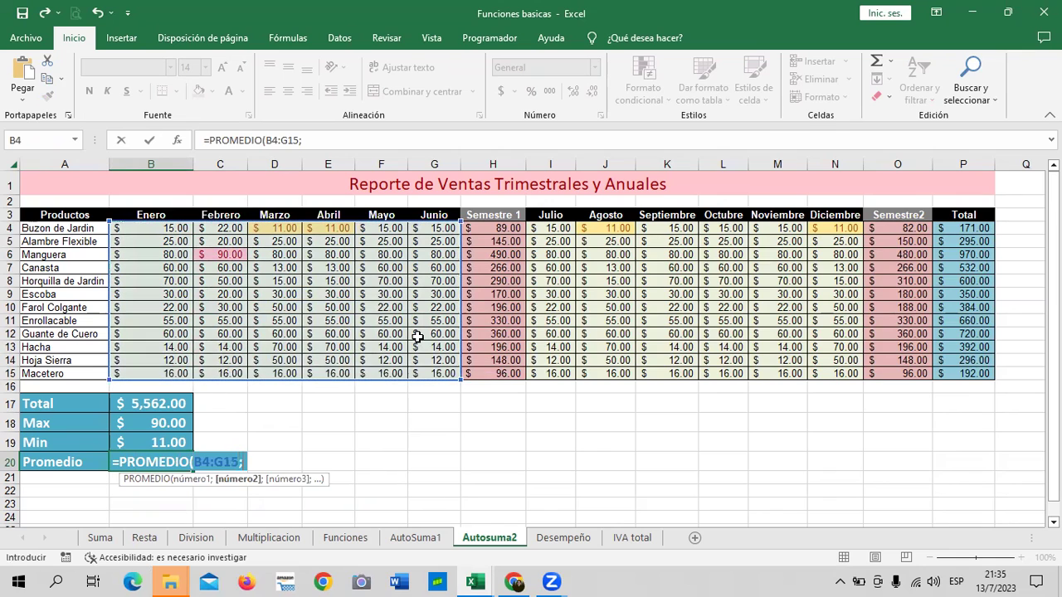
pyautogui.moveTo(554, 229); pyautogui.dragTo(834, 375)
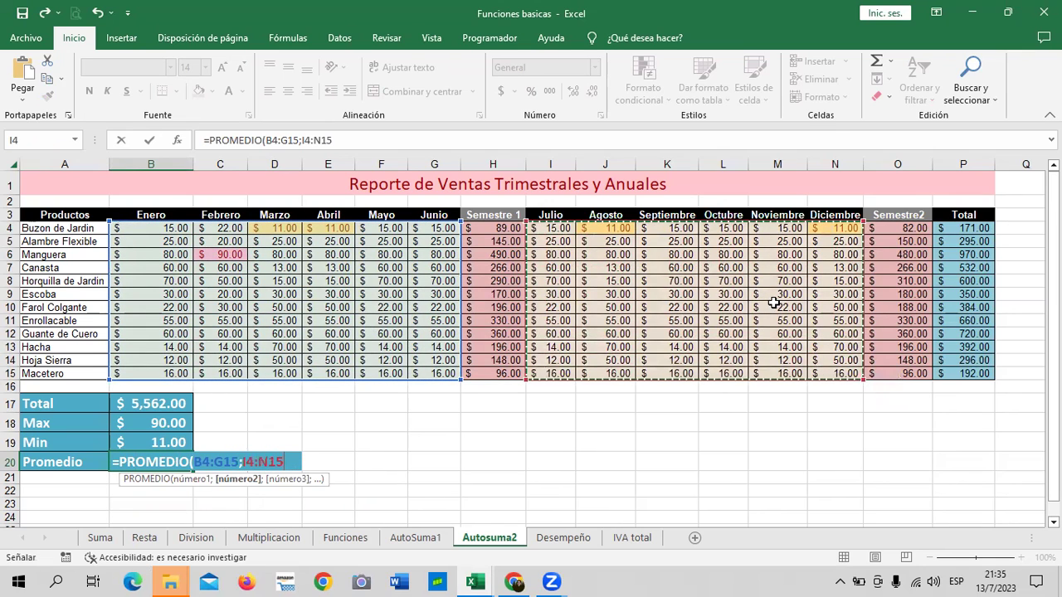
pyautogui.write(')')
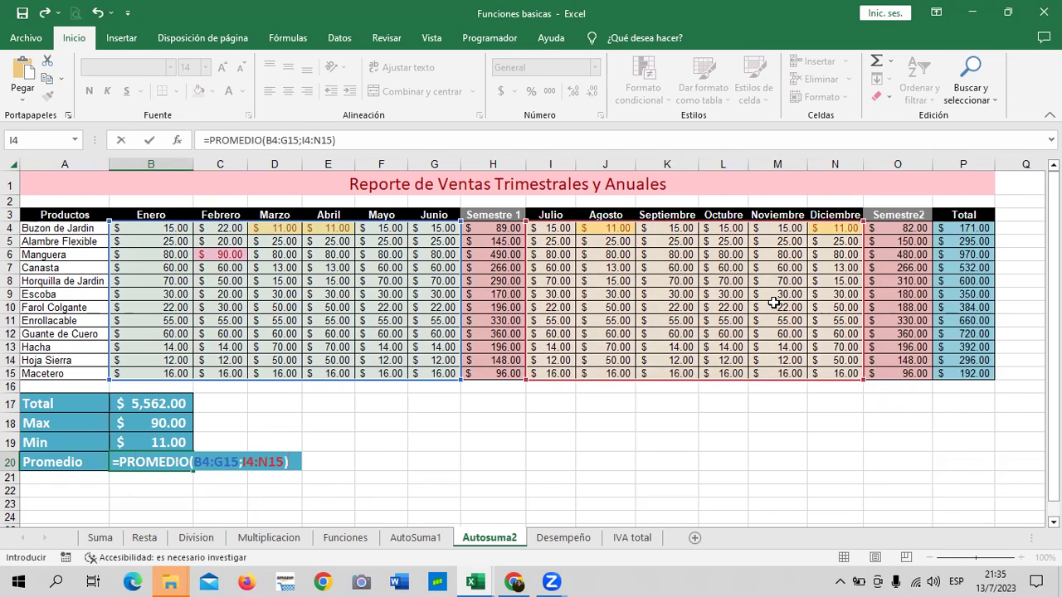
pyautogui.press('Return')
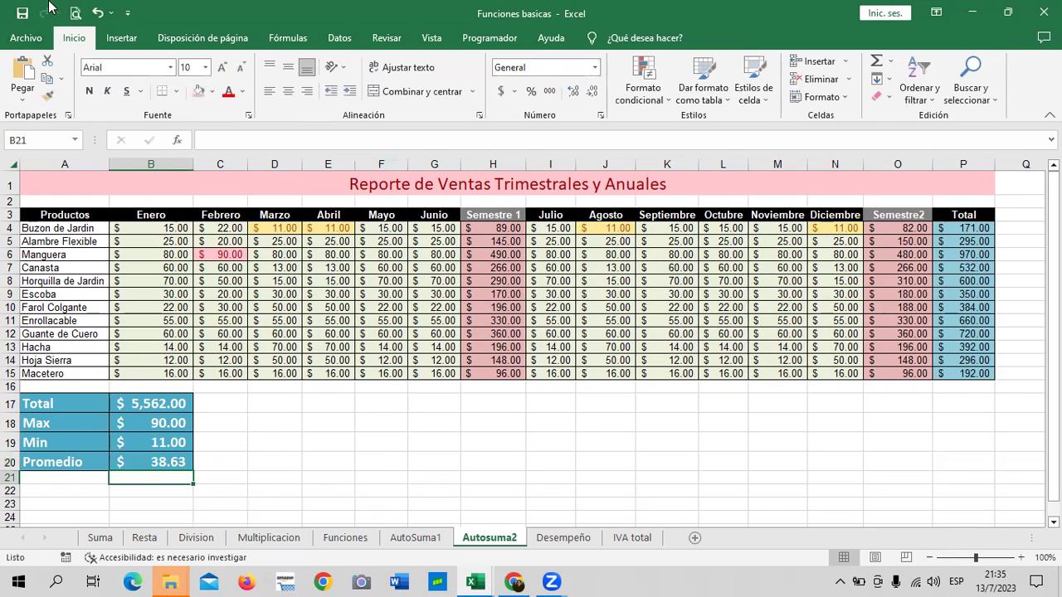
pyautogui.click(450, 463)
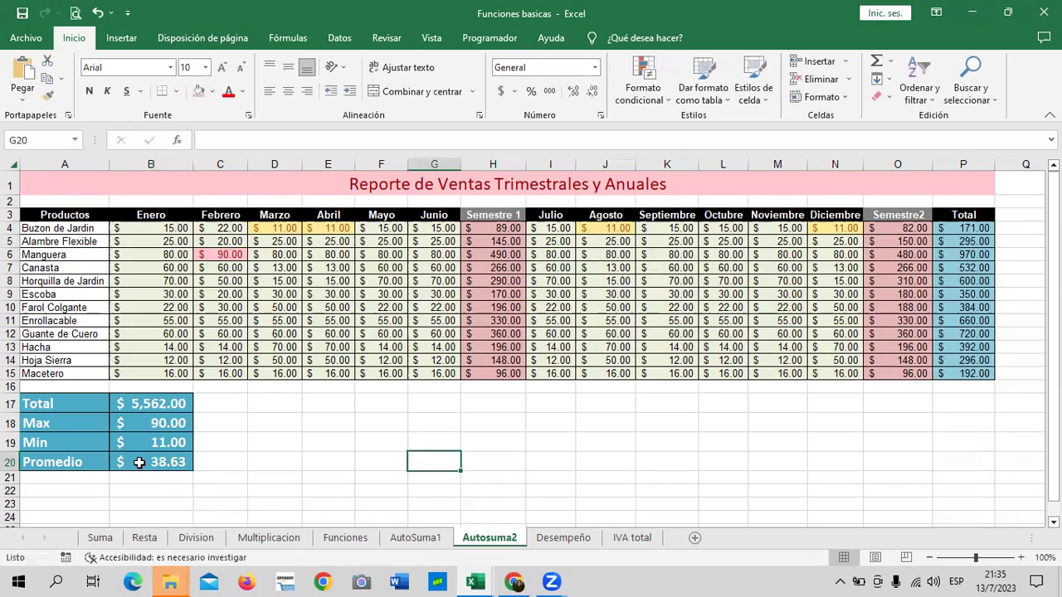
pyautogui.click(141, 462)
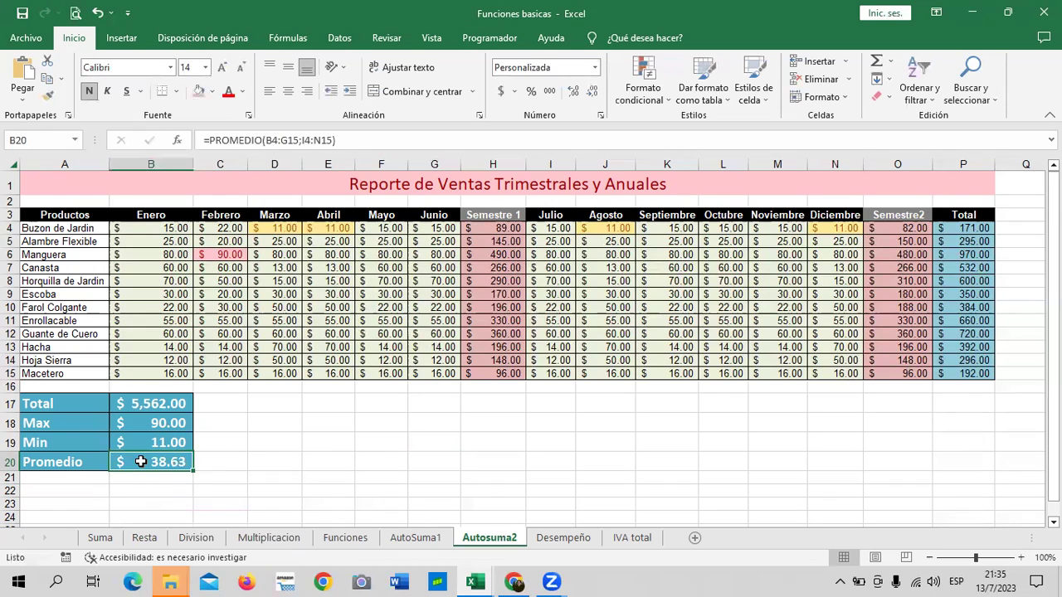
pyautogui.click(437, 143)
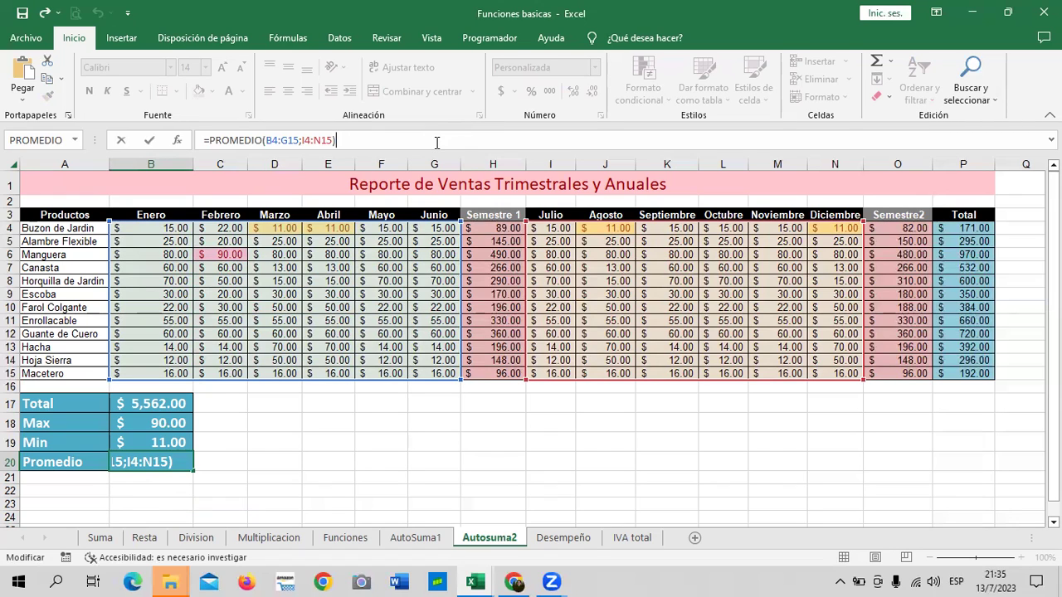
pyautogui.press('Return')
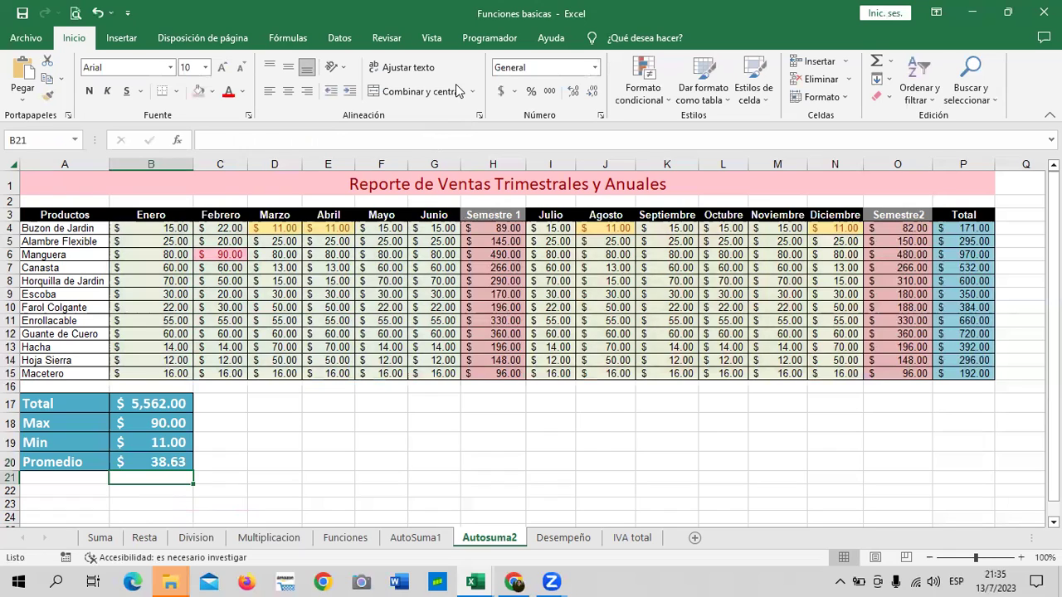
pyautogui.click(579, 439)
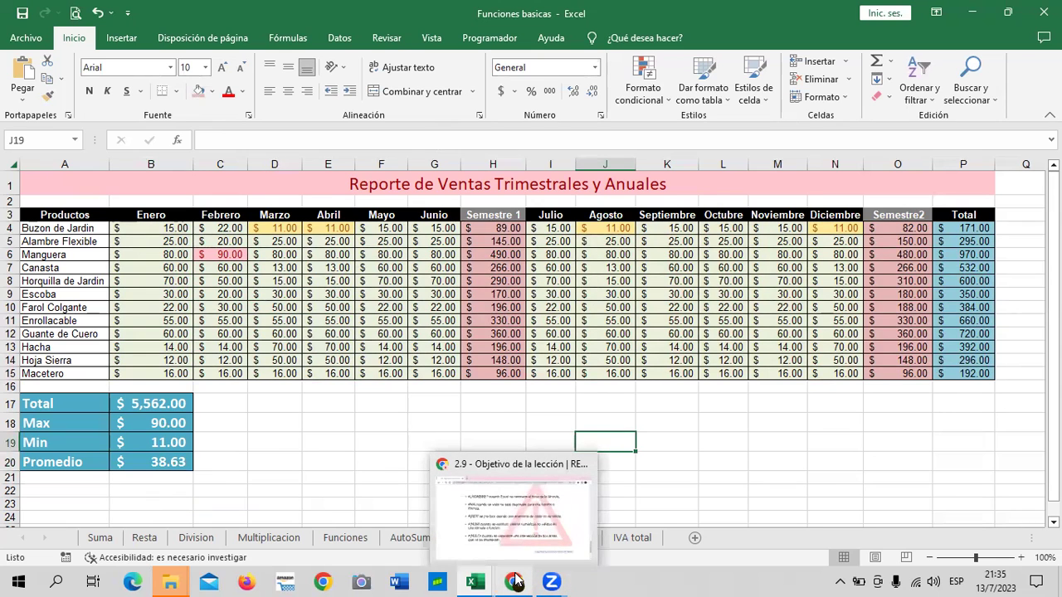
# Bring the course page forward, advance to lesson 2.10 and scroll down to its video
pyautogui.click(515, 580)
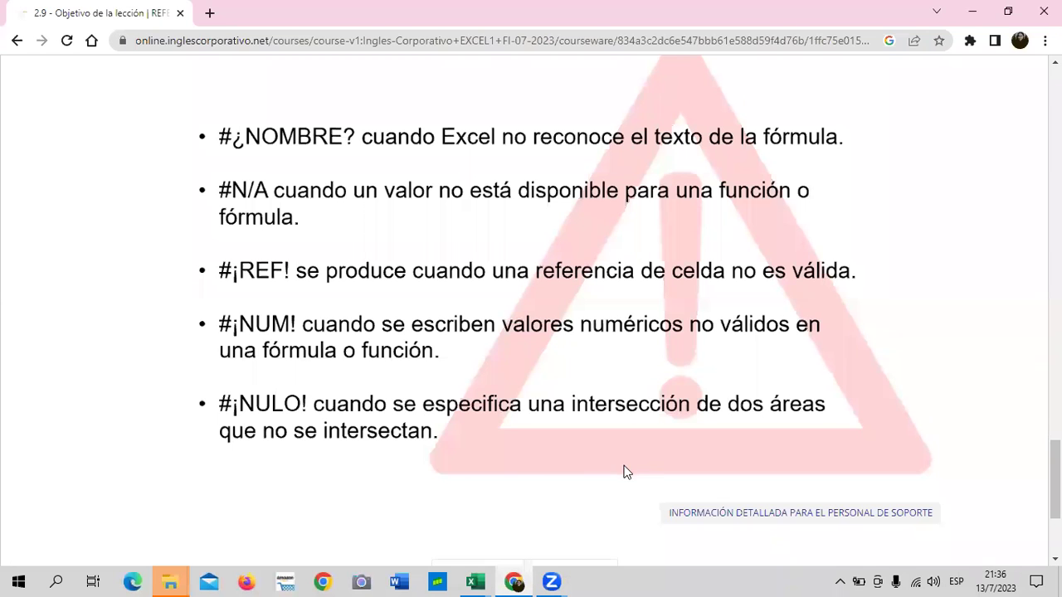
pyautogui.scroll(-3, 626, 471)
pyautogui.click(589, 360)
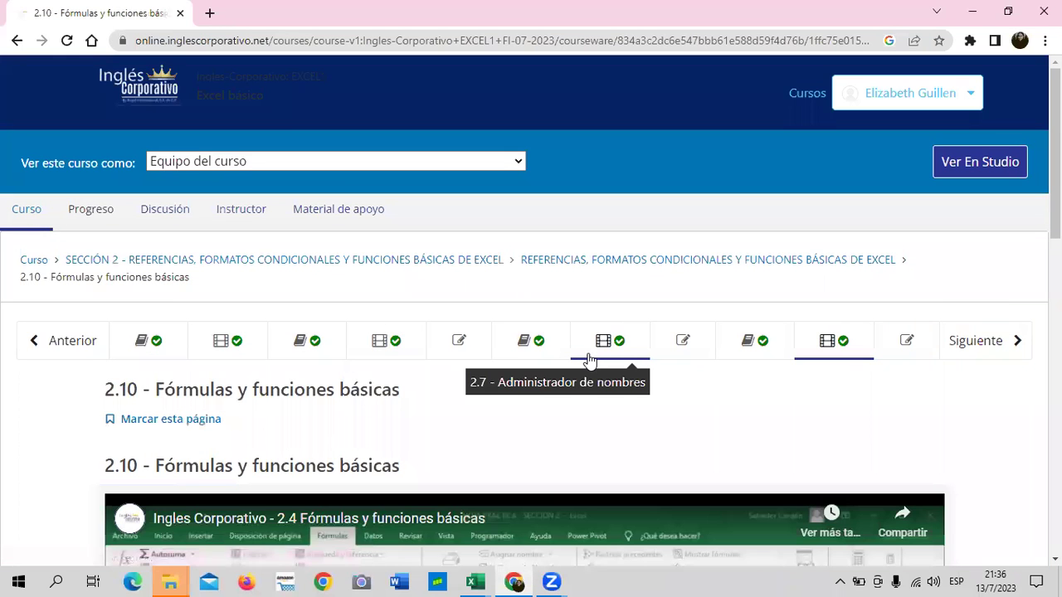
pyautogui.scroll(-2, 589, 360)
pyautogui.scroll(-2, 591, 357)
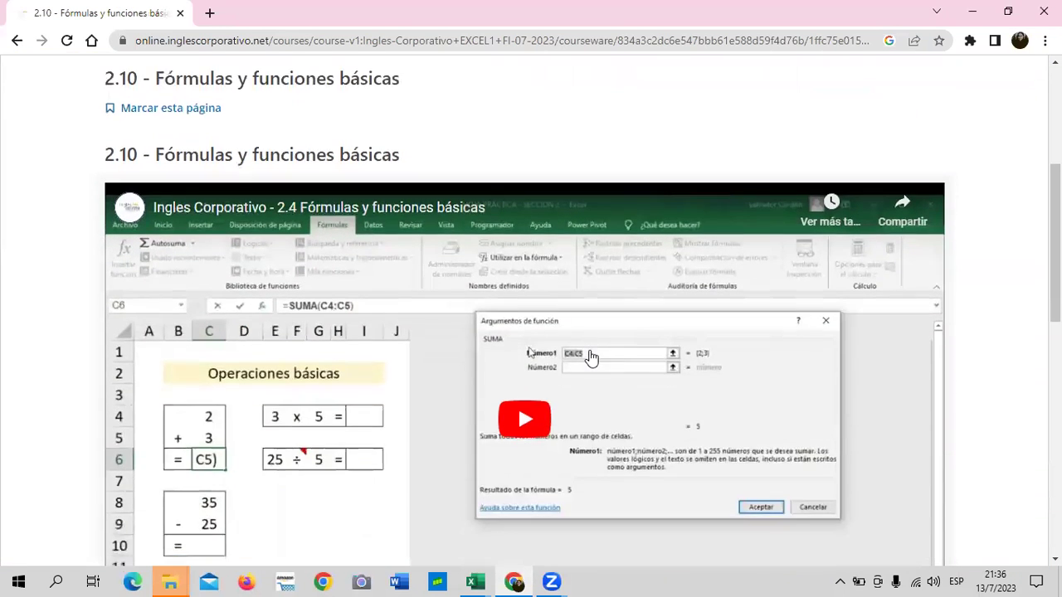
pyautogui.scroll(-2, 372, 358)
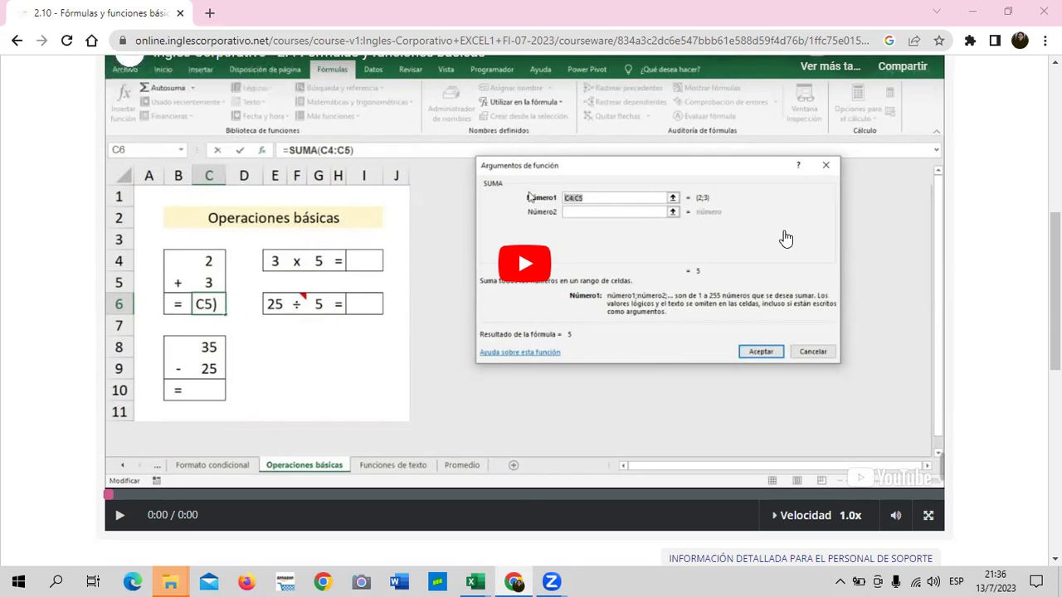
# Play the lesson video with the volume raised, watching it to 7:33 of 8:03
pyautogui.click(786, 239)
pyautogui.scroll(1, 567, 129)
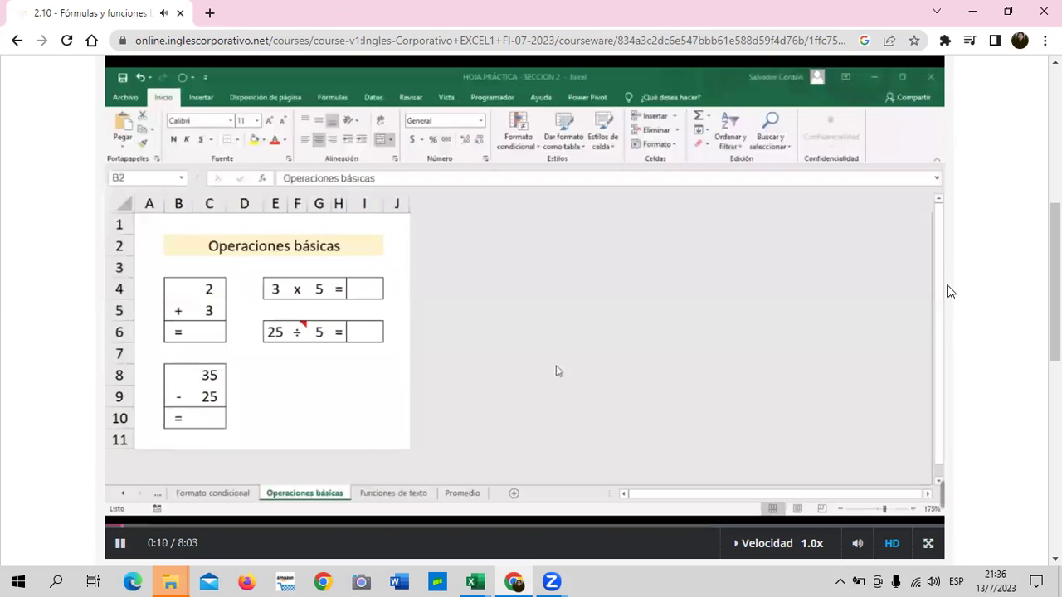
pyautogui.press('XF86AudioRaiseVolume')
pyautogui.press('XF86AudioRaiseVolume')
pyautogui.press('XF86AudioRaiseVolume')
pyautogui.press('XF86AudioRaiseVolume')
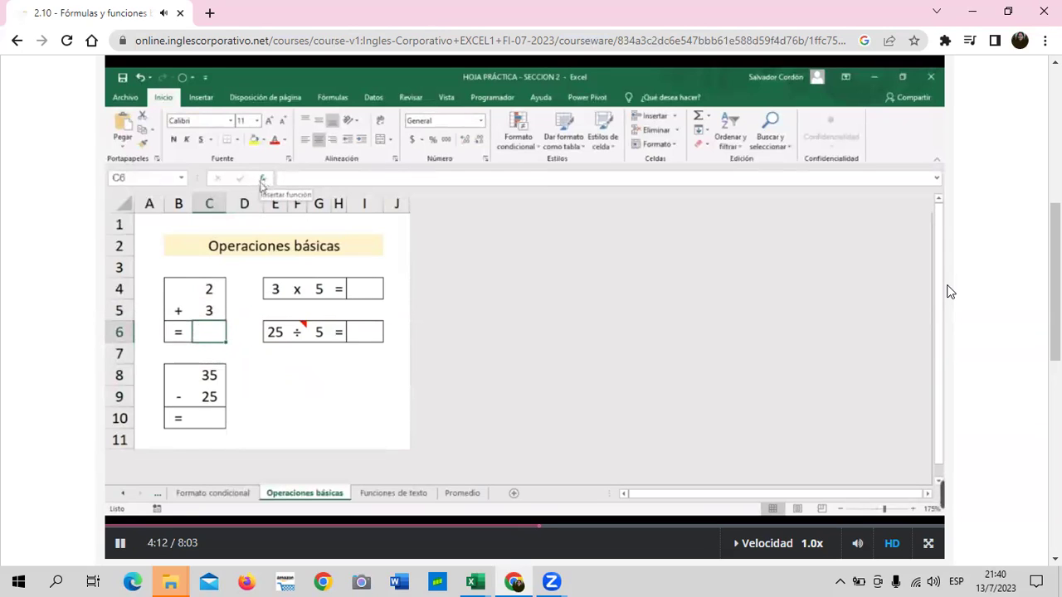
pyautogui.moveTo(594, 370)
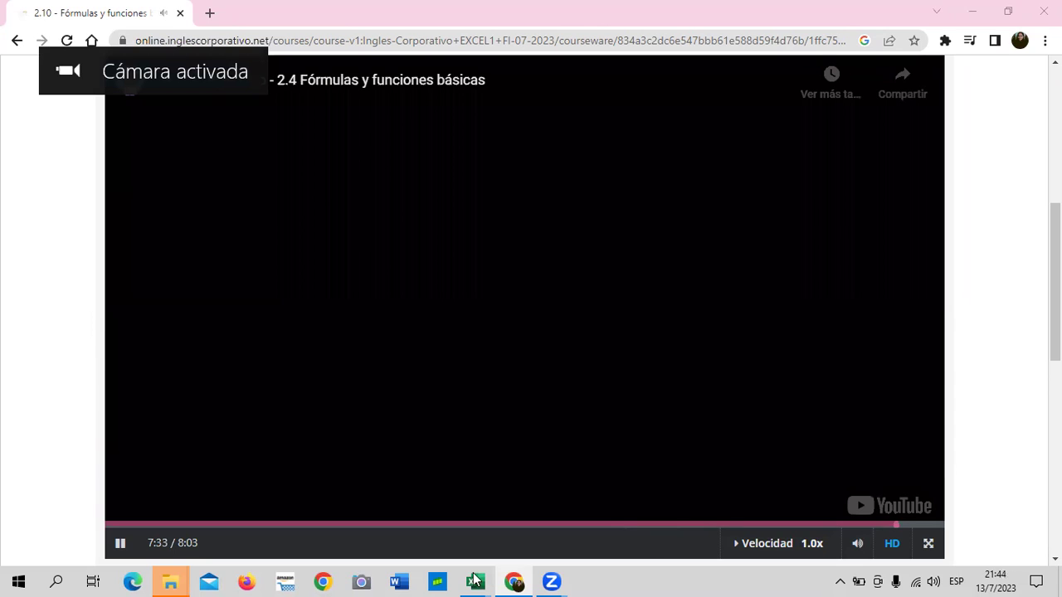
# Bring the 2.4 Fórmulas y funciones básicas (2) workbook forward and browse the Funciones de texto sheet
pyautogui.moveTo(474, 581)
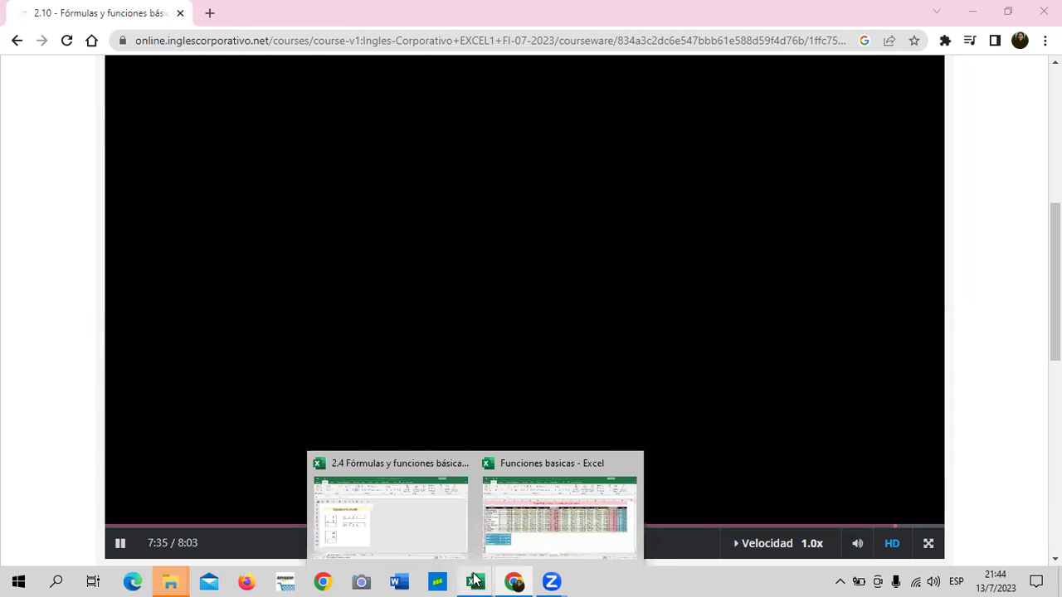
pyautogui.click(417, 526)
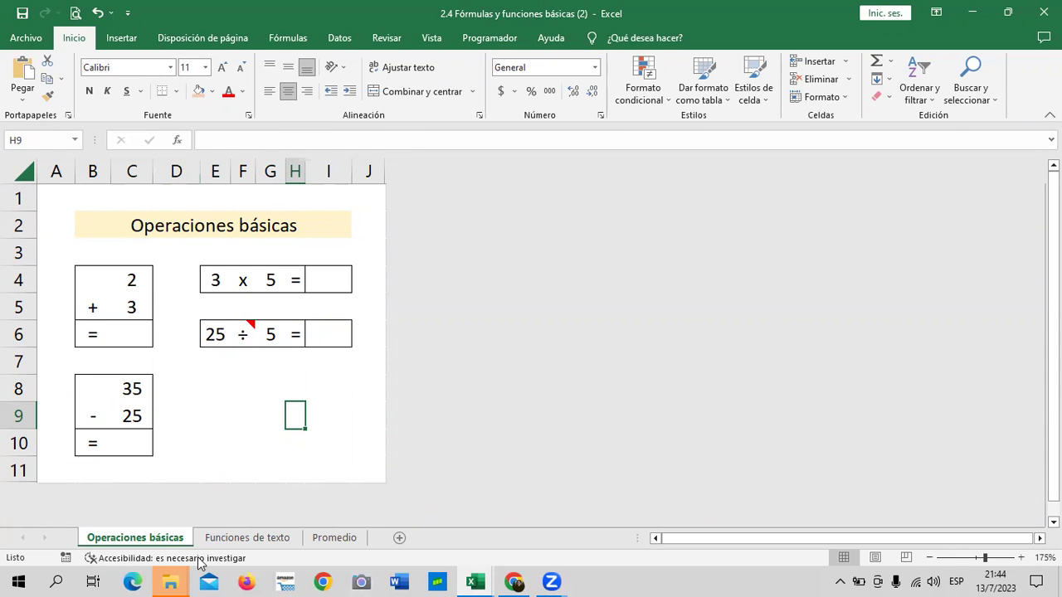
pyautogui.click(280, 538)
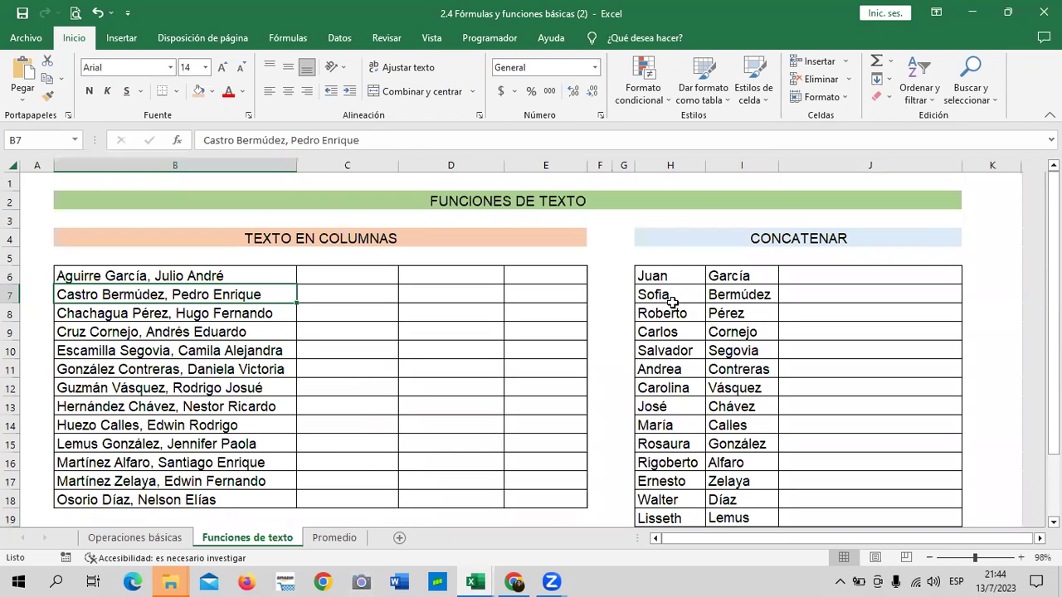
pyautogui.scroll(-2, 669, 301)
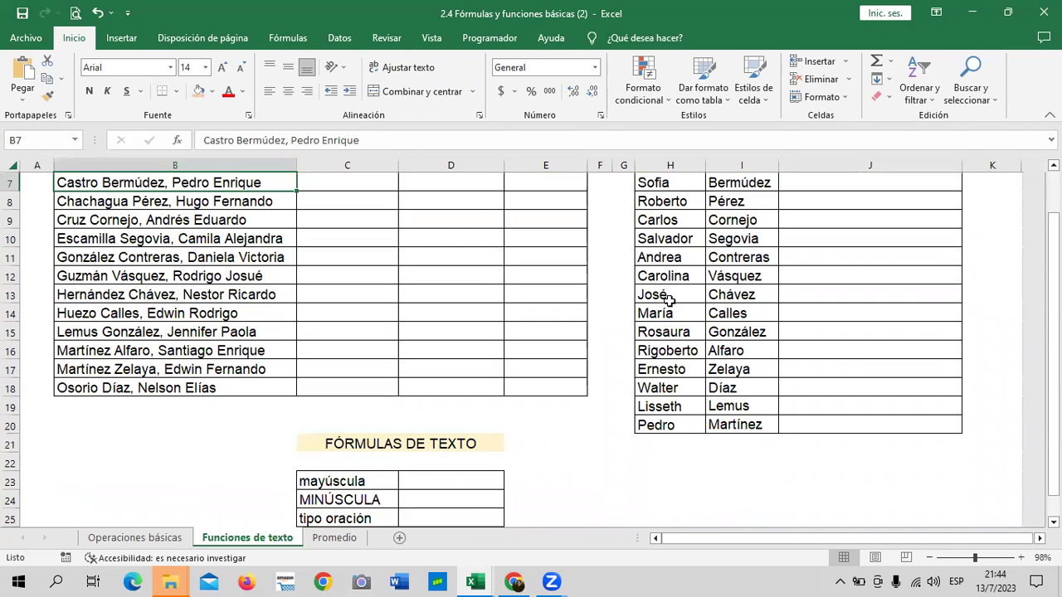
pyautogui.scroll(-1, 669, 300)
pyautogui.scroll(-1, 669, 301)
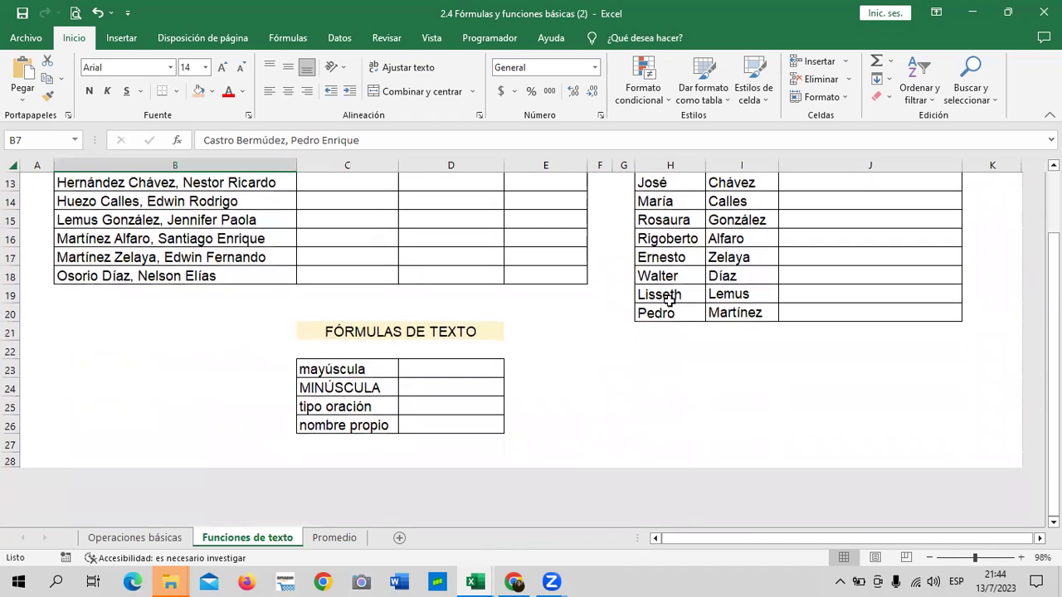
pyautogui.scroll(3, 668, 300)
pyautogui.scroll(1, 669, 300)
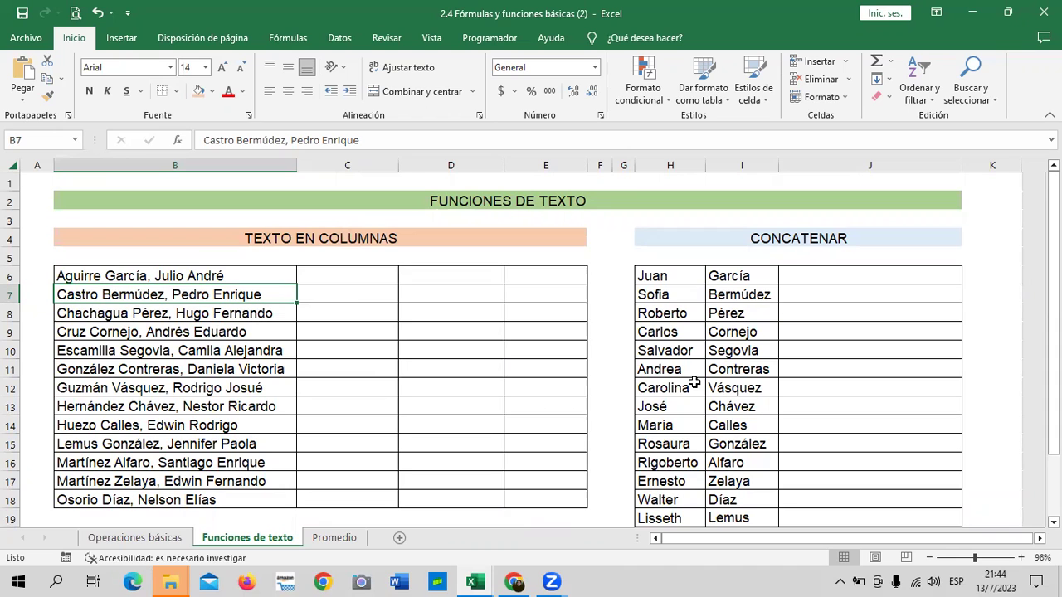
# On the Fórmulas tab, browse the Texto, Lógicas and Búsqueda y referencia function lists
pyautogui.click(282, 42)
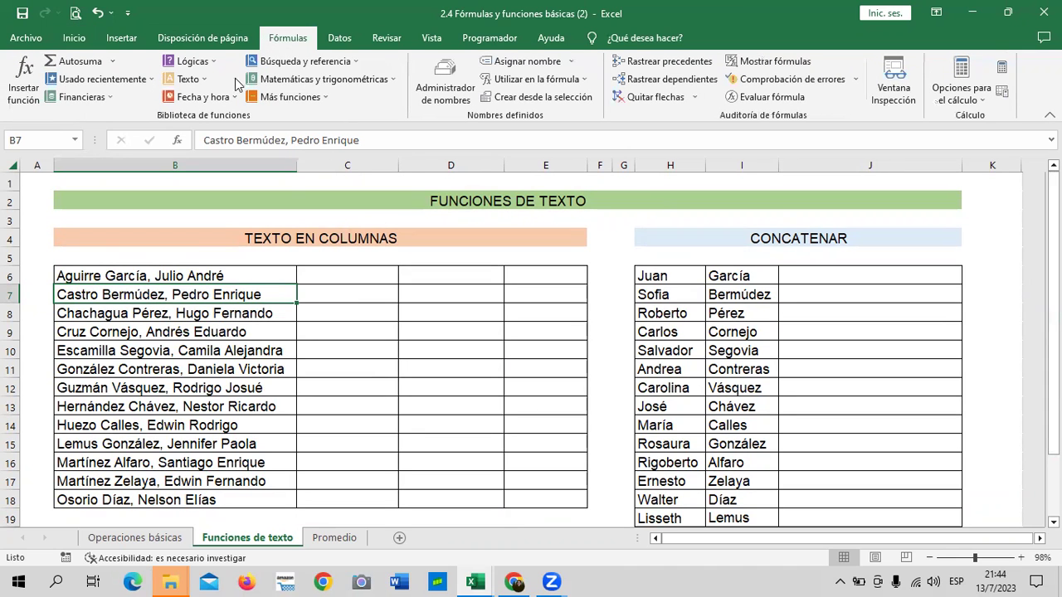
pyautogui.click(202, 79)
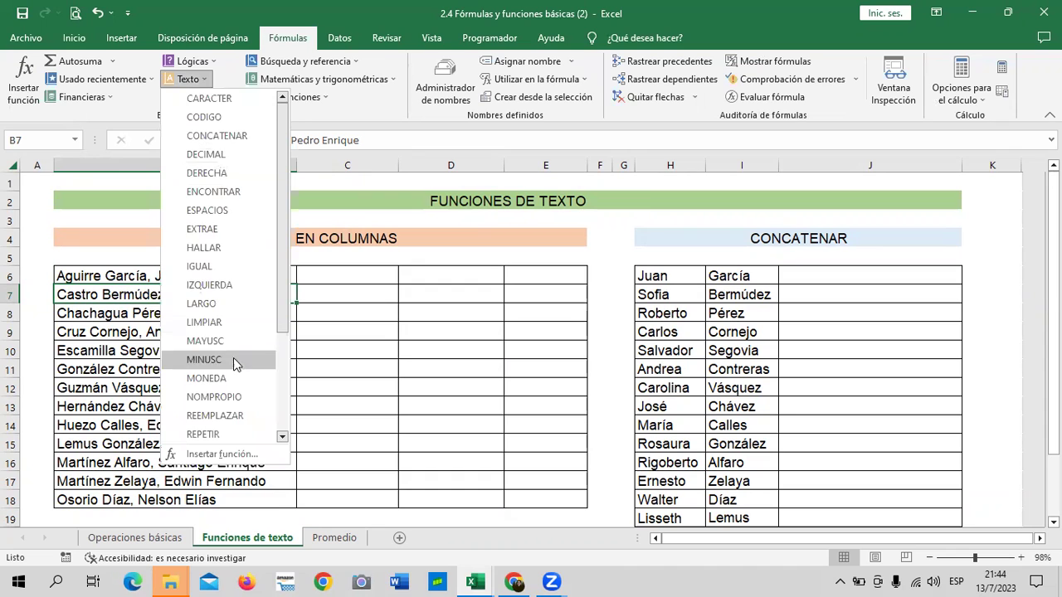
pyautogui.scroll(-3, 233, 375)
pyautogui.scroll(3, 234, 374)
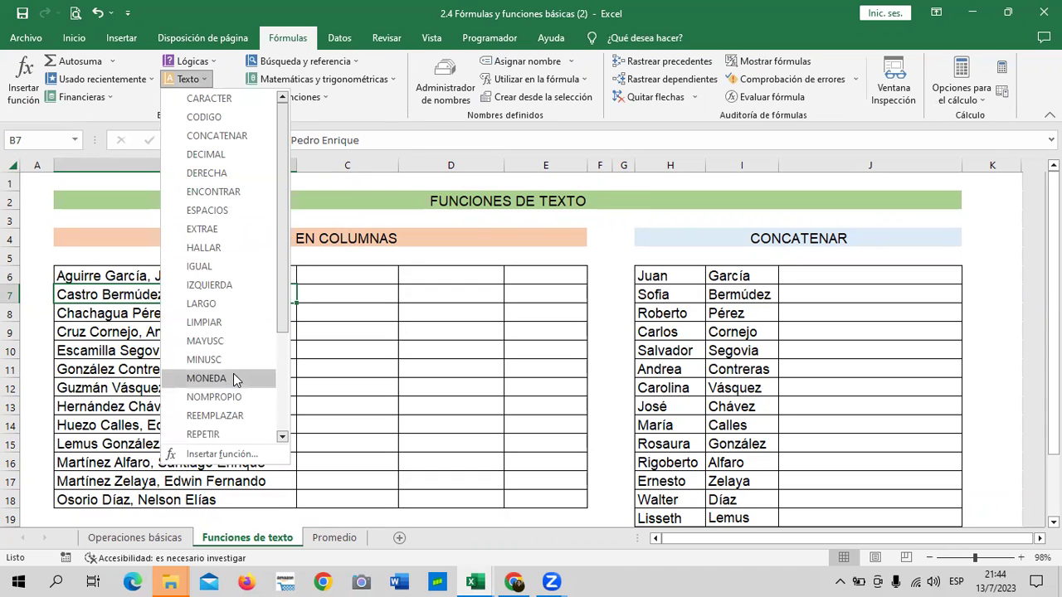
pyautogui.click(214, 63)
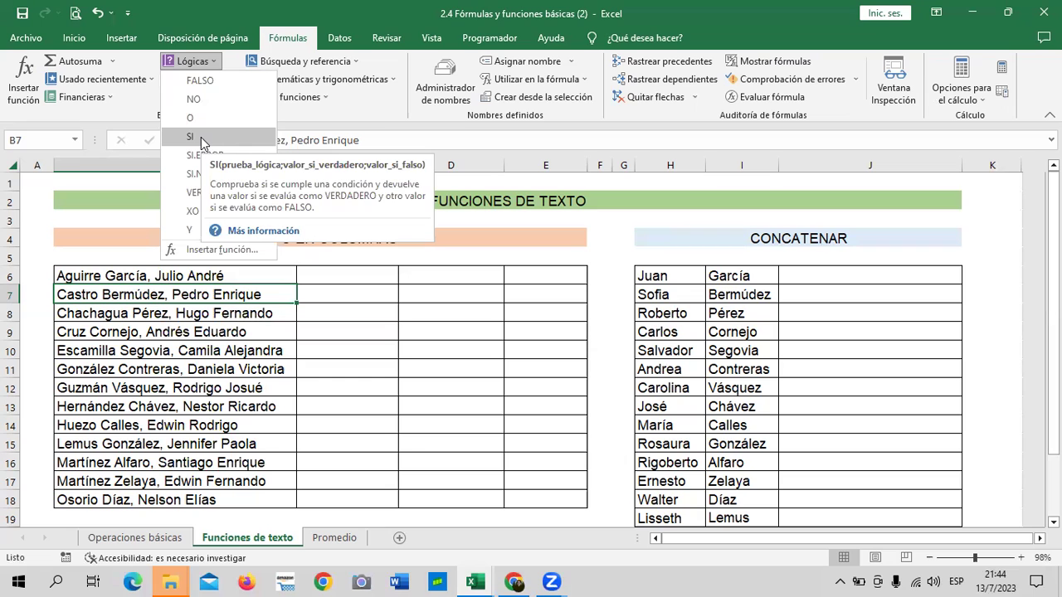
pyautogui.click(355, 64)
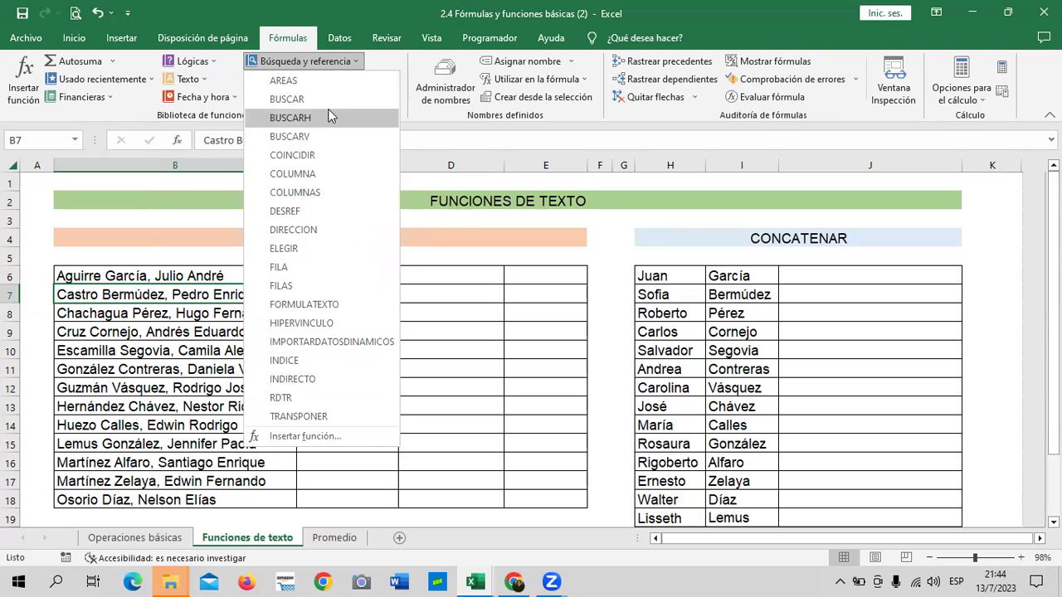
pyautogui.click(382, 64)
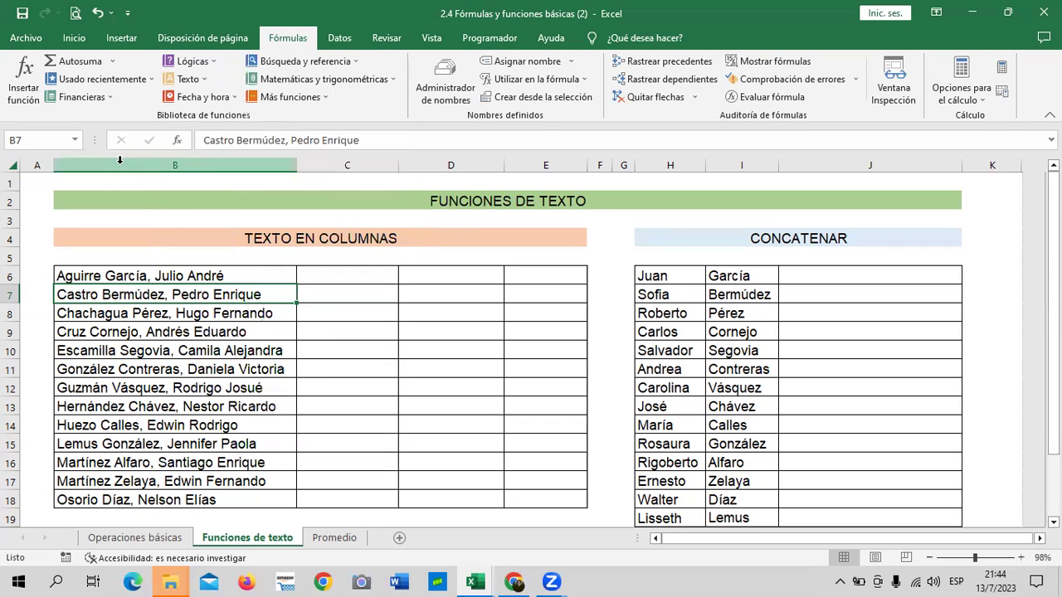
# Look through the Más funciones categories, then close the list with Esc
pyautogui.click(320, 97)
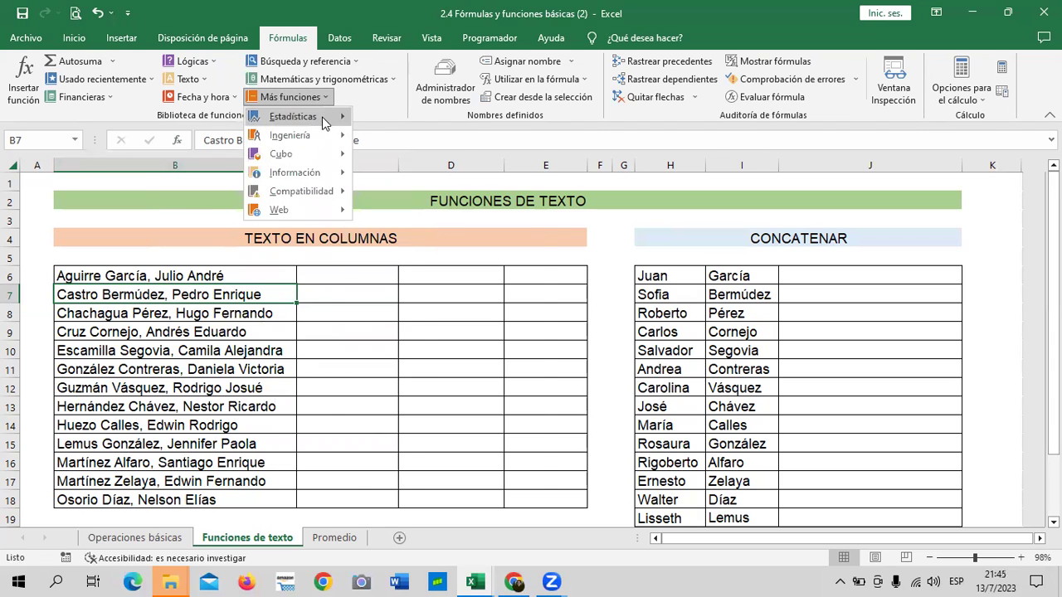
pyautogui.moveTo(322, 123)
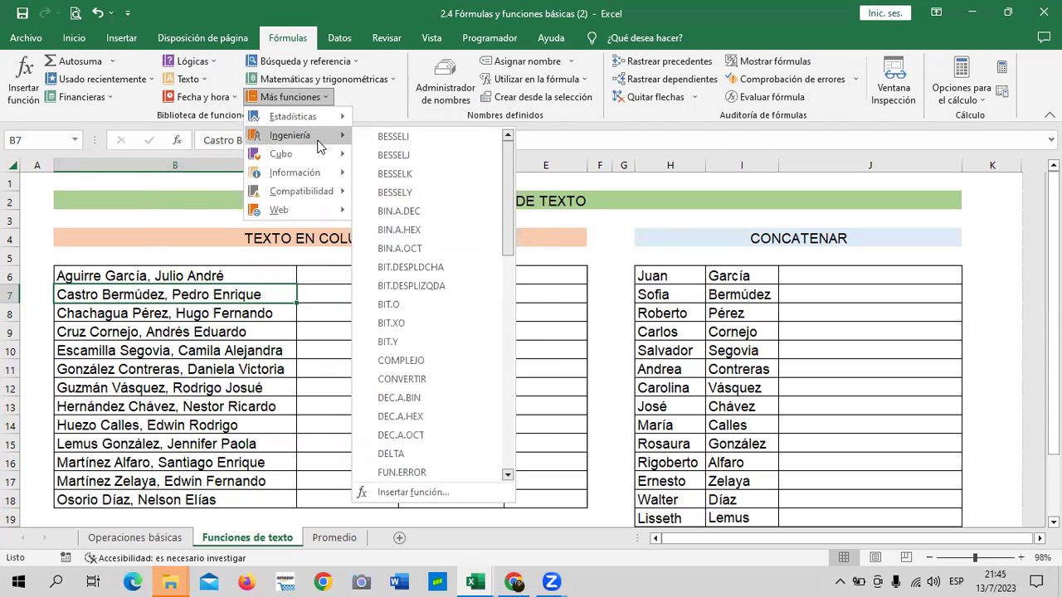
pyautogui.moveTo(313, 156)
pyautogui.moveTo(311, 181)
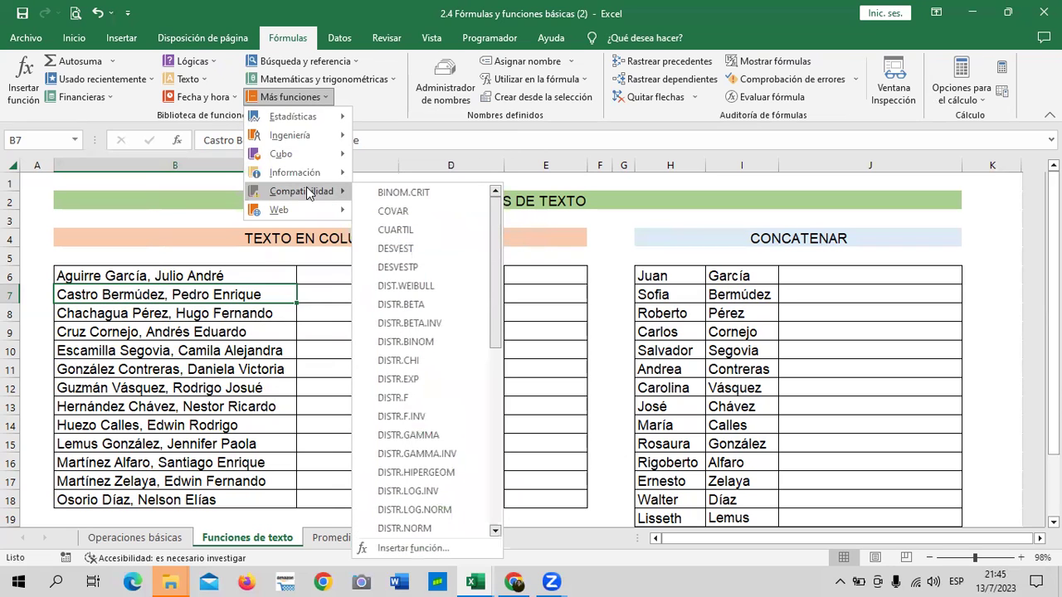
pyautogui.moveTo(315, 213)
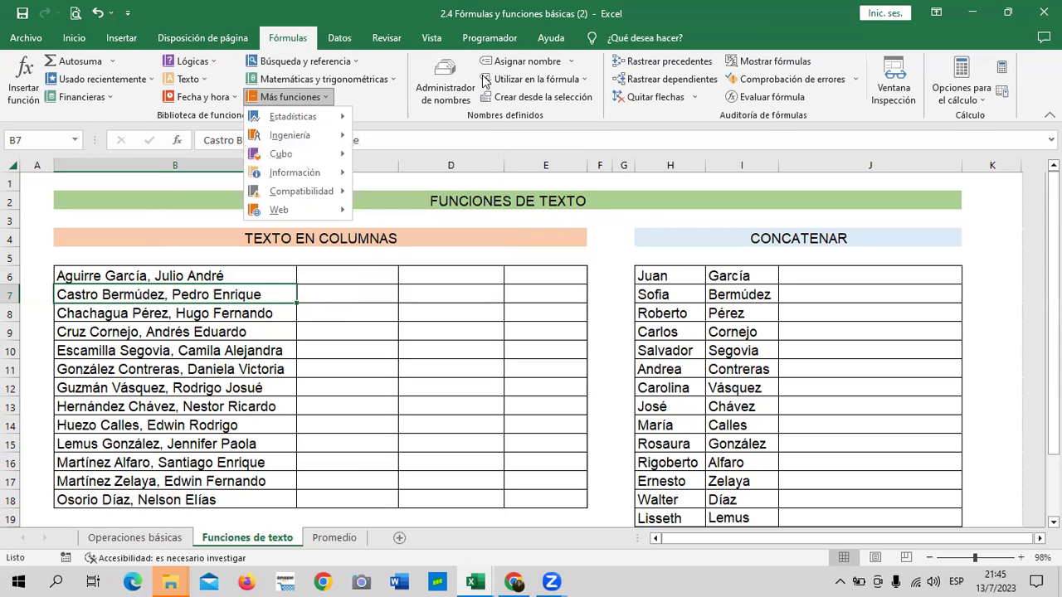
pyautogui.press('Escape')
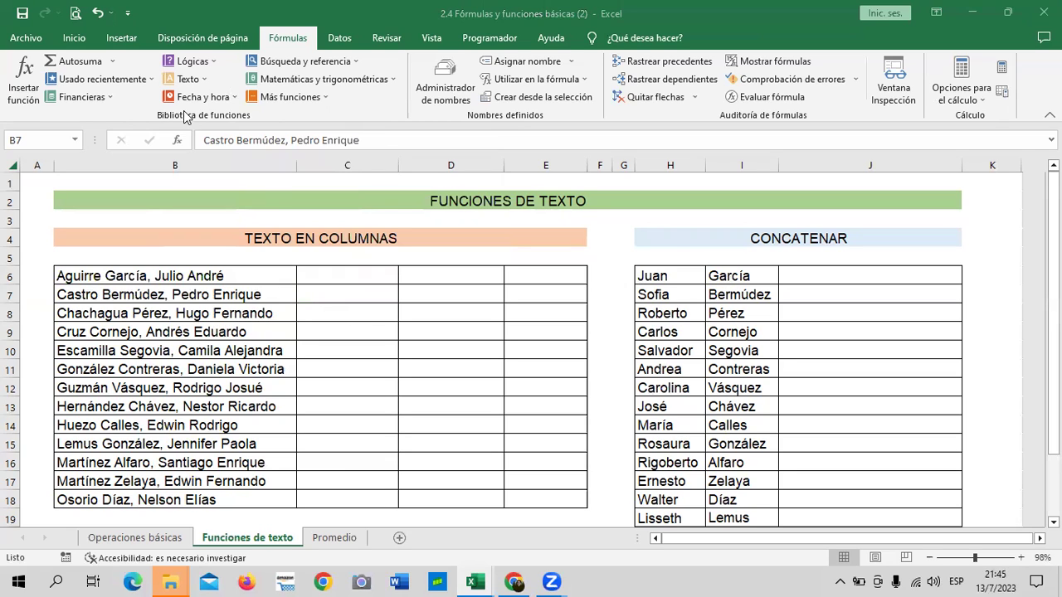
# Enter =CONCATENAR(H6;I6) in J6 using the function autocomplete
pyautogui.scroll(-1, 603, 359)
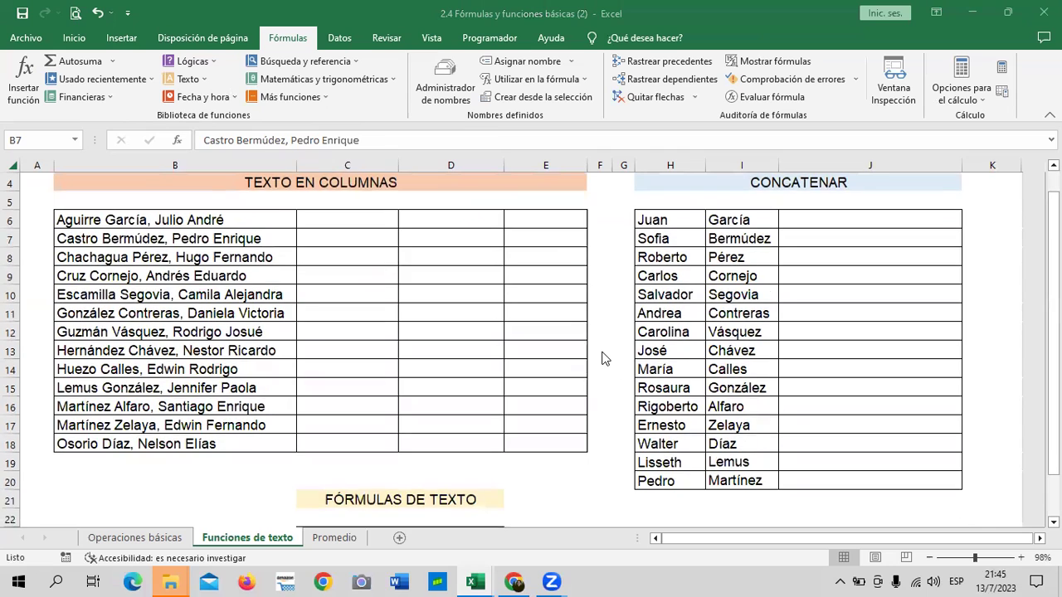
pyautogui.scroll(1, 617, 352)
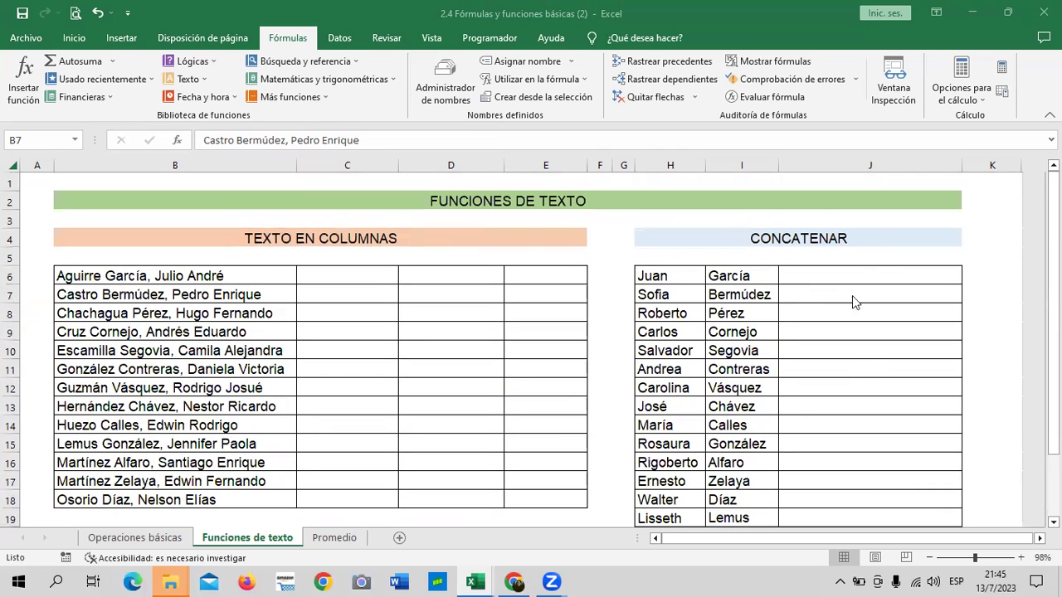
pyautogui.click(849, 279)
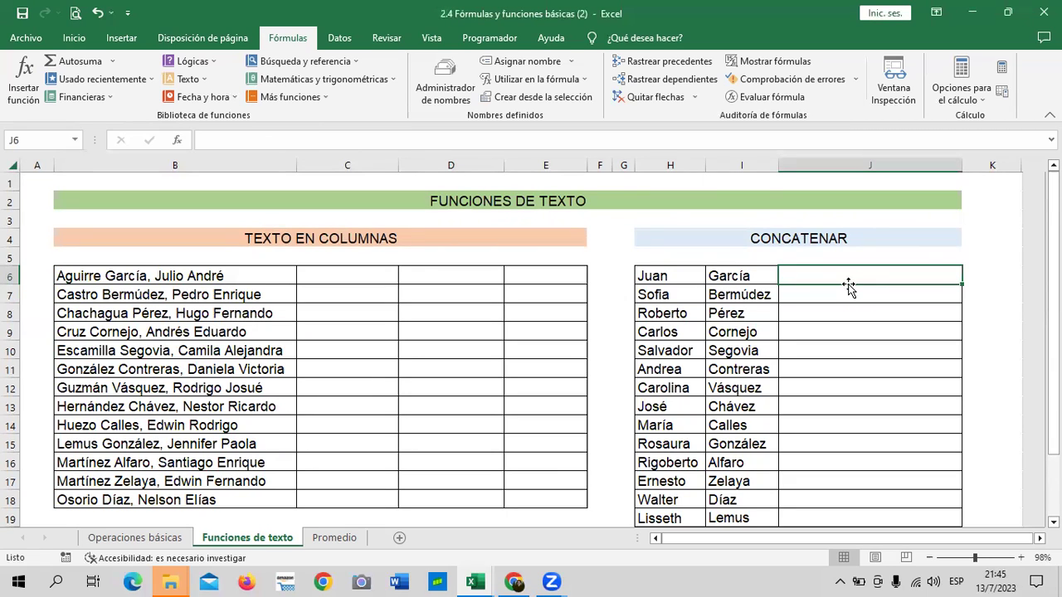
pyautogui.write('=CON')
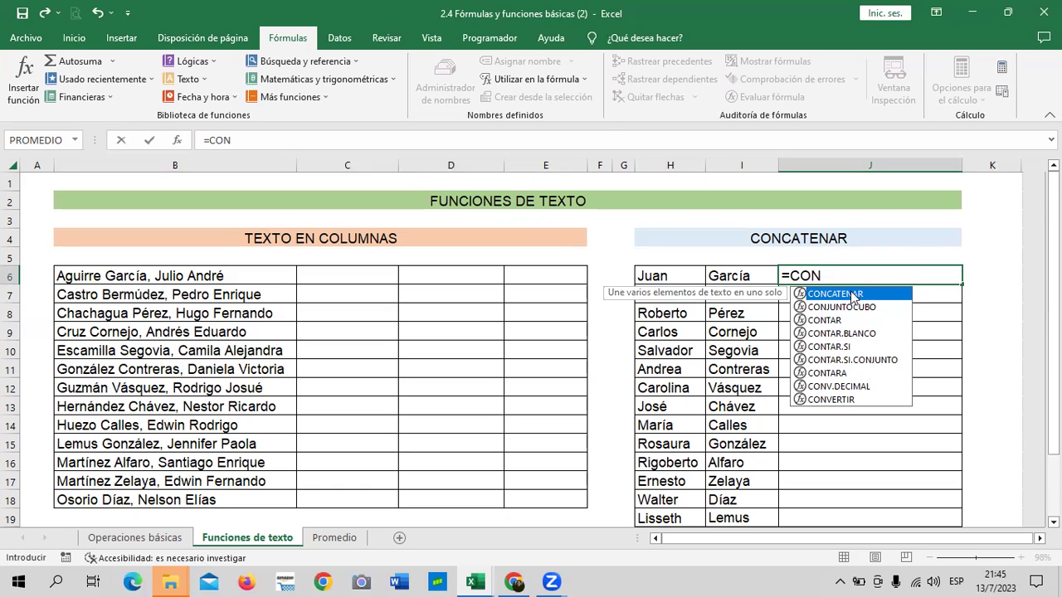
pyautogui.doubleClick(835, 294)
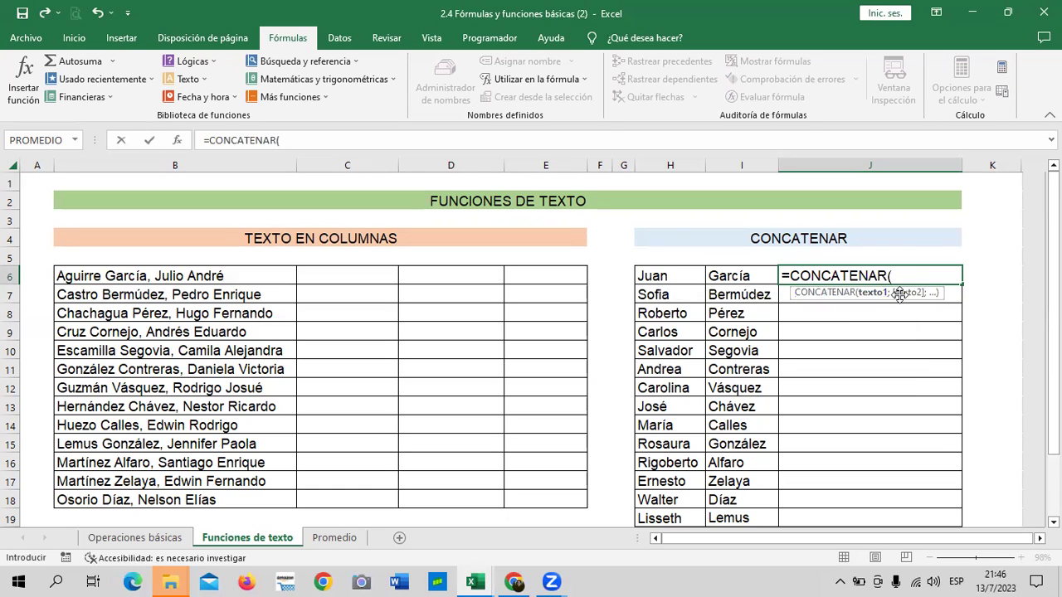
pyautogui.click(666, 276)
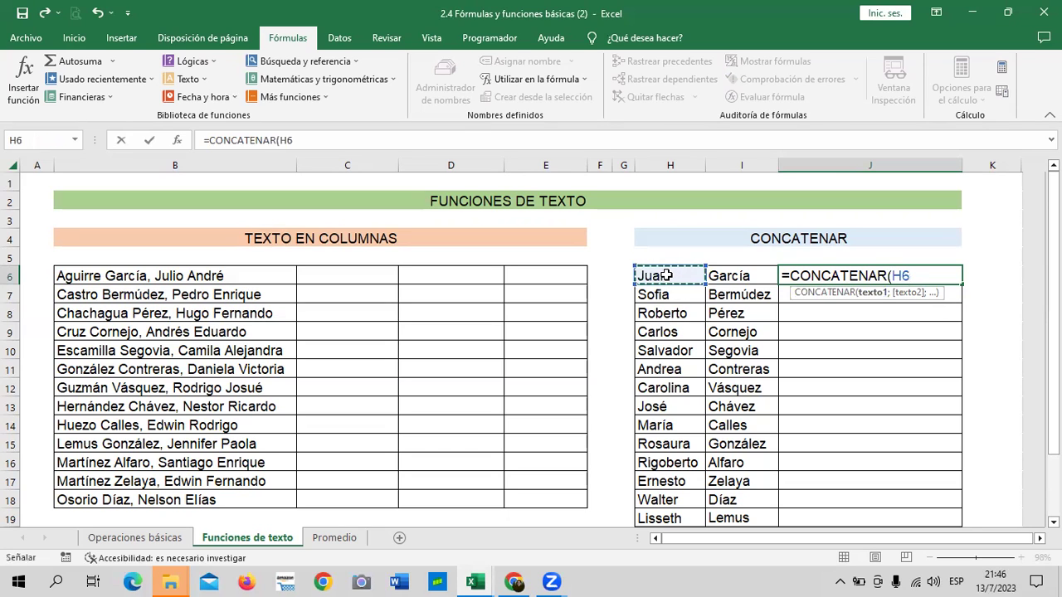
pyautogui.write(';')
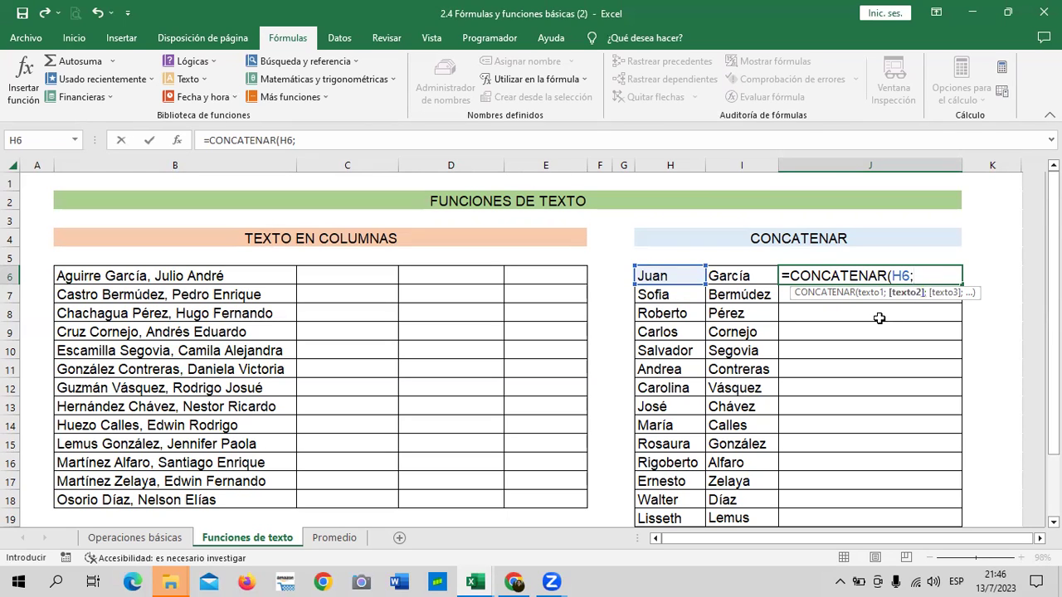
pyautogui.click(749, 275)
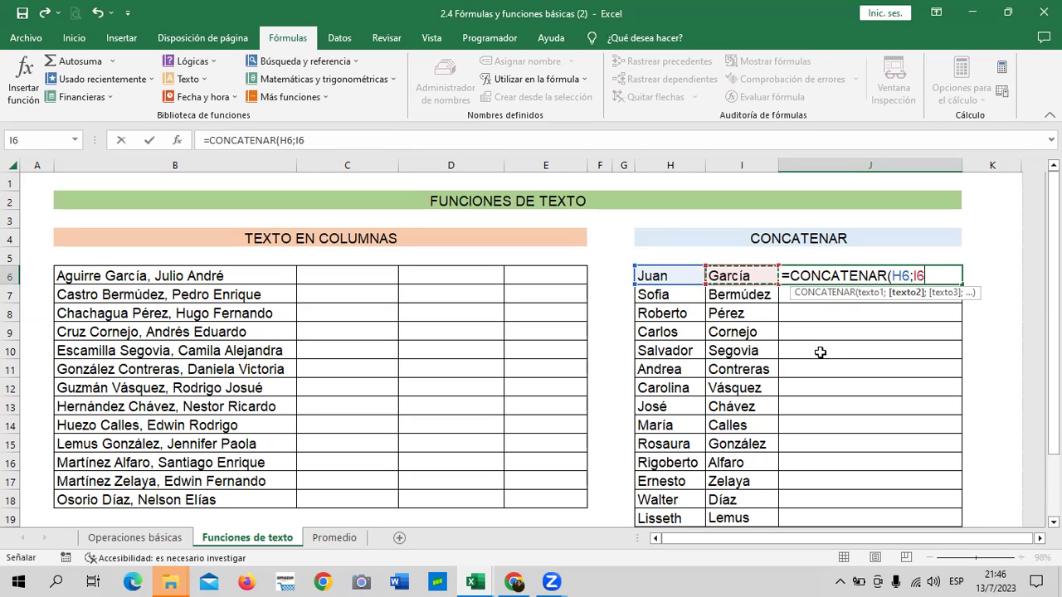
pyautogui.write(')')
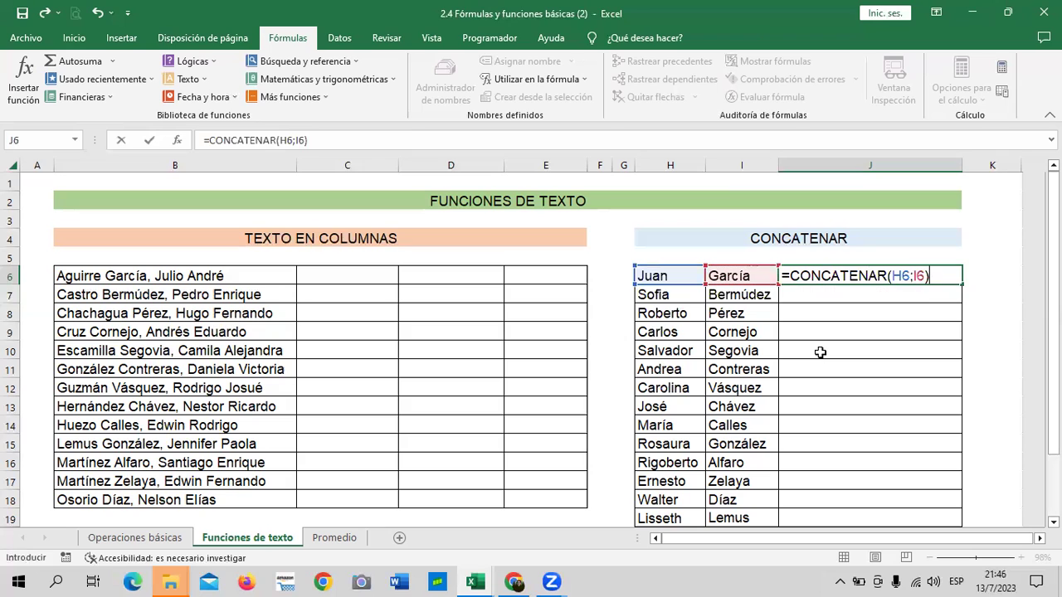
pyautogui.press('Return')
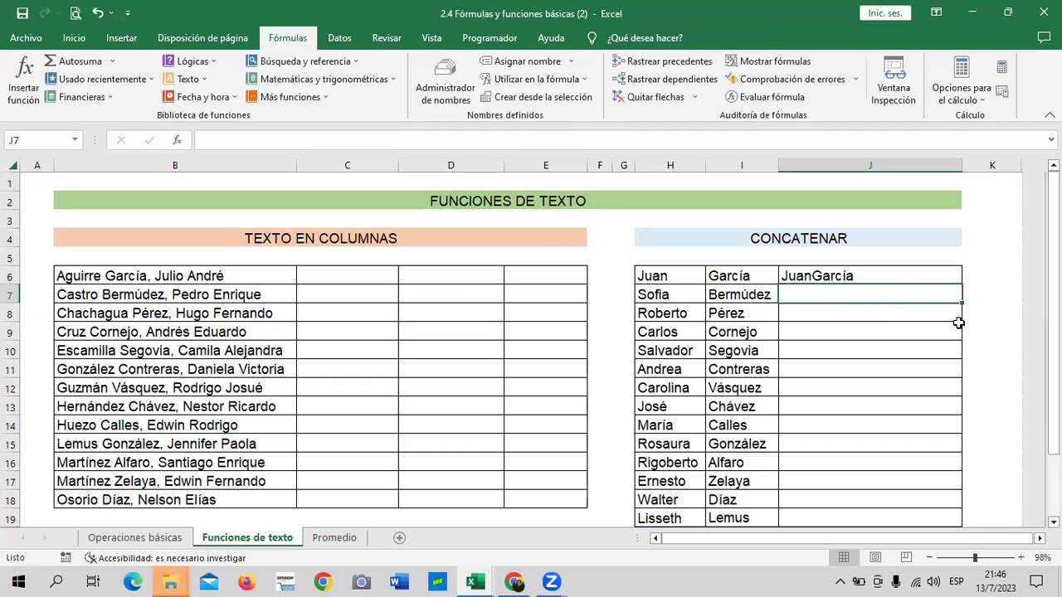
# Fill the J6 formula down to J19 and check the copied result in J13
pyautogui.click(926, 278)
pyautogui.moveTo(963, 283); pyautogui.dragTo(958, 524)
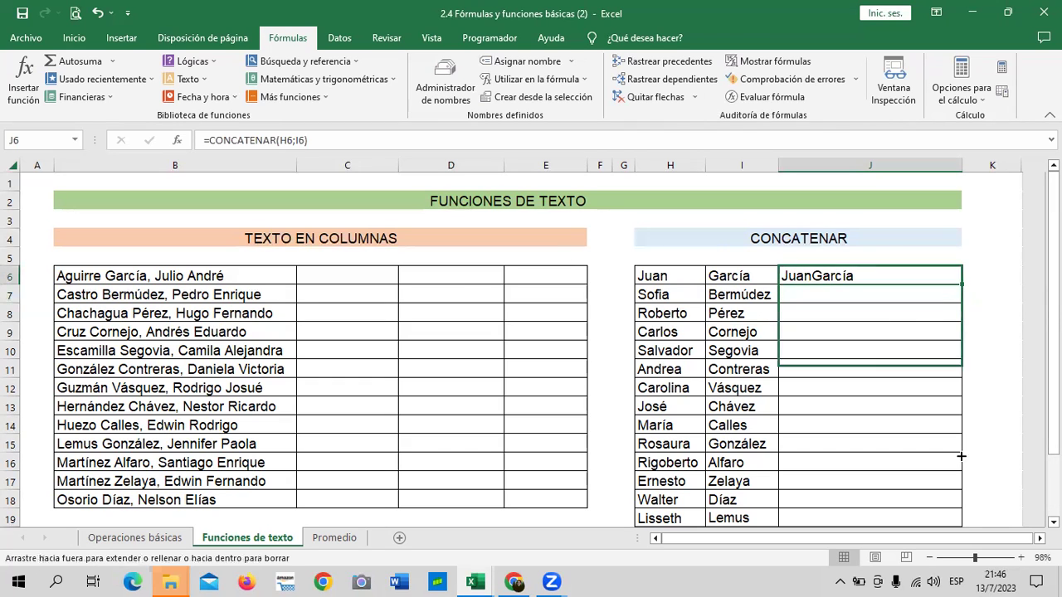
pyautogui.click(929, 406)
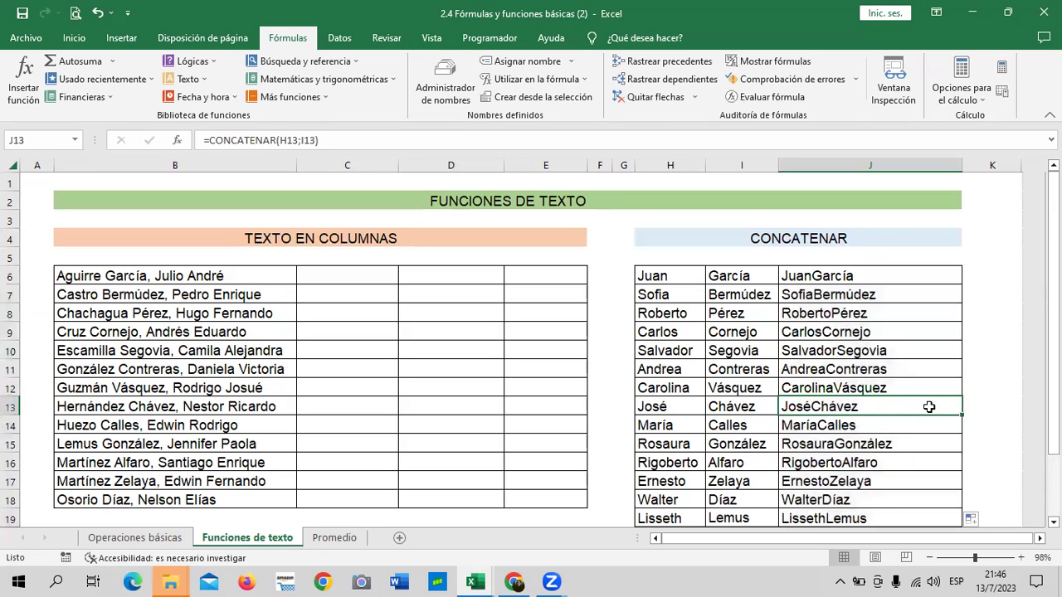
pyautogui.click(880, 275)
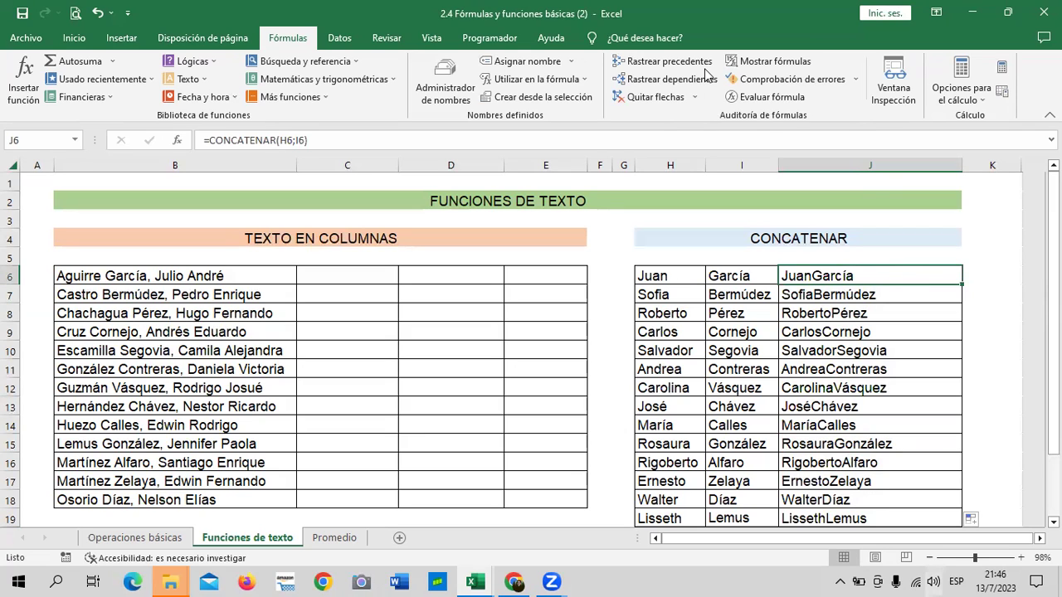
# Edit J6 to =CONCATENAR(H6;" ";I6) so a space separates the names
pyautogui.click(290, 139)
pyautogui.press('Right')
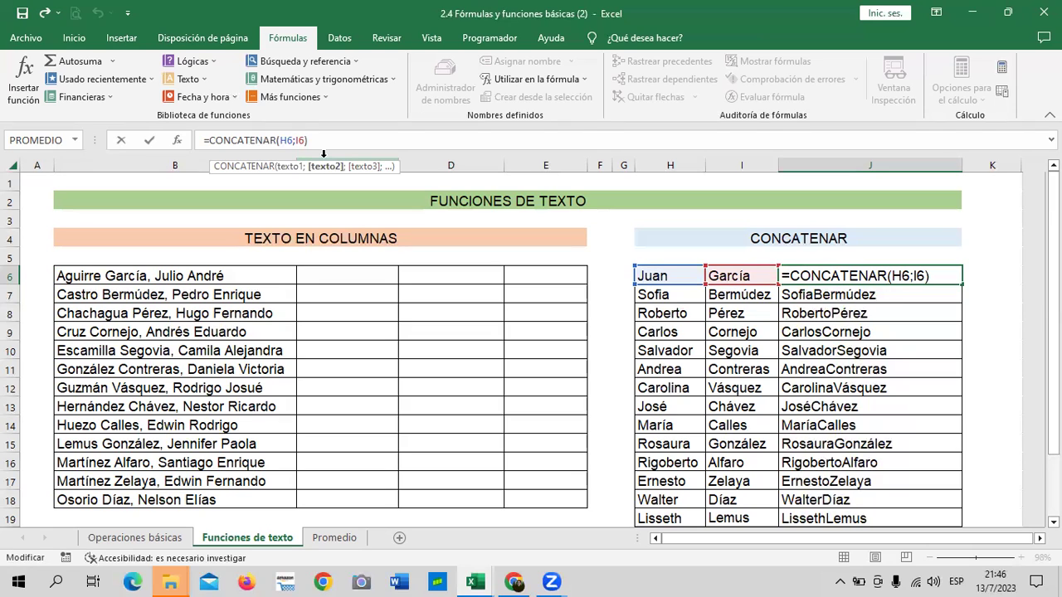
pyautogui.write('"')
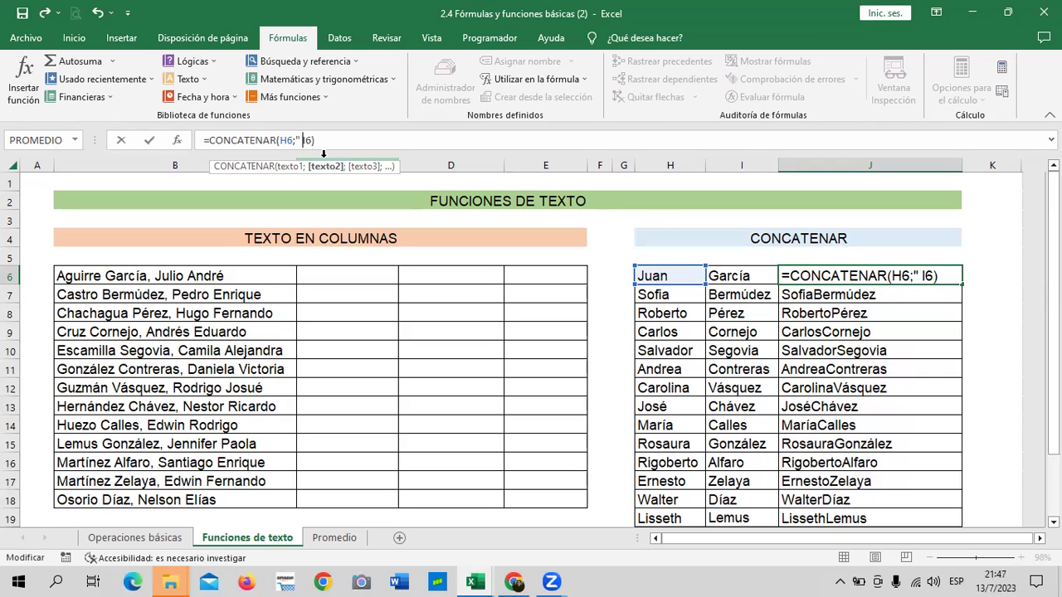
pyautogui.write('"')
pyautogui.write(';')
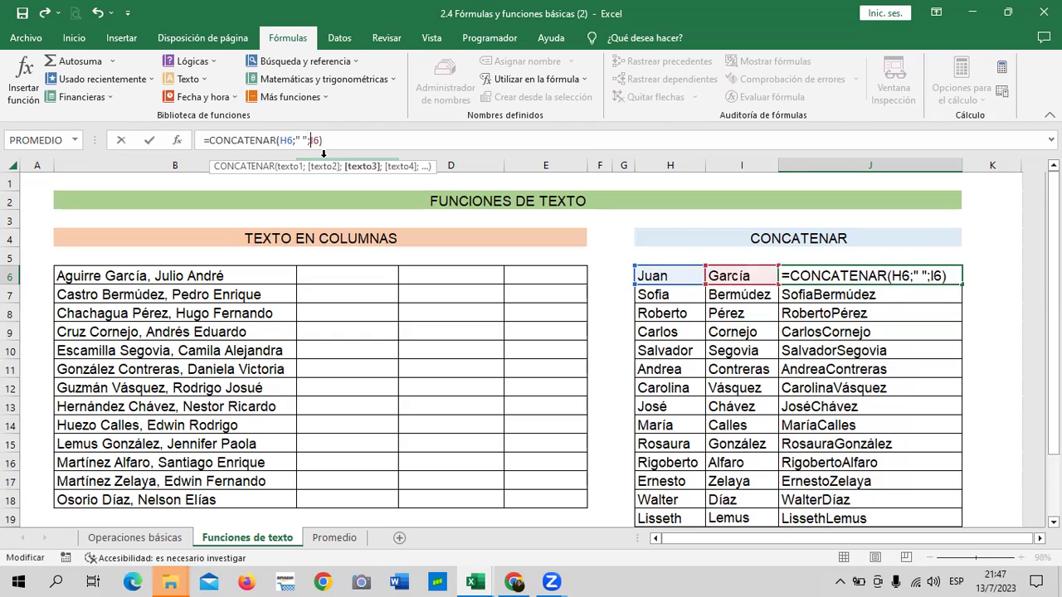
pyautogui.press('Return')
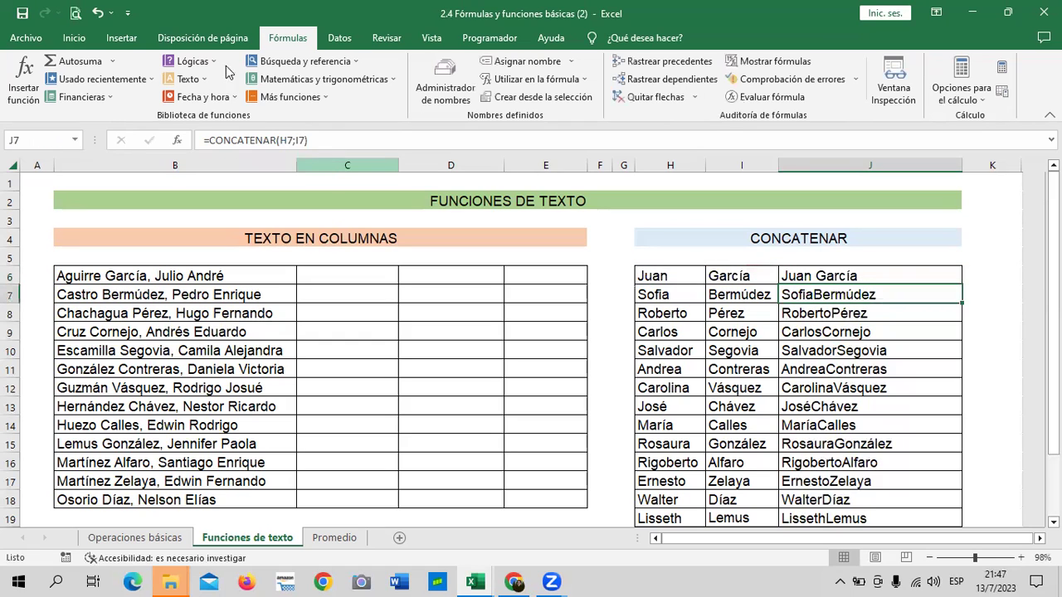
pyautogui.click(795, 277)
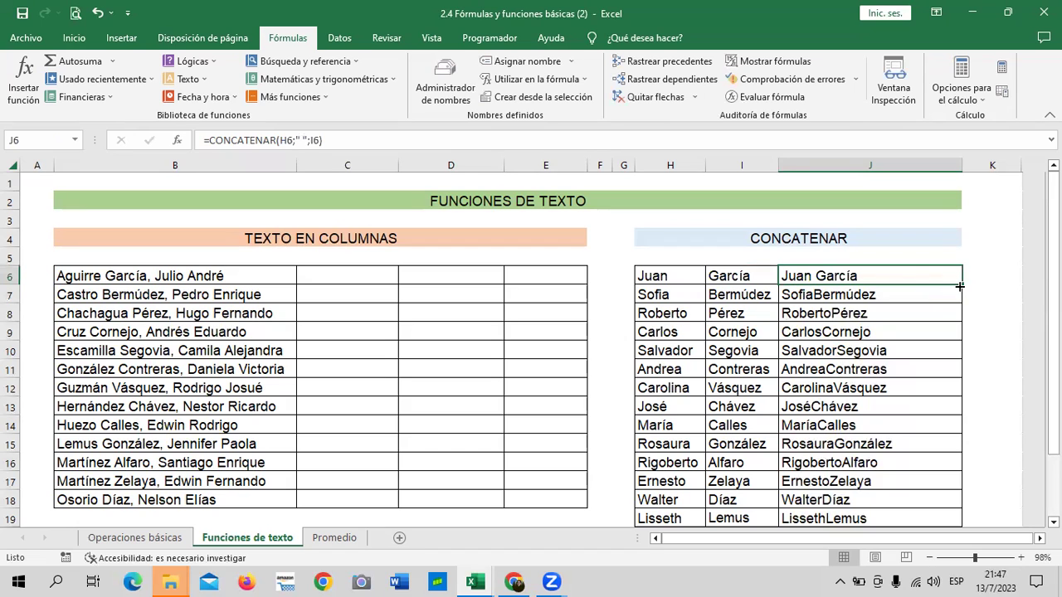
pyautogui.moveTo(960, 283); pyautogui.dragTo(953, 519)
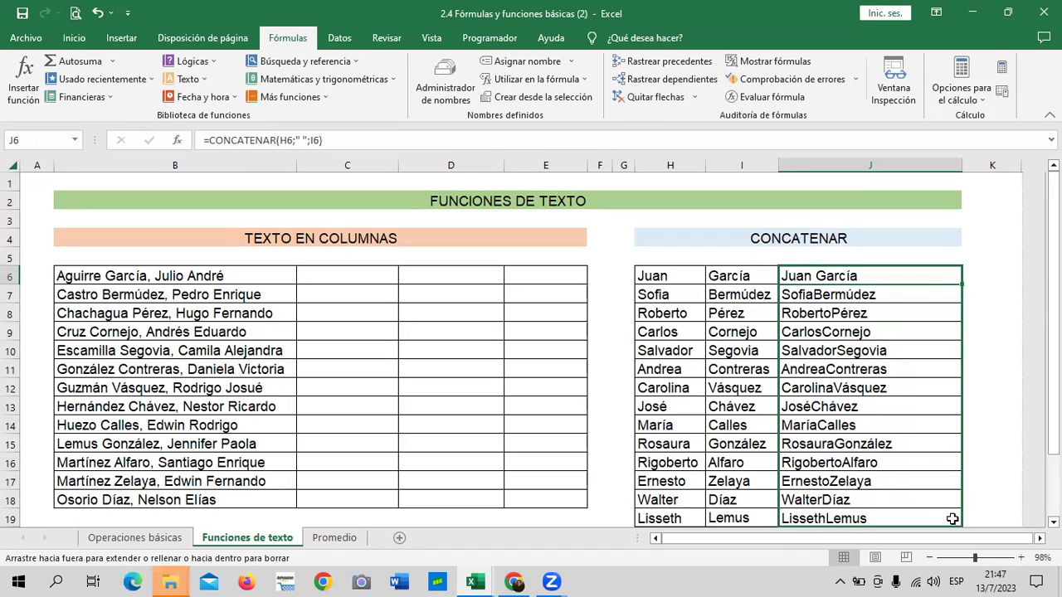
pyautogui.scroll(-1, 898, 416)
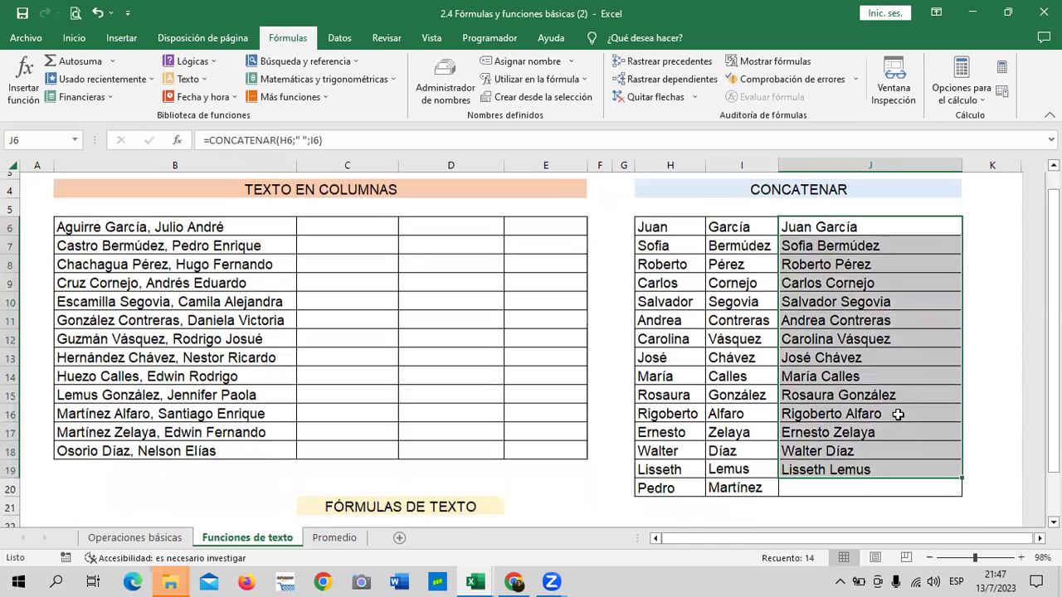
pyautogui.click(908, 462)
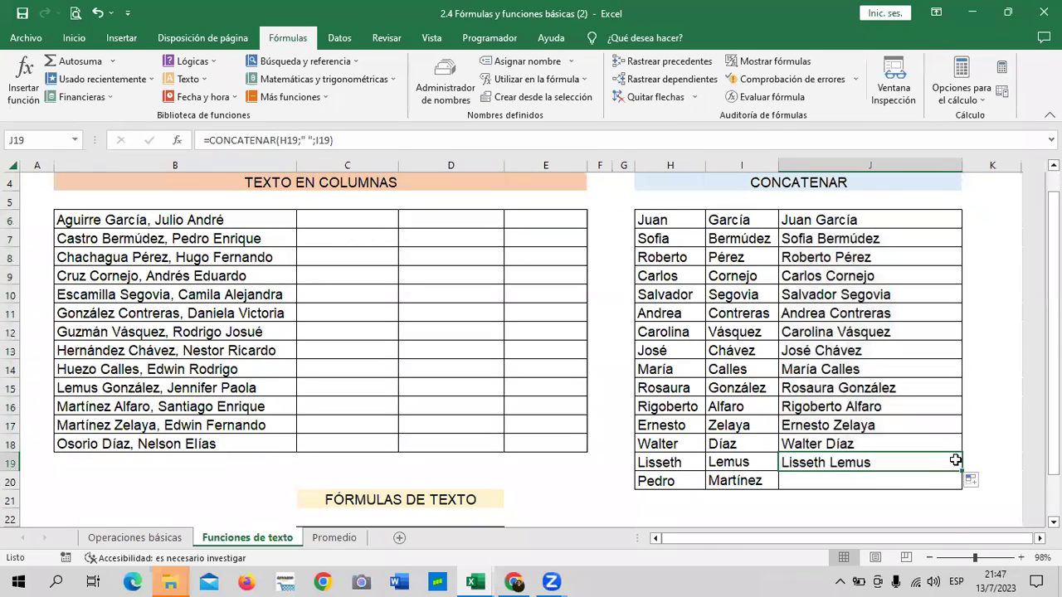
pyautogui.moveTo(961, 473); pyautogui.dragTo(960, 485)
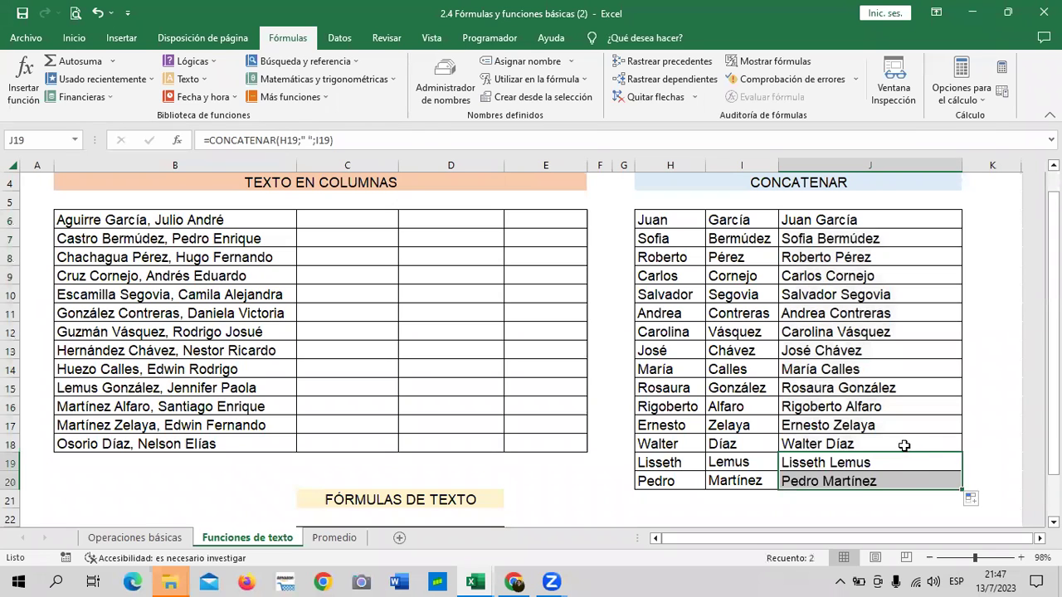
pyautogui.scroll(-1, 895, 428)
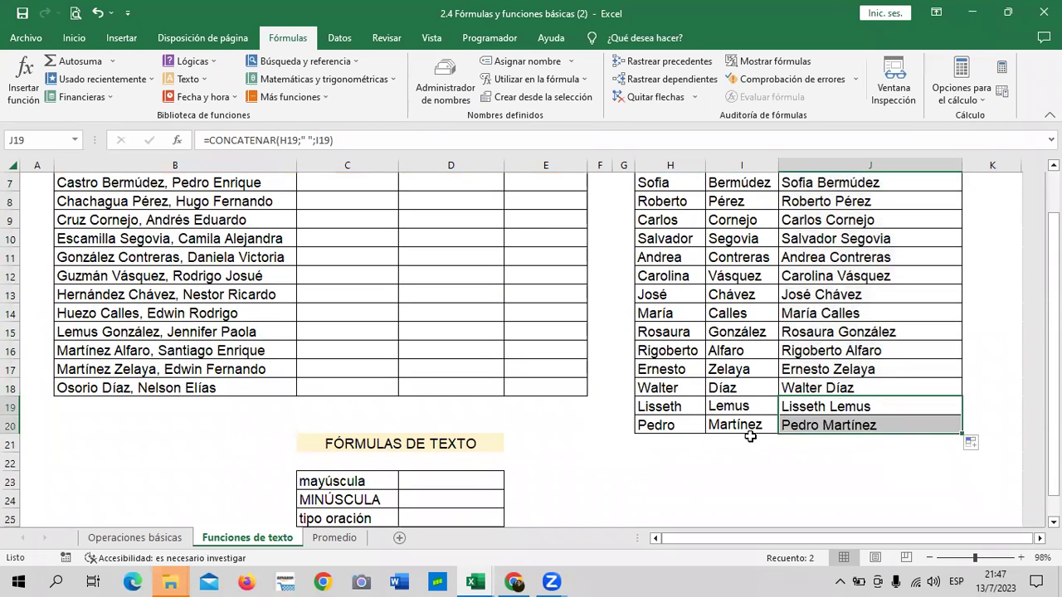
pyautogui.click(602, 462)
pyautogui.click(645, 476)
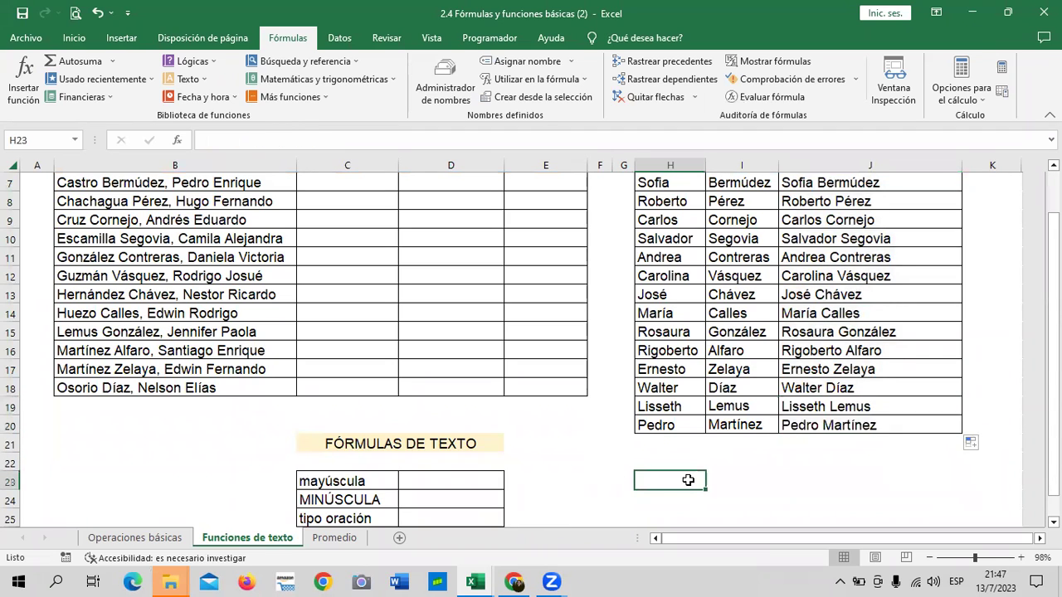
# Start an ampersand formula =H20& in H23 with Pedro's first name
pyautogui.write('=')
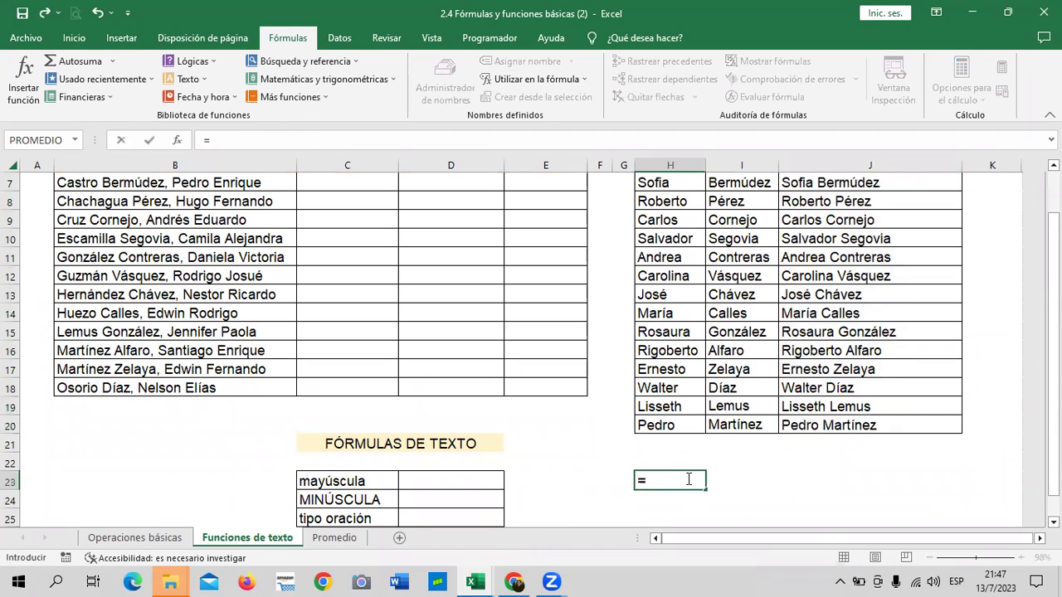
pyautogui.click(678, 421)
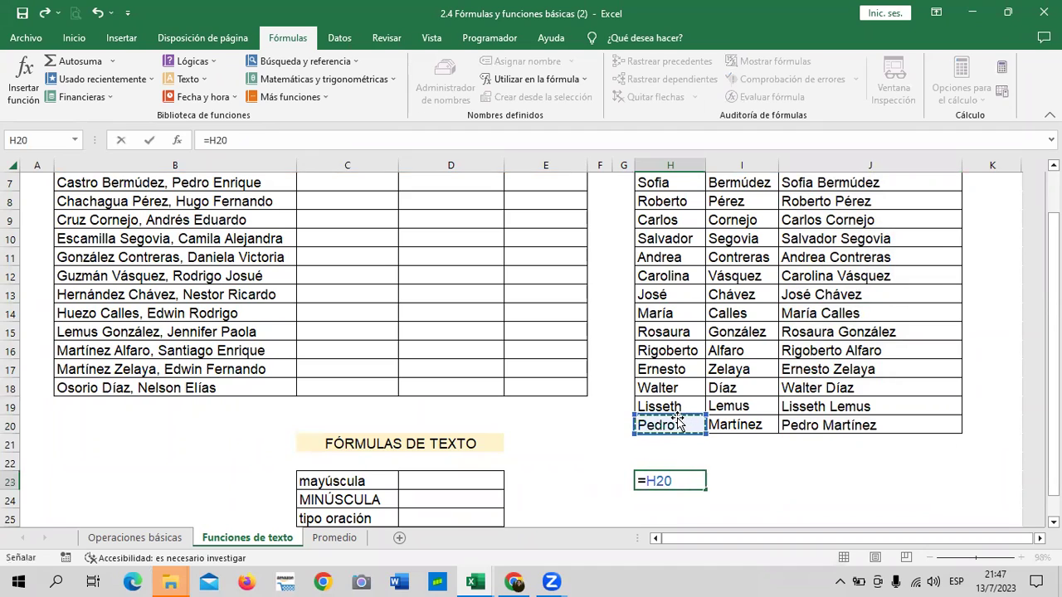
pyautogui.write('&')
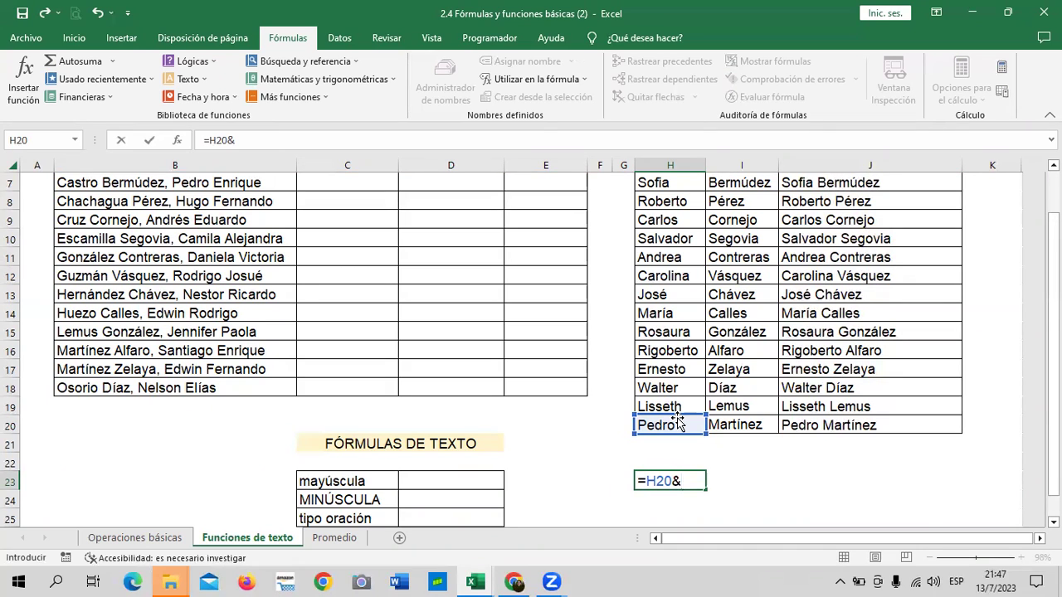
# Complete the =H20&I20 join in H23 and compare its joined name with H20 and I20
pyautogui.click(751, 424)
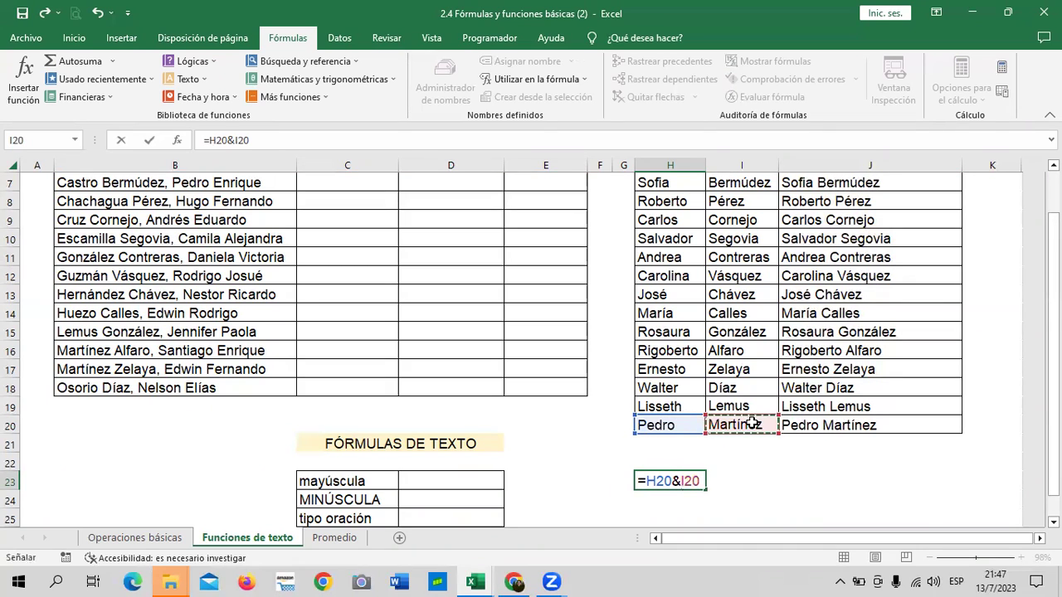
pyautogui.press('Return')
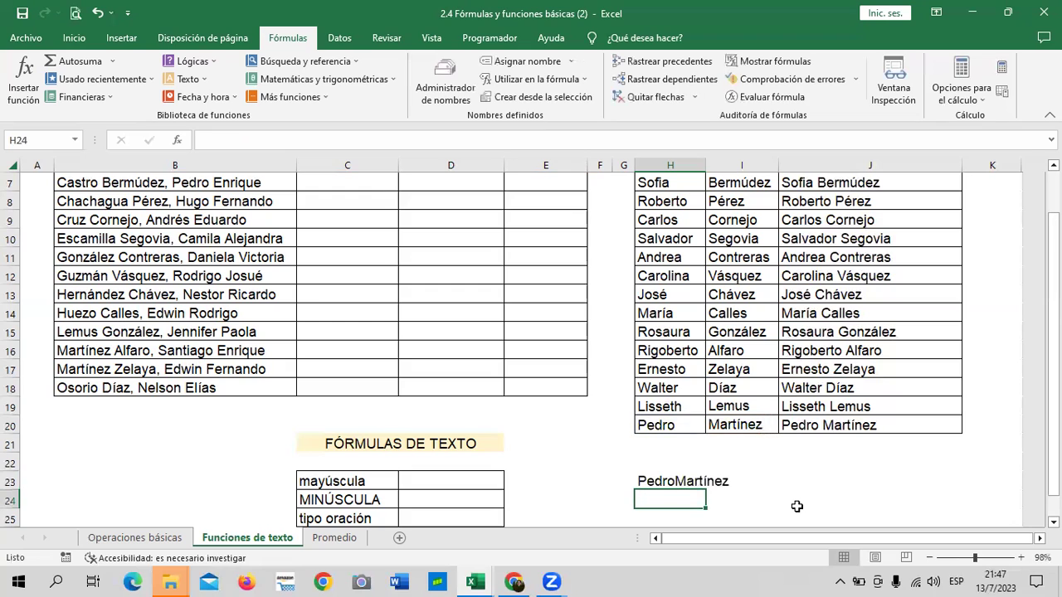
pyautogui.click(645, 483)
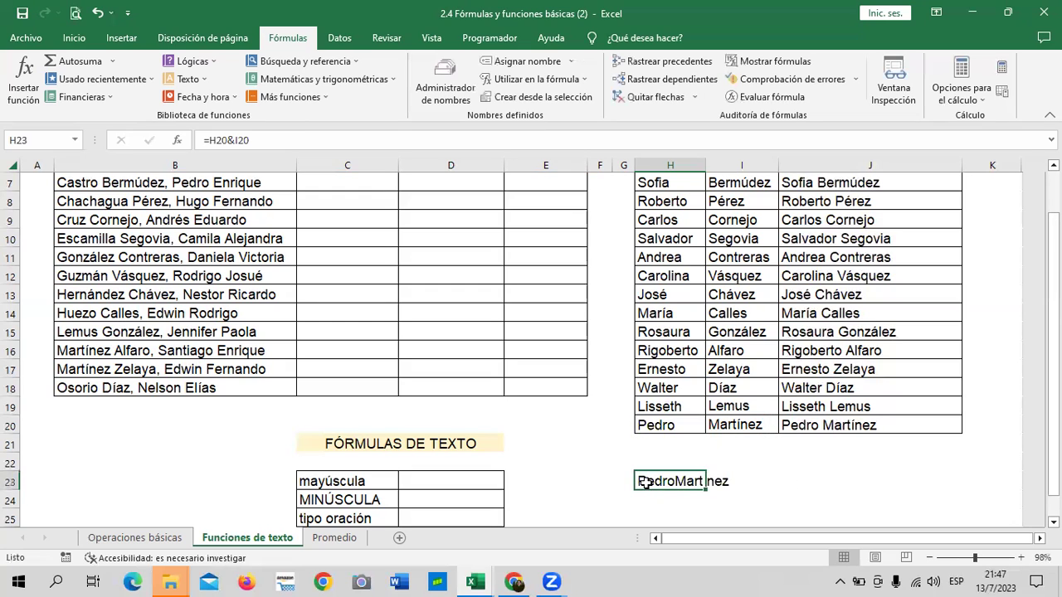
pyautogui.click(689, 425)
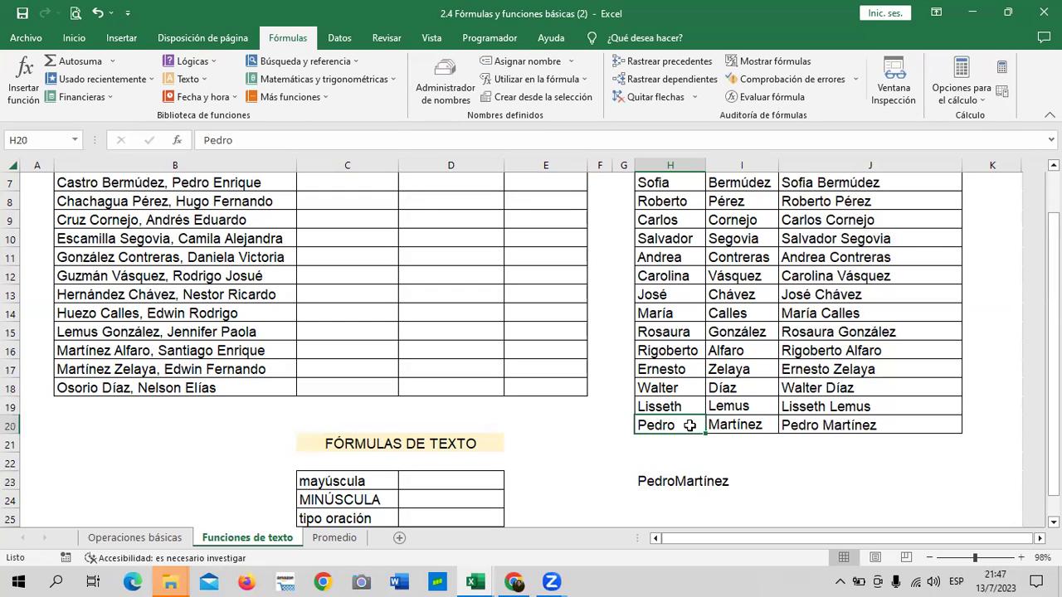
pyautogui.click(755, 424)
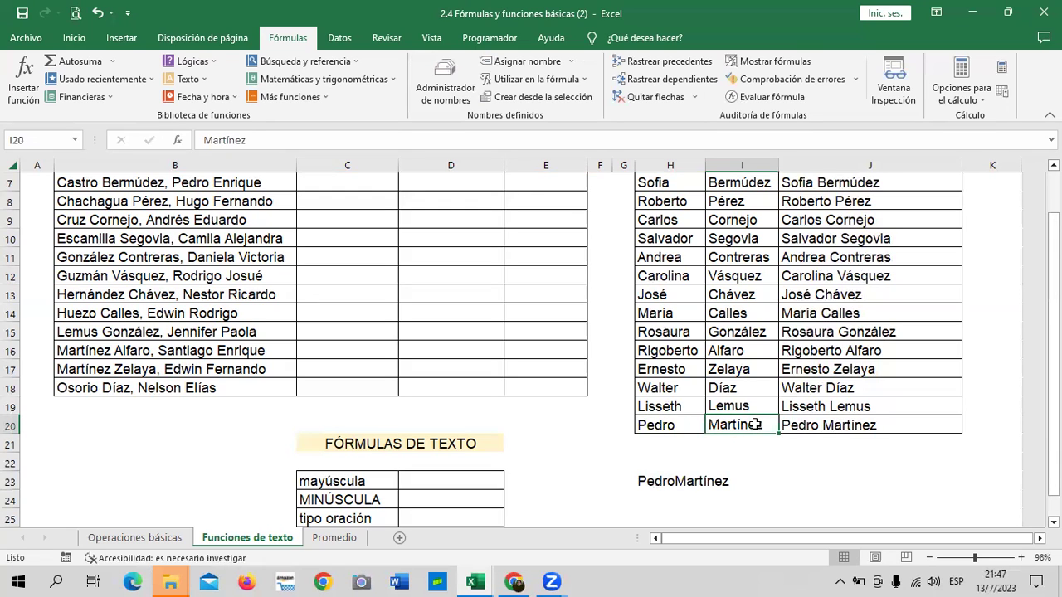
pyautogui.click(655, 484)
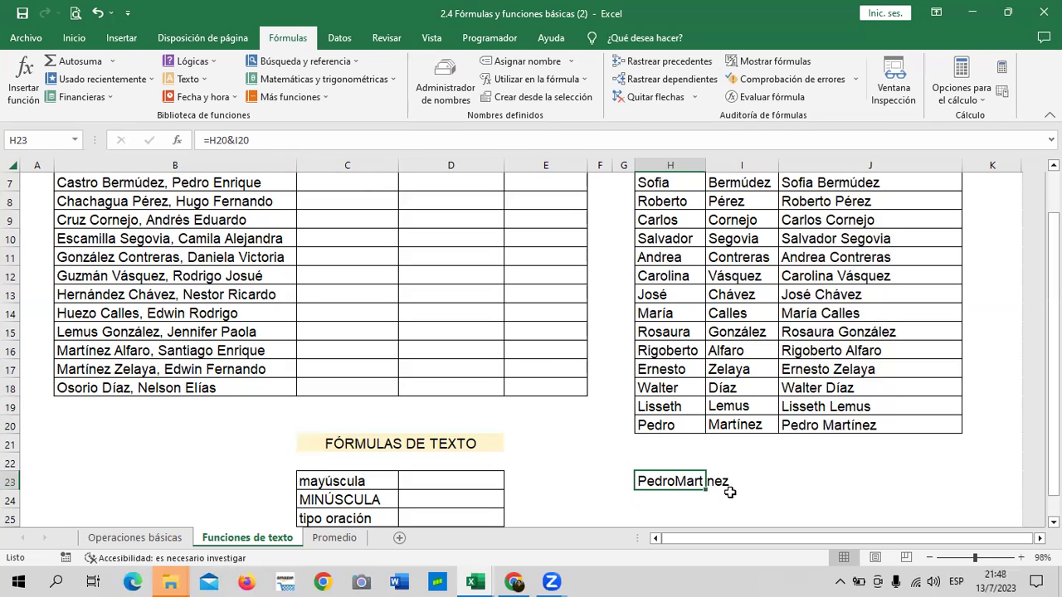
# Clear the join formula from H23, then review the CONCATENAR formulas in J8 and J9
pyautogui.click(318, 141)
pyautogui.press('BackSpace')
pyautogui.press('BackSpace')
pyautogui.press('BackSpace')
pyautogui.press('BackSpace')
pyautogui.press('BackSpace')
pyautogui.press('BackSpace')
pyautogui.press('BackSpace')
pyautogui.press('Escape')
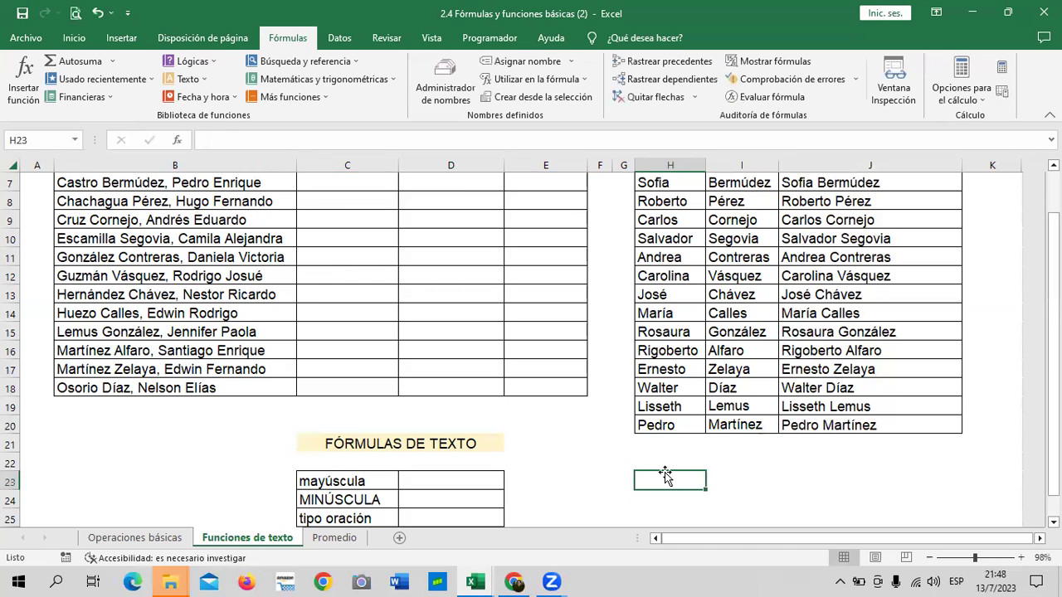
pyautogui.write('&')
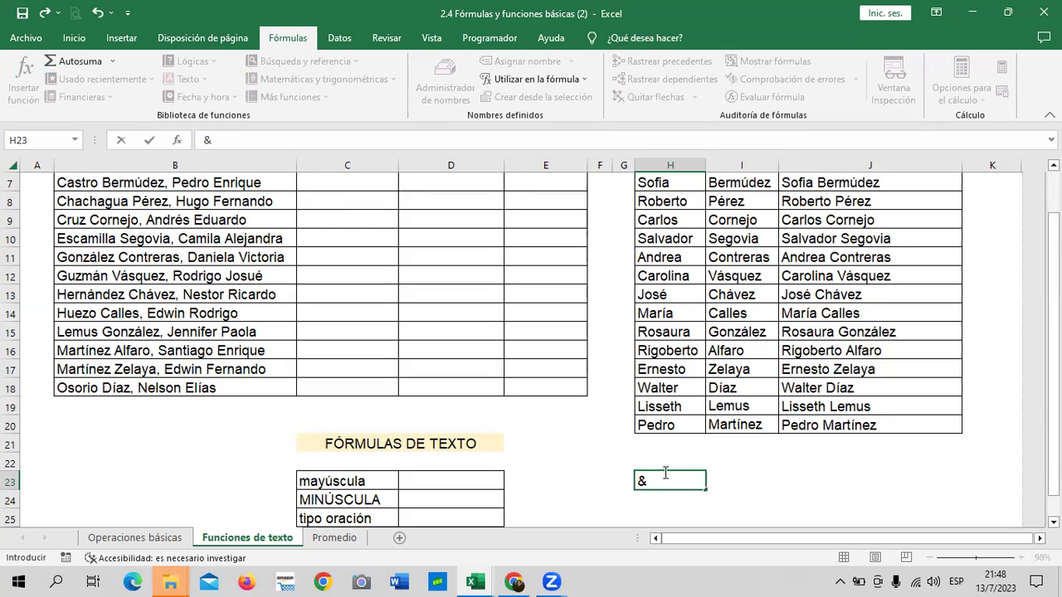
pyautogui.press('Escape')
pyautogui.press('Return')
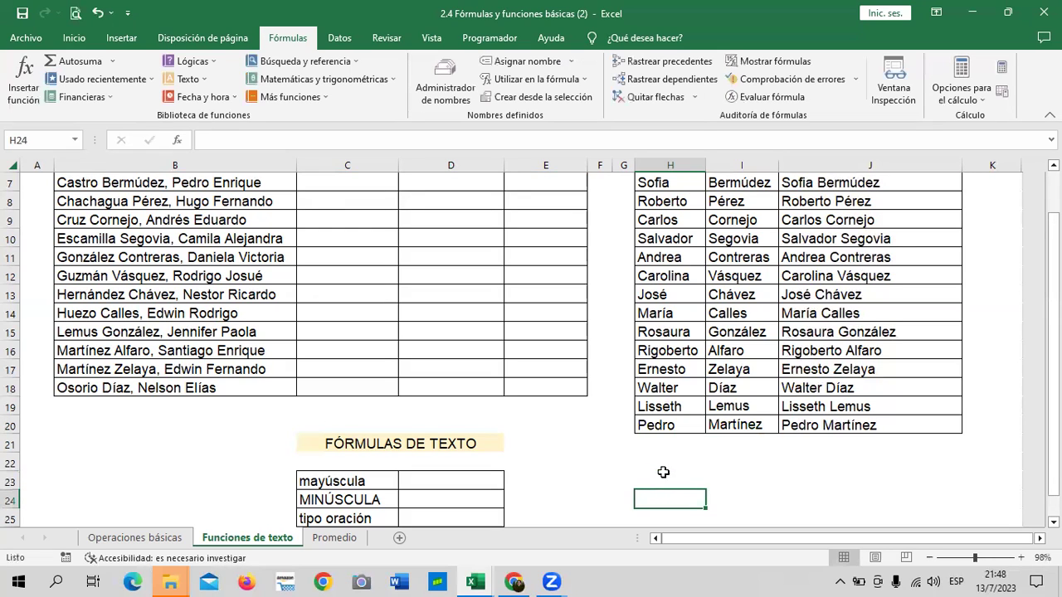
pyautogui.click(839, 195)
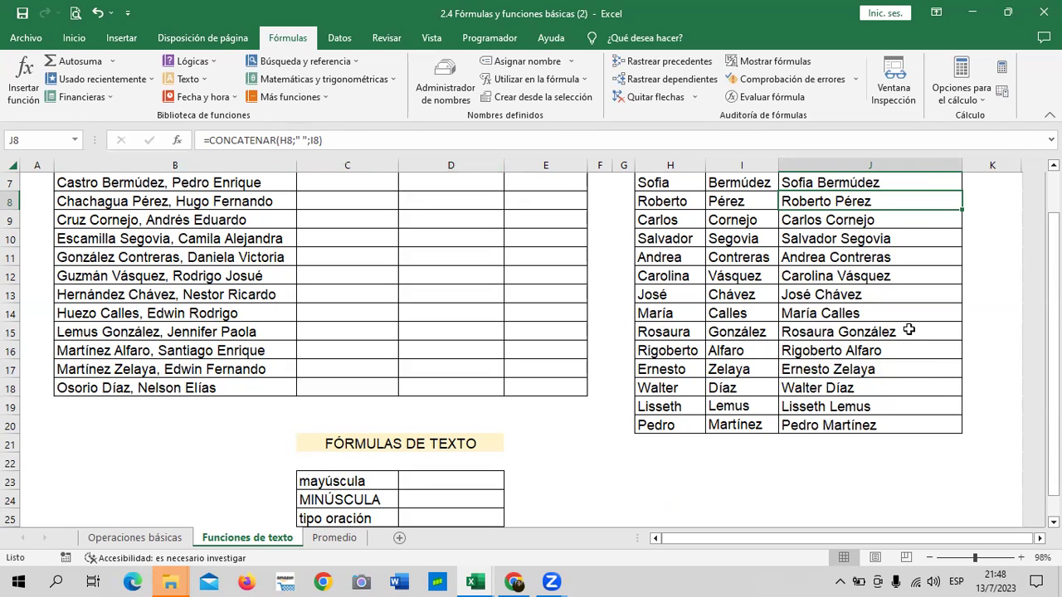
pyautogui.press('Down')
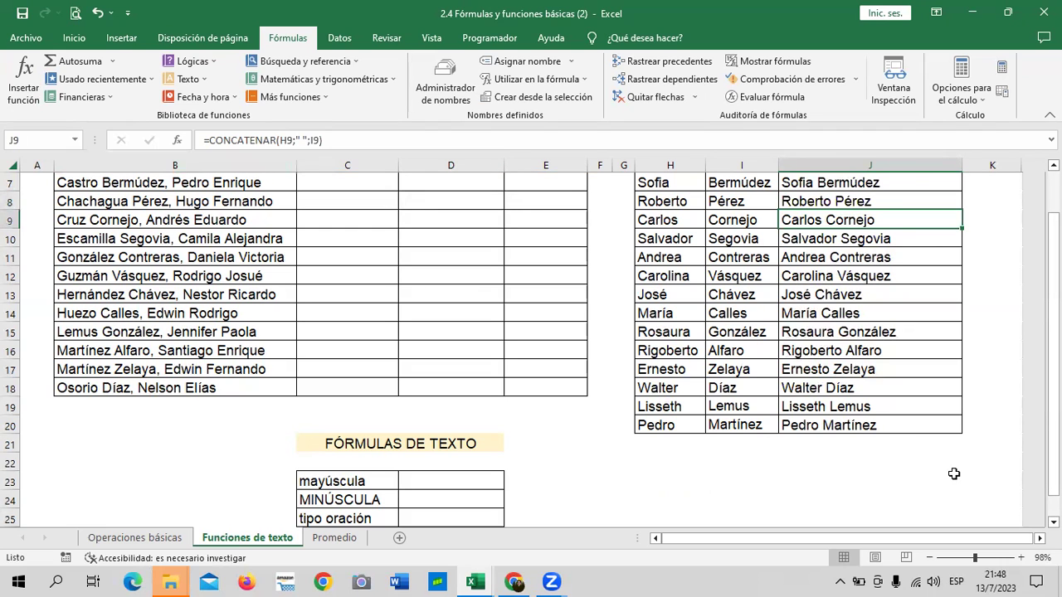
# Enter =MAYUSC(C23) in D23 so it shows MAYÚSCULA
pyautogui.scroll(-2, 954, 472)
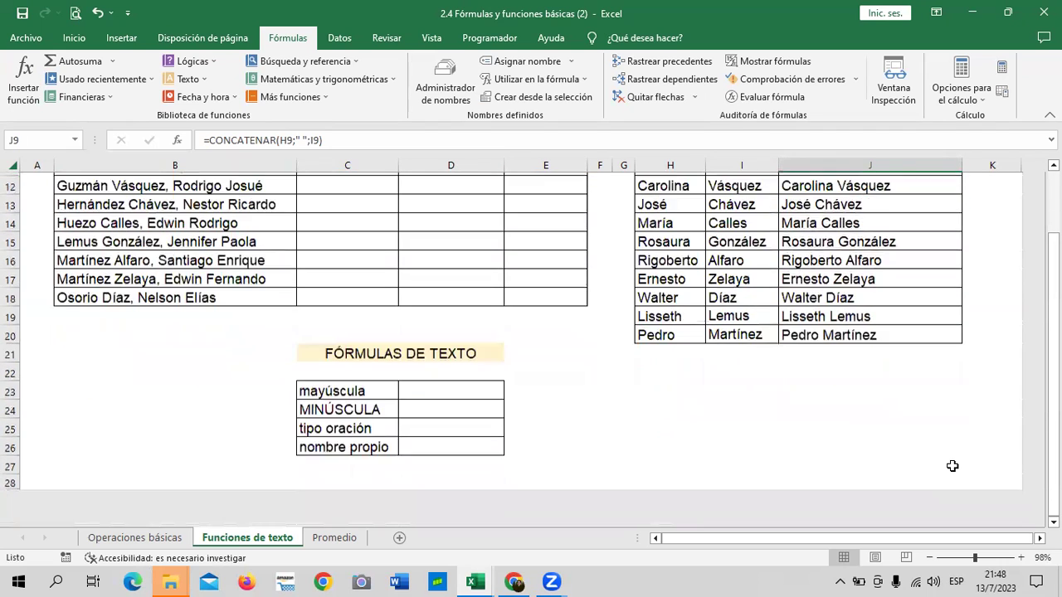
pyautogui.click(624, 406)
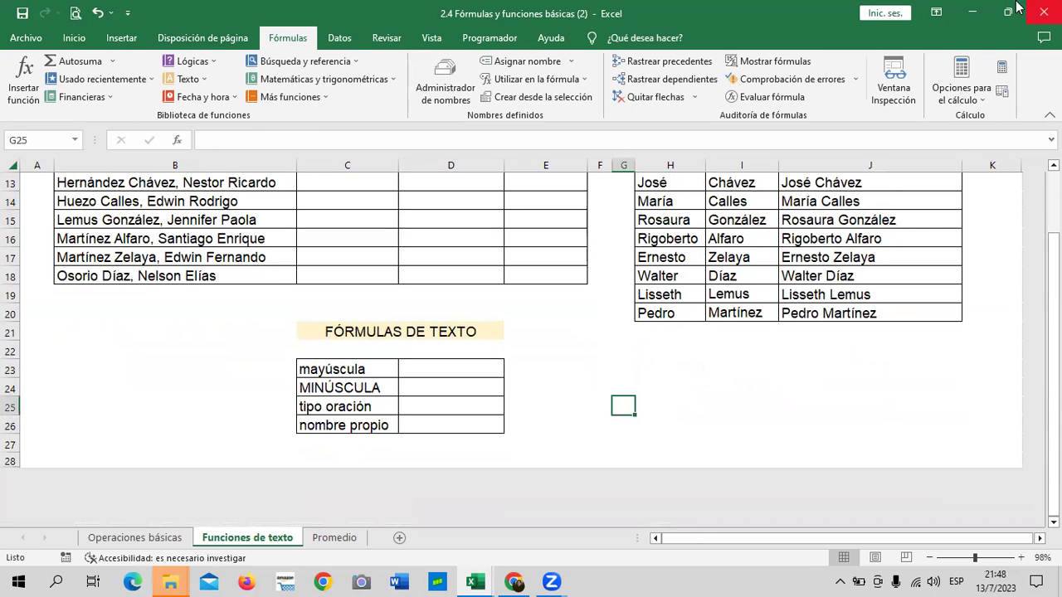
pyautogui.click(353, 370)
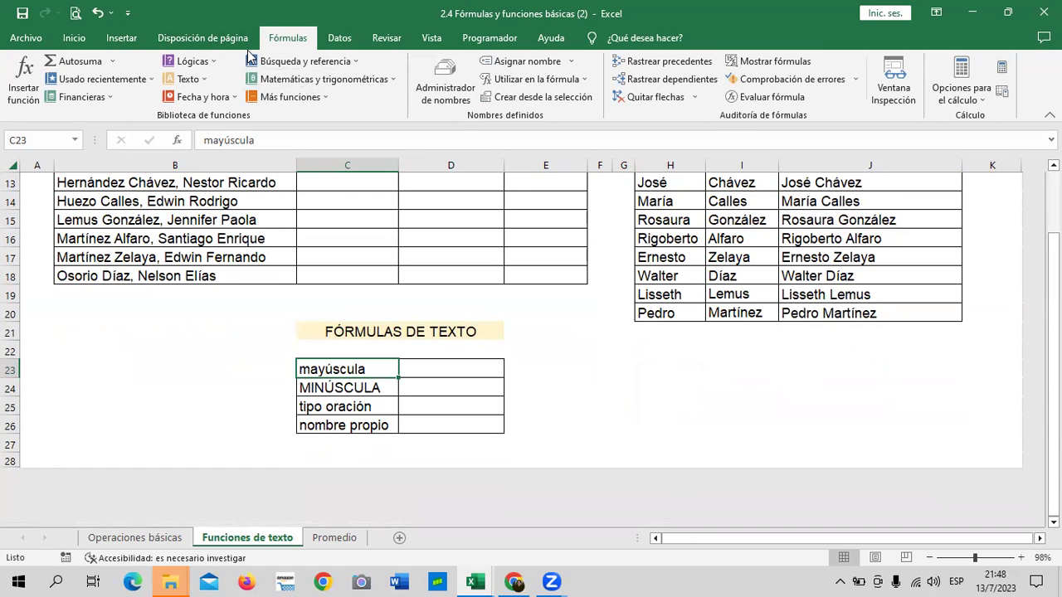
pyautogui.click(554, 390)
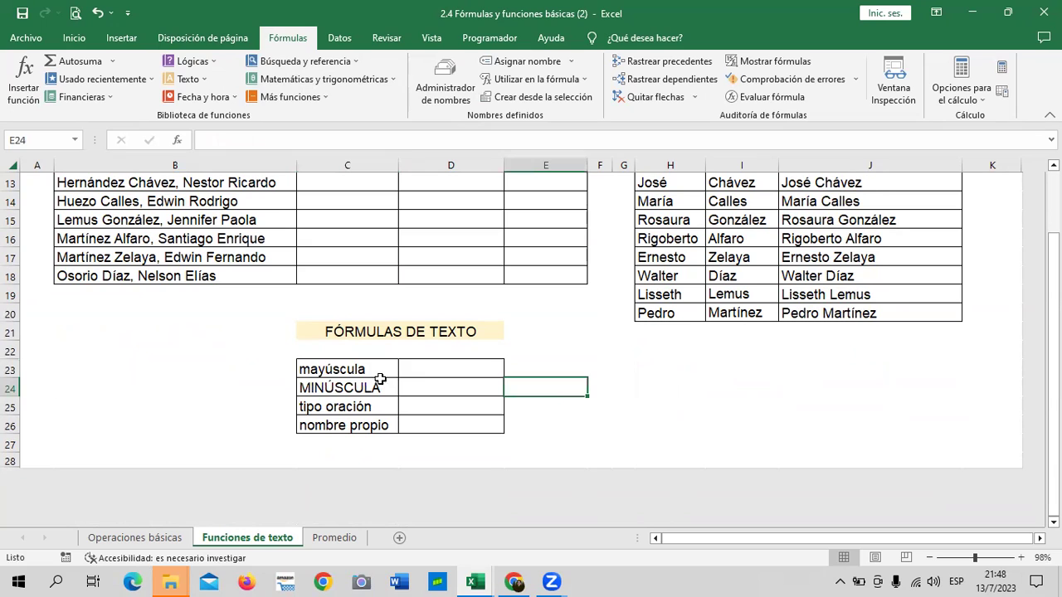
pyautogui.click(473, 365)
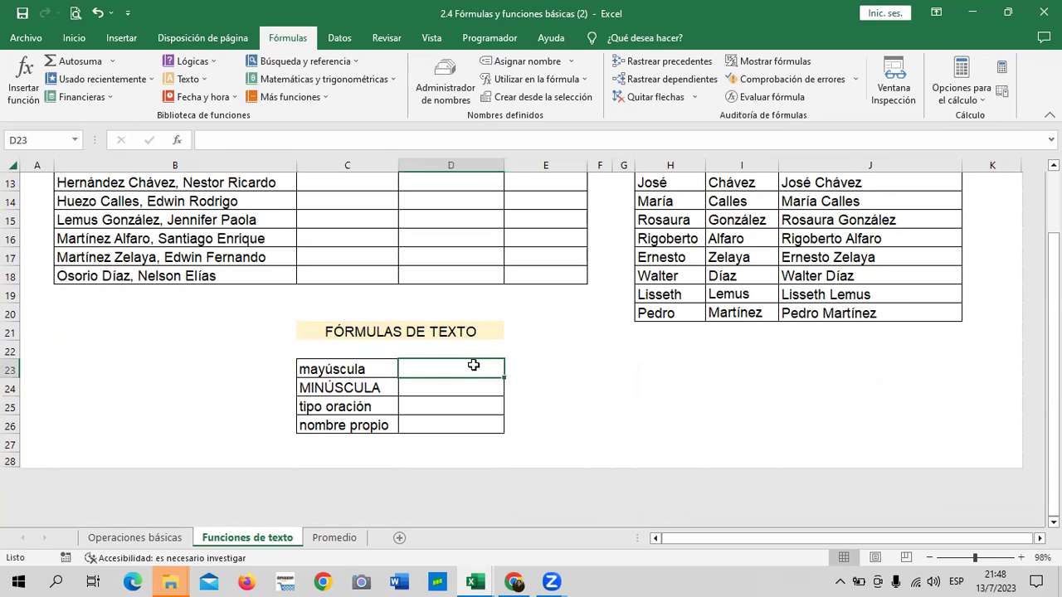
pyautogui.write('=M')
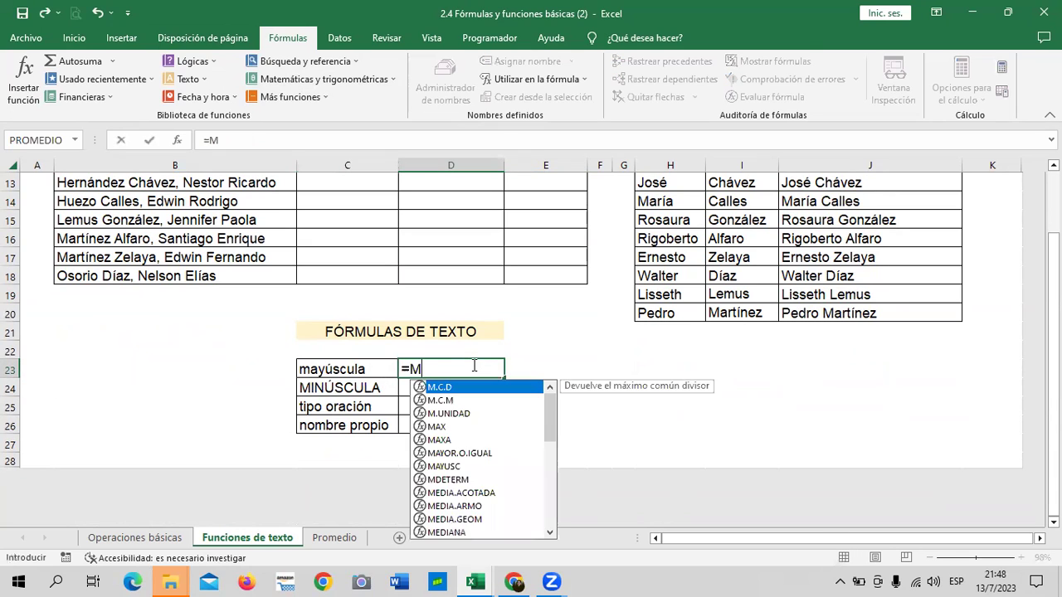
pyautogui.write('A')
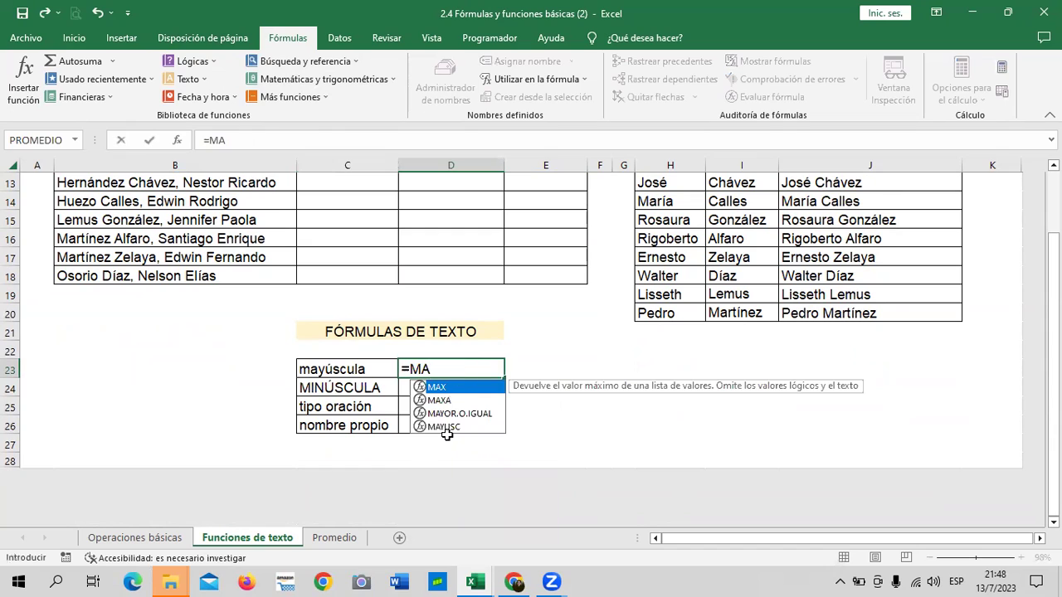
pyautogui.click(445, 426)
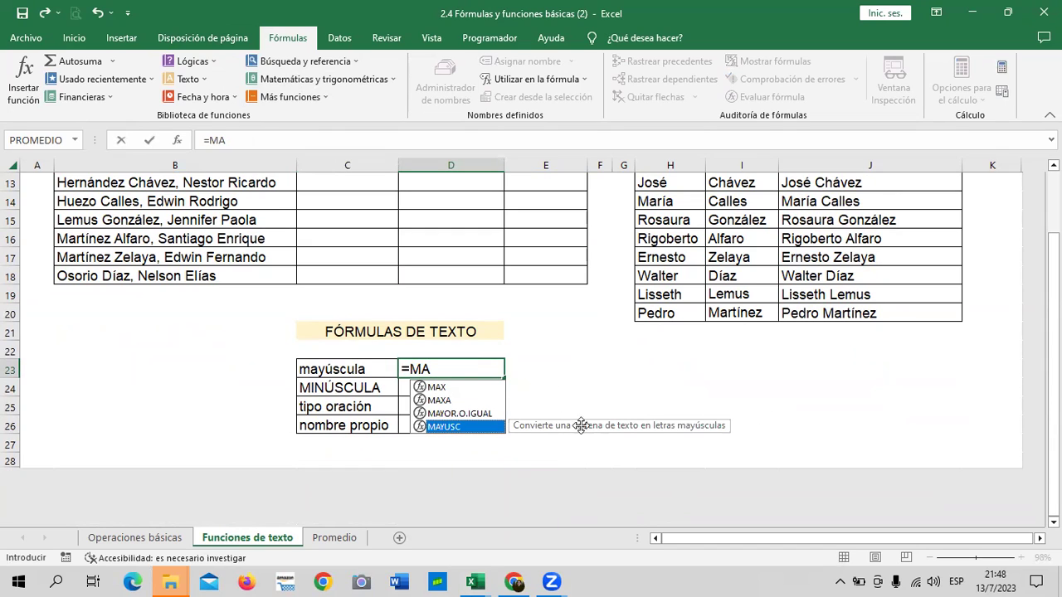
pyautogui.doubleClick(490, 428)
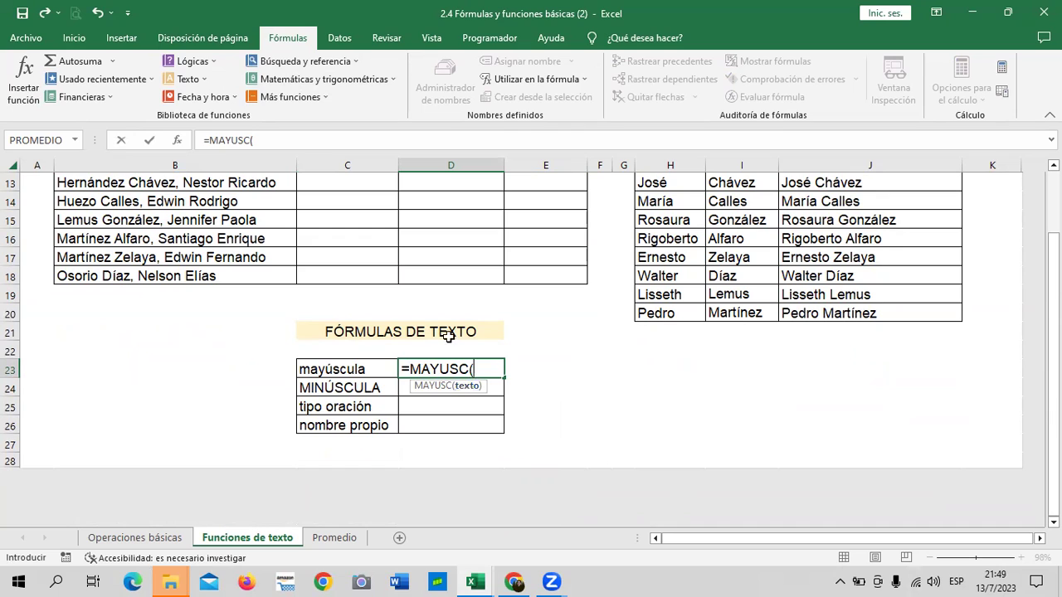
pyautogui.click(354, 370)
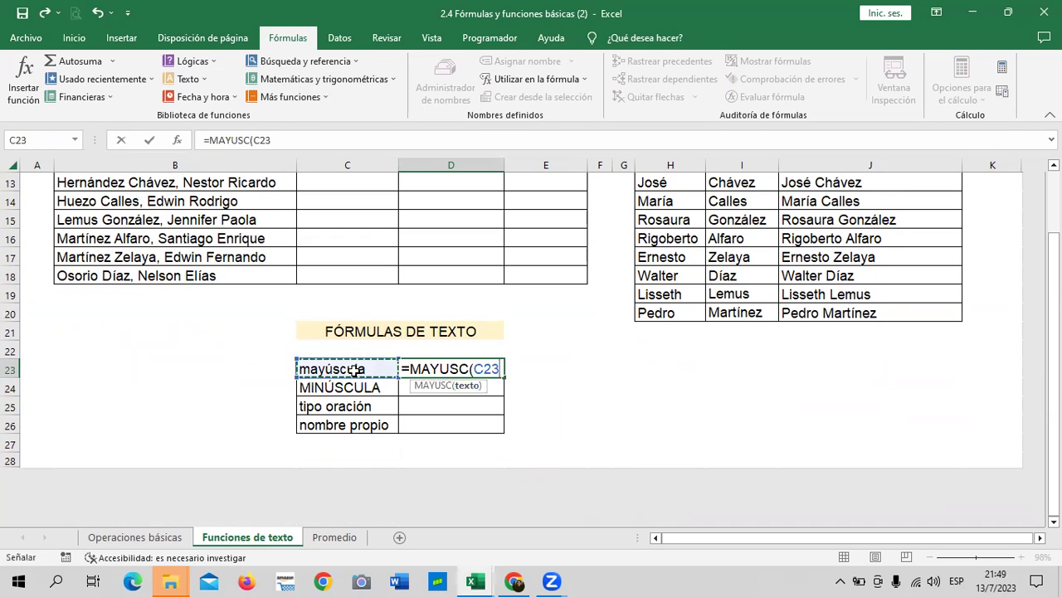
pyautogui.write(')')
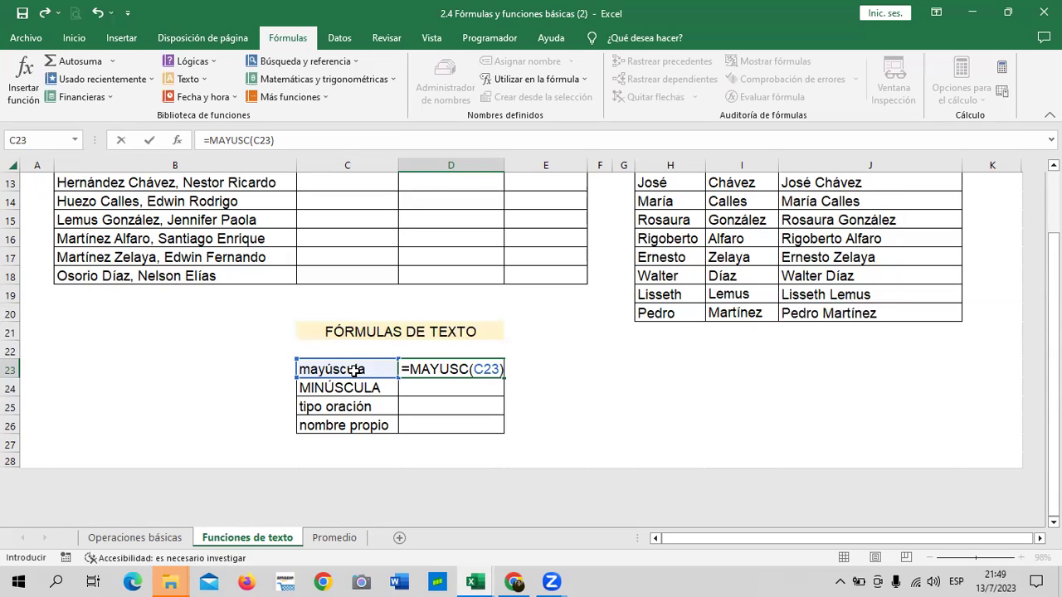
pyautogui.press('Return')
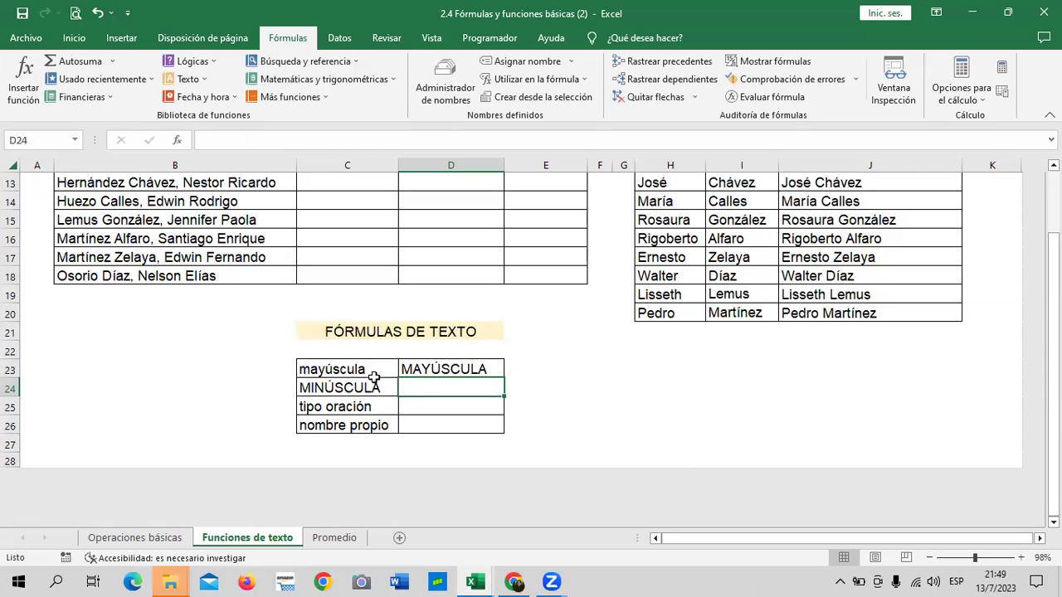
# Check C23 and D23, then test =MAYUSC(B18) in C18
pyautogui.click(350, 369)
pyautogui.click(470, 370)
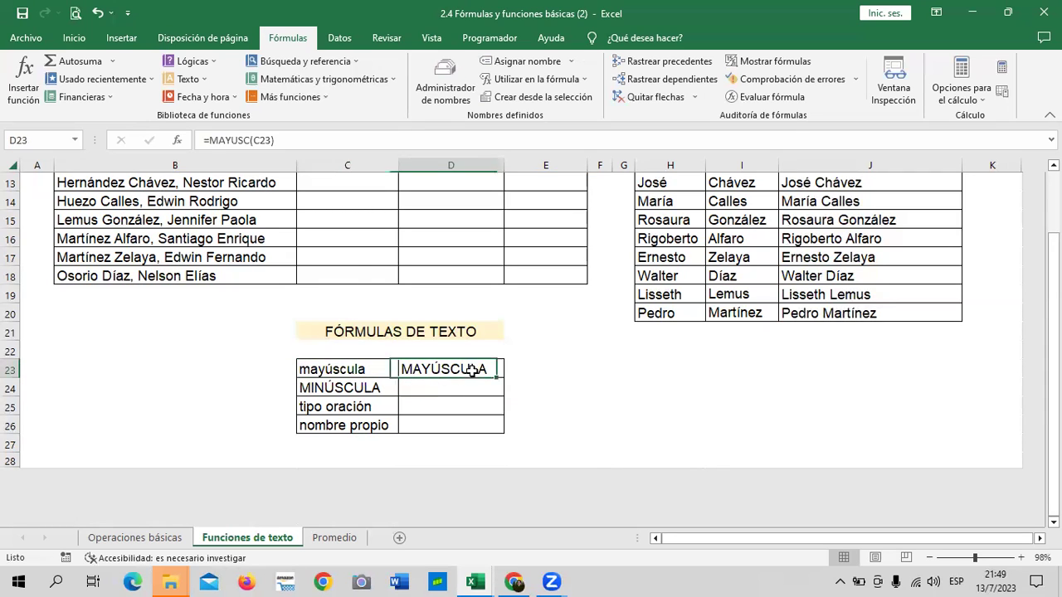
pyautogui.click(339, 274)
pyautogui.write('=MAYU')
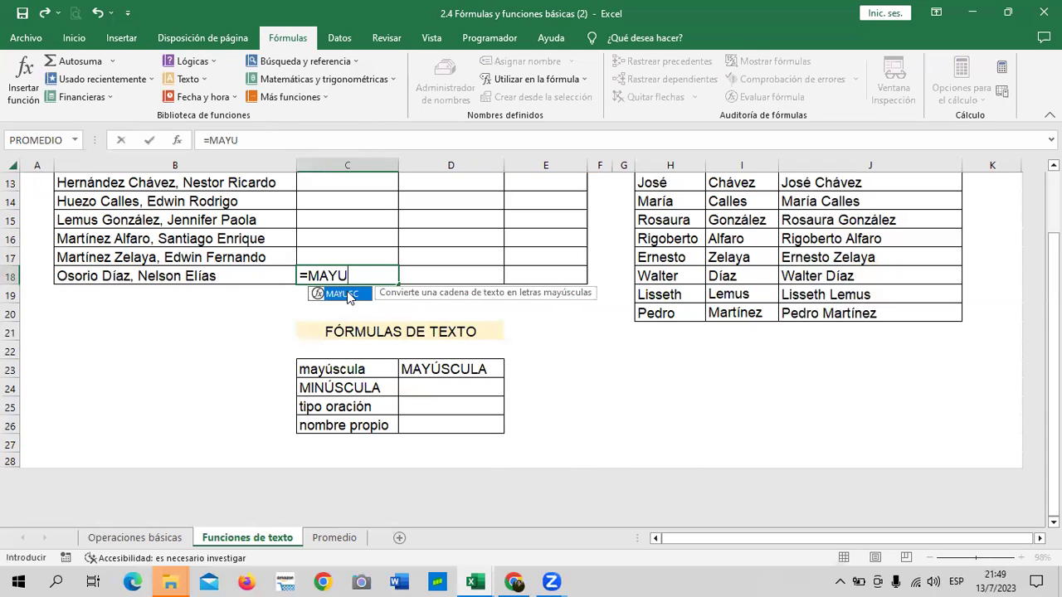
pyautogui.doubleClick(342, 294)
pyautogui.click(253, 275)
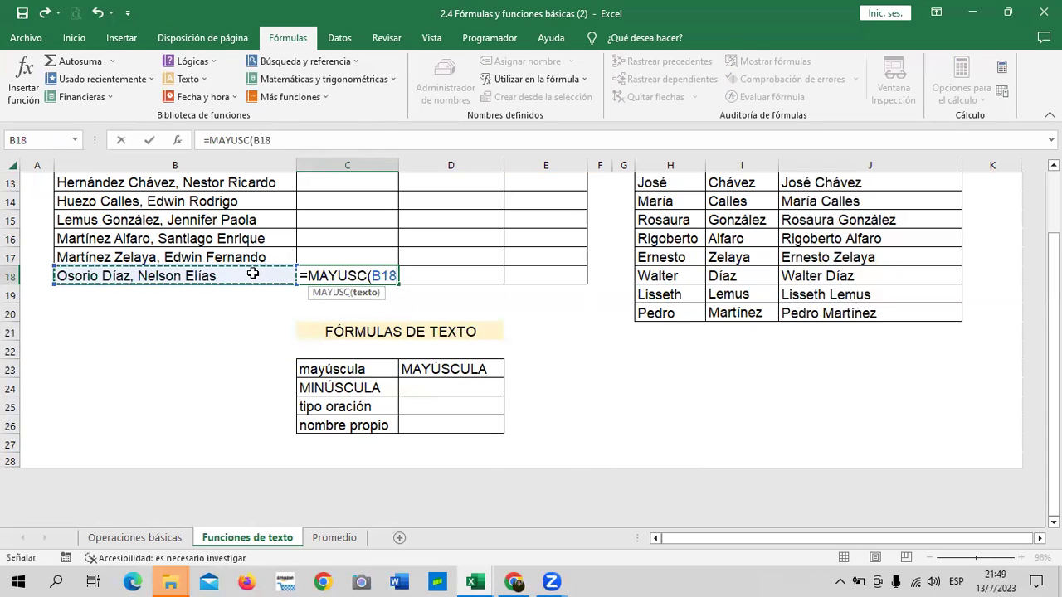
pyautogui.write(')')
pyautogui.press('Return')
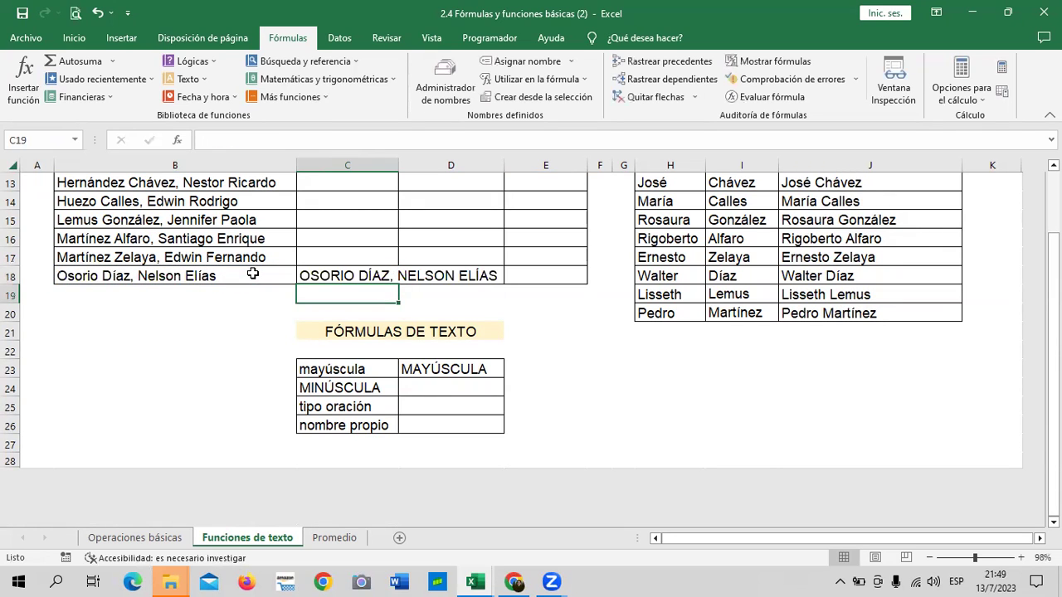
# Undo the uppercase test so C18 is empty again
pyautogui.click(590, 372)
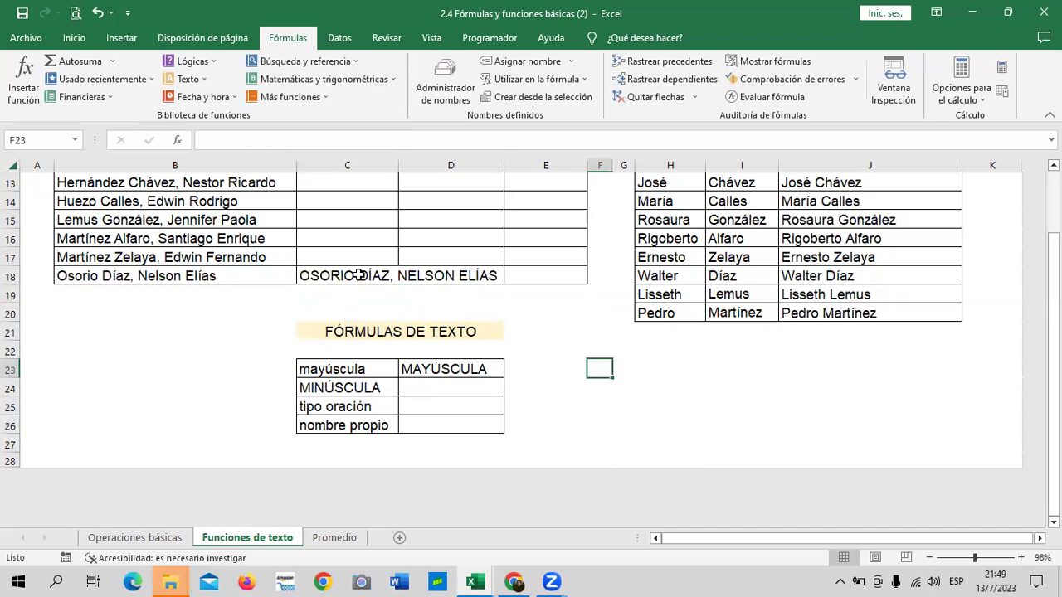
pyautogui.click(354, 274)
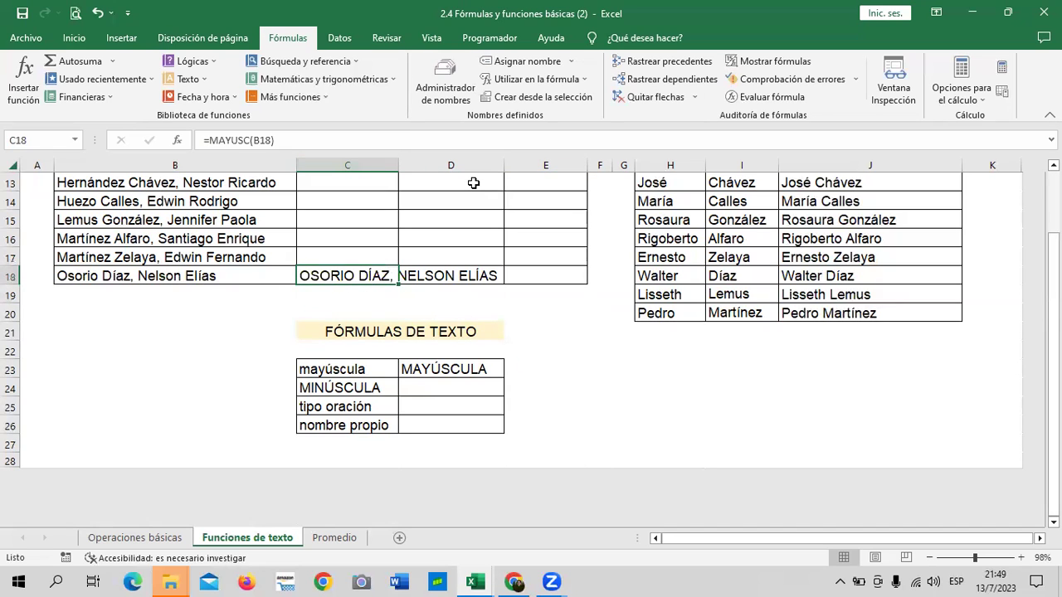
pyautogui.hotkey('ctrl', 'z')
pyautogui.click(670, 444)
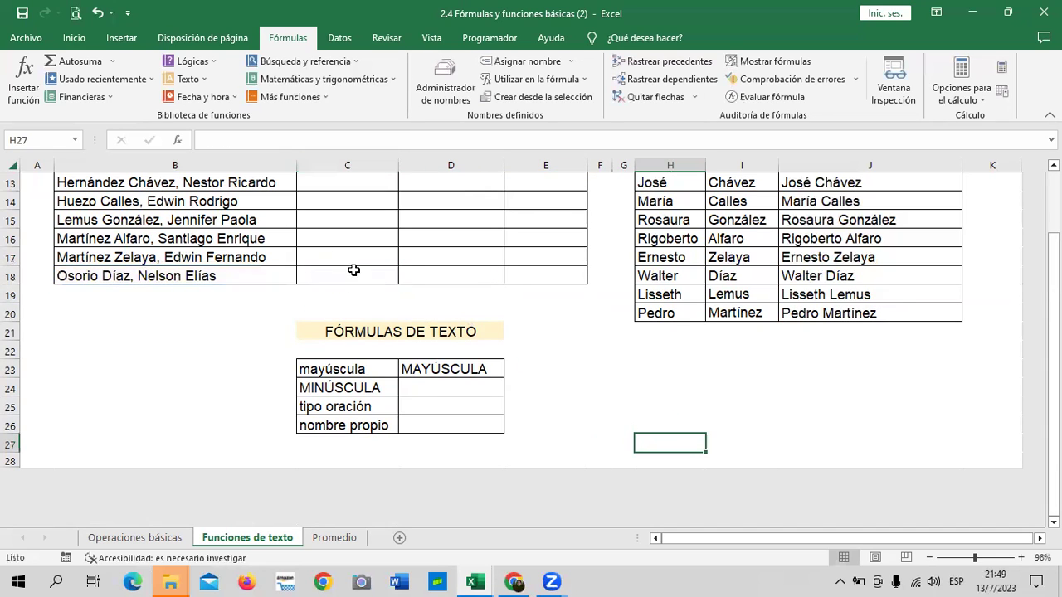
pyautogui.click(353, 269)
pyautogui.click(458, 383)
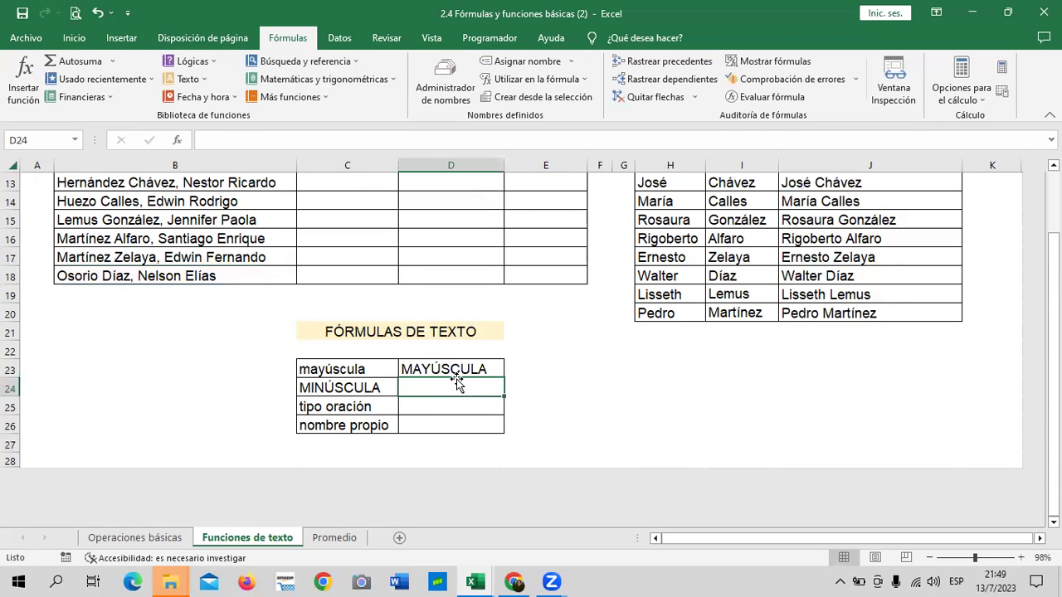
# Enter =MINUSC(C24) in D24 so it shows minúscula
pyautogui.write('=M')
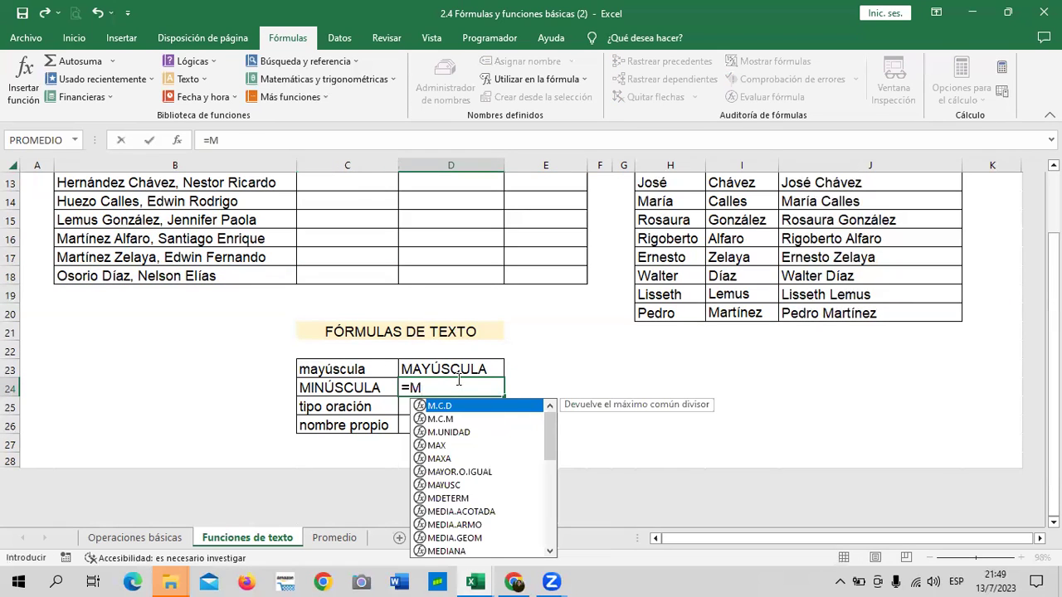
pyautogui.write('INUS')
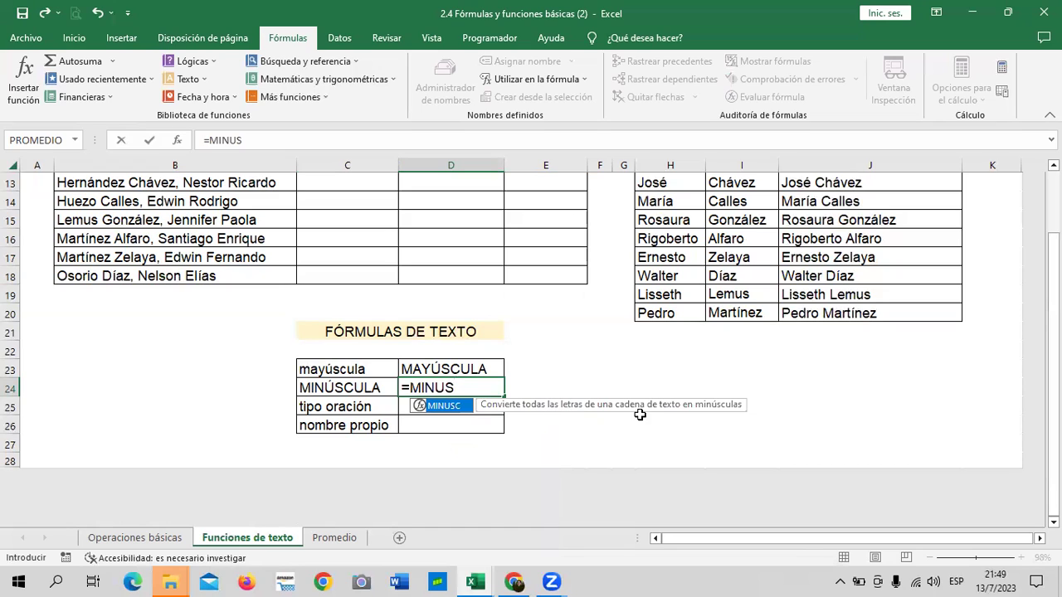
pyautogui.doubleClick(459, 409)
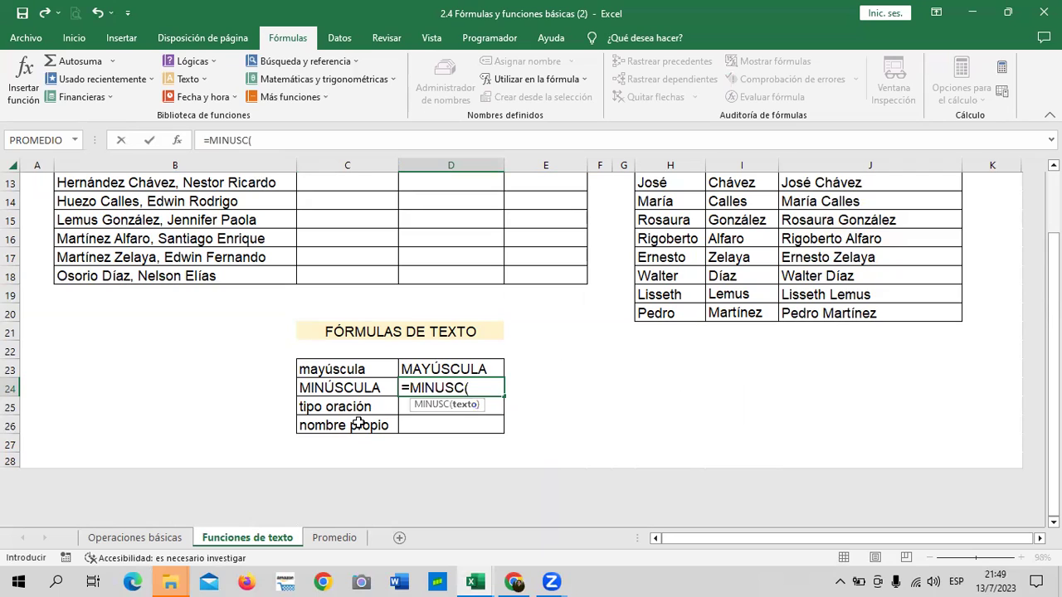
pyautogui.click(358, 383)
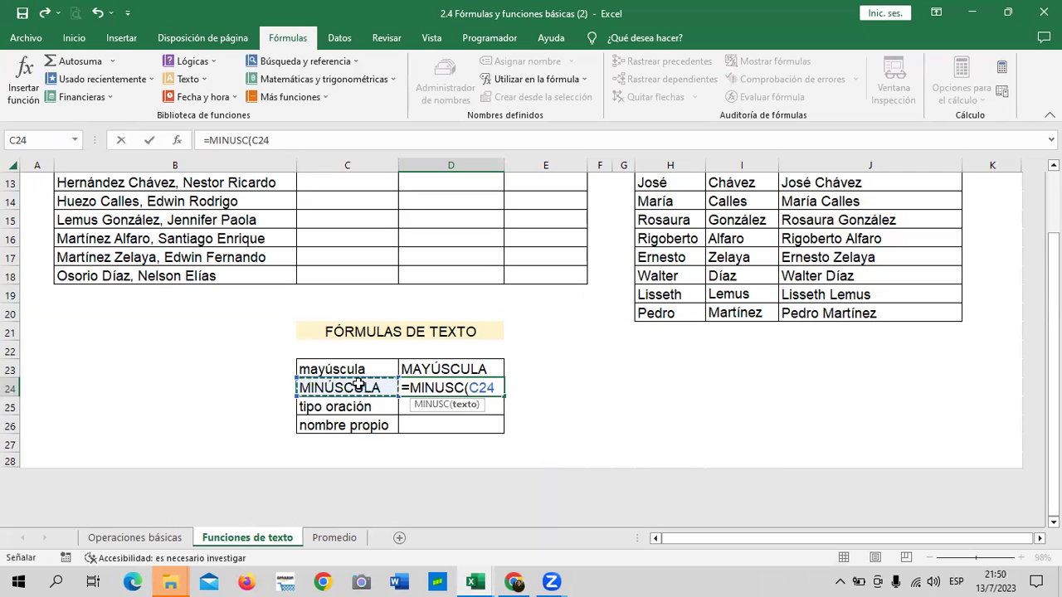
pyautogui.write(')')
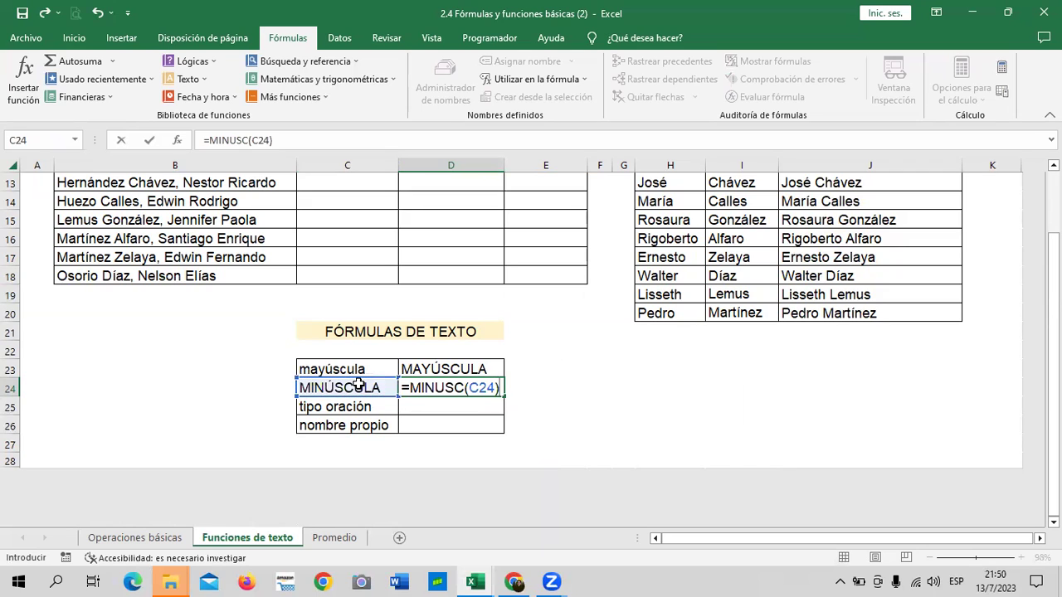
pyautogui.press('Return')
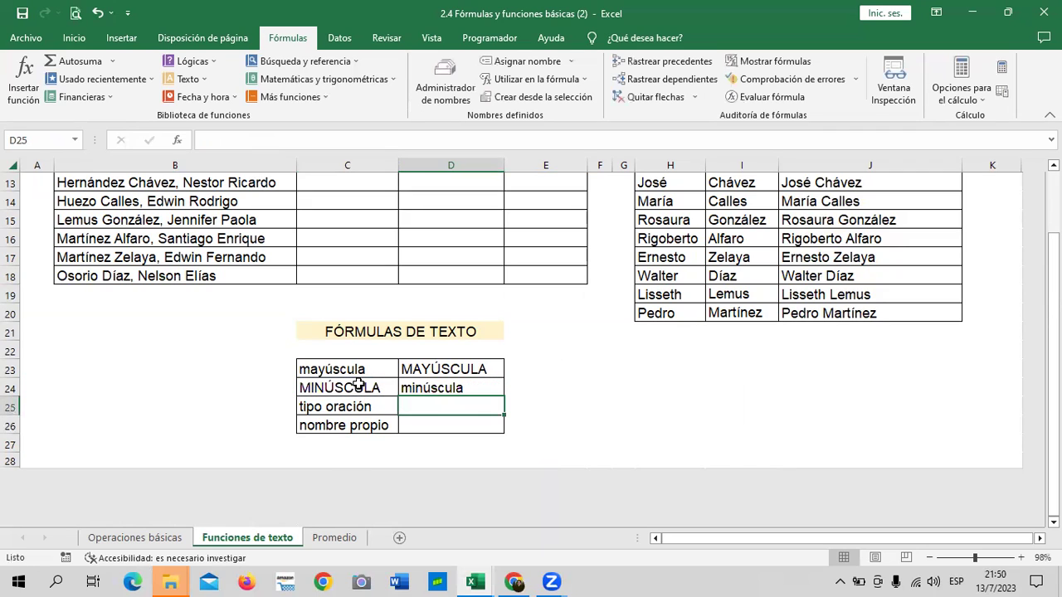
pyautogui.click(420, 390)
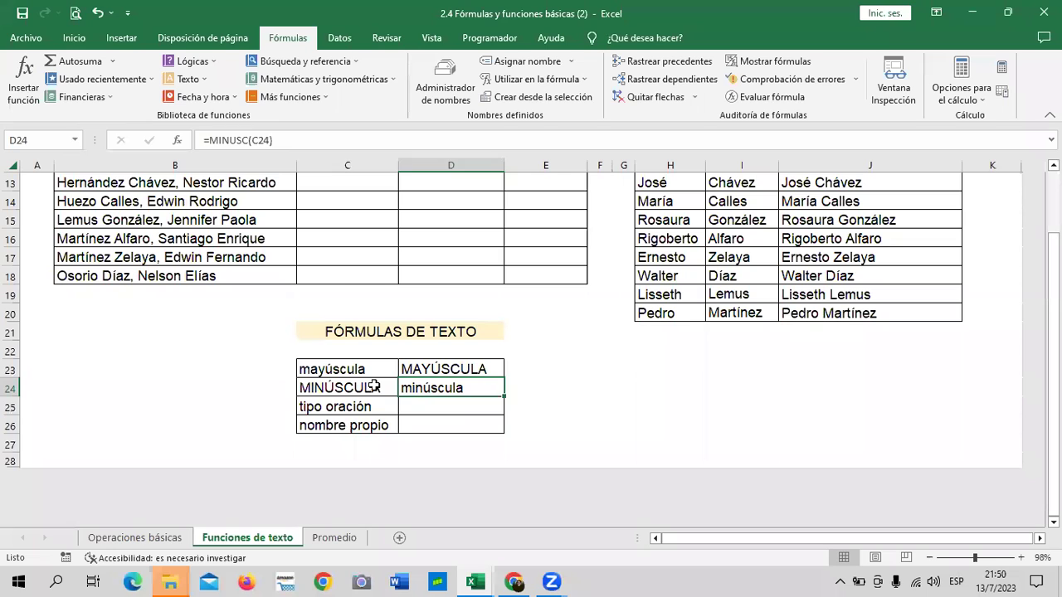
# Test =MINUSC(B18) in C18 on the full name
pyautogui.click(374, 386)
pyautogui.click(342, 272)
pyautogui.write('=')
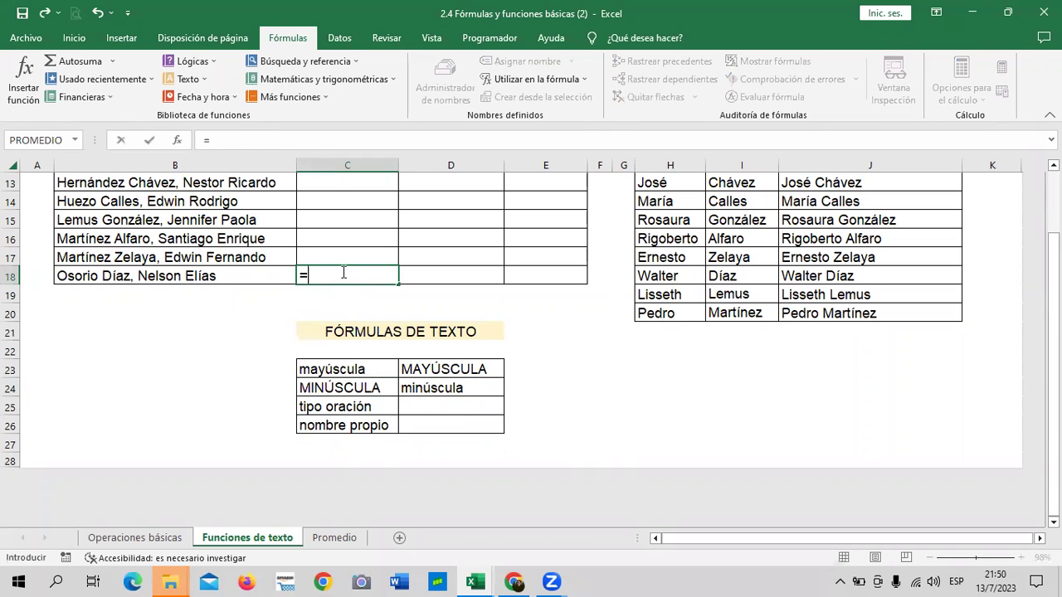
pyautogui.write('MIN')
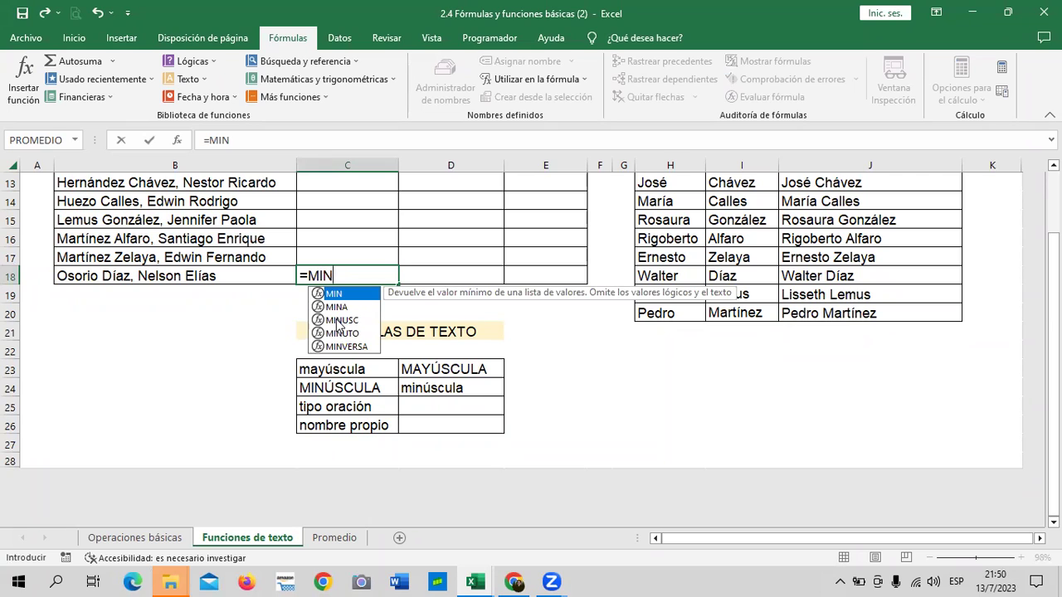
pyautogui.doubleClick(338, 323)
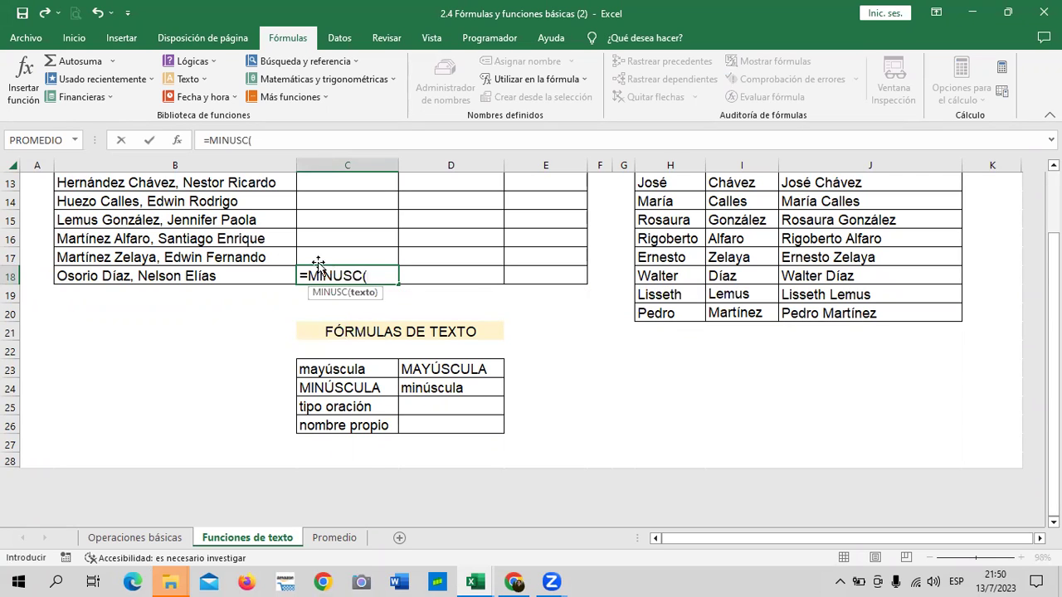
pyautogui.click(169, 281)
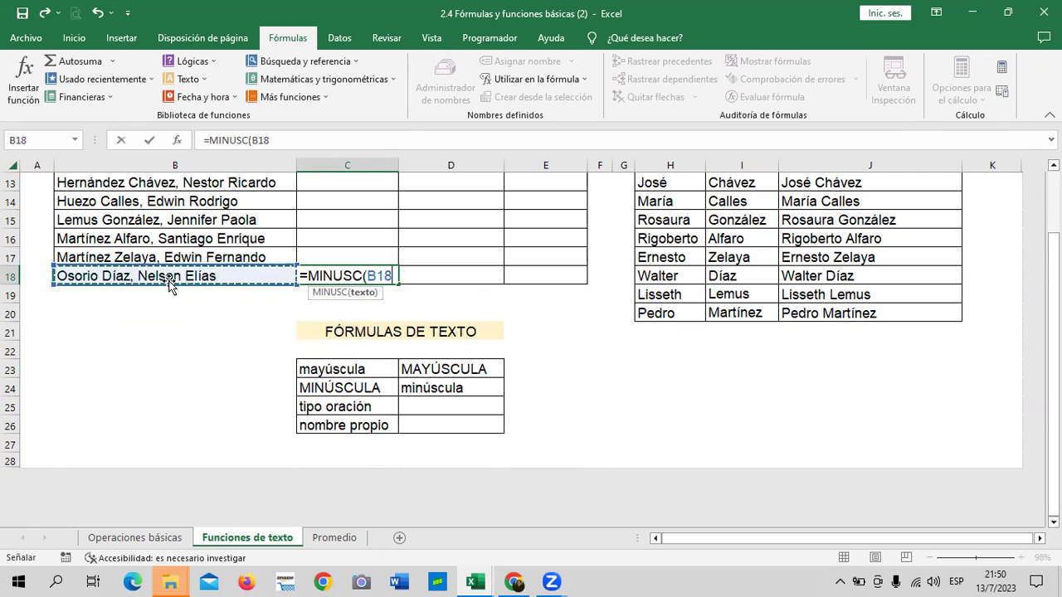
pyautogui.write(')')
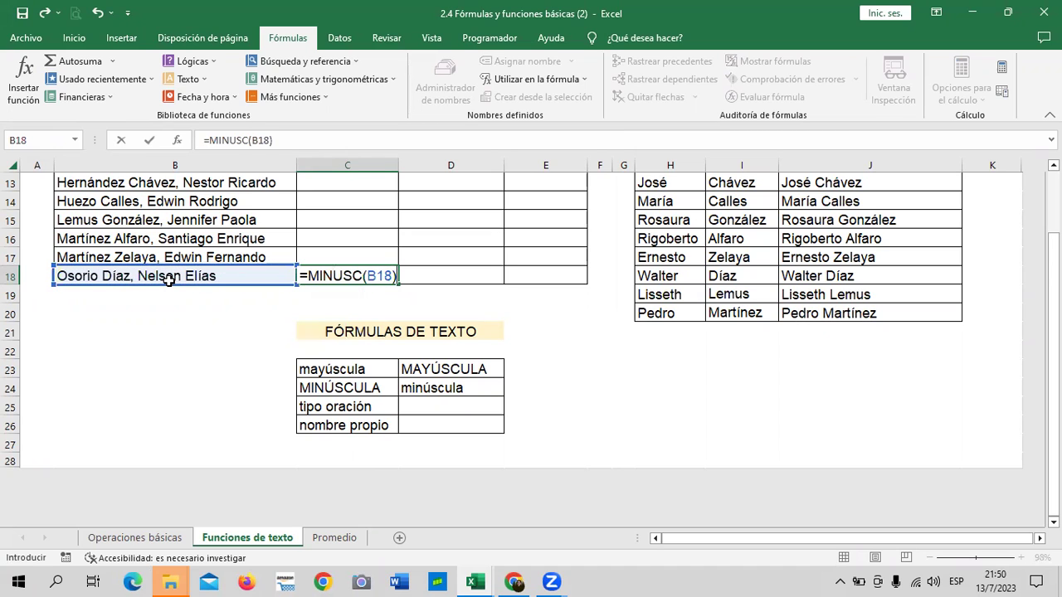
pyautogui.press('Return')
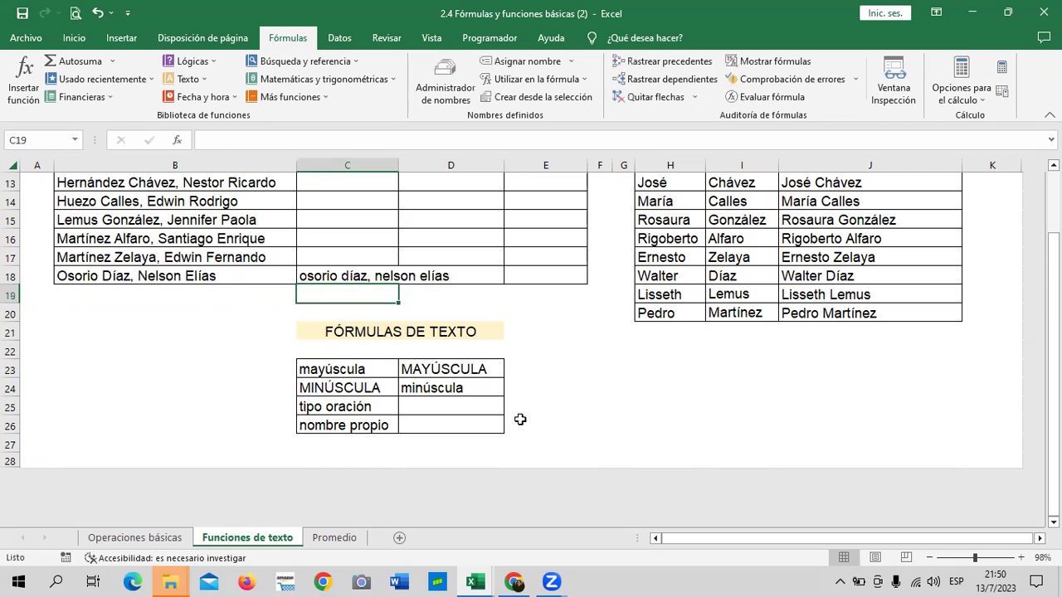
# Delete the C18 test formula and review the D23 and D24 formulas
pyautogui.click(602, 381)
pyautogui.click(380, 280)
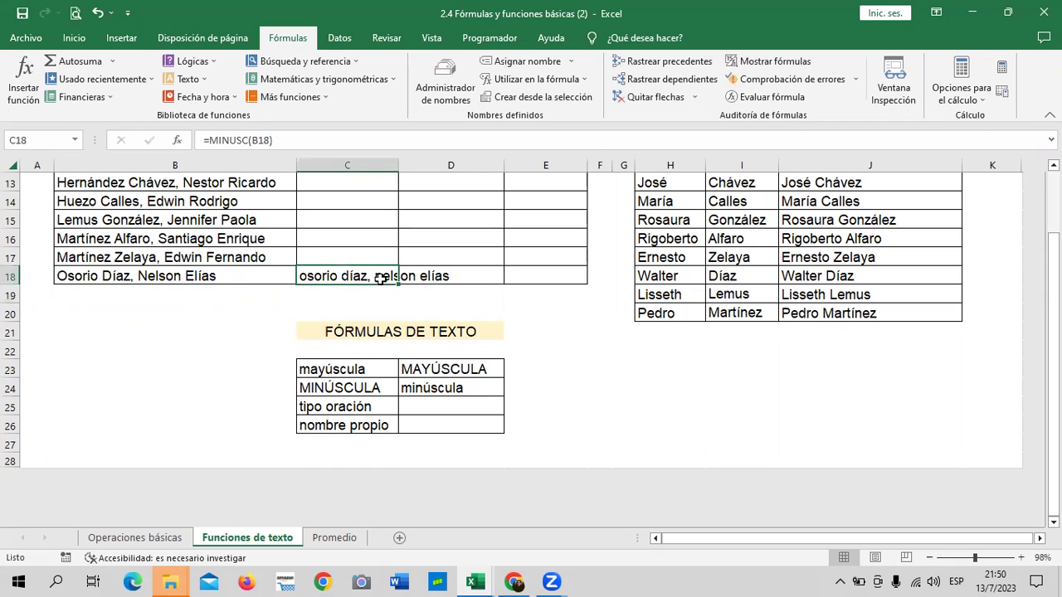
pyautogui.press('Delete')
pyautogui.click(636, 420)
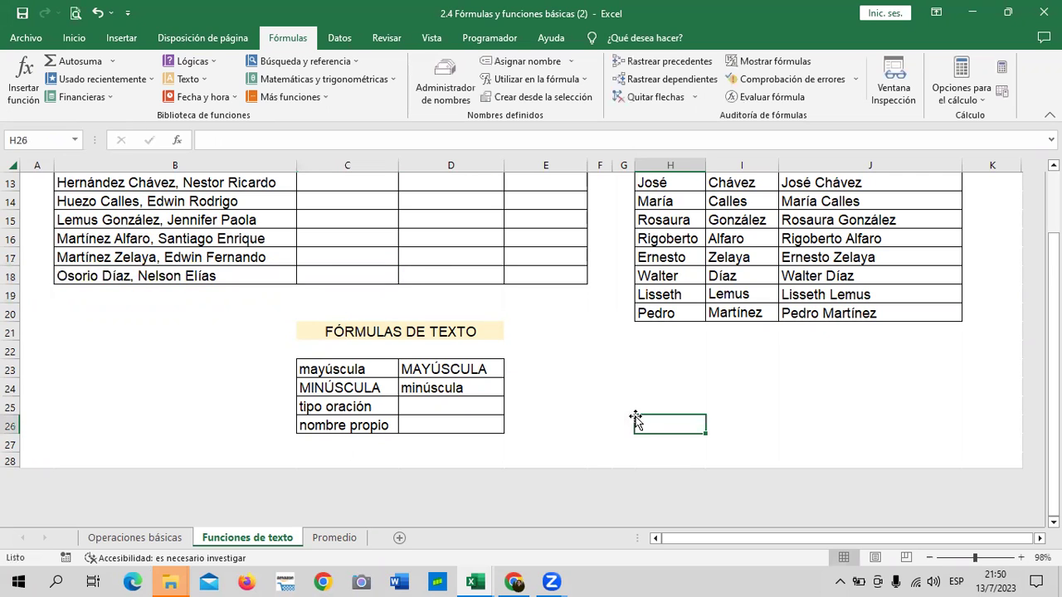
pyautogui.click(479, 370)
pyautogui.click(434, 392)
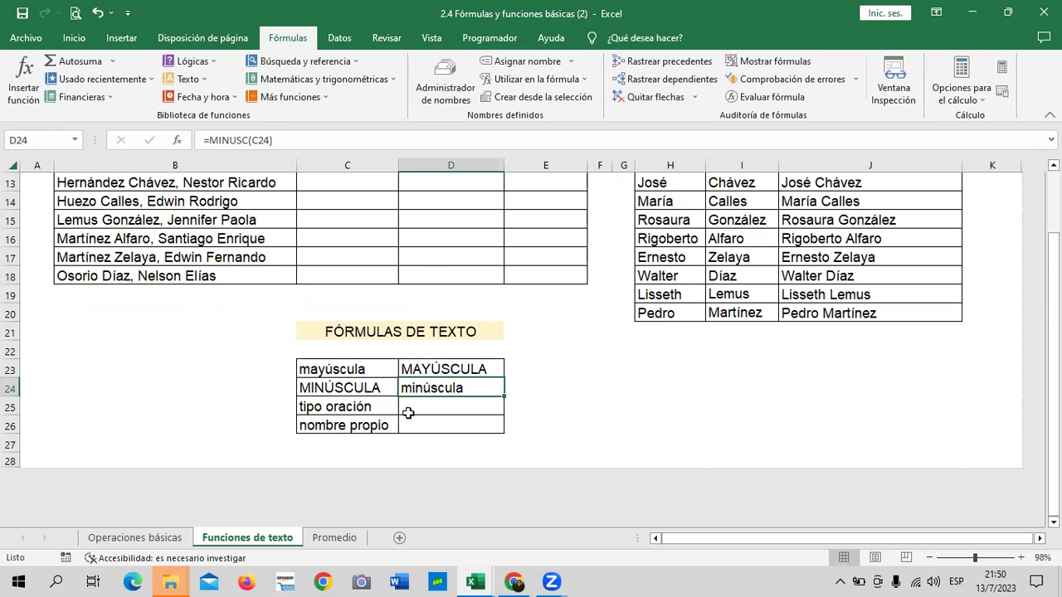
# Enter =NOMPROPIO(C25) in D25 so it shows Tipo Oración
pyautogui.click(434, 406)
pyautogui.write('=')
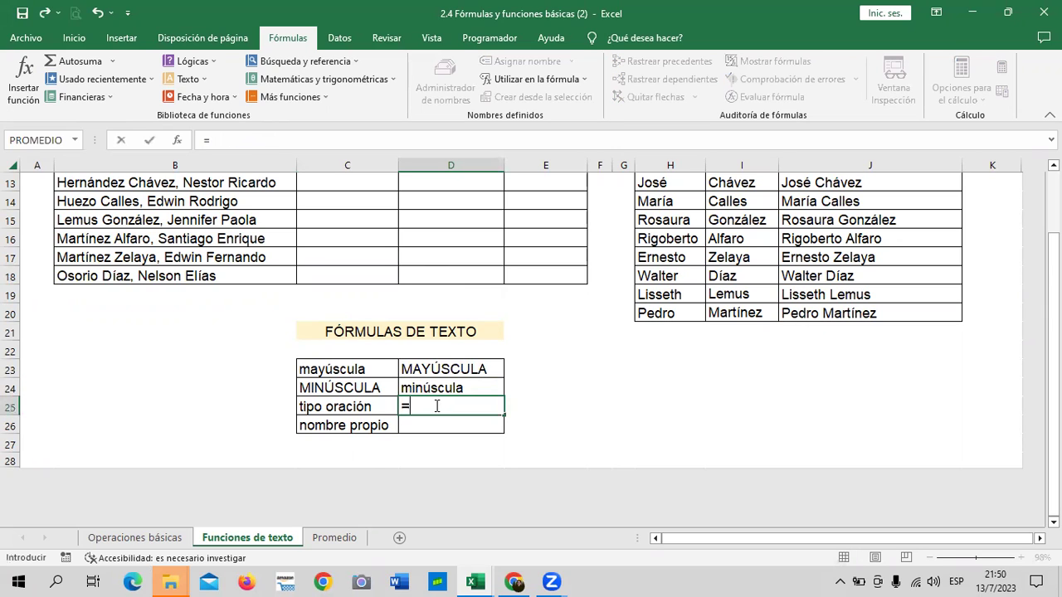
pyautogui.write('T')
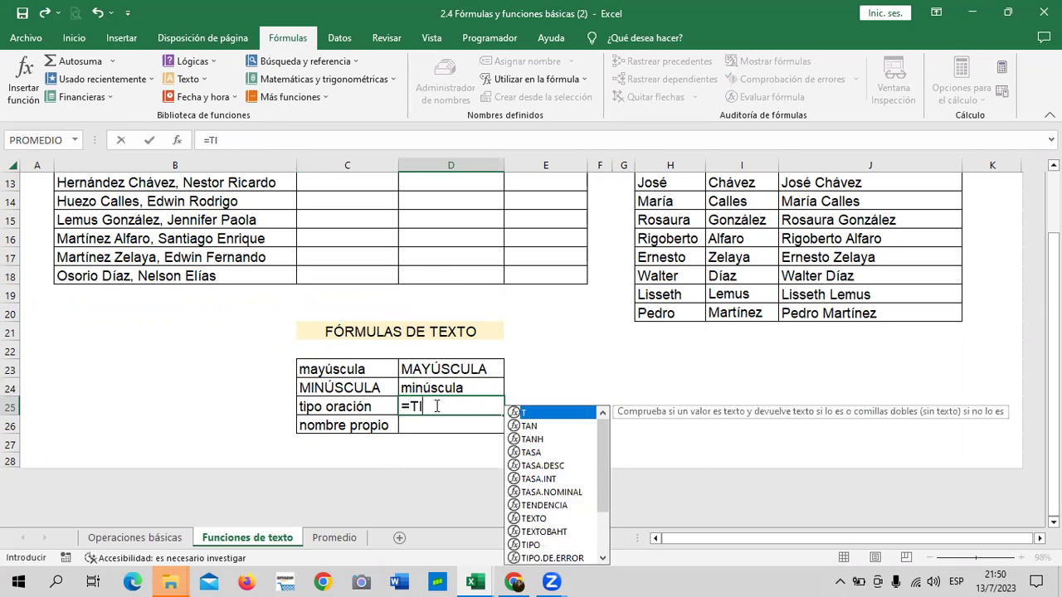
pyautogui.write('IPO')
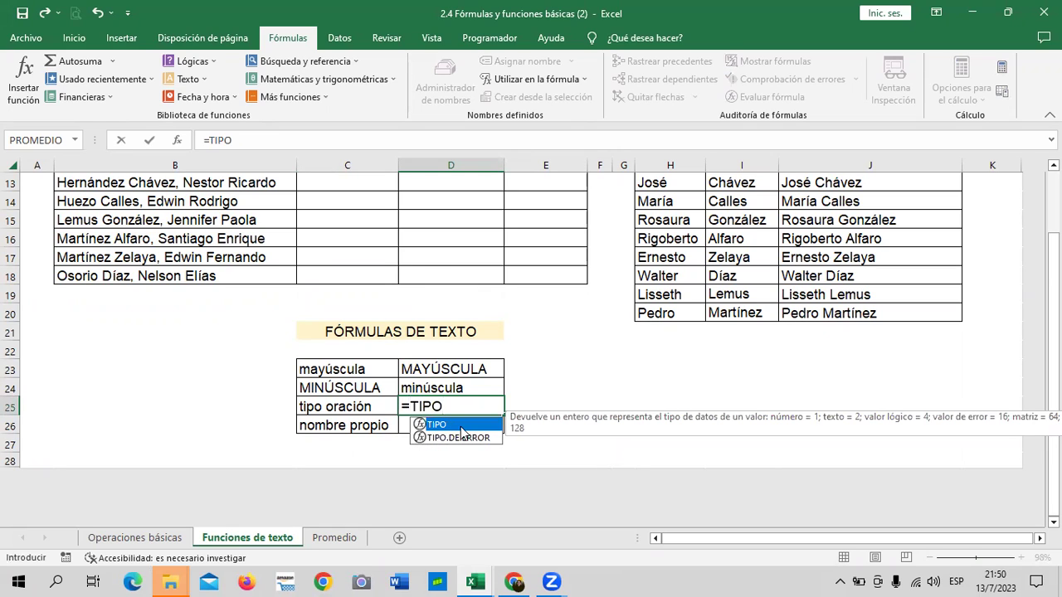
pyautogui.press('BackSpace')
pyautogui.press('BackSpace')
pyautogui.press('BackSpace')
pyautogui.press('BackSpace')
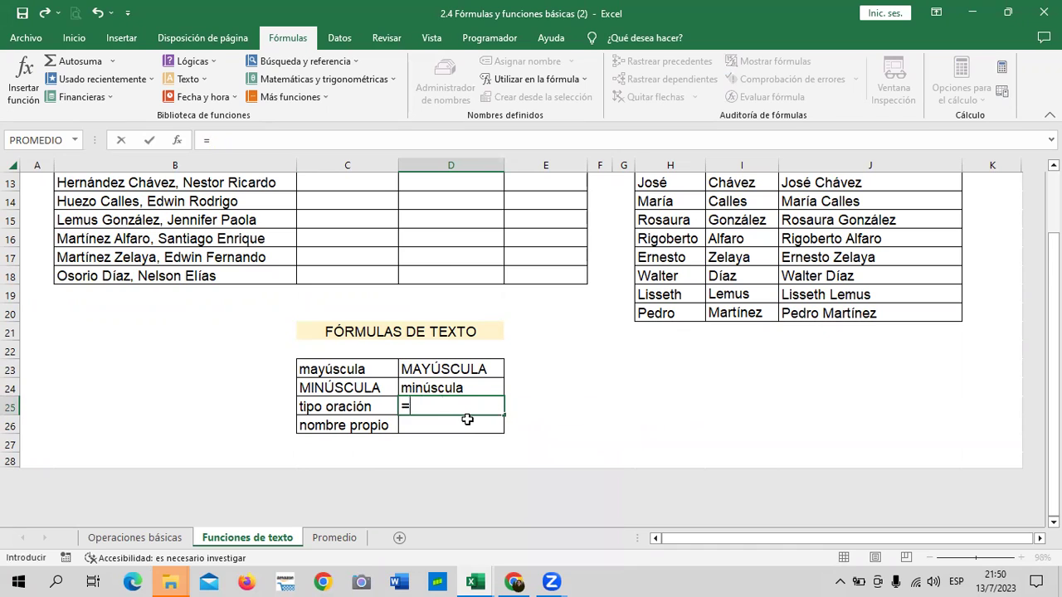
pyautogui.write('NOM')
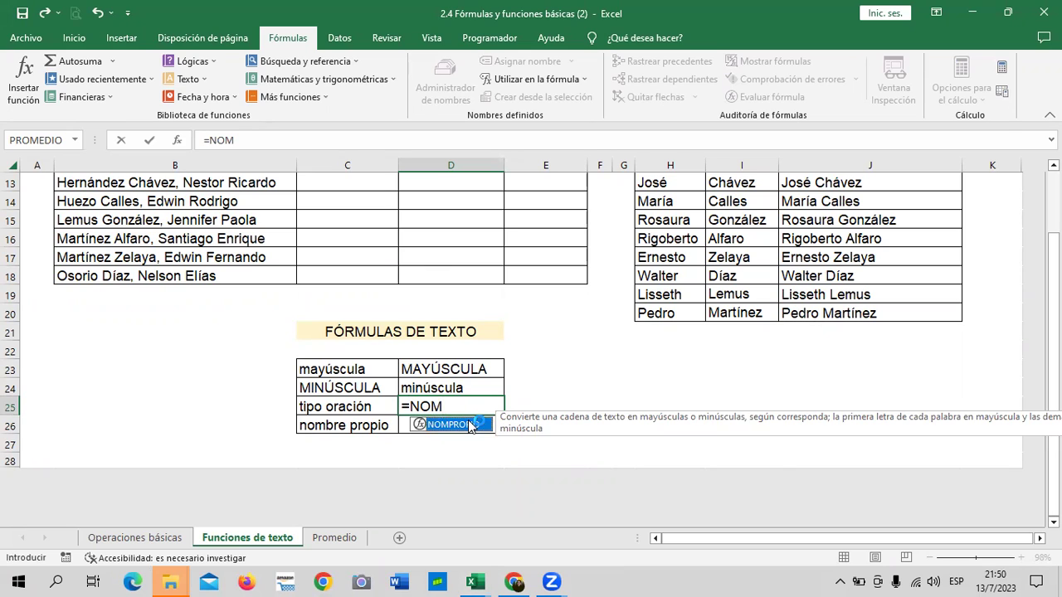
pyautogui.doubleClick(469, 425)
pyautogui.press('BackSpace')
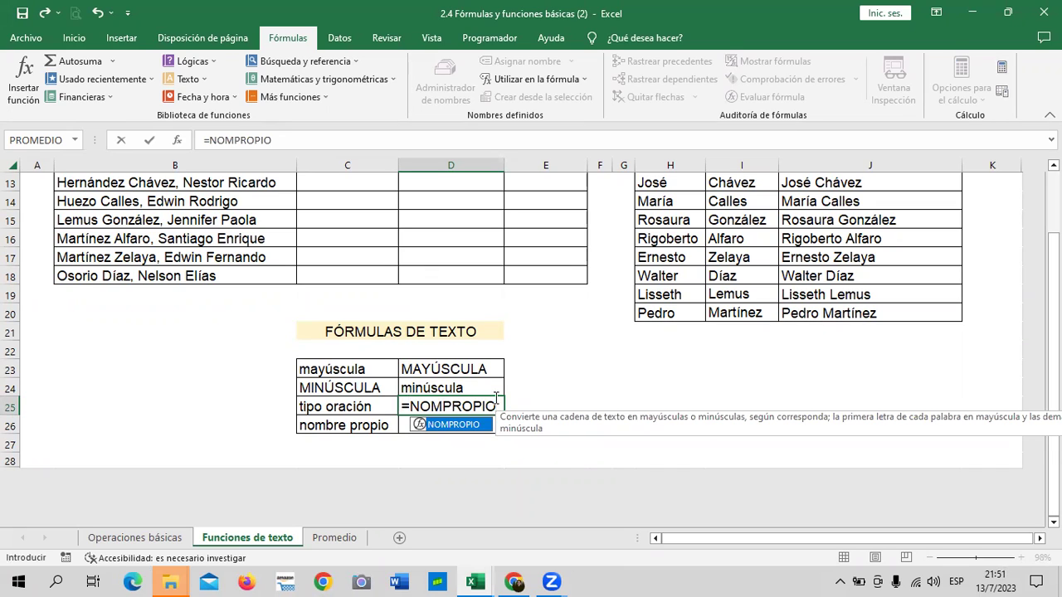
pyautogui.doubleClick(463, 426)
pyautogui.click(362, 404)
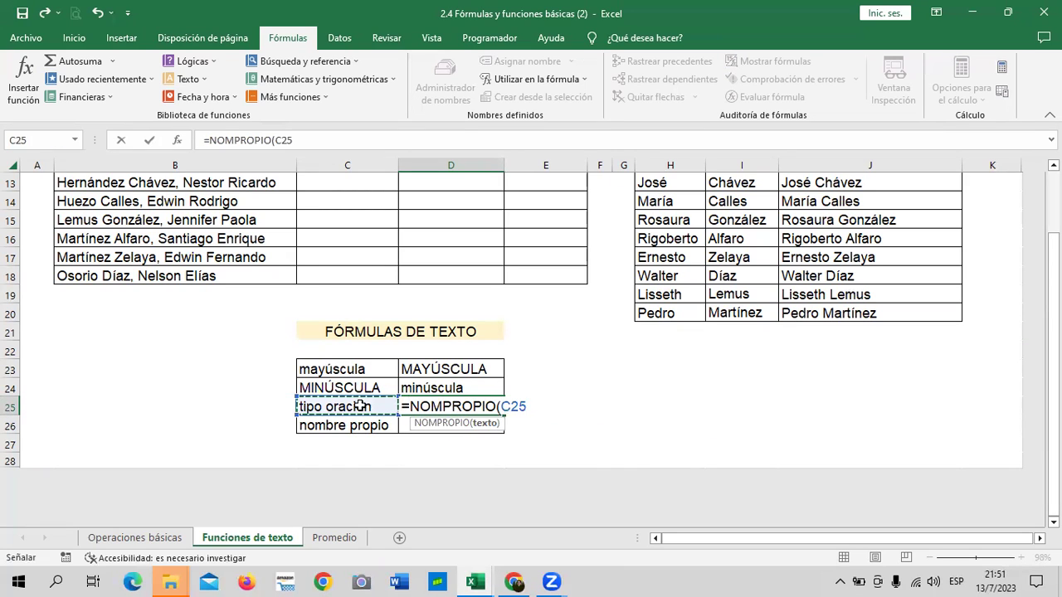
pyautogui.write(')')
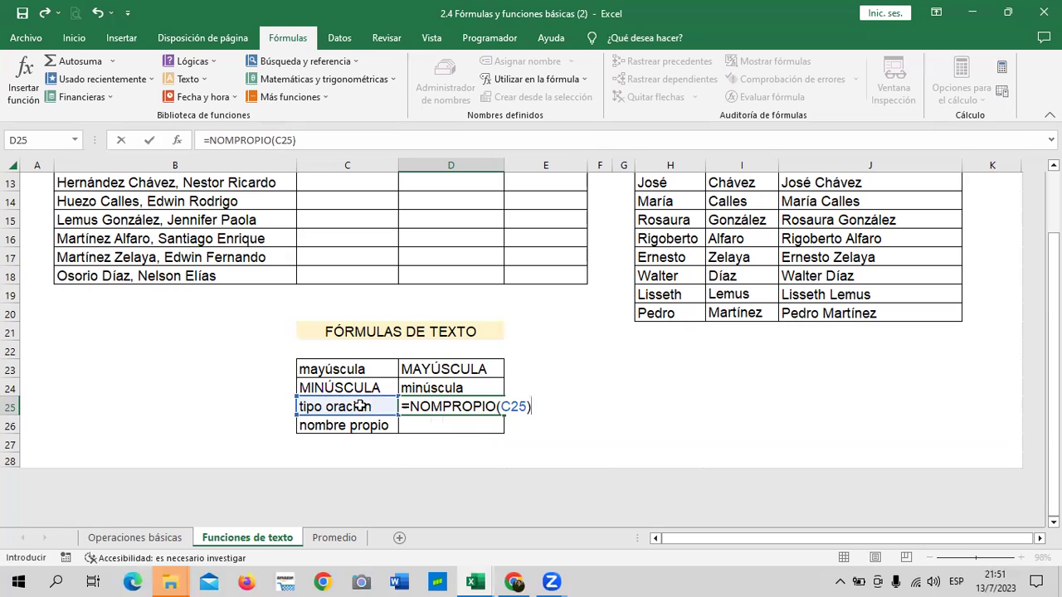
pyautogui.press('Return')
pyautogui.click(483, 407)
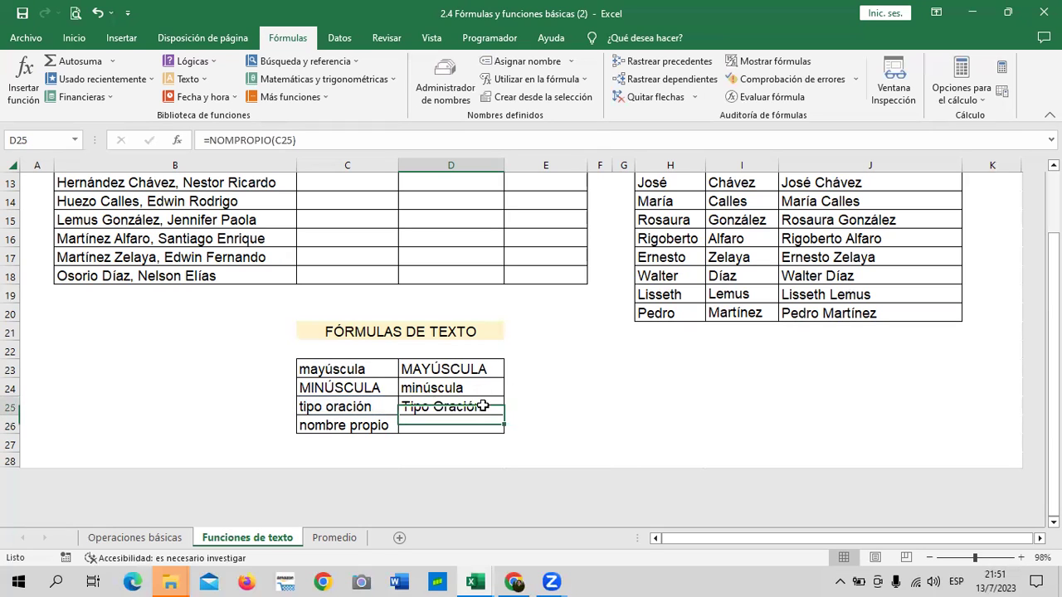
# Enter =NOMPROPIO(C26) in D26 so it shows Nombre Propio
pyautogui.click(451, 420)
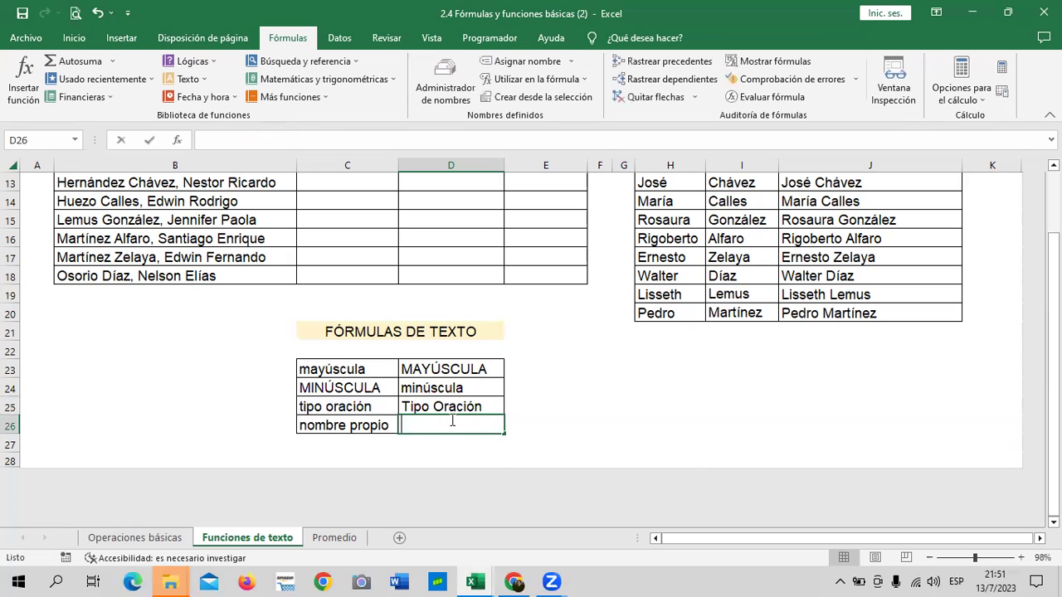
pyautogui.write('=NOM')
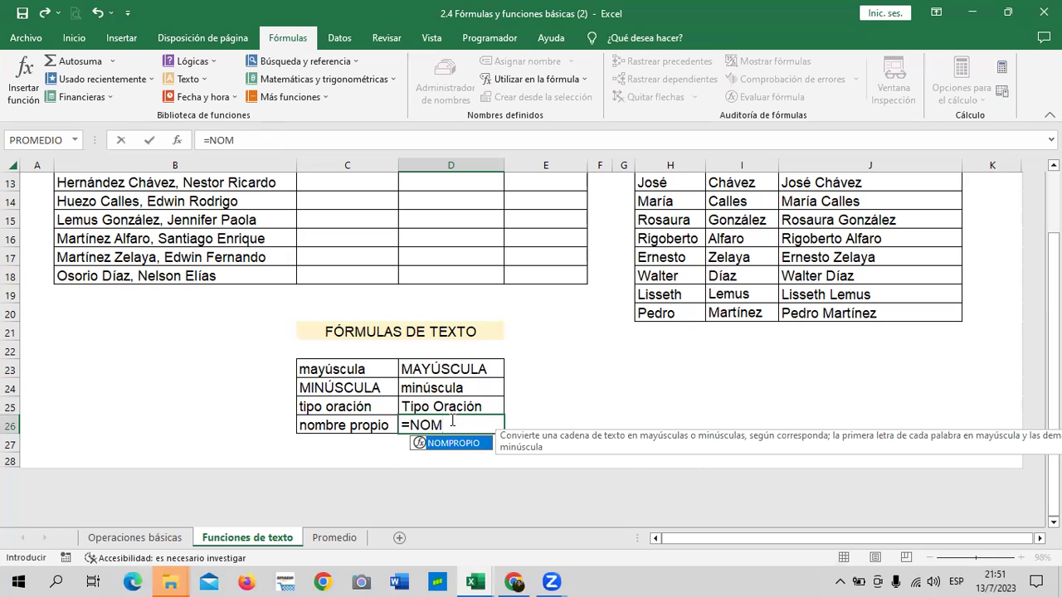
pyautogui.doubleClick(459, 444)
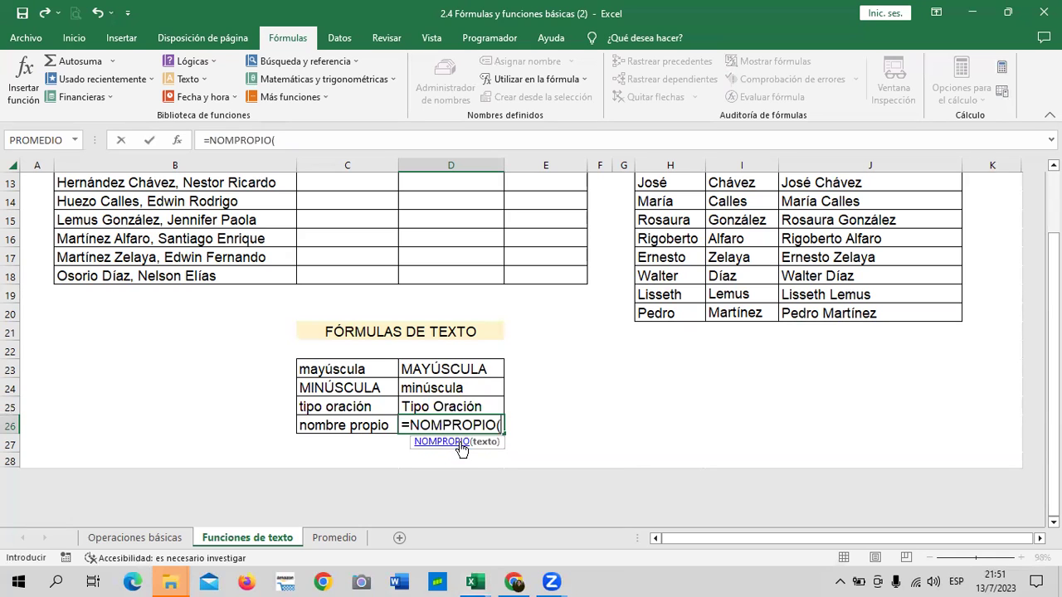
pyautogui.click(384, 425)
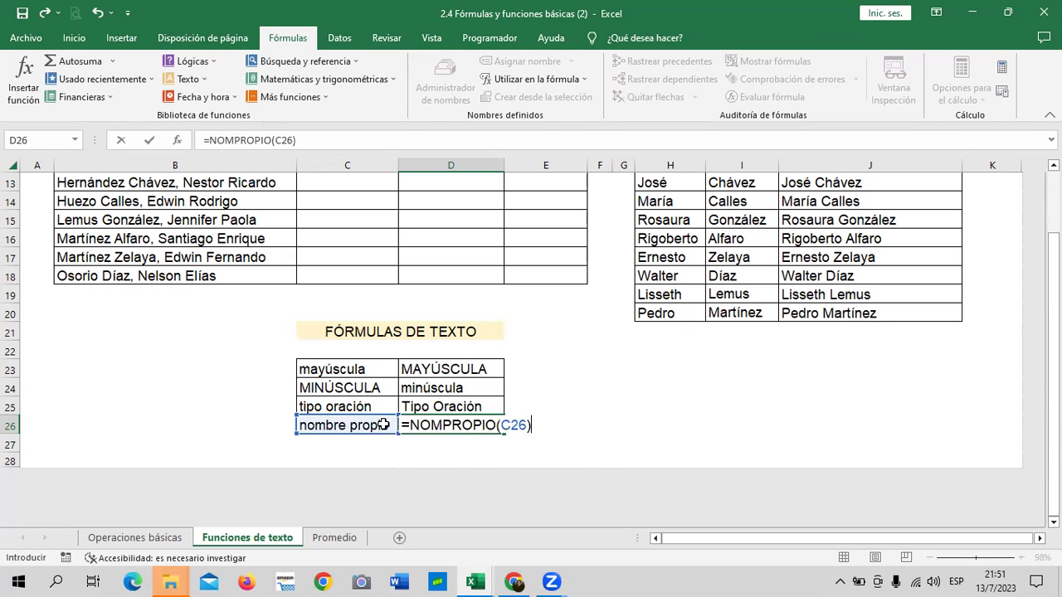
pyautogui.press('Return')
pyautogui.click(478, 427)
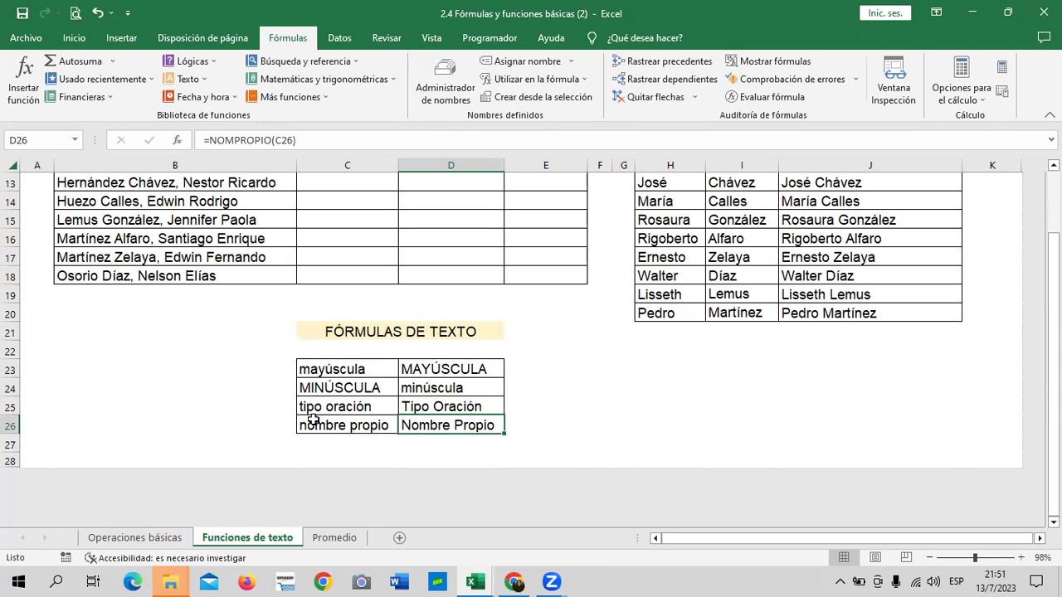
# Edit B18's name in the formula bar, replacing the surnames' capital letters with lowercase
pyautogui.click(253, 275)
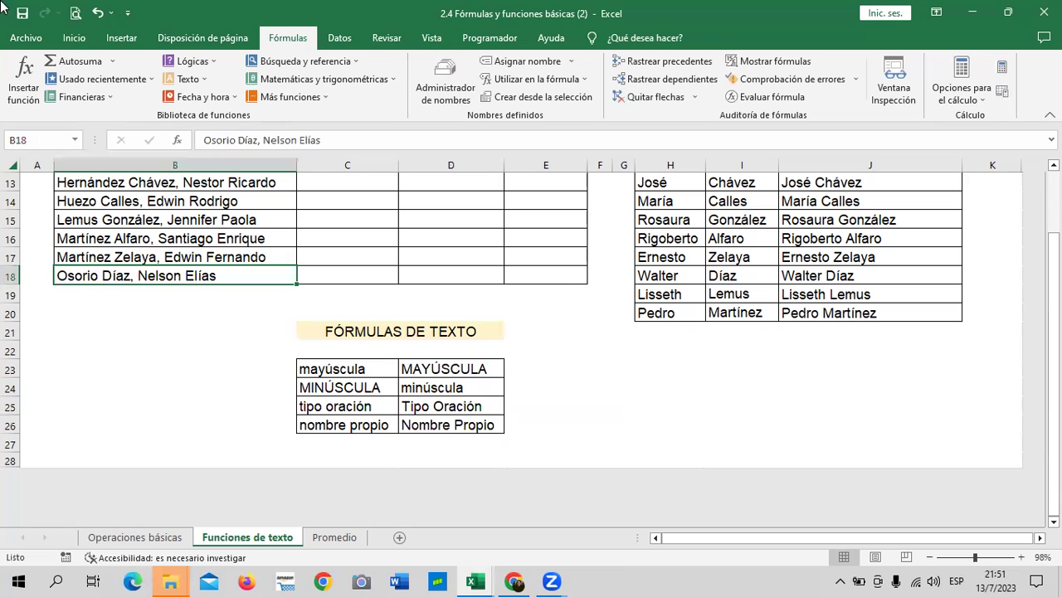
pyautogui.click(212, 139)
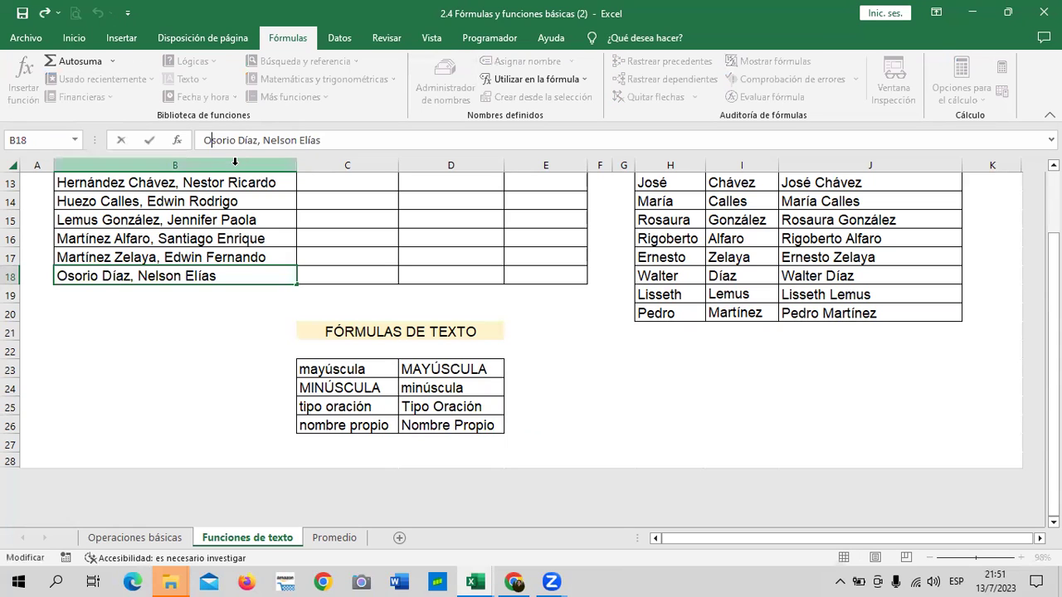
pyautogui.press('BackSpace')
pyautogui.write('O')
pyautogui.press('BackSpace')
pyautogui.write('o')
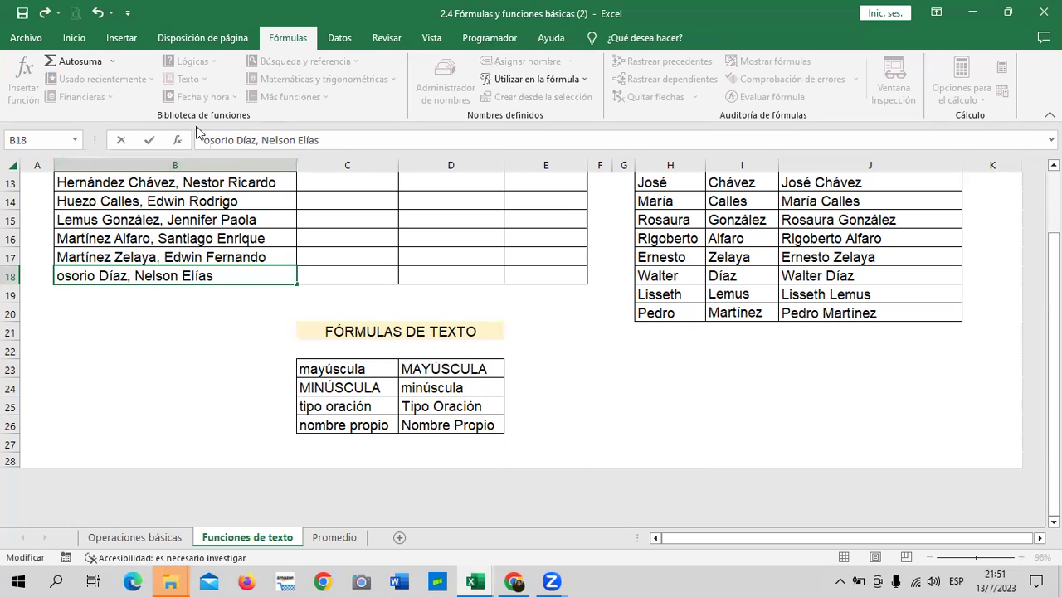
pyautogui.click(238, 140)
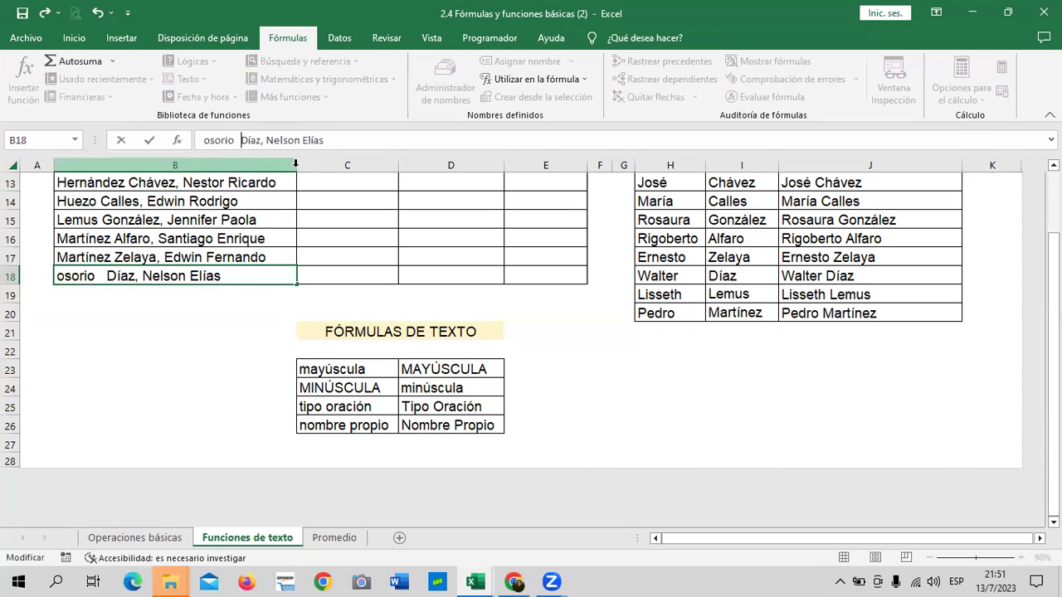
pyautogui.click(258, 141)
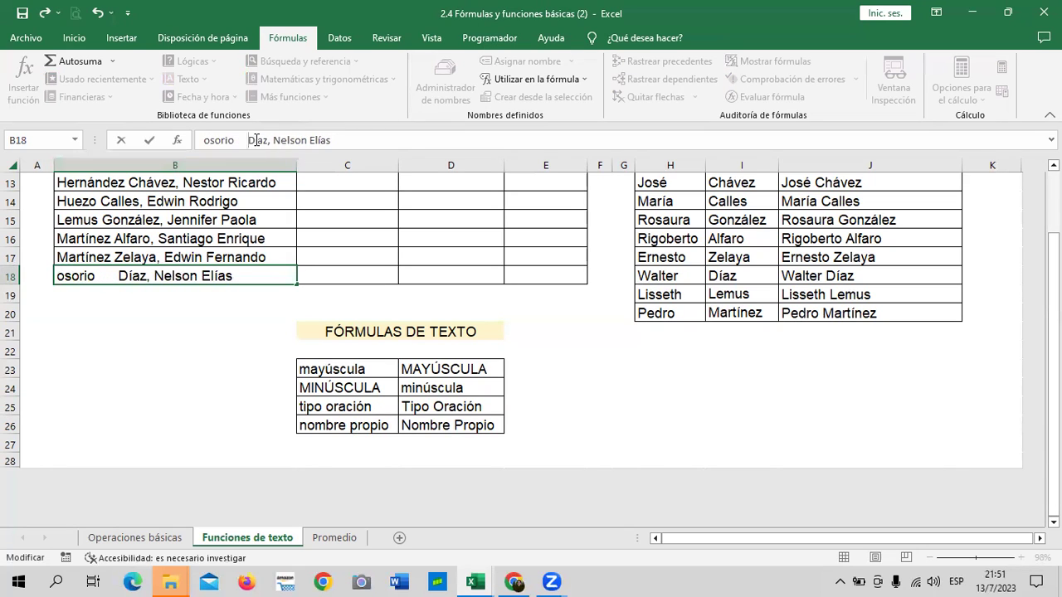
pyautogui.press('BackSpace')
pyautogui.write('d')
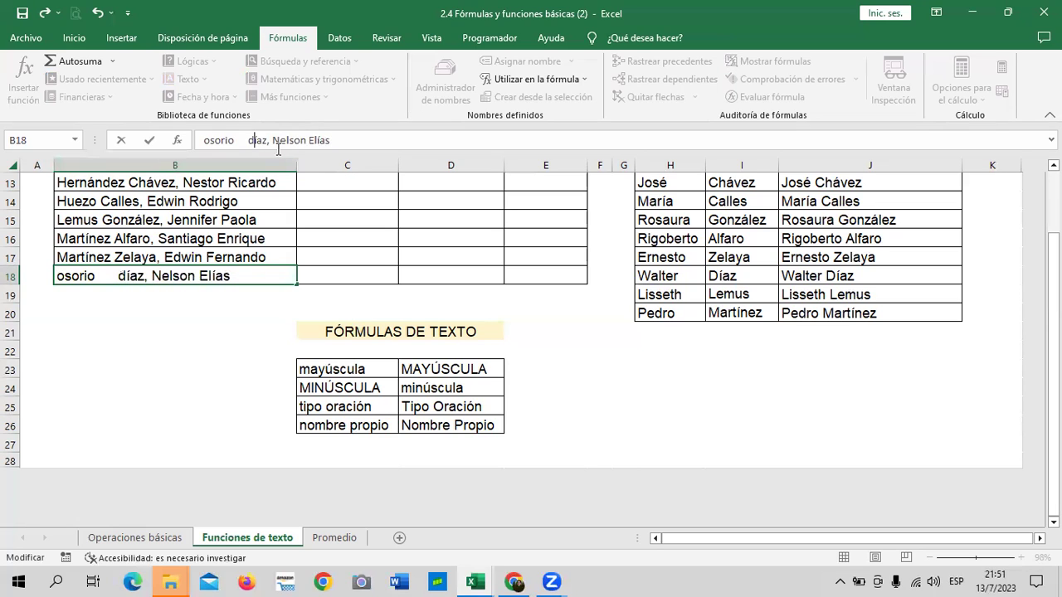
# Lowercase the given names' capitals and commit the messy name in B18
pyautogui.click(278, 143)
pyautogui.press('BackSpace')
pyautogui.write('n')
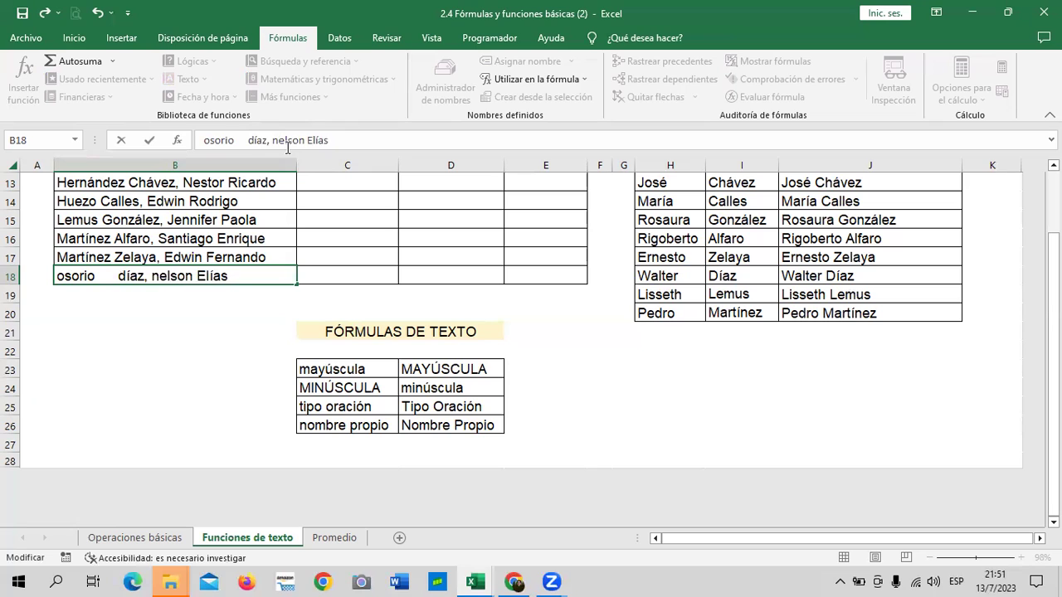
pyautogui.press('Left')
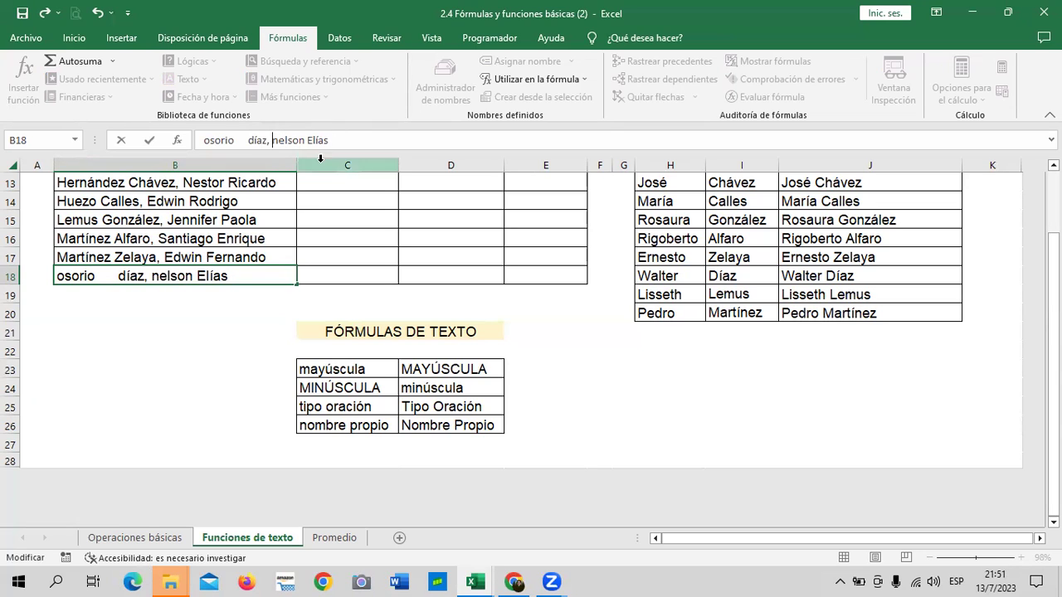
pyautogui.click(314, 141)
pyautogui.press('BackSpace')
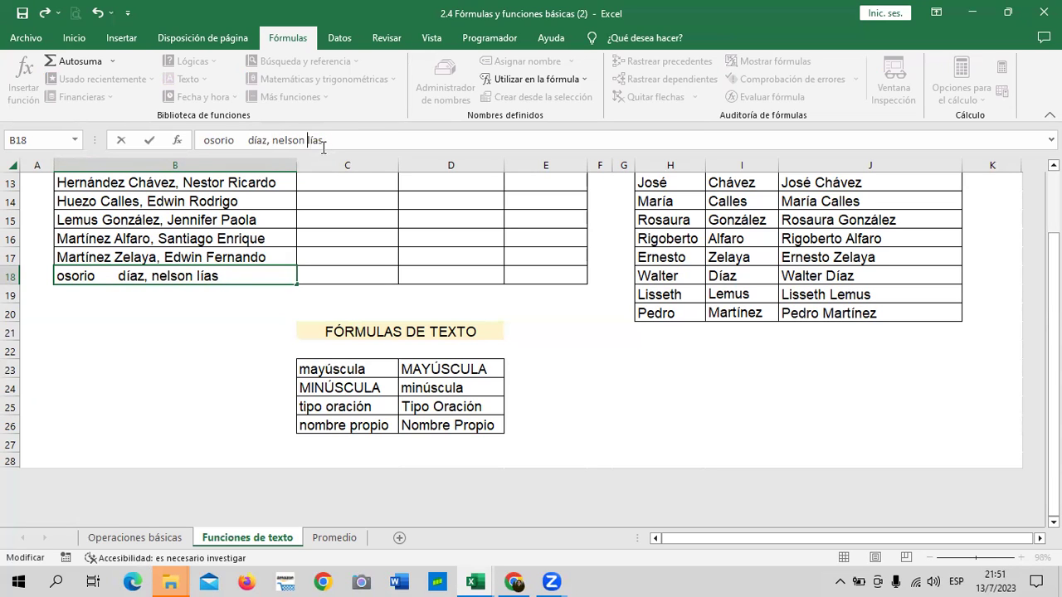
pyautogui.write('e')
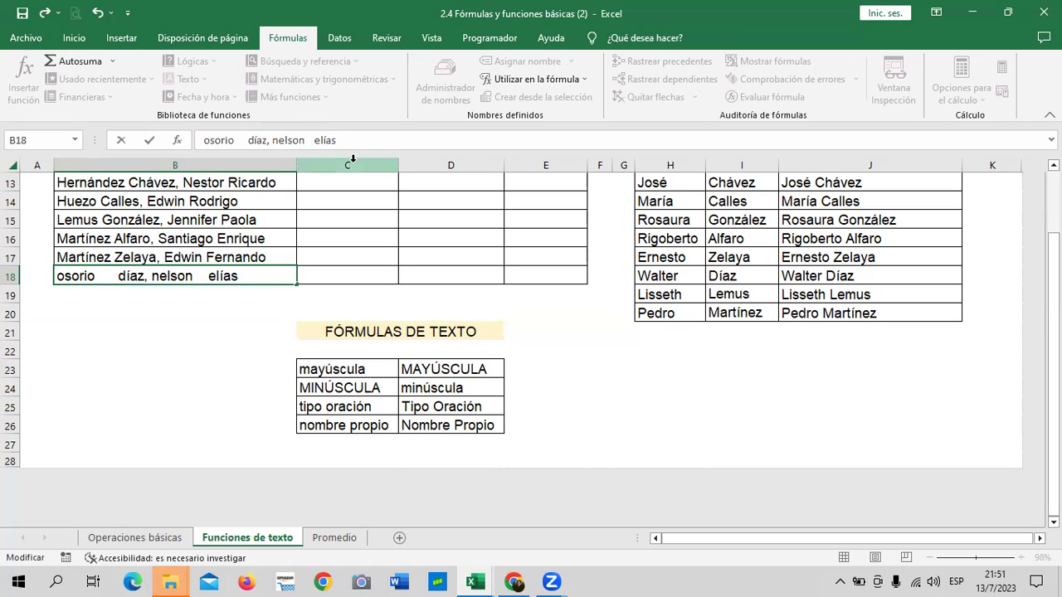
pyautogui.press('Return')
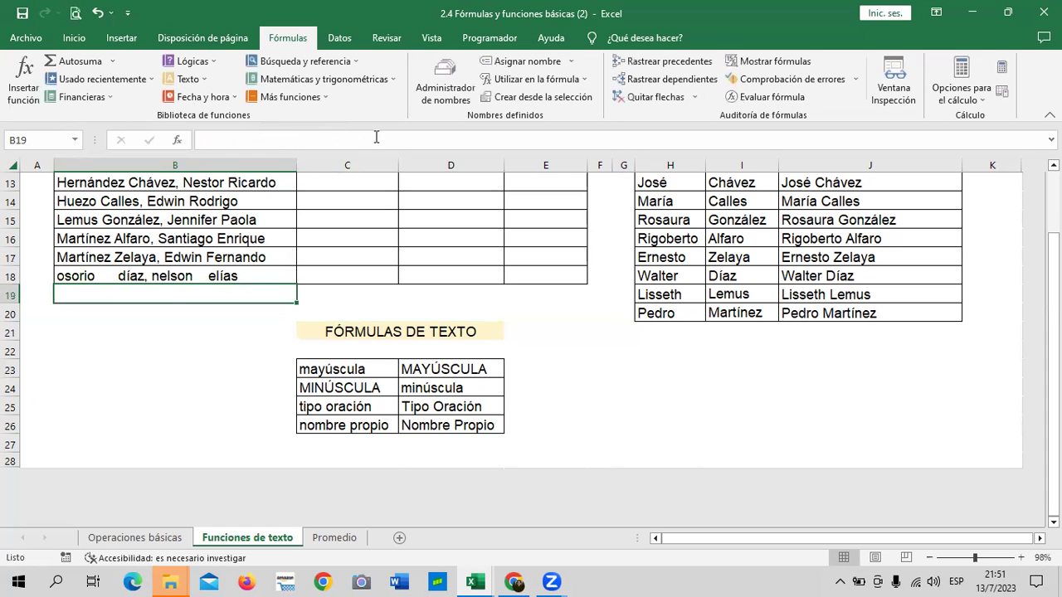
# Start C18 with =ESPACIOS(B18) to strip the extra spaces
pyautogui.click(328, 278)
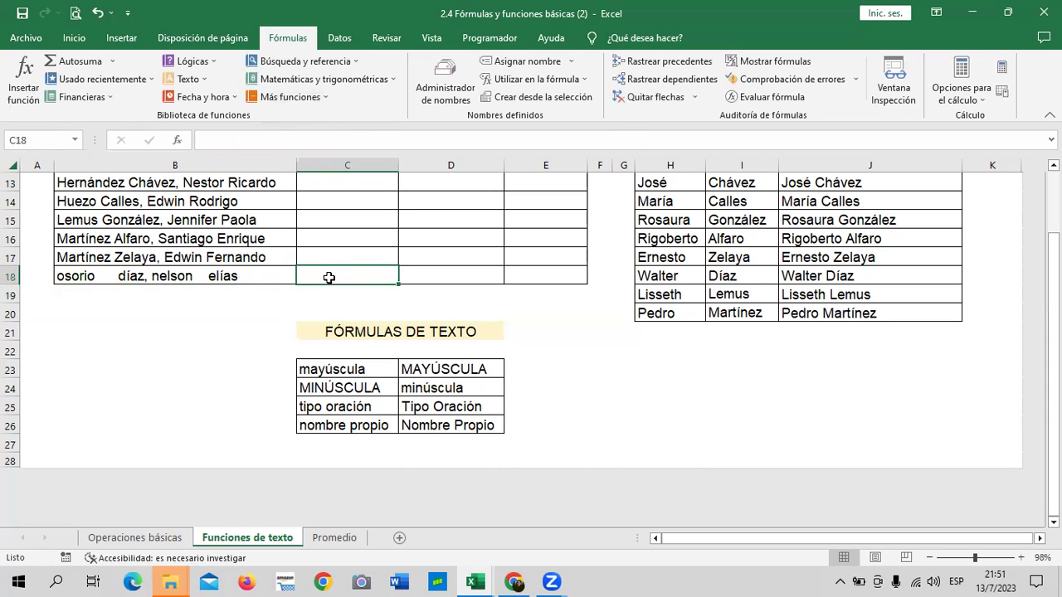
pyautogui.write('=')
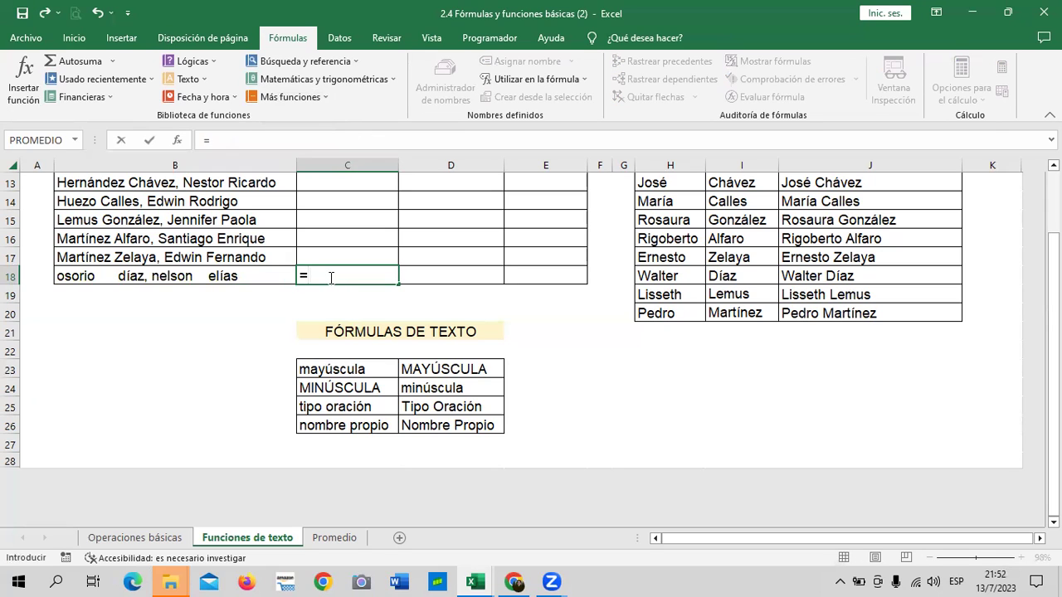
pyautogui.write('esp')
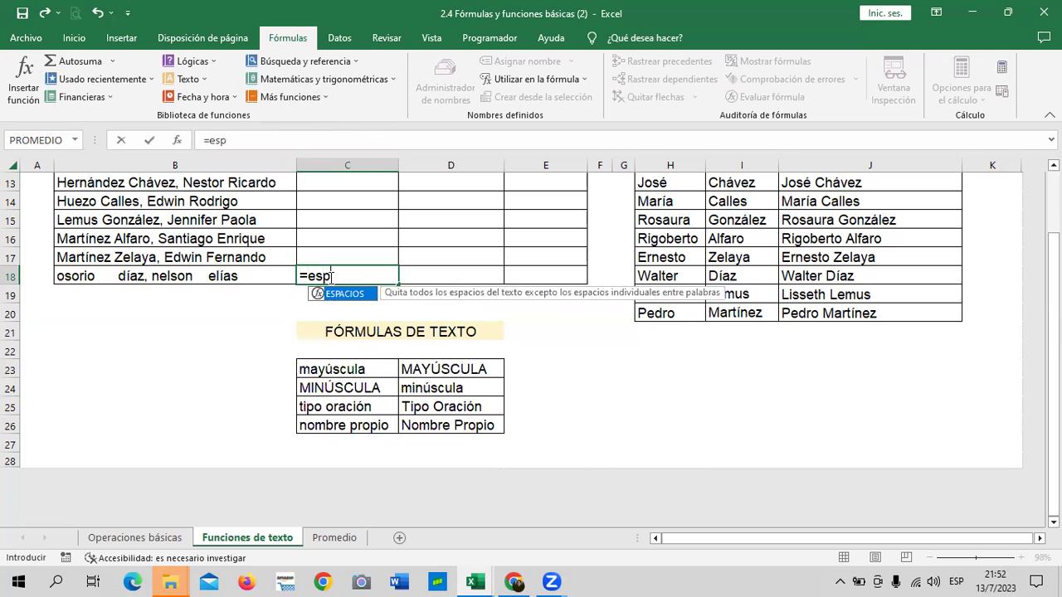
pyautogui.write('ac')
pyautogui.doubleClick(360, 296)
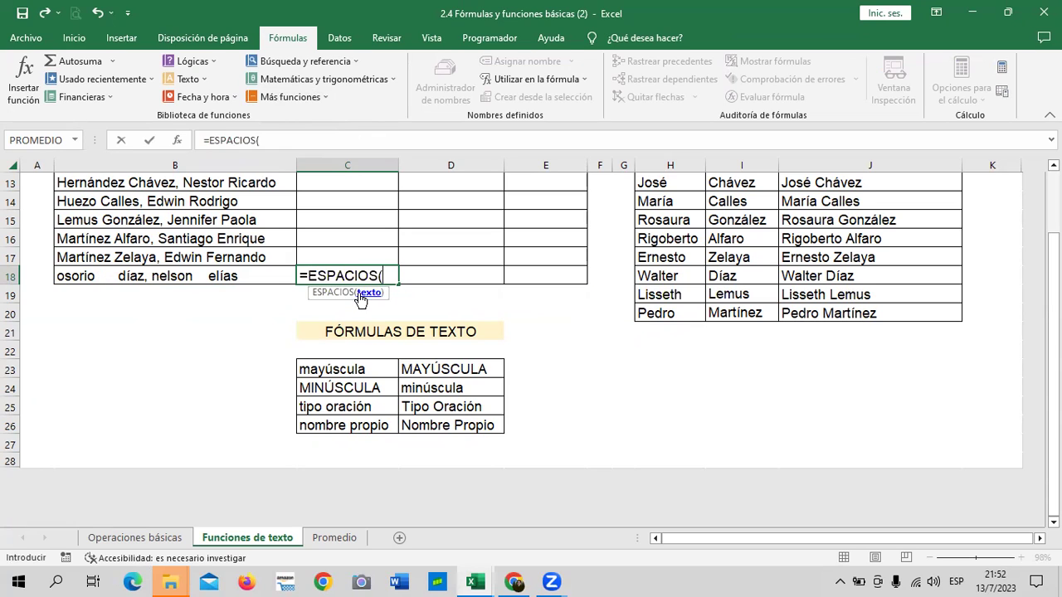
pyautogui.click(273, 276)
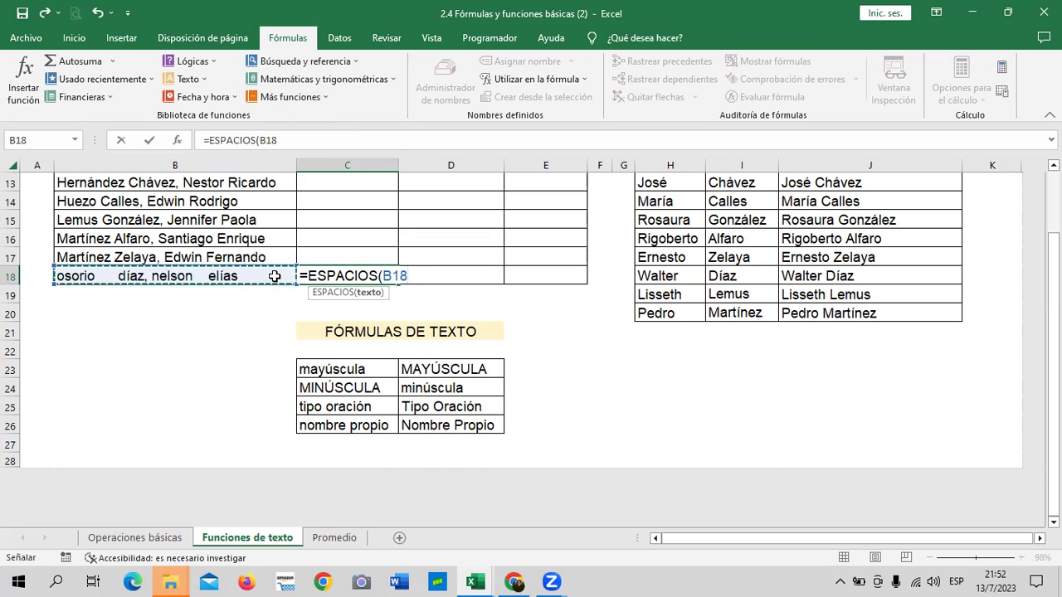
pyautogui.write(')')
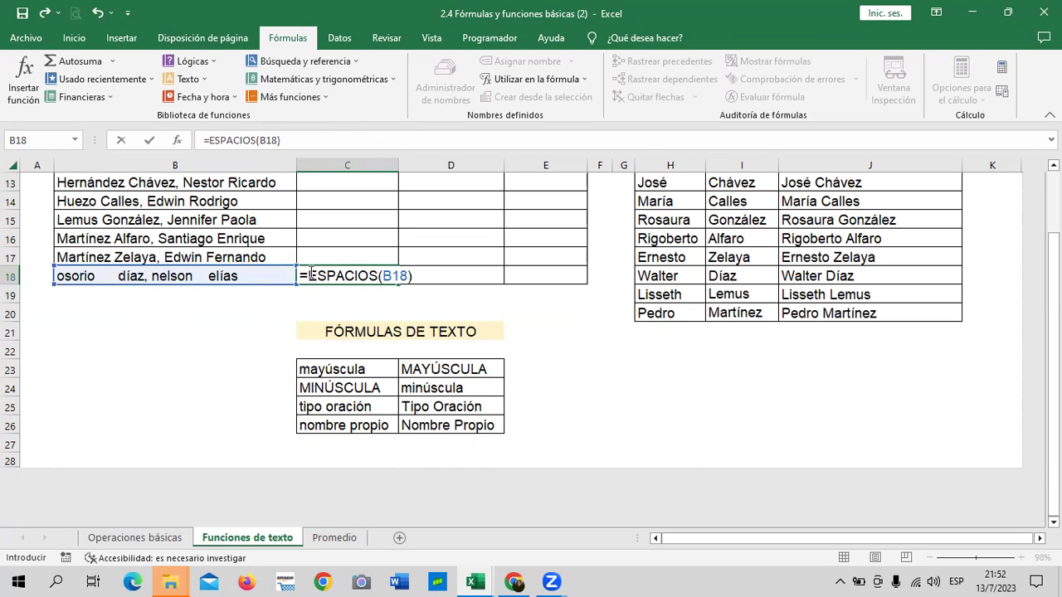
# Wrap it as =NOMPROPIO(ESPACIOS(B18)) and confirm the result in C18
pyautogui.click(303, 275)
pyautogui.write('nom')
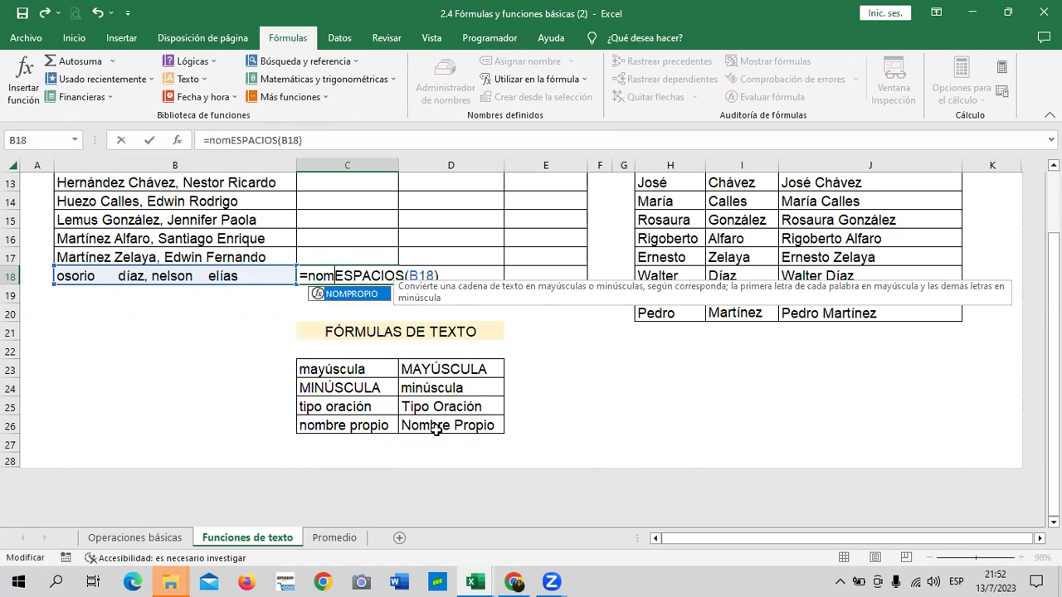
pyautogui.doubleClick(368, 293)
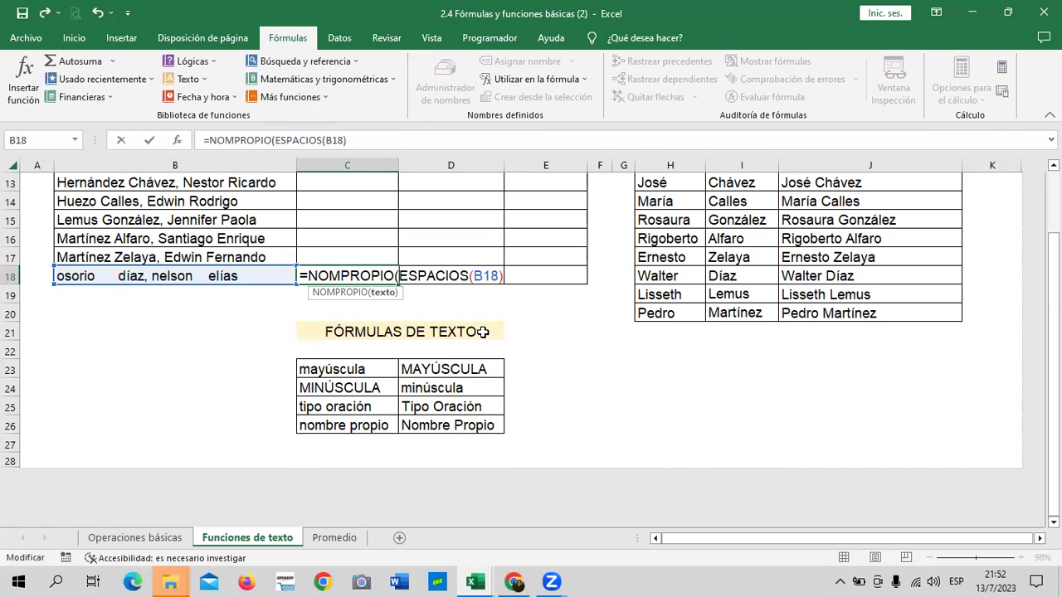
pyautogui.click(404, 140)
pyautogui.write(')')
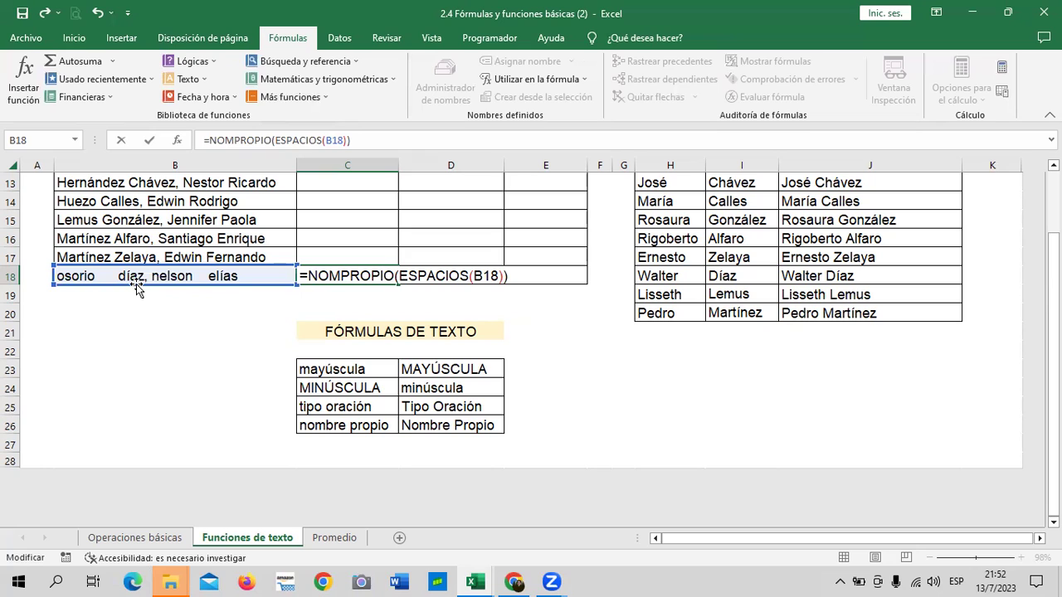
pyautogui.press('Return')
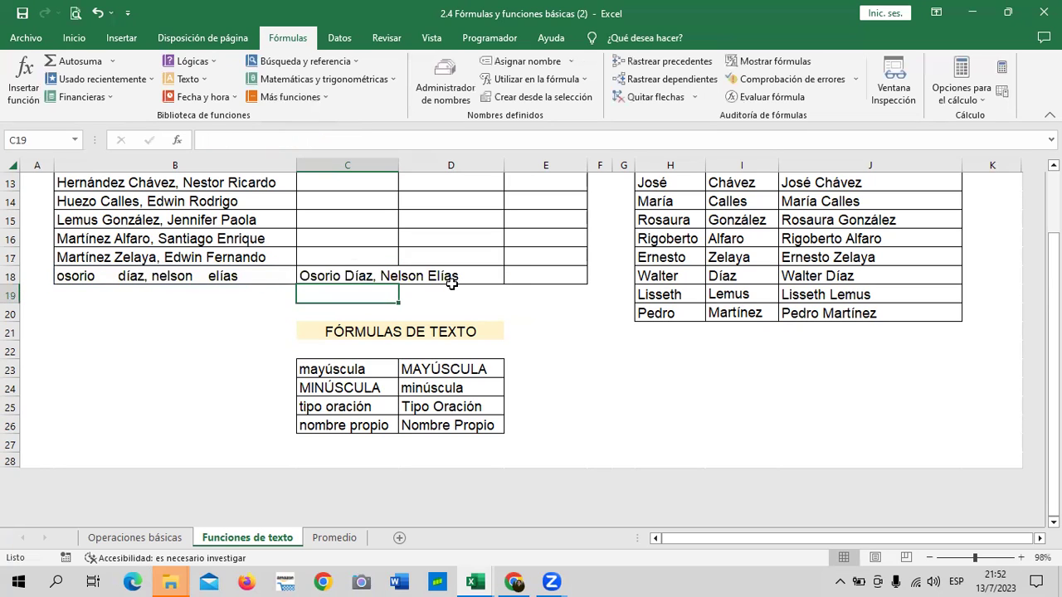
pyautogui.click(518, 329)
pyautogui.click(353, 275)
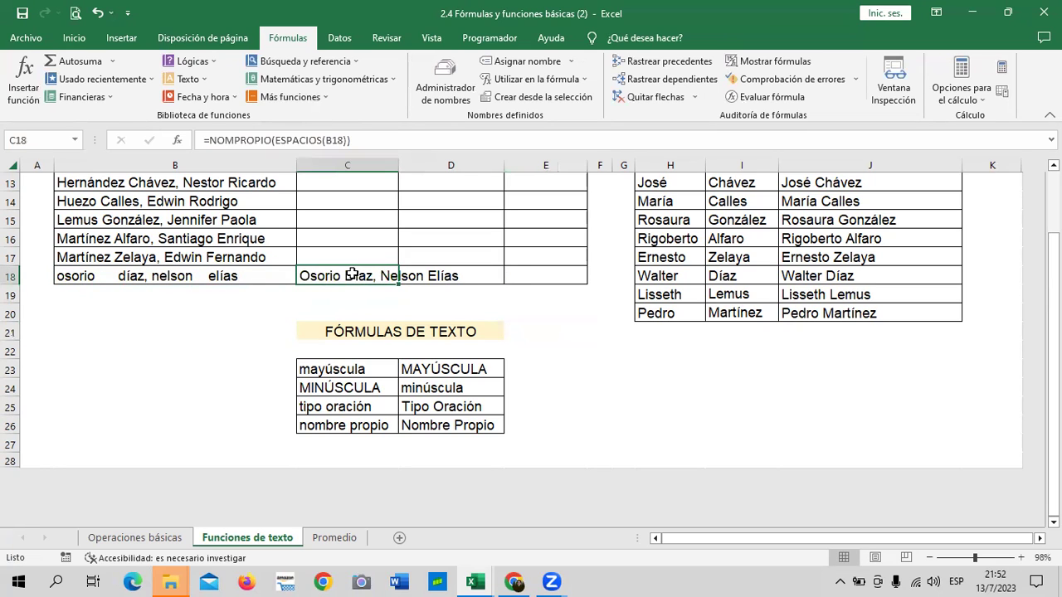
pyautogui.click(594, 352)
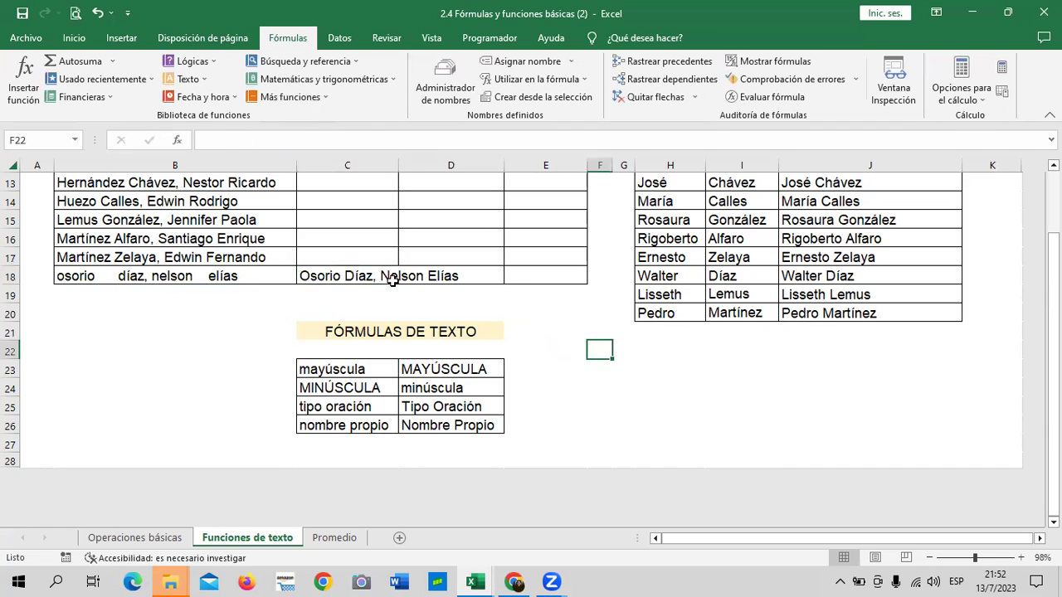
# Delete the cleanup formula from C18
pyautogui.click(360, 271)
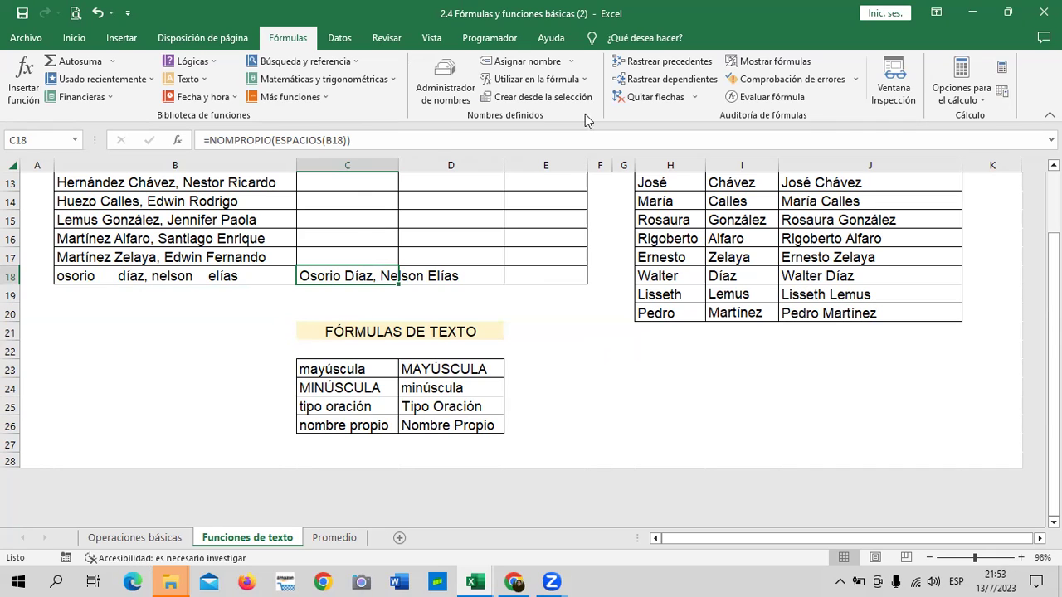
pyautogui.press('BackSpace')
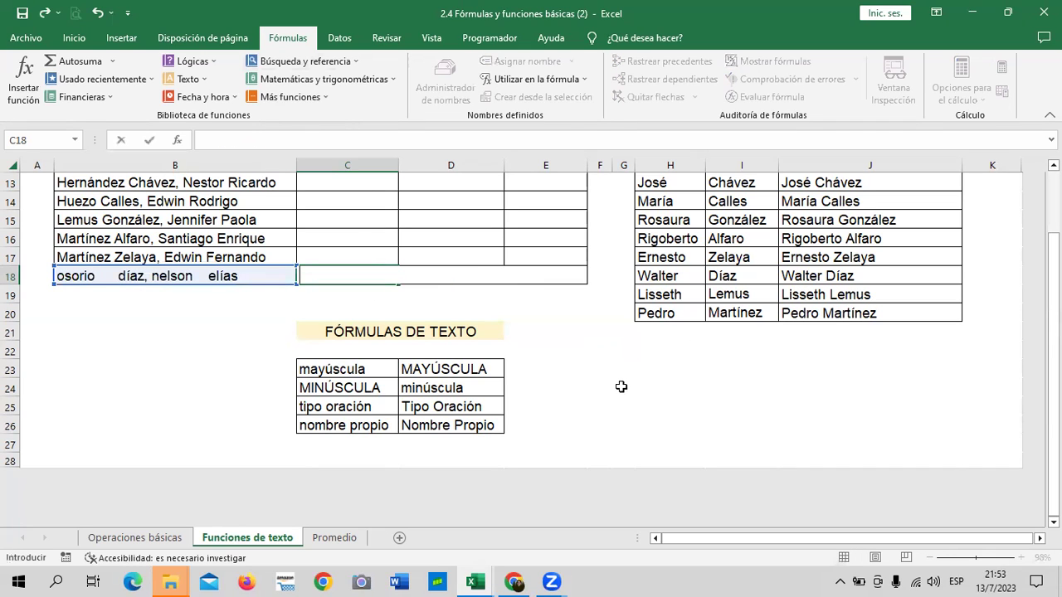
pyautogui.click(620, 386)
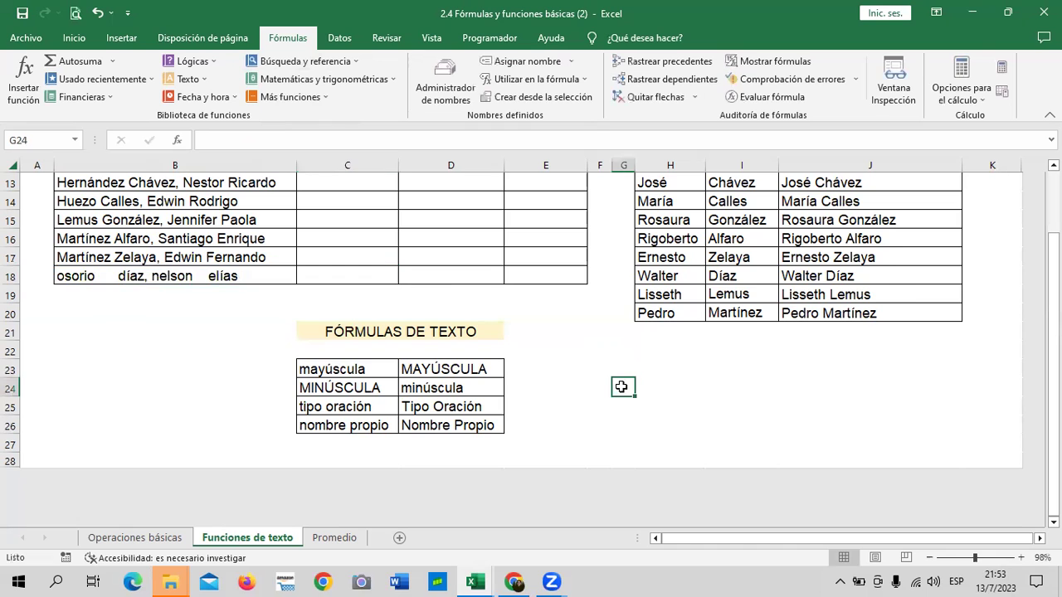
# Return to the top of the sheet and select C6 beside the first full name in B6
pyautogui.scroll(3, 604, 398)
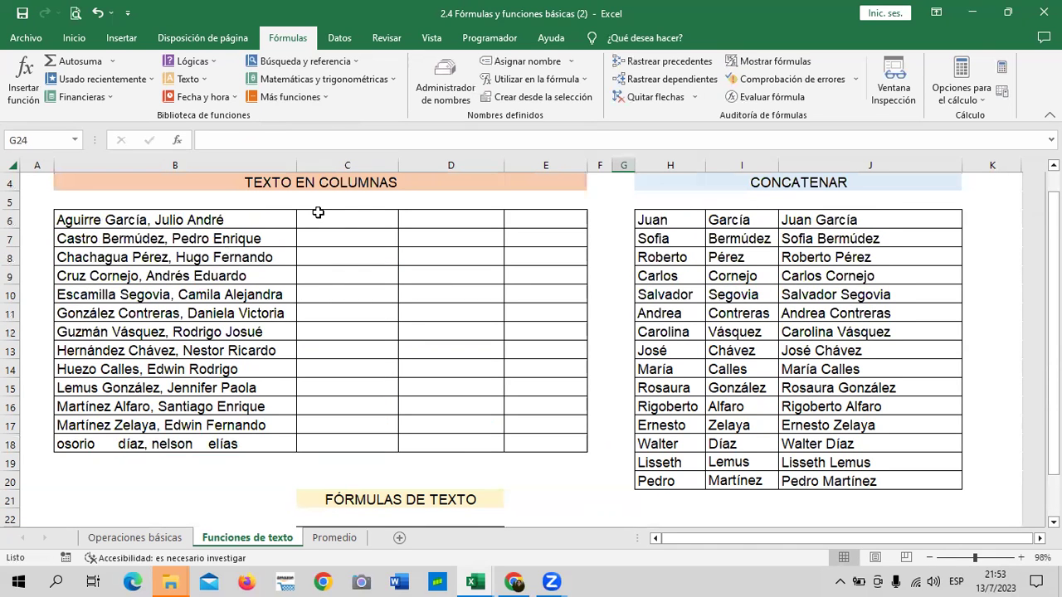
pyautogui.scroll(-2, 391, 394)
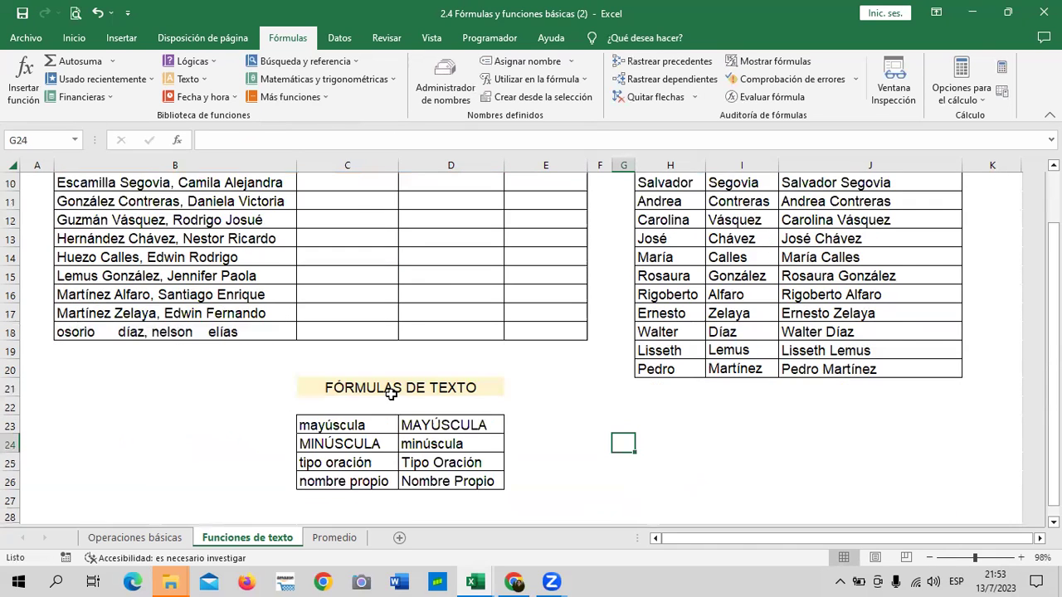
pyautogui.scroll(1, 391, 393)
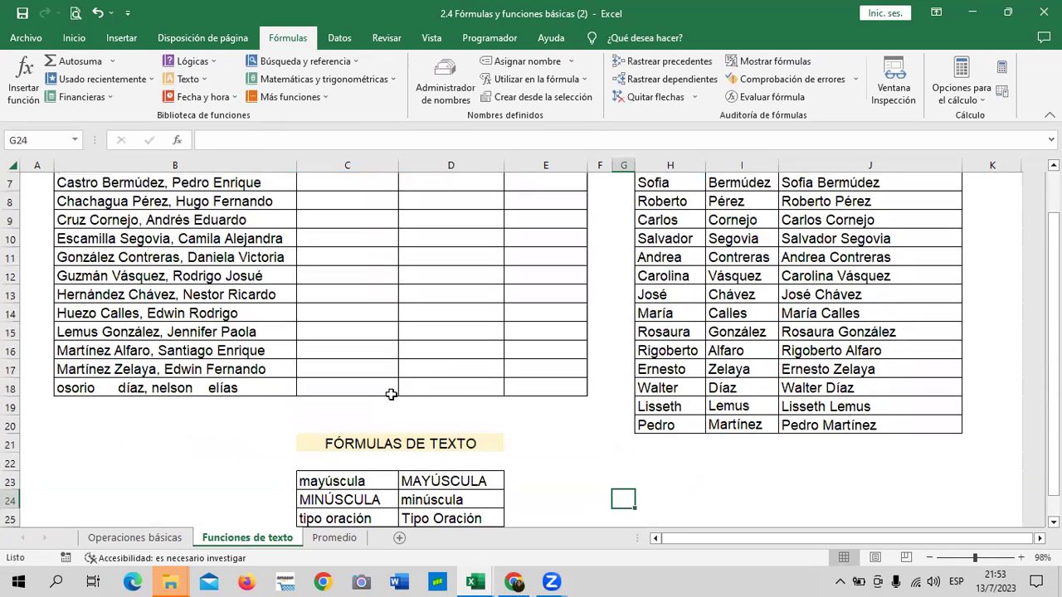
pyautogui.scroll(2, 390, 393)
pyautogui.click(204, 275)
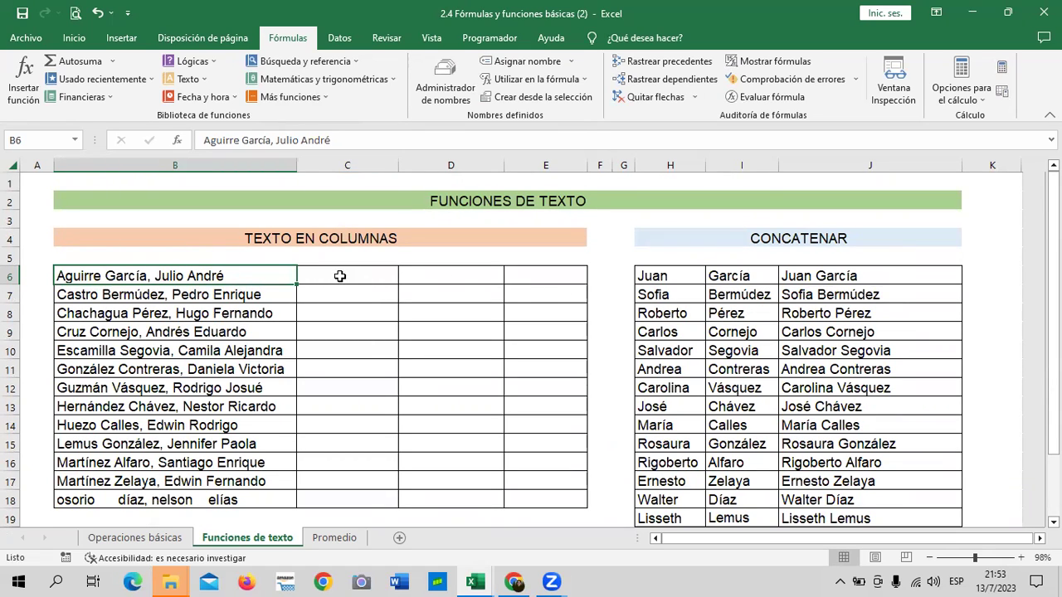
pyautogui.click(521, 274)
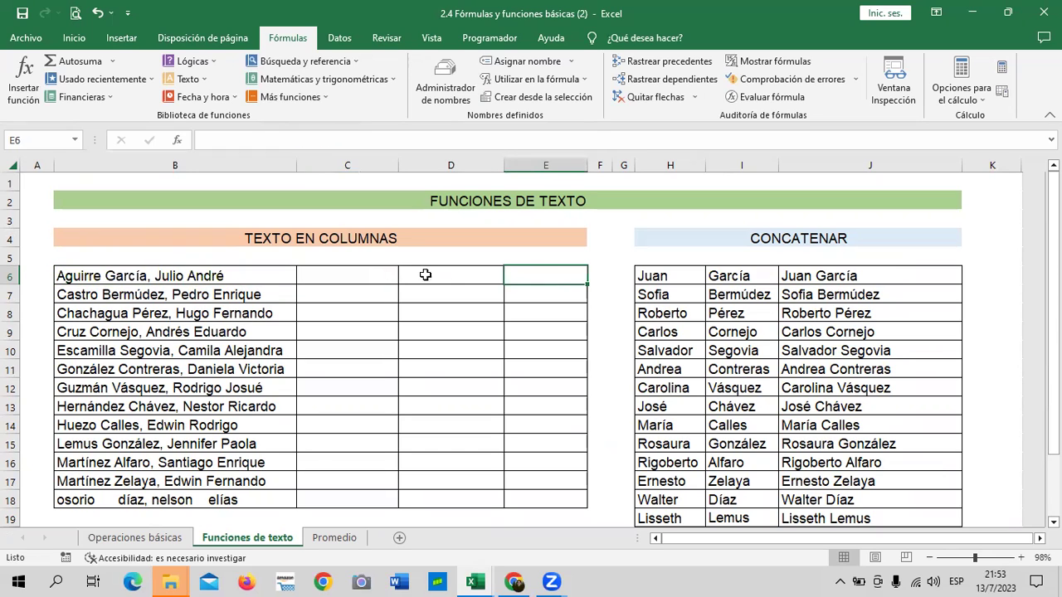
pyautogui.click(331, 277)
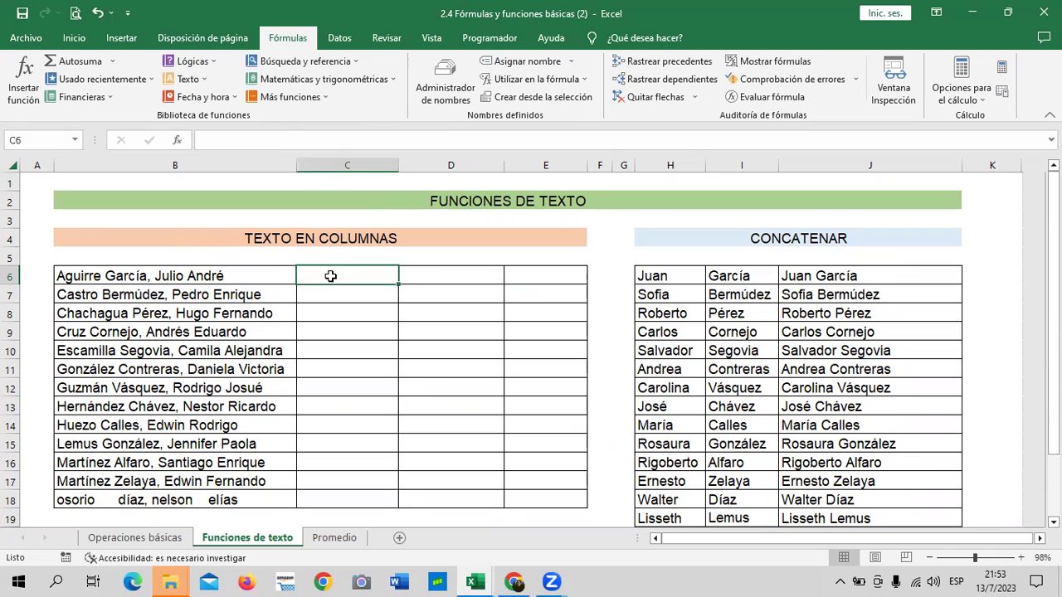
pyautogui.click(448, 271)
# Enter =IZQUIERDA(B6;15) in C6 to extract the first 15 characters of the name
pyautogui.click(539, 277)
pyautogui.click(477, 276)
pyautogui.click(365, 275)
pyautogui.write('=')
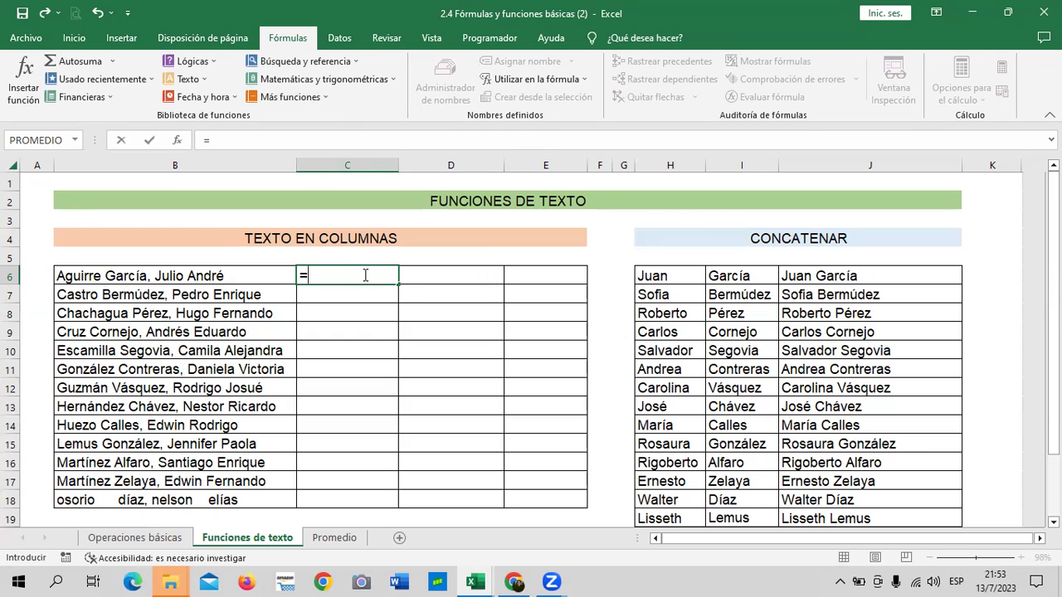
pyautogui.write('iz')
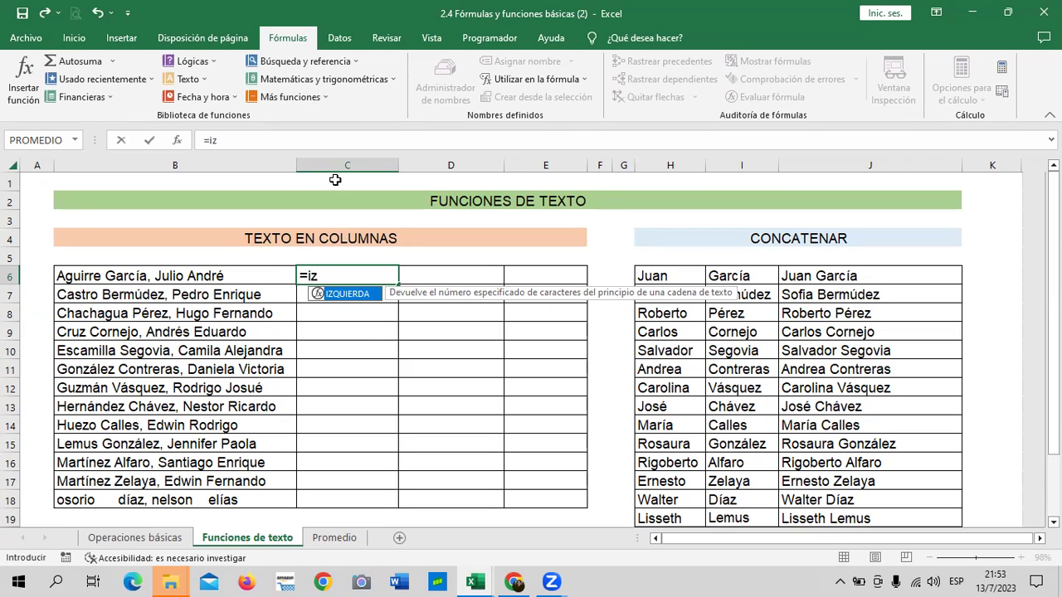
pyautogui.doubleClick(349, 294)
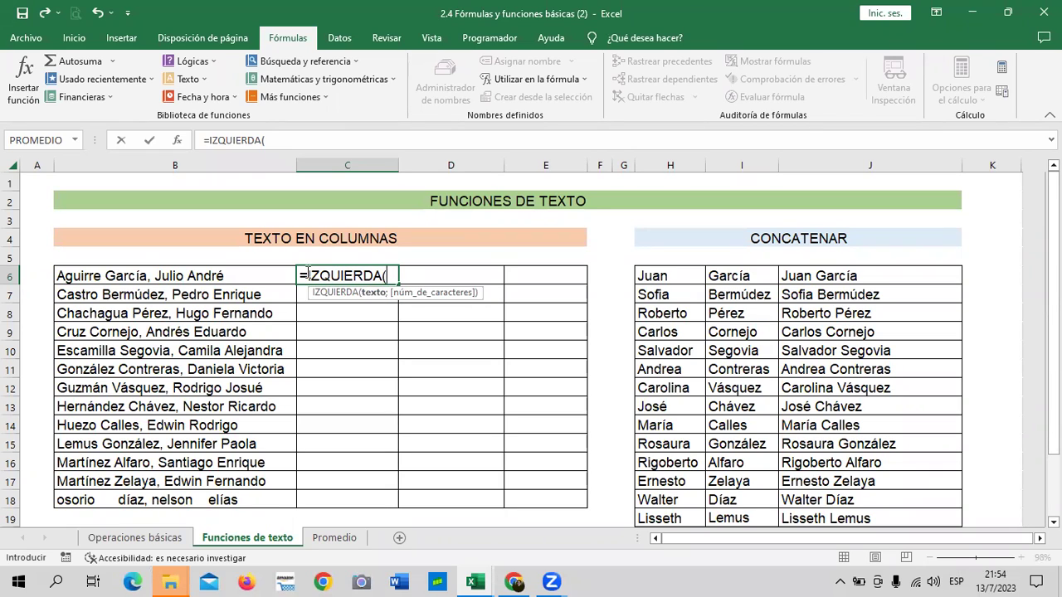
pyautogui.click(267, 274)
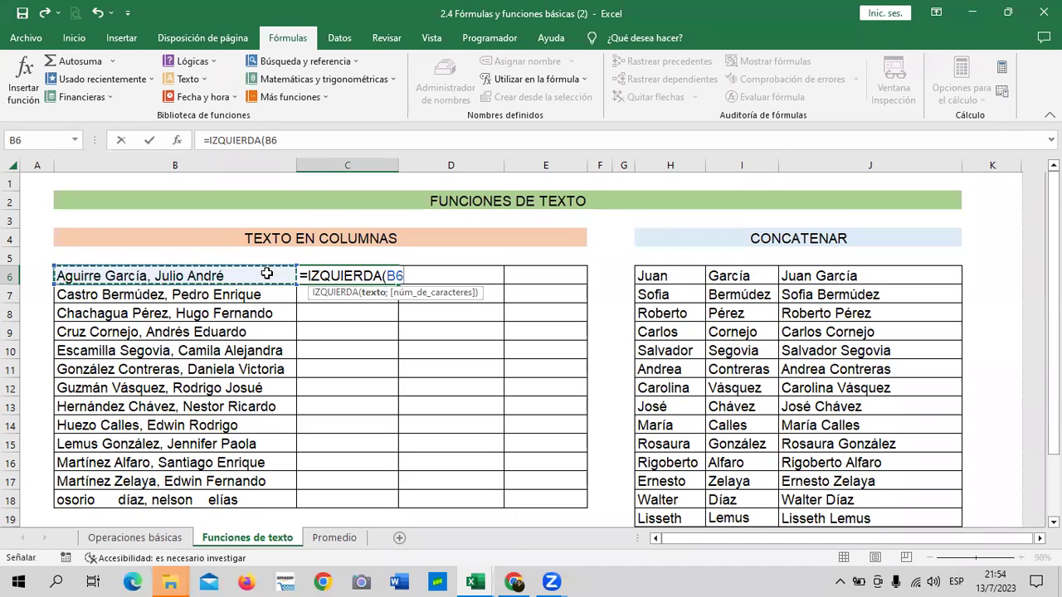
pyautogui.write(';15')
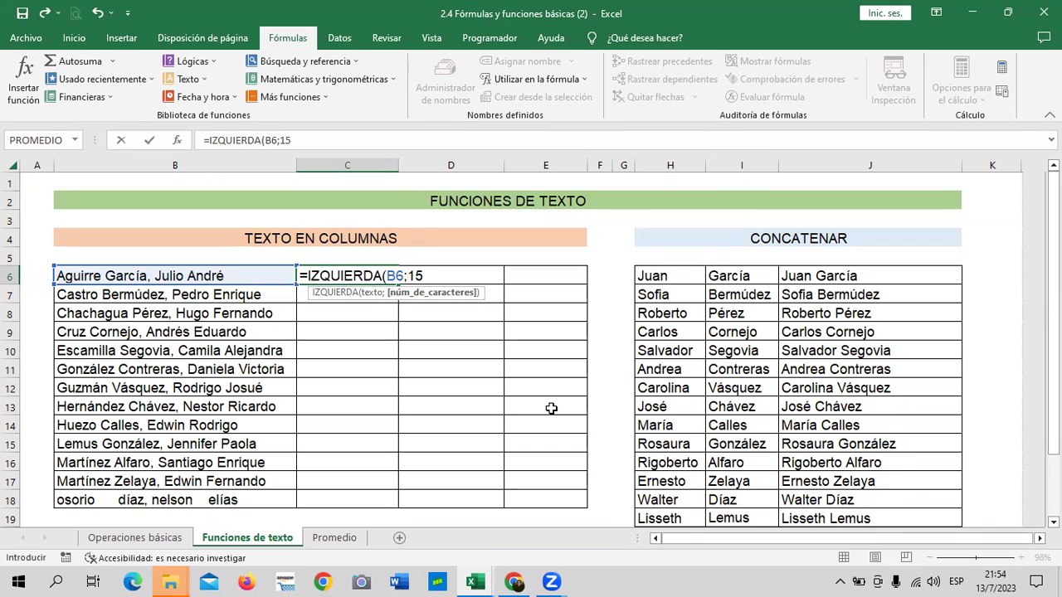
pyautogui.write(')')
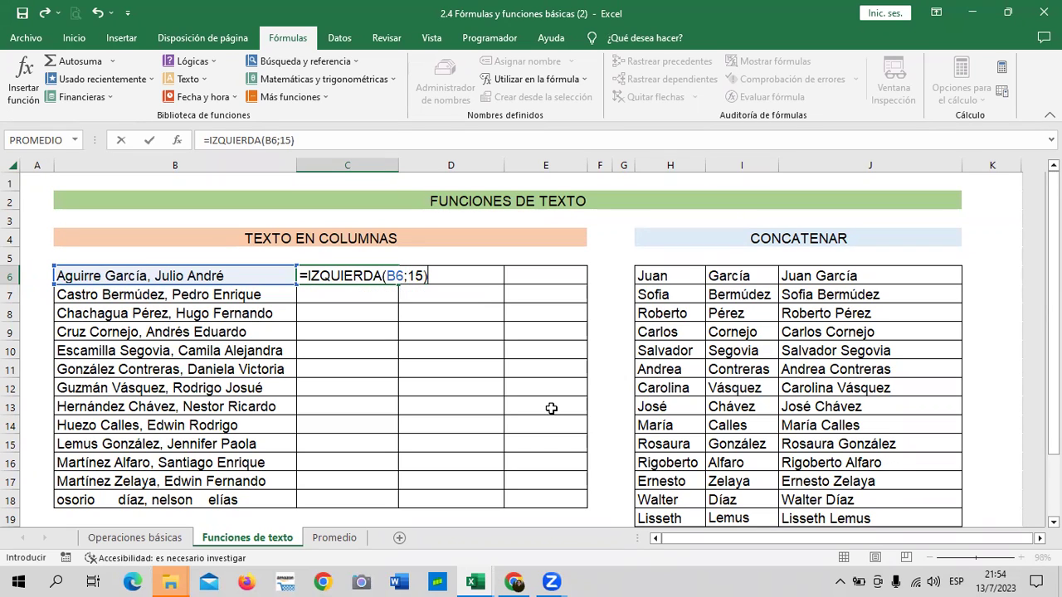
pyautogui.press('Return')
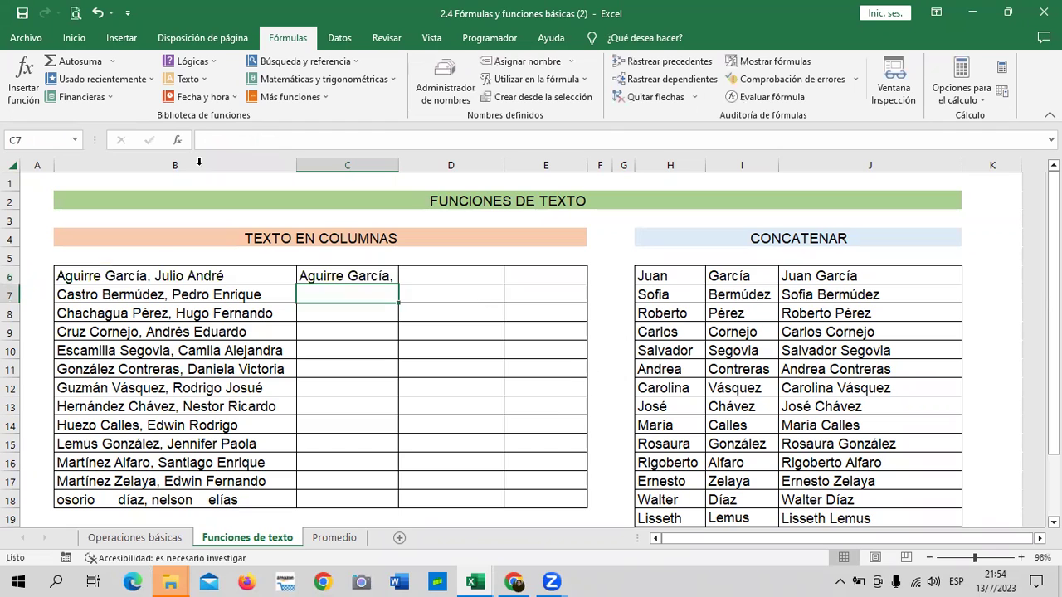
# Change C6's IZQUIERDA count to 14 characters and fill the formula down to C9
pyautogui.click(331, 275)
pyautogui.click(247, 276)
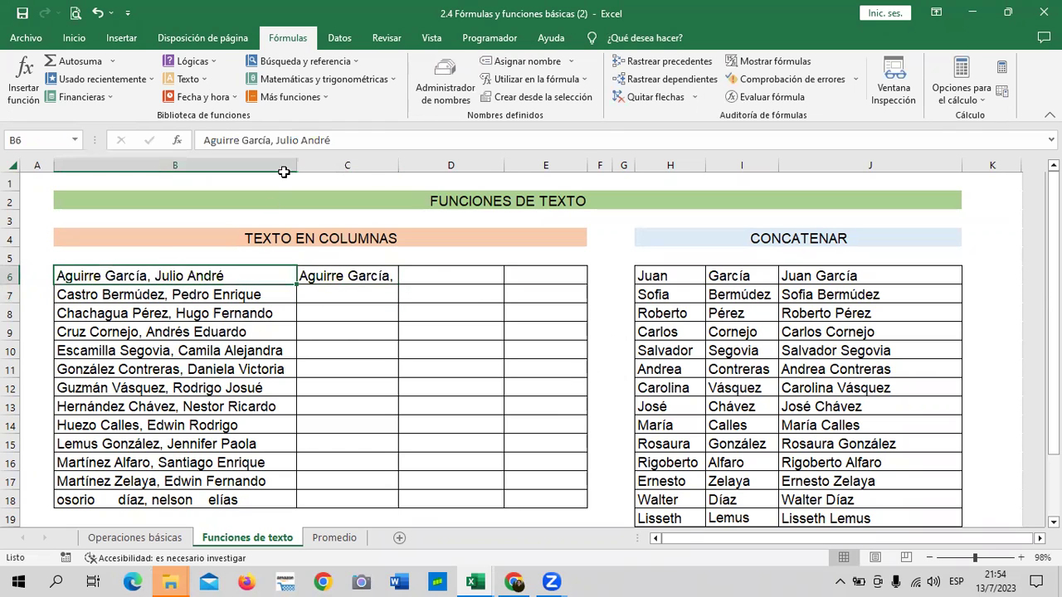
pyautogui.click(385, 277)
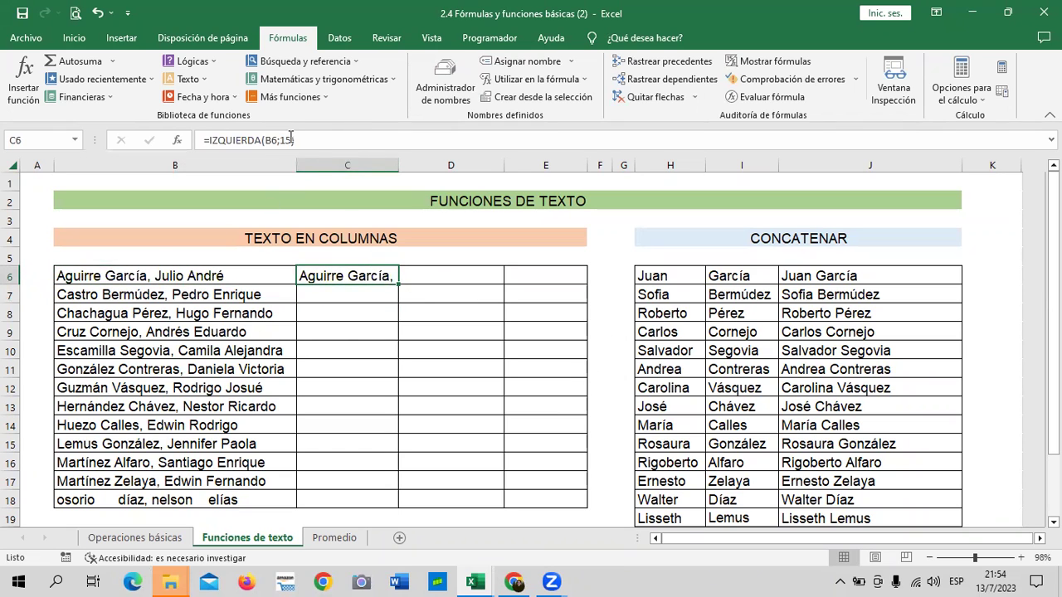
pyautogui.click(290, 139)
pyautogui.press('BackSpace')
pyautogui.write('4')
pyautogui.press('Return')
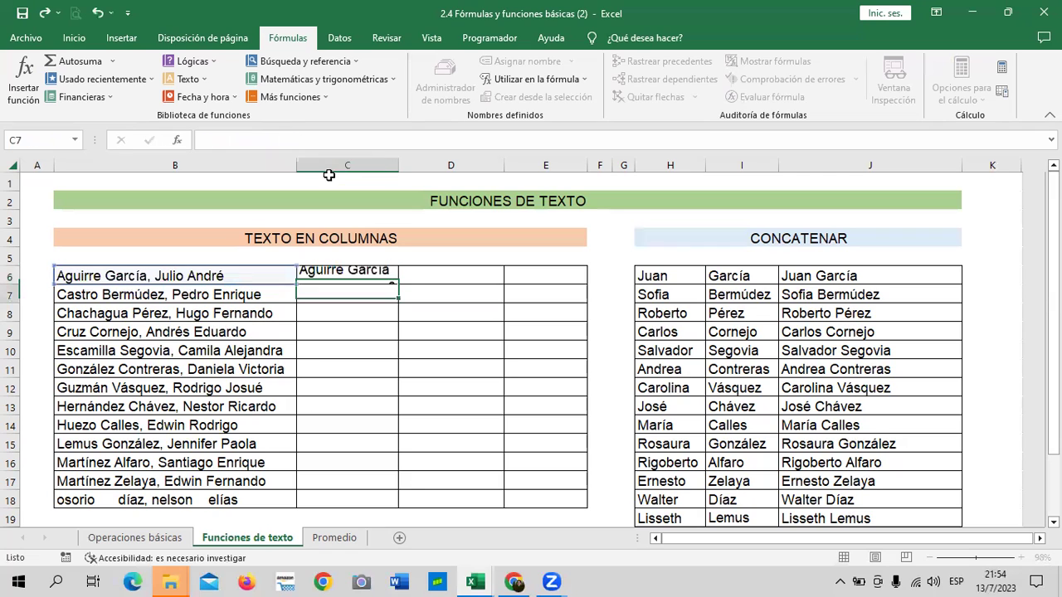
pyautogui.click(356, 275)
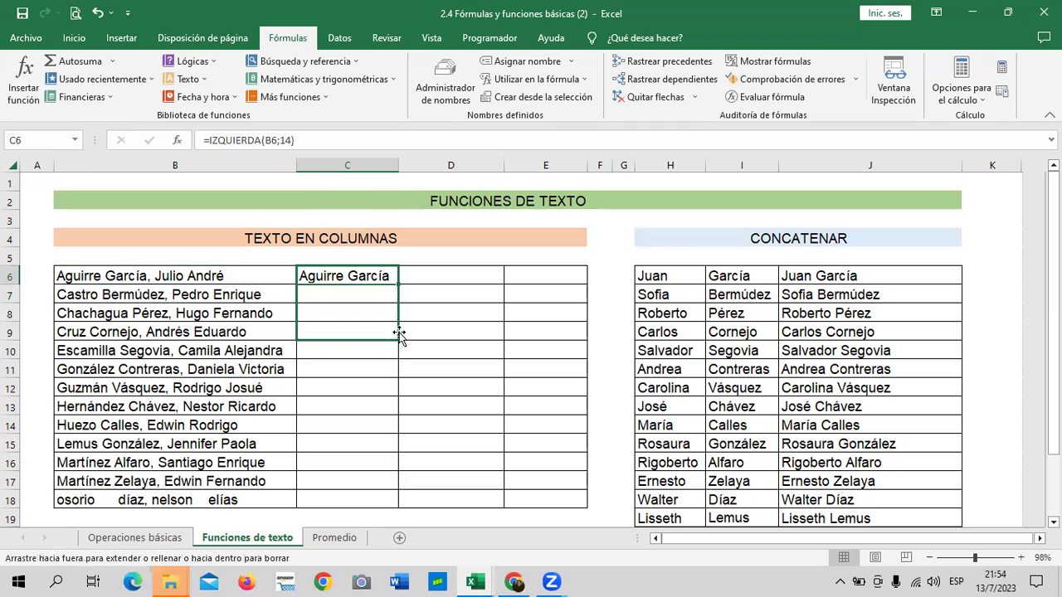
pyautogui.moveTo(398, 285); pyautogui.dragTo(398, 334)
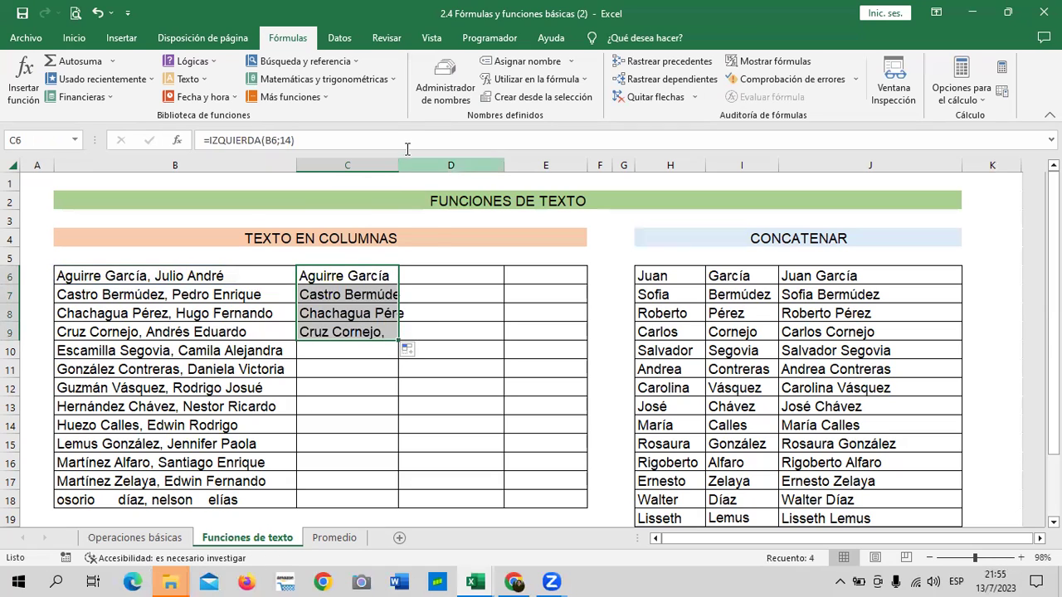
# Widen column C and dismiss the inconsistent-formula warning on C7
pyautogui.moveTo(398, 165); pyautogui.dragTo(438, 165)
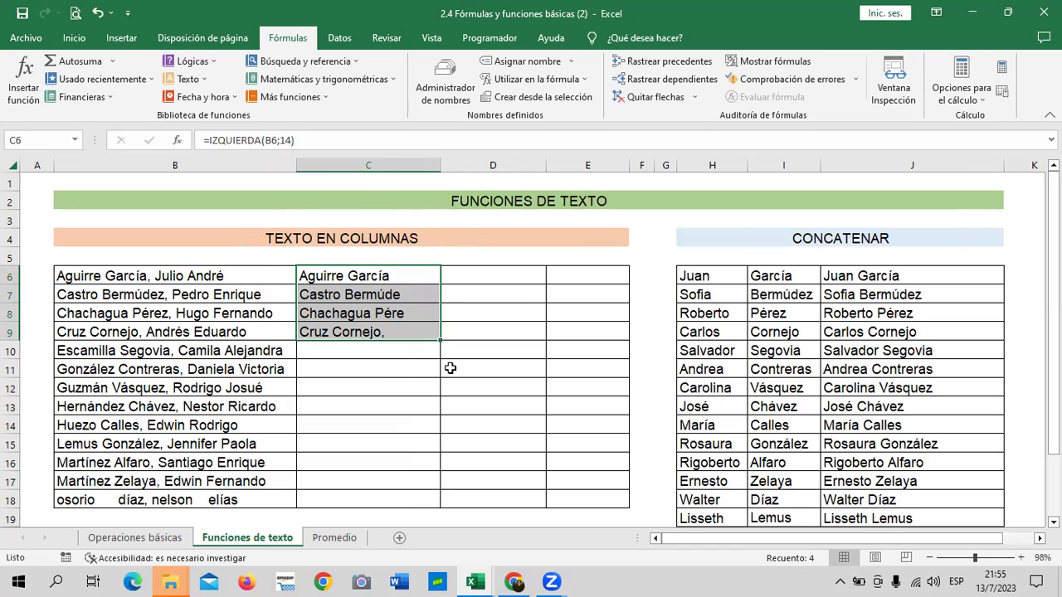
pyautogui.click(404, 294)
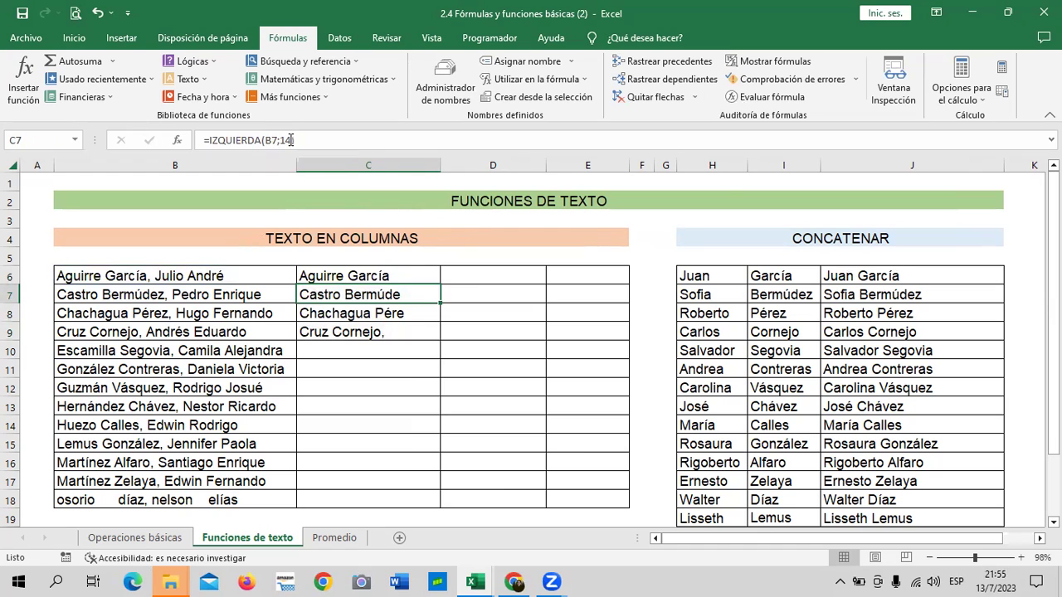
pyautogui.click(292, 141)
pyautogui.press('Return')
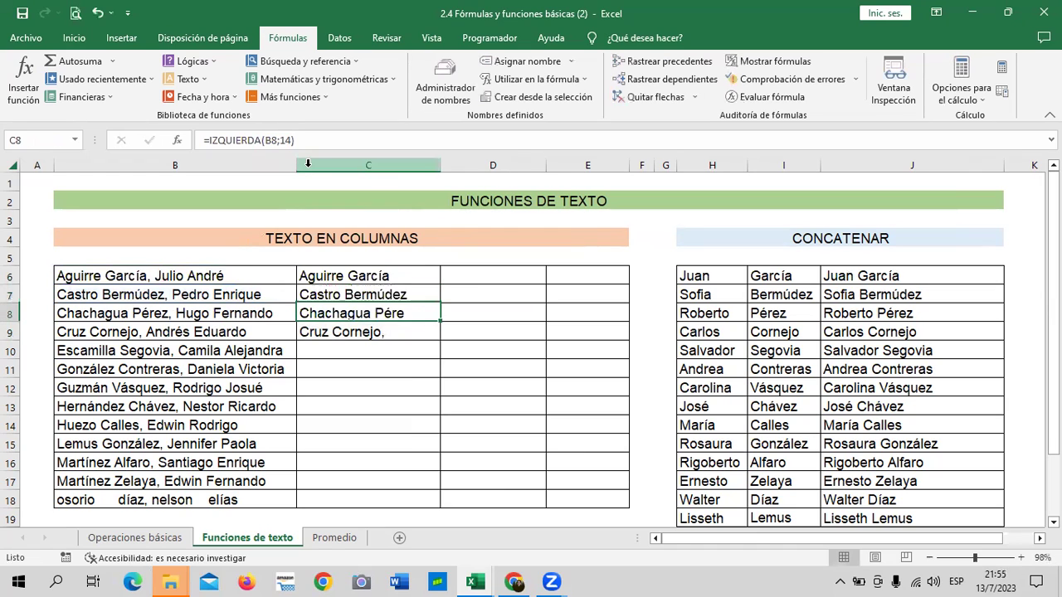
pyautogui.click(363, 295)
pyautogui.click(280, 294)
pyautogui.click(209, 373)
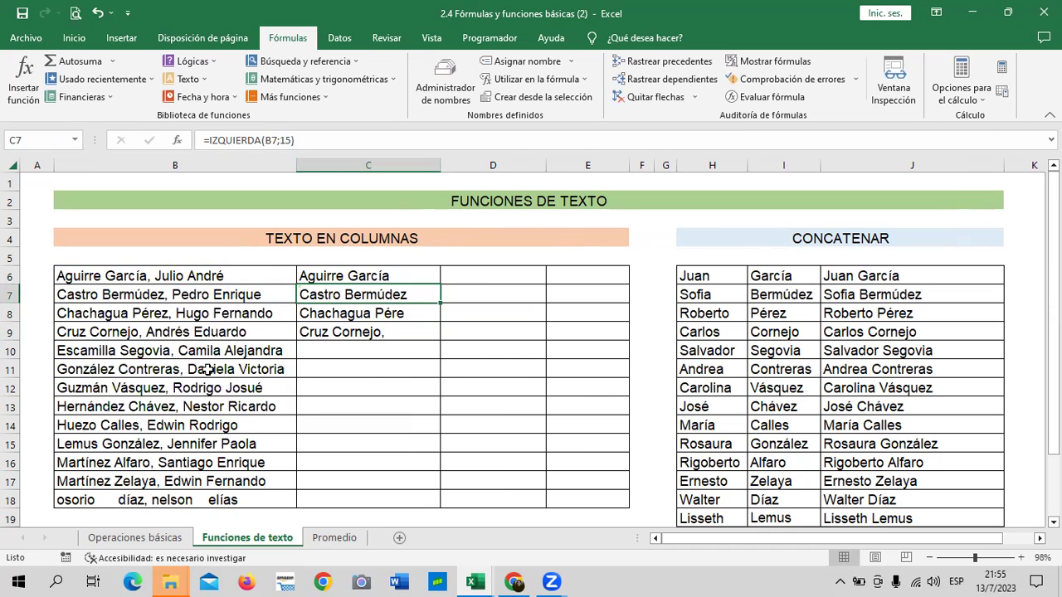
# Set C8's IZQUIERDA character count to 15
pyautogui.click(421, 319)
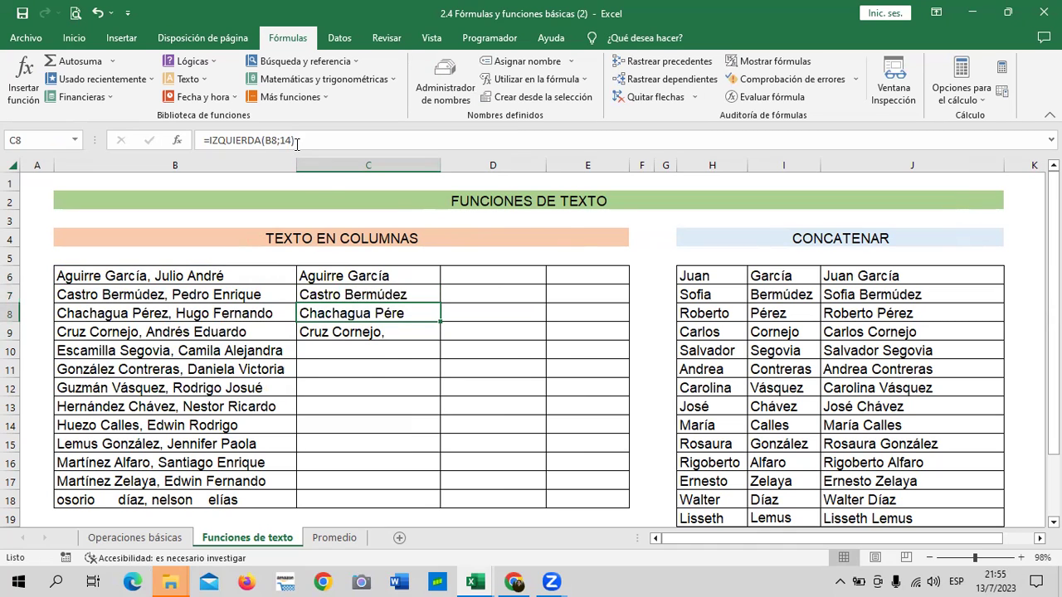
pyautogui.click(289, 140)
pyautogui.press('BackSpace')
pyautogui.write('5')
pyautogui.press('Return')
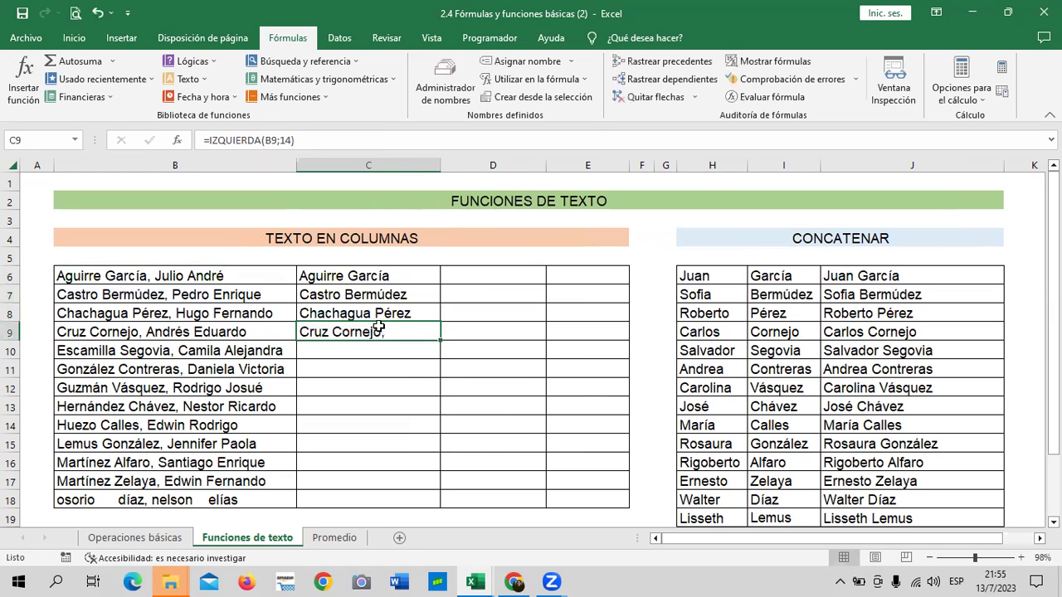
pyautogui.click(290, 140)
pyautogui.press('BackSpace')
pyautogui.write('3')
pyautogui.press('Return')
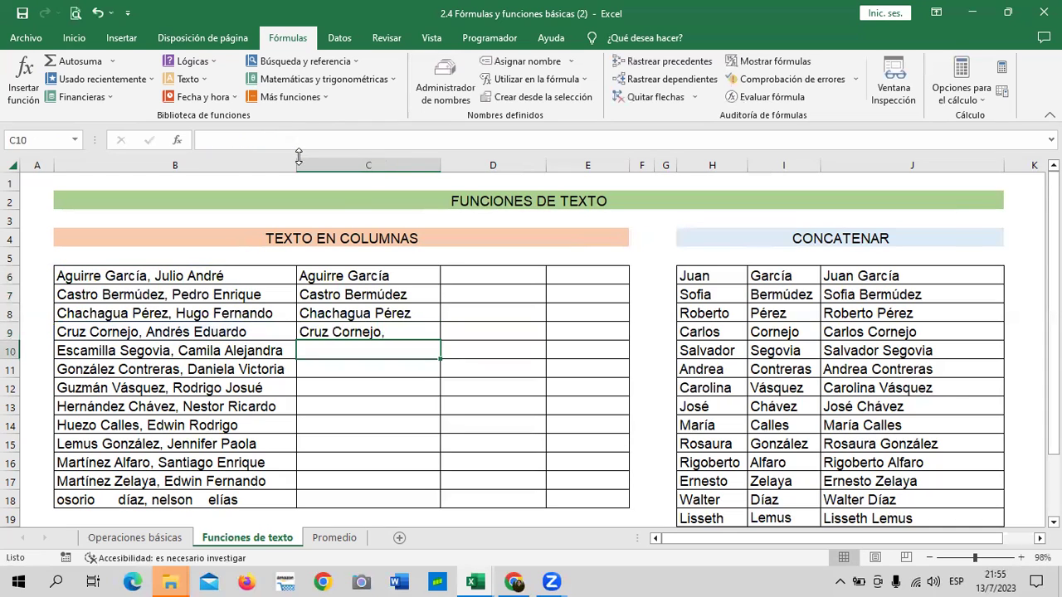
pyautogui.click(385, 335)
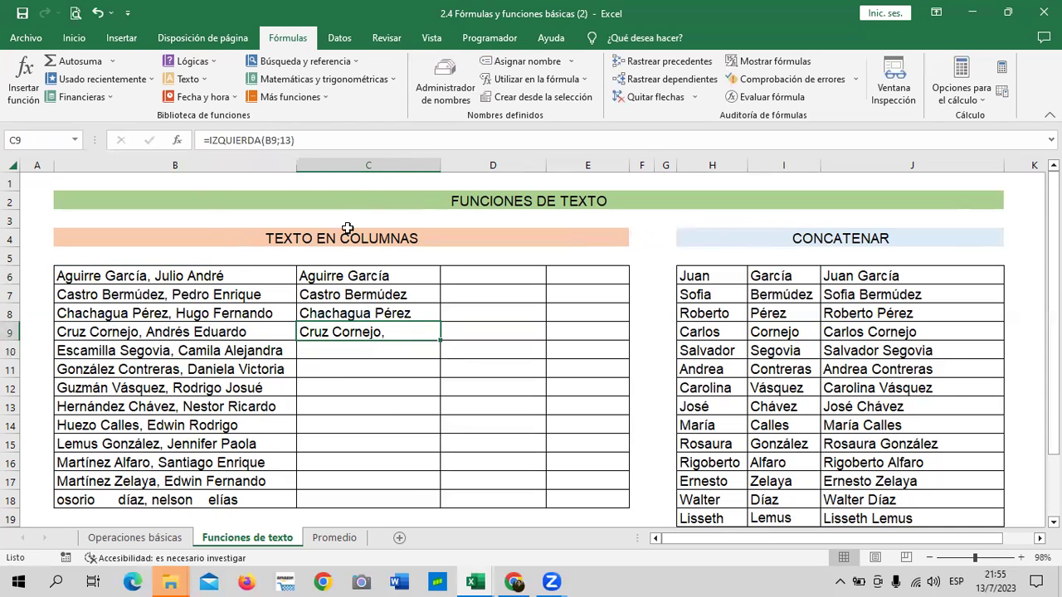
pyautogui.click(290, 140)
pyautogui.press('BackSpace')
pyautogui.write('2')
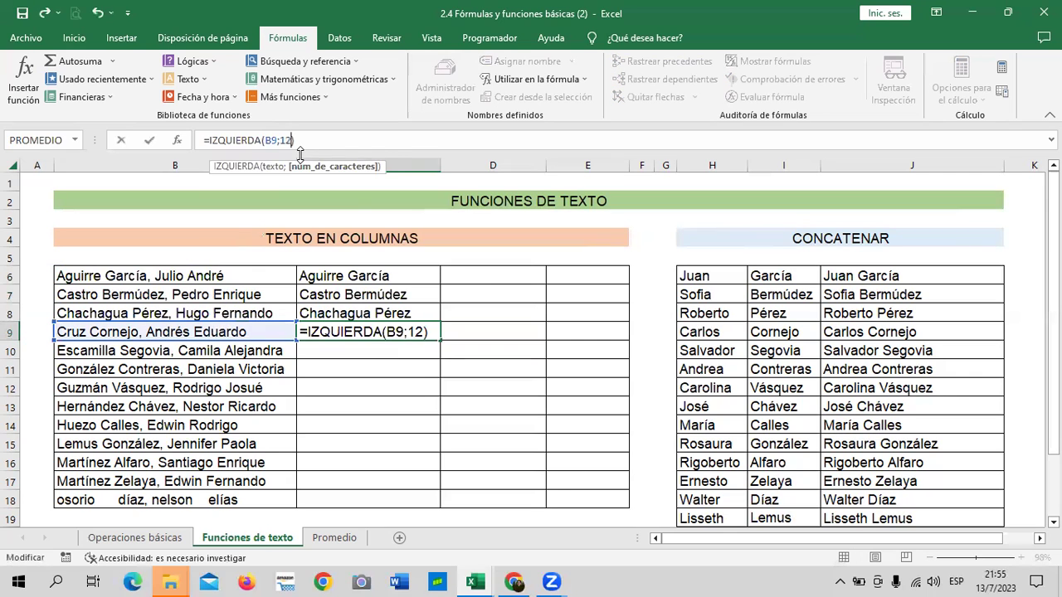
pyautogui.press('Return')
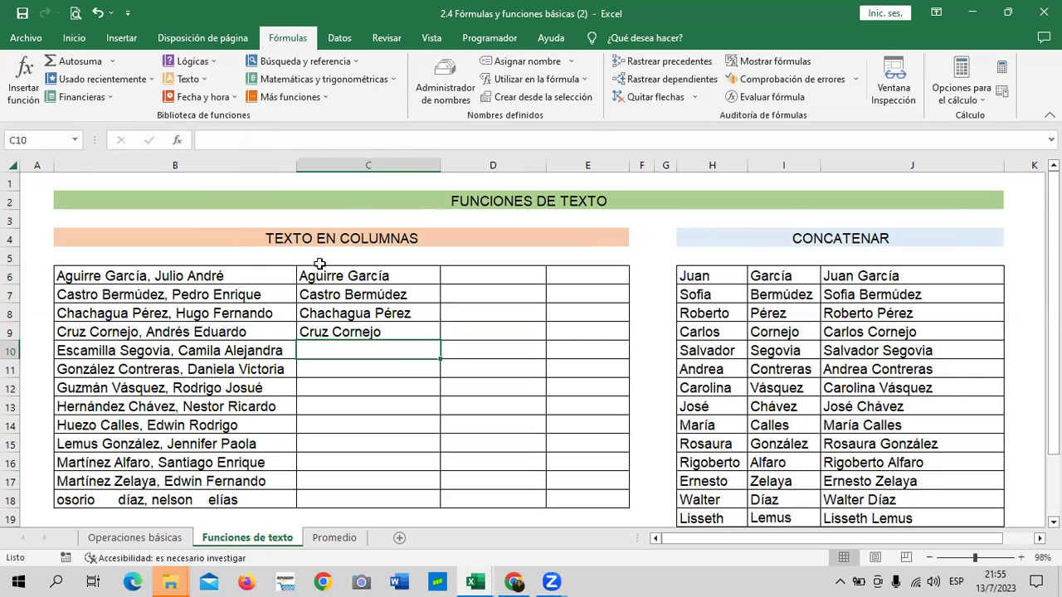
# Narrow columns C and D slightly to fit the surnames
pyautogui.click(353, 326)
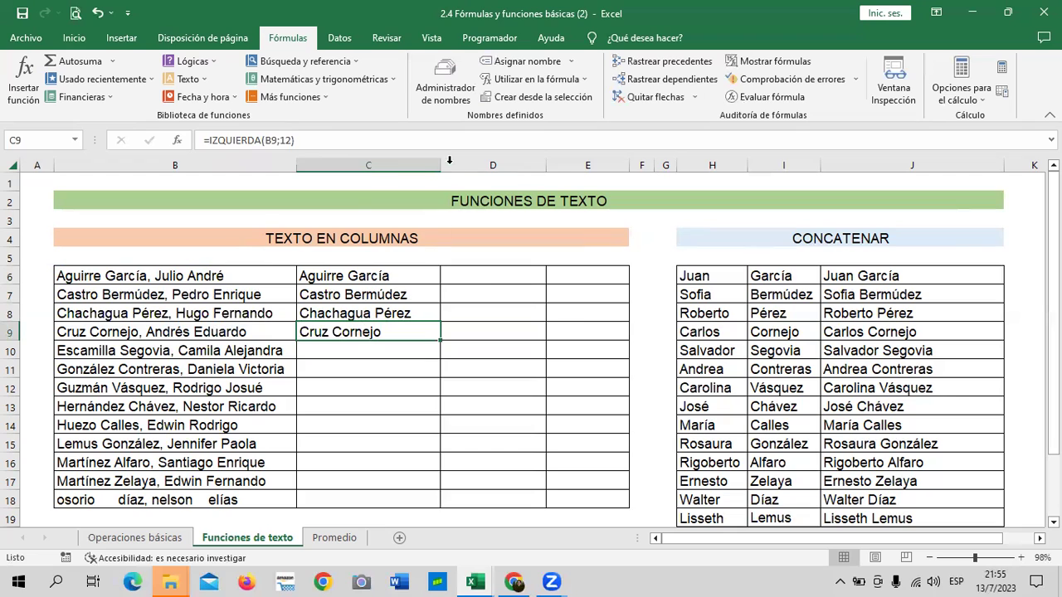
pyautogui.moveTo(442, 161); pyautogui.dragTo(432, 161)
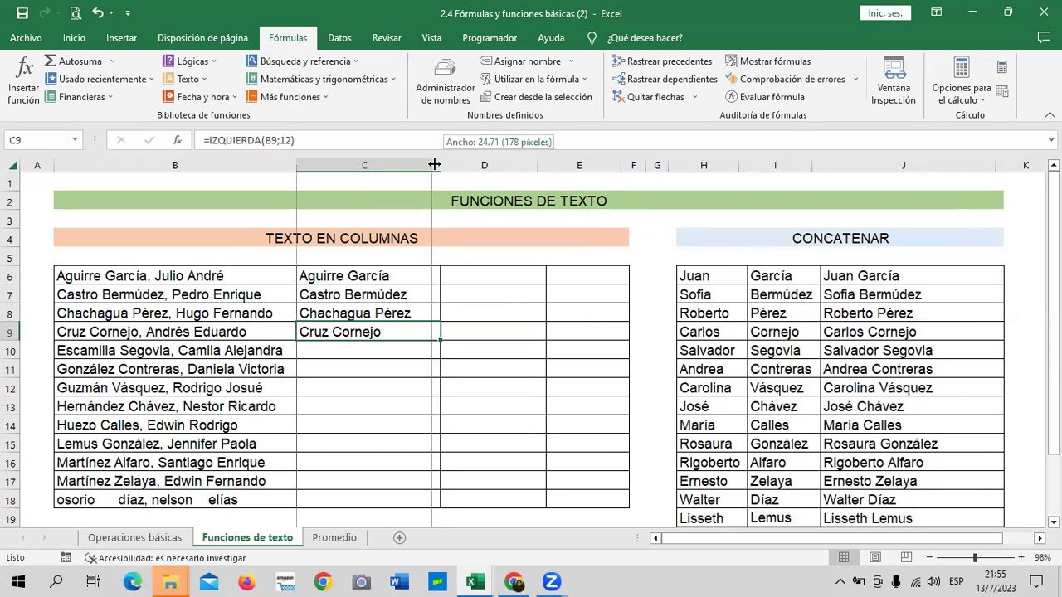
pyautogui.click(467, 465)
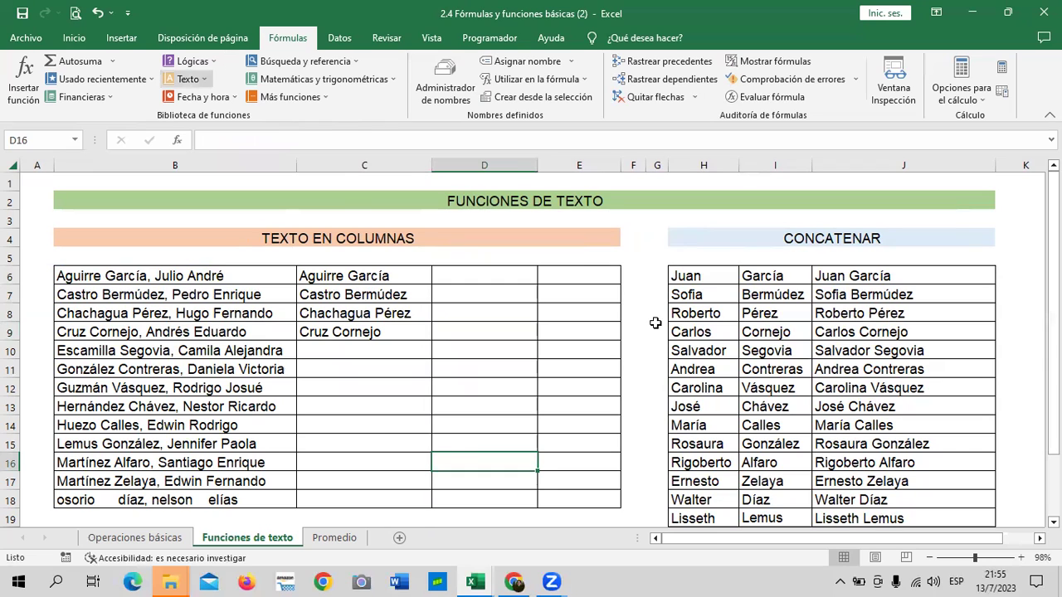
pyautogui.click(587, 273)
pyautogui.moveTo(537, 165); pyautogui.dragTo(533, 165)
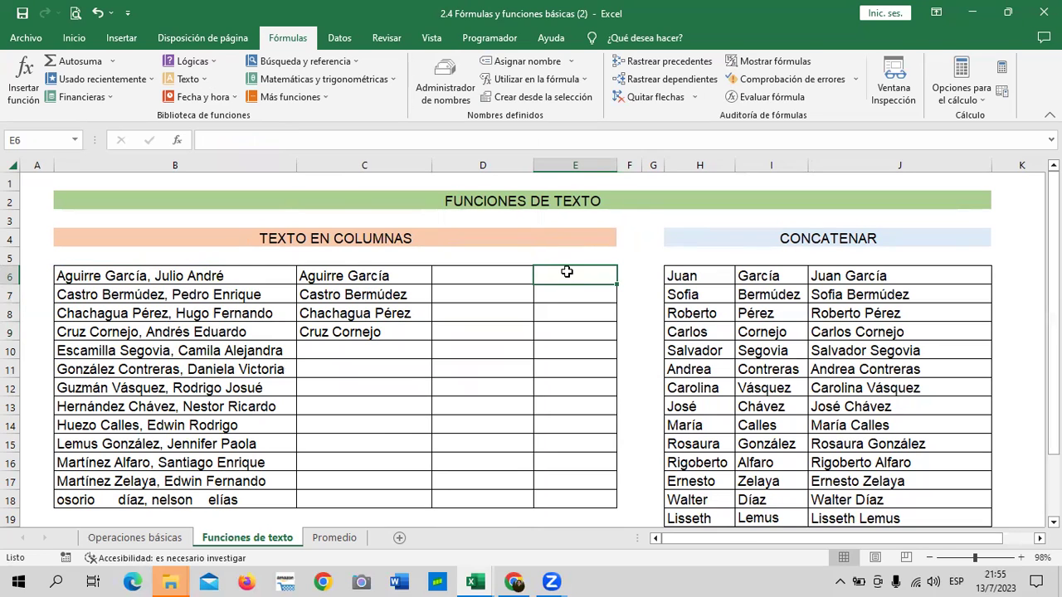
# Enter =DERECHA(B6;6) in E6 so it returns André
pyautogui.write('=d')
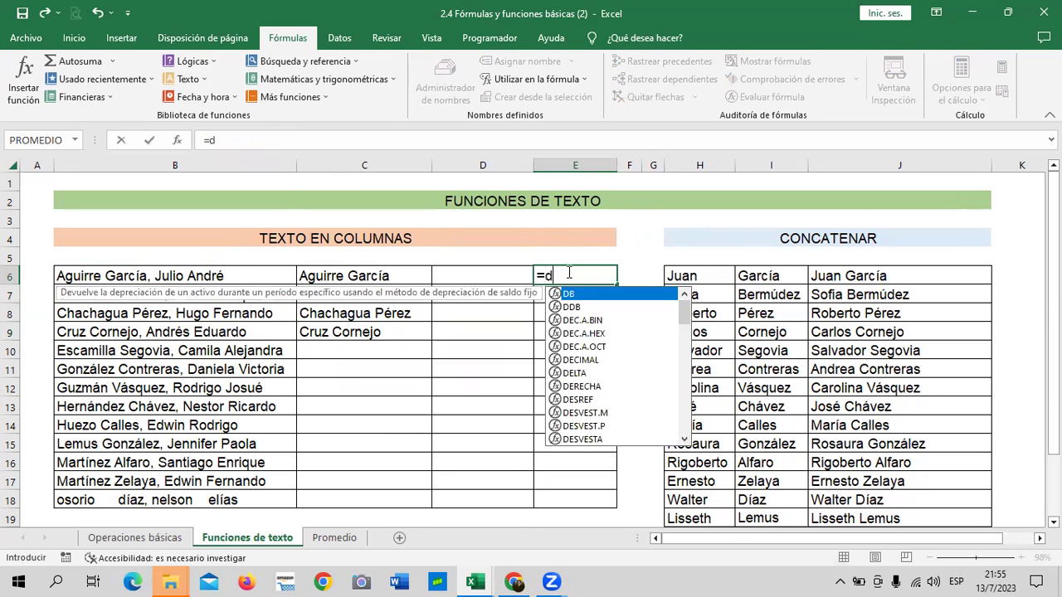
pyautogui.write('ere')
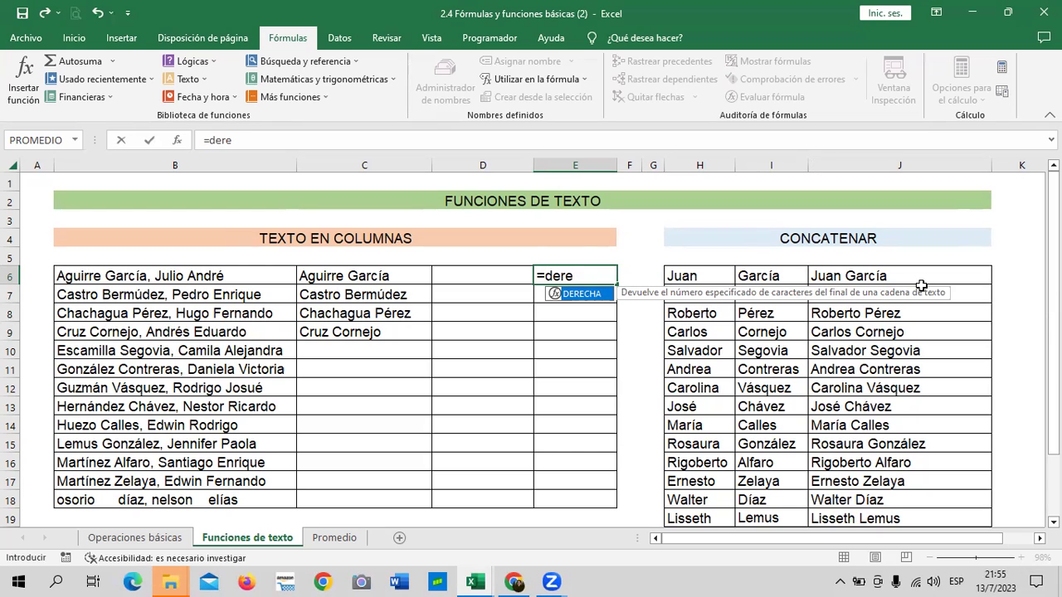
pyautogui.doubleClick(579, 294)
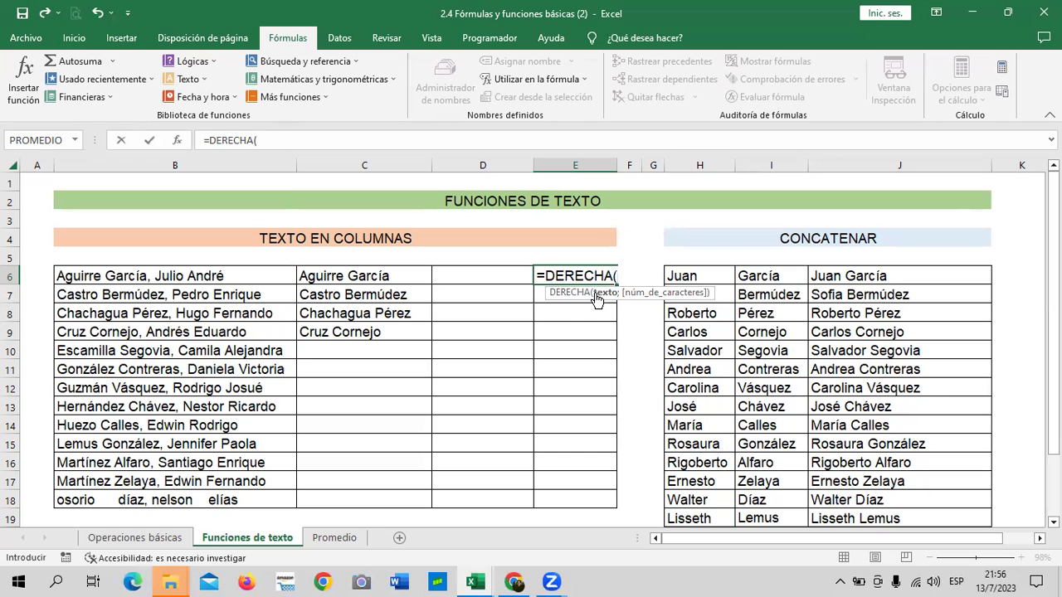
pyautogui.click(265, 274)
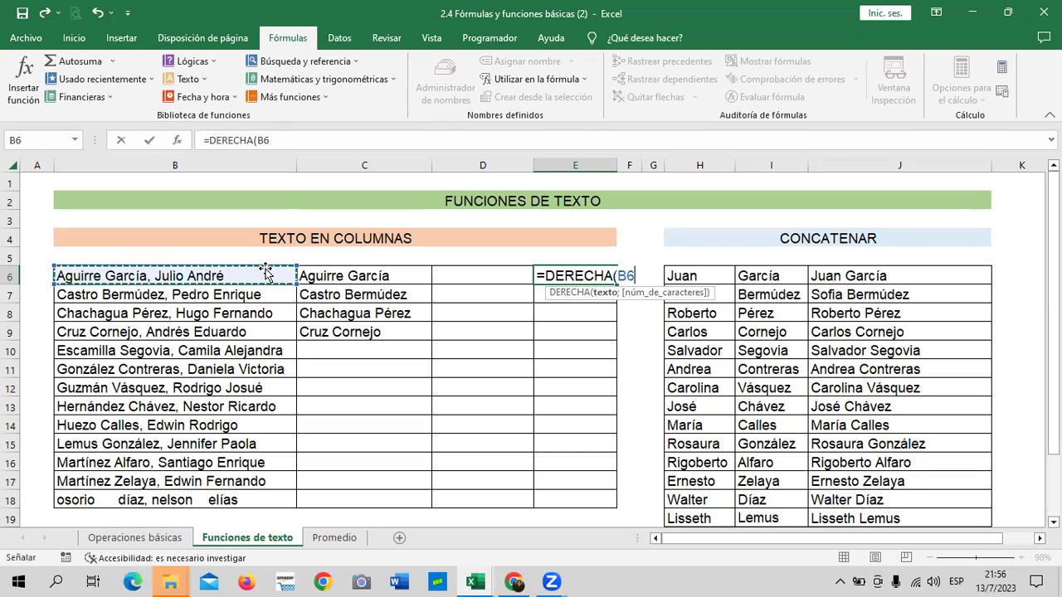
pyautogui.write(';')
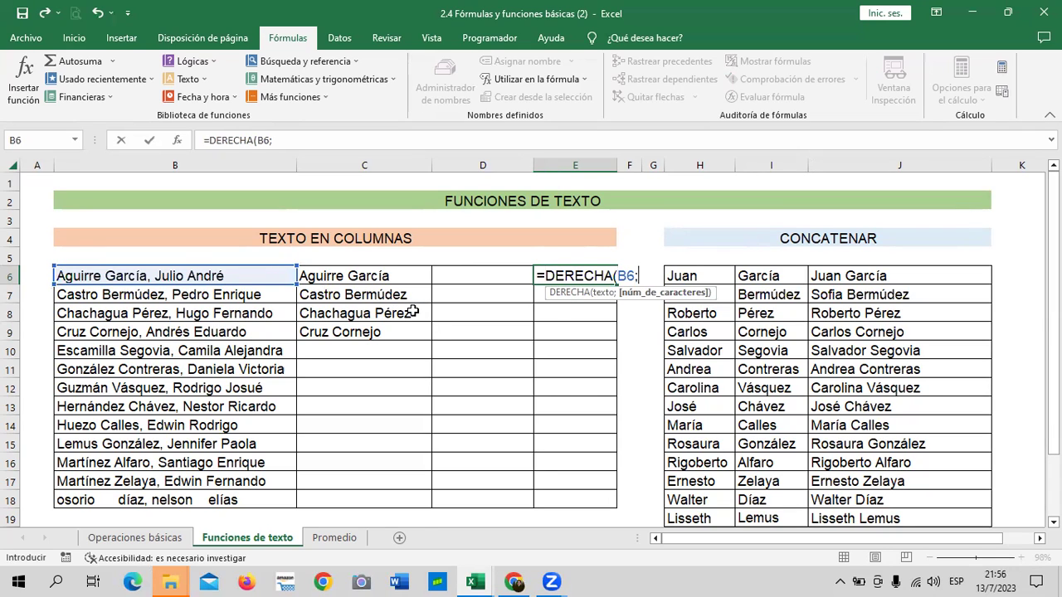
pyautogui.write(')')
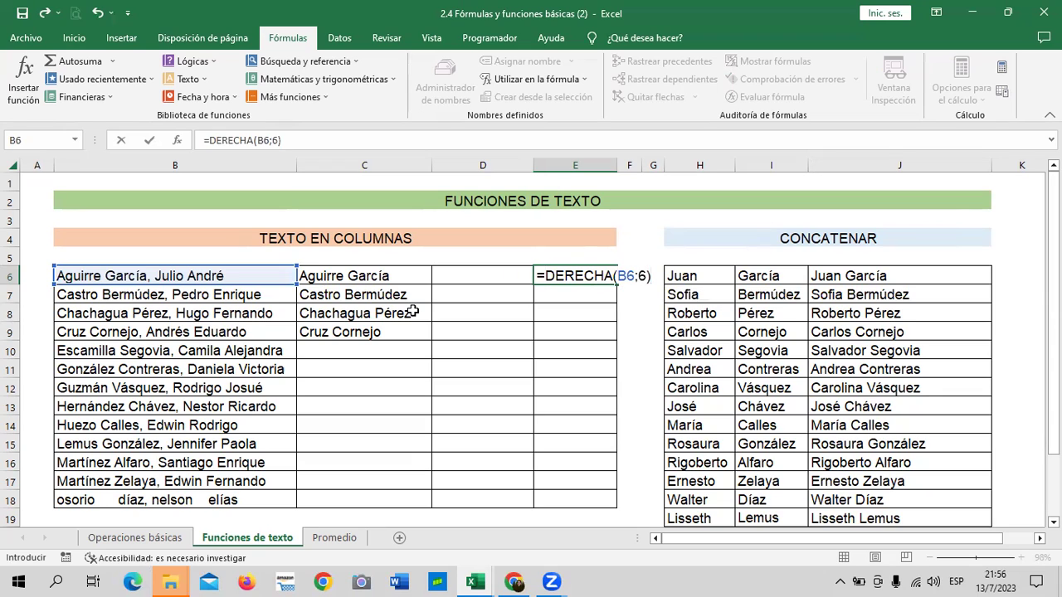
pyautogui.press('Return')
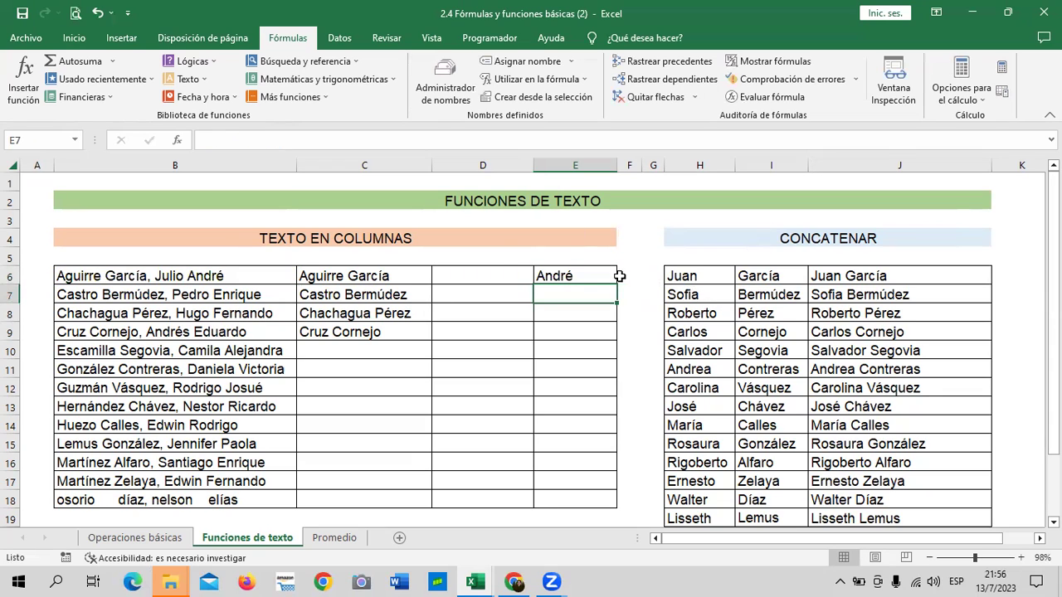
# Fill the DERECHA formula from E6 down to E10
pyautogui.click(597, 276)
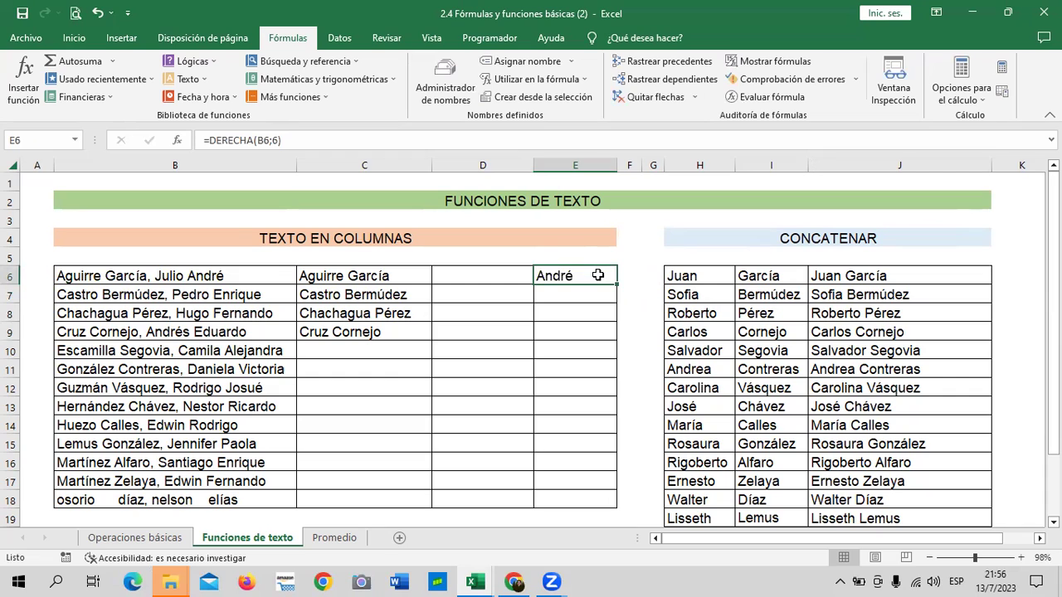
pyautogui.moveTo(614, 284); pyautogui.dragTo(622, 357)
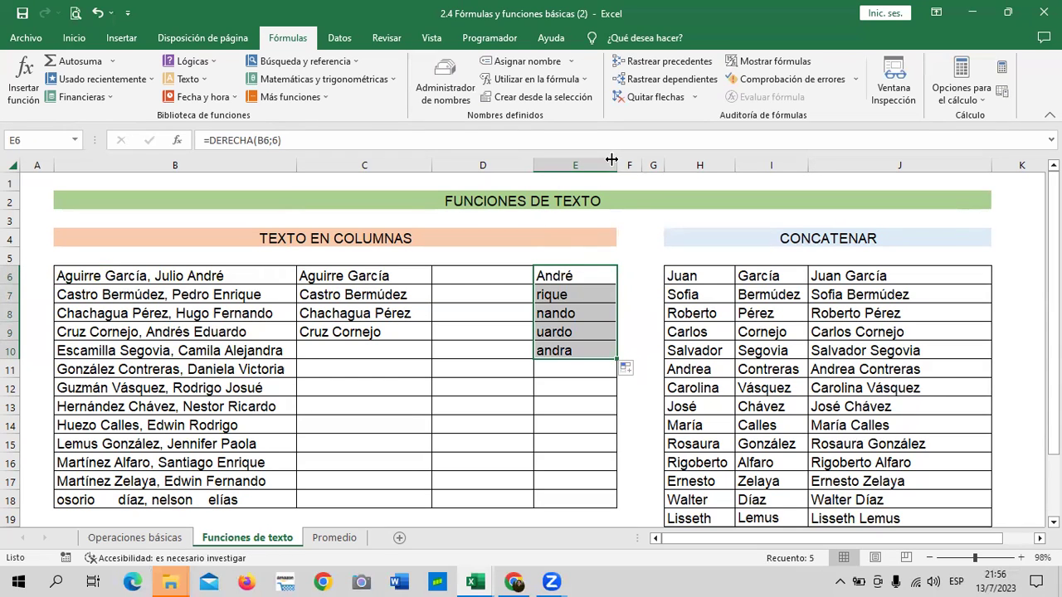
pyautogui.moveTo(583, 290); pyautogui.dragTo(582, 309)
pyautogui.click(583, 290)
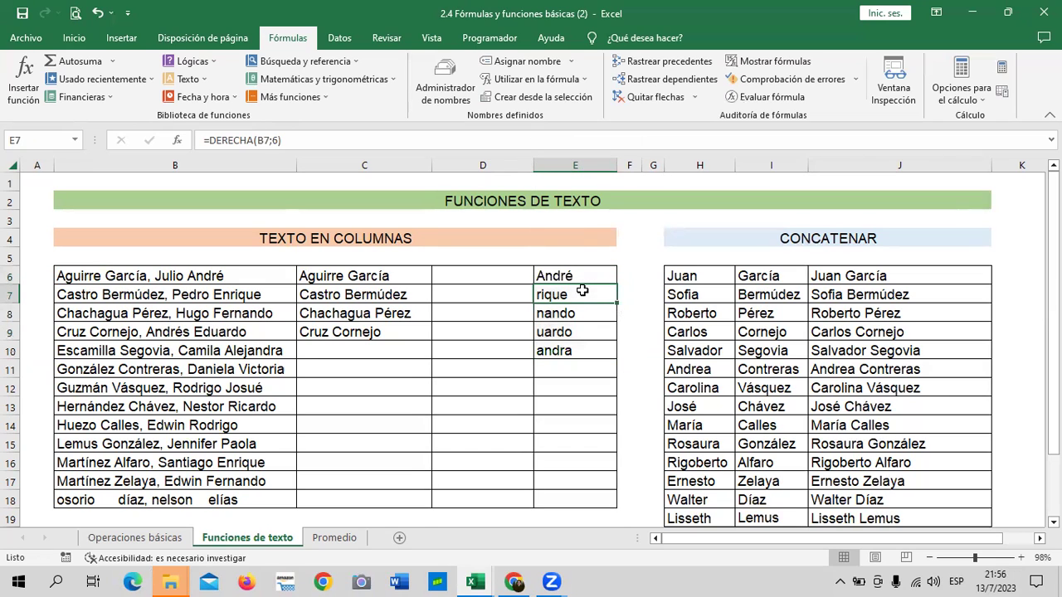
# Set E7's DERECHA character count to 7 so it shows Enrique
pyautogui.click(279, 140)
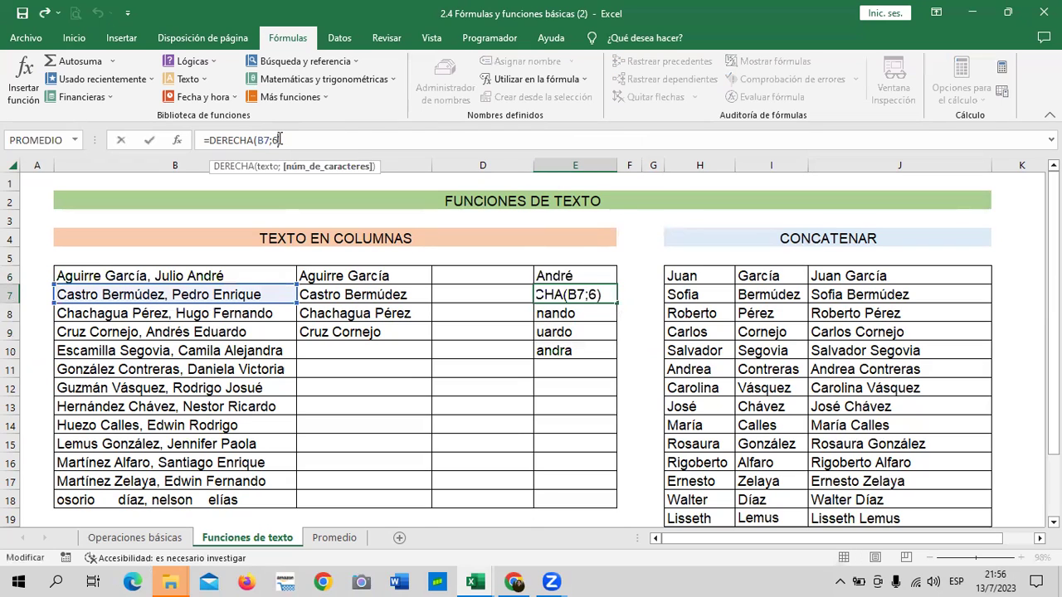
pyautogui.press('BackSpace')
pyautogui.write('8')
pyautogui.press('Return')
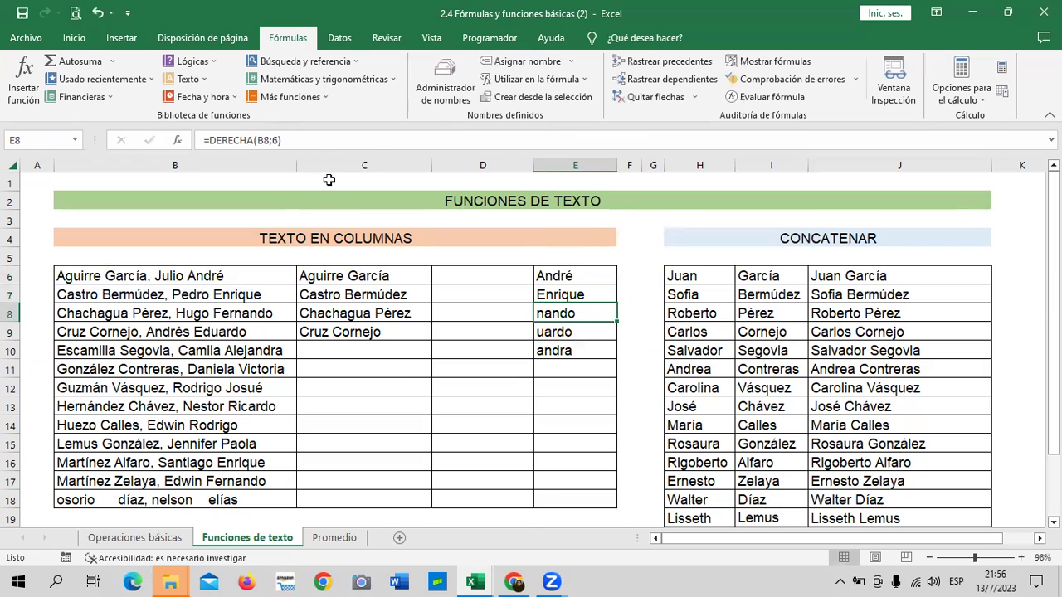
pyautogui.click(555, 289)
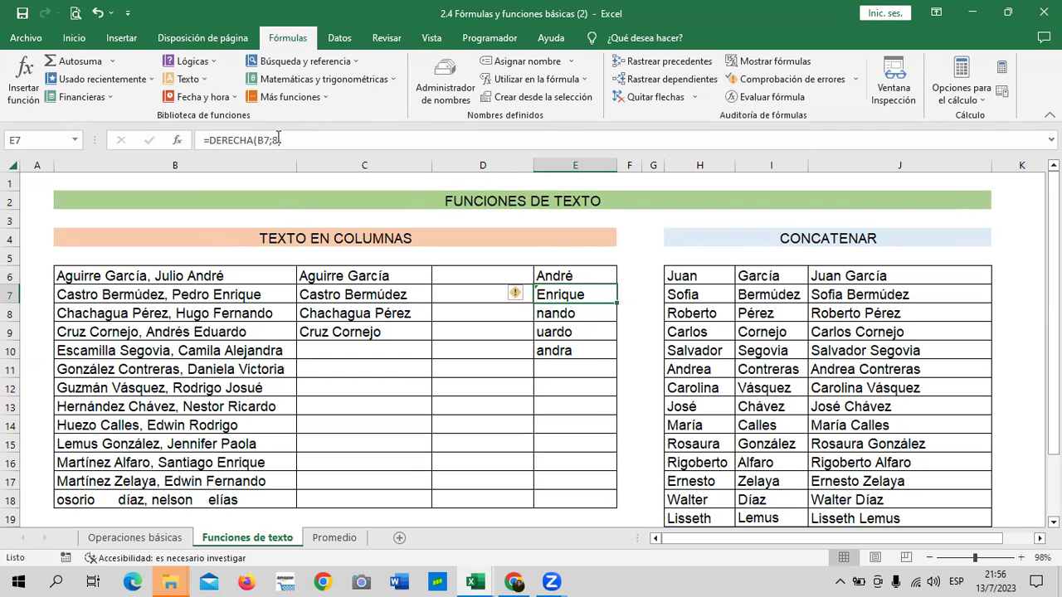
pyautogui.click(279, 139)
pyautogui.press('BackSpace')
pyautogui.write('6')
pyautogui.press('Return')
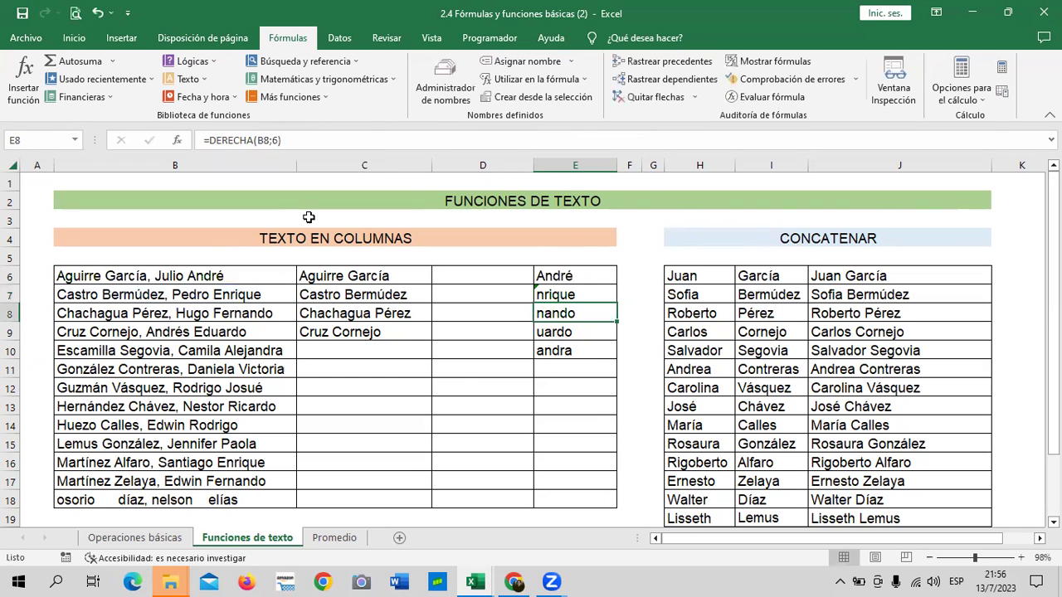
pyautogui.click(562, 294)
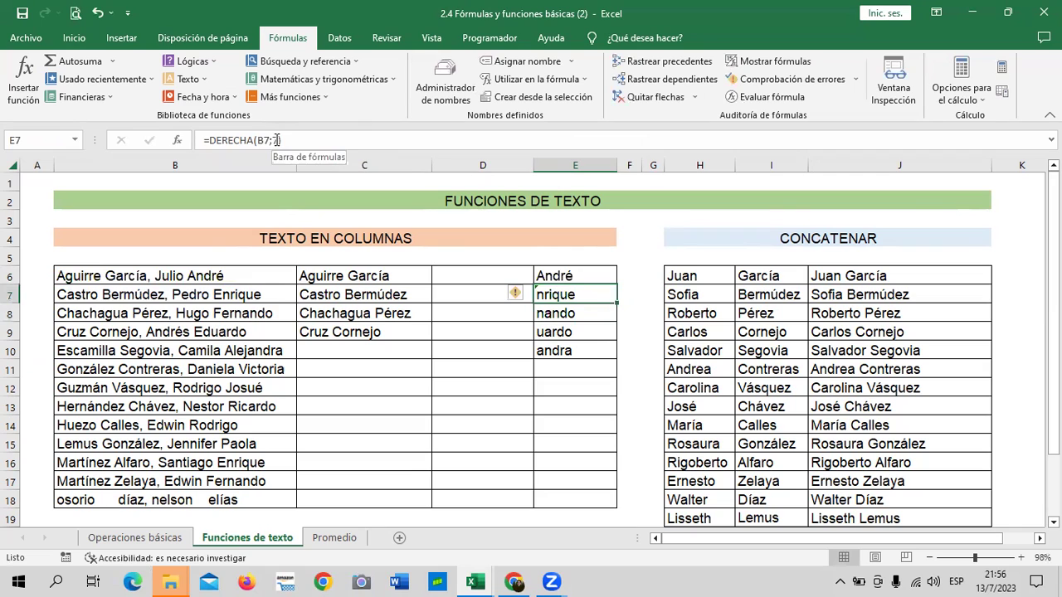
pyautogui.click(279, 140)
pyautogui.press('BackSpace')
pyautogui.write('7')
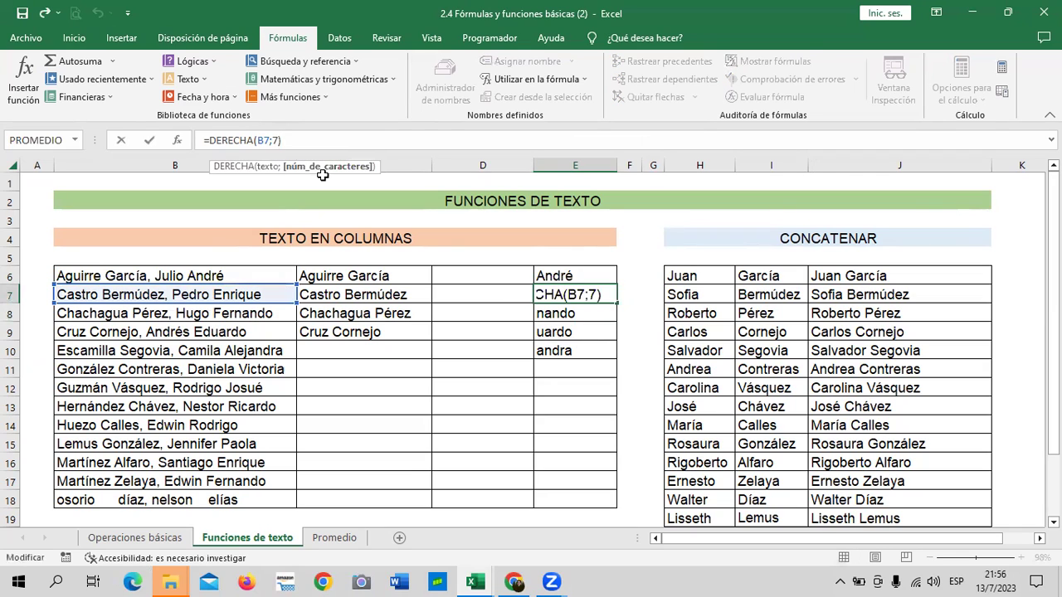
pyautogui.press('Return')
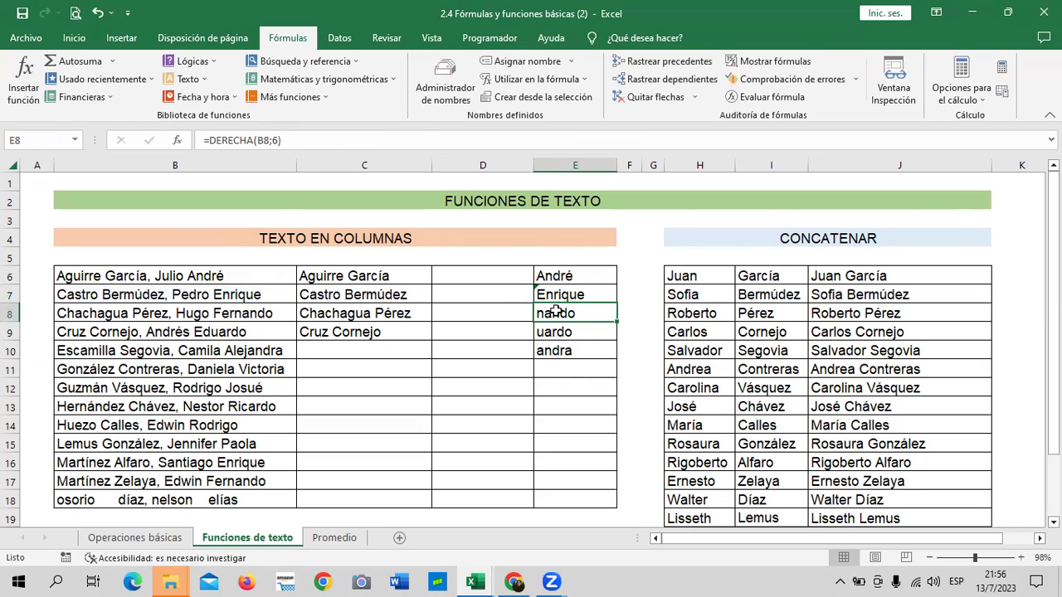
# Ignore the inconsistent-formula warning on E7
pyautogui.click(549, 295)
pyautogui.click(515, 294)
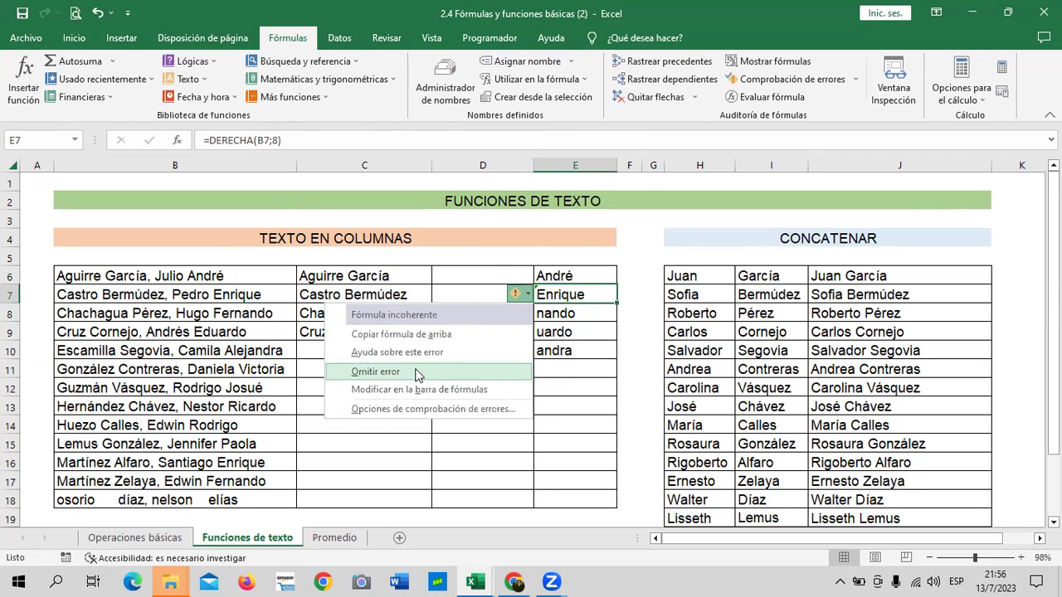
pyautogui.click(418, 374)
# Set E8's character count to 9 so it shows Fernando
pyautogui.click(586, 311)
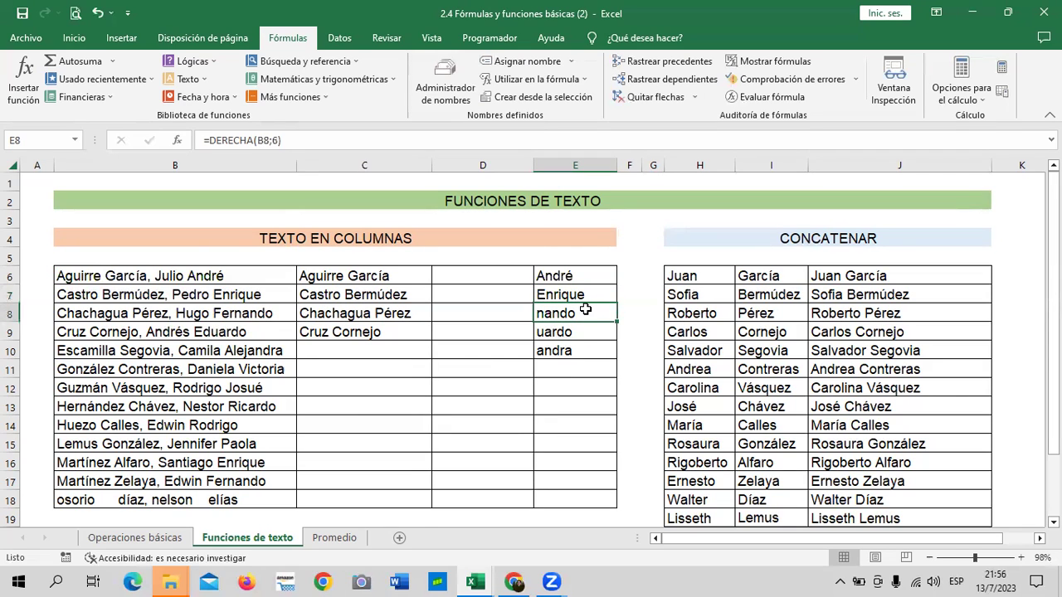
pyautogui.click(279, 139)
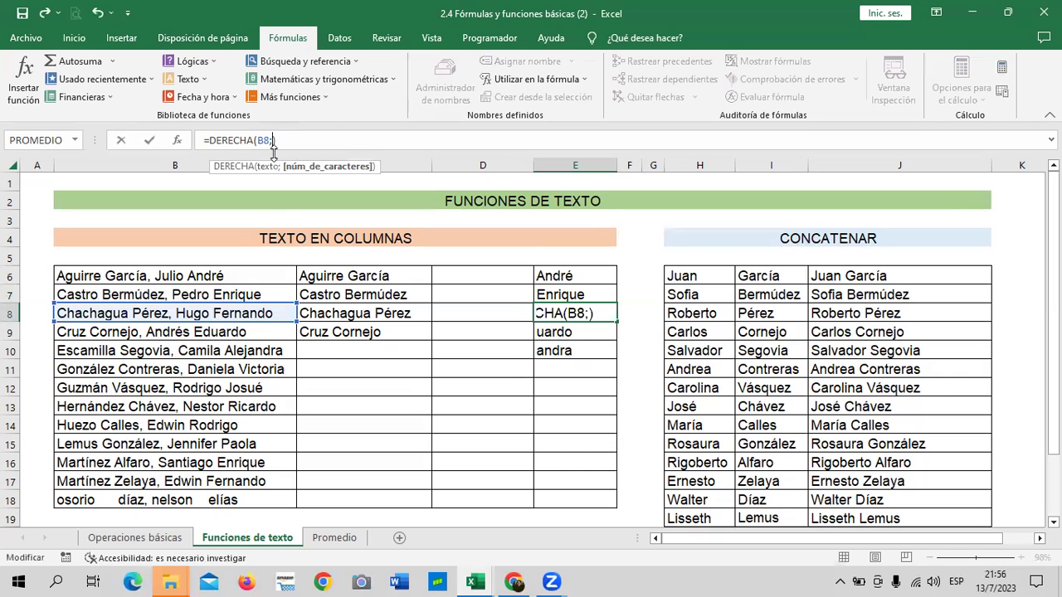
pyautogui.press('Return')
pyautogui.click(575, 316)
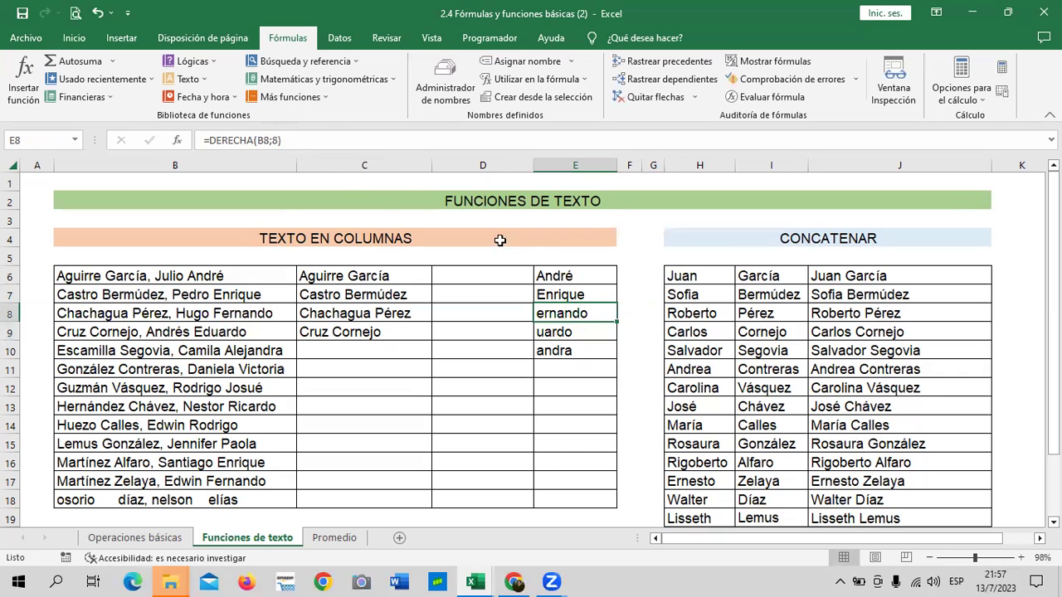
pyautogui.click(276, 139)
pyautogui.press('BackSpace')
pyautogui.write('9')
pyautogui.press('Return')
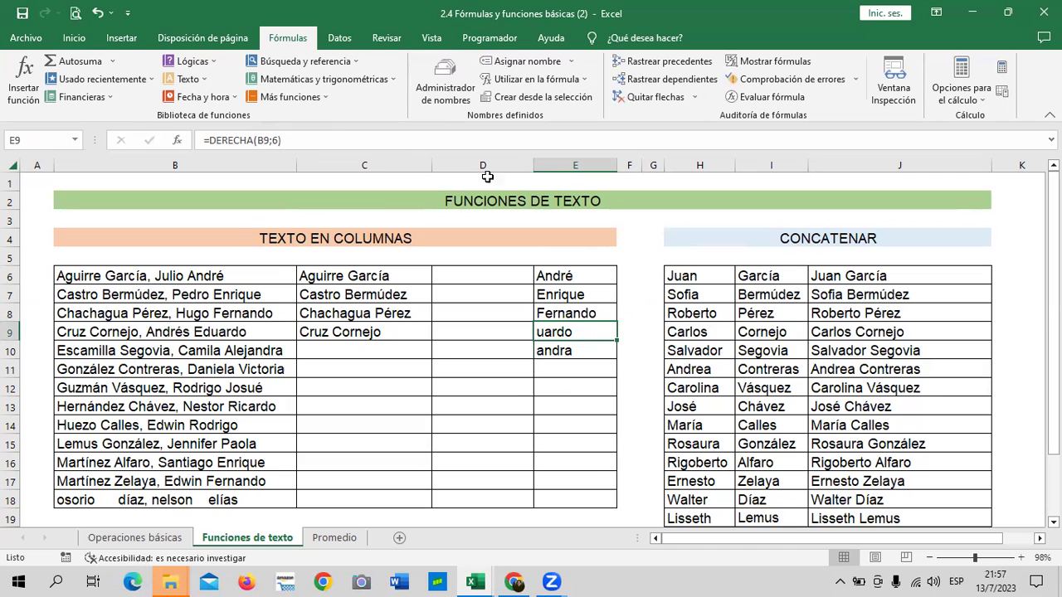
# Set E9's character count to 8 so it shows Eduardo
pyautogui.click(275, 140)
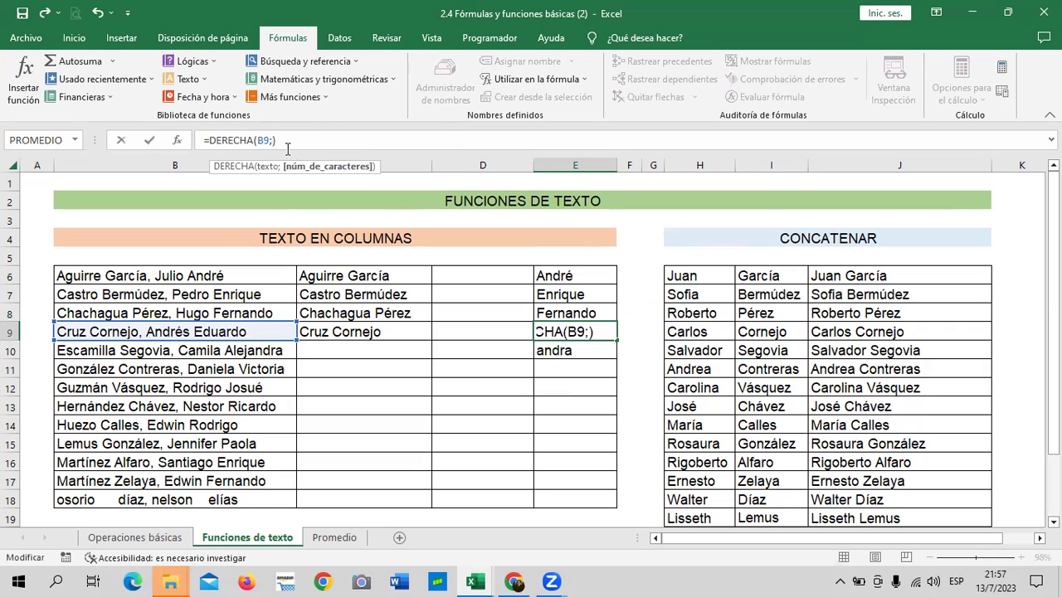
pyautogui.write('8')
pyautogui.press('Return')
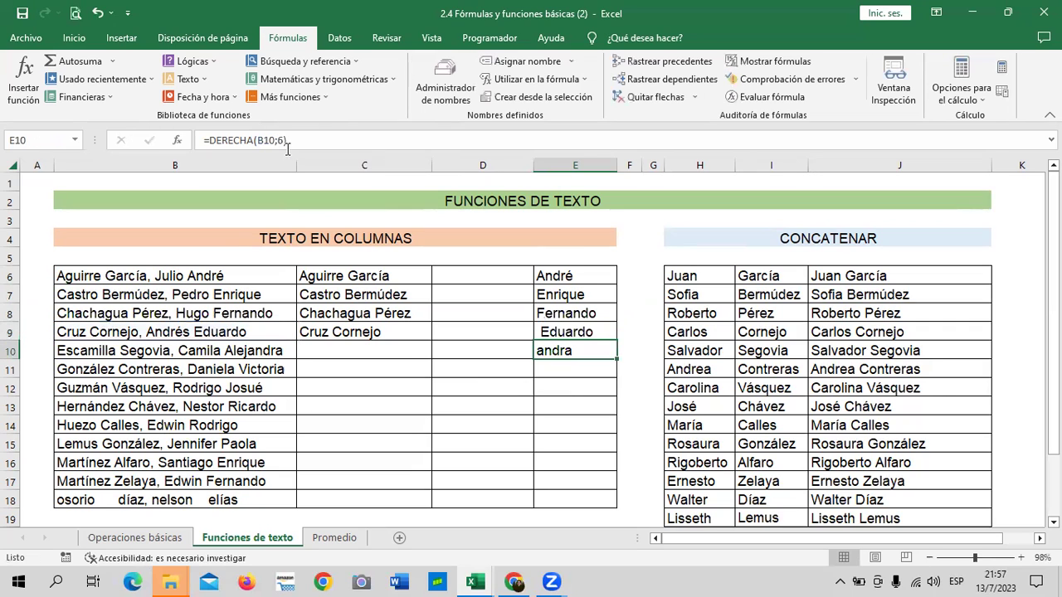
pyautogui.click(580, 332)
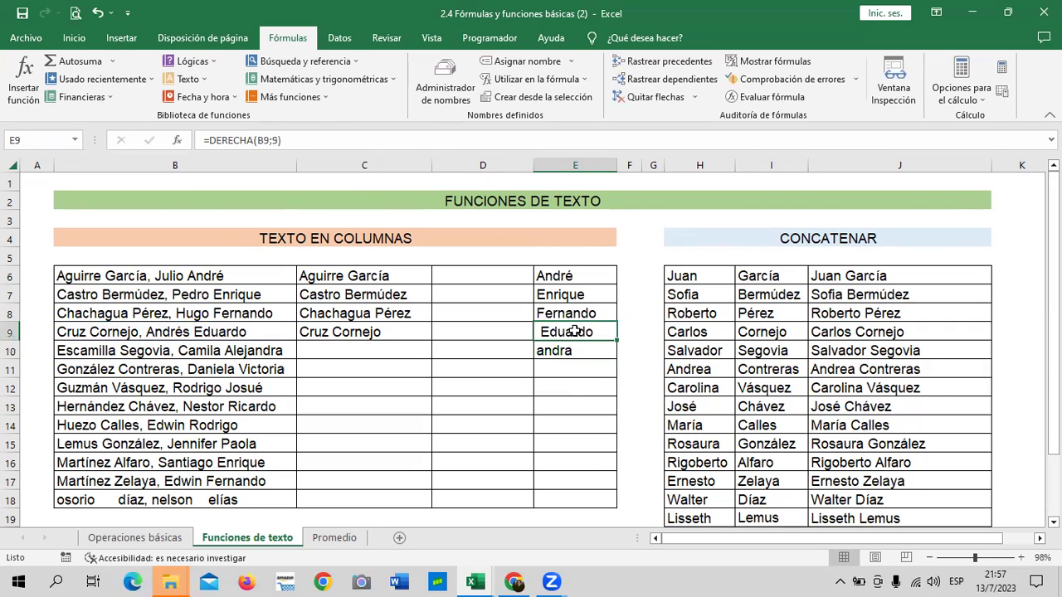
pyautogui.click(276, 140)
pyautogui.press('BackSpace')
pyautogui.write('8')
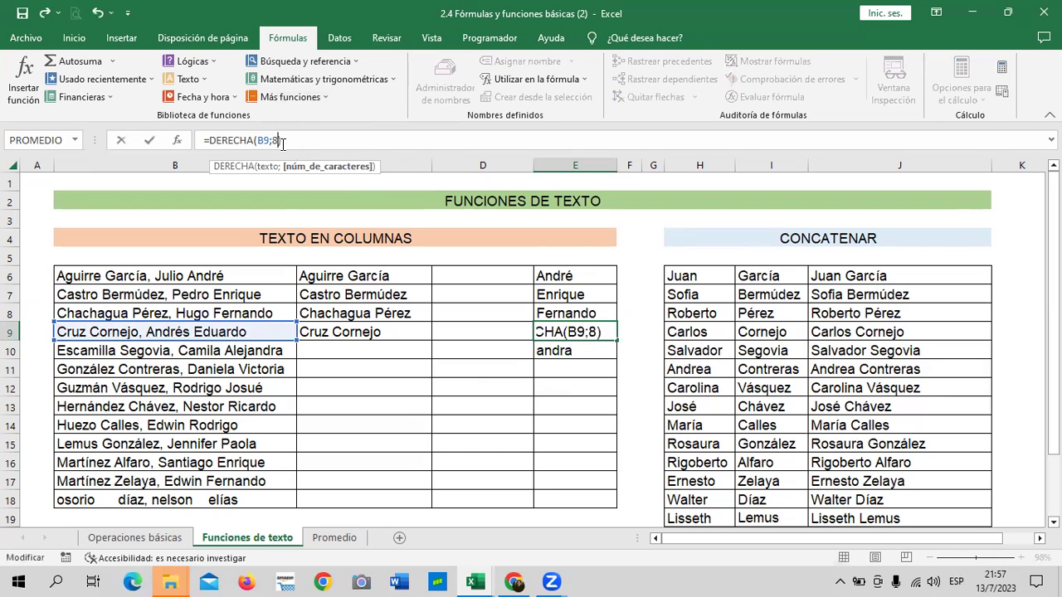
pyautogui.press('Return')
pyautogui.write('}')
pyautogui.press('Return')
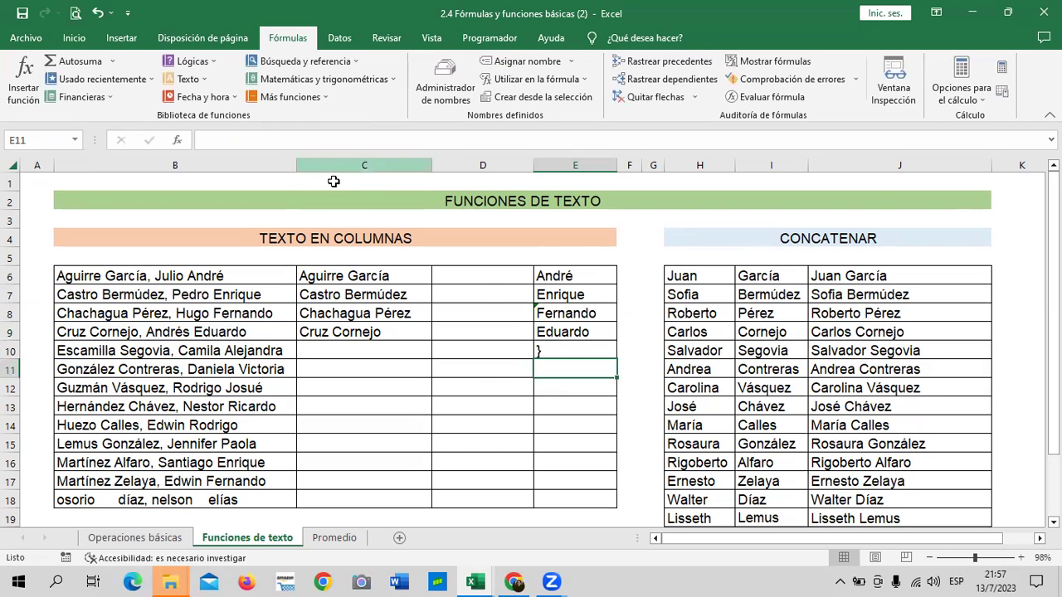
# Copy E9's DERECHA formula down through E11
pyautogui.click(581, 329)
pyautogui.moveTo(617, 341); pyautogui.dragTo(614, 379)
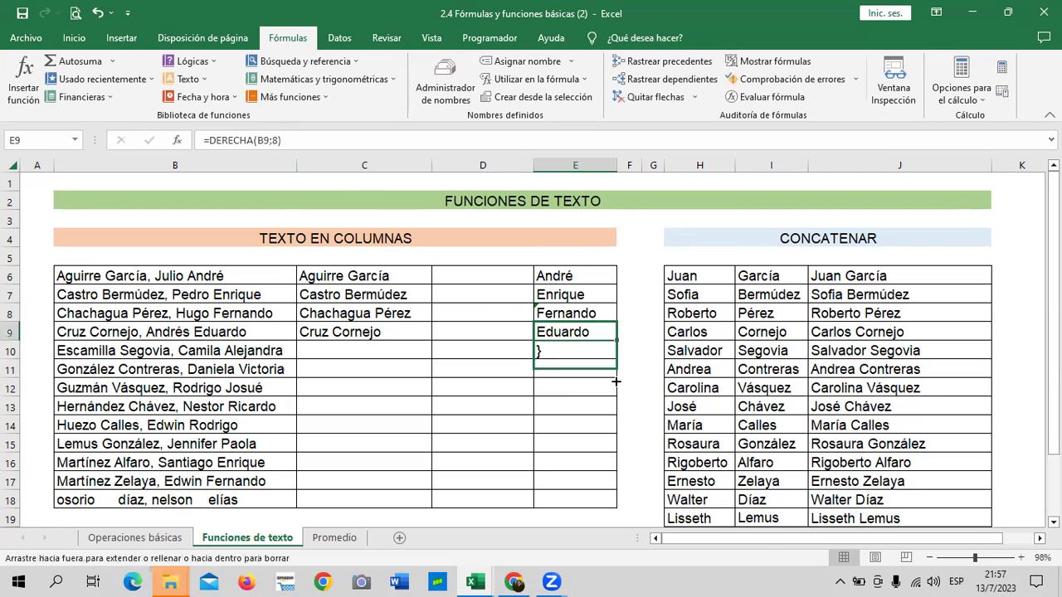
pyautogui.click(580, 351)
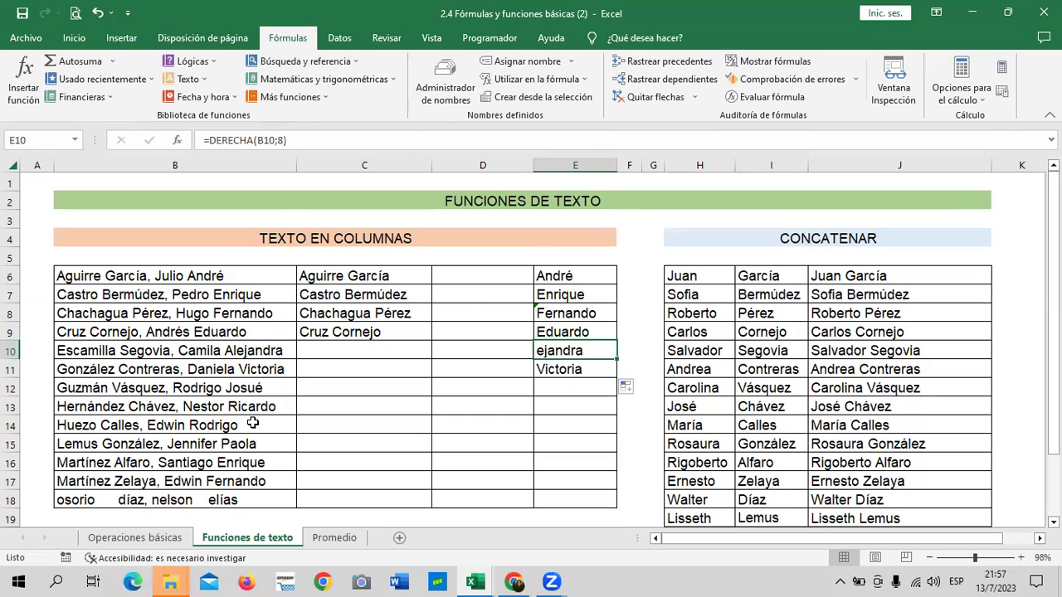
# Choose Omitir error on E8's inconsistent-formula warning
pyautogui.click(549, 309)
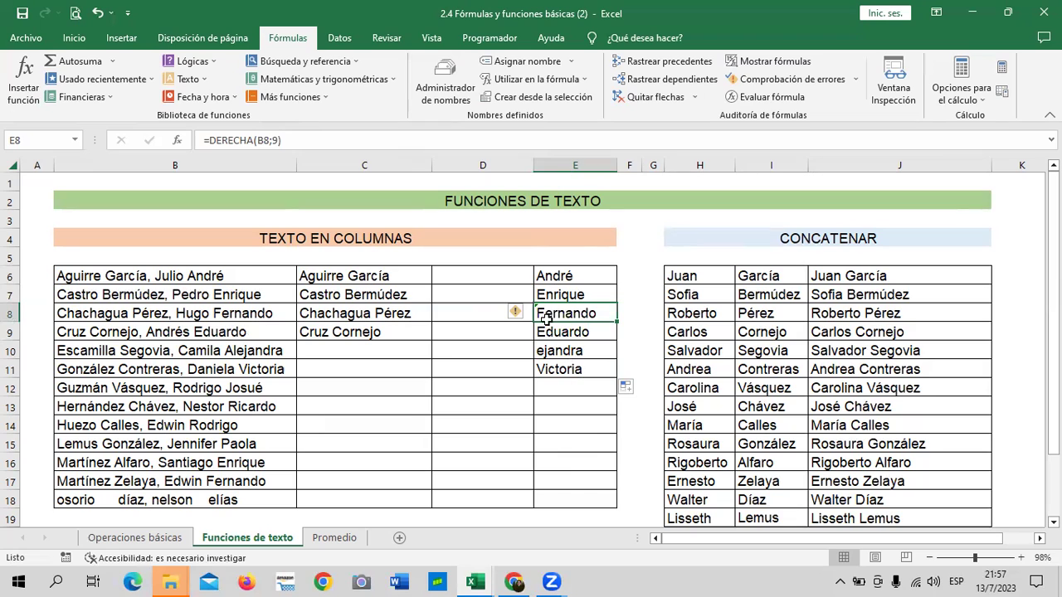
pyautogui.click(523, 309)
pyautogui.press('Right')
pyautogui.click(516, 313)
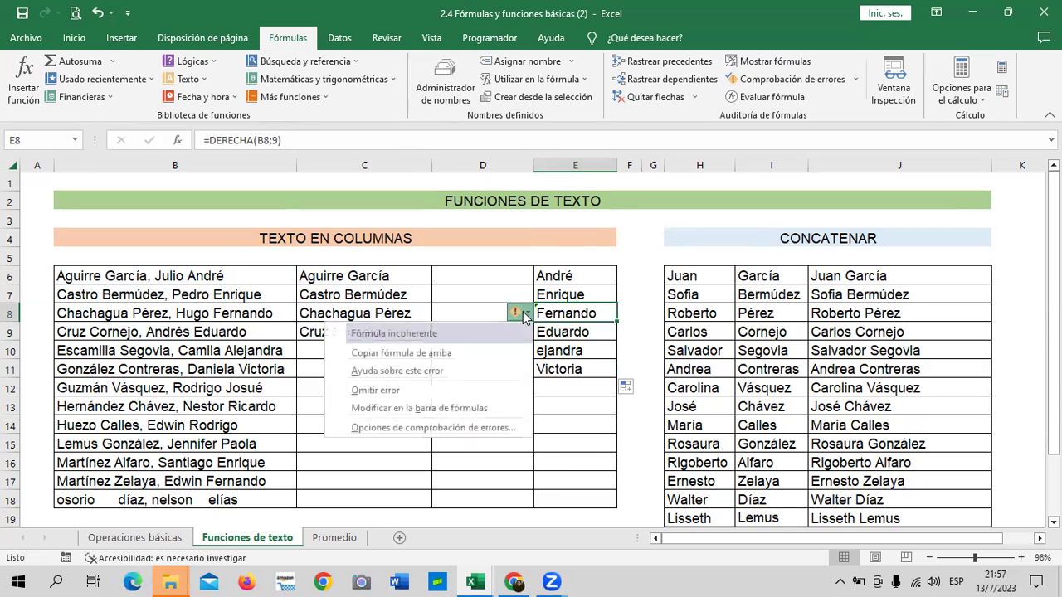
pyautogui.click(450, 390)
pyautogui.click(588, 424)
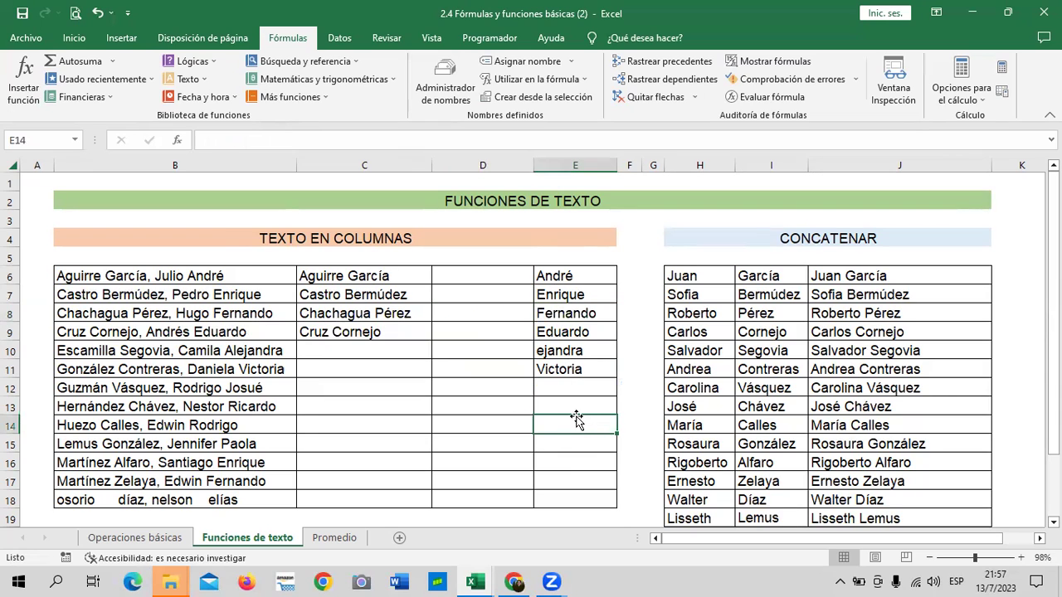
pyautogui.click(493, 277)
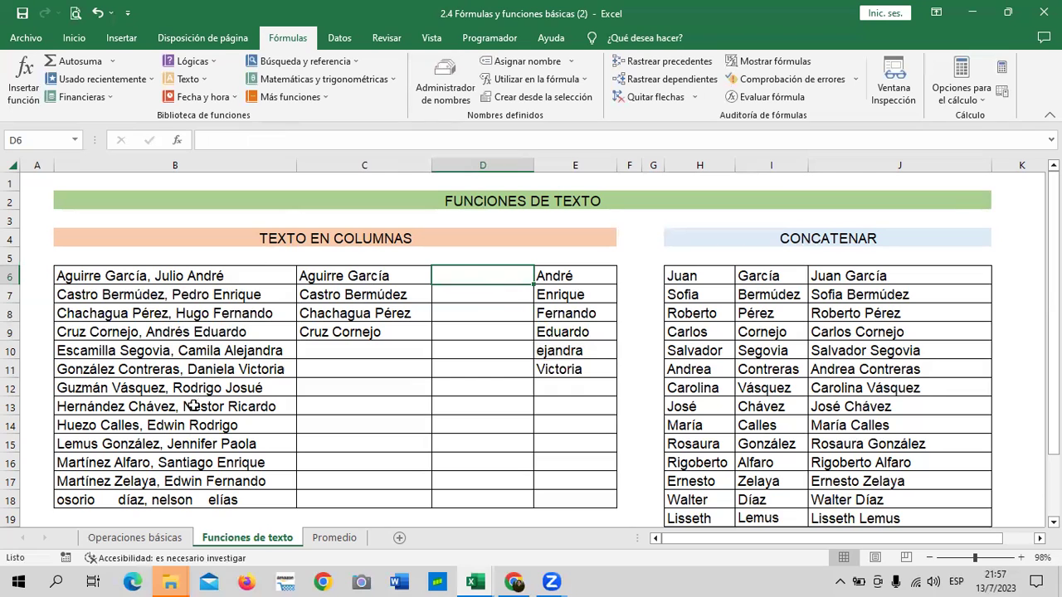
# Enter =EXTRAE(B6;14;5) in D6 to pull five characters from B6's full name
pyautogui.write('=')
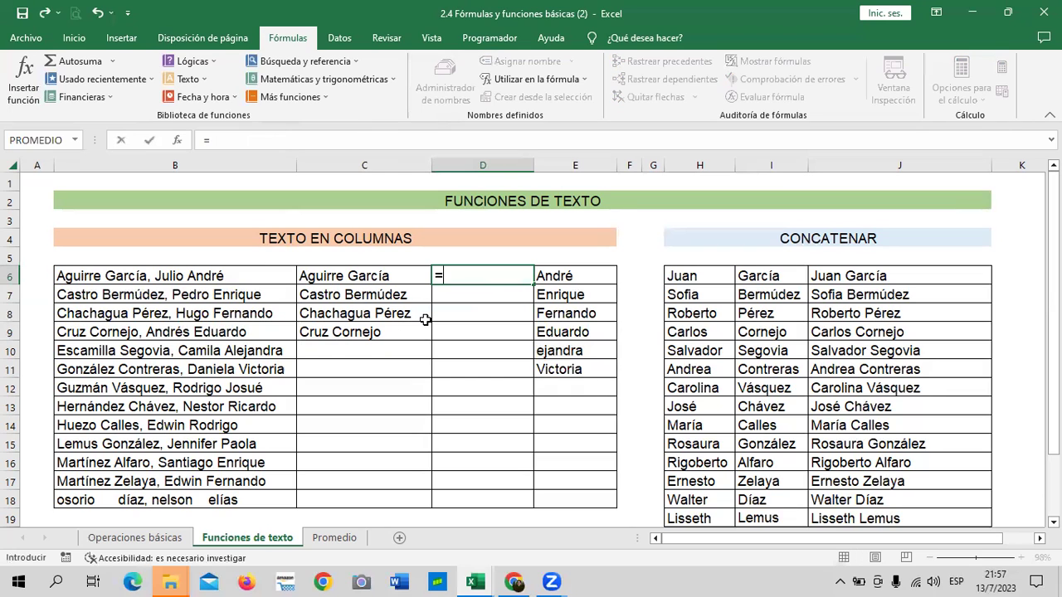
pyautogui.write('extra')
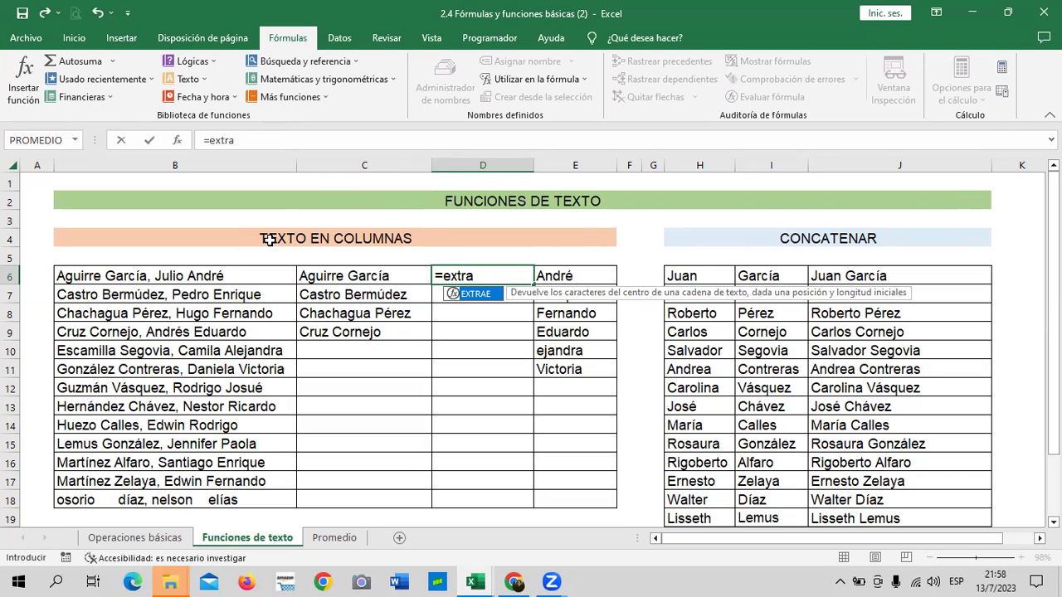
pyautogui.doubleClick(466, 296)
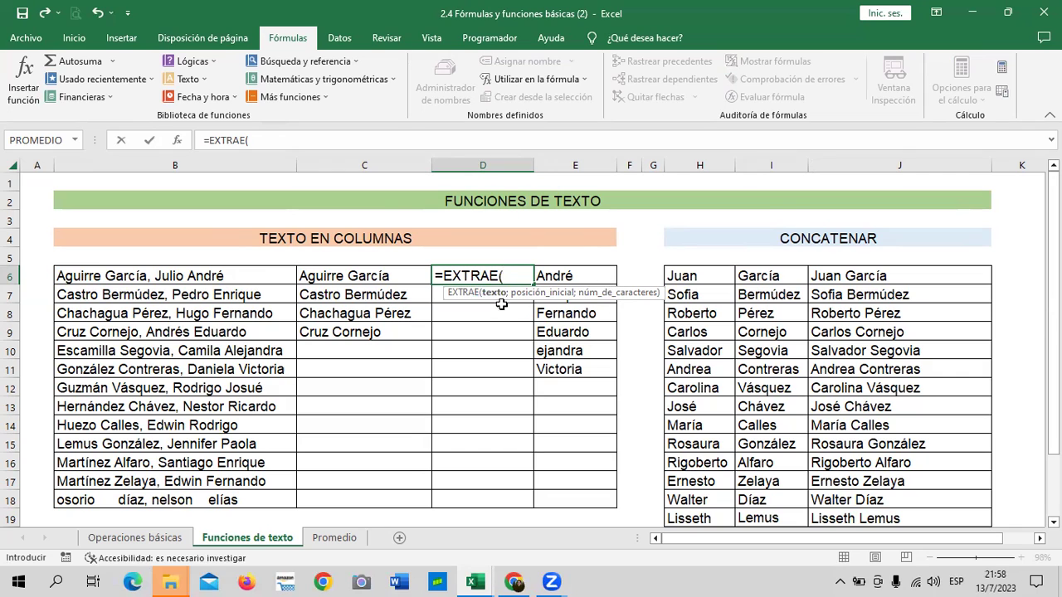
pyautogui.click(261, 276)
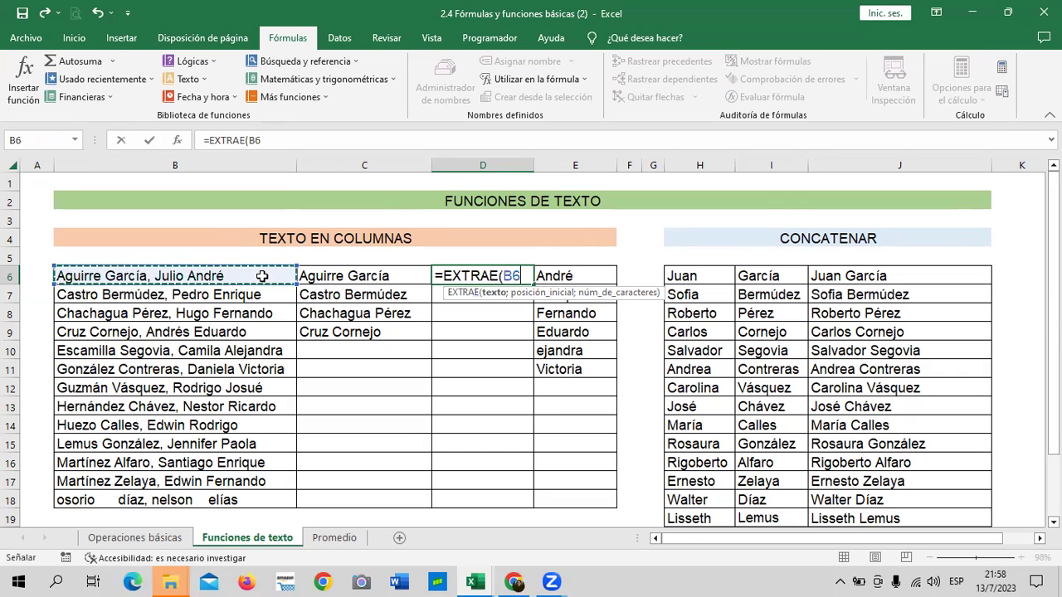
pyautogui.write(';')
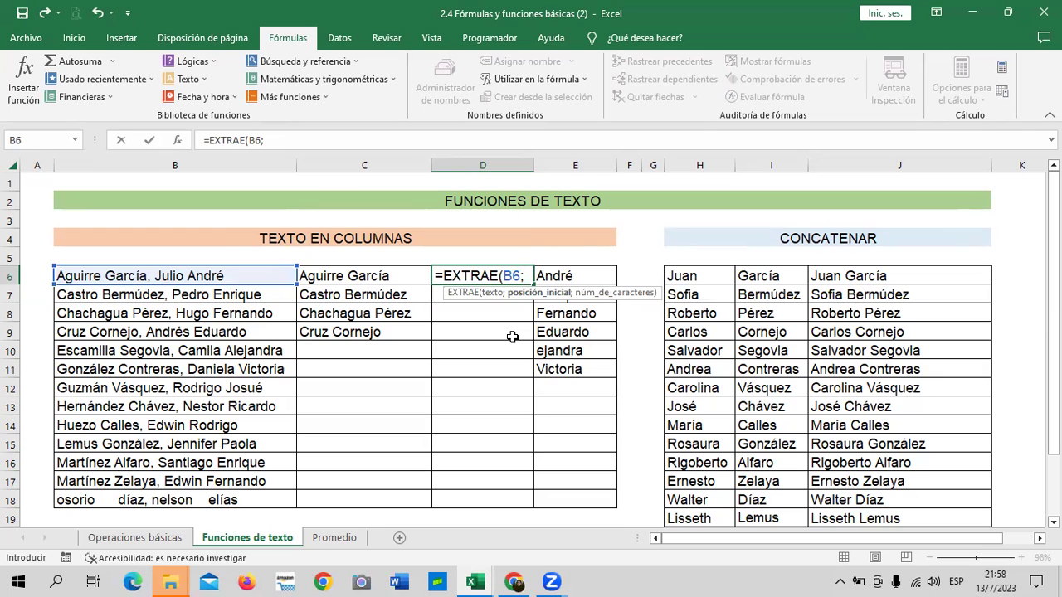
pyautogui.write('14')
pyautogui.write(';')
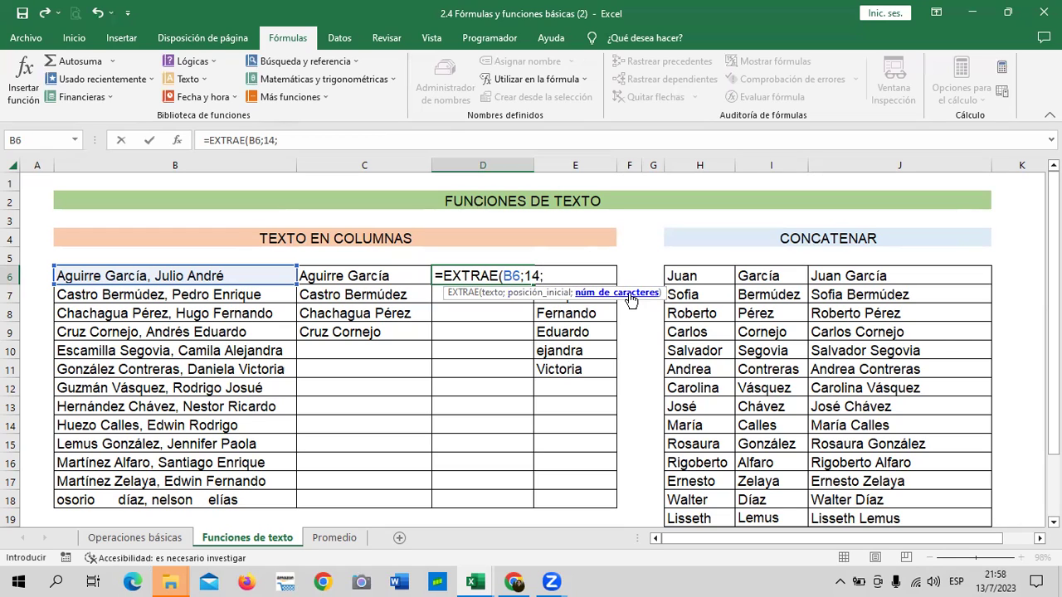
pyautogui.write('5')
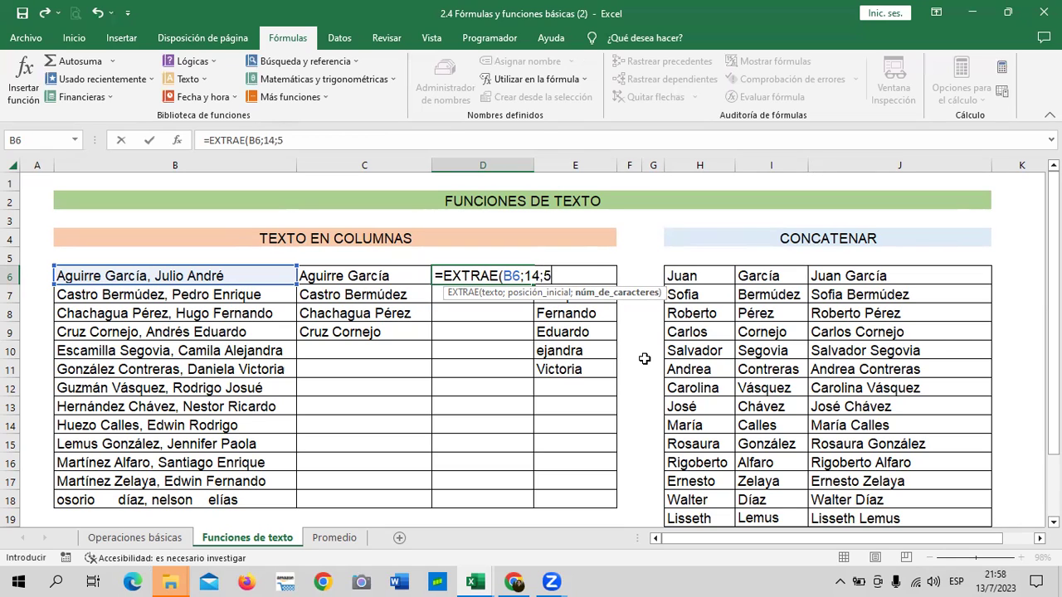
pyautogui.write(')')
pyautogui.press('Return')
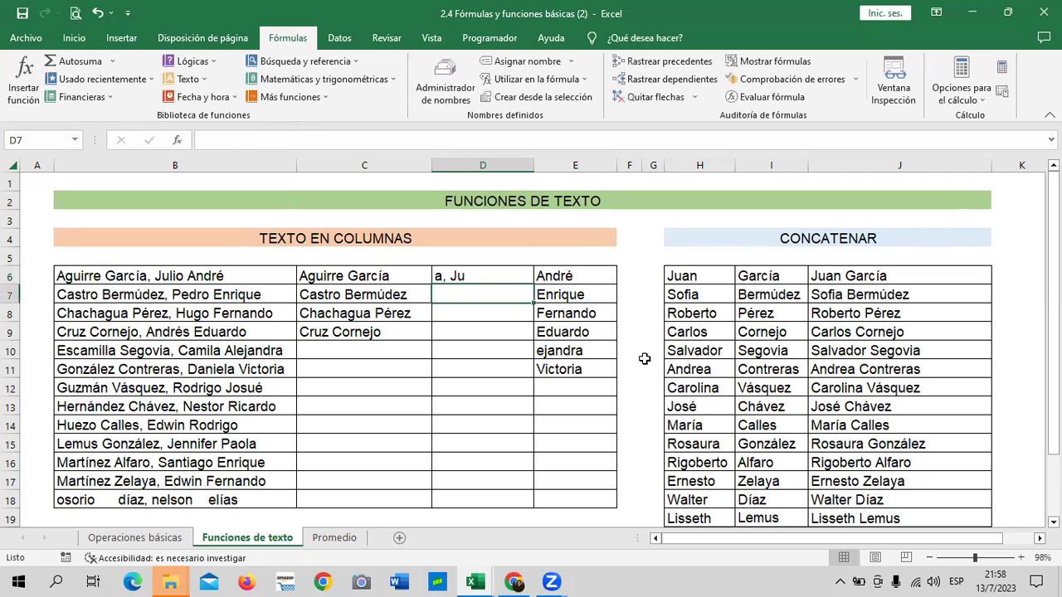
# Change D6's EXTRAE start position to 16
pyautogui.click(479, 276)
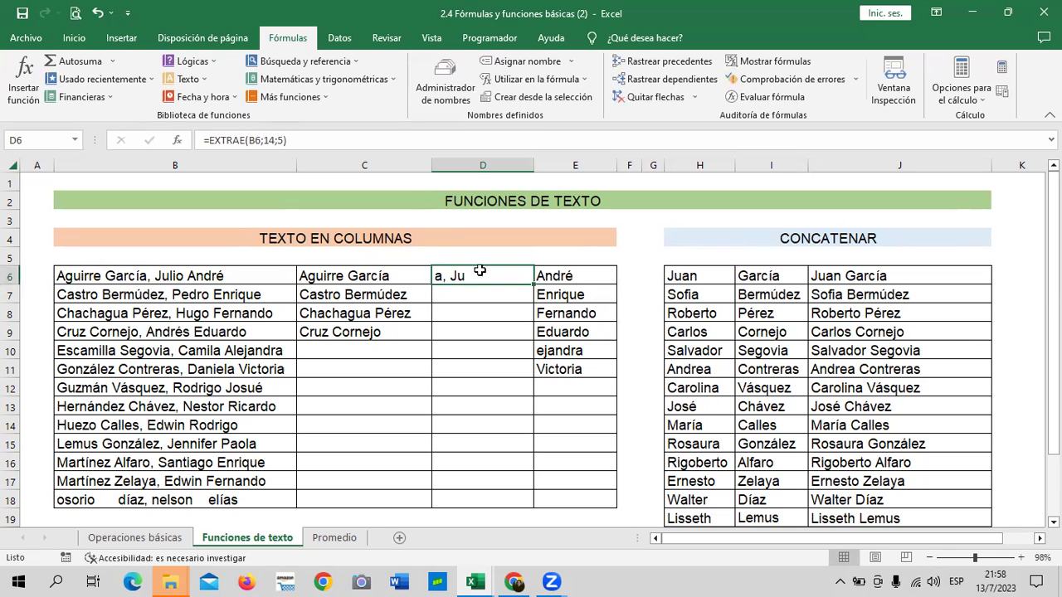
pyautogui.click(352, 270)
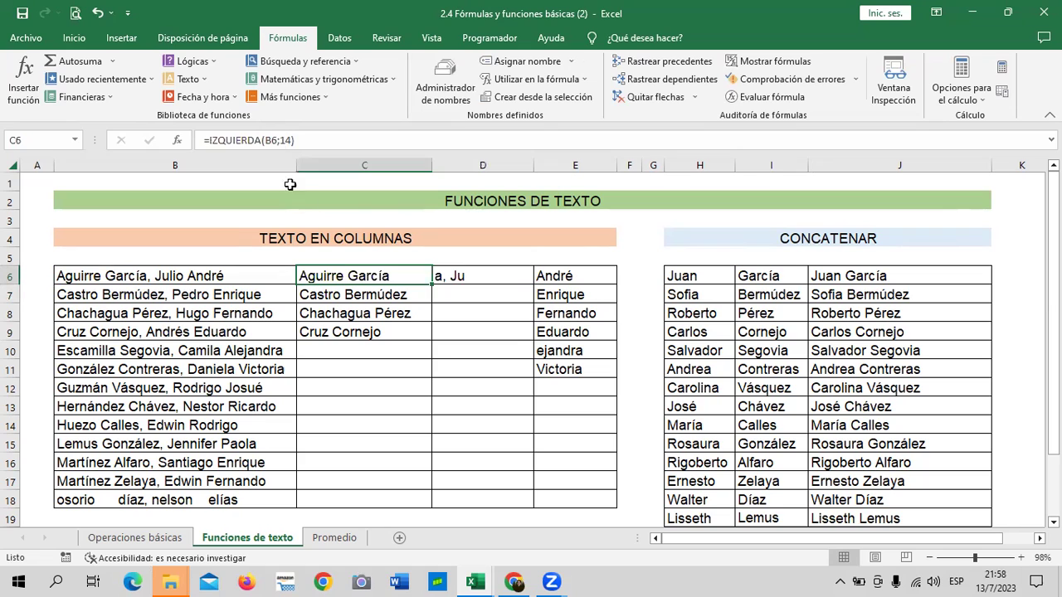
pyautogui.click(454, 275)
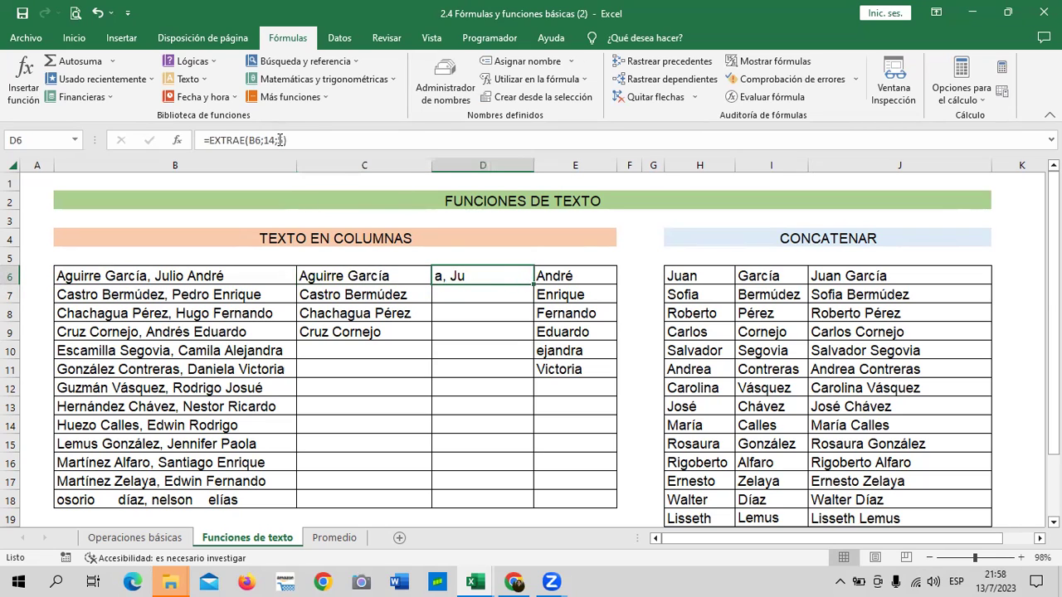
pyautogui.press('F2')
pyautogui.click(474, 357)
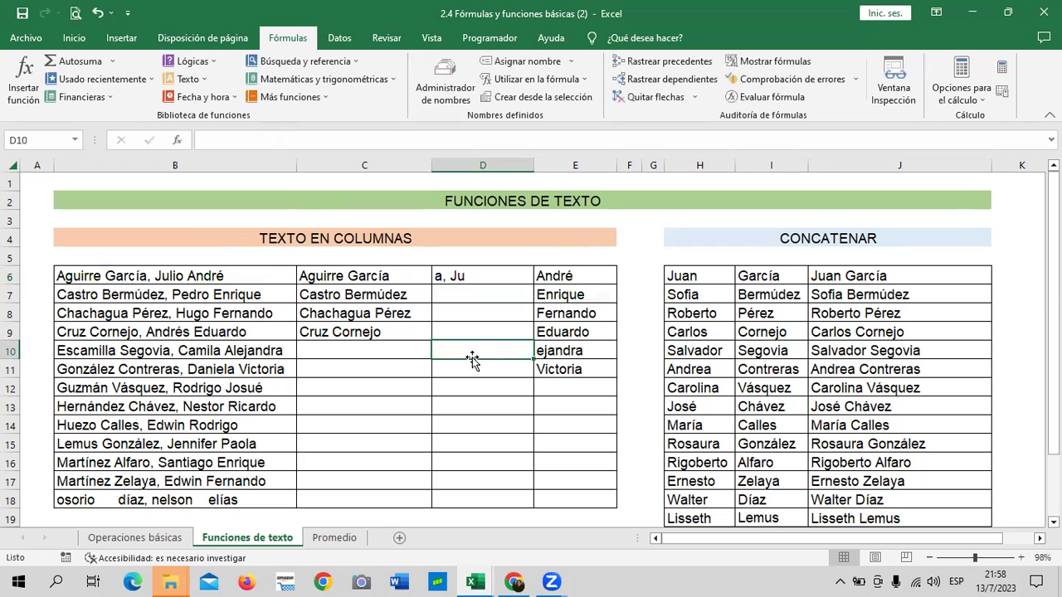
pyautogui.click(450, 280)
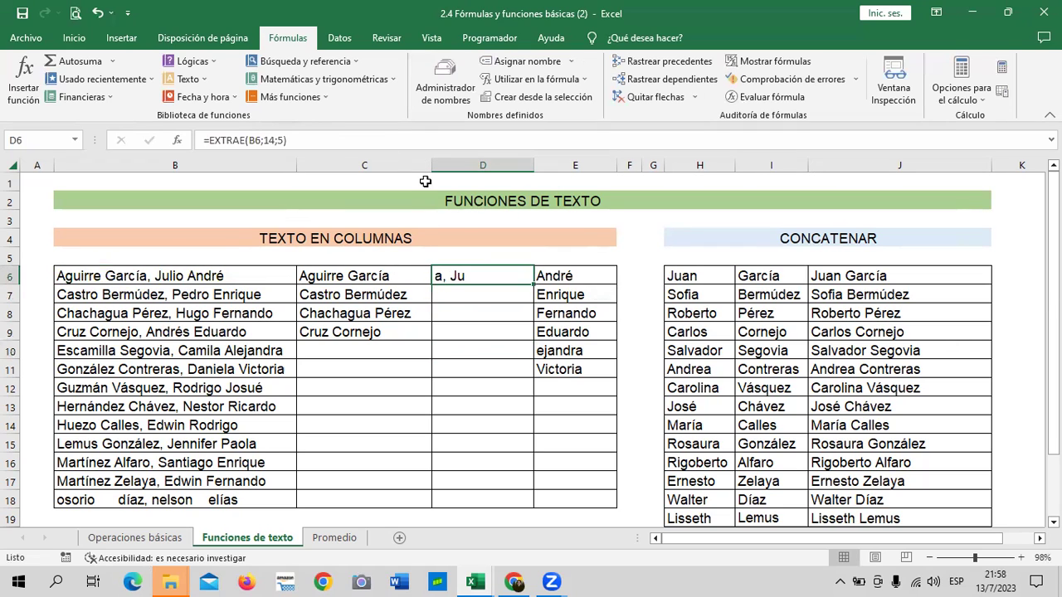
pyautogui.click(274, 140)
pyautogui.press('Delete')
pyautogui.write('6')
pyautogui.press('Return')
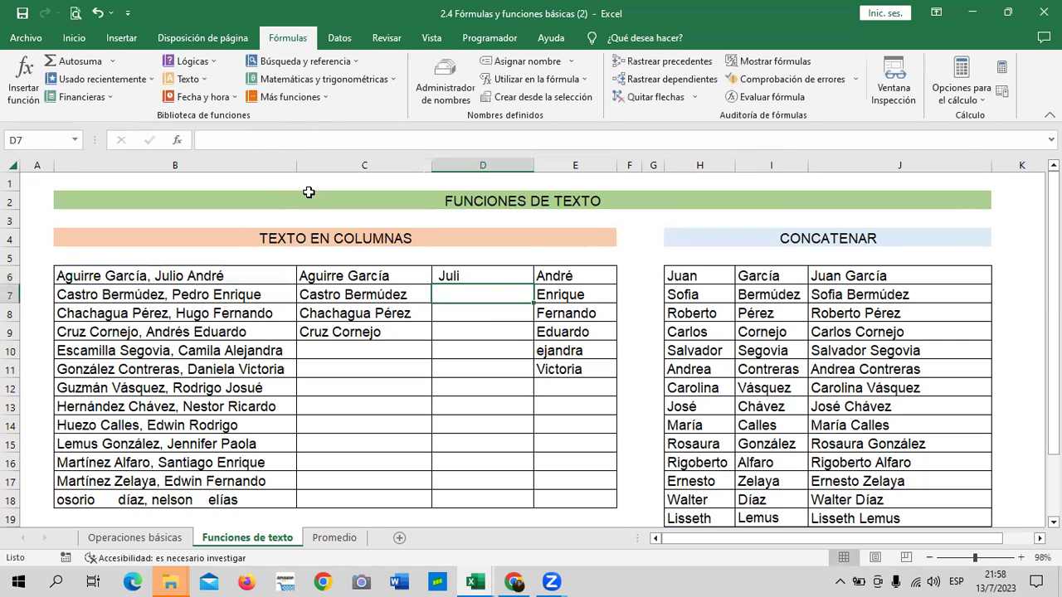
# Change D6's character count to 6 so it returns Julio
pyautogui.click(473, 267)
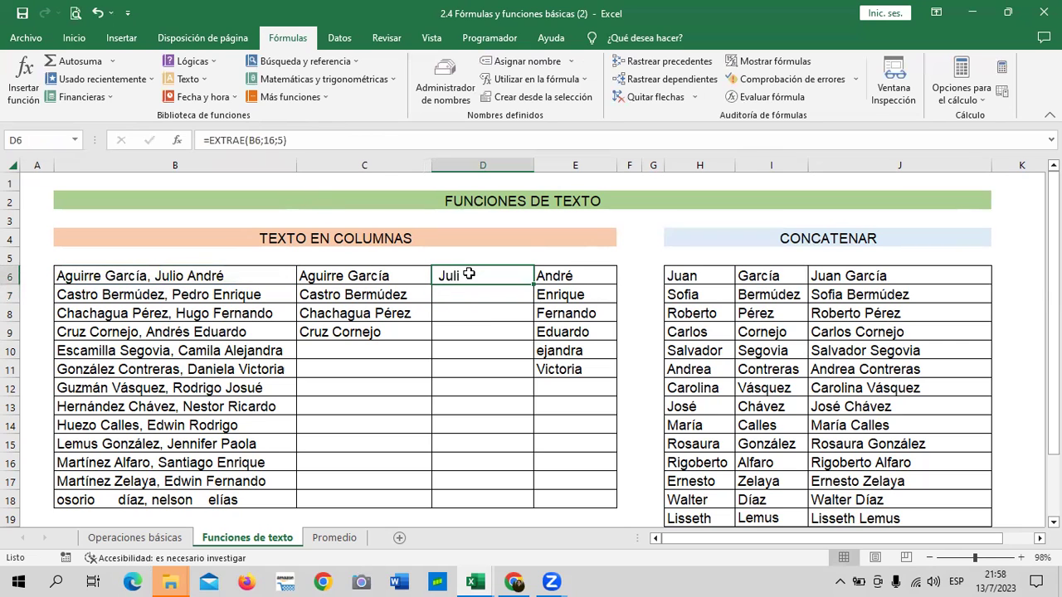
pyautogui.click(295, 143)
pyautogui.press('BackSpace')
pyautogui.write('6')
pyautogui.press('Return')
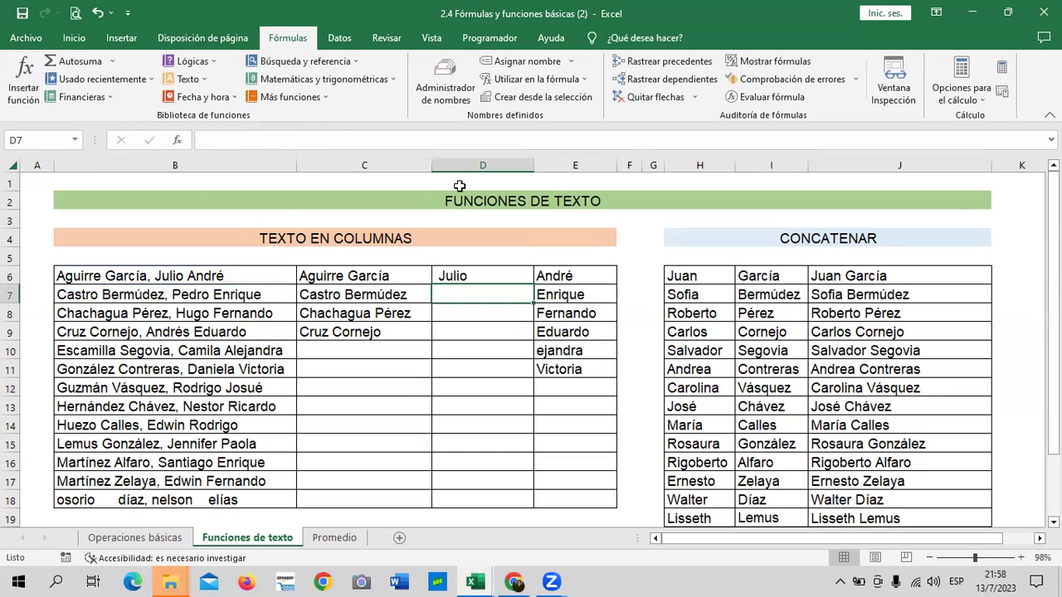
pyautogui.click(510, 274)
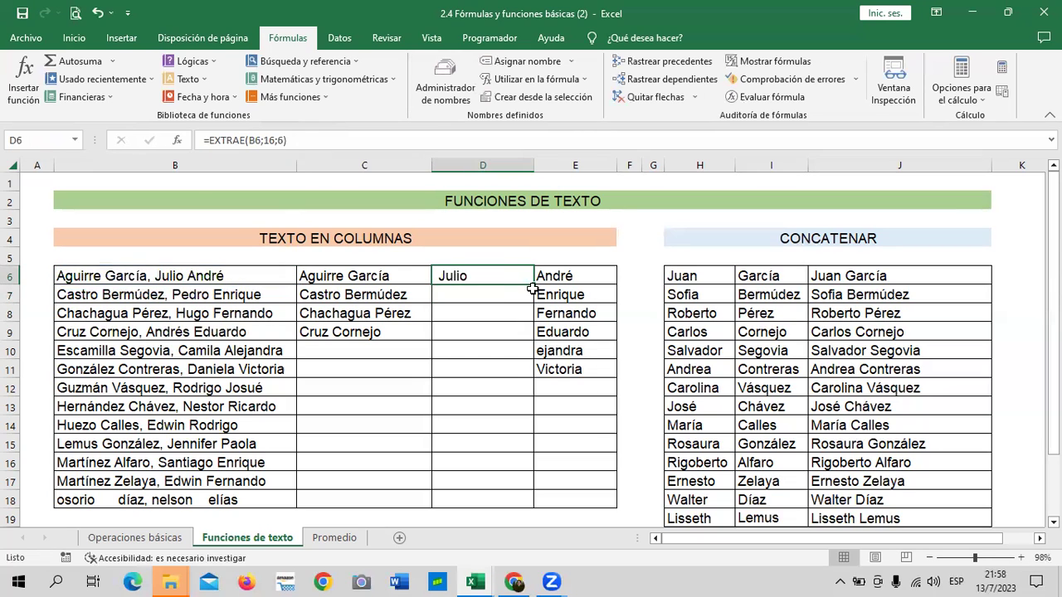
# Fill the EXTRAE formula from D6 down through D11
pyautogui.moveTo(534, 285); pyautogui.dragTo(540, 378)
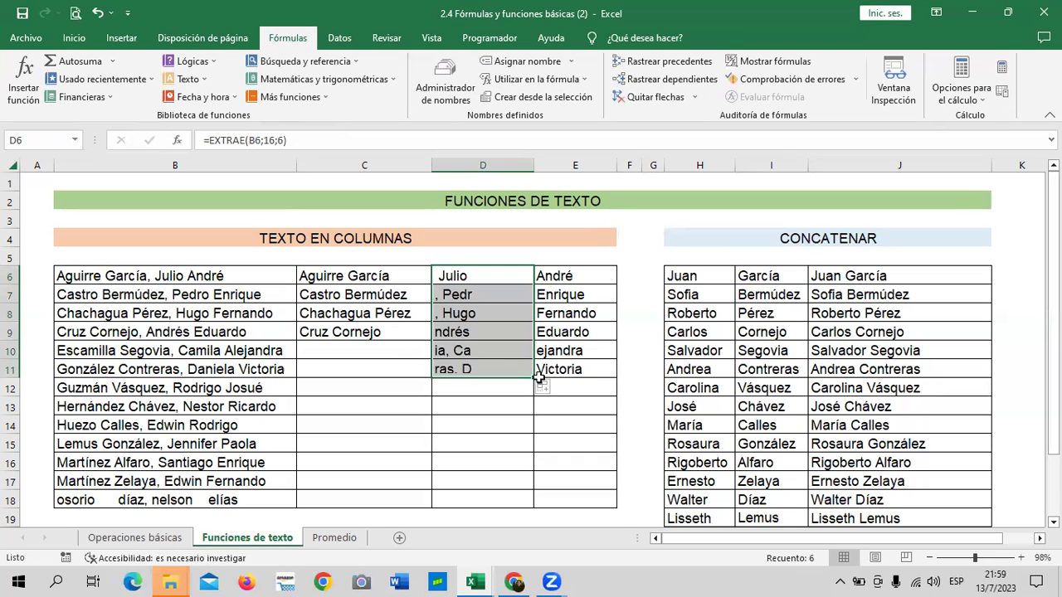
pyautogui.click(496, 362)
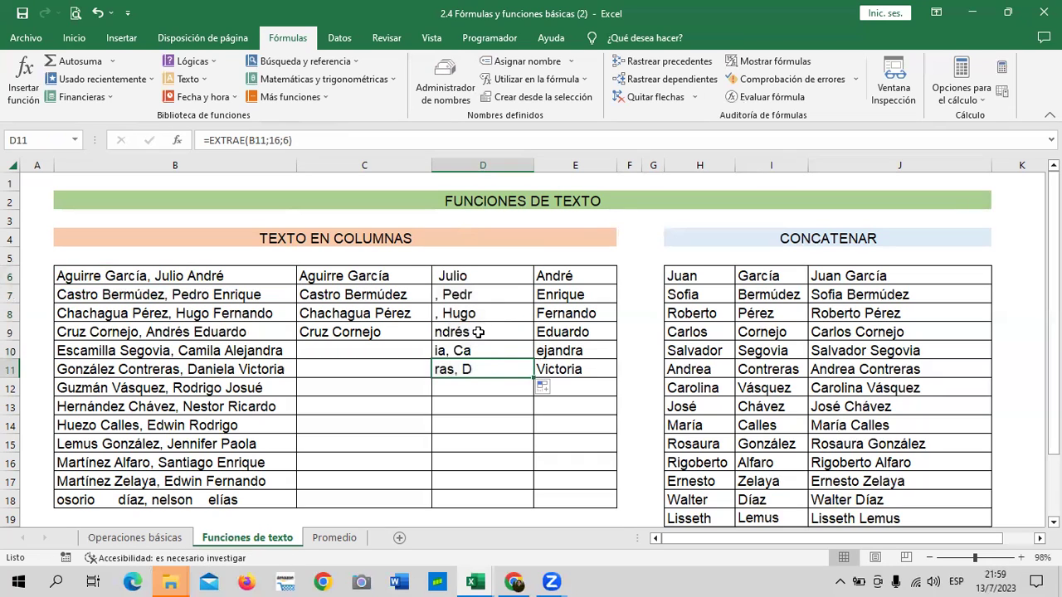
pyautogui.click(492, 294)
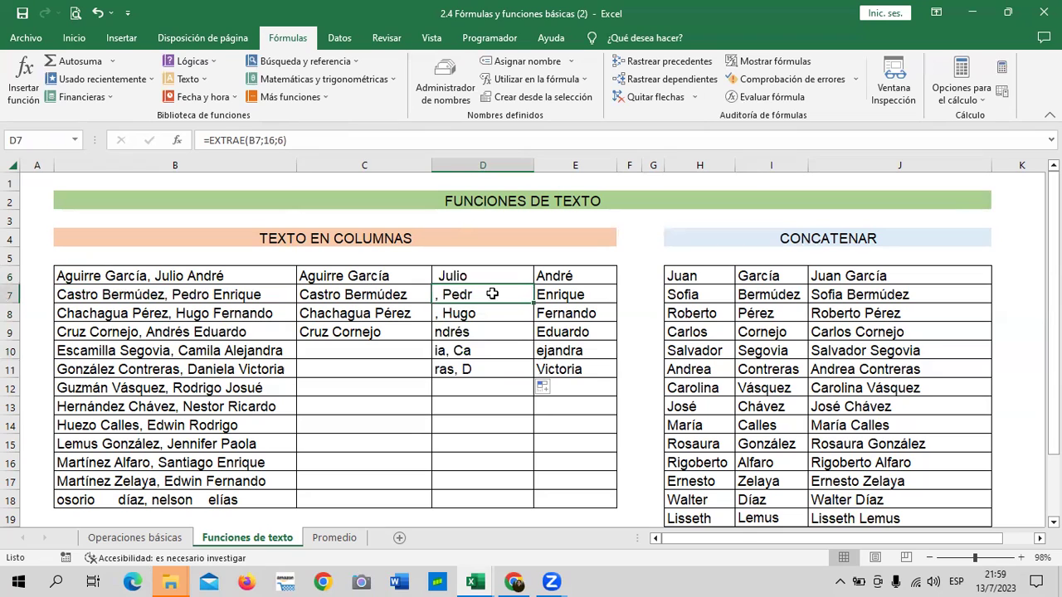
# Change D7's start position to 17 so =EXTRAE(B7;17;6) returns Pedro
pyautogui.click(276, 141)
pyautogui.press('BackSpace')
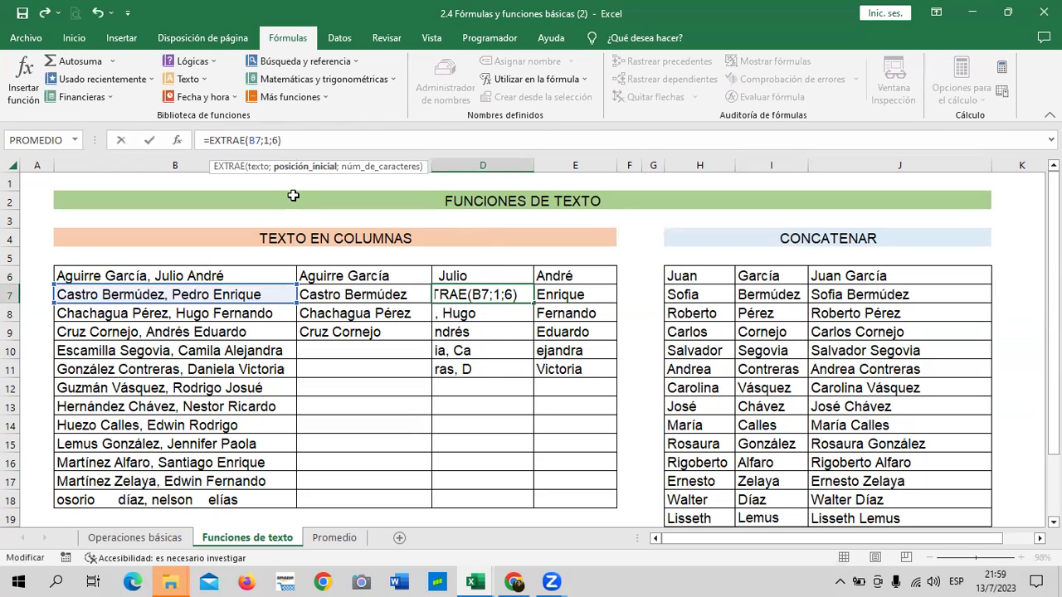
pyautogui.write('4')
pyautogui.press('Return')
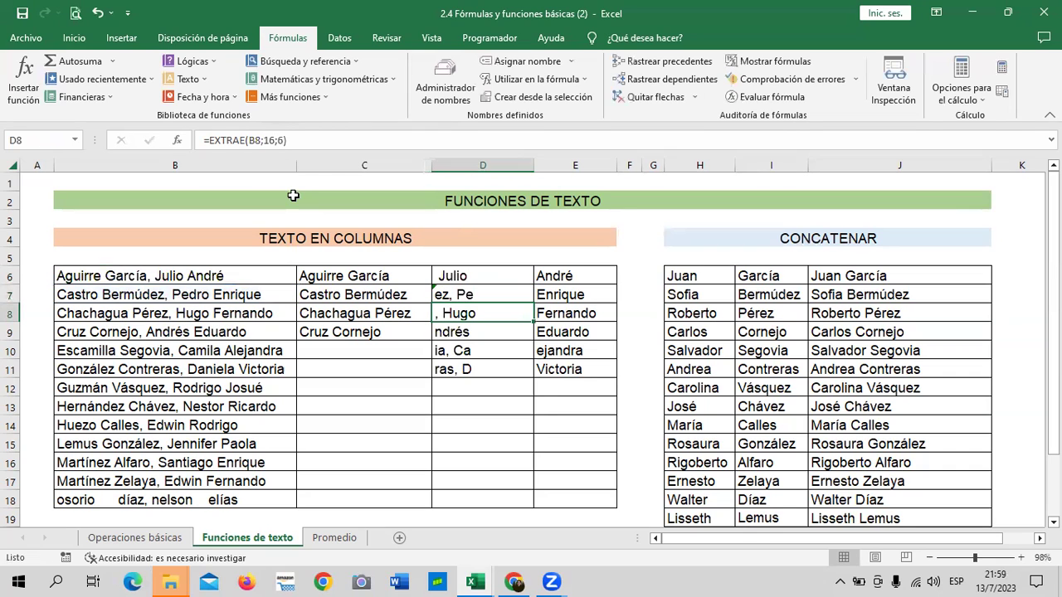
pyautogui.click(452, 294)
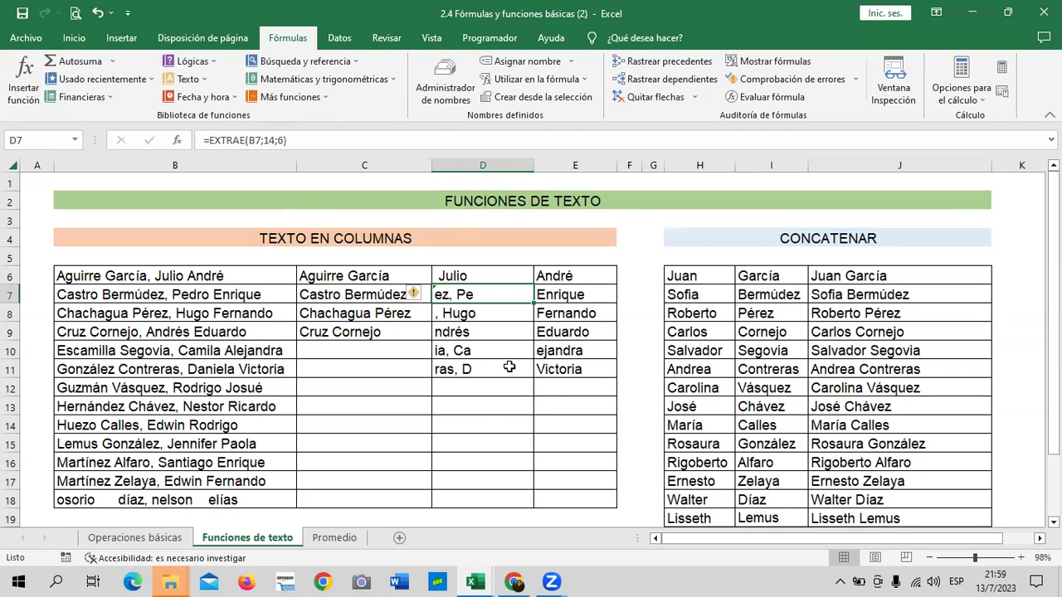
pyautogui.click(275, 139)
pyautogui.press('BackSpace')
pyautogui.write('7;17;6)')
pyautogui.press('Return')
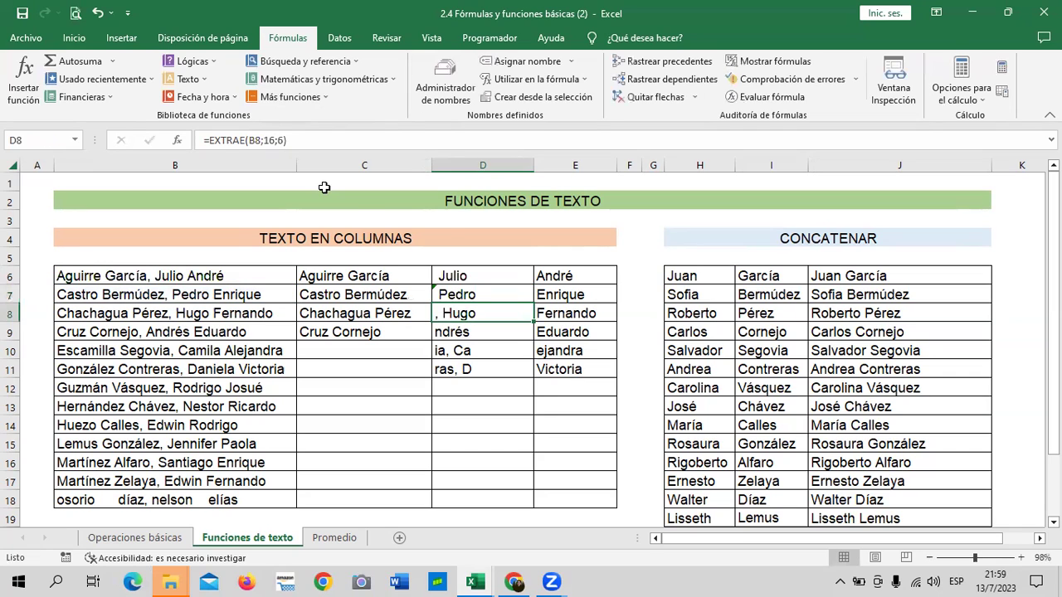
pyautogui.click(498, 293)
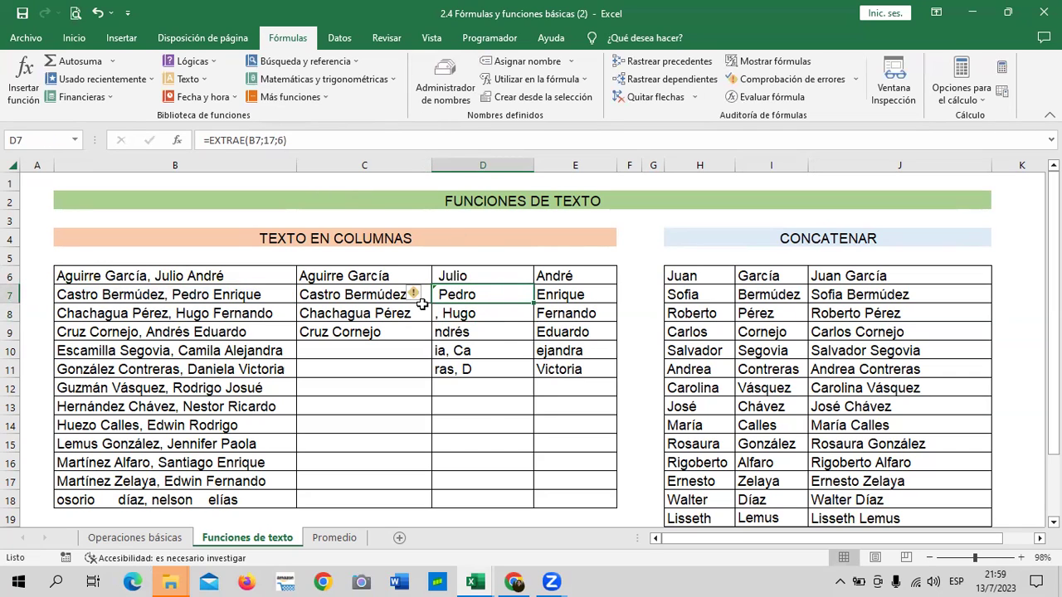
pyautogui.click(489, 314)
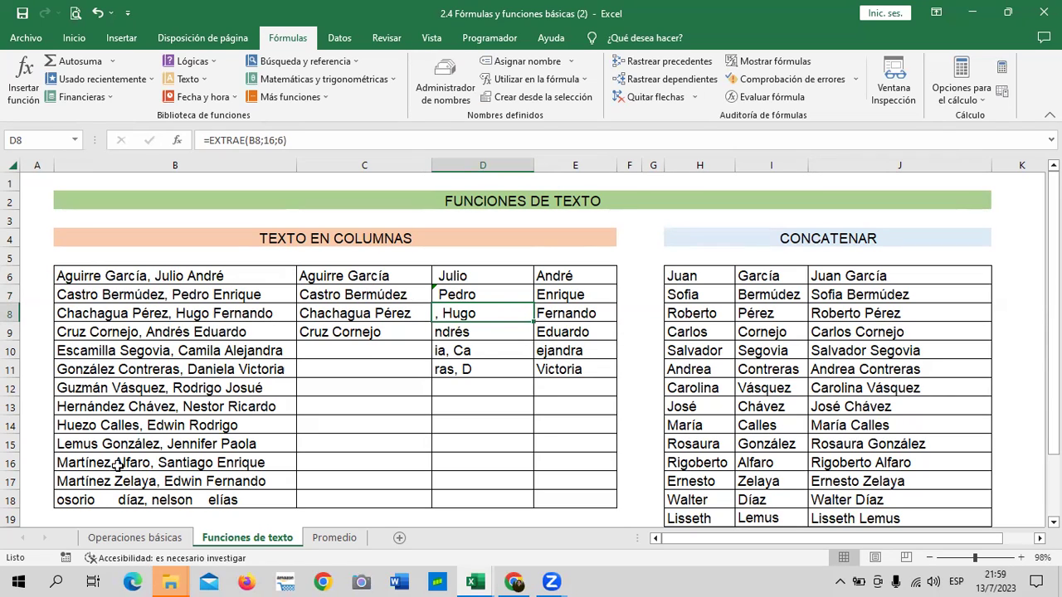
pyautogui.scroll(-3, 492, 342)
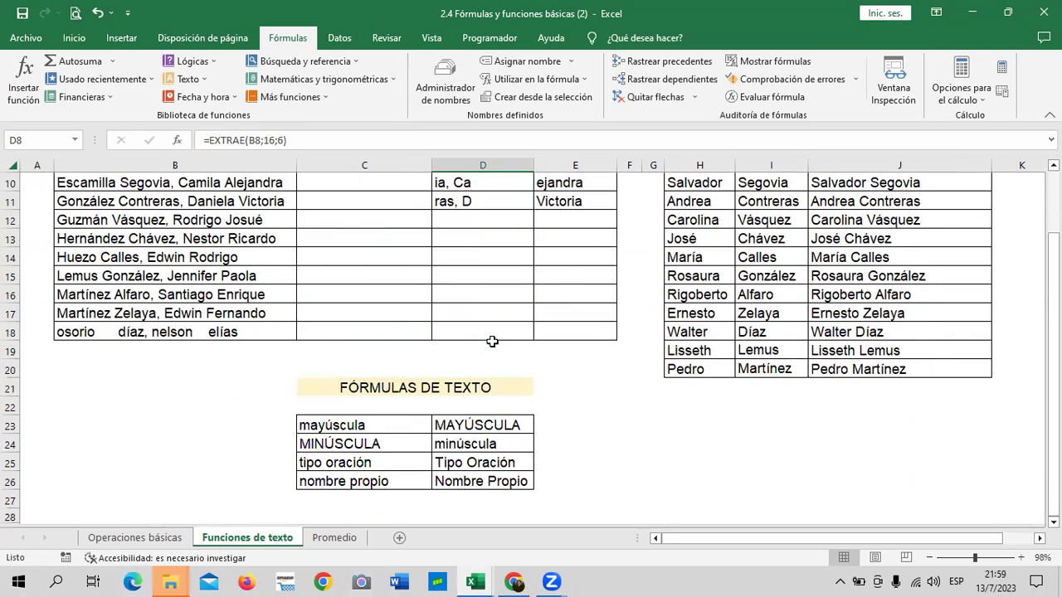
pyautogui.scroll(3, 492, 342)
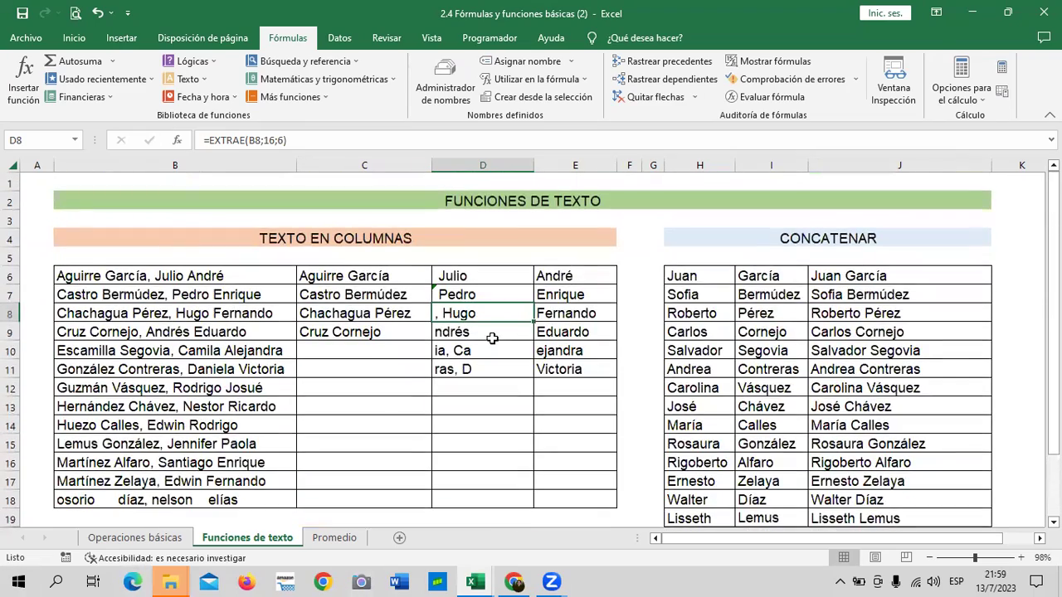
pyautogui.scroll(-1, 664, 191)
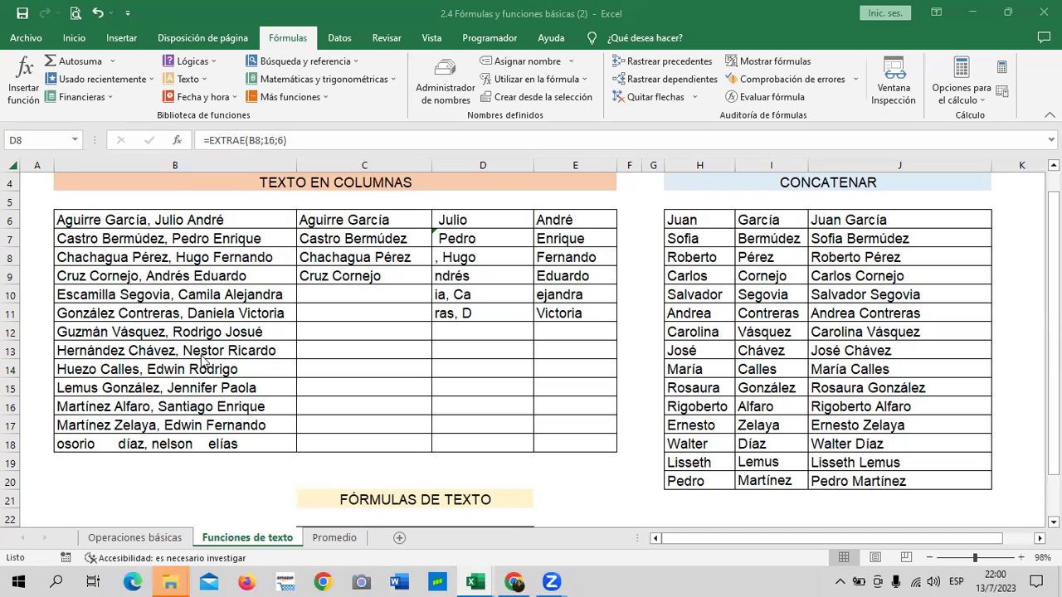
pyautogui.moveTo(477, 582)
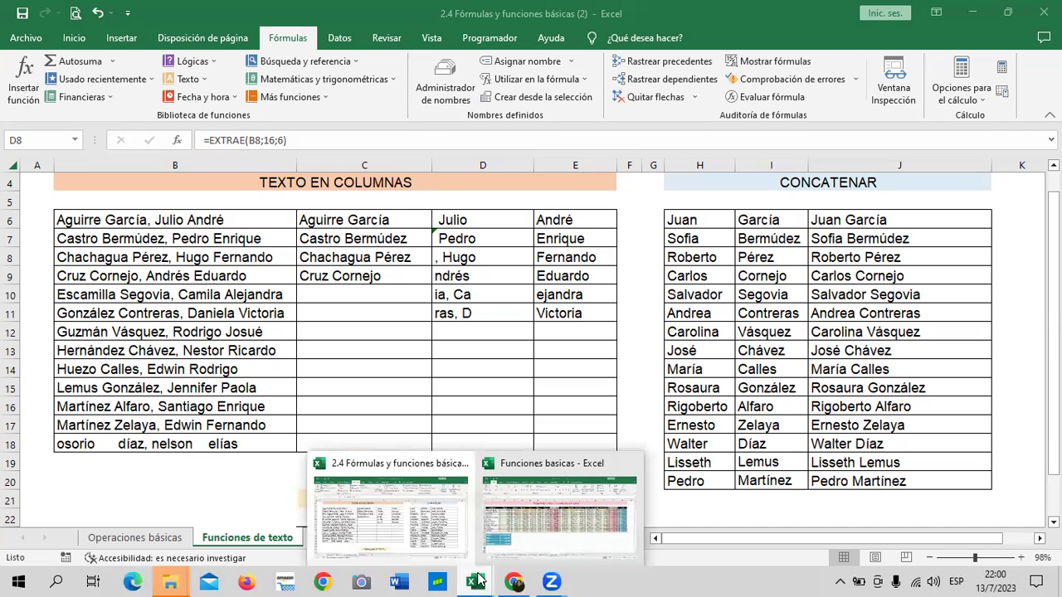
# Go to the Desempeño sheet in the Funciones basicas workbook and select cell E7
pyautogui.click(505, 533)
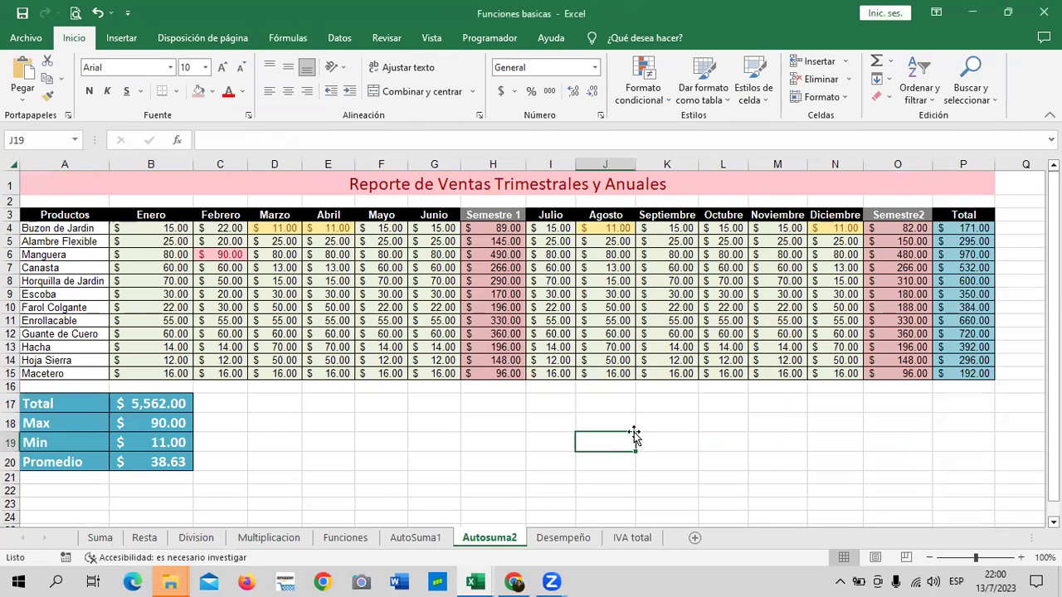
pyautogui.click(710, 440)
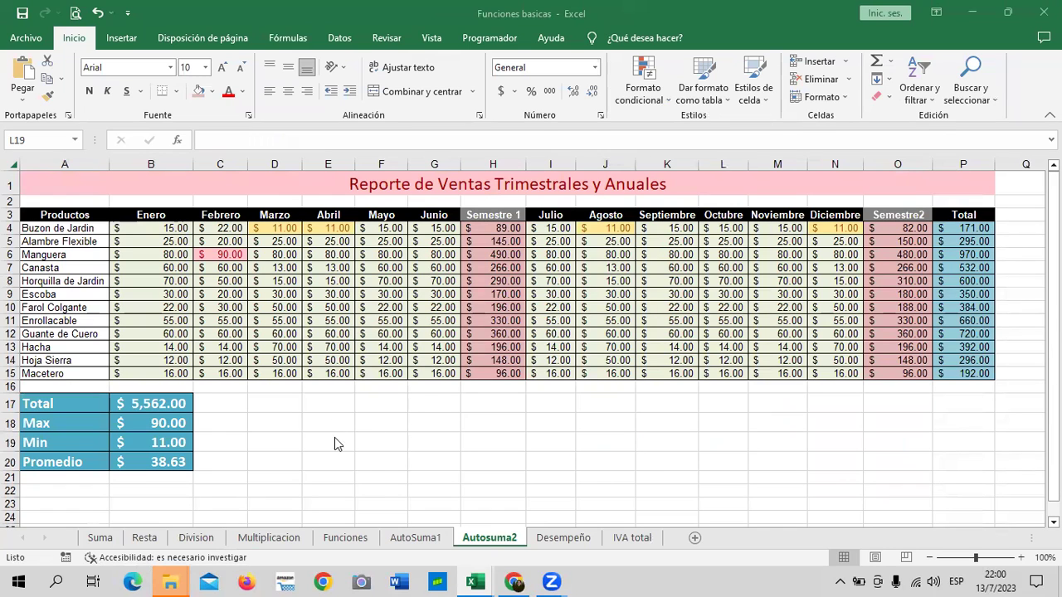
pyautogui.click(564, 539)
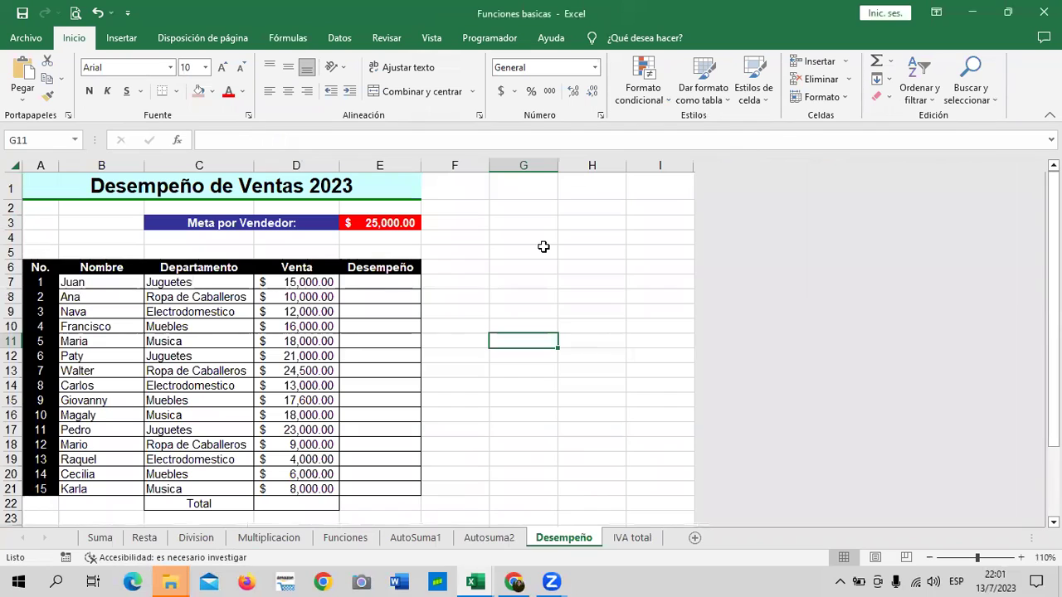
pyautogui.click(392, 281)
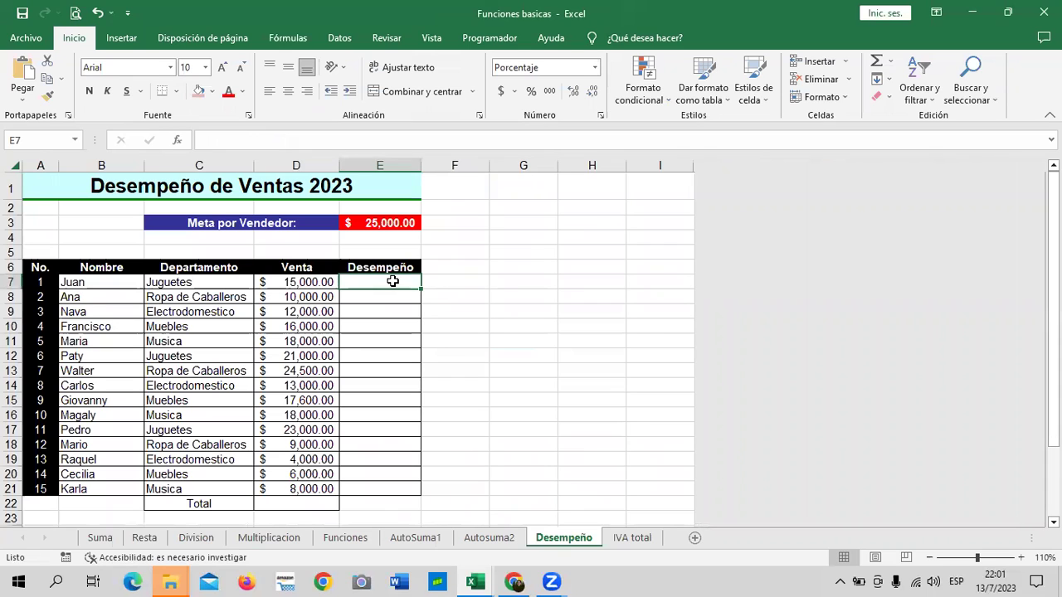
# Enter the formula =(D7*100%)/E3 in E7 to compute Juan's performance
pyautogui.write('=')
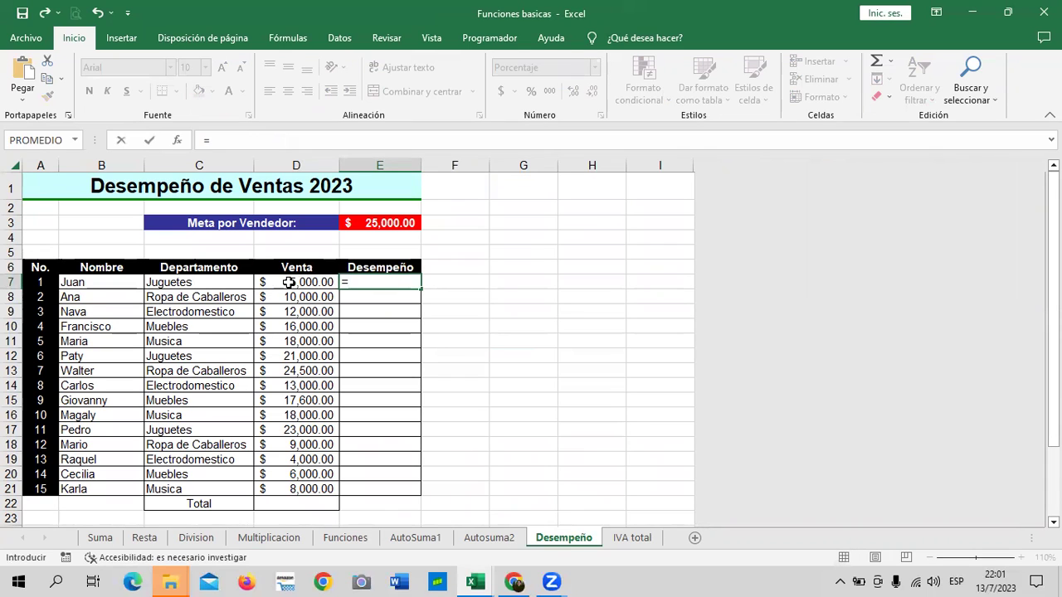
pyautogui.click(288, 282)
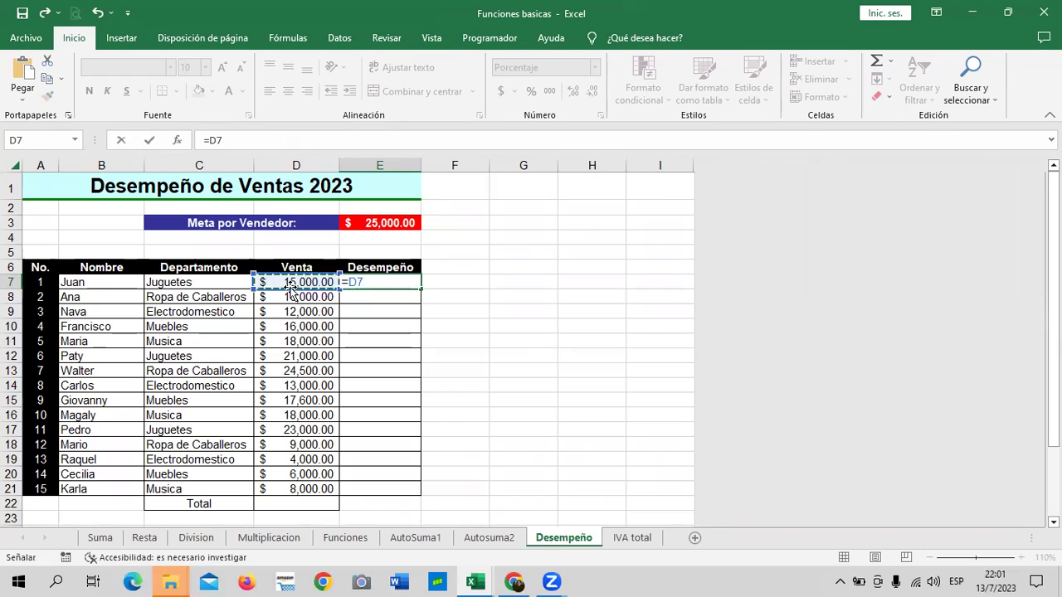
pyautogui.press('F2')
pyautogui.press('Left')
pyautogui.press('Left')
pyautogui.write('(D7')
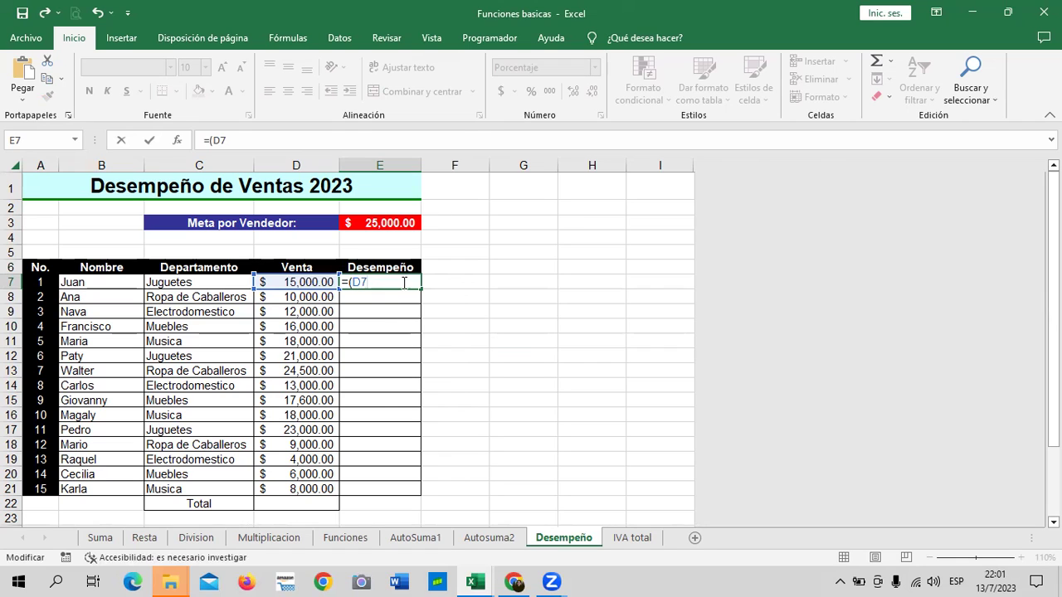
pyautogui.write('*100')
pyautogui.write('%')
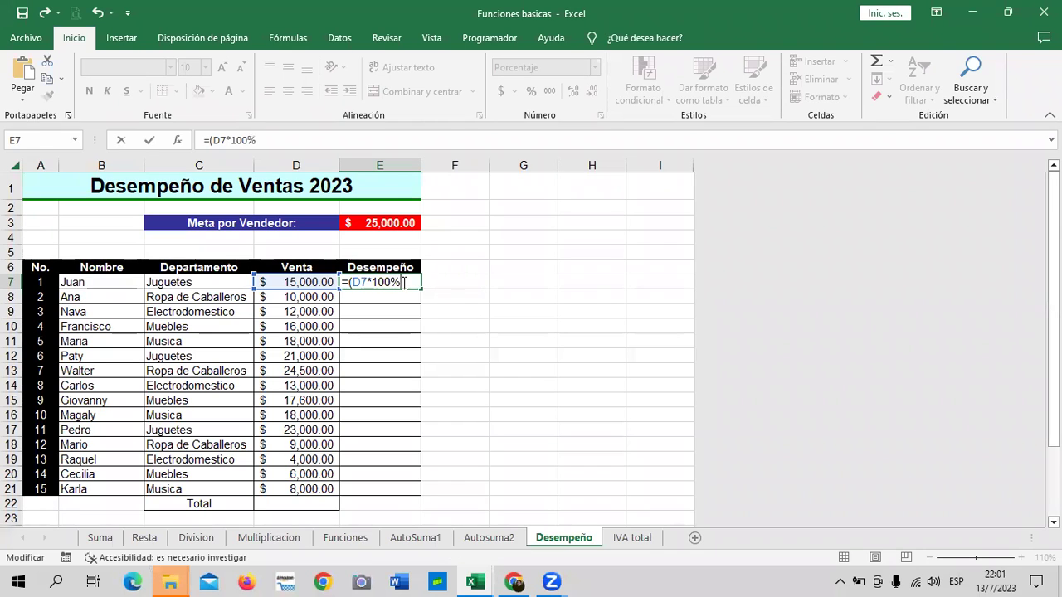
pyautogui.write(')/')
pyautogui.click(380, 223)
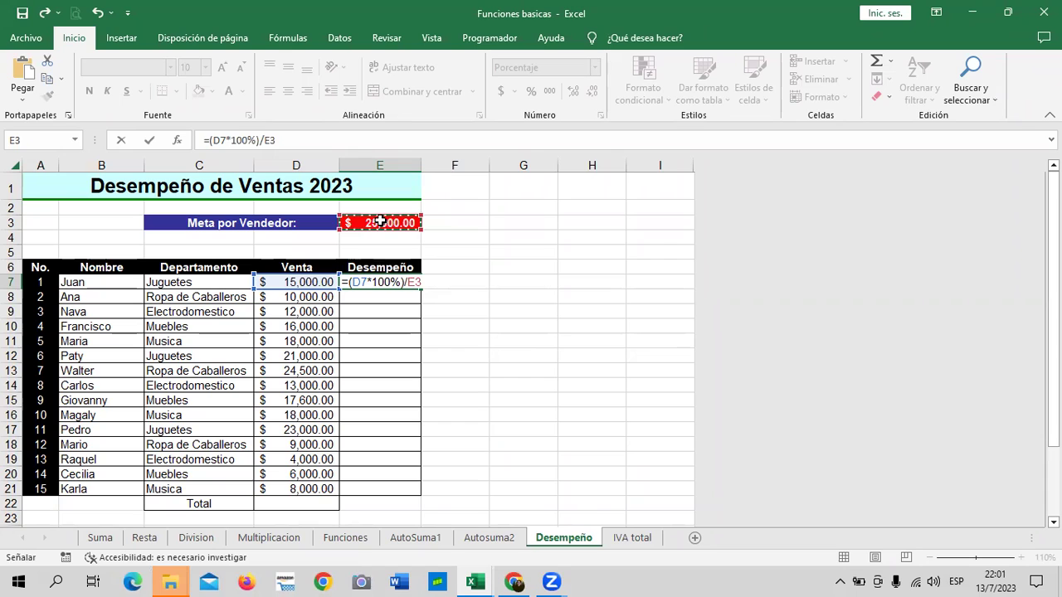
pyautogui.press('Return')
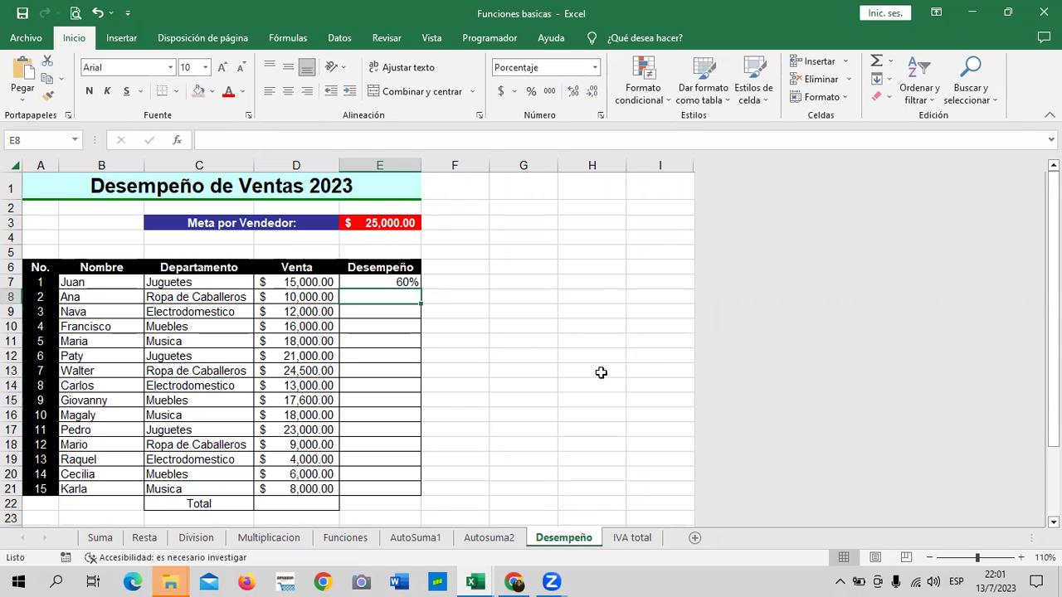
# Format E7 as a percentage so it shows 60%, comparing it with General format
pyautogui.click(407, 282)
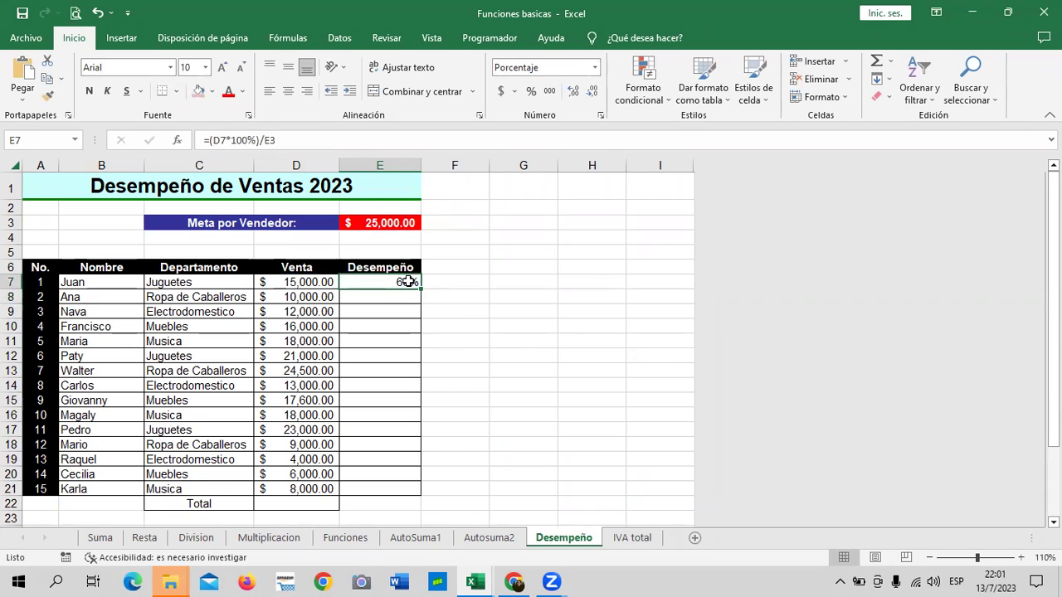
pyautogui.click(595, 68)
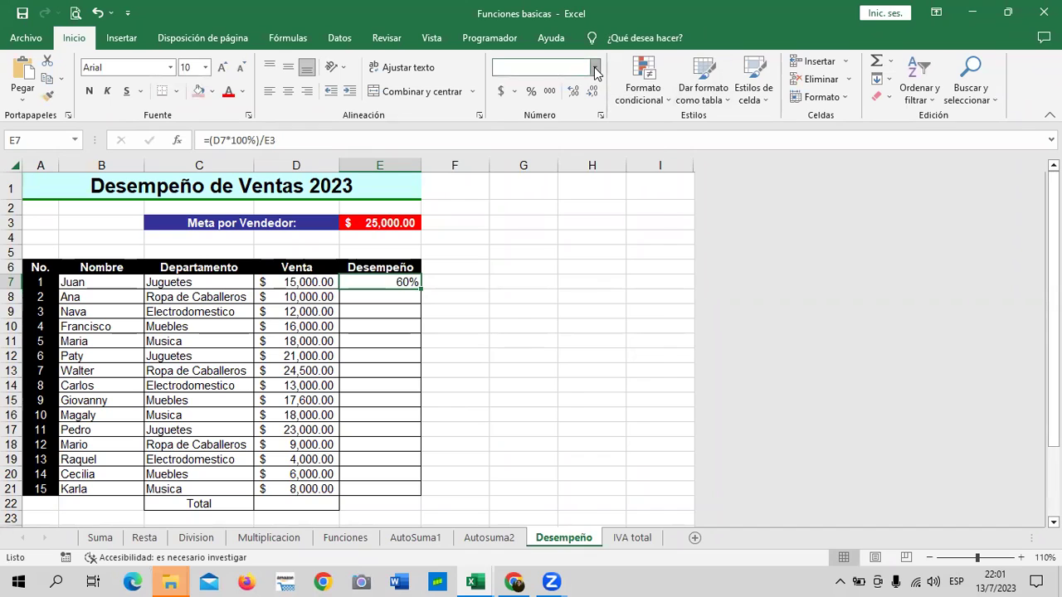
pyautogui.click(552, 91)
pyautogui.click(584, 295)
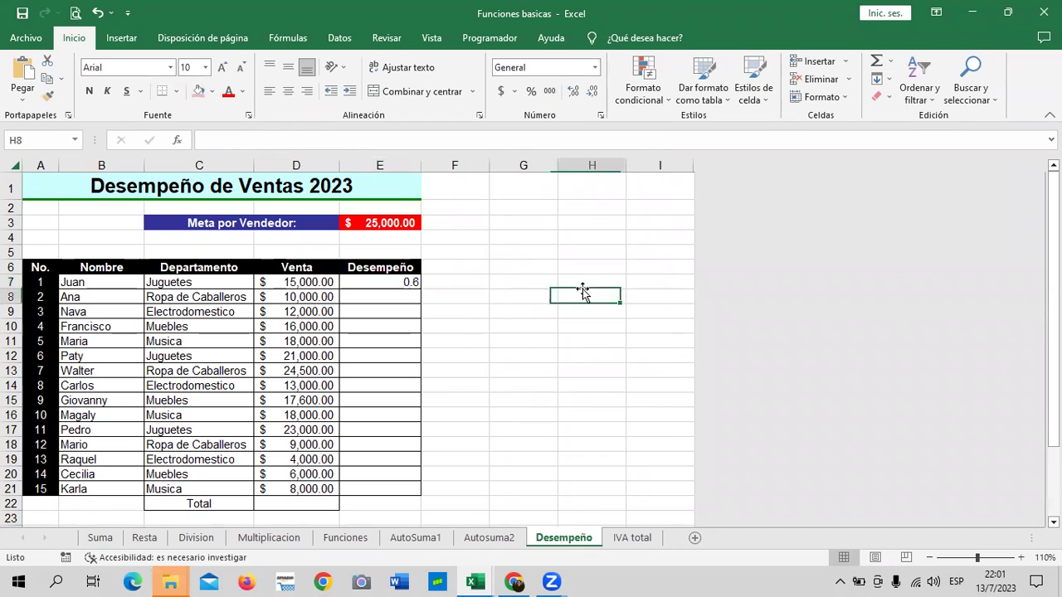
pyautogui.click(411, 282)
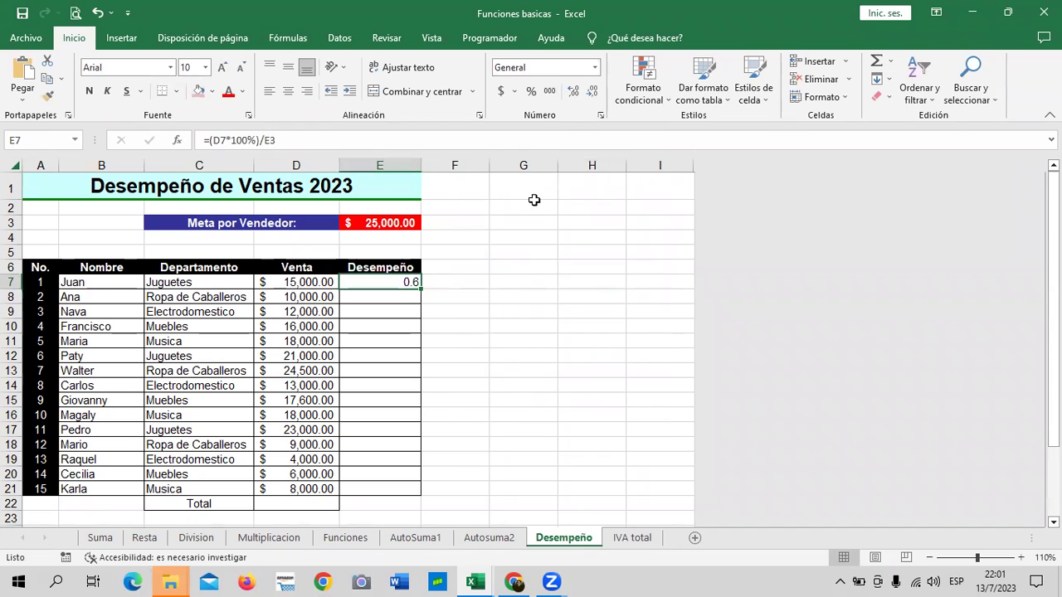
pyautogui.click(531, 93)
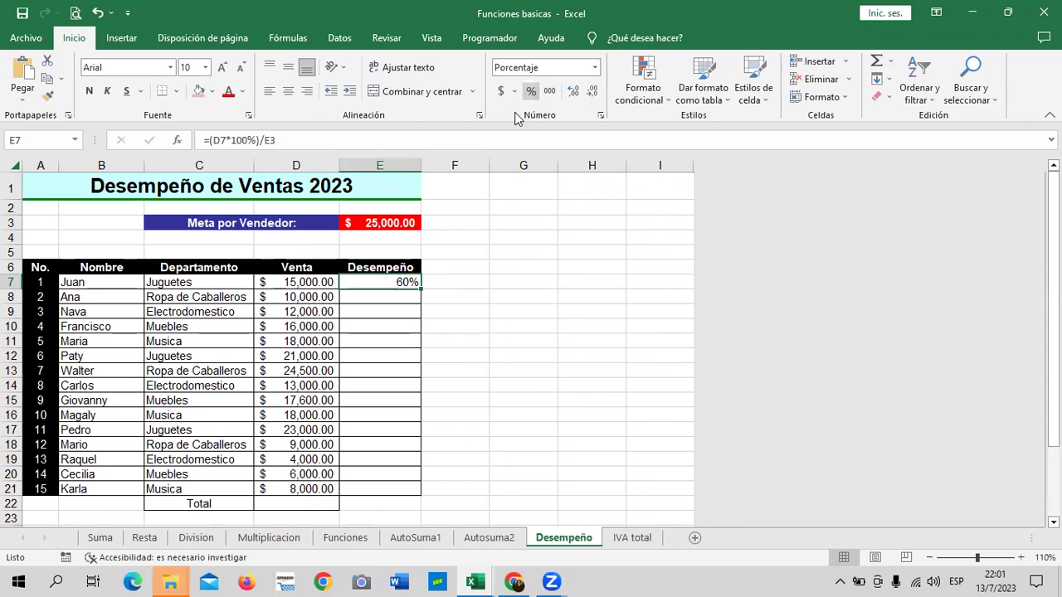
pyautogui.click(535, 290)
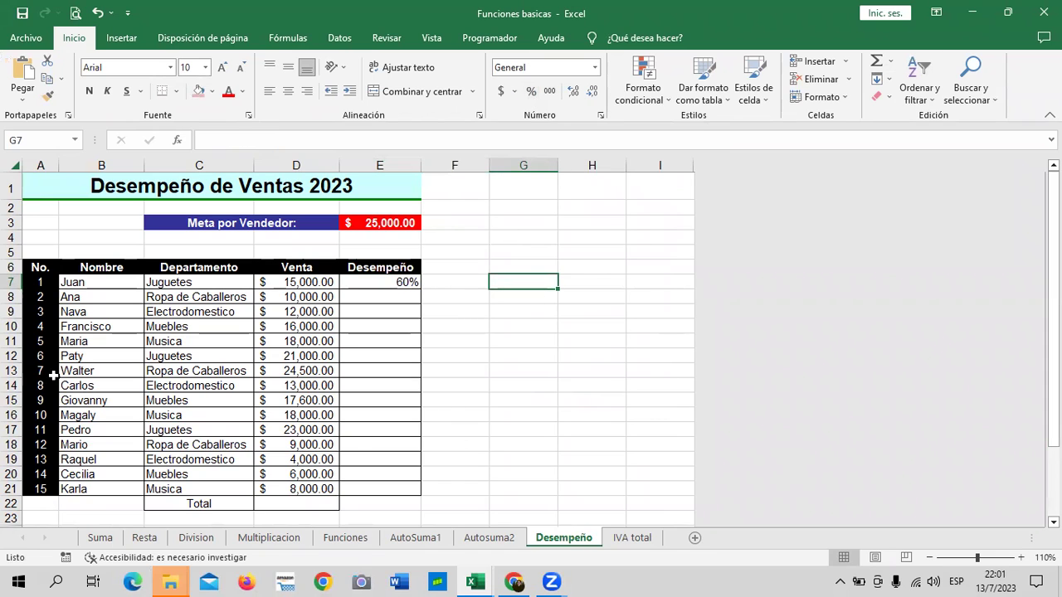
pyautogui.click(294, 282)
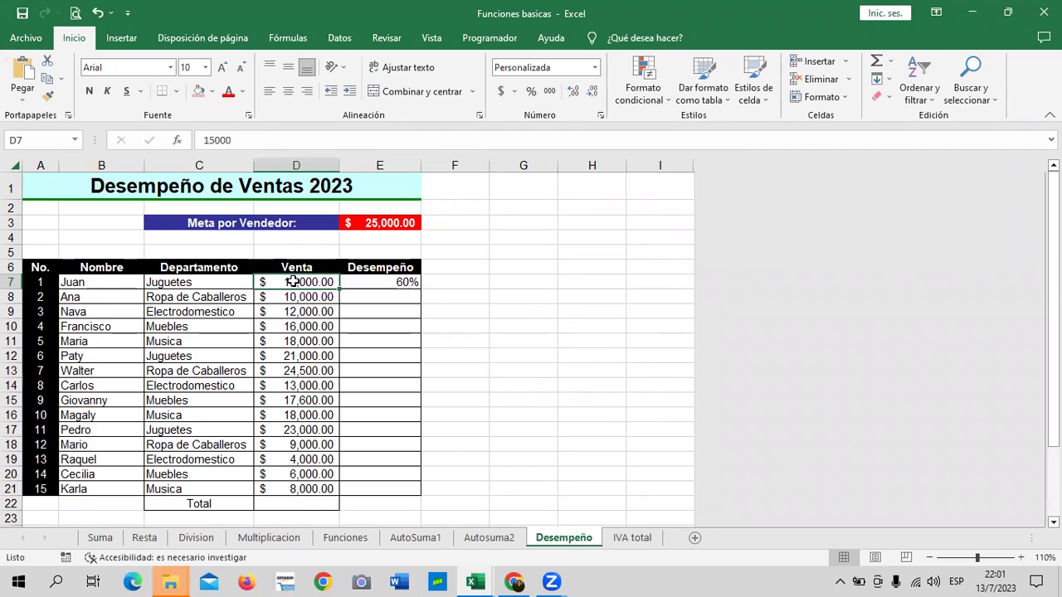
pyautogui.click(389, 281)
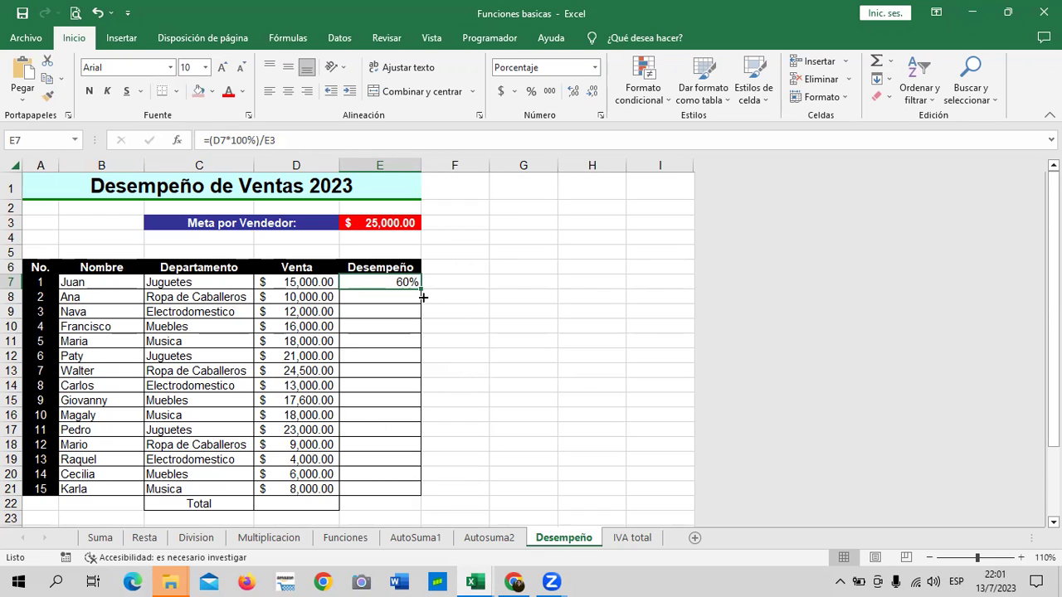
# Fill the E7 formula down to row 21, then undo the faulty fill
pyautogui.moveTo(421, 291); pyautogui.dragTo(412, 491)
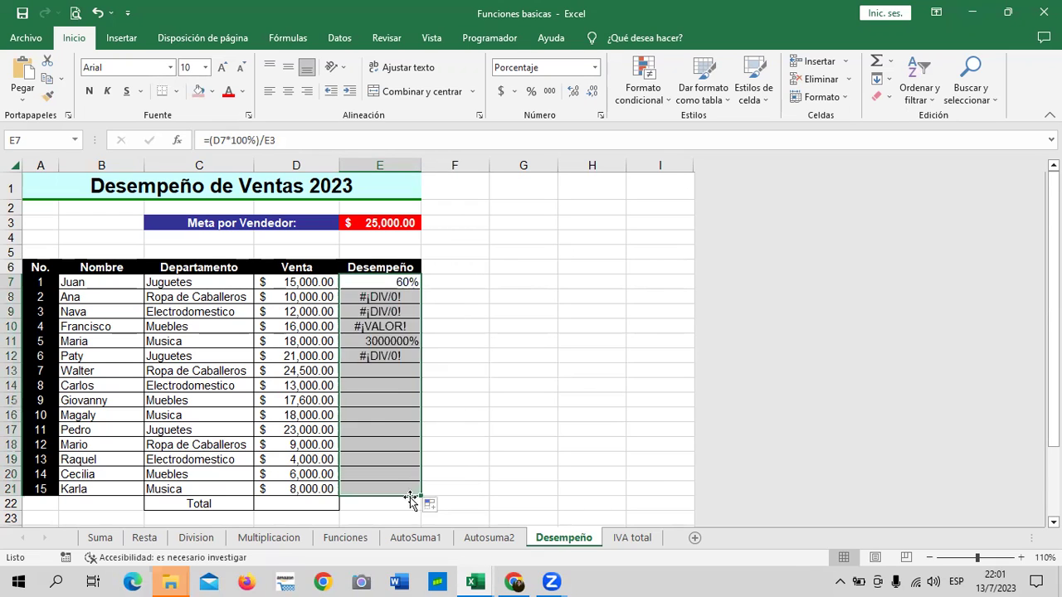
pyautogui.click(496, 446)
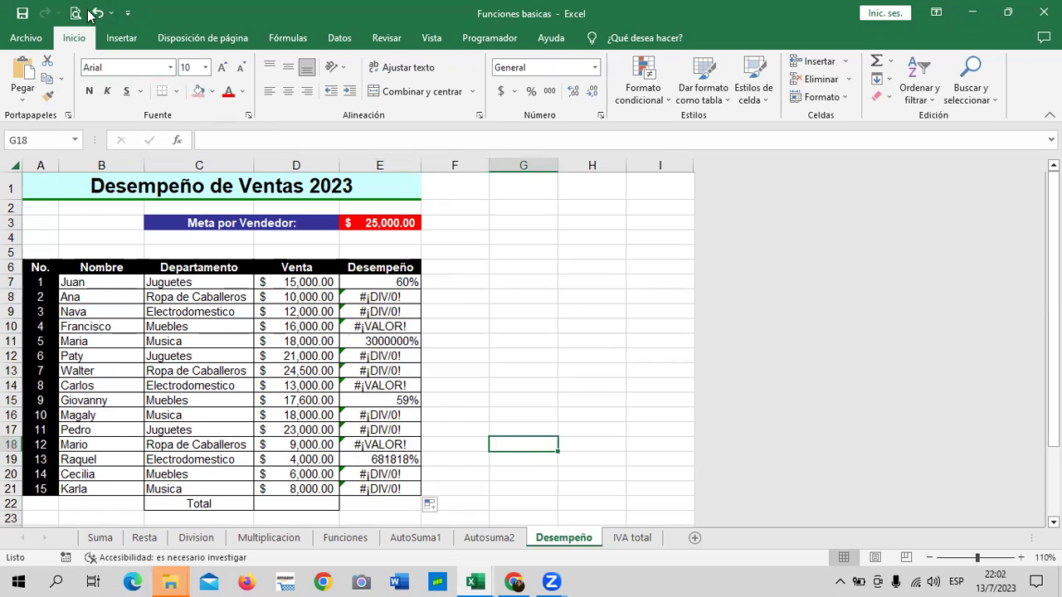
pyautogui.click(97, 12)
pyautogui.click(519, 309)
pyautogui.click(406, 282)
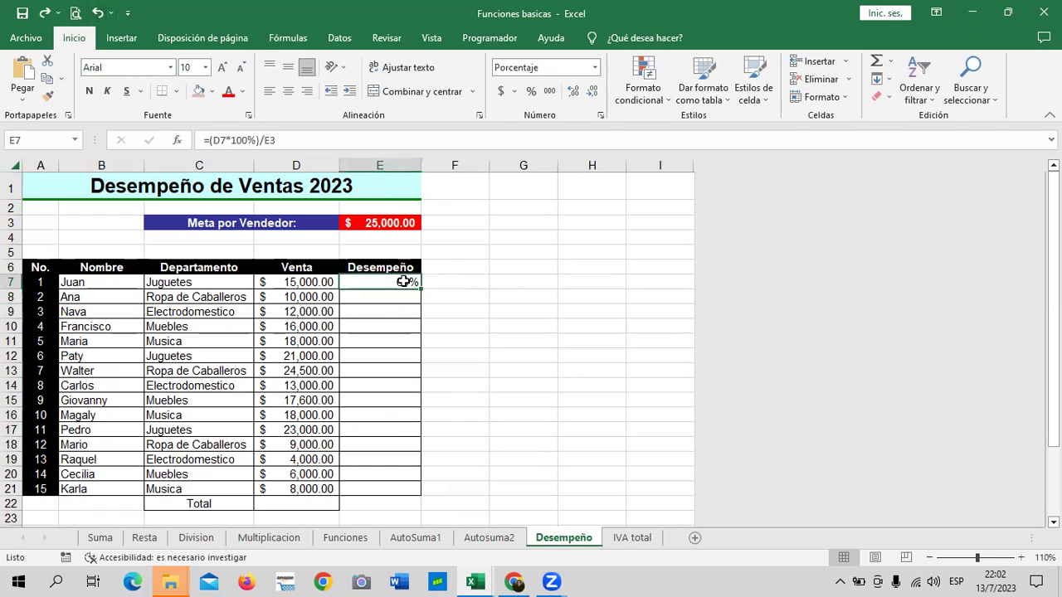
# Try an E8 formula starting with (D8*100%), accept Excel's correction, then clear E8
pyautogui.click(407, 295)
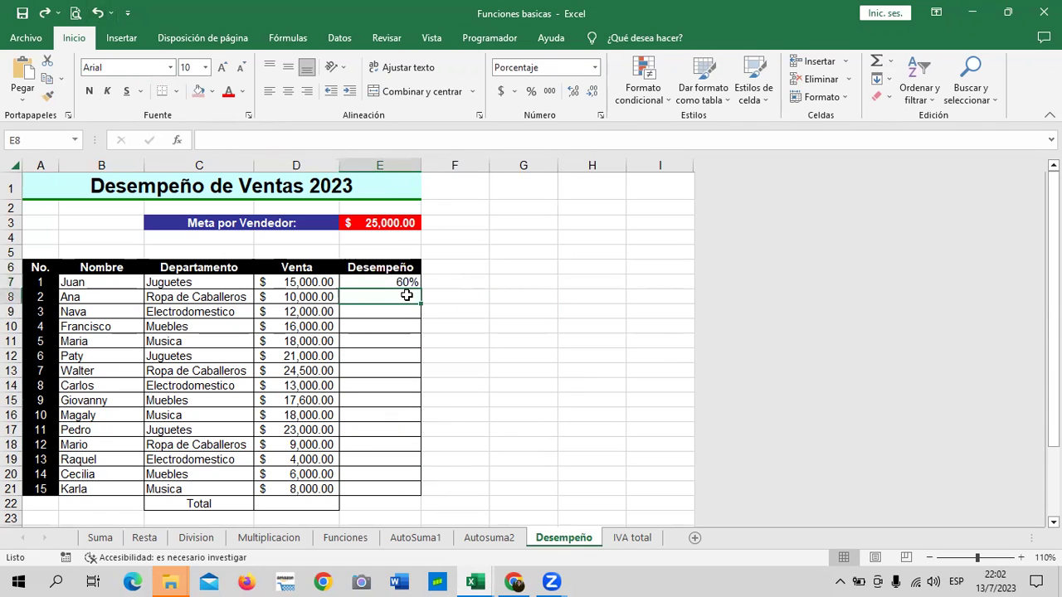
pyautogui.write('=')
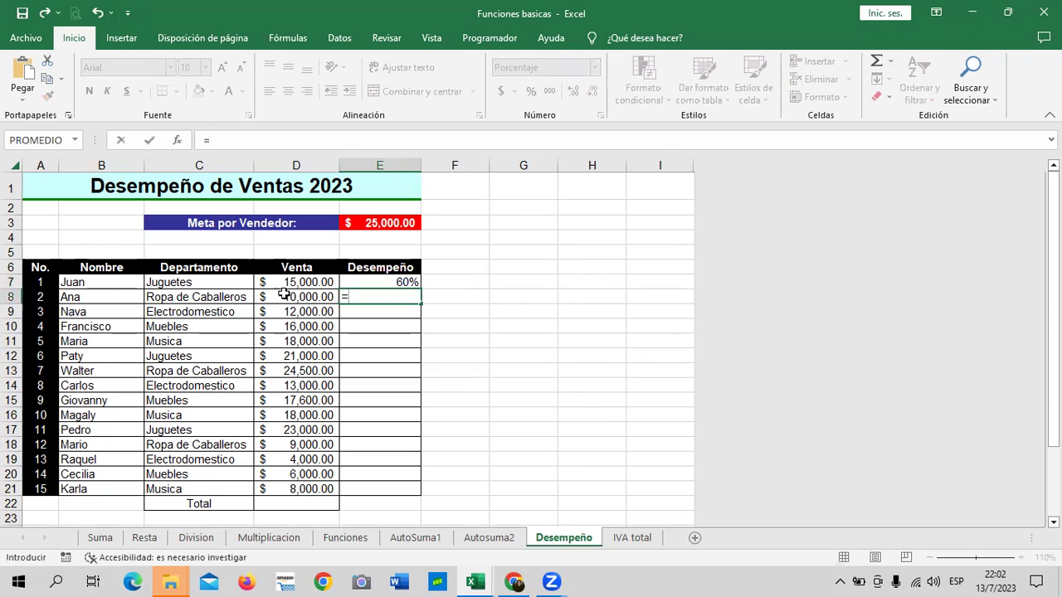
pyautogui.click(283, 296)
pyautogui.click(352, 296)
pyautogui.write('(D8*')
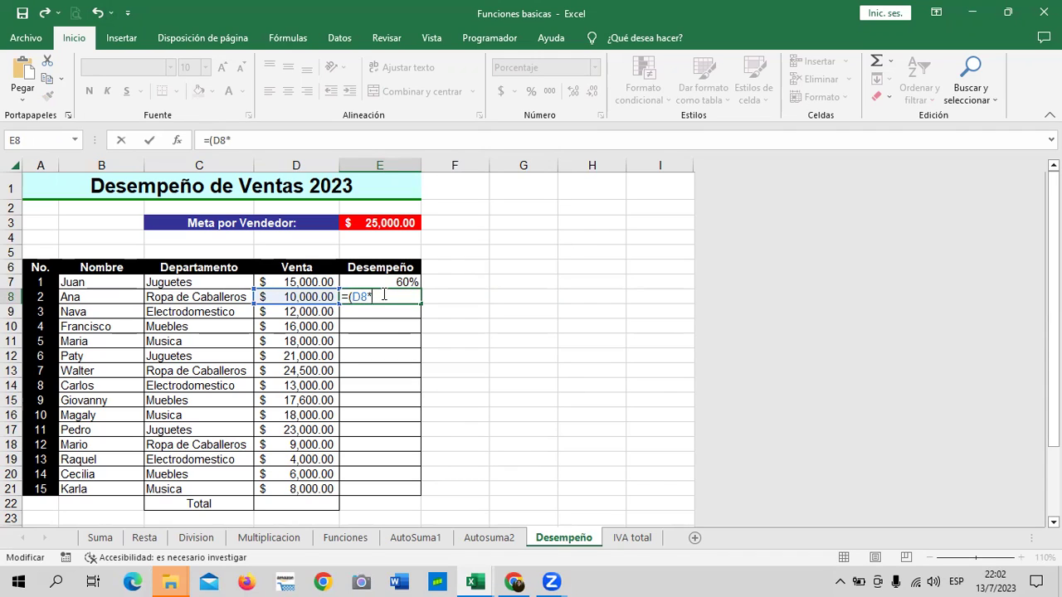
pyautogui.write('100%)/')
pyautogui.click(331, 137)
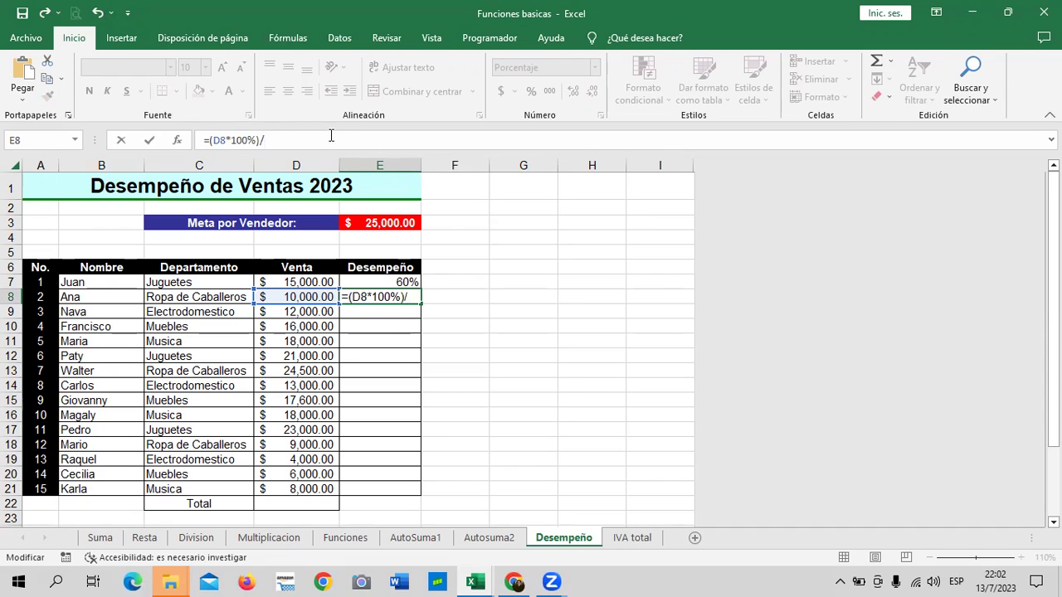
pyautogui.write('$')
pyautogui.click(405, 217)
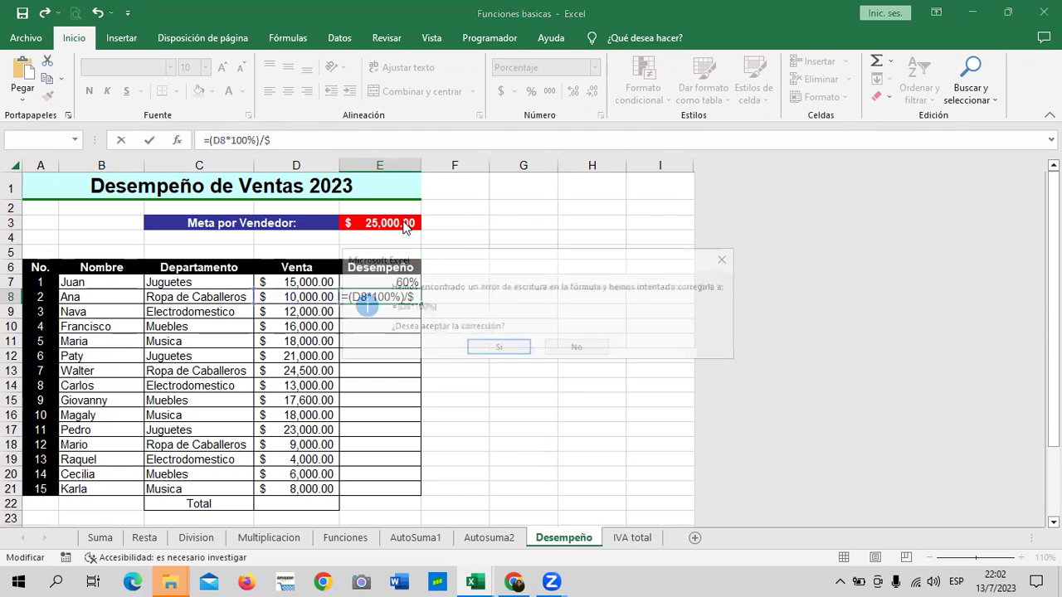
pyautogui.click(501, 349)
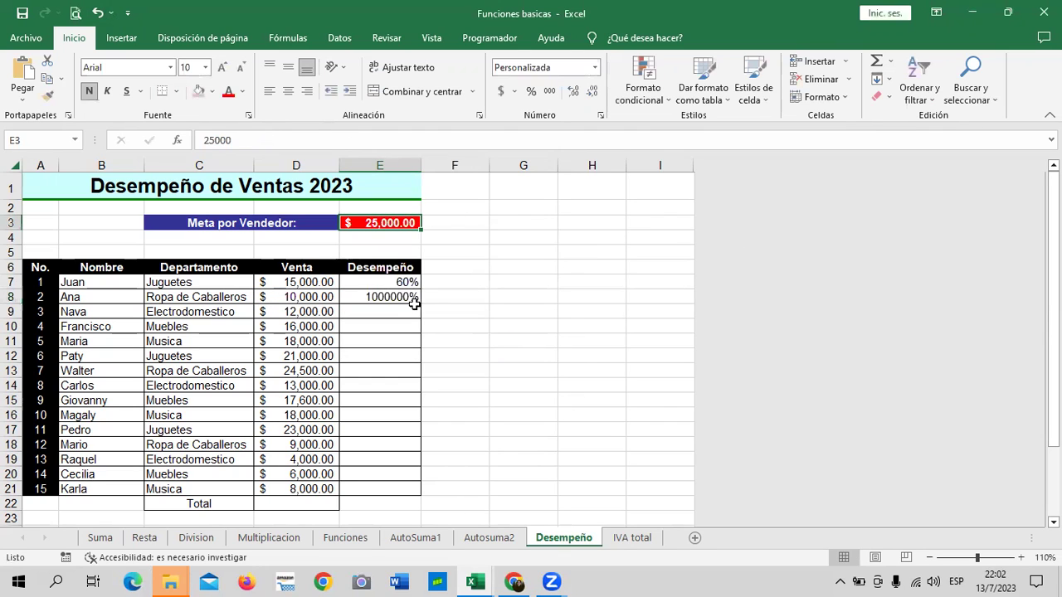
pyautogui.click(407, 299)
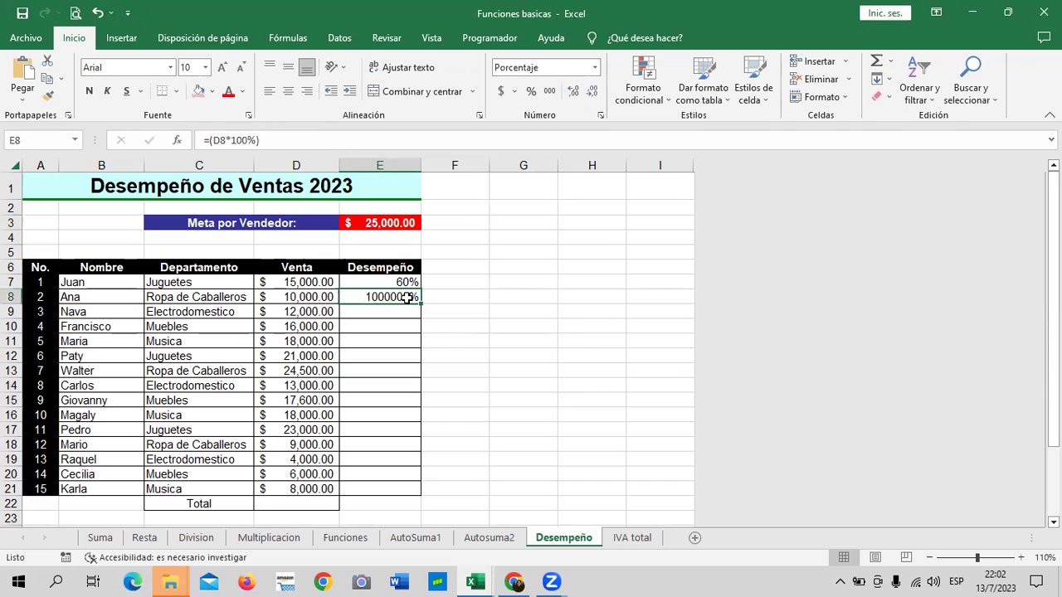
pyautogui.press('Delete')
# Enter =(D8*100%)/$E$3 in E8, locking the sales target as an absolute reference
pyautogui.write('=')
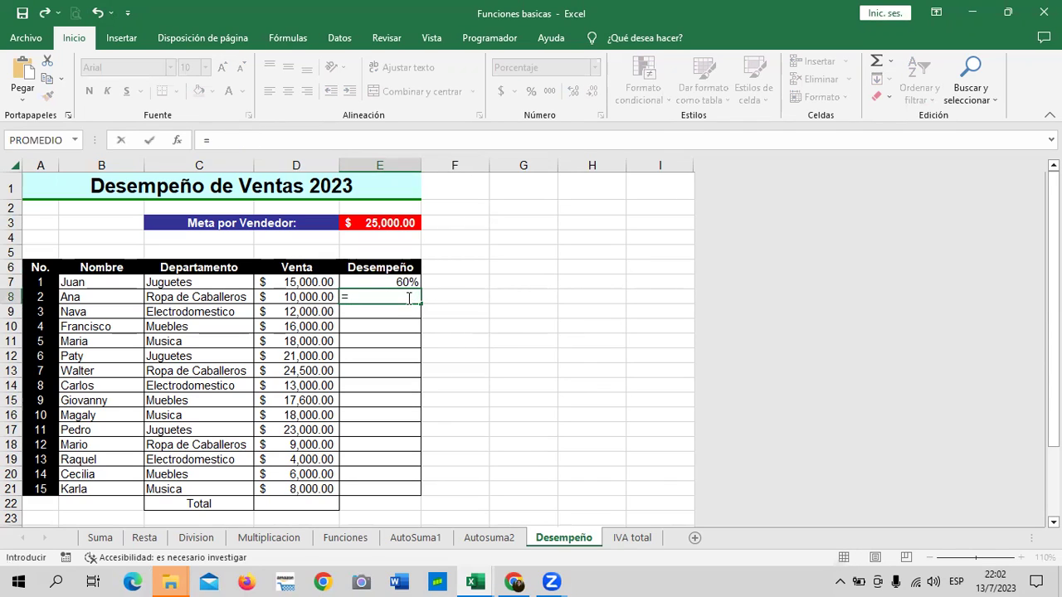
pyautogui.write('(')
pyautogui.click(319, 302)
pyautogui.write('*100')
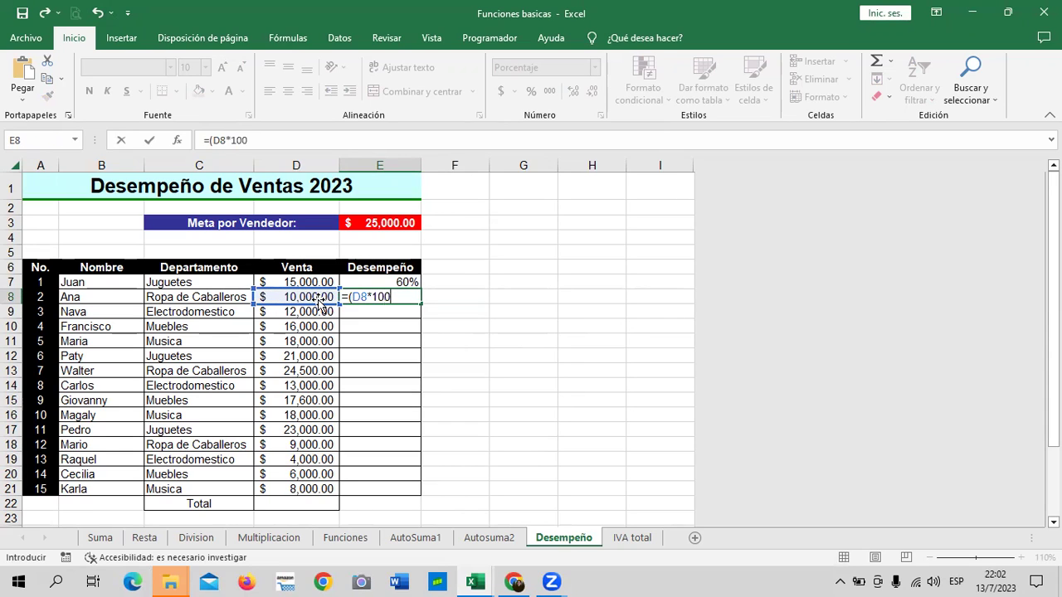
pyautogui.write('%)')
pyautogui.write('/')
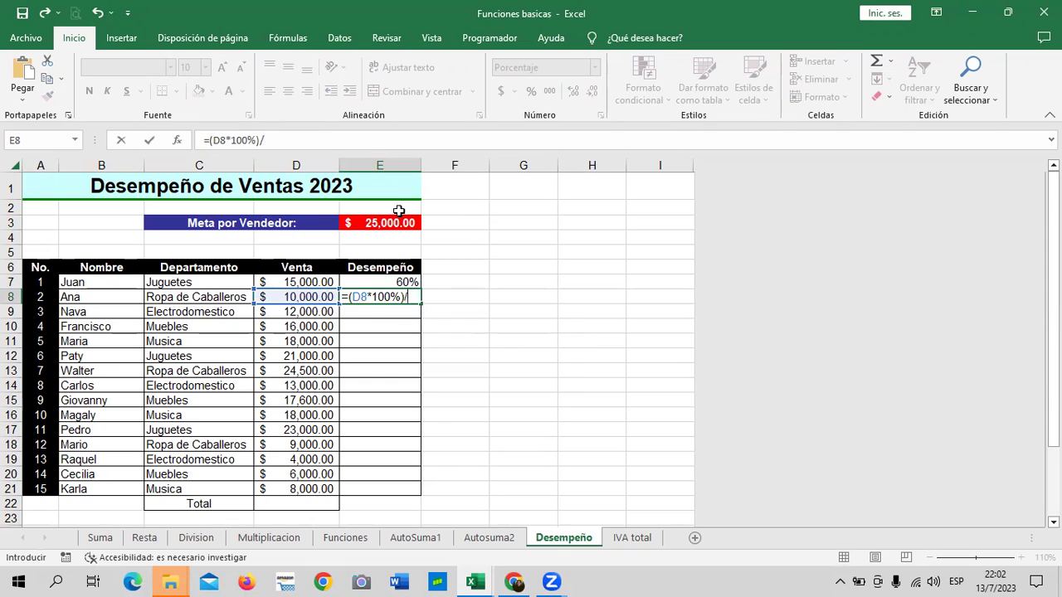
pyautogui.click(394, 222)
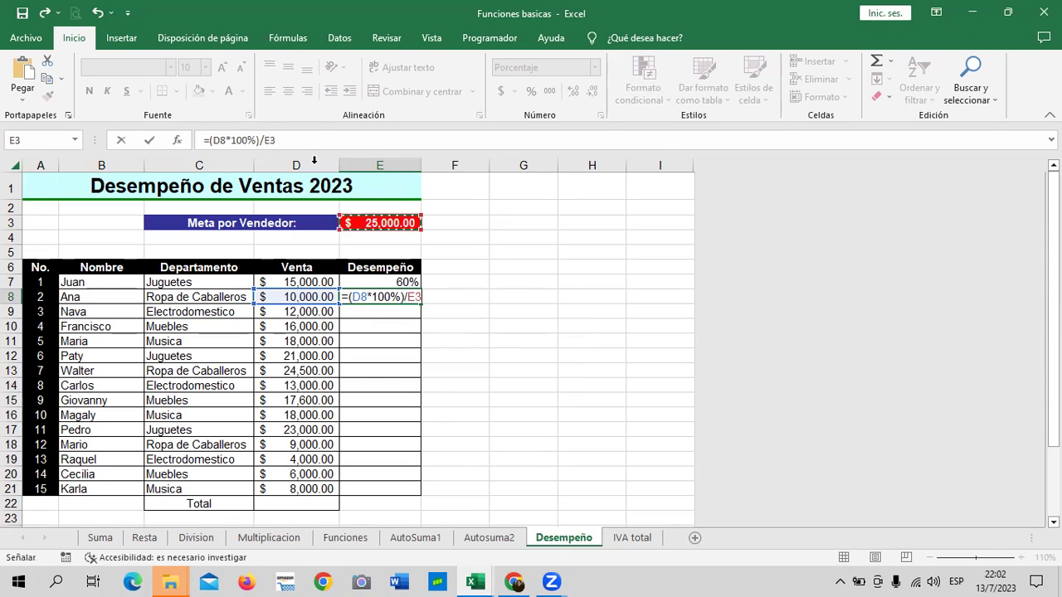
pyautogui.click(263, 140)
pyautogui.write('$')
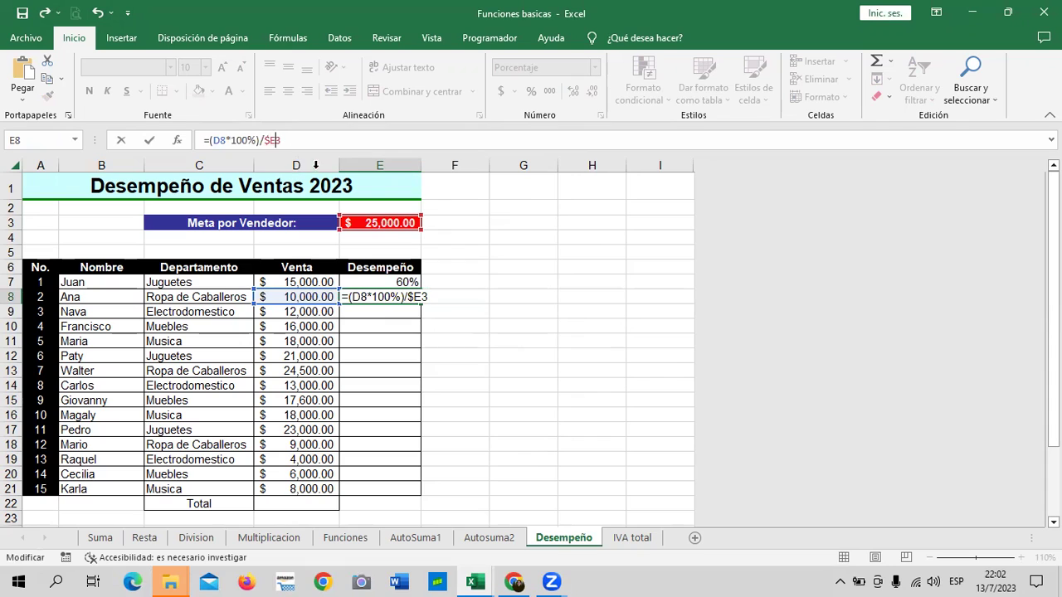
pyautogui.press('Right')
pyautogui.write('$')
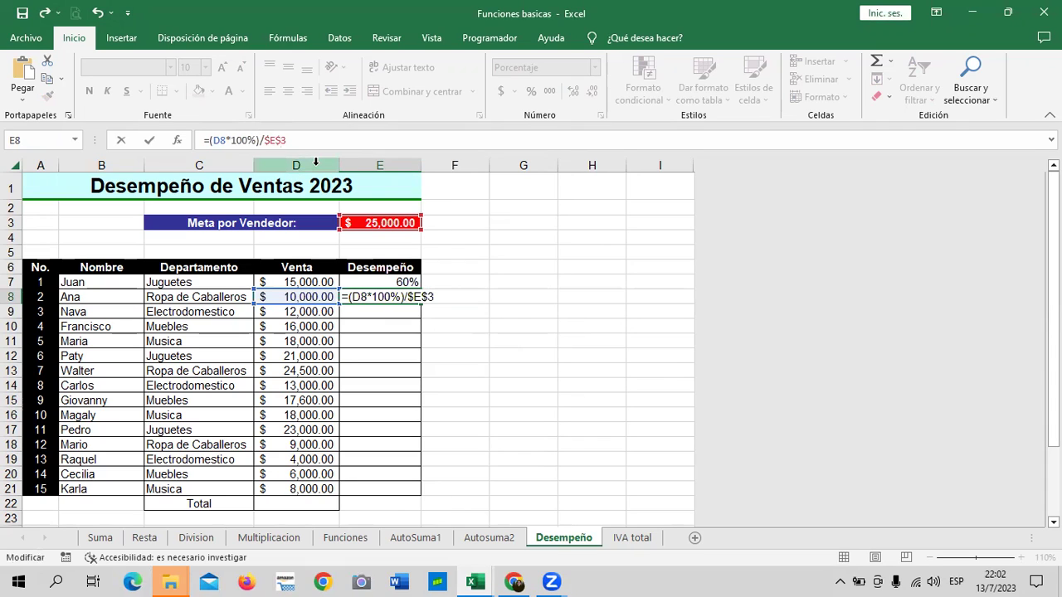
pyautogui.press('Return')
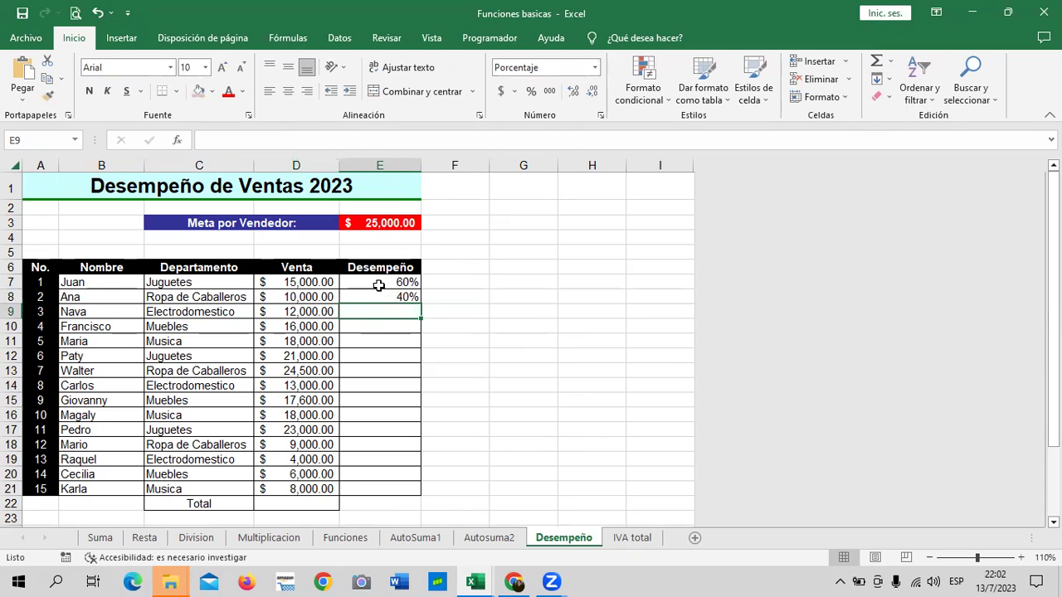
pyautogui.click(380, 283)
# Fill the E8 formula down to E21 and check the resulting percentages
pyautogui.click(387, 294)
pyautogui.moveTo(421, 303); pyautogui.dragTo(423, 490)
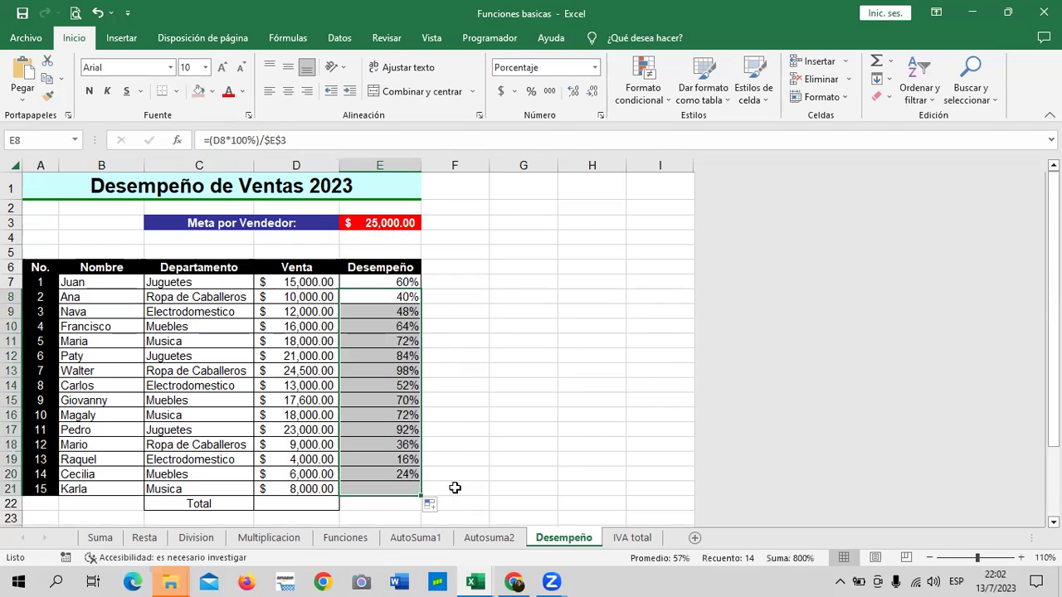
pyautogui.moveTo(406, 400); pyautogui.dragTo(454, 474)
pyautogui.click(488, 471)
pyautogui.click(296, 474)
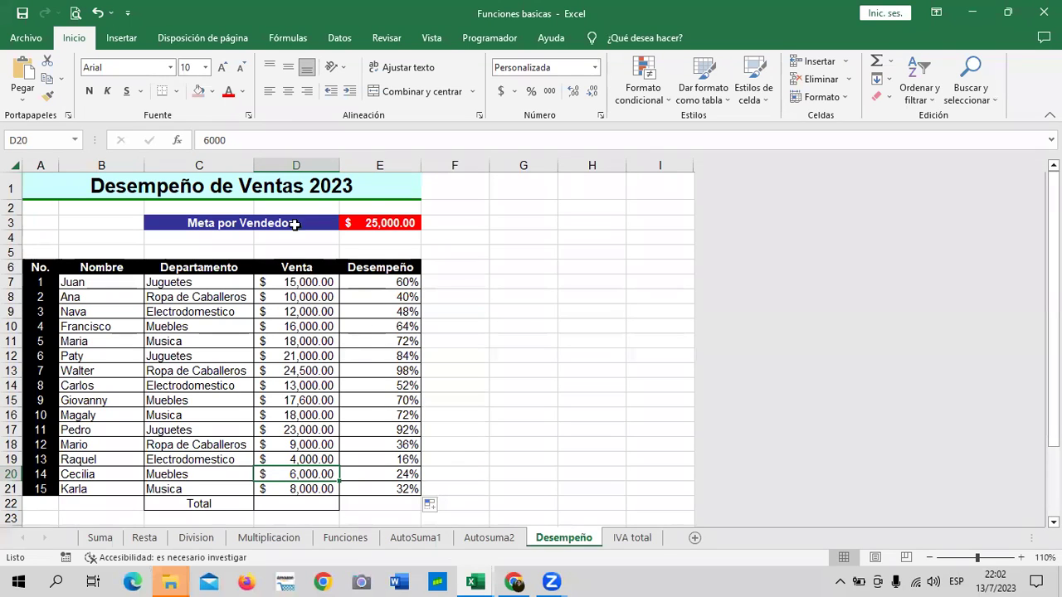
pyautogui.click(404, 222)
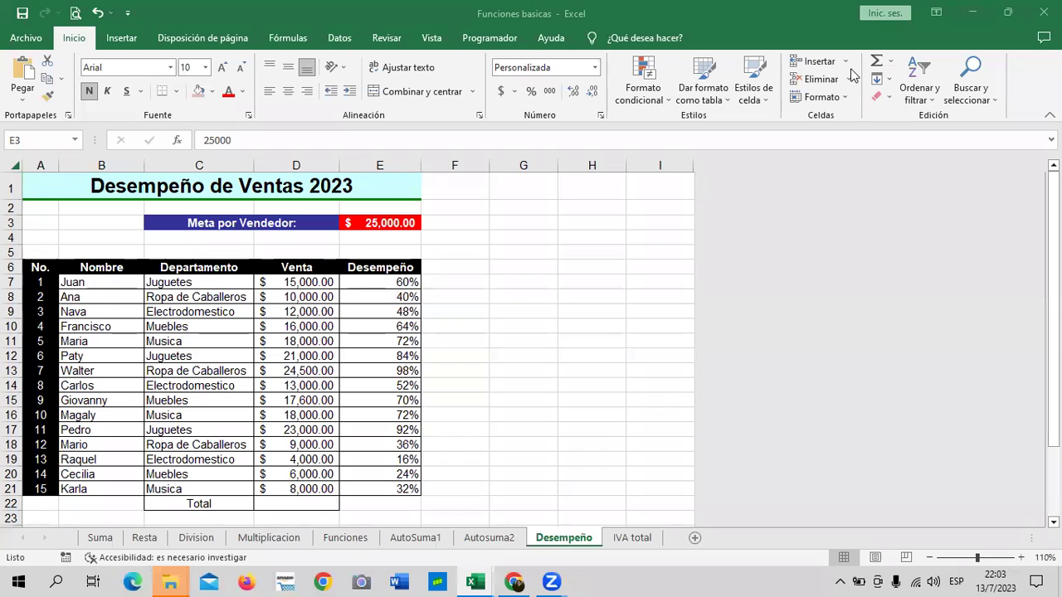
# Switch to the IVA total sheet
pyautogui.click(652, 531)
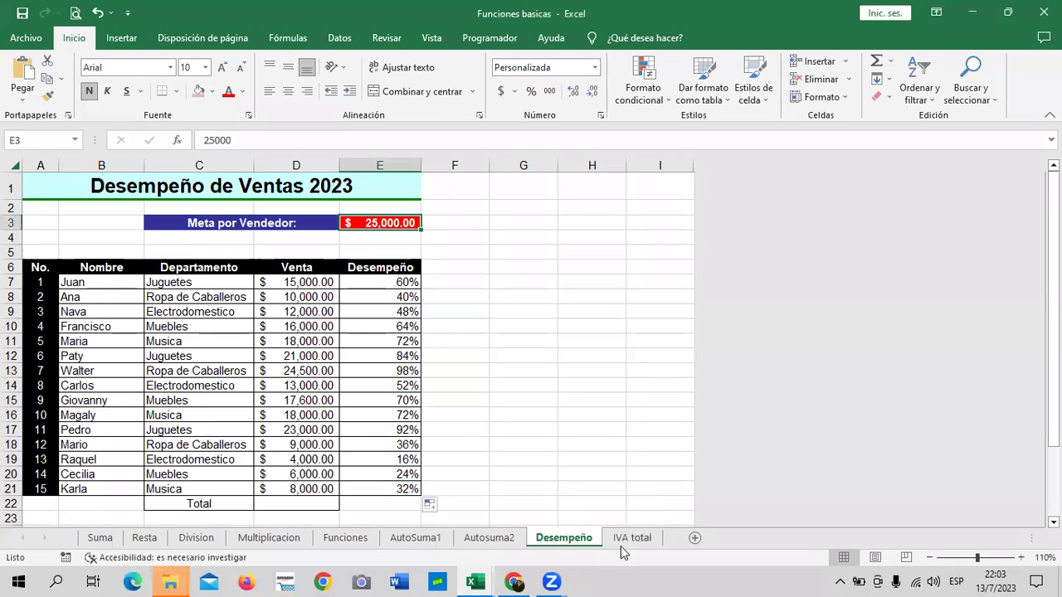
pyautogui.click(631, 539)
pyautogui.click(446, 273)
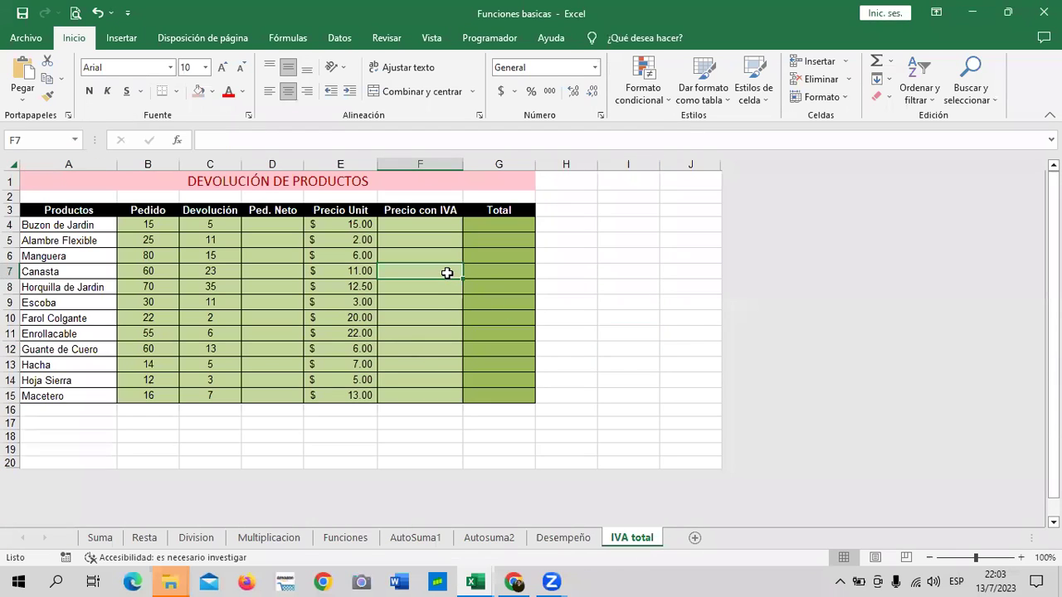